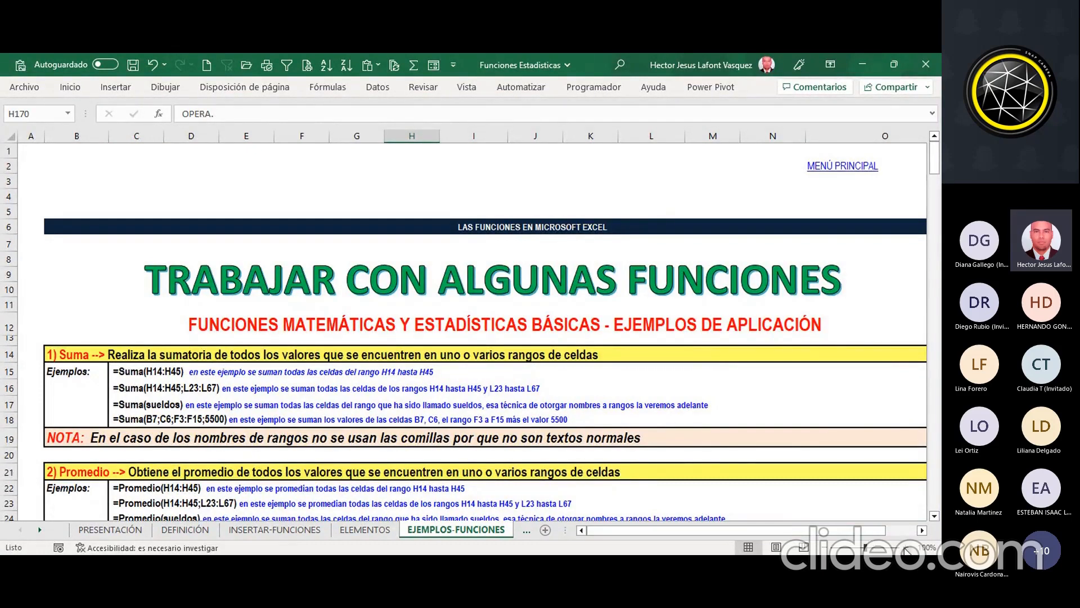
Step: Examine the Suma examples in rows 15 to 18, including the named range sueldos and the mix of cells, range and 5500
left_click(908, 550)
scroll(636, 376, "down", 3)
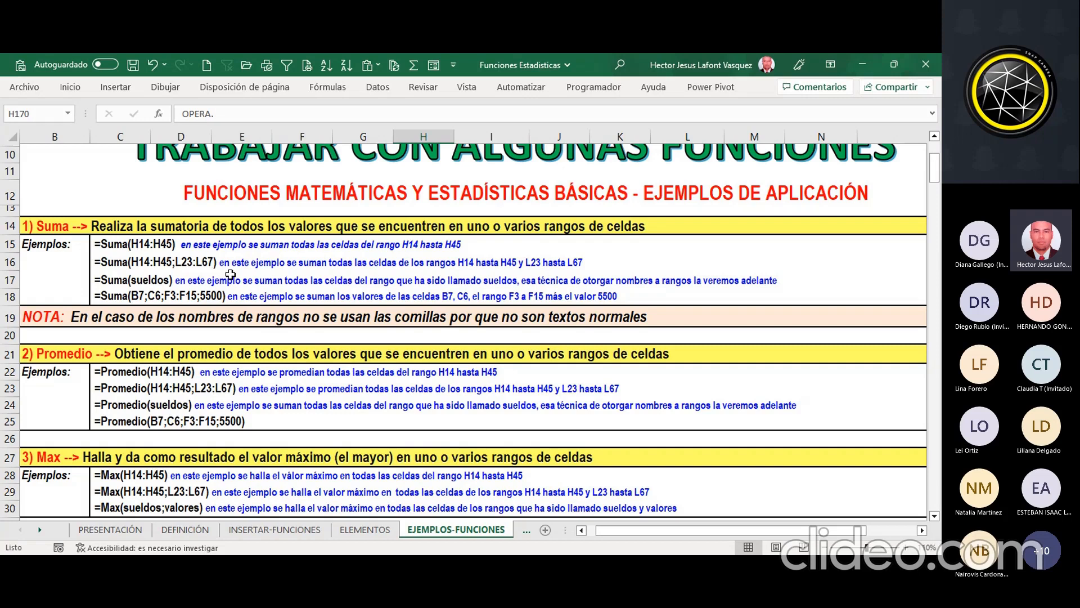
scroll(230, 274, "down", 1)
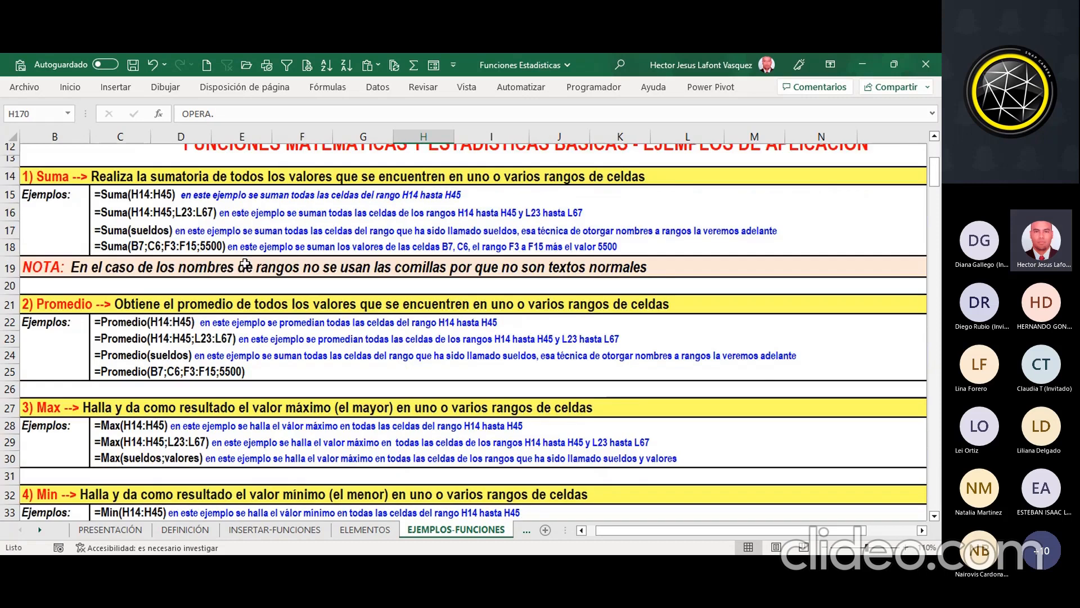
left_click(251, 231)
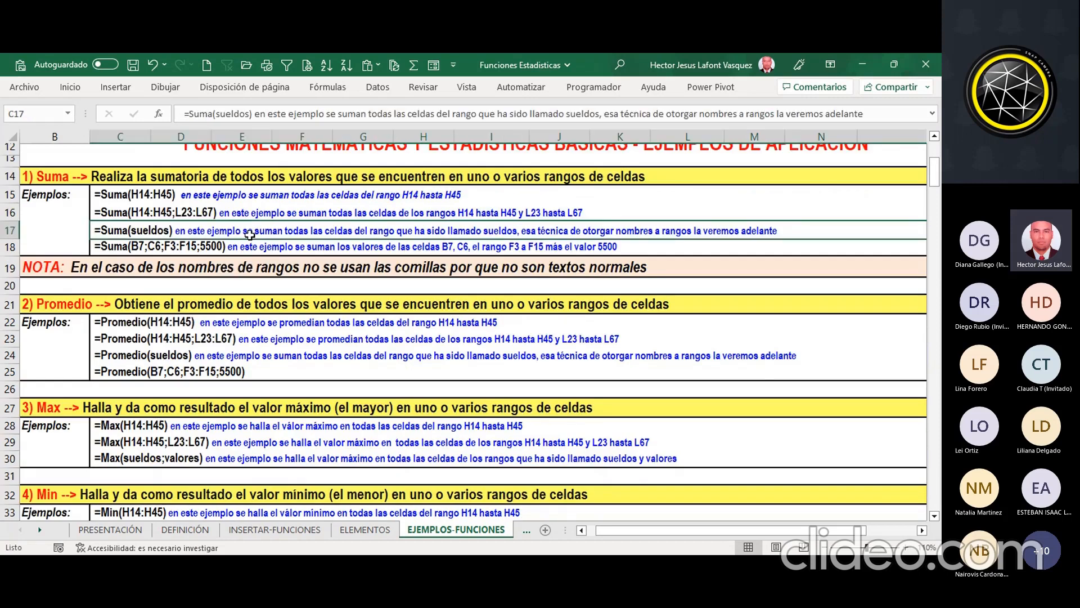
left_click(253, 247)
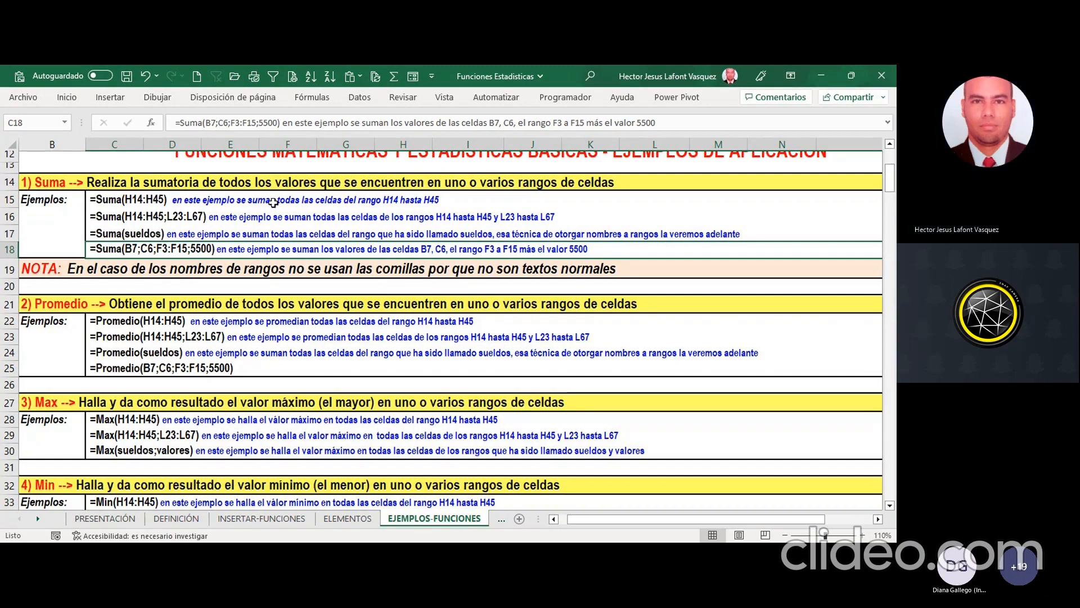
Step: Examine the Promedio examples in rows 22 to 25, covering single ranges, multiple ranges, the named range and mixed arguments
scroll(289, 270, "down", 2)
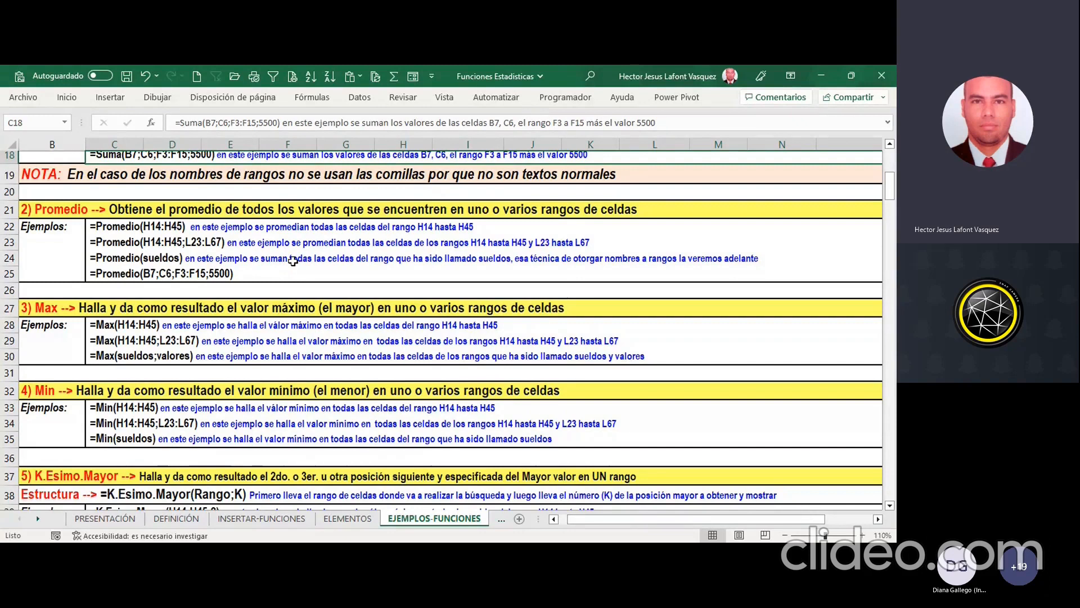
left_click(213, 243)
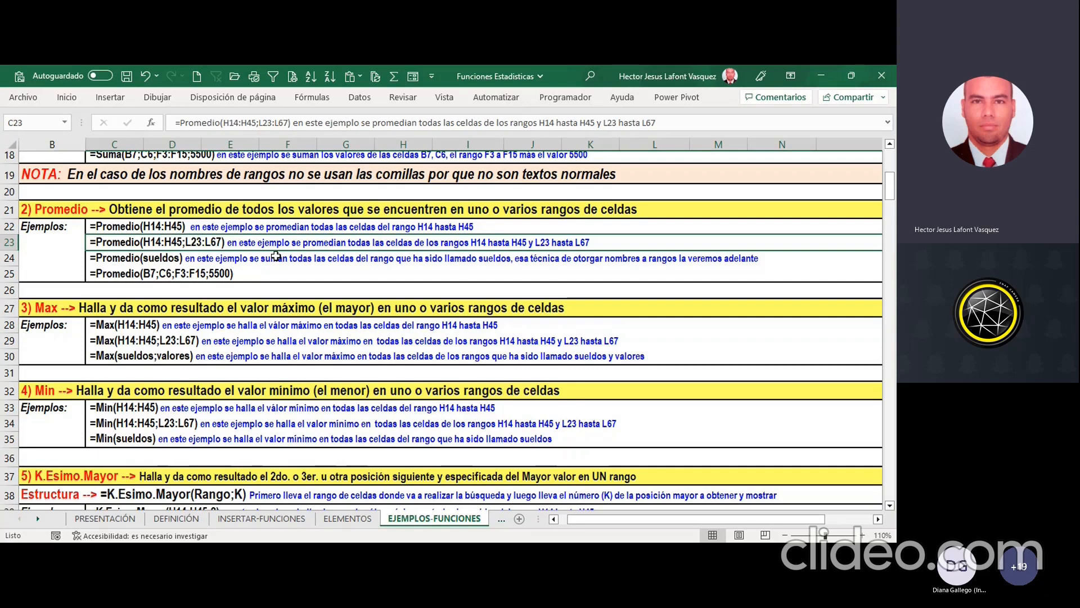
left_click(276, 259)
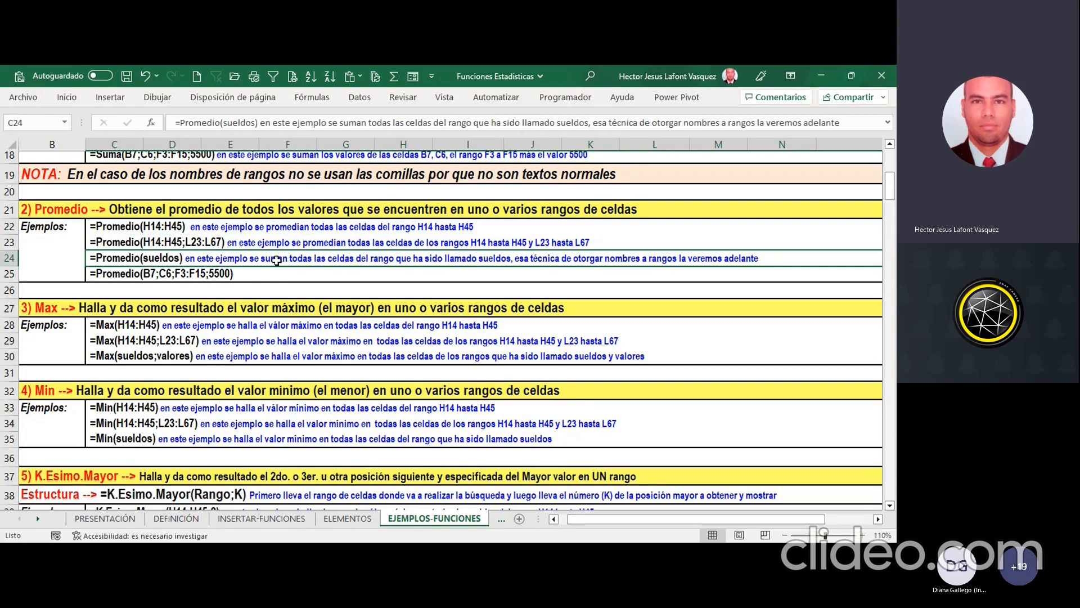
left_click(256, 271)
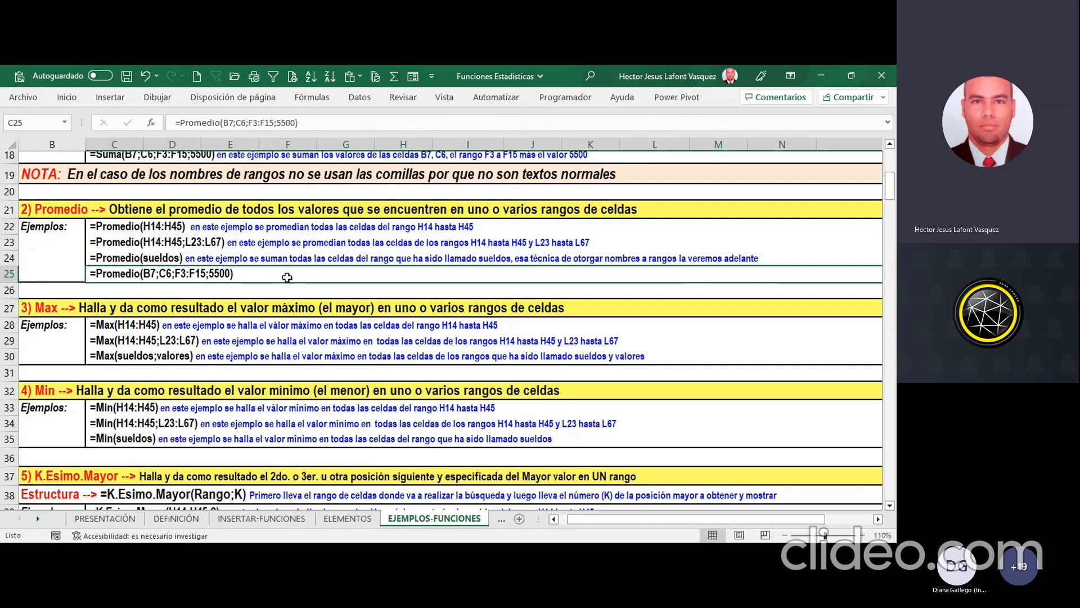
Step: Examine the descriptions and examples of the Max and Min functions in rows 27 to 35
scroll(299, 278, "down", 2)
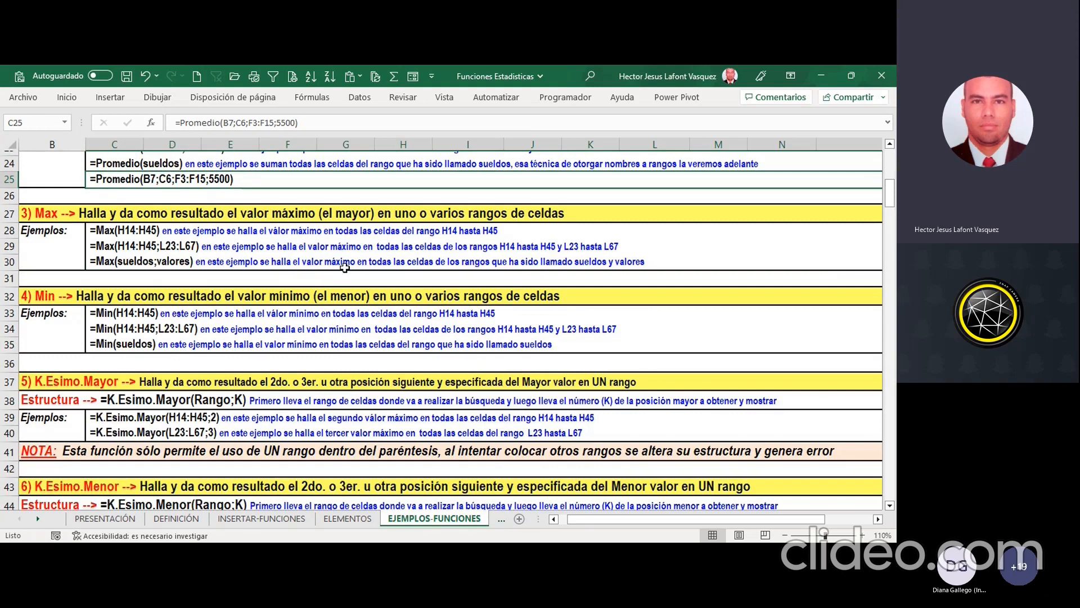
left_click(192, 233)
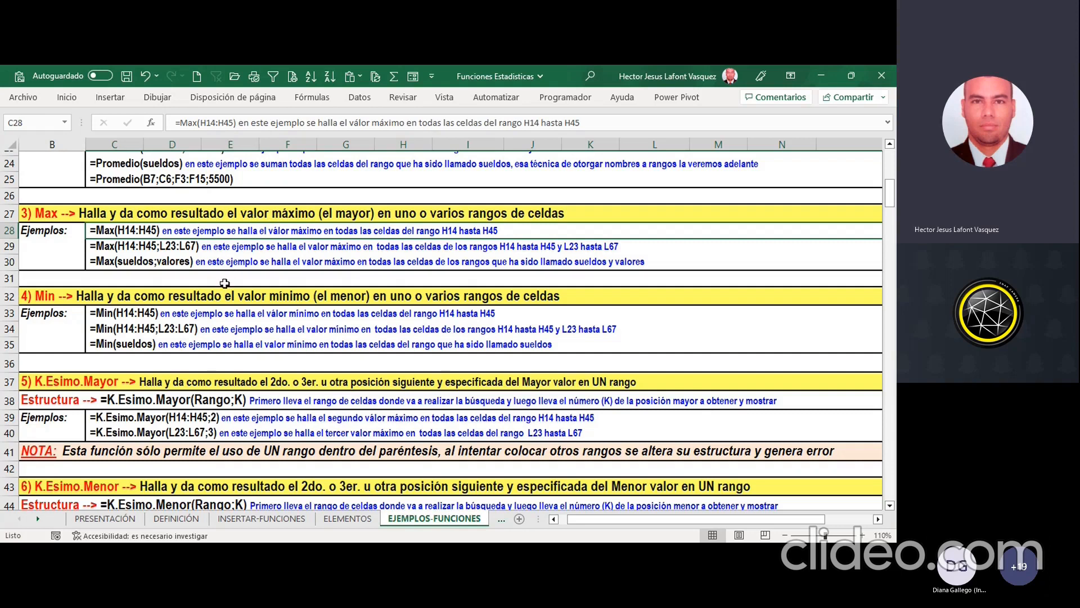
scroll(225, 283, "down", 1)
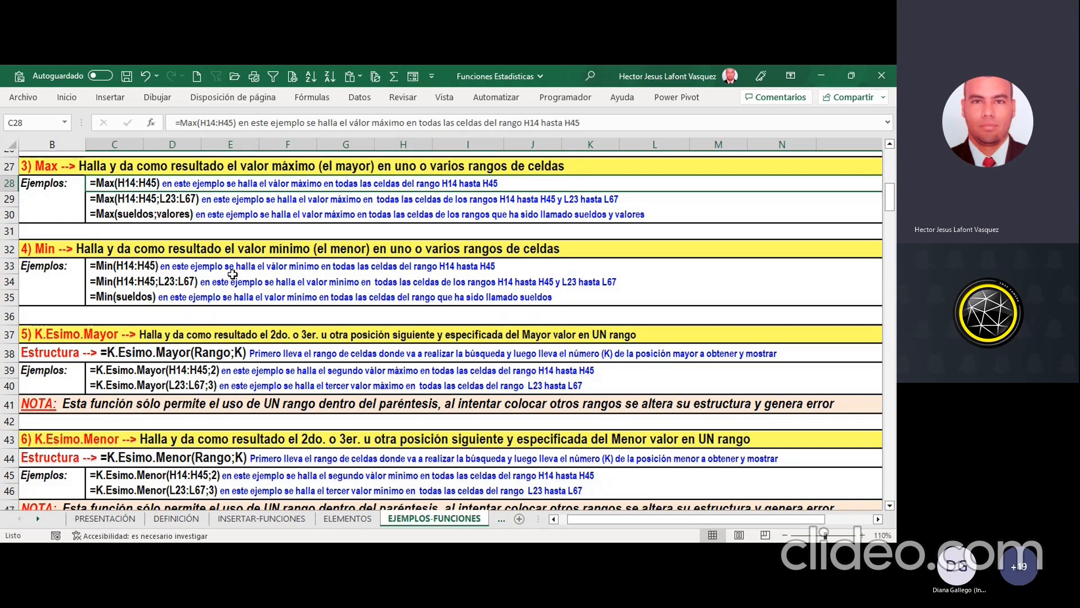
scroll(232, 274, "up", 2)
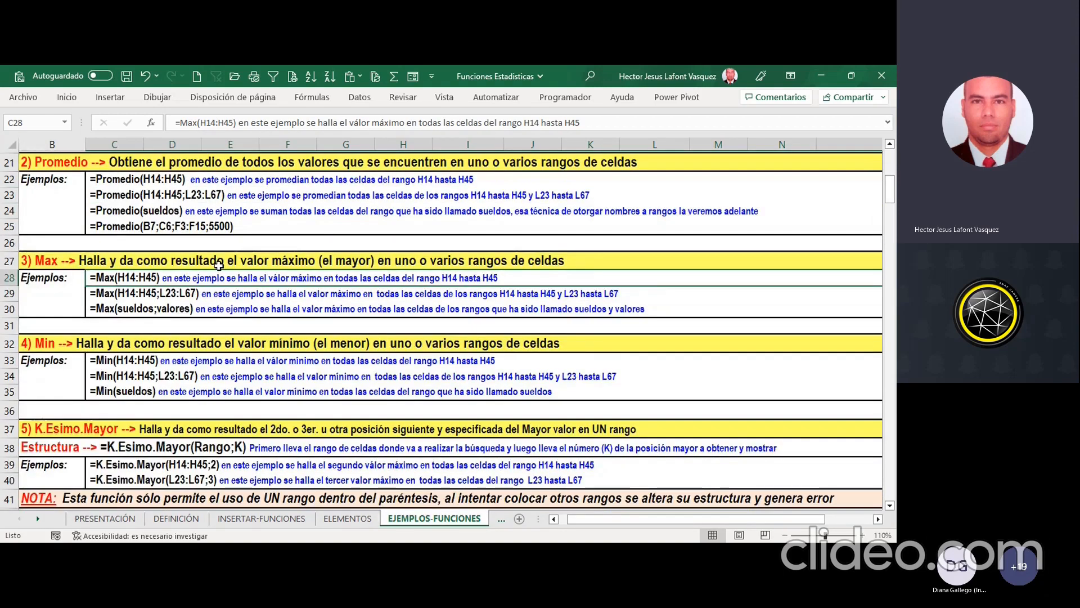
scroll(220, 265, "down", 3)
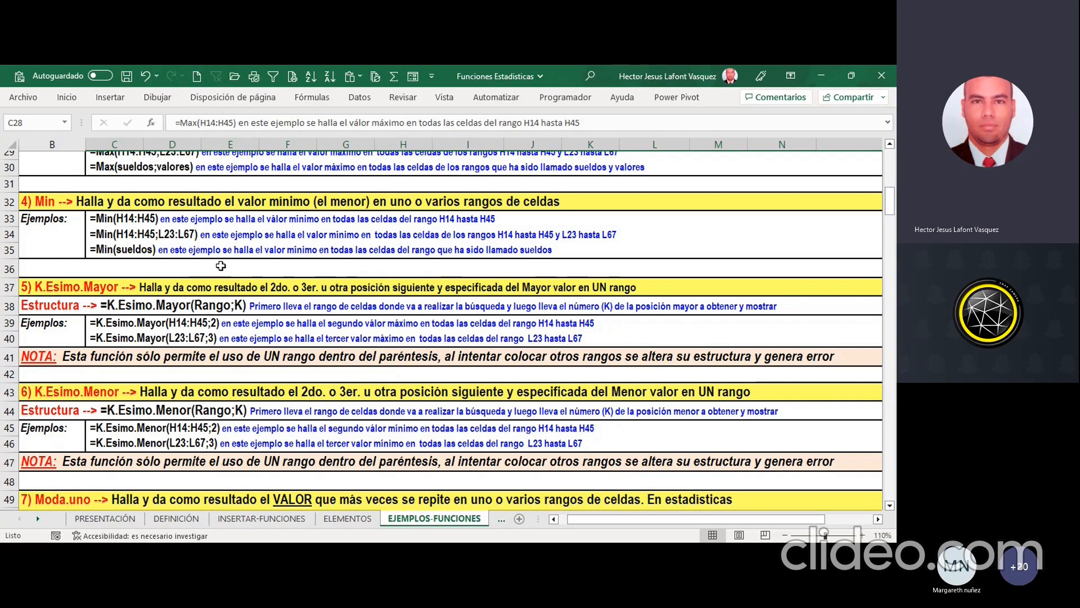
scroll(241, 268, "down", 1)
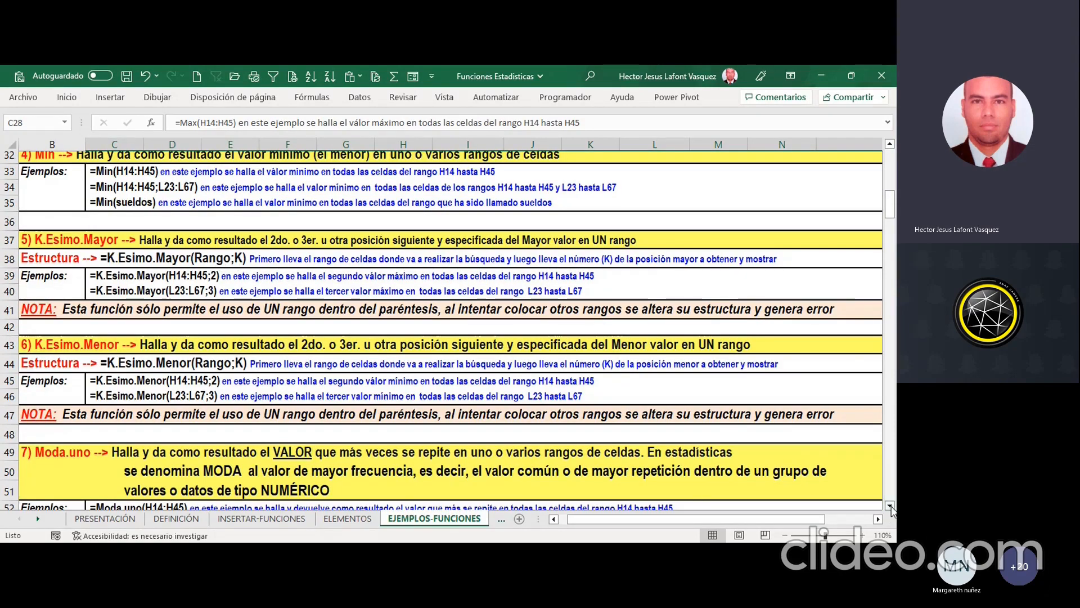
Step: Examine the K.Esimo.Mayor and K.Esimo.Menor structures and their examples for the second and third largest or smallest values
scroll(887, 514, "down", 1)
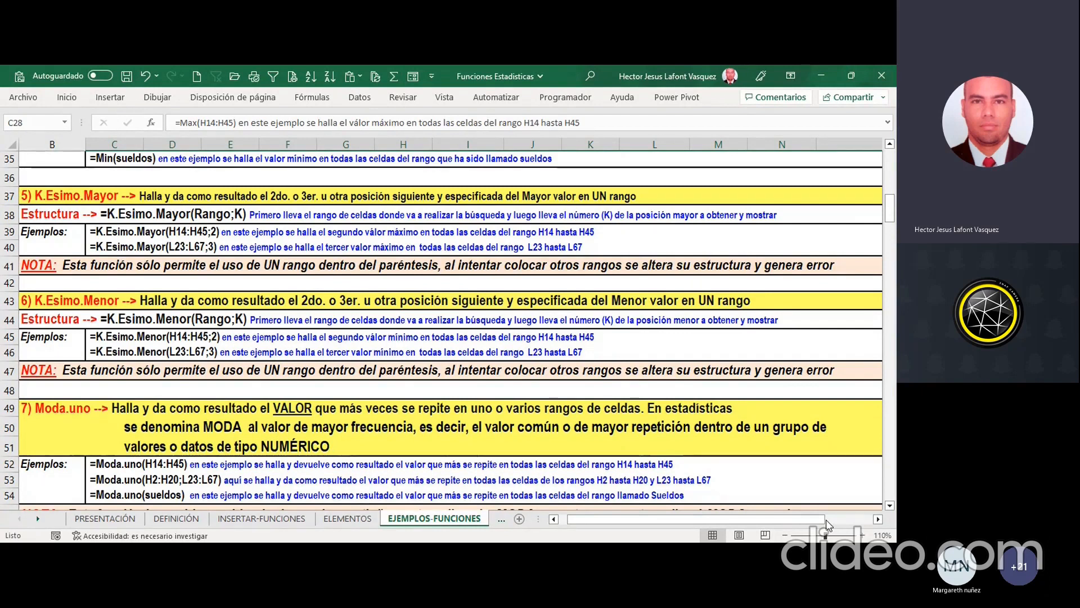
left_click(235, 216)
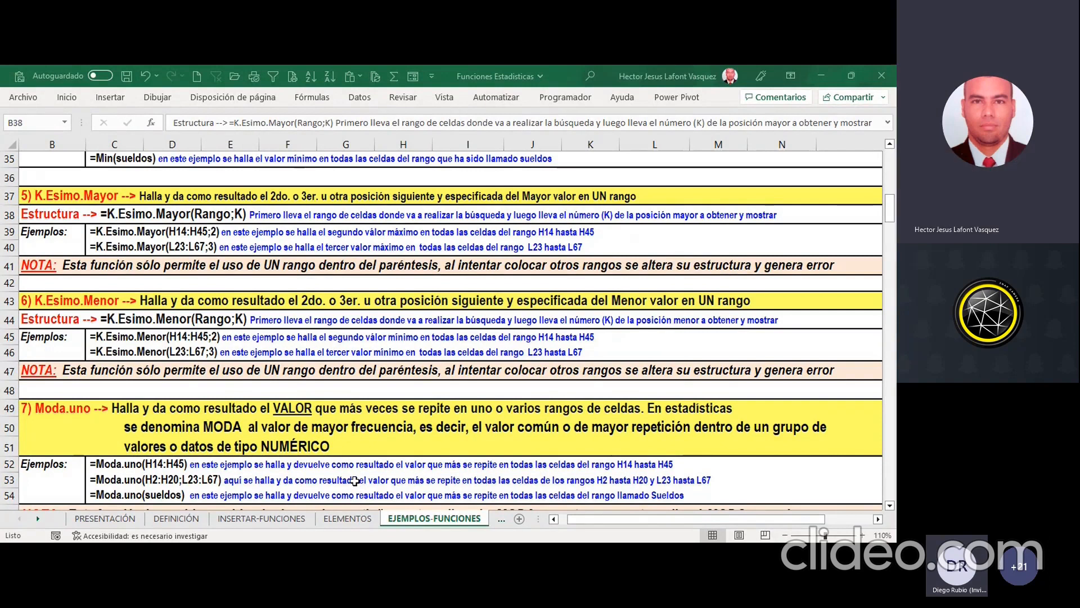
left_click(354, 481)
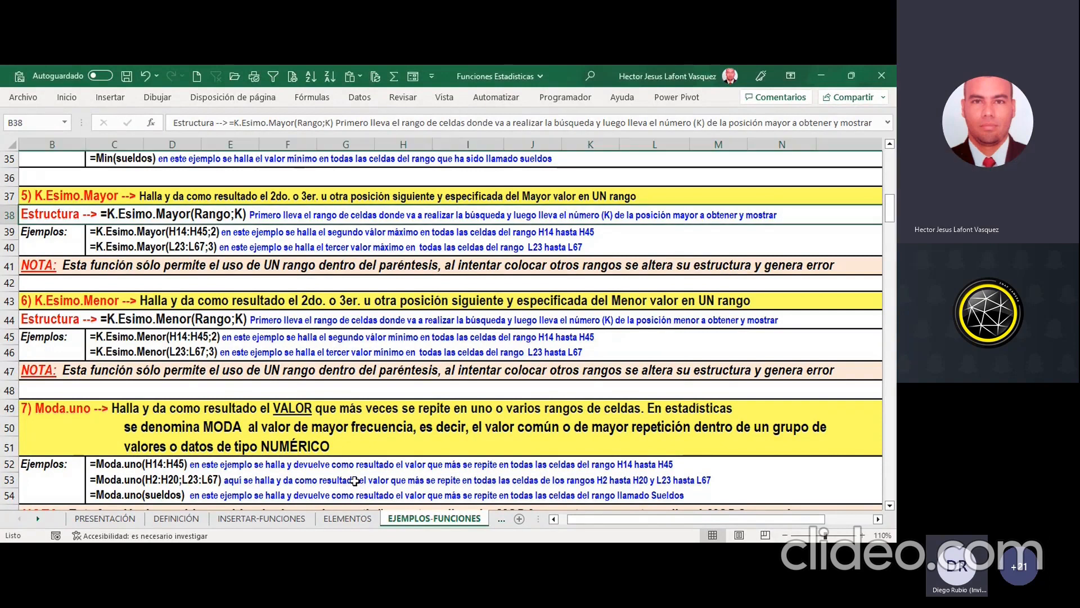
left_click(249, 237)
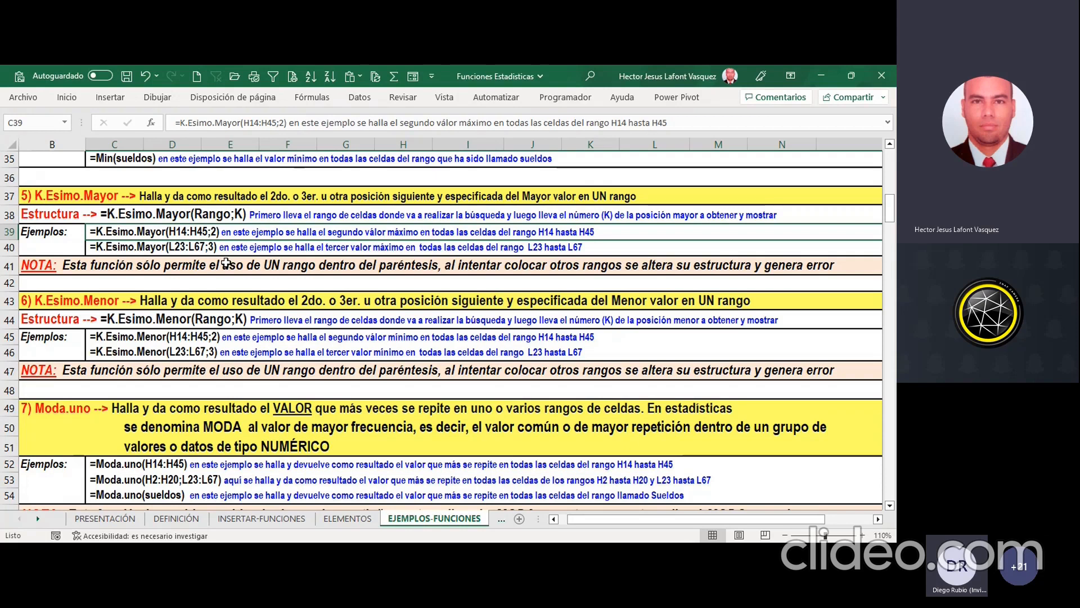
left_click(127, 355)
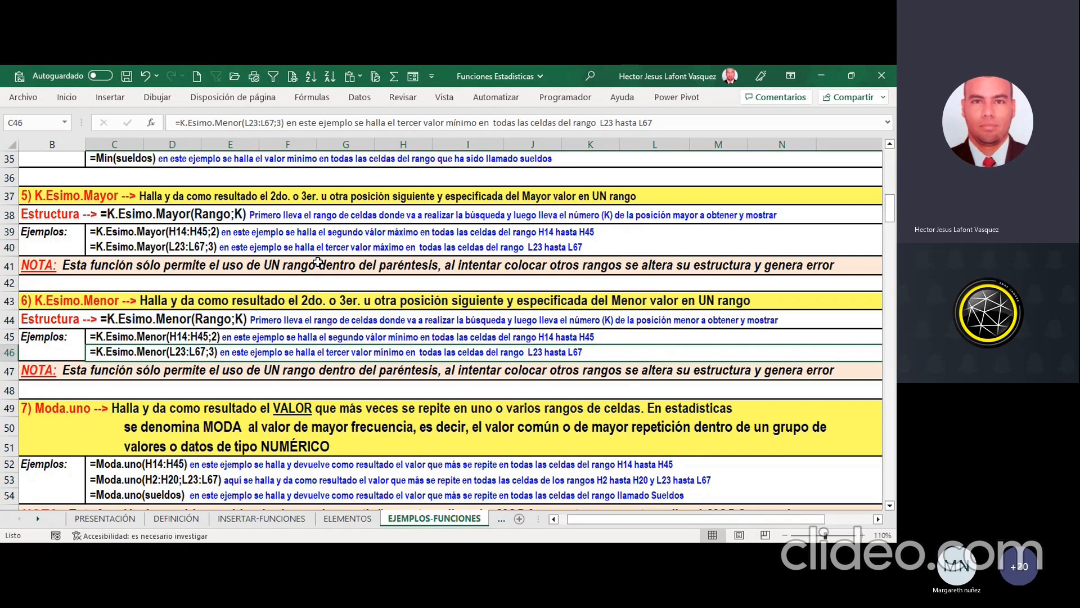
left_click(75, 336)
key("Right")
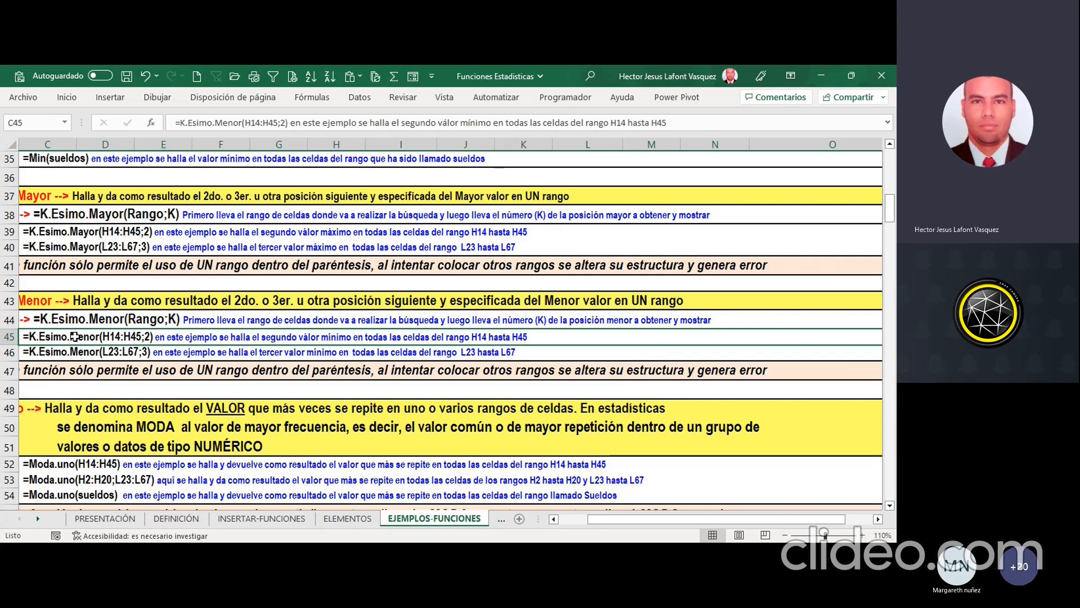
key("Down")
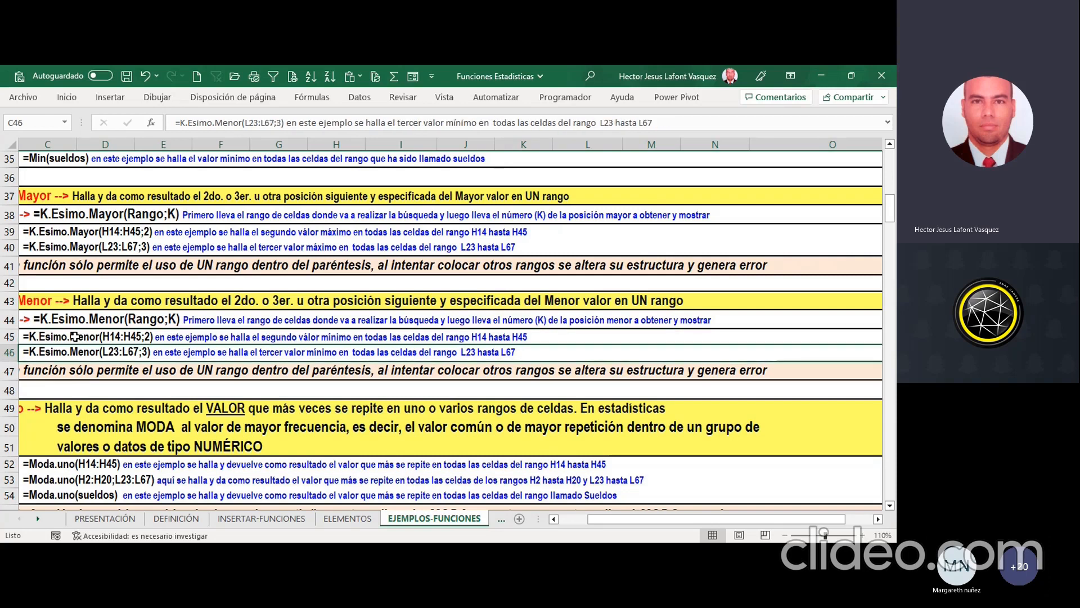
key("Left")
key("Left")
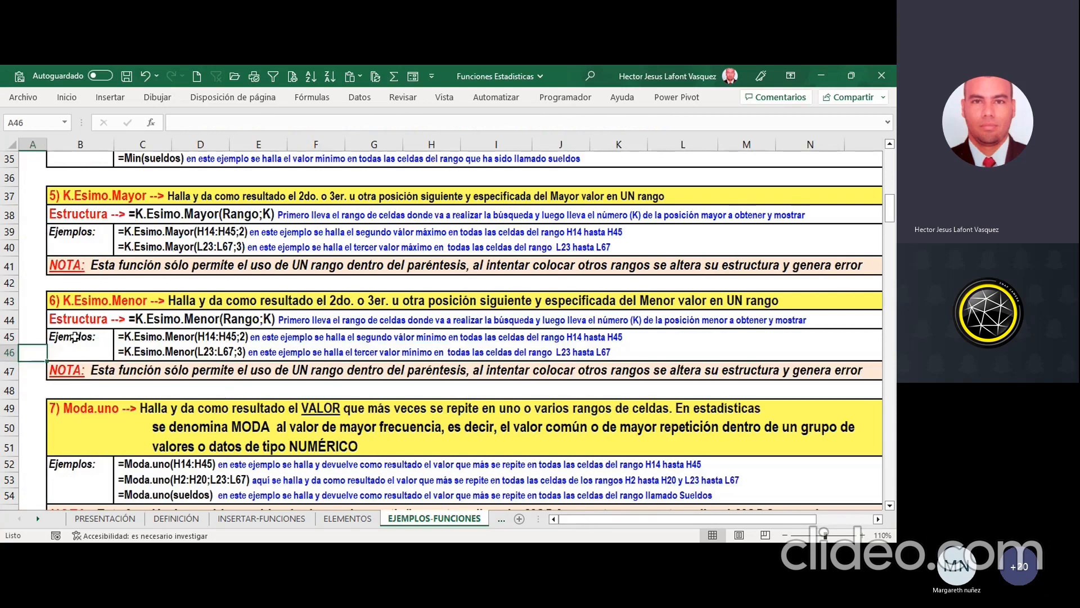
key("Right")
key("Right")
key("Right")
key("Left")
key("Left")
key("Left")
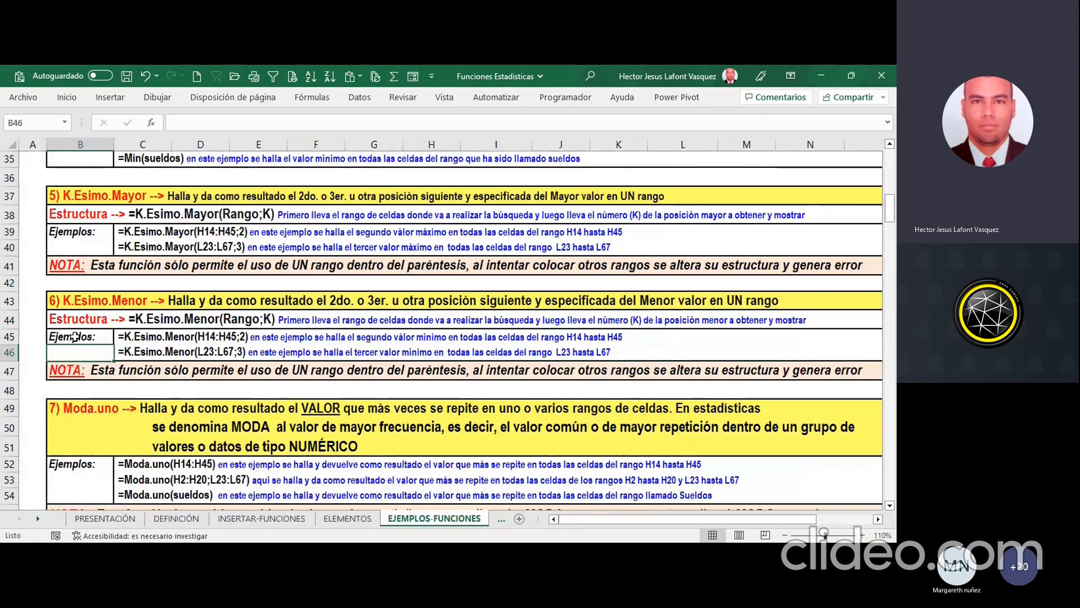
key("Right")
key("Right")
key("Left")
key("Left")
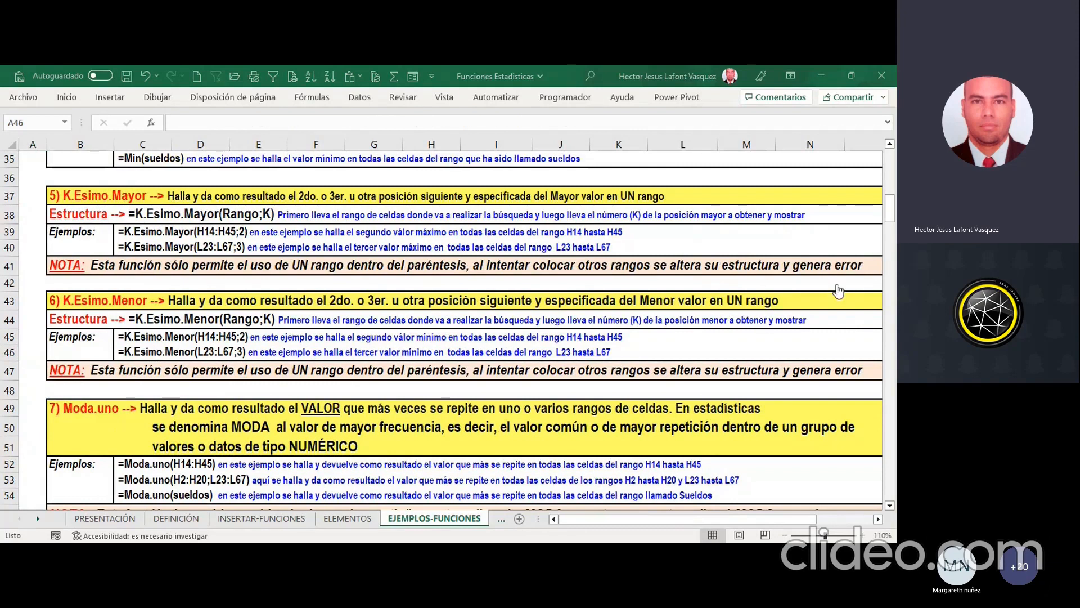
left_click(438, 403)
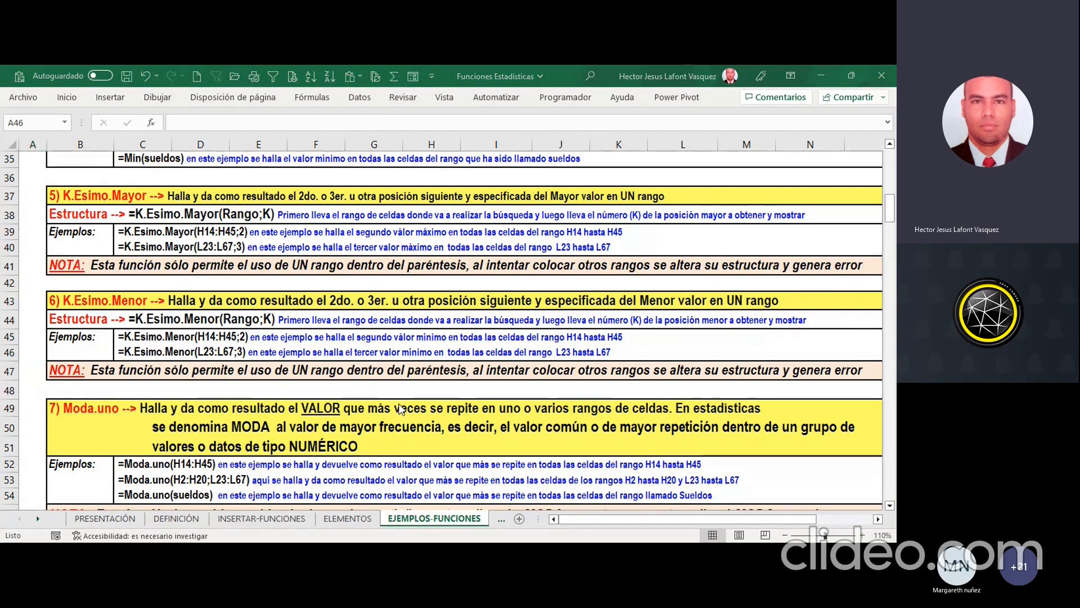
left_click(399, 404)
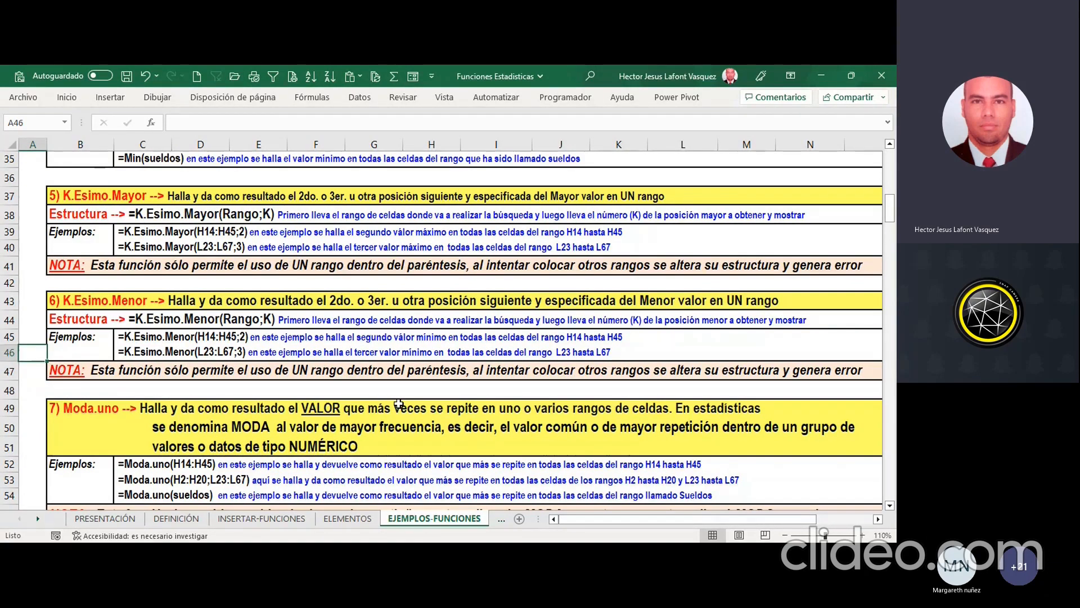
Step: Examine the Moda.uno section and its note about the function's earlier names and the #N/A result in rows 49 to 57
scroll(399, 404, "down", 4)
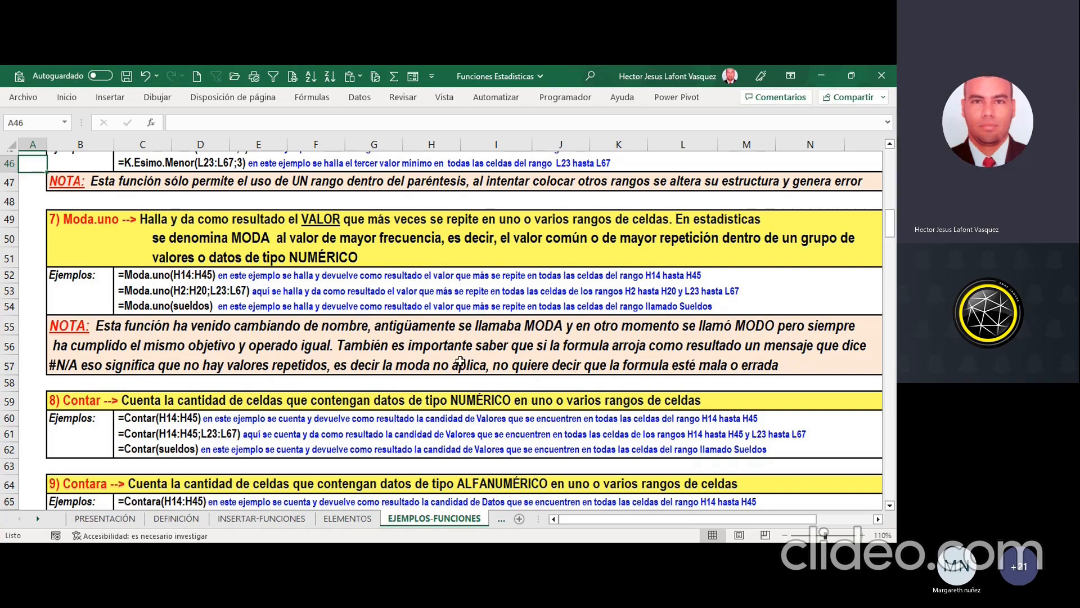
left_click(452, 325)
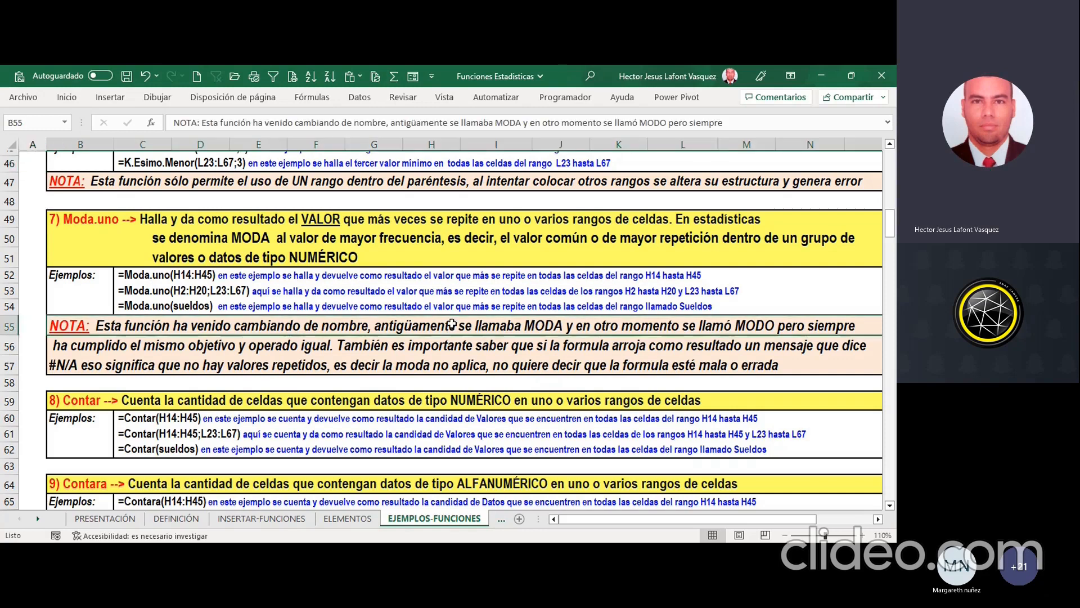
left_click(430, 353)
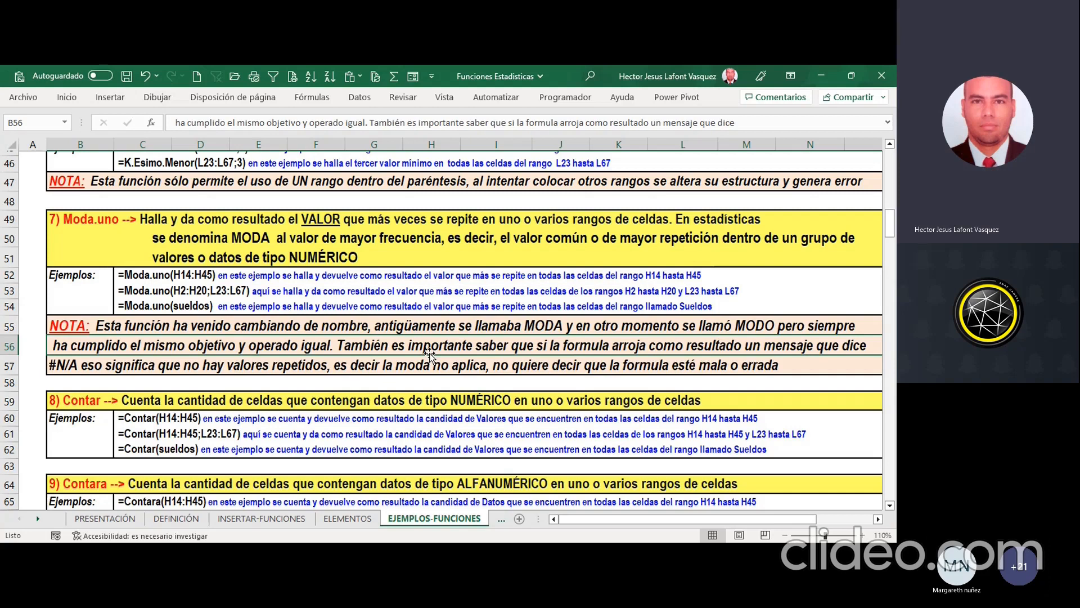
left_click(198, 381)
type("=moda")
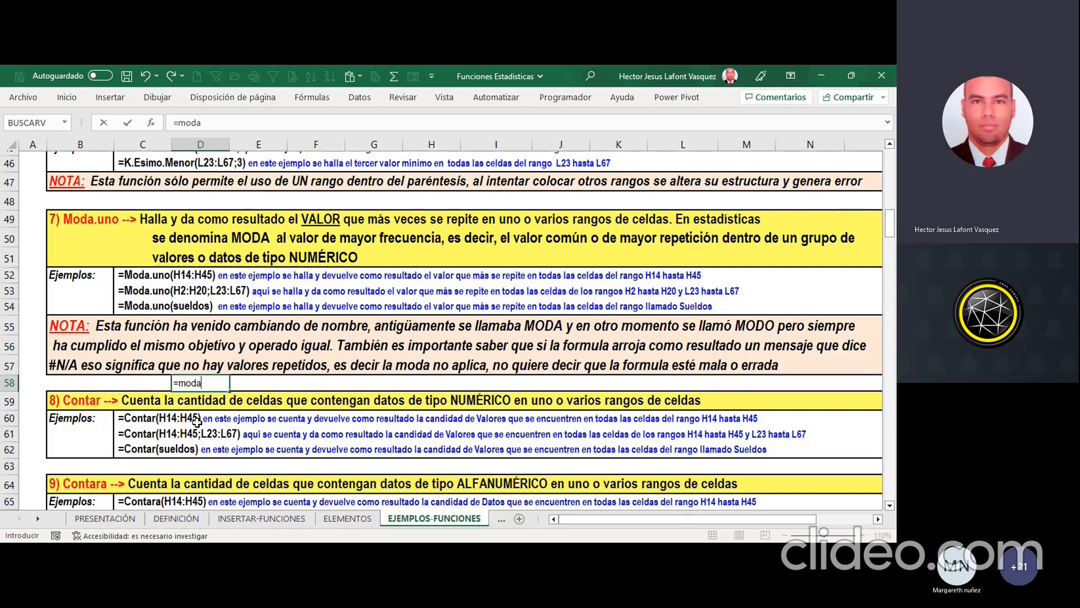
key("Escape")
Step: Examine the Contar and Contara examples in rows 59 to 67, comparing the counting of numeric and alphanumeric cells
scroll(197, 422, "down", 2)
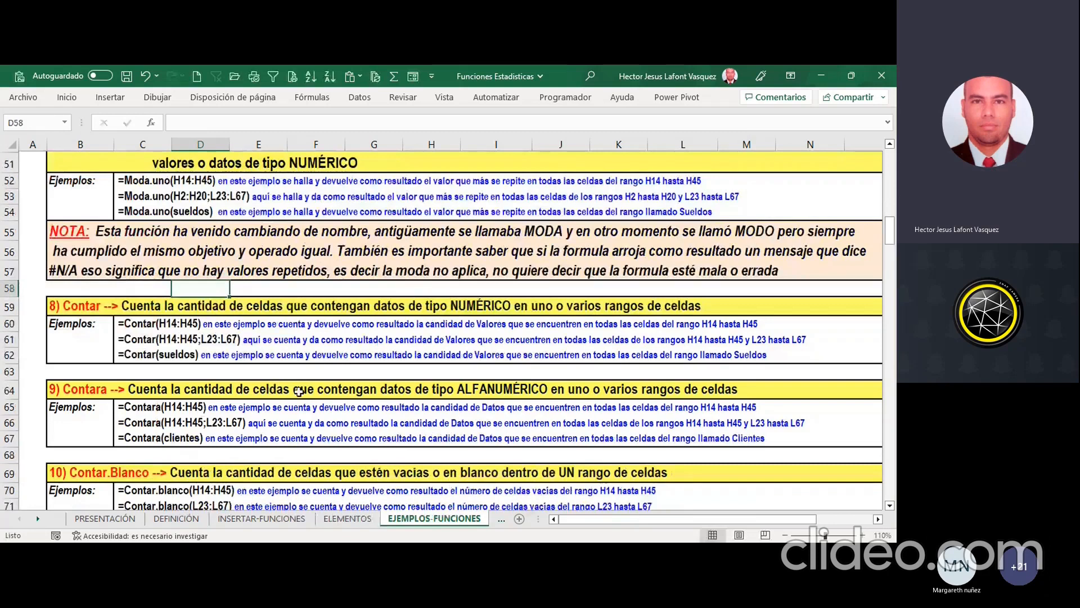
scroll(309, 409, "down", 2)
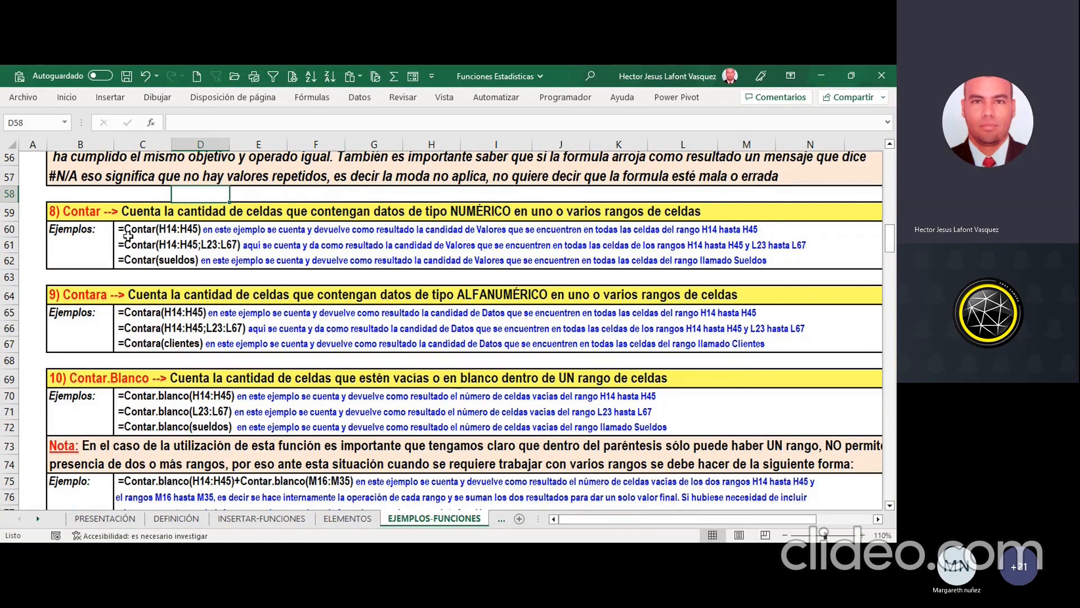
left_click(68, 248)
left_click(140, 228)
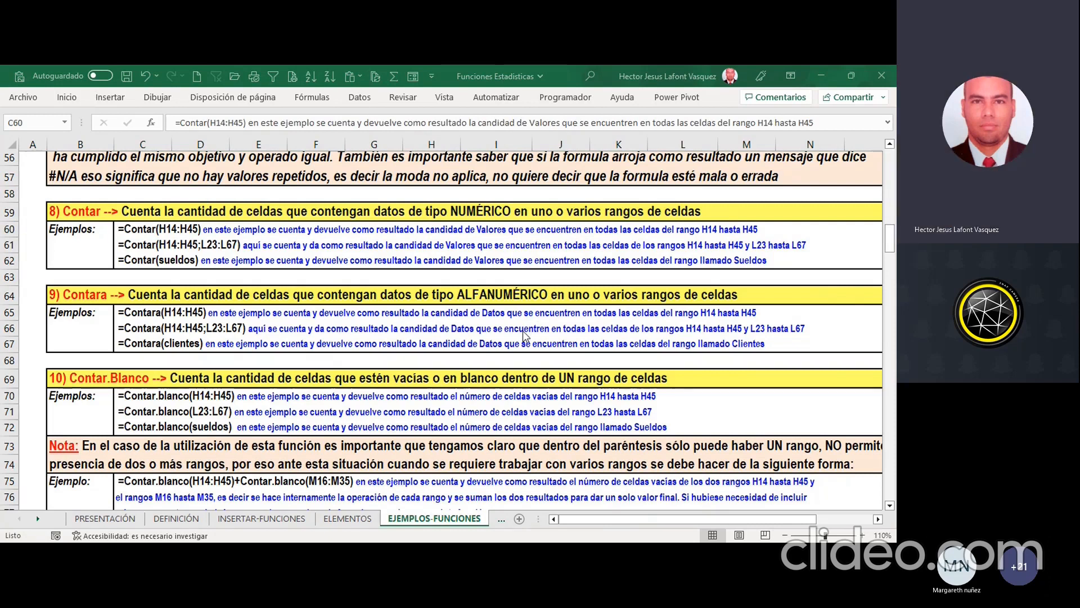
left_click(311, 317)
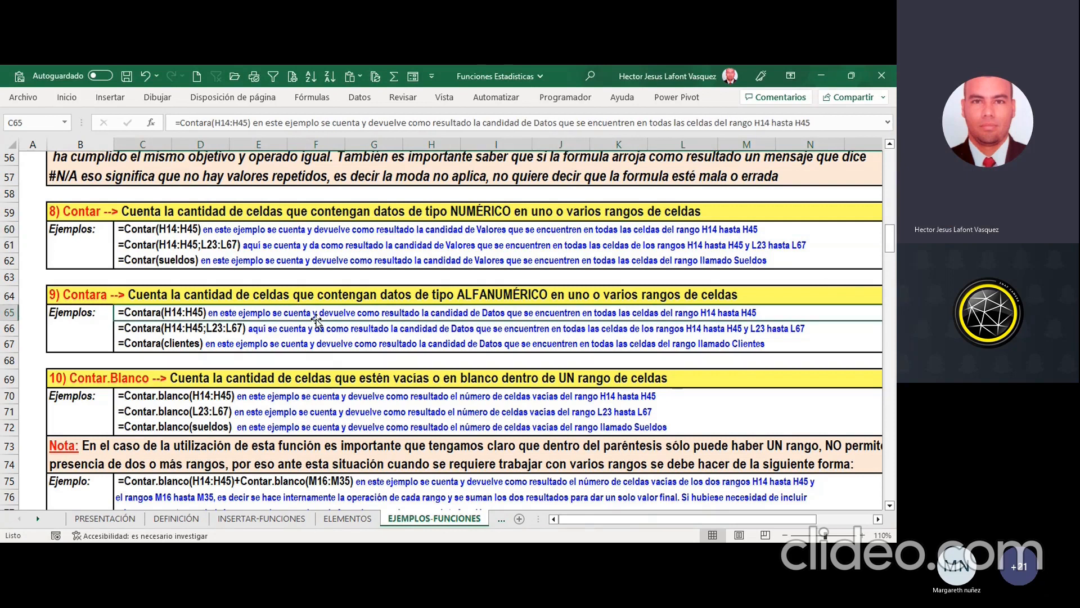
key("Up")
key("Up")
key("Up")
key("Up")
key("Up")
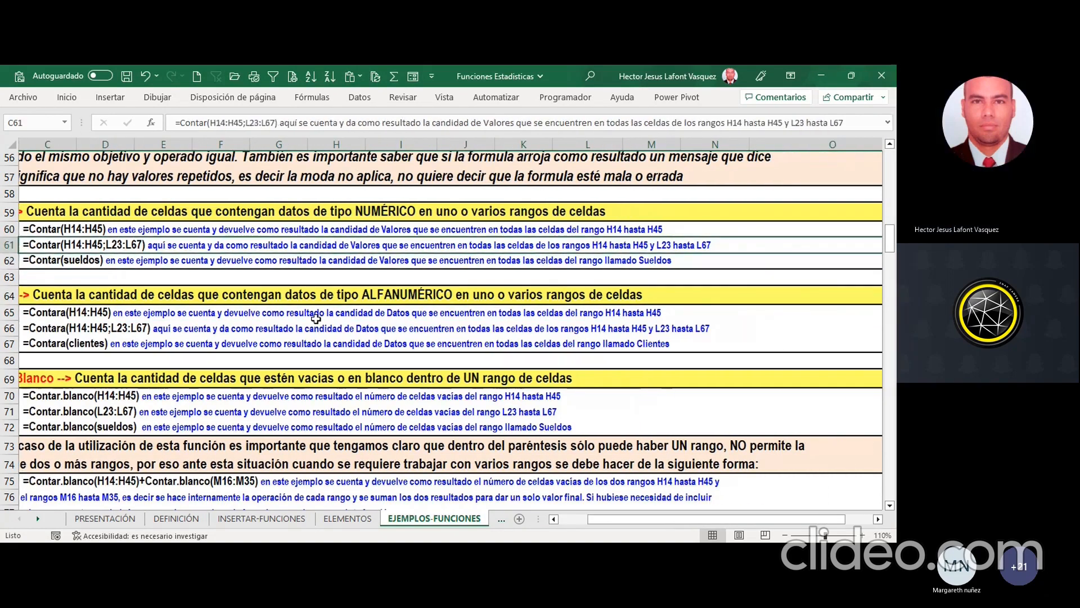
Step: Examine the three Contar examples in C60 to C62, covering one range, two ranges and the named range sueldos
key("Left")
key("Right")
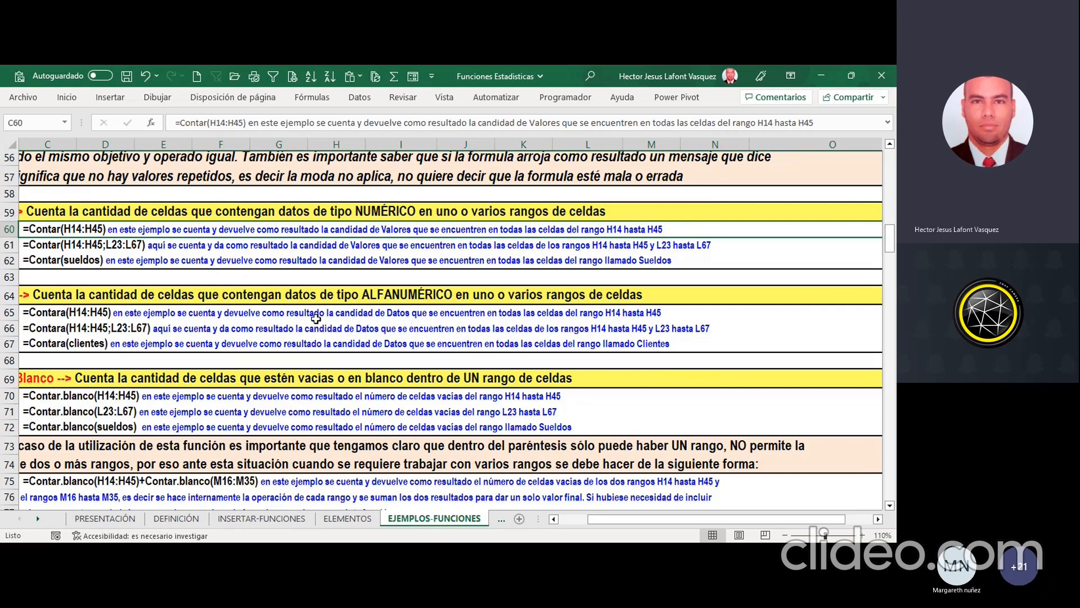
key("Left")
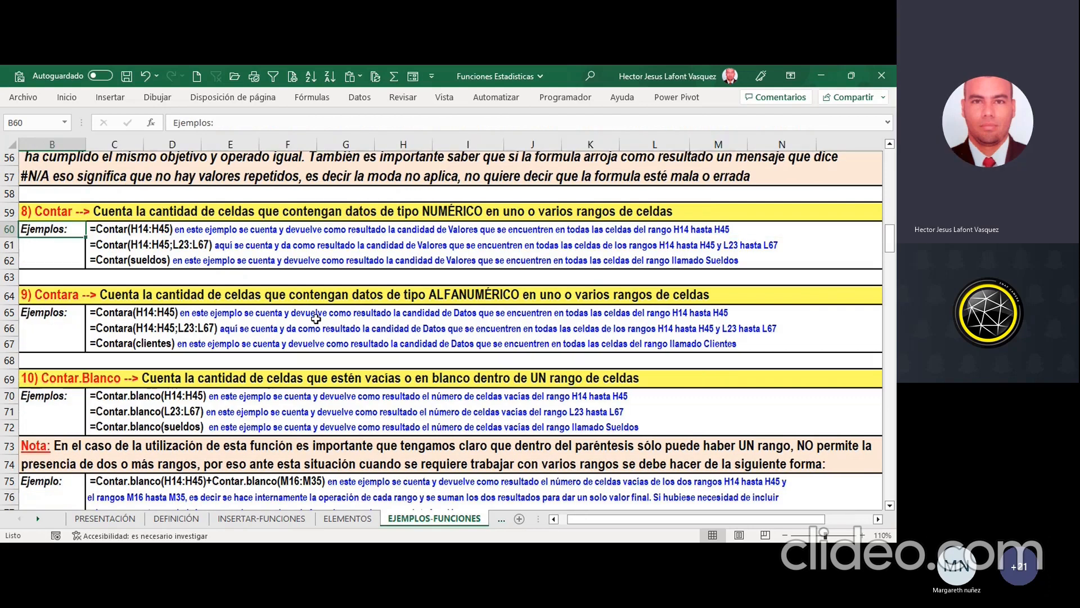
key("Right")
key("Down")
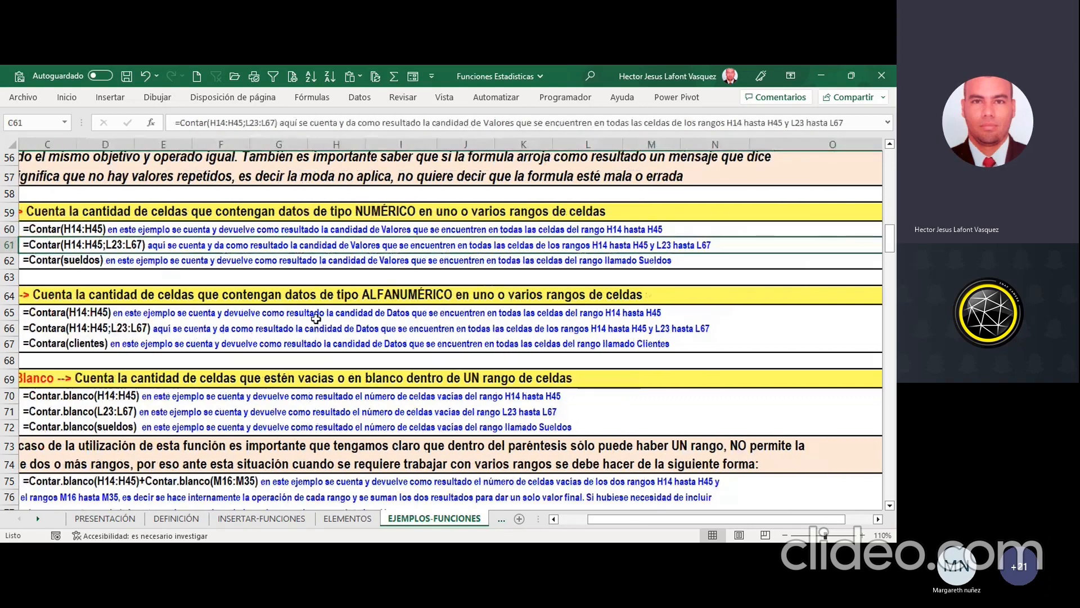
key("Down")
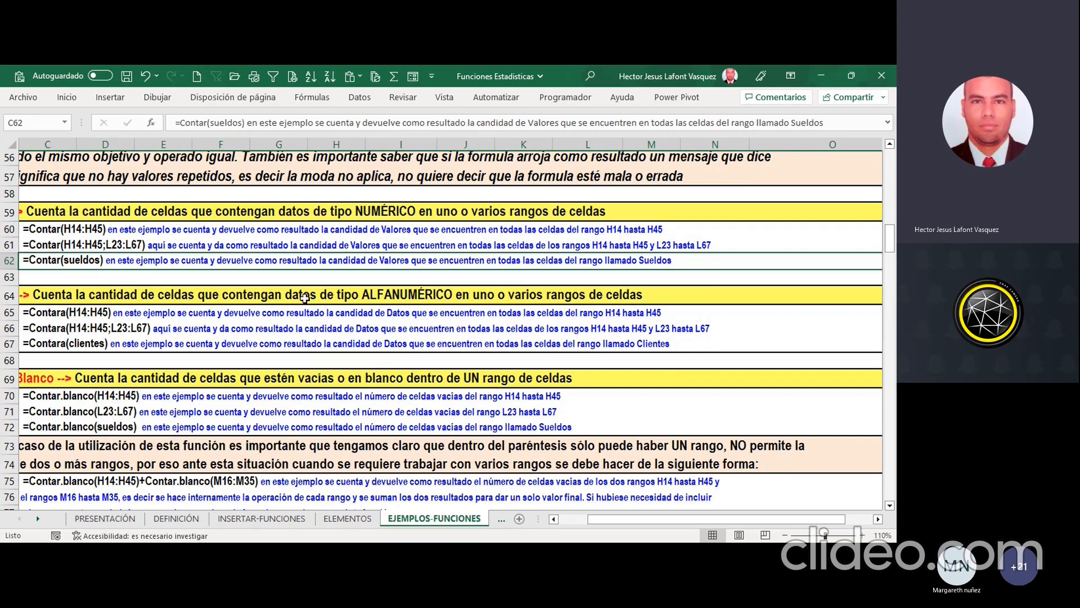
Step: Examine the Contara examples in rows 65 to 67, including the one with the named range clientes
left_click(569, 519)
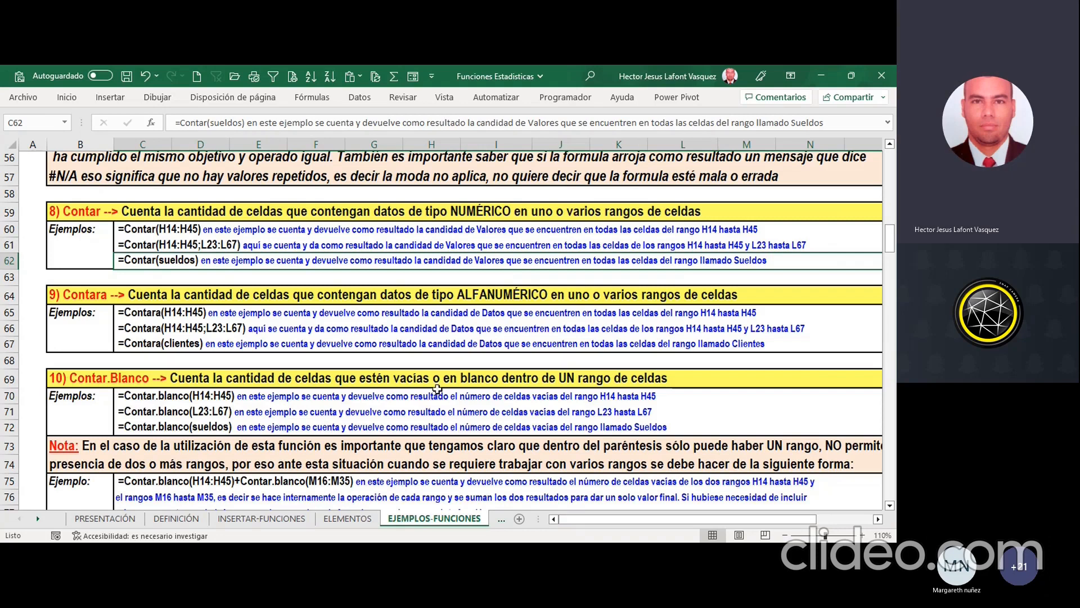
left_click(297, 324)
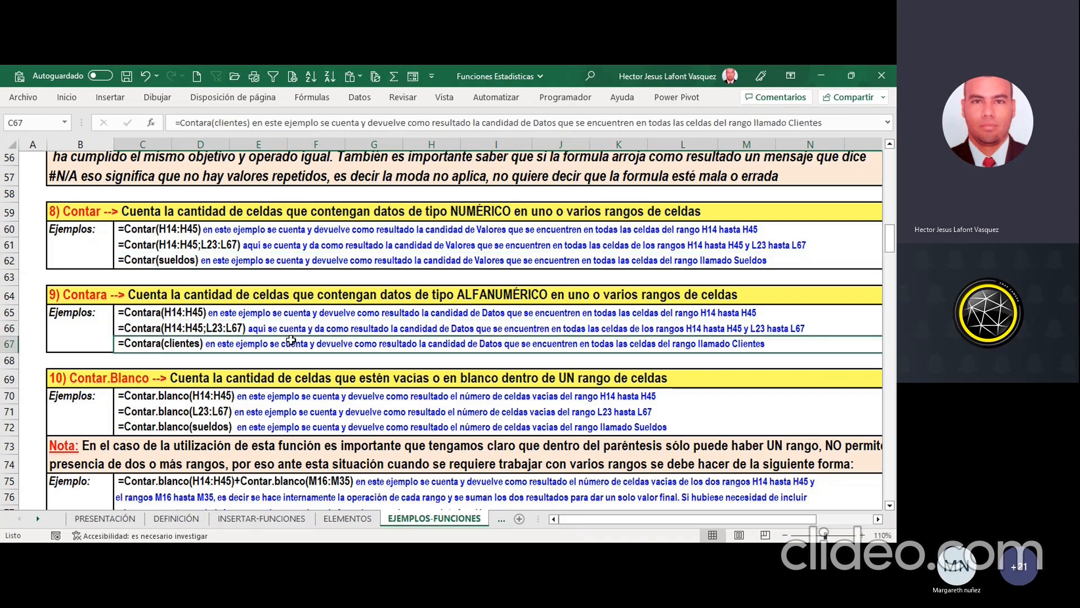
left_click(273, 317)
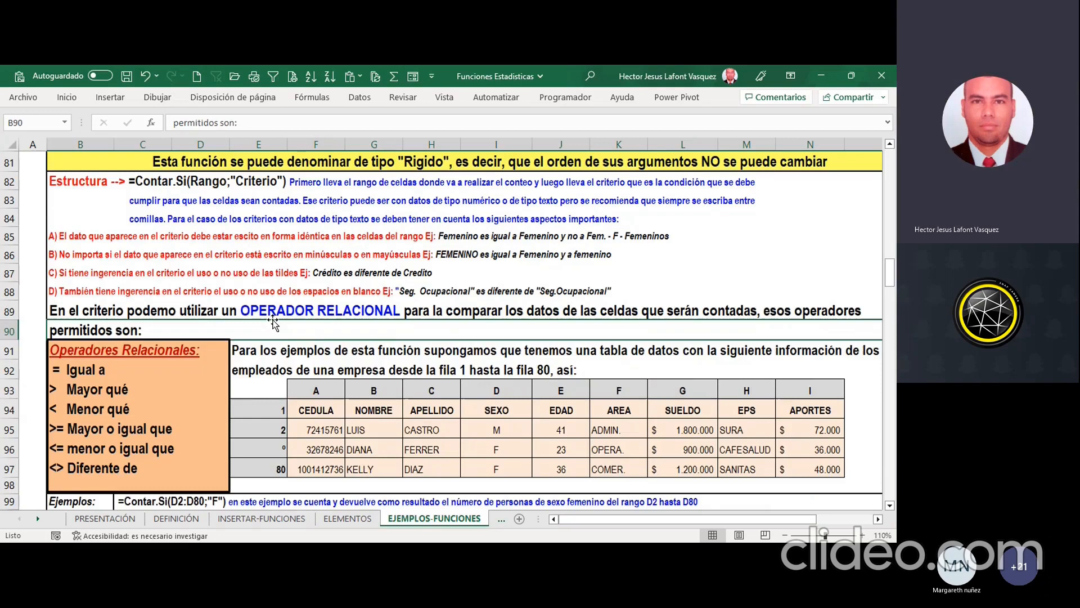
Step: Examine the Contar.Blanco description and its three examples in C70 to C72 for counting empty cells in one range
scroll(356, 326, "up", 7)
scroll(356, 327, "up", 3)
scroll(356, 327, "down", 2)
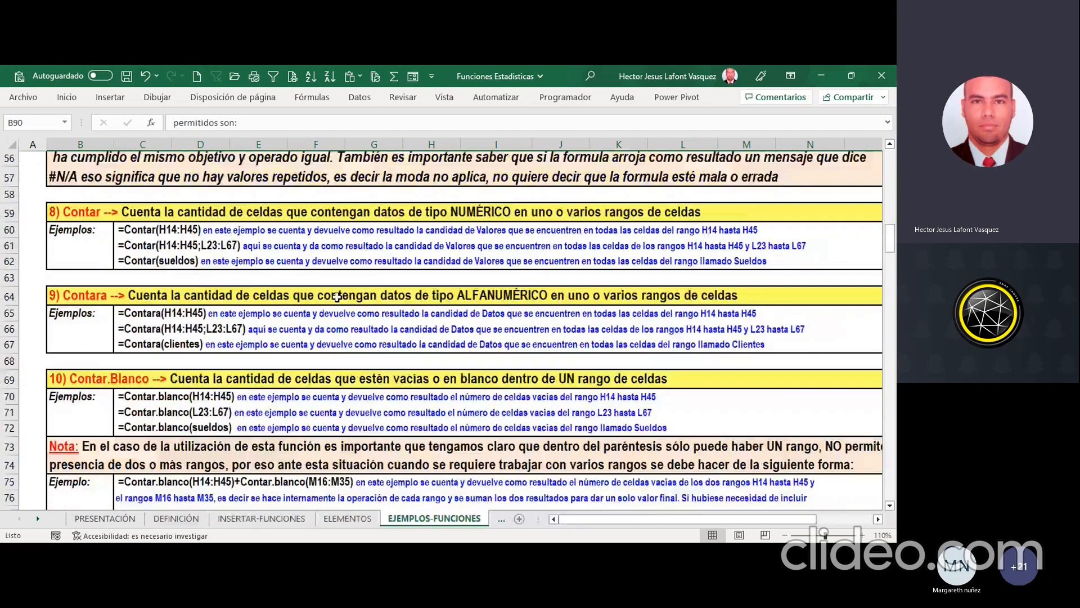
scroll(341, 351, "down", 2)
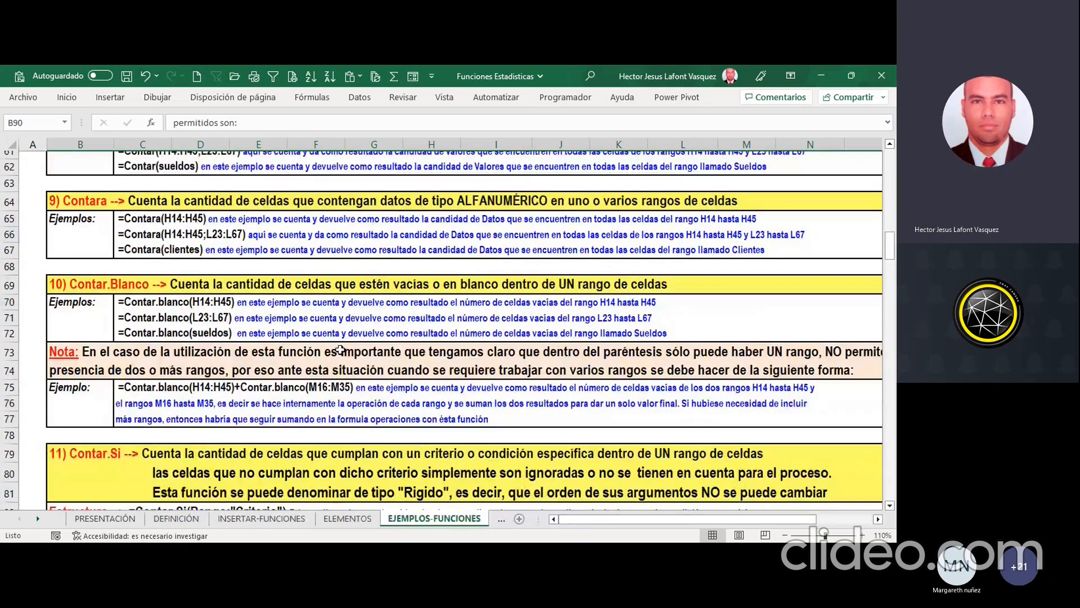
left_click(156, 299)
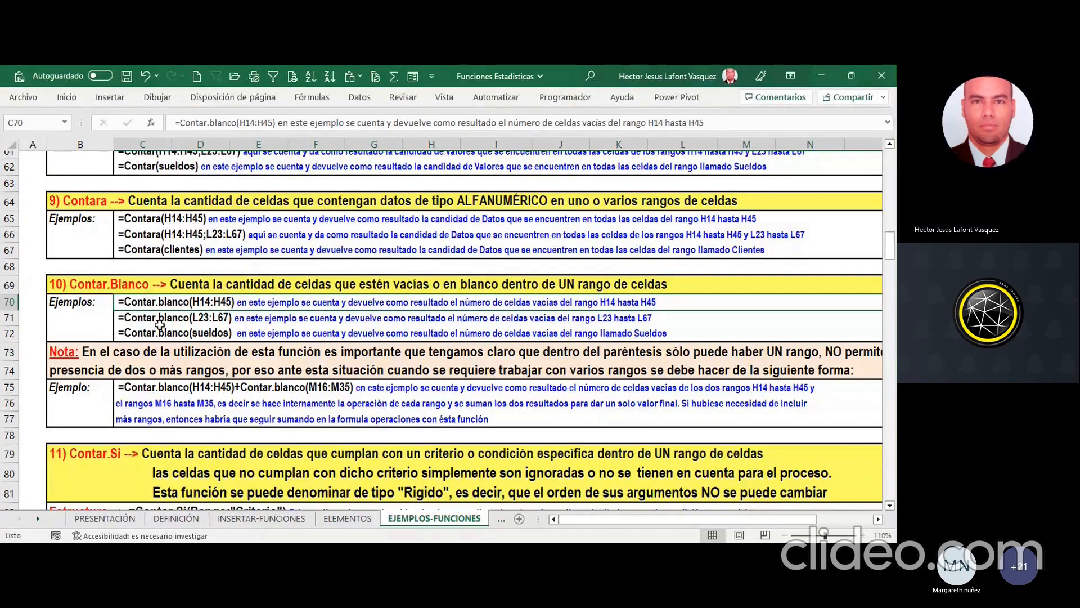
left_click(161, 320)
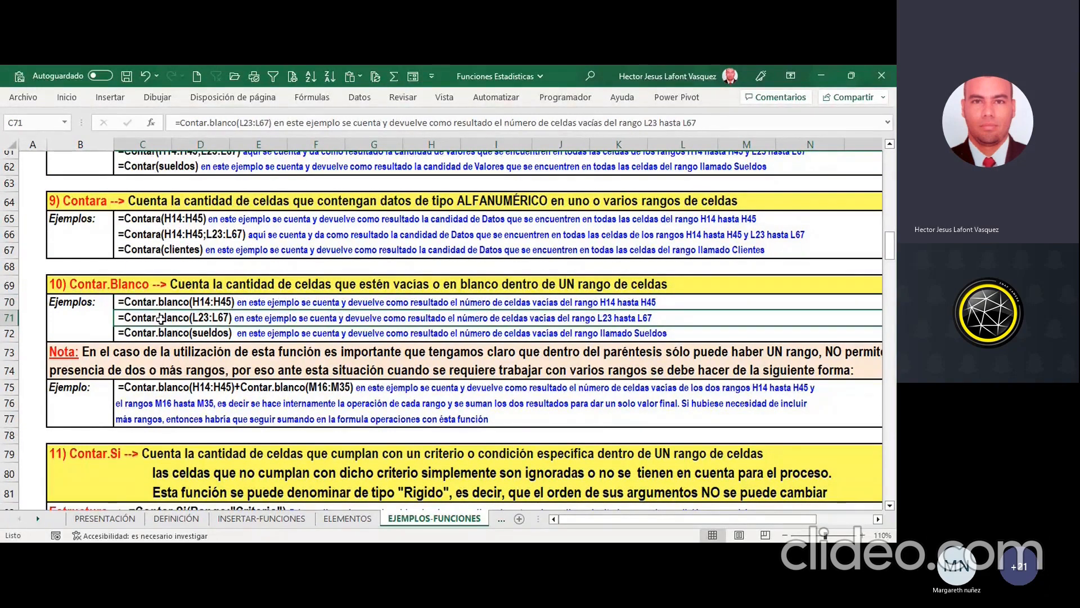
left_click(166, 336)
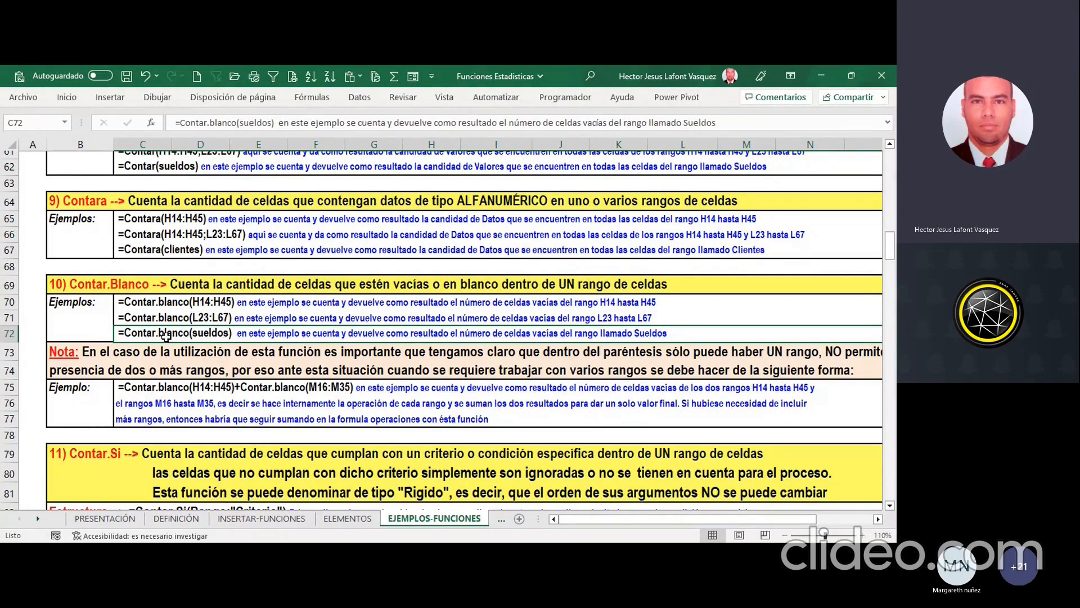
Step: Examine the Contar.Blanco note in rows 73 and 74 and the C75 example that adds two Contar.blanco functions for separate ranges
left_click(244, 366)
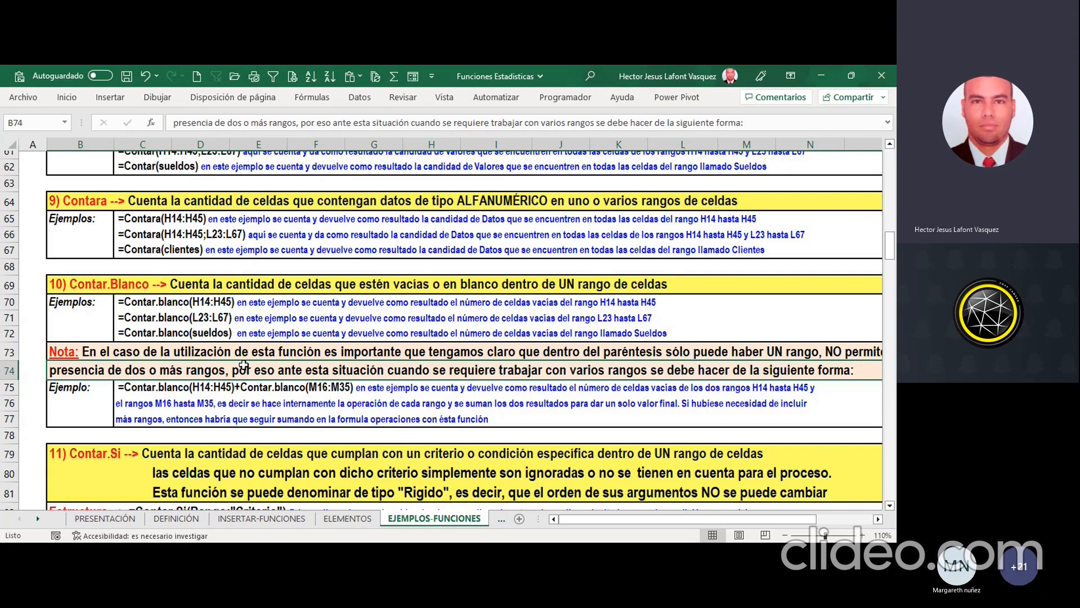
left_click_drag(626, 520, 629, 523)
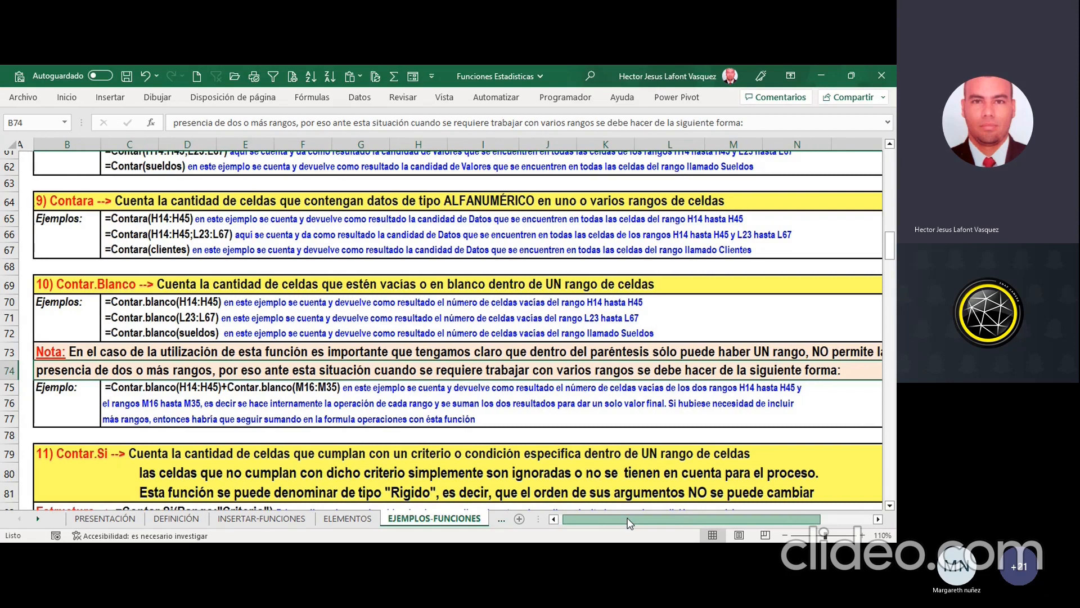
left_click(66, 401)
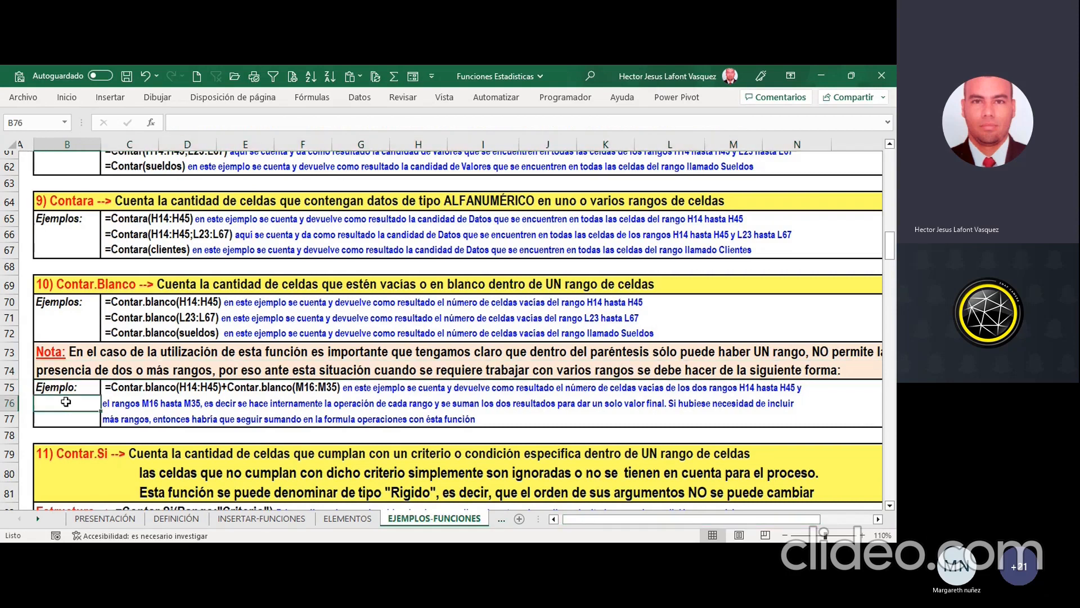
key("Up")
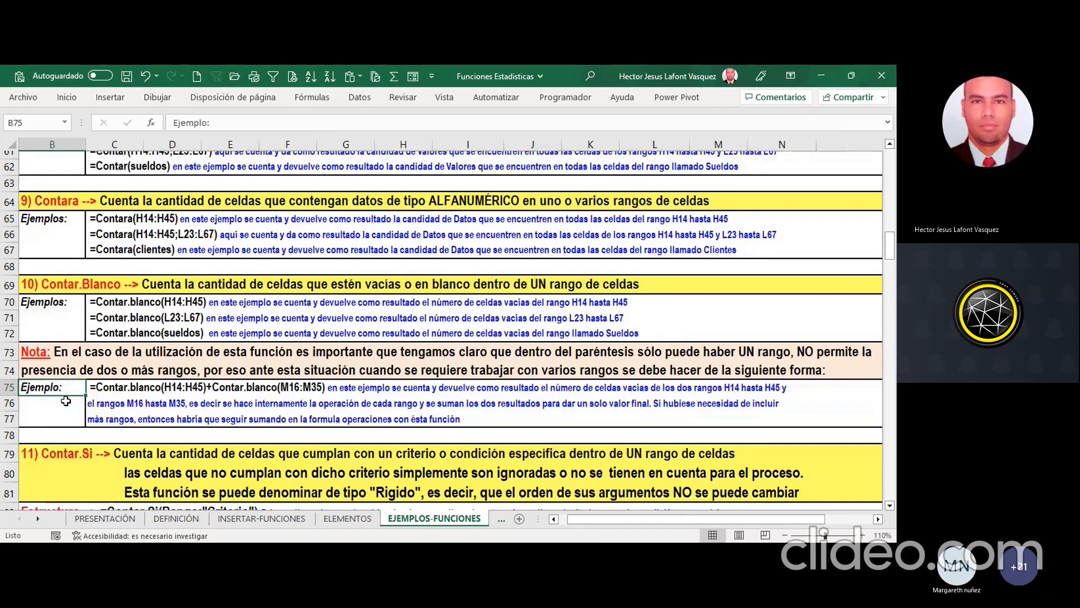
key("Right")
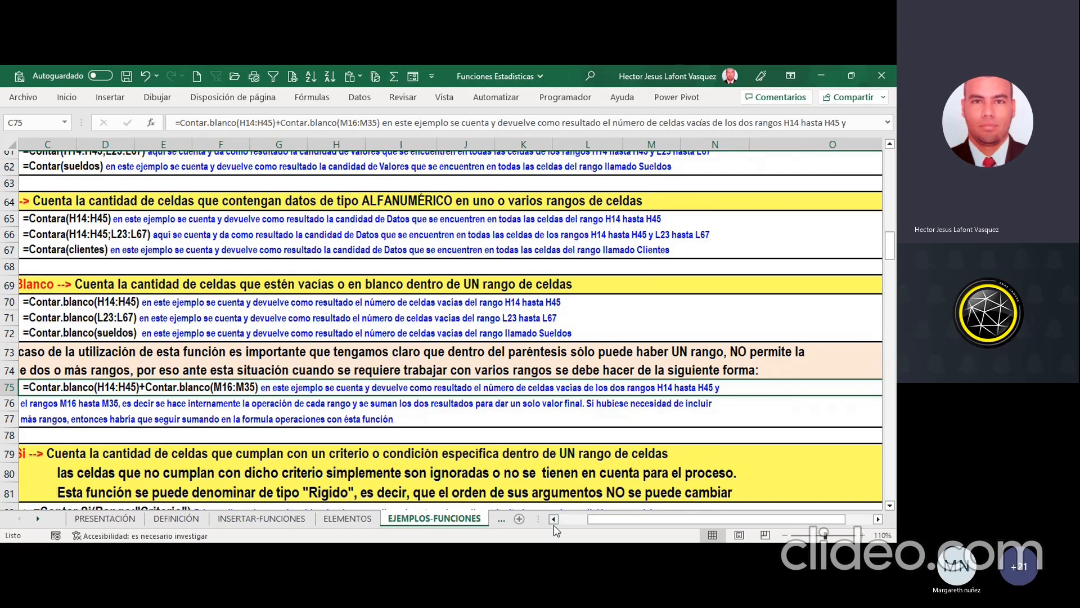
left_click(578, 519)
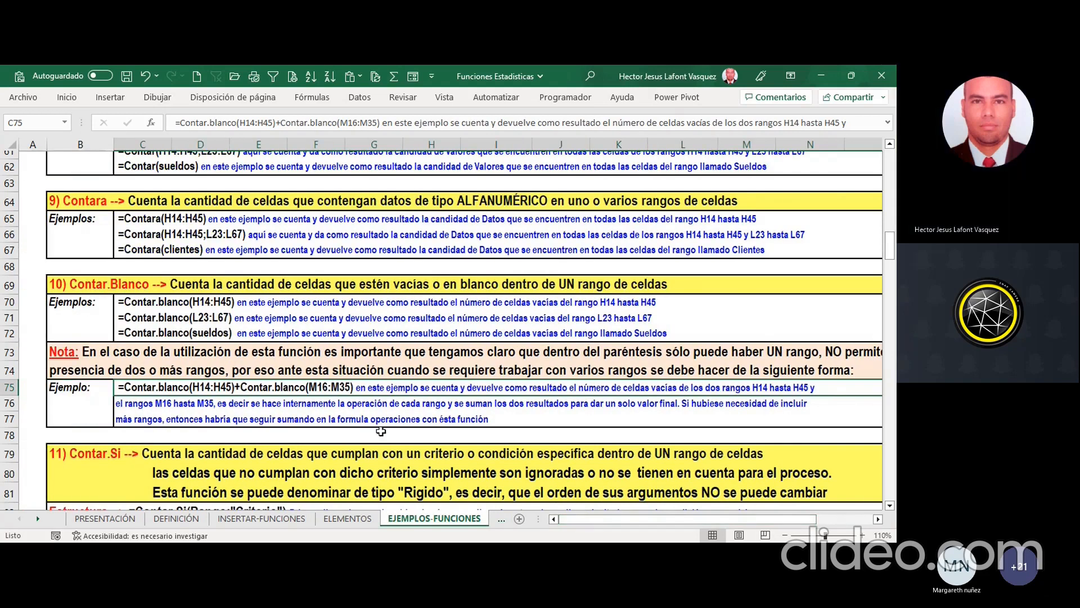
Step: Examine the Contar.Si structure, its rules for text criteria and the permitted relational operators, starting at row 79
scroll(380, 431, "down", 3)
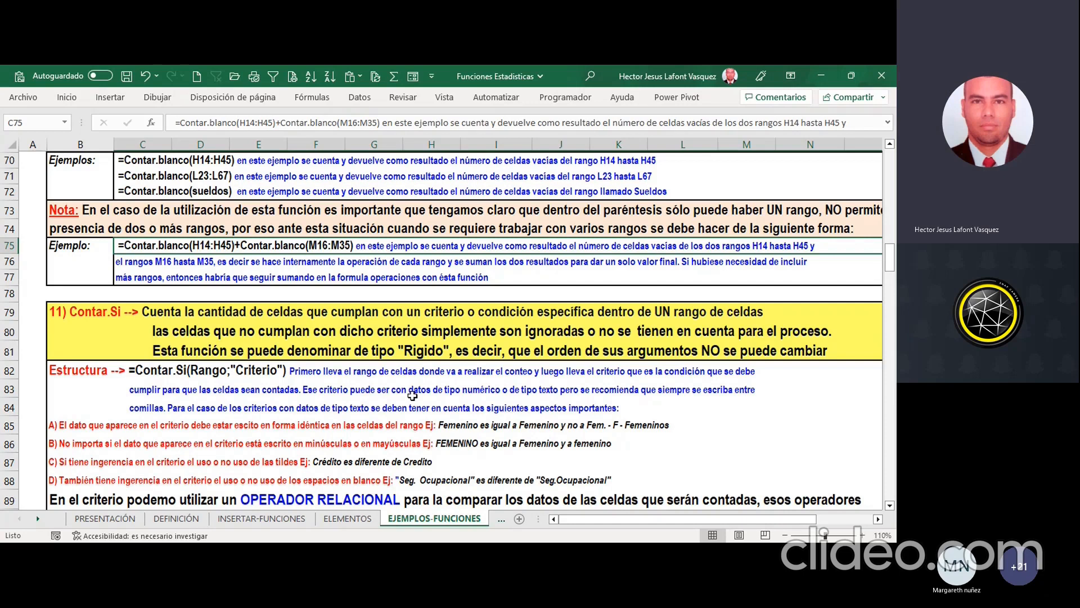
left_click(204, 541)
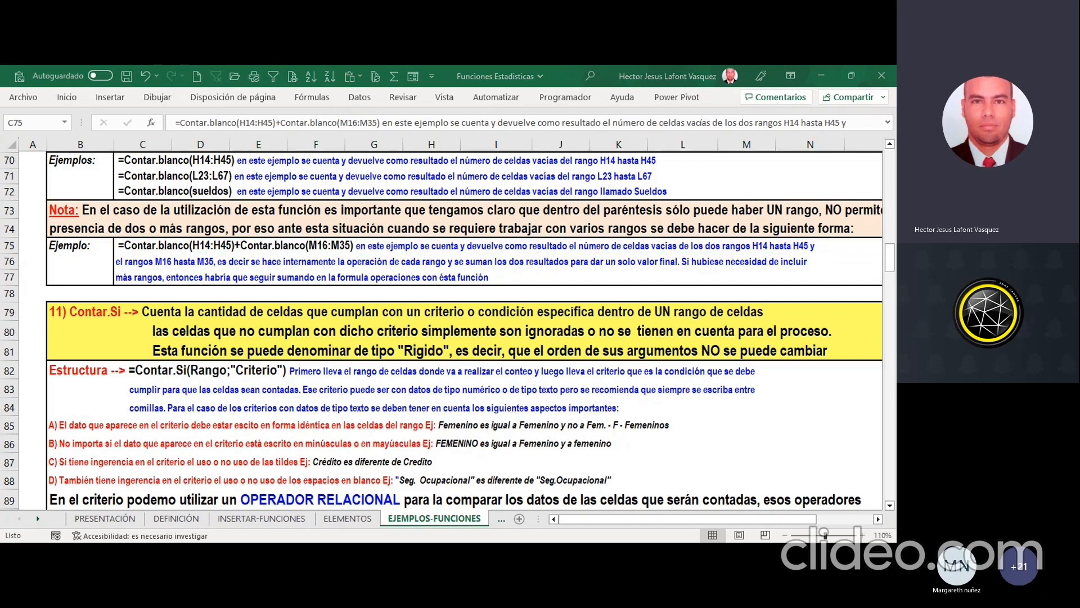
left_click(57, 230)
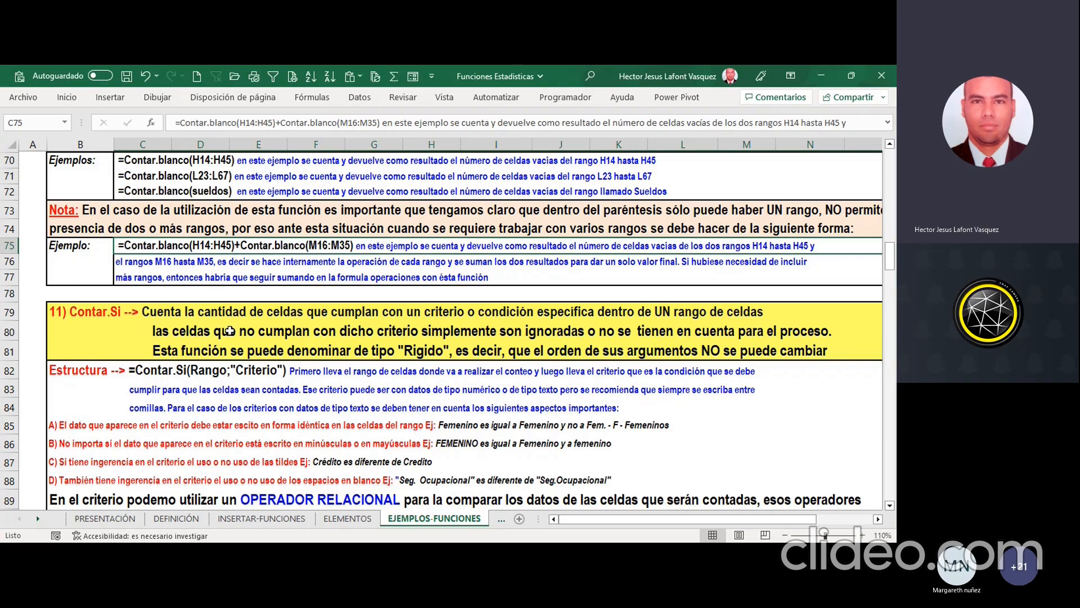
scroll(230, 330, "down", 5)
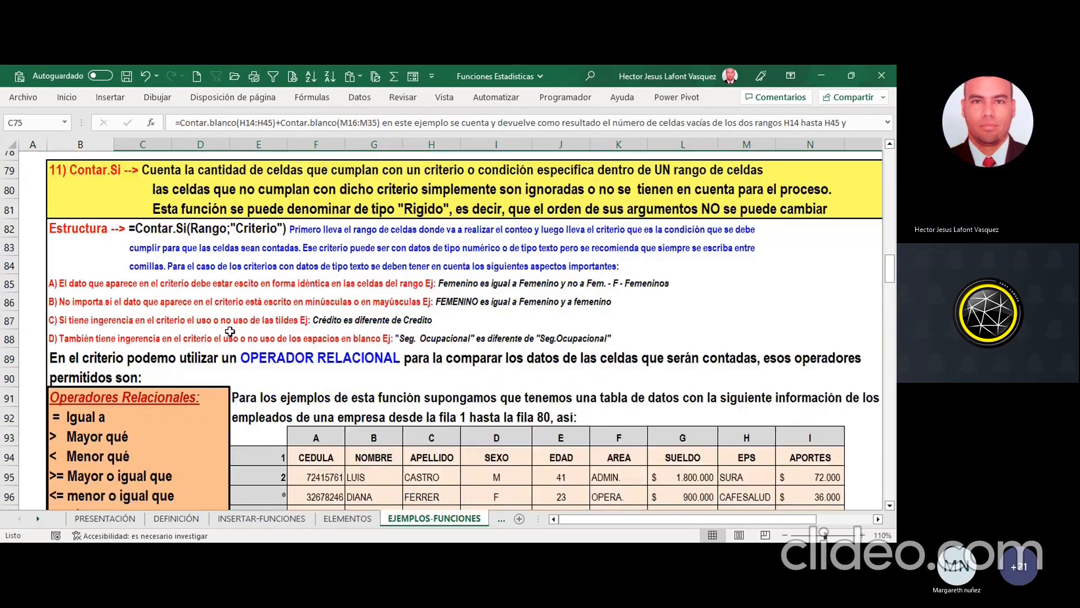
scroll(231, 333, "down", 1)
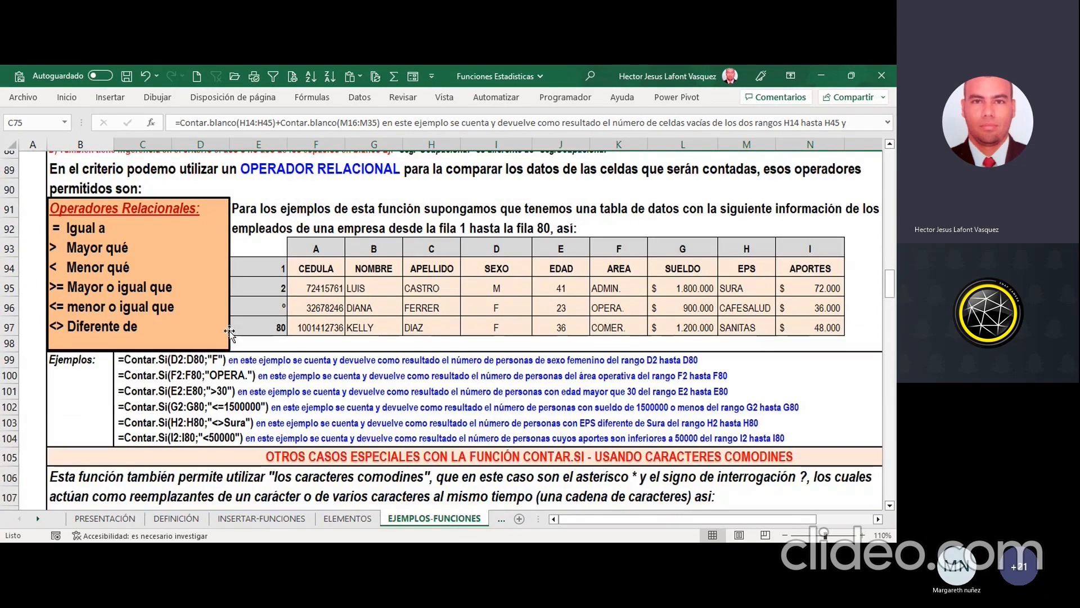
Step: Compare the Contar.Si examples from row 99 with the sample employee table and look over the wildcard and multiple-range cases
left_click(173, 374)
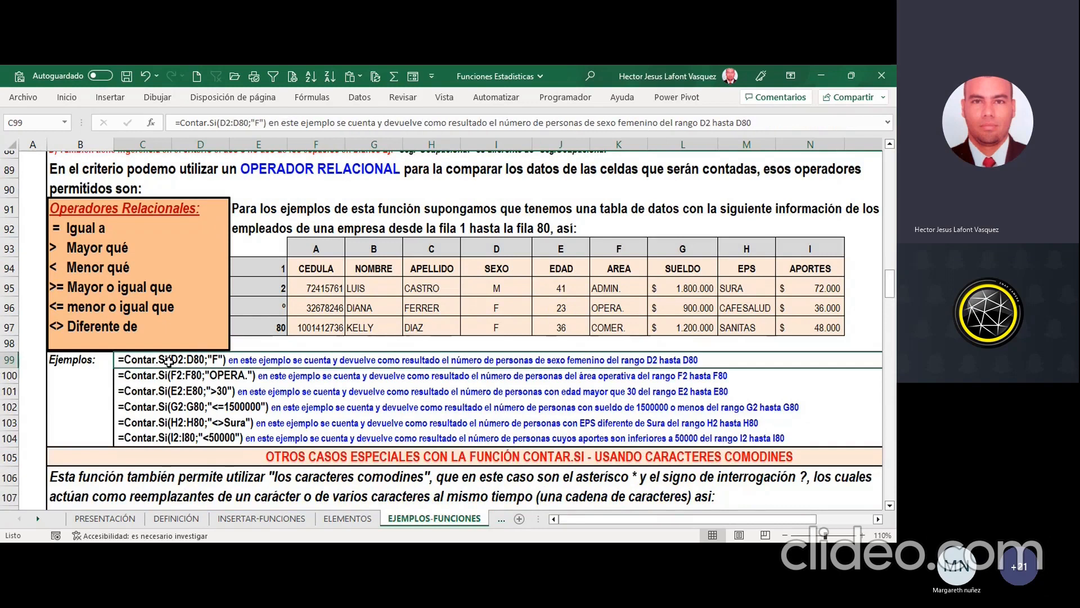
left_click(352, 285)
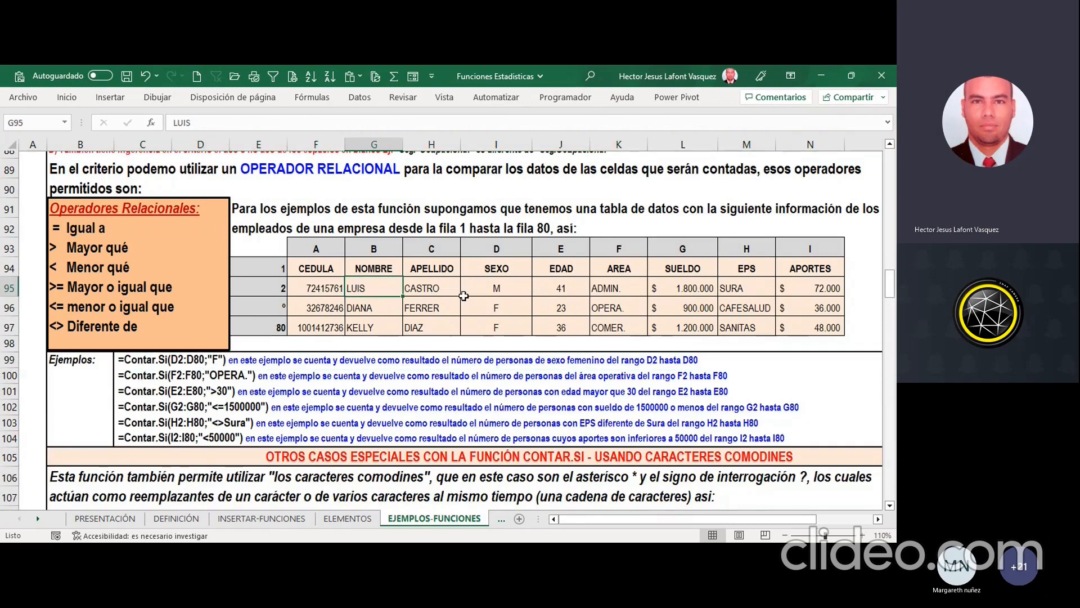
scroll(463, 296, "down", 5)
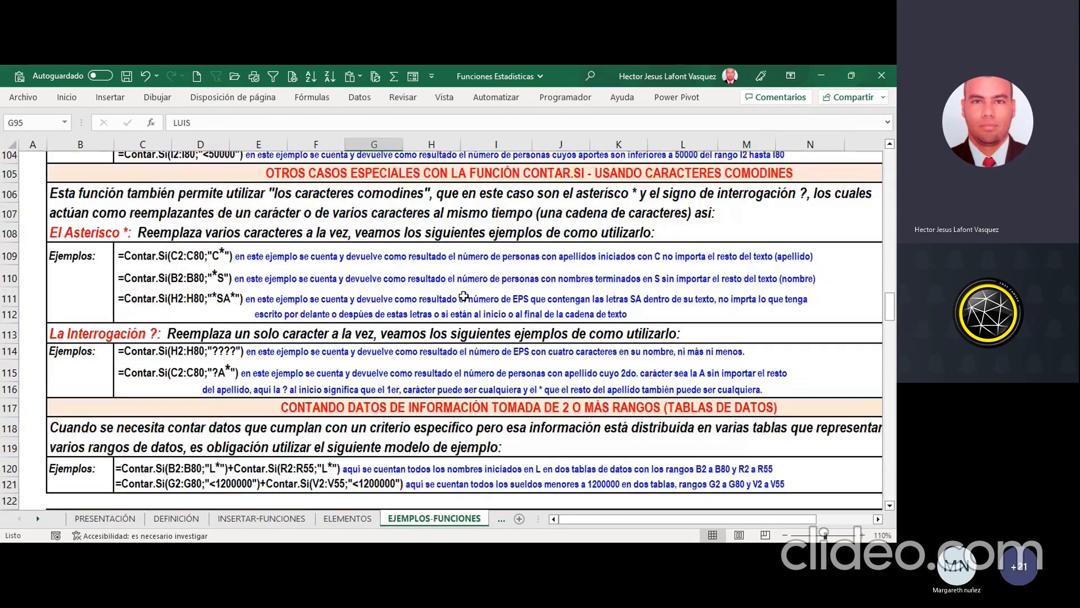
scroll(464, 296, "up", 4)
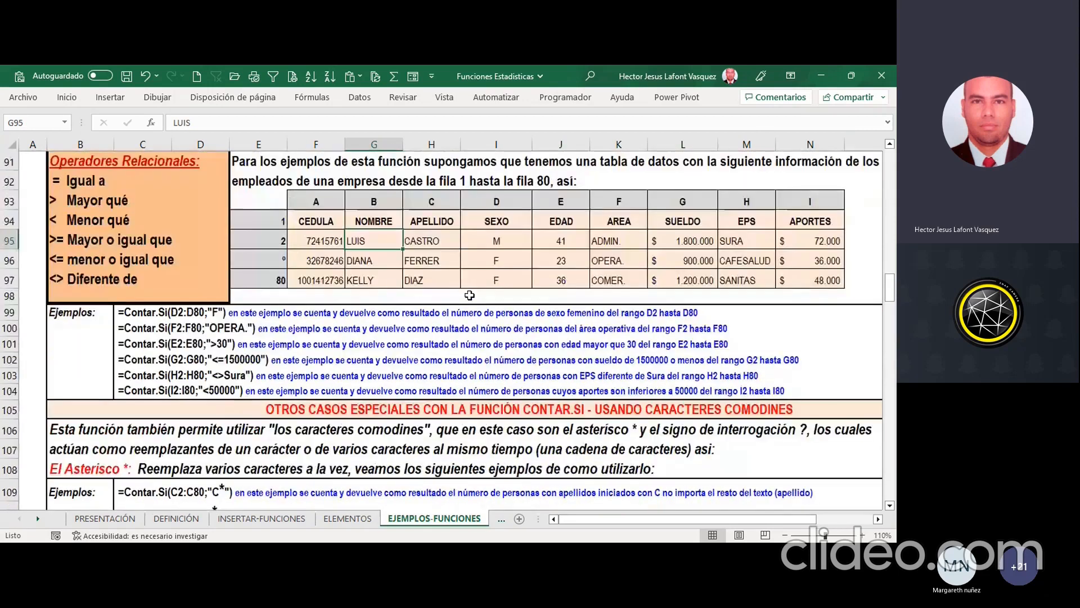
scroll(470, 295, "up", 5)
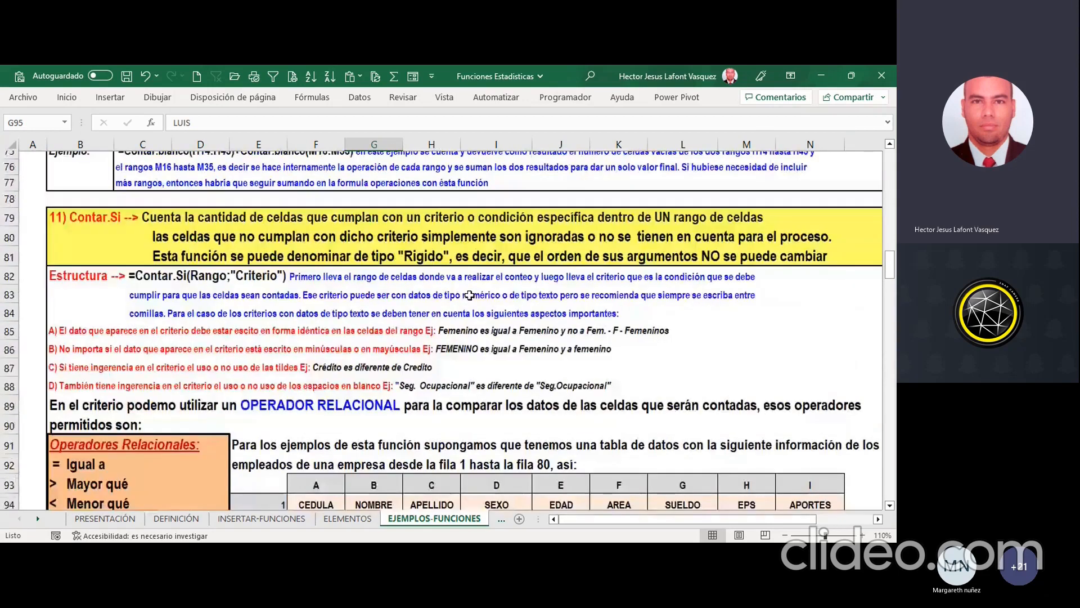
scroll(470, 295, "down", 5)
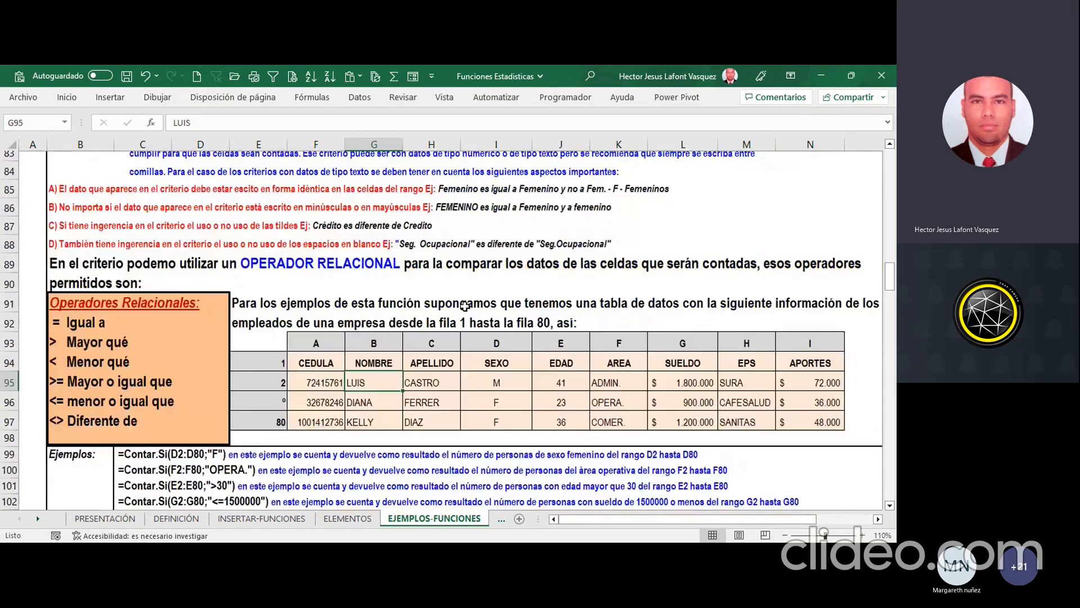
scroll(465, 306, "down", 7)
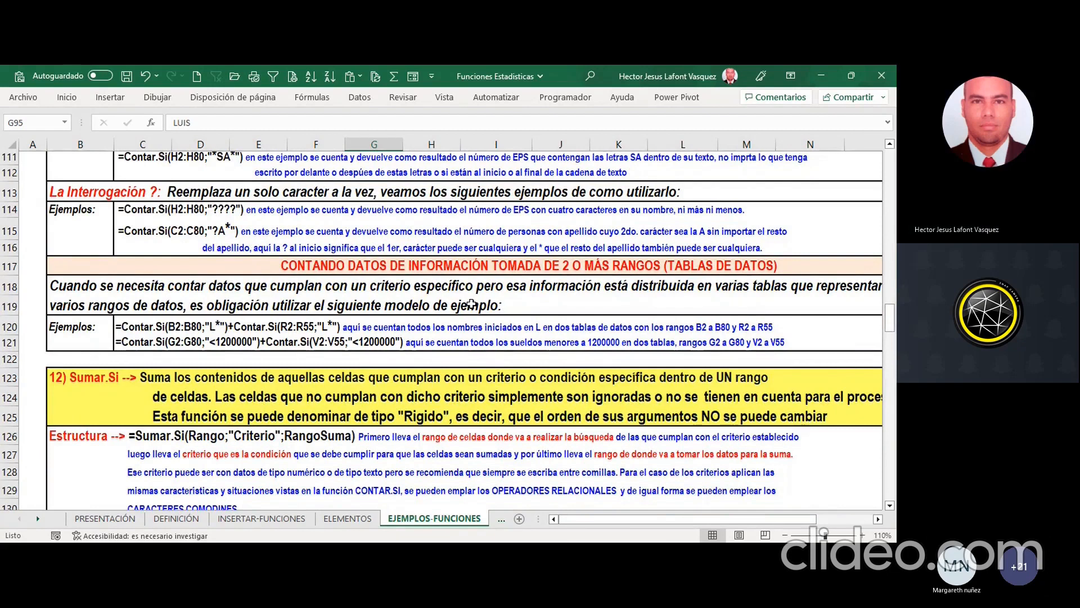
Step: Examine the Sumar.Si structure and examples from row 123, and continue down to the CONTAR.SI.CONJUNTO section
scroll(469, 301, "down", 2)
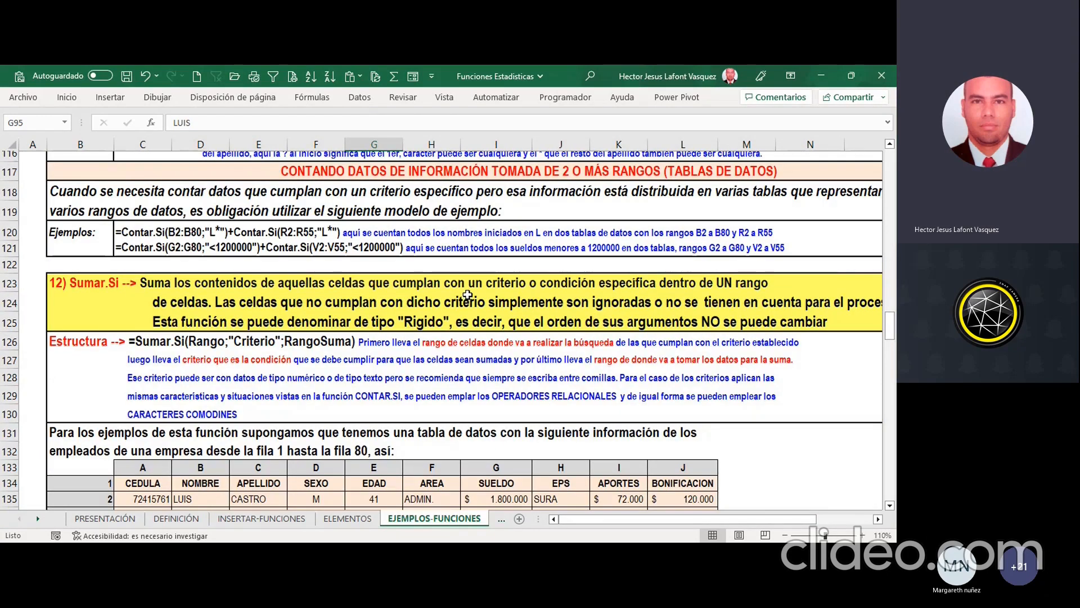
scroll(470, 291, "down", 1)
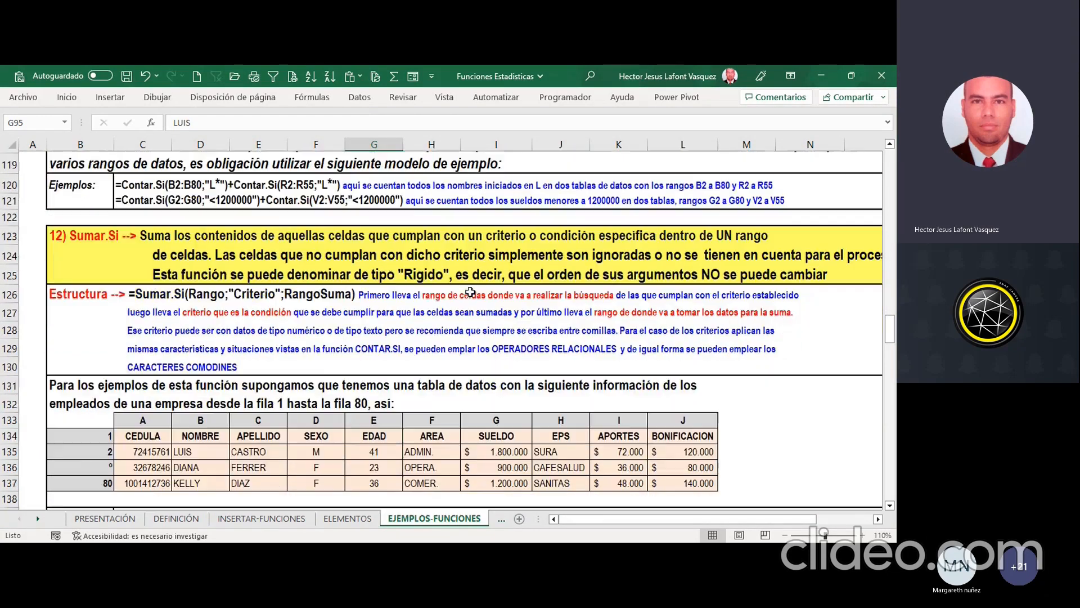
scroll(470, 292, "down", 1)
scroll(470, 292, "down", 3)
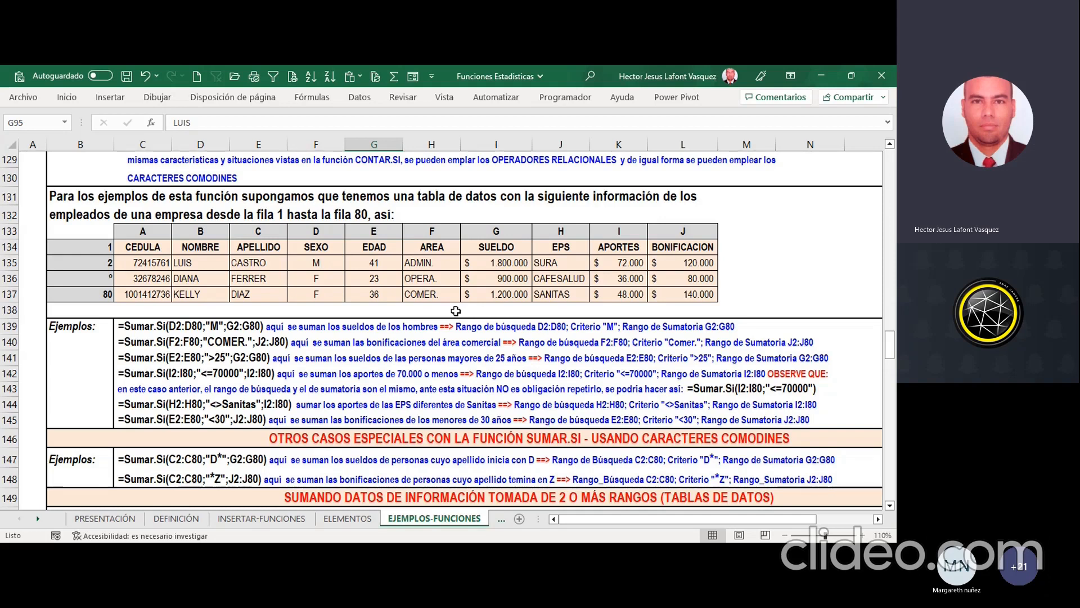
scroll(457, 311, "down", 5)
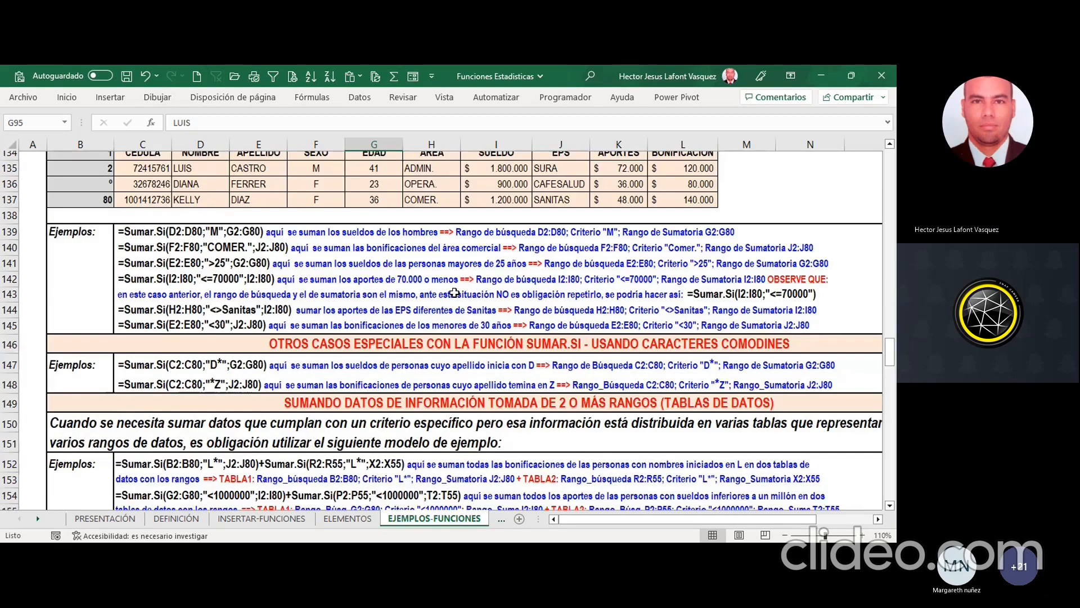
scroll(452, 292, "down", 14)
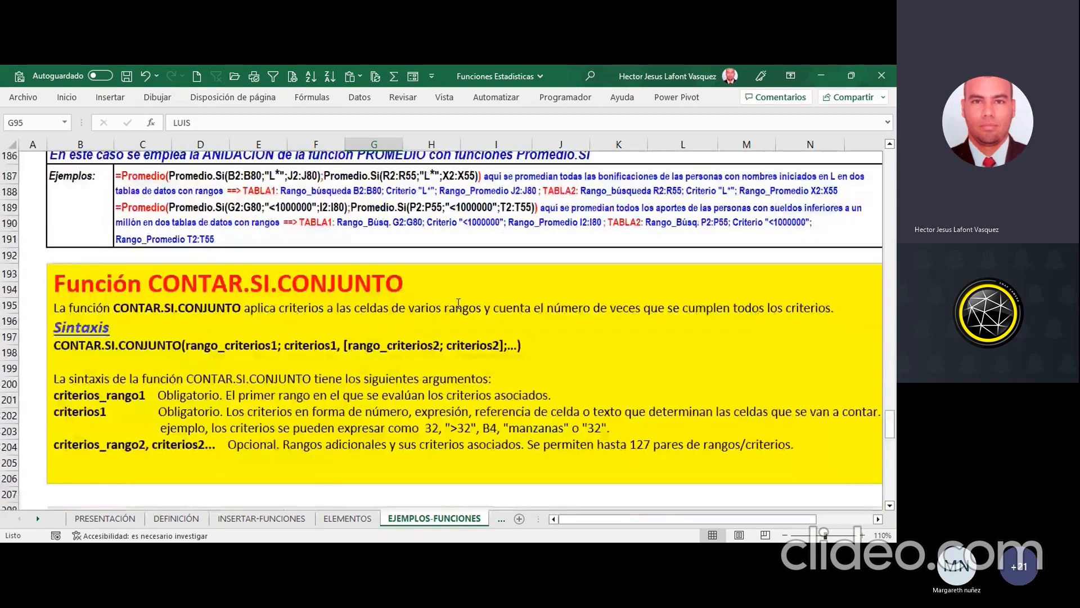
Step: Skim the remaining SUMAR.SI.CONJUNTO and PROMEDIO.SI.CONJUNTO sections and open the FUNC. ESTADISTICAS 1 sheet at 110% zoom
scroll(459, 303, "down", 10)
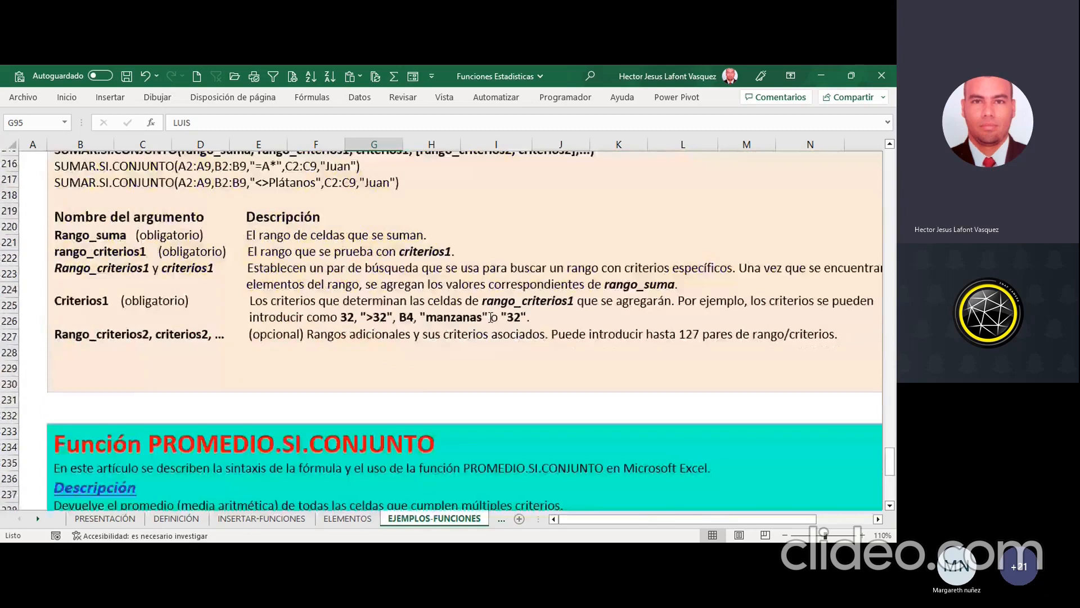
scroll(492, 317, "down", 11)
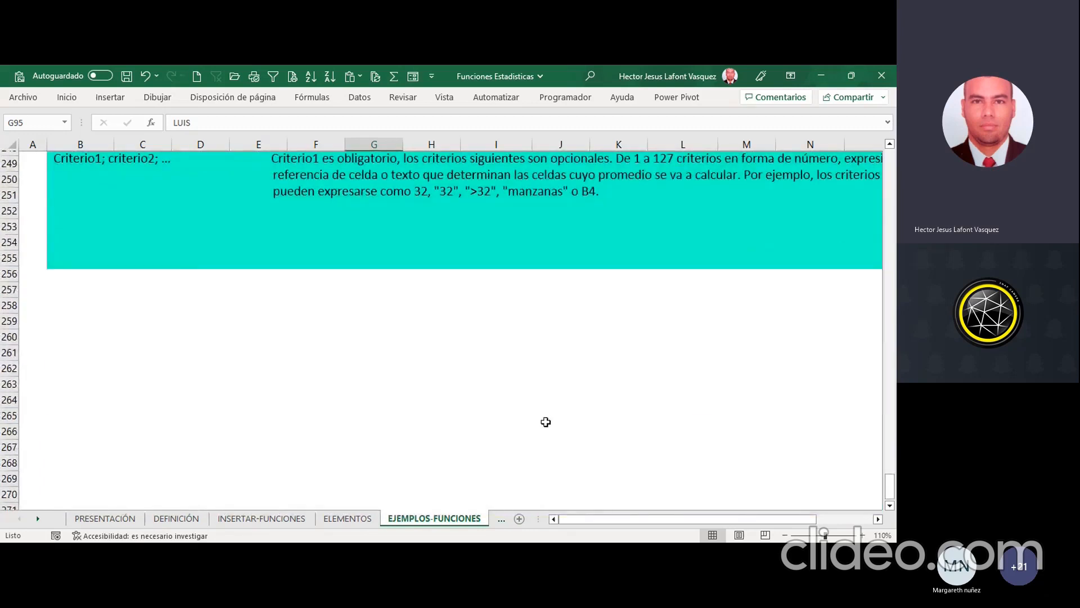
key("ctrl+Page_Down")
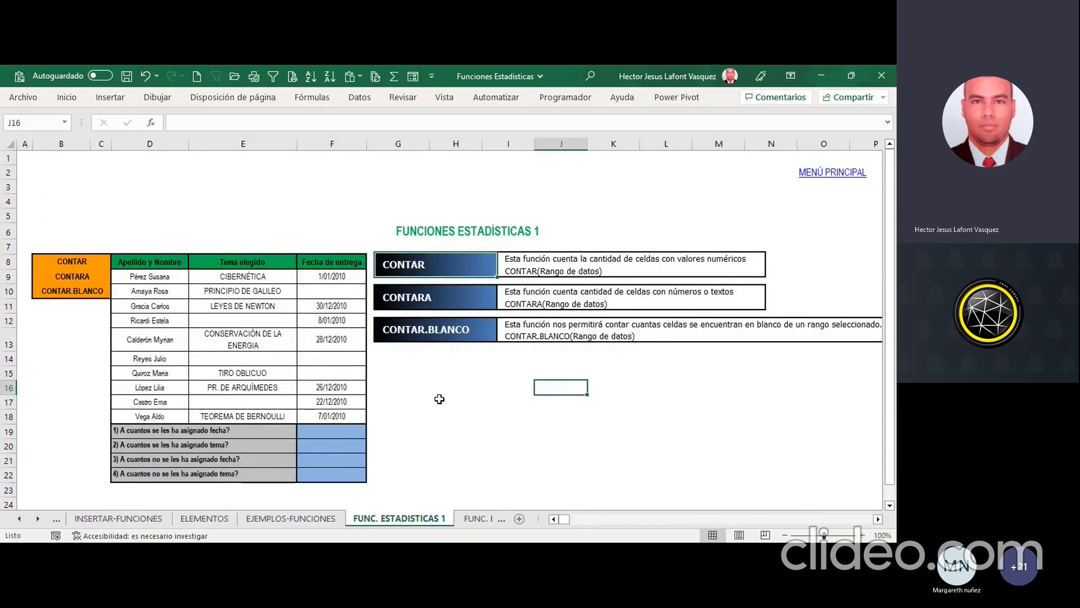
scroll(439, 398, "down", 1)
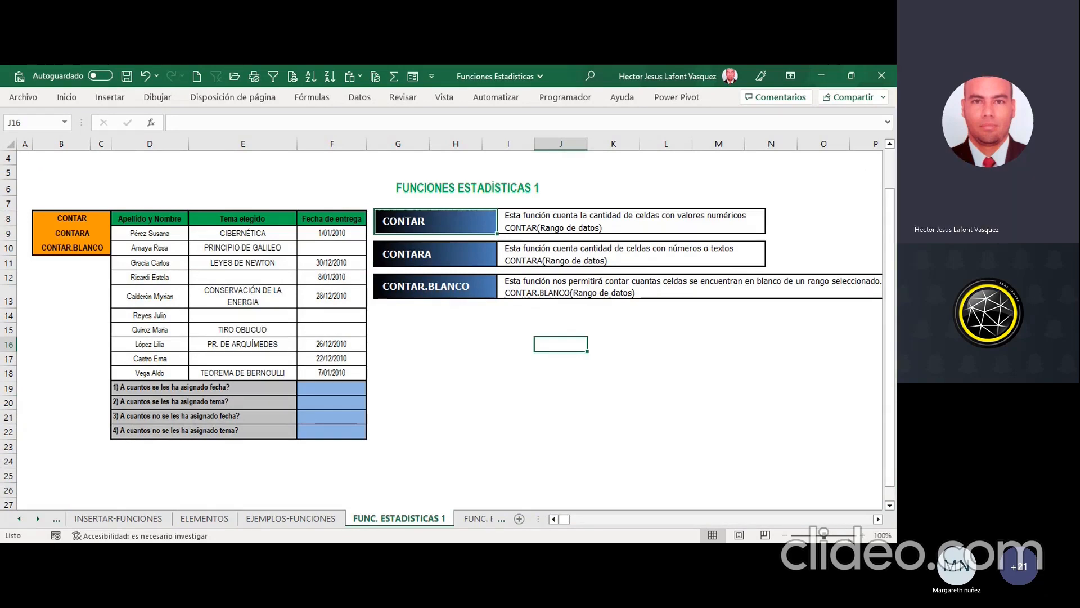
left_click(861, 535)
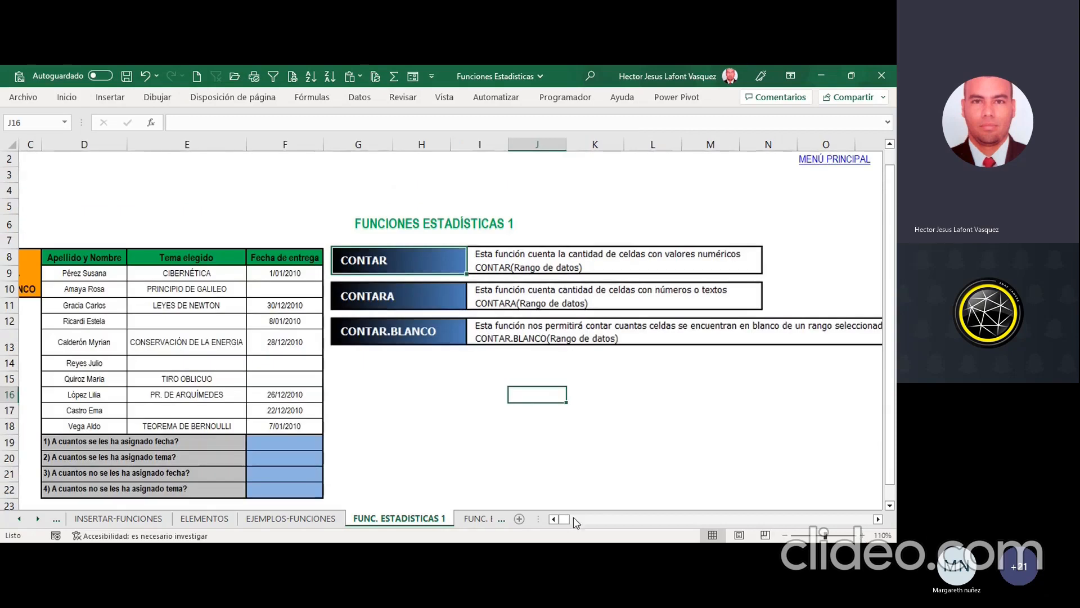
scroll(566, 521, "left", 1)
scroll(435, 434, "down", 1)
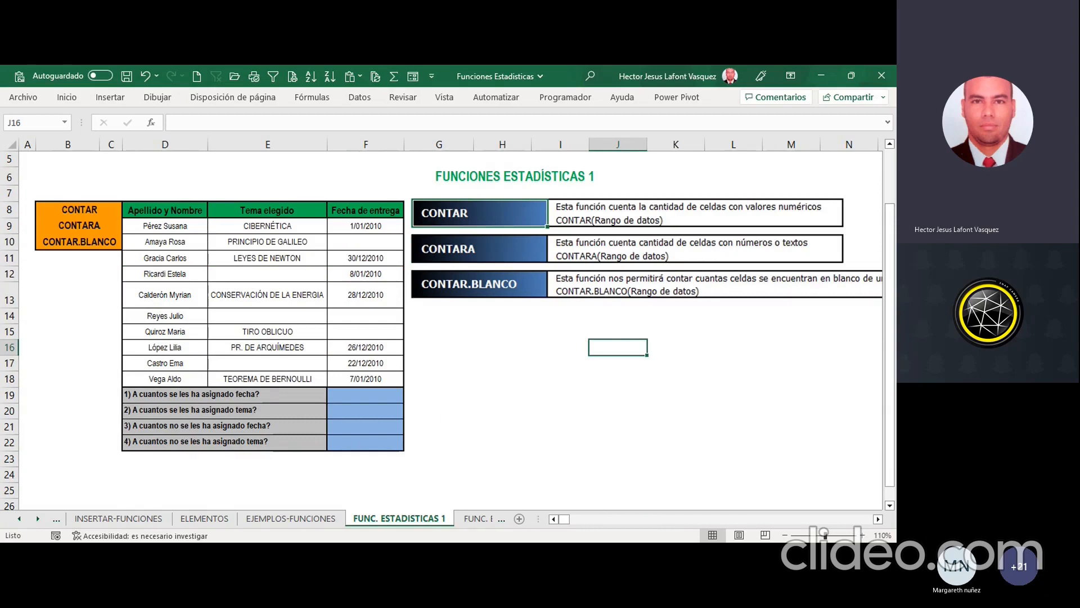
key("alt+Tab")
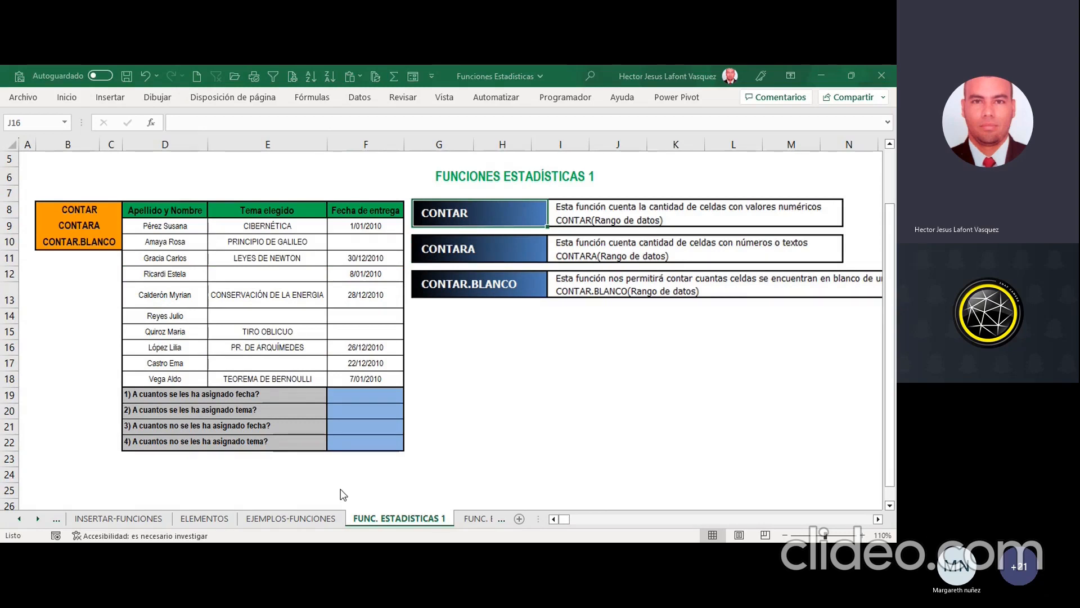
key("alt+Tab")
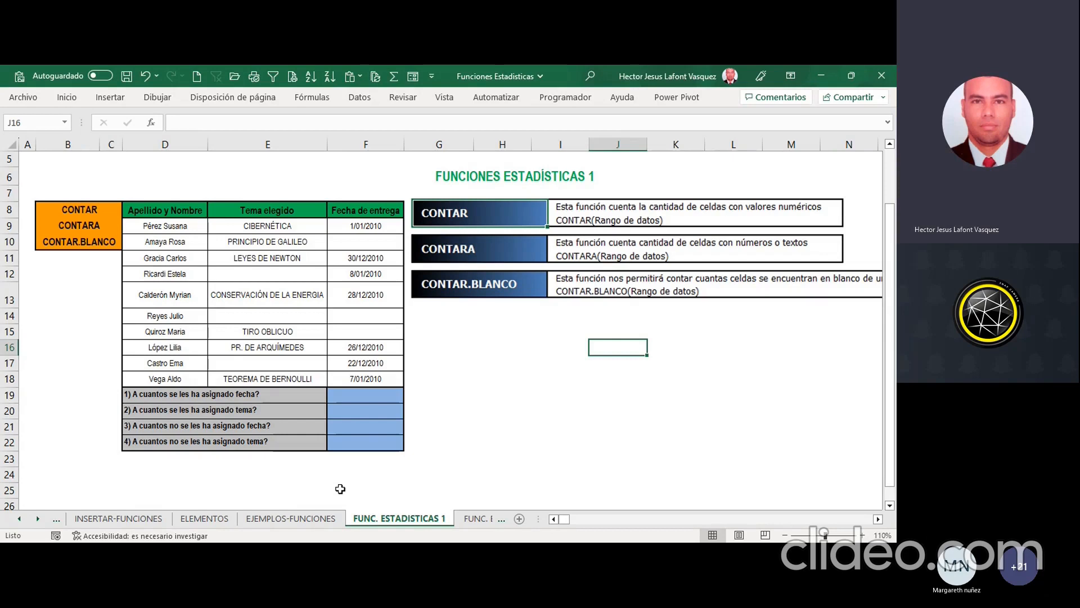
Step: Sketch a small freehand arrow in ink below the CONTAR.BLANCO description and delete it
left_click(483, 384)
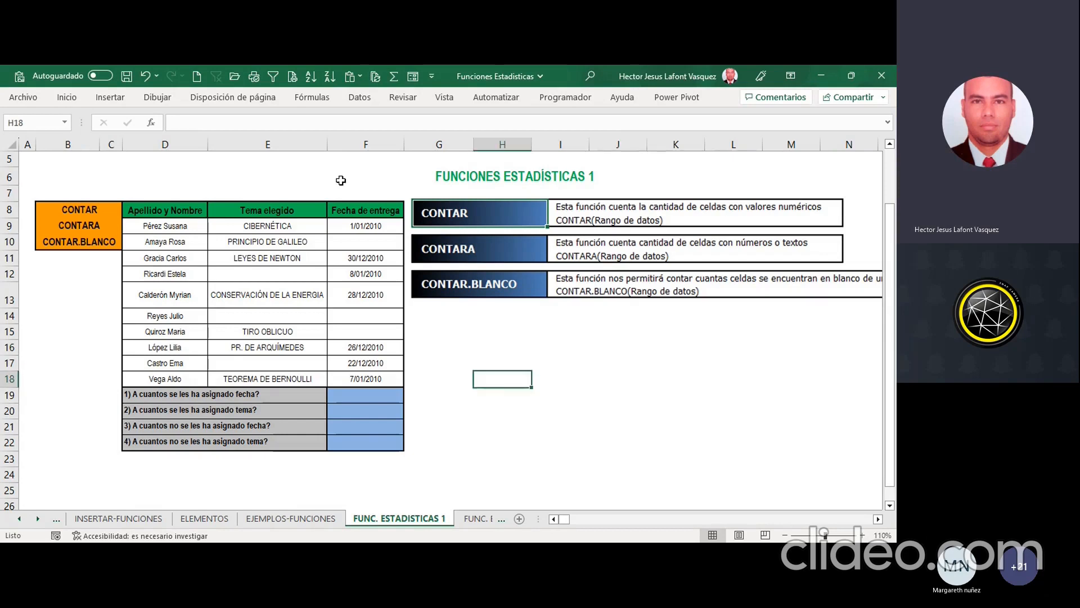
left_click(157, 99)
left_click(565, 366)
mouse_move(558, 371)
left_mouse_down()
mouse_move(545, 317)
mouse_move(565, 331)
mouse_move(551, 324)
left_mouse_up()
left_click(559, 333)
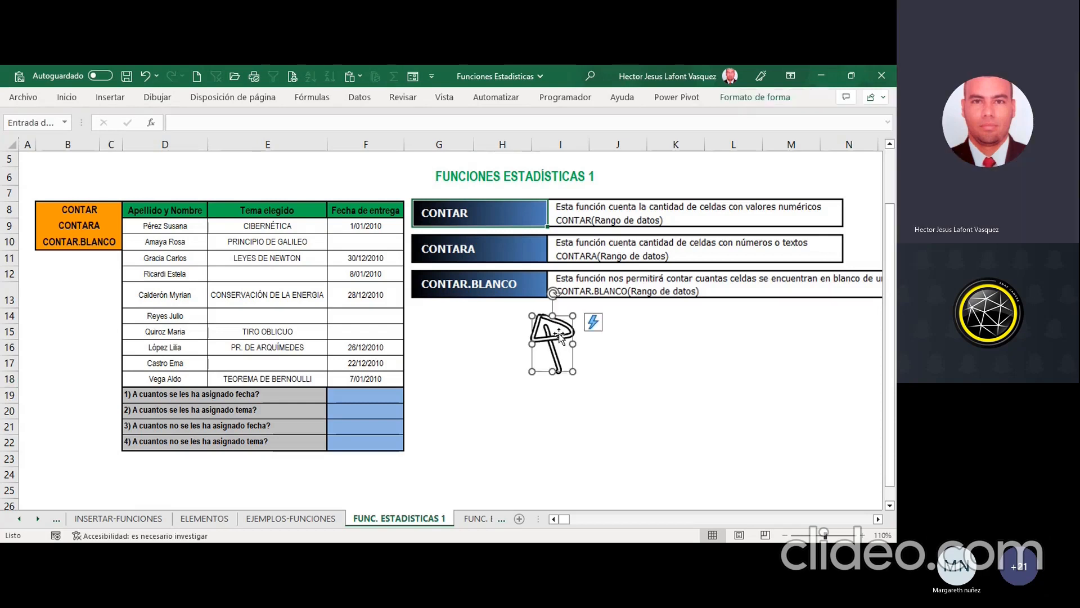
key("Delete")
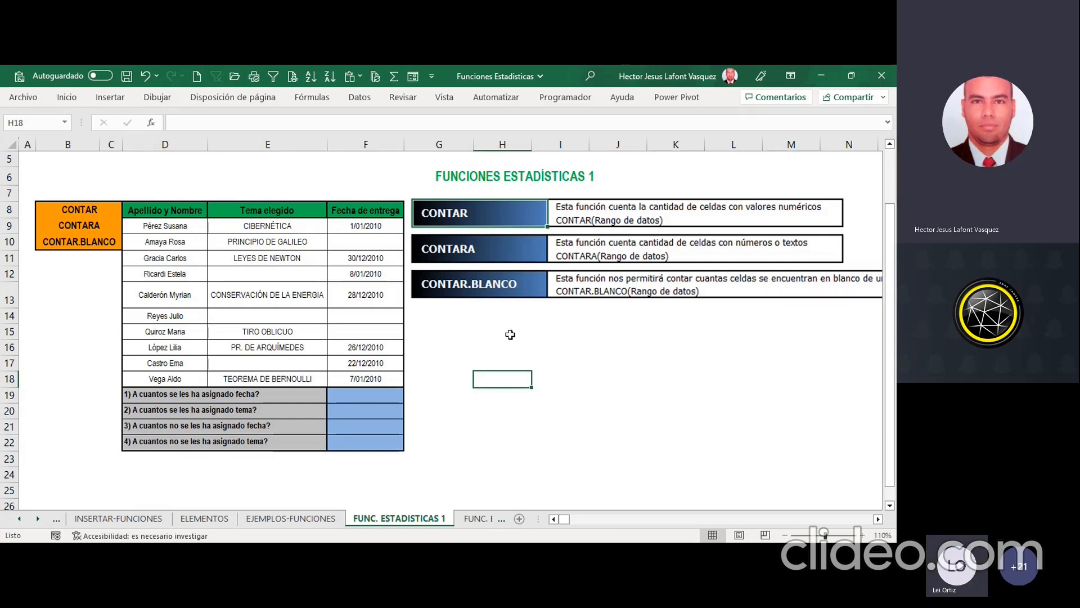
Step: Count the assigned dates in F19 with =CONTAR(F9:F18), viewed at 120% zoom, and check it against the count of the selected dates
left_click(385, 392)
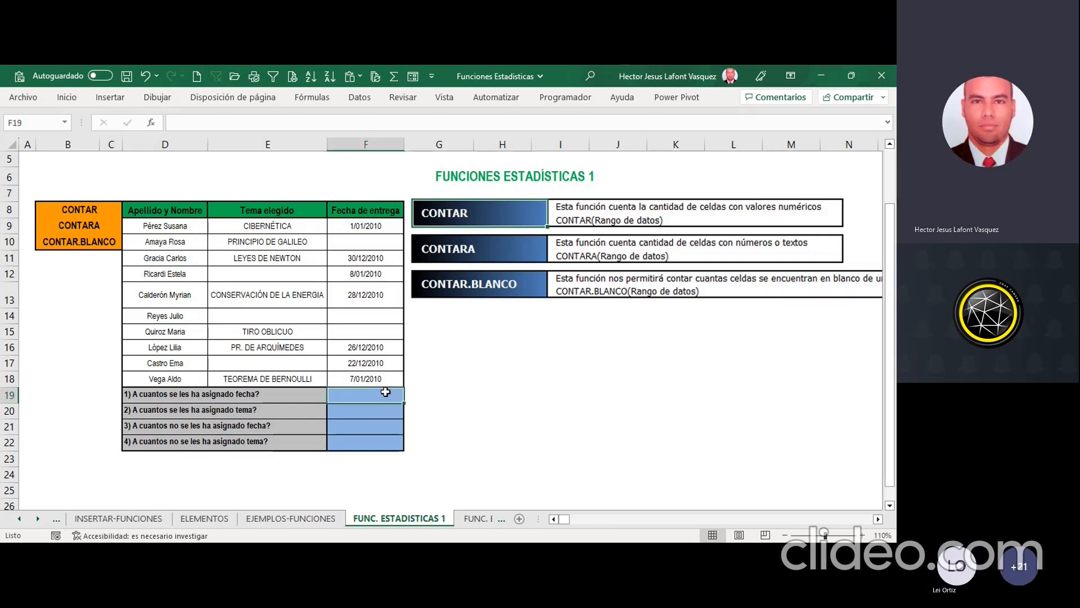
left_click(862, 535)
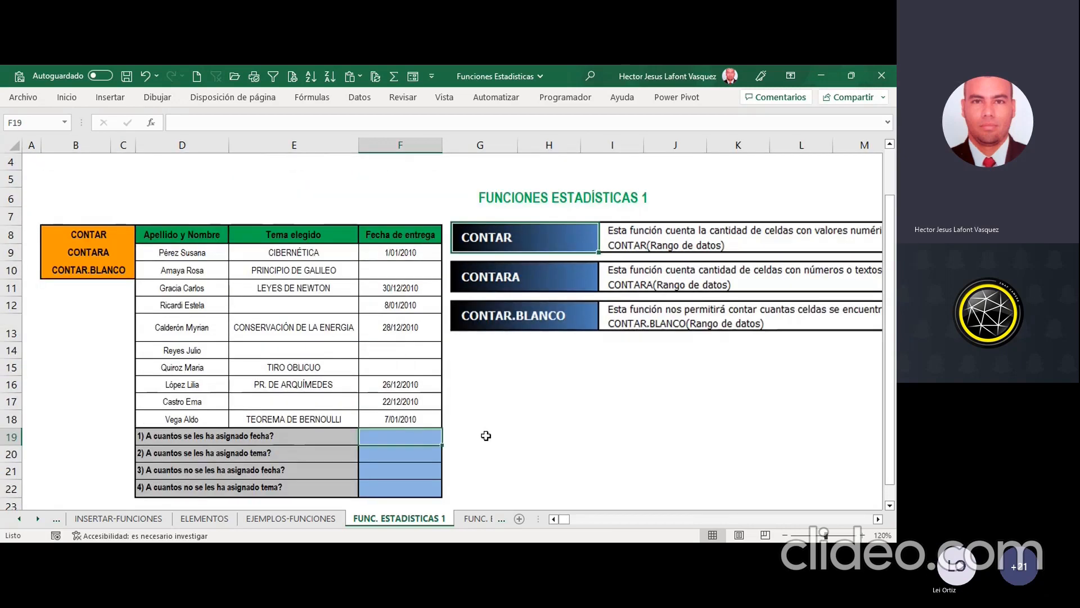
type("=")
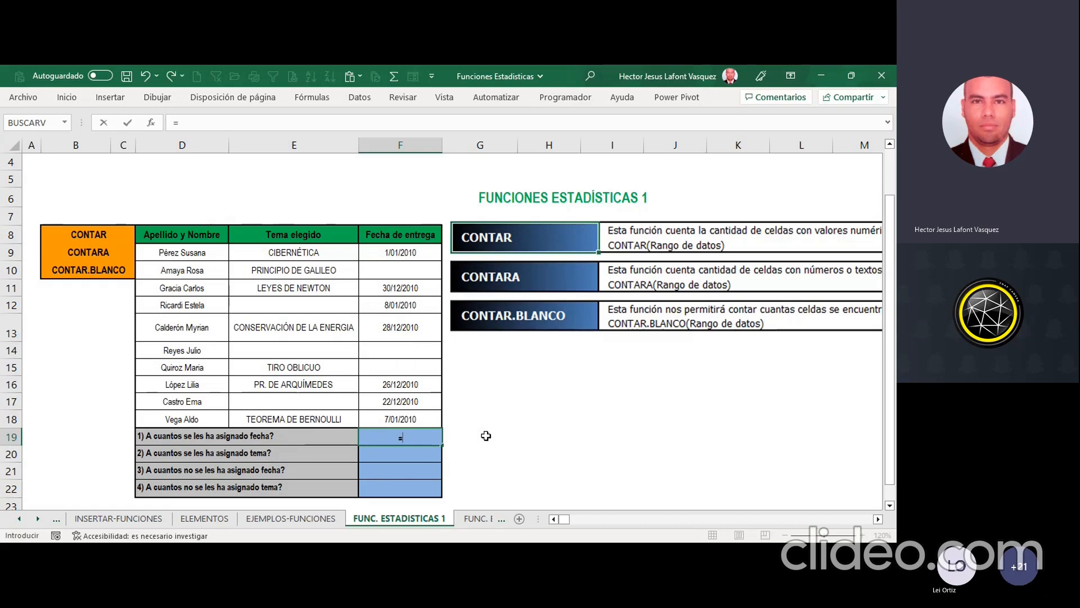
type("c")
key("BackSpace")
type("CON")
type("TAR(")
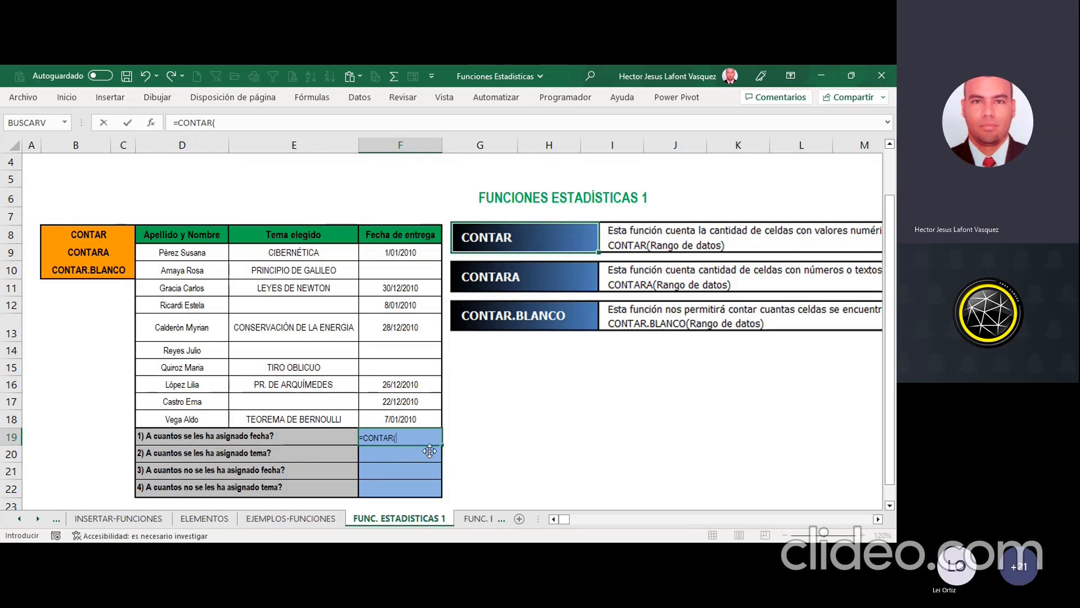
left_click(150, 124)
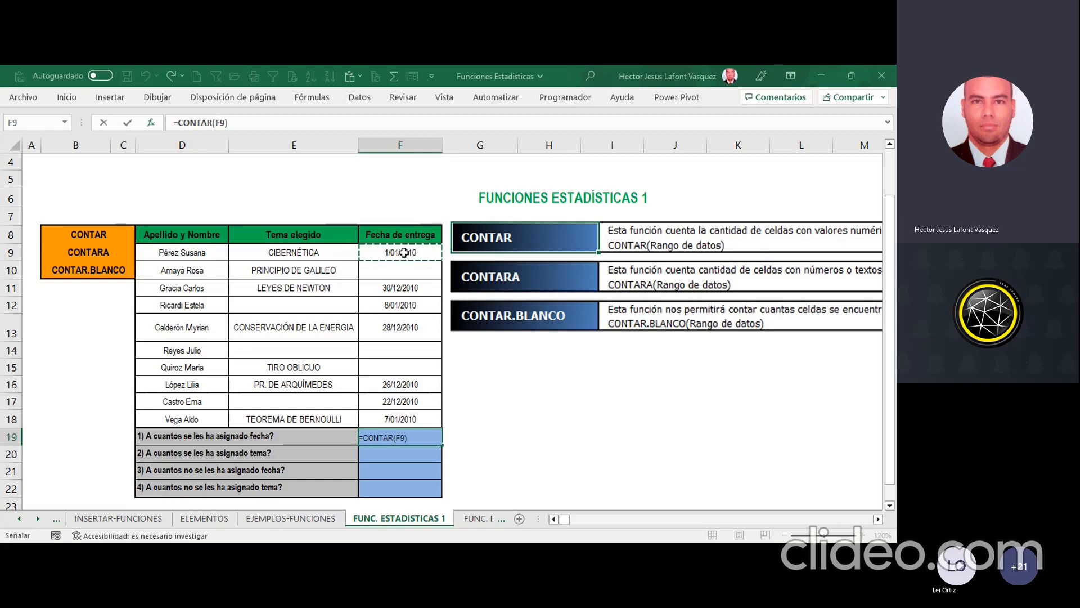
left_click_drag(404, 252, 405, 414)
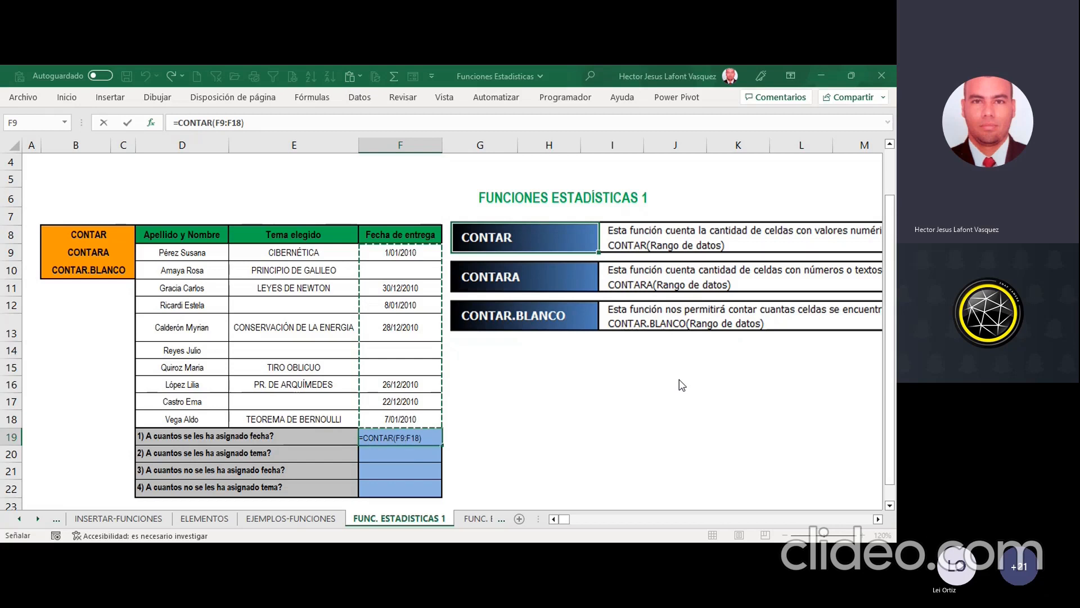
key("ctrl+Return")
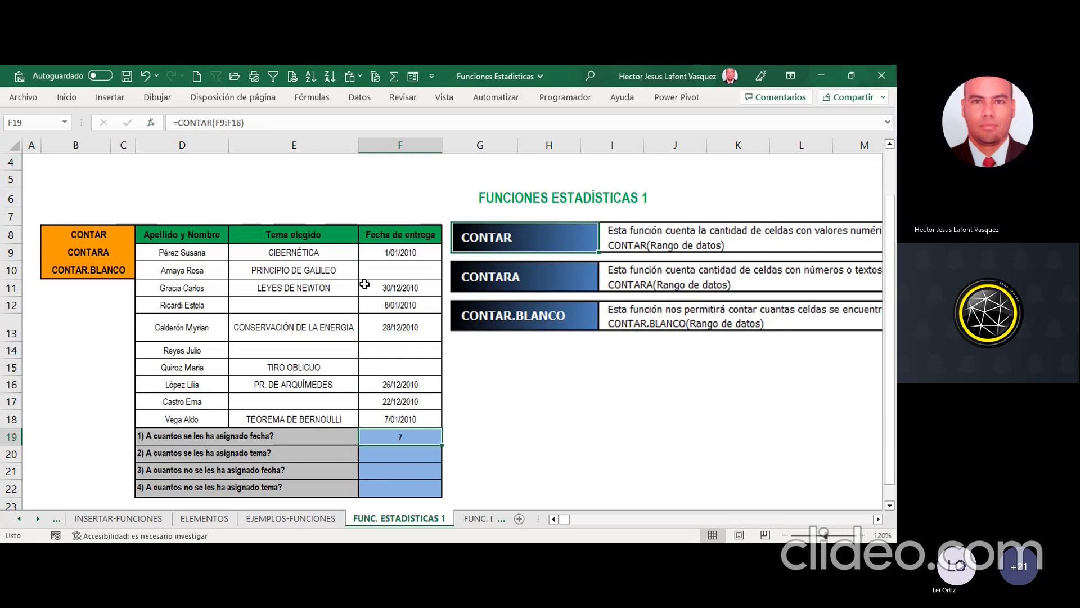
left_click_drag(421, 254, 421, 396)
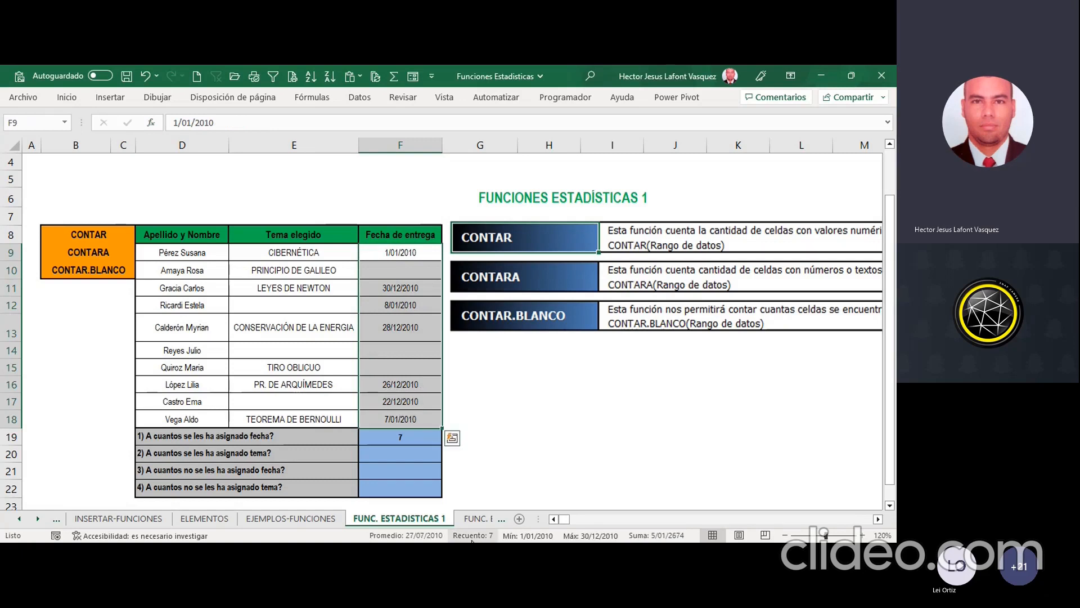
left_click(403, 437)
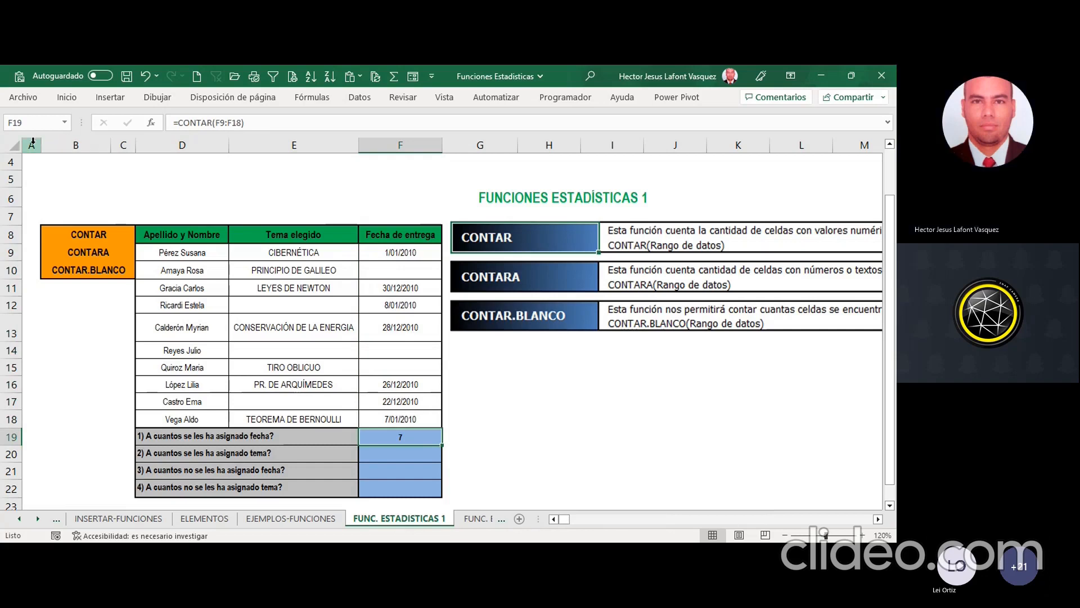
Step: Enlarge the font of columns A to F and widen the Tema elegido column so that PRINCIPIO DE GALILEO fits on one line
left_click_drag(32, 144, 434, 145)
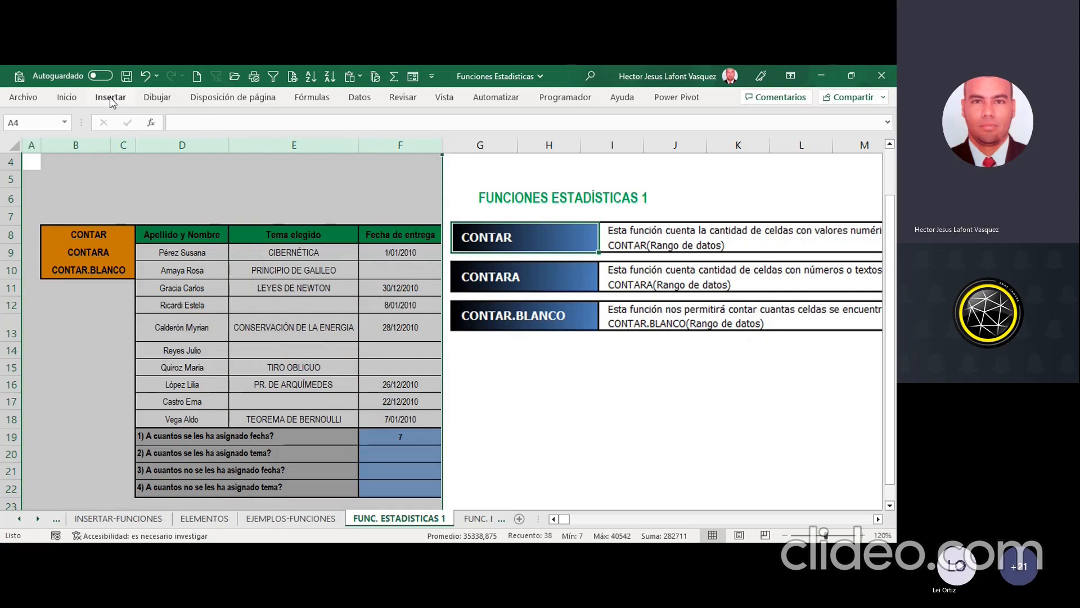
left_click(66, 97)
left_click(187, 123)
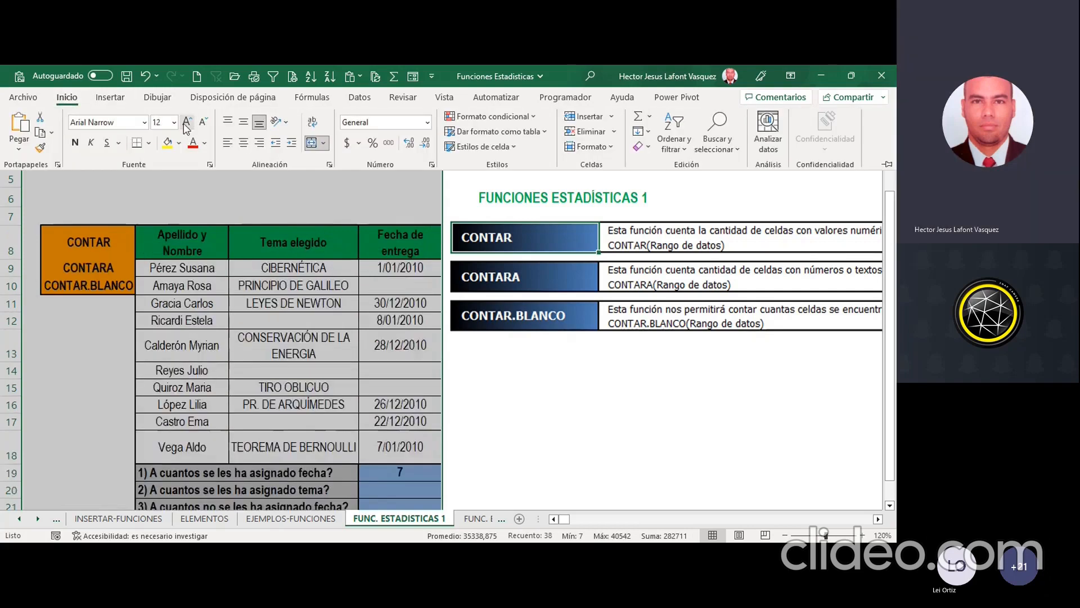
left_click(187, 123)
left_click(235, 186)
left_click(294, 287)
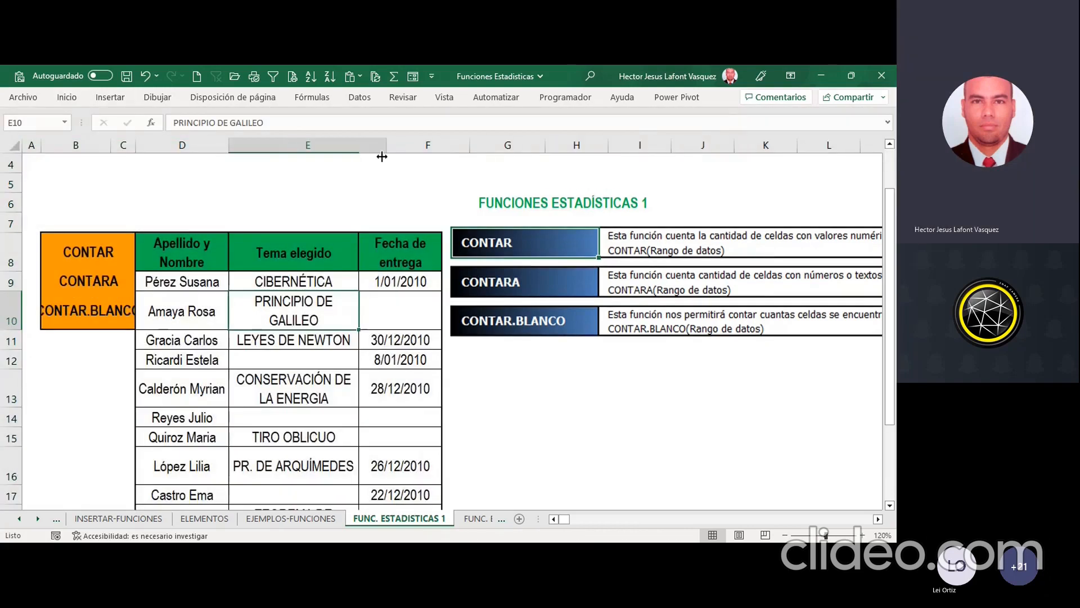
scroll(369, 280, "down", 2)
scroll(369, 279, "up", 3)
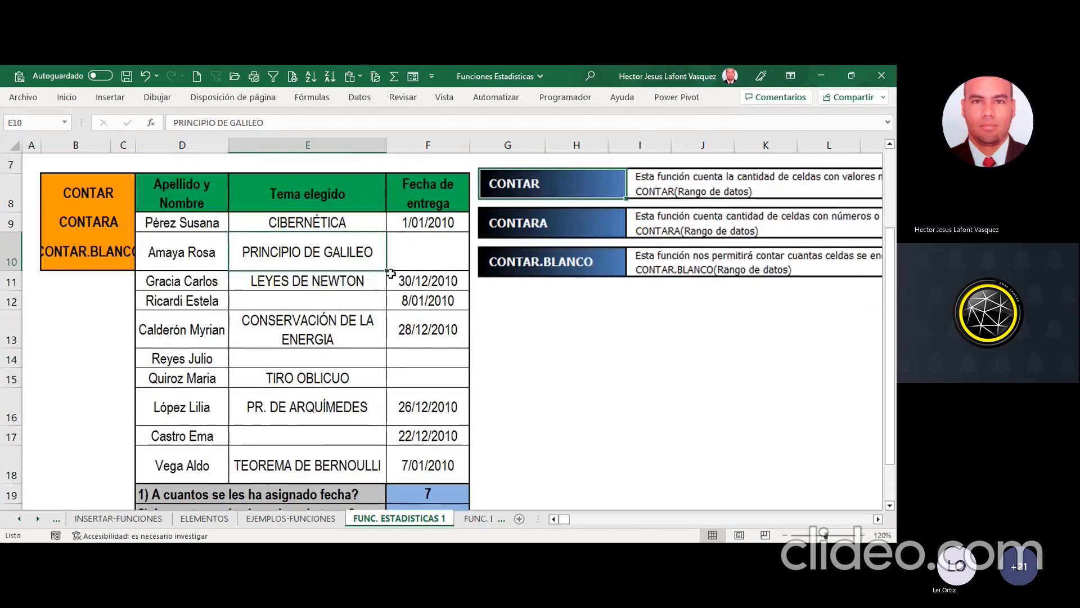
Step: Delete four empty rows above the title, two at a time, so the whole table and its questions fit in view
left_click_drag(11, 164, 11, 183)
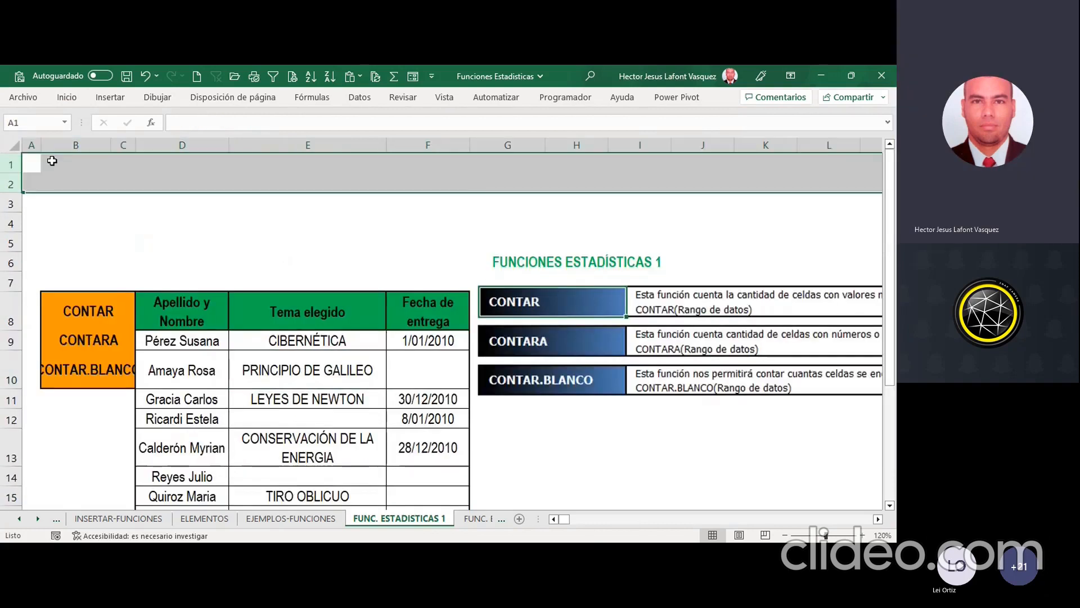
key("ctrl+minus")
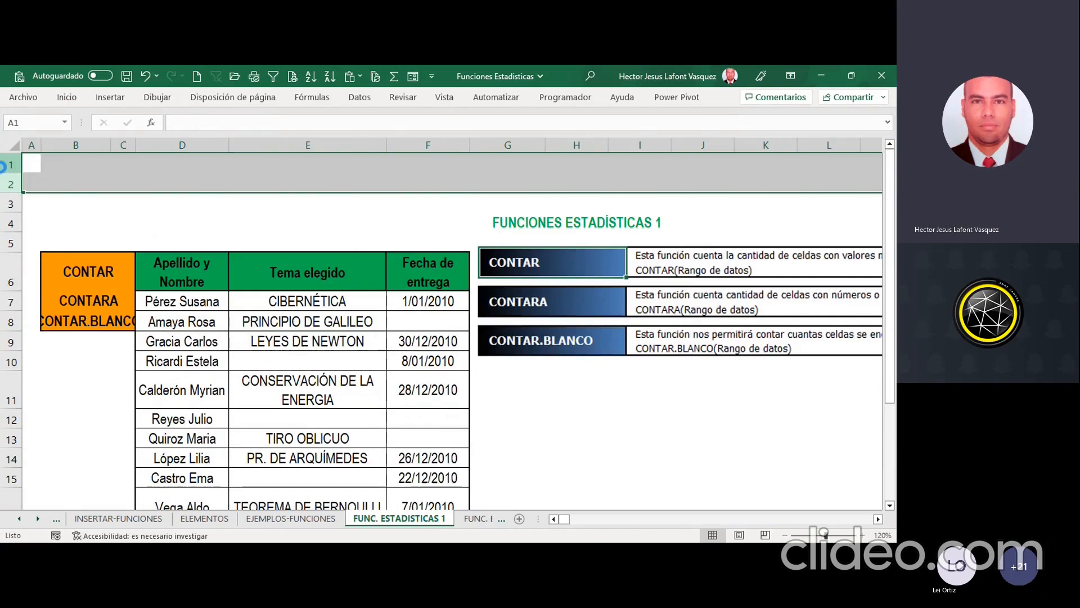
key("ctrl+minus")
left_click(349, 318)
scroll(350, 314, "down", 1)
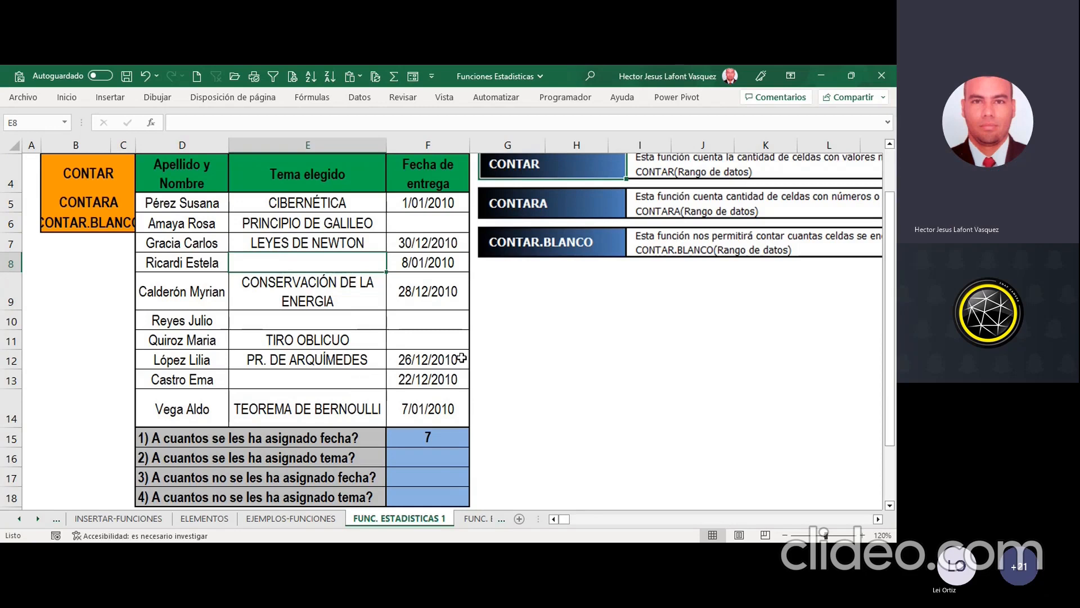
Step: Select F16, the answer cell for question 2 about how many have a topic assigned
left_click(383, 456)
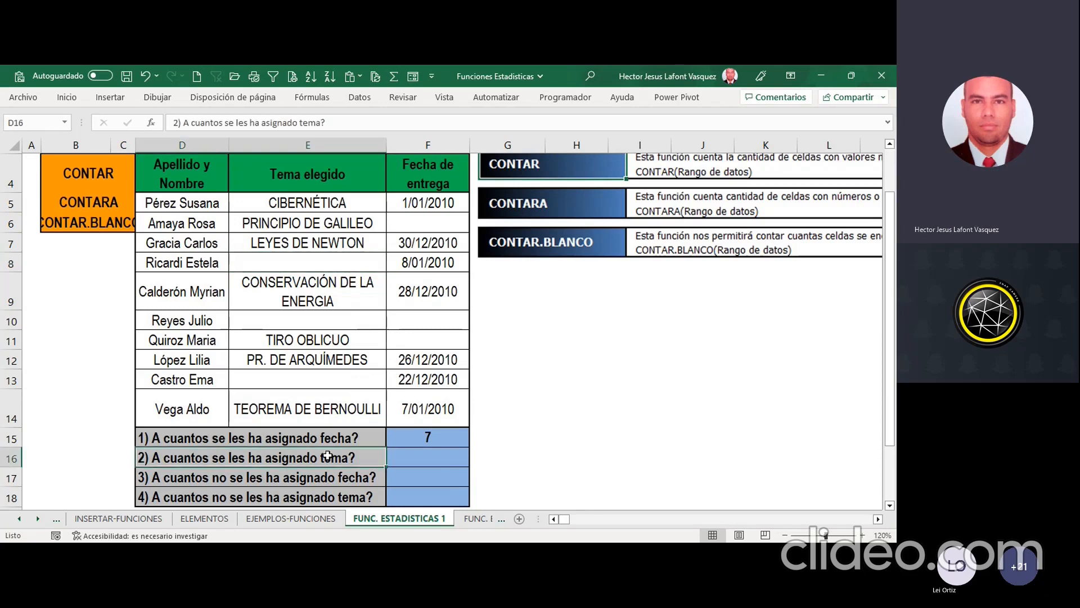
left_click(392, 456)
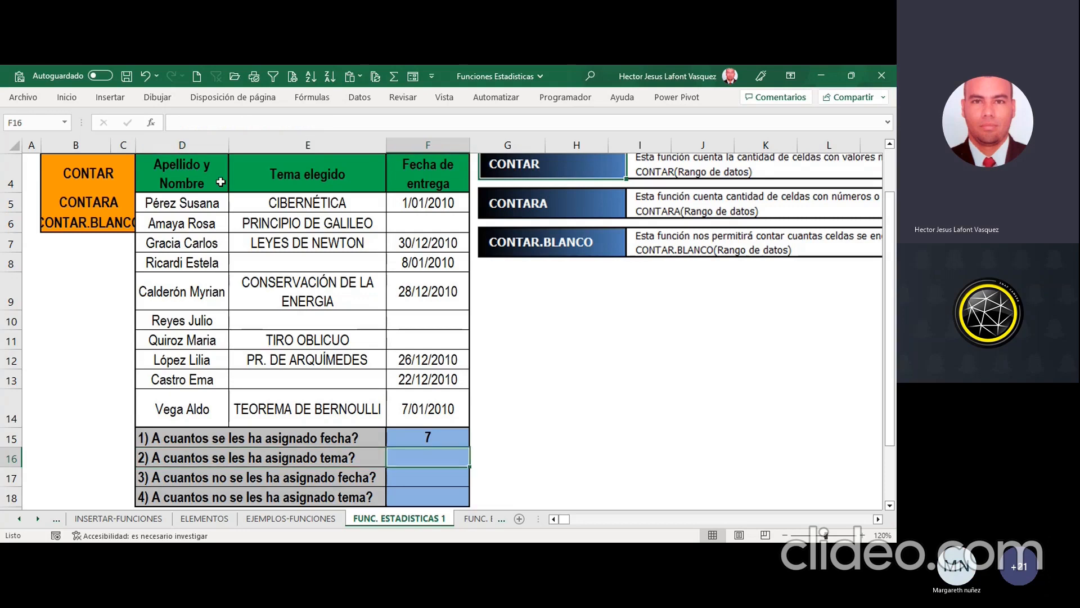
left_click(150, 122)
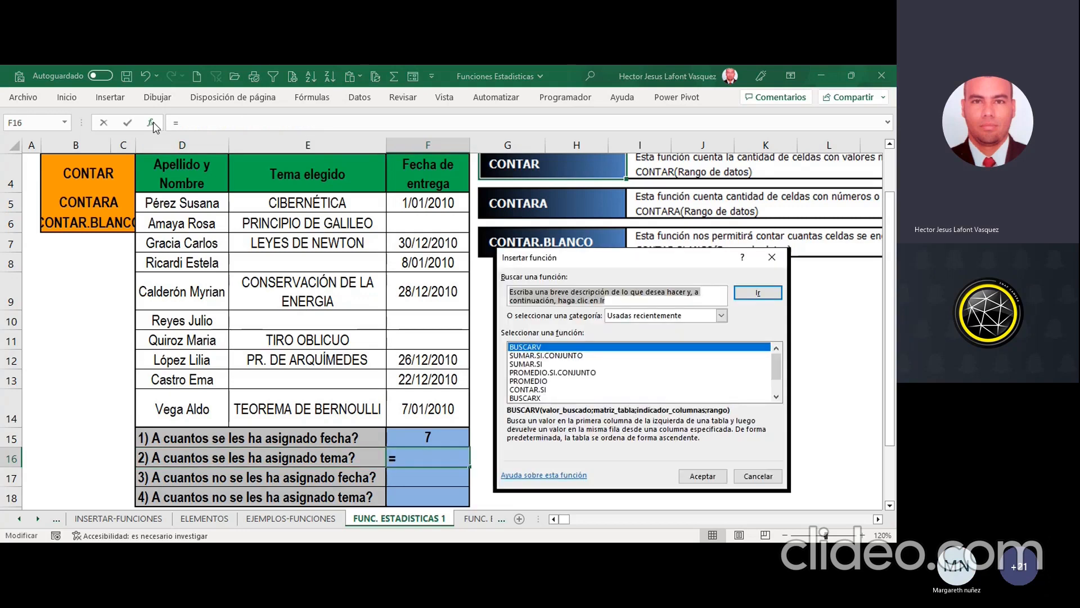
key("Escape")
key("Escape")
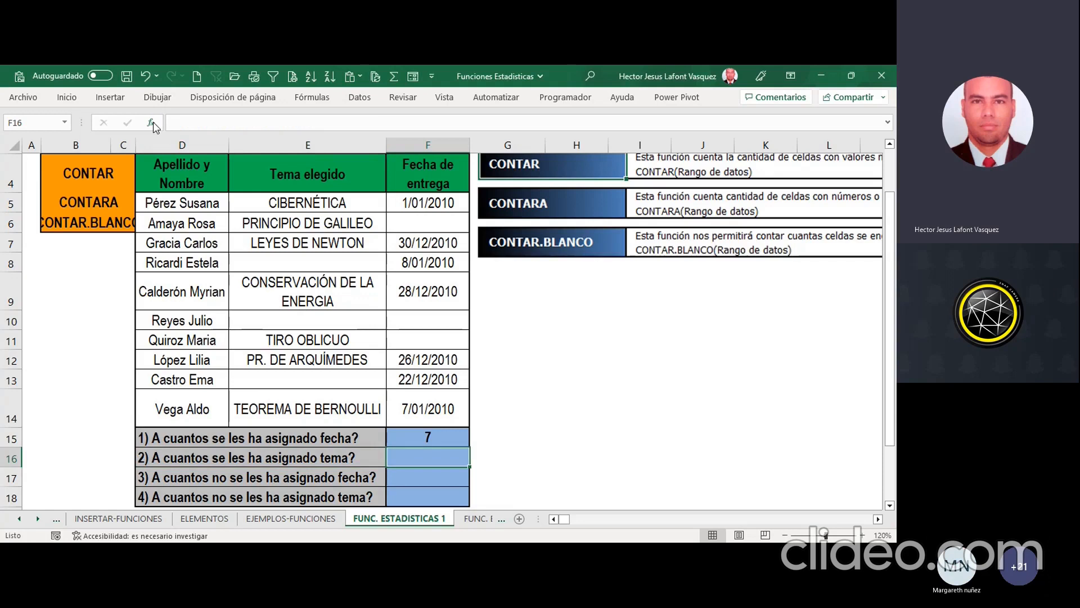
type("=")
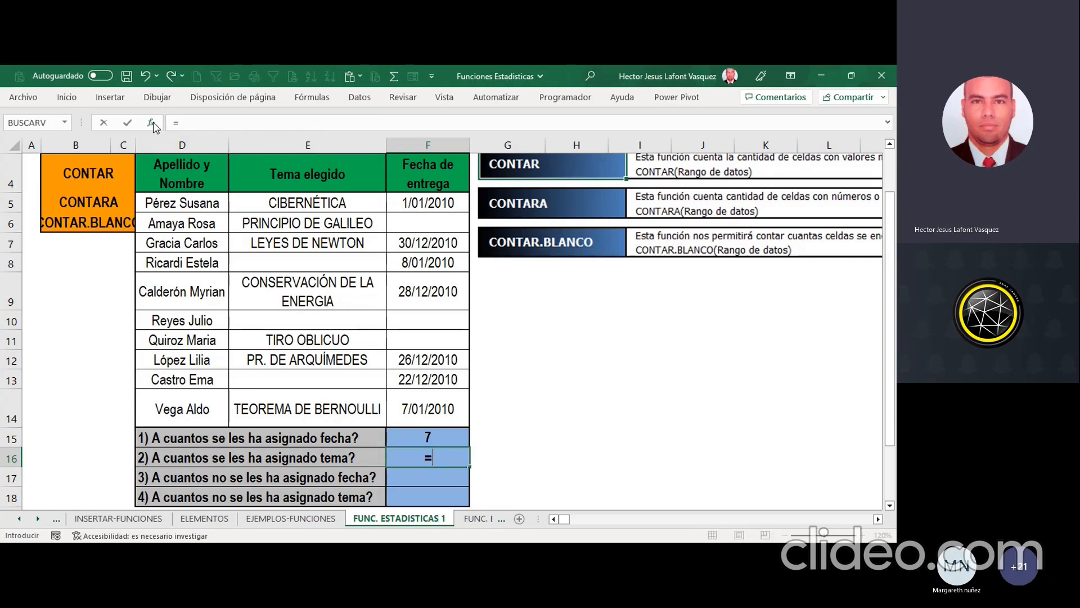
type("CO")
key("Escape")
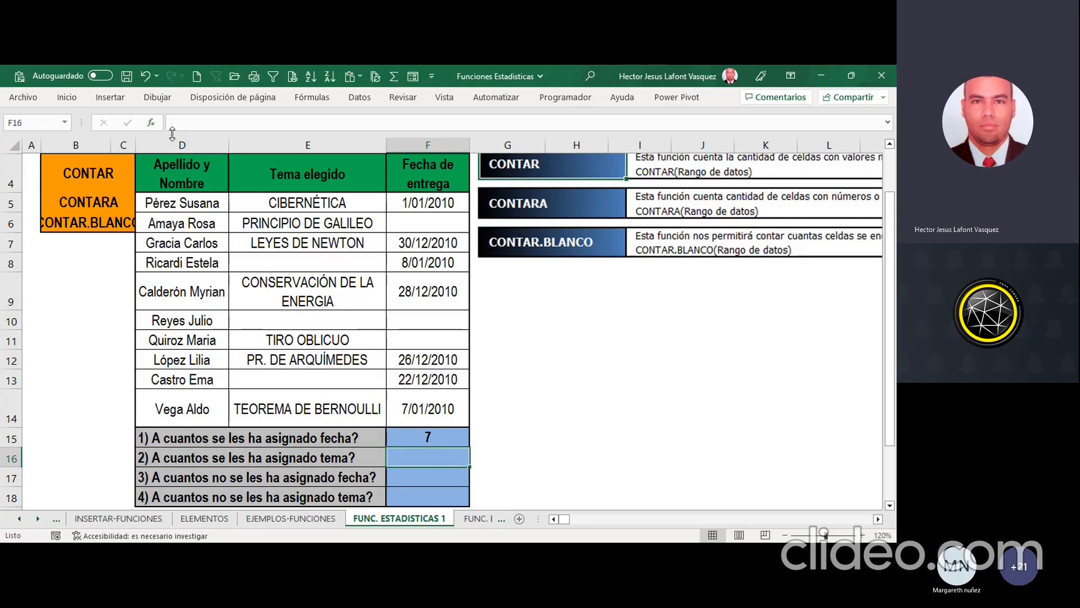
Step: Insert the CONTARA function in F16, chosen from the Todo category, to count how many have a topic assigned
left_click(151, 123)
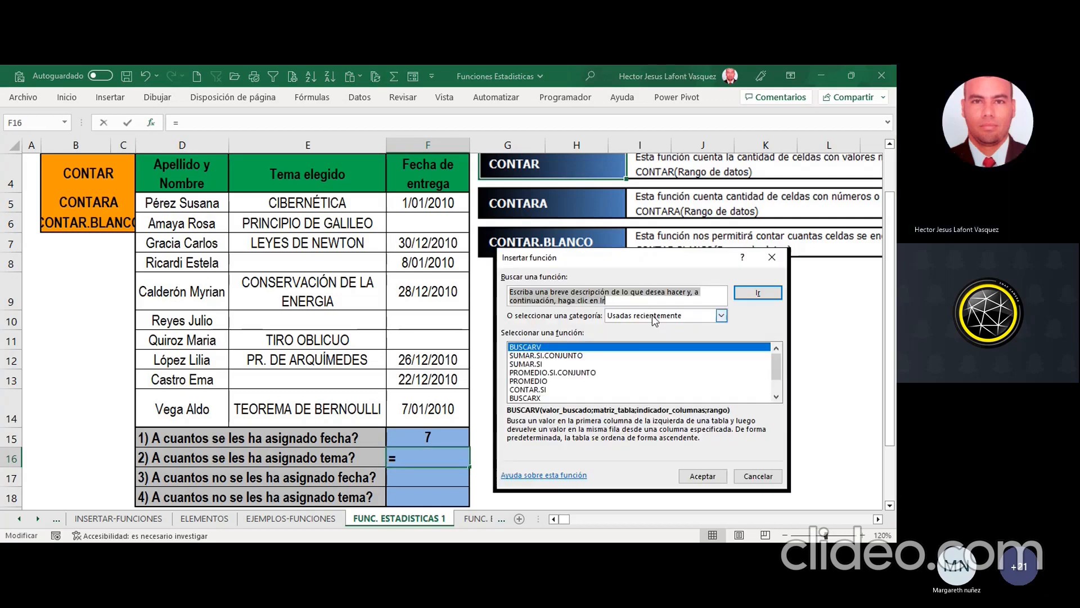
key("Down")
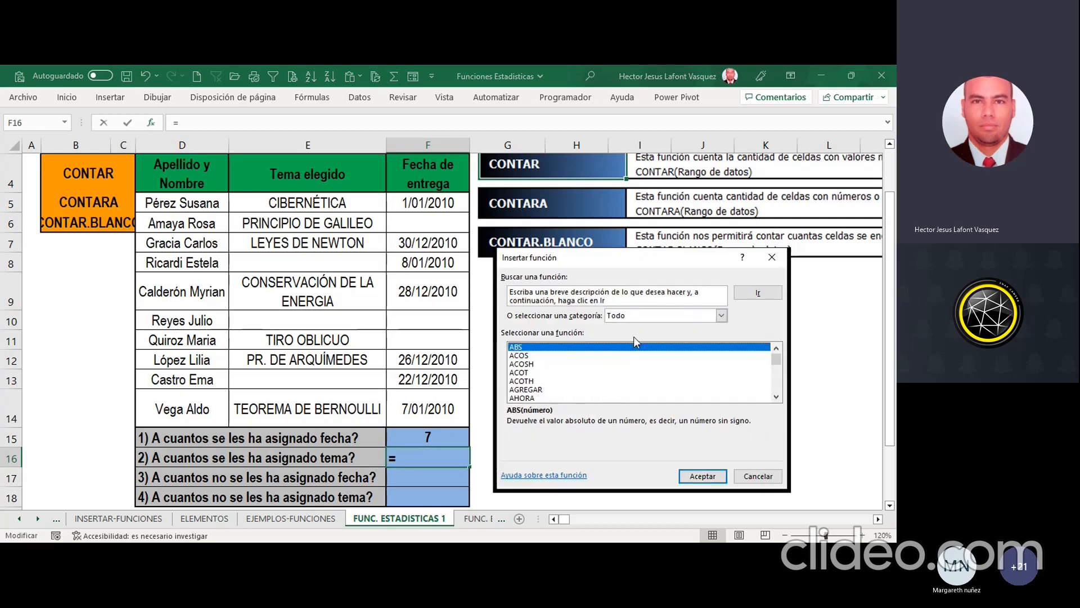
left_click(577, 376)
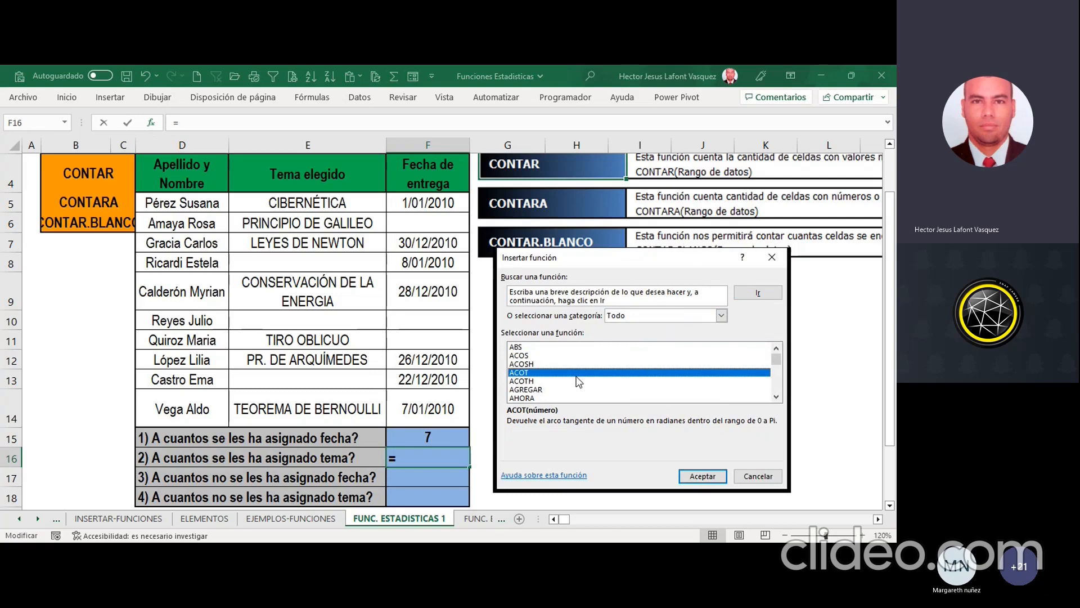
type("co")
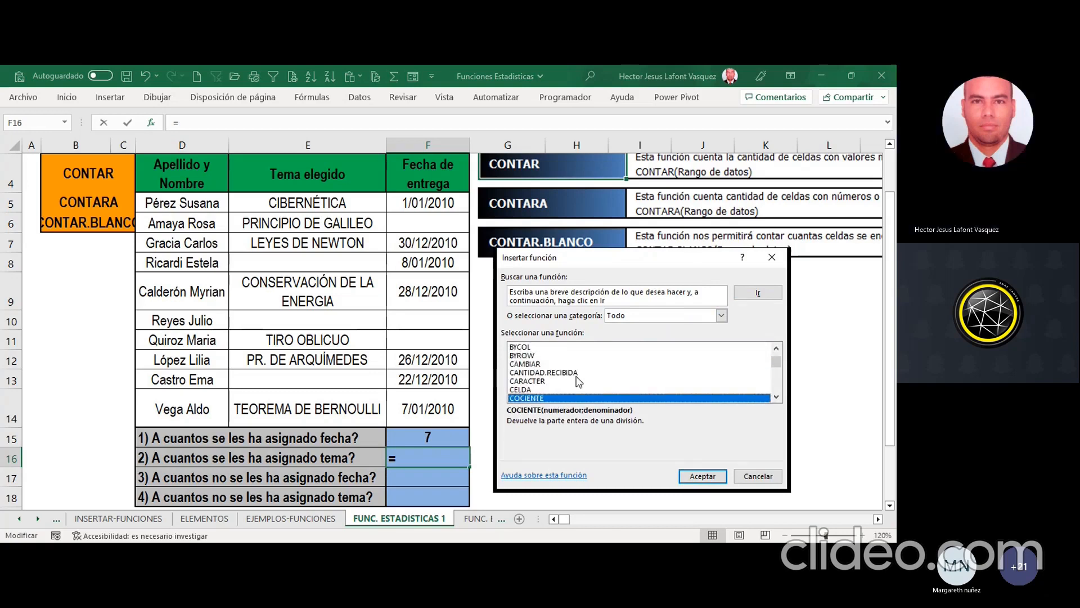
left_click(776, 398)
left_click(776, 397)
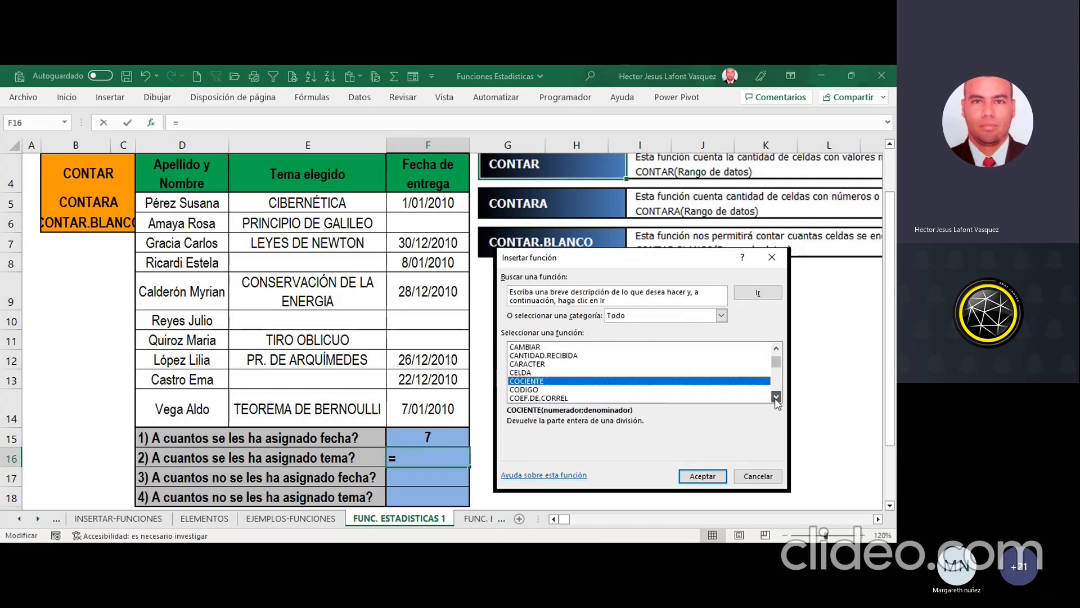
left_click(776, 398)
left_click(776, 397)
left_click(776, 398)
left_click(776, 398)
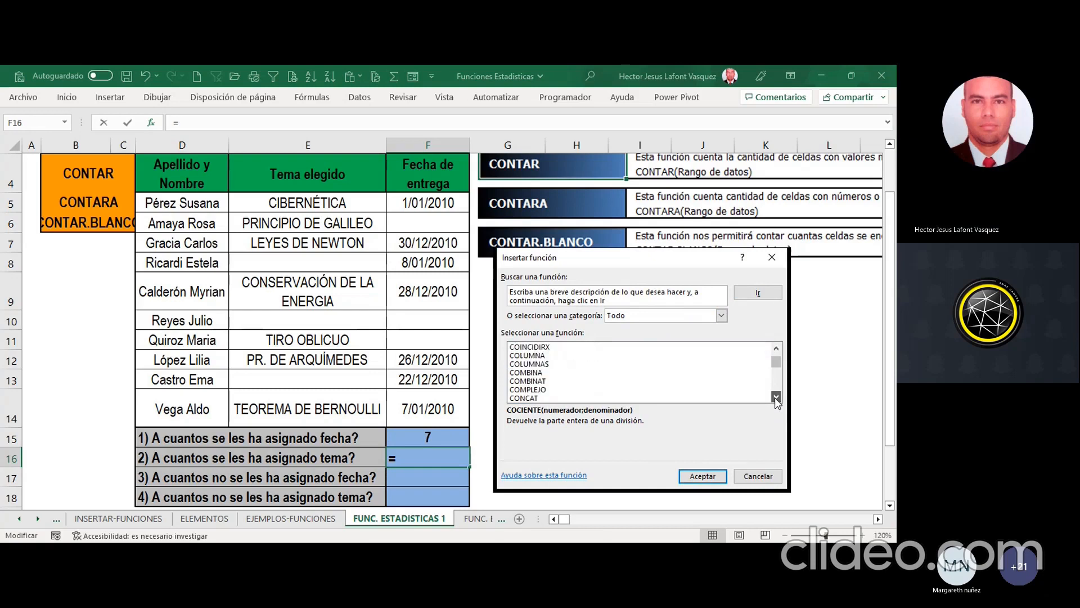
left_click(776, 397)
left_click(776, 397)
left_click(776, 398)
left_click(776, 398)
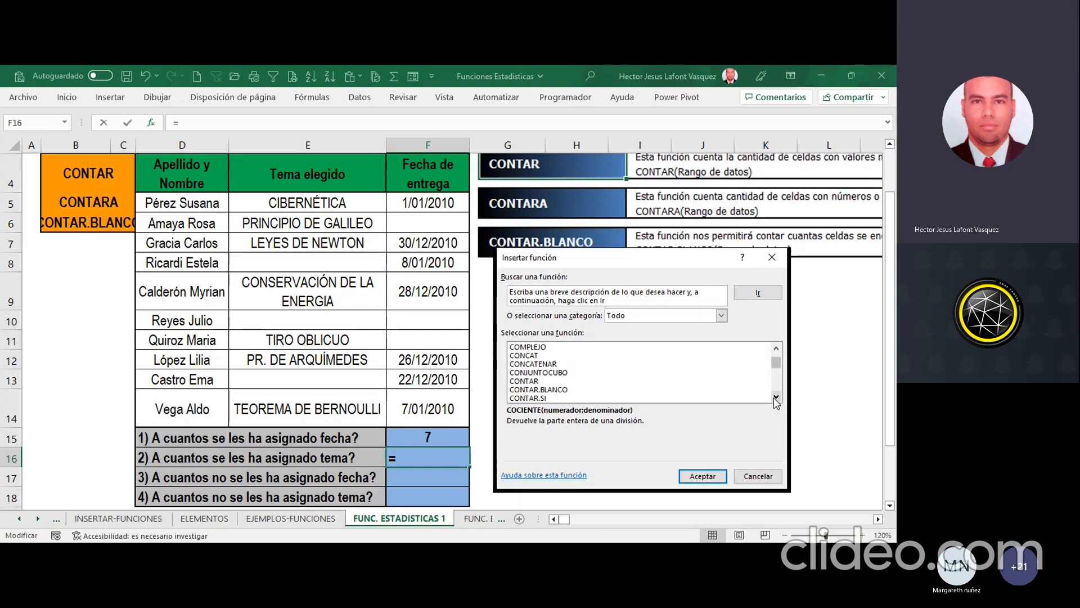
left_click(776, 397)
left_click(776, 398)
left_click(776, 397)
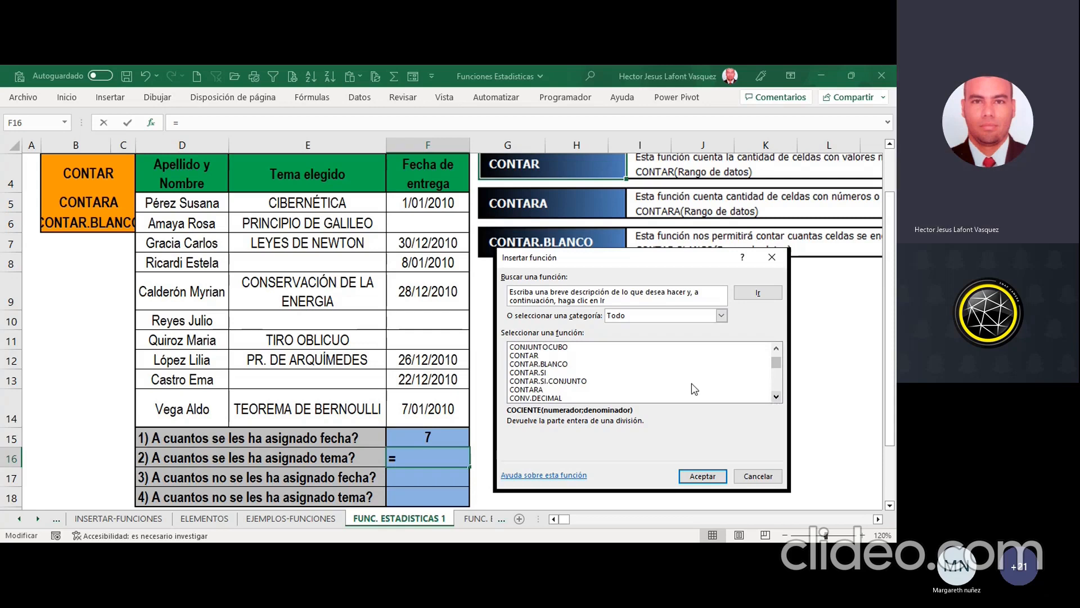
left_click(558, 390)
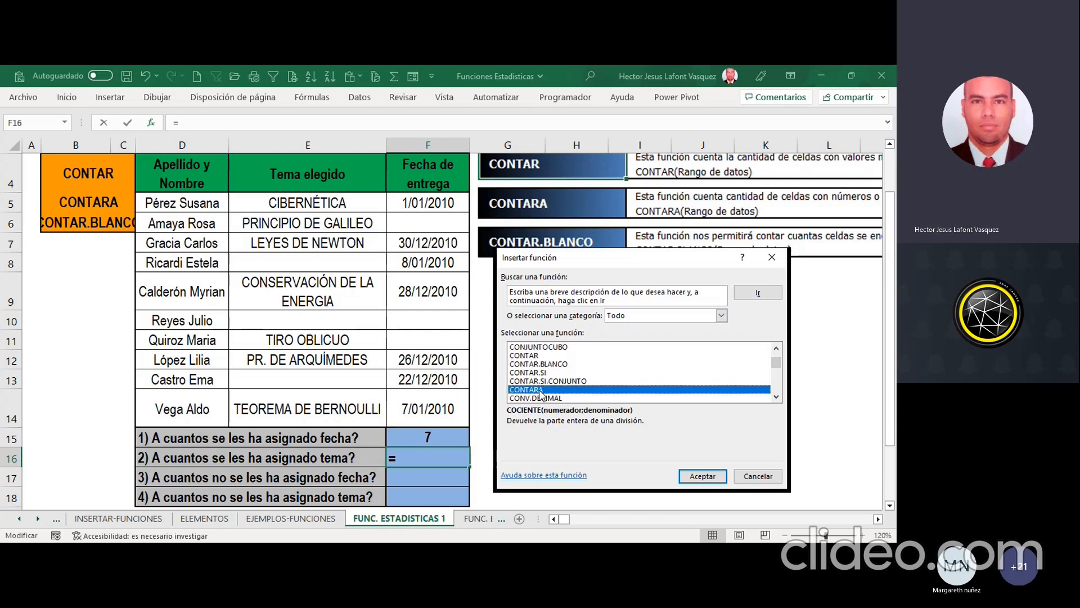
left_click(704, 476)
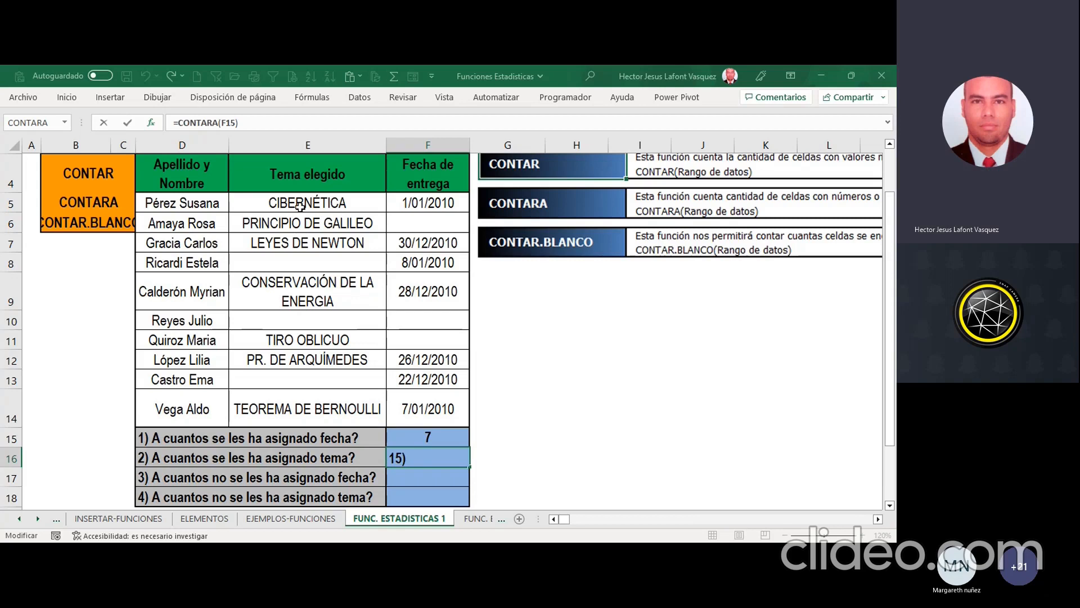
Step: Complete the F16 formula with the topic range E5:E14 and check it against the count of the selected topics
left_click_drag(300, 204, 302, 397)
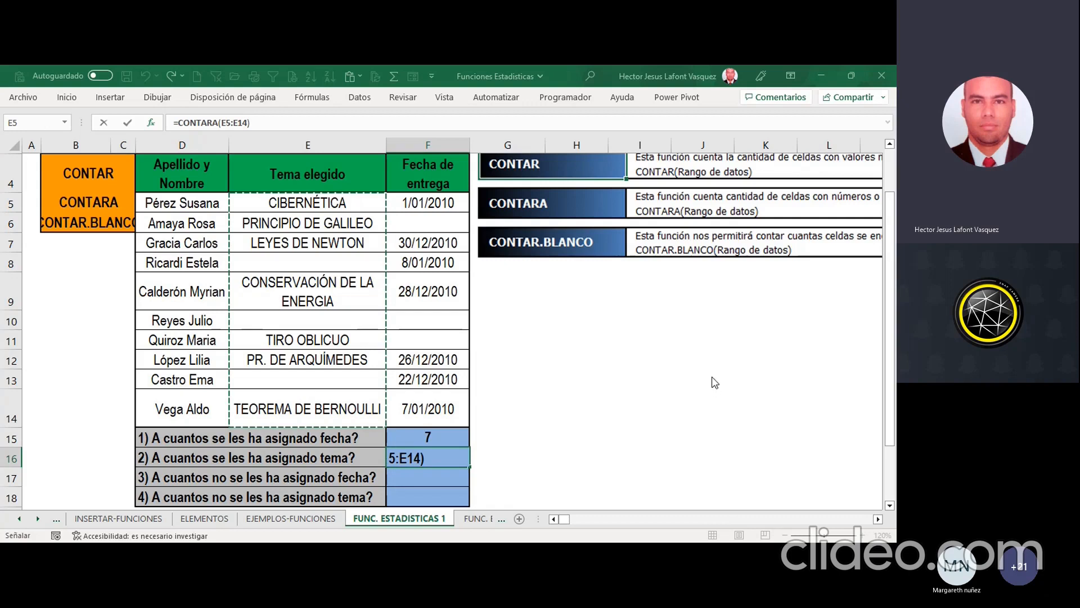
key("ctrl+Return")
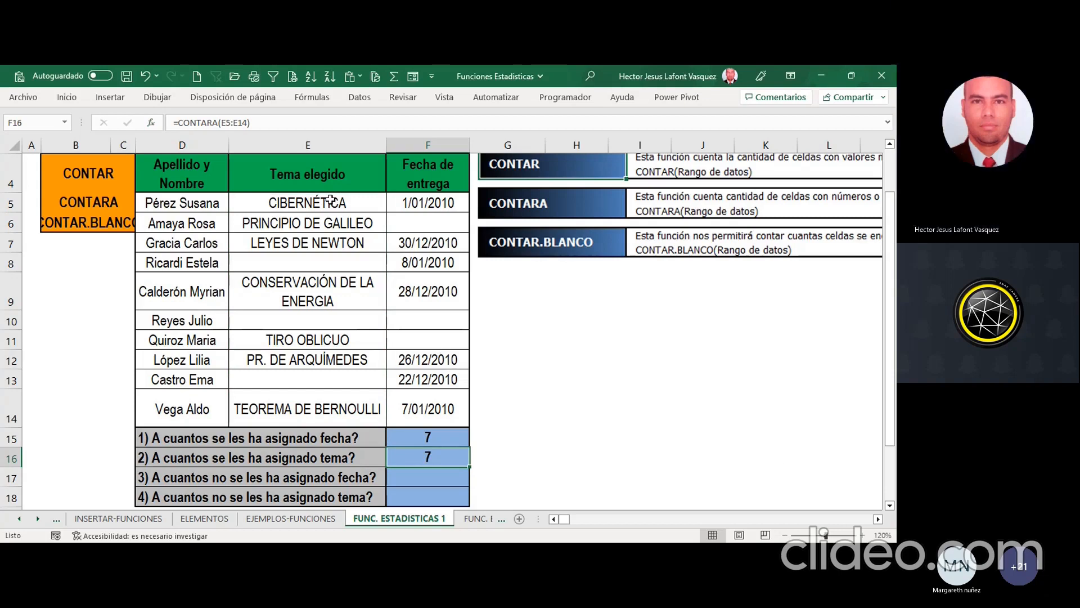
left_click_drag(330, 201, 354, 419)
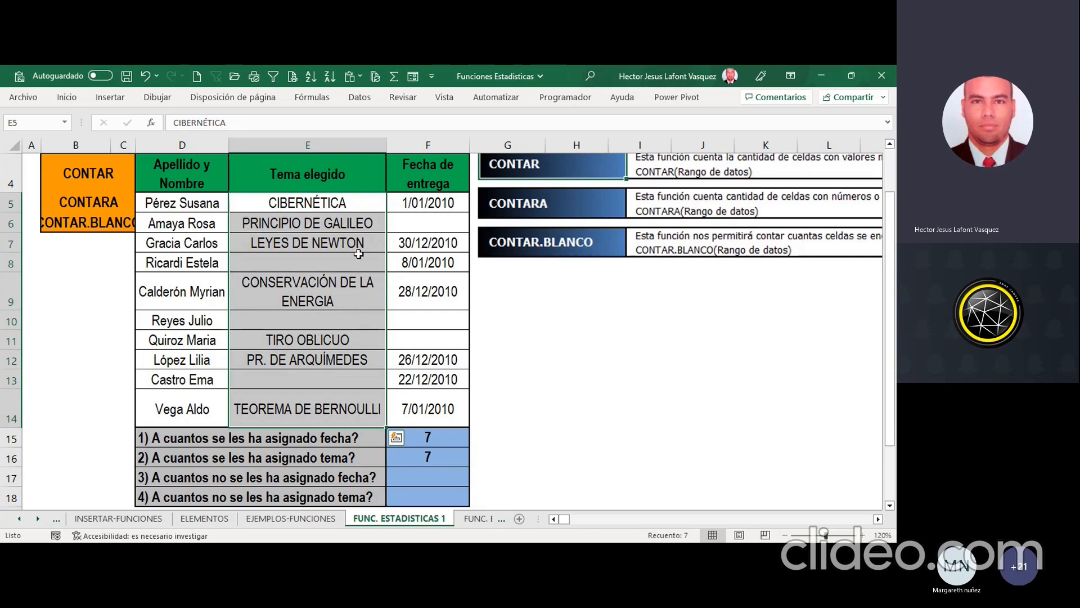
left_click(334, 209)
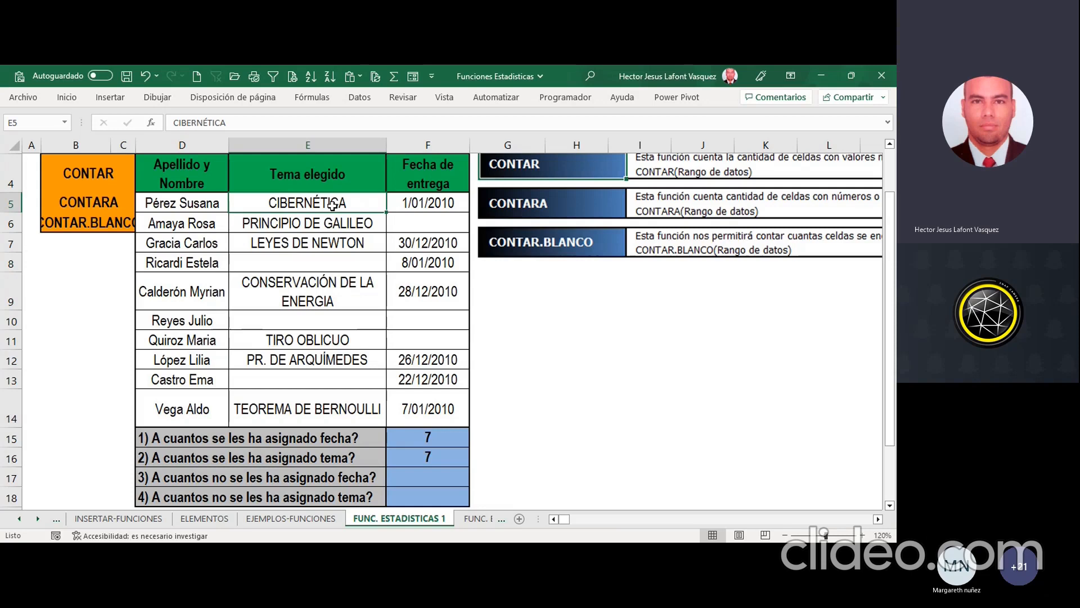
Step: Try counting the topics in F16 with =CONTAR(E5:E14) instead of CONTARA, and undo that replacement
left_click(467, 457)
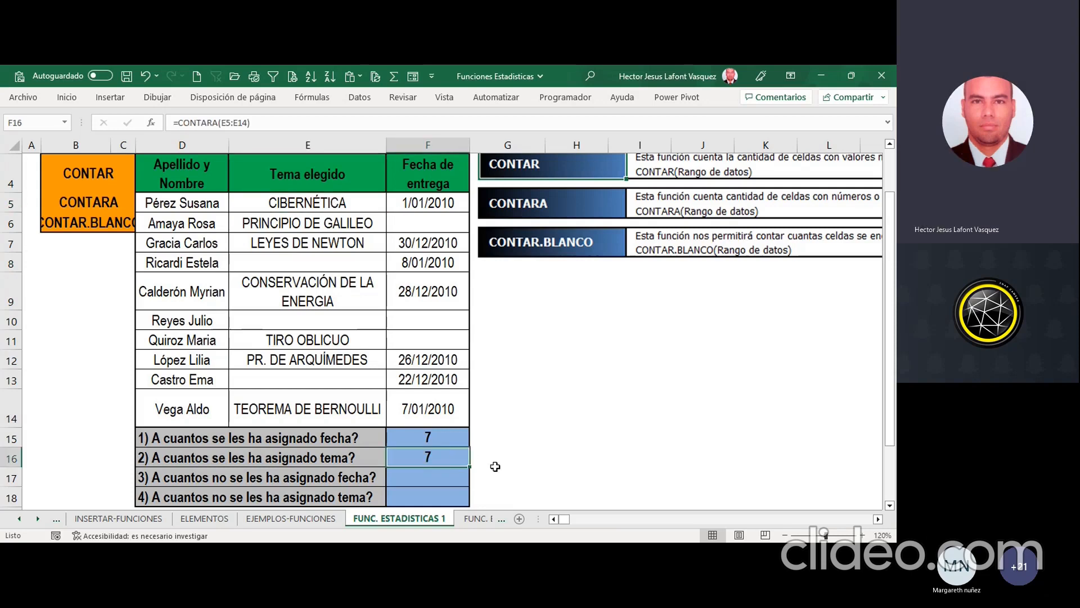
key("Delete")
type("=CON")
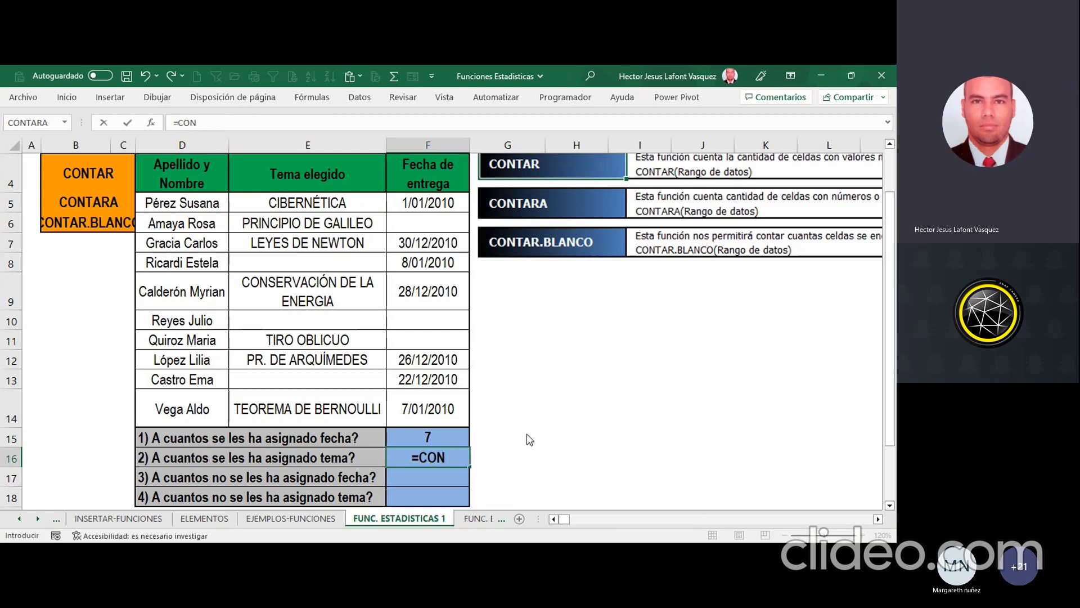
type("TAR(")
left_click_drag(327, 200, 320, 401)
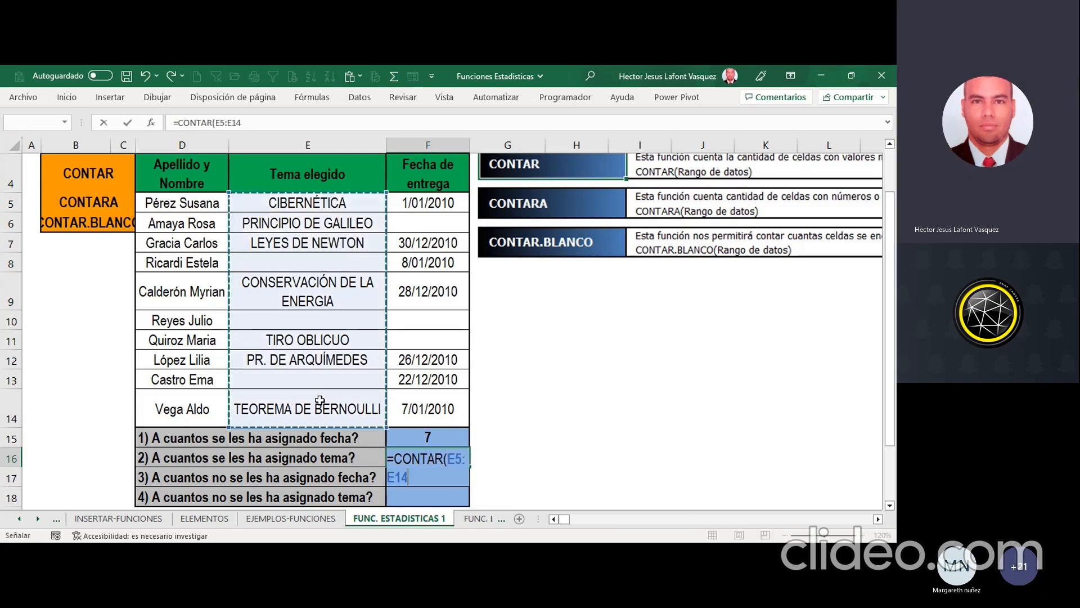
type(")")
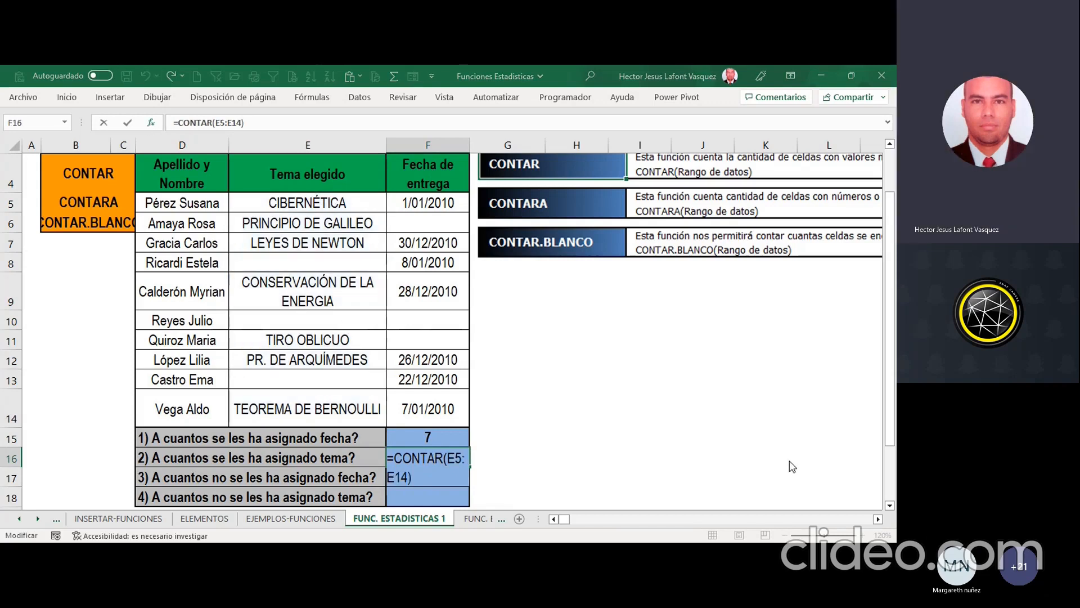
key("ctrl+Return")
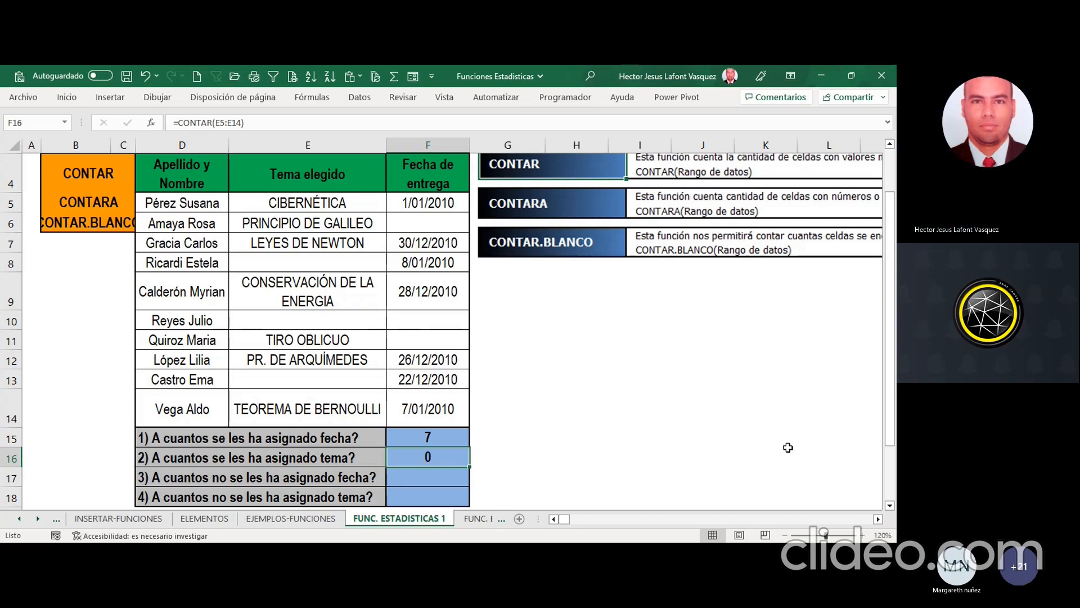
key("ctrl+z")
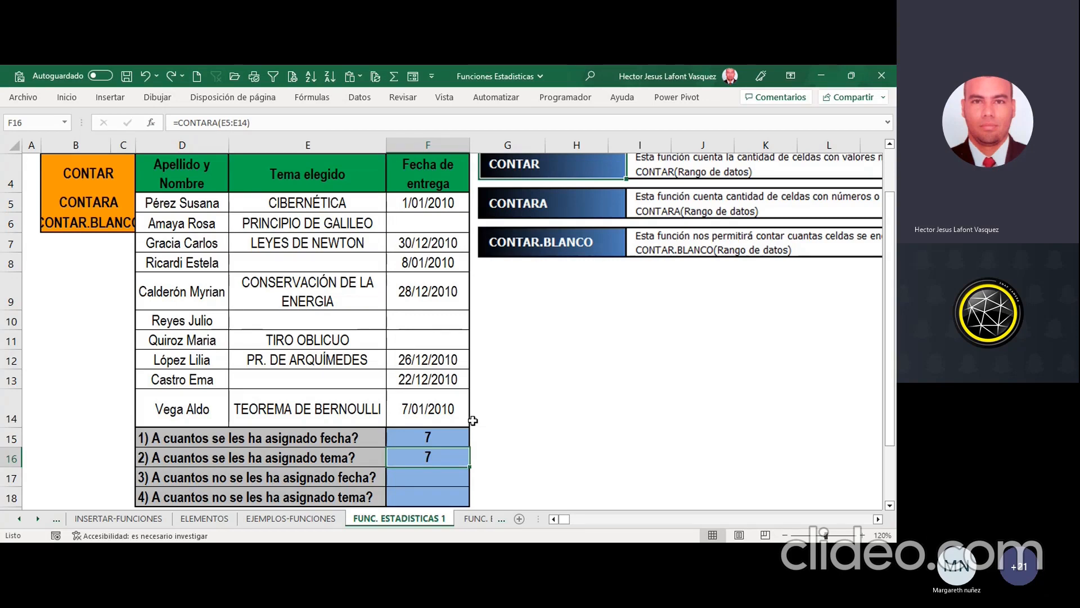
Step: Count the unassigned dates in F17 with =CONTAR.BLANCO(F5:F14) and check the result against the blank date cells
key("Return")
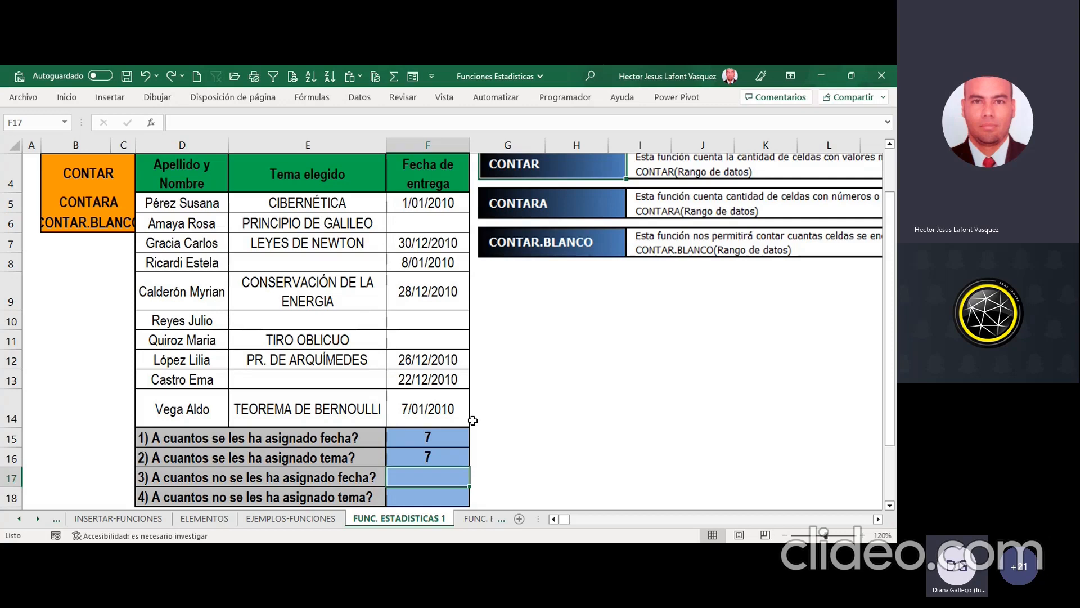
left_click(879, 519)
left_click(879, 519)
left_click(879, 519)
left_click(879, 518)
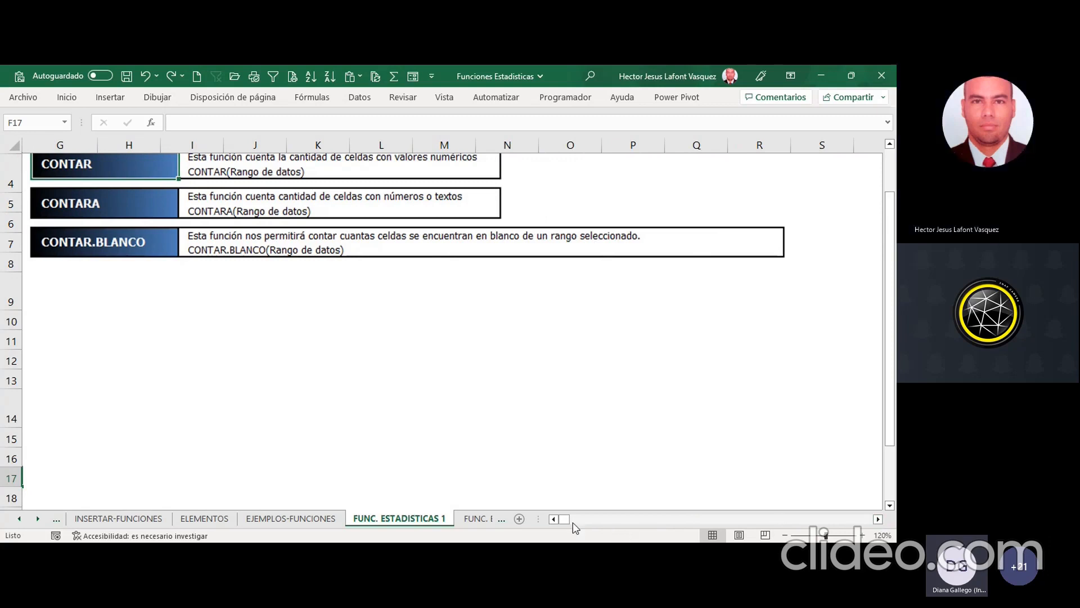
left_click_drag(565, 518, 562, 517)
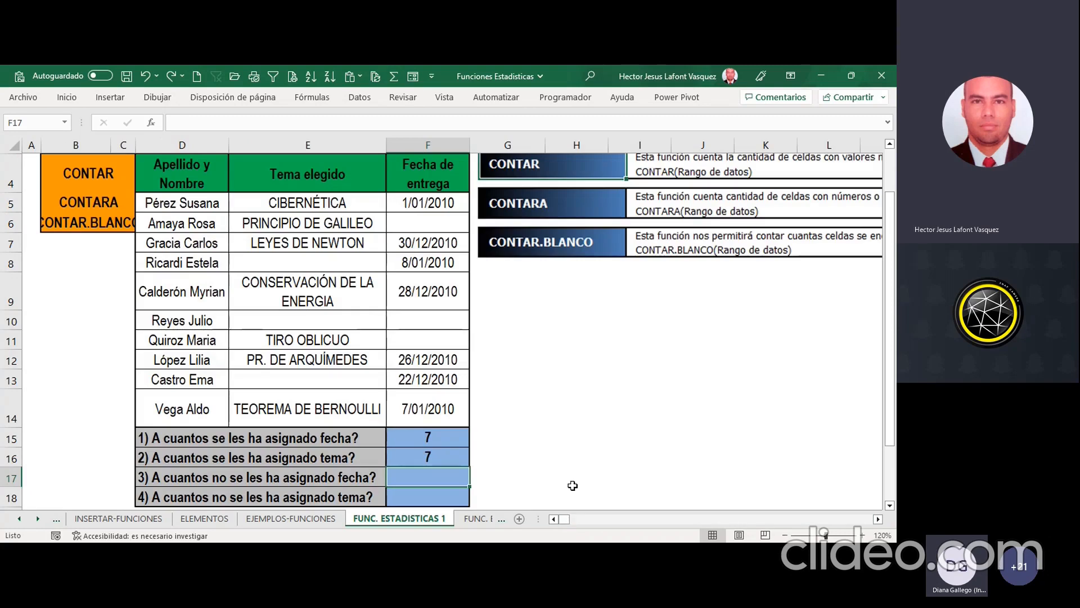
type("=")
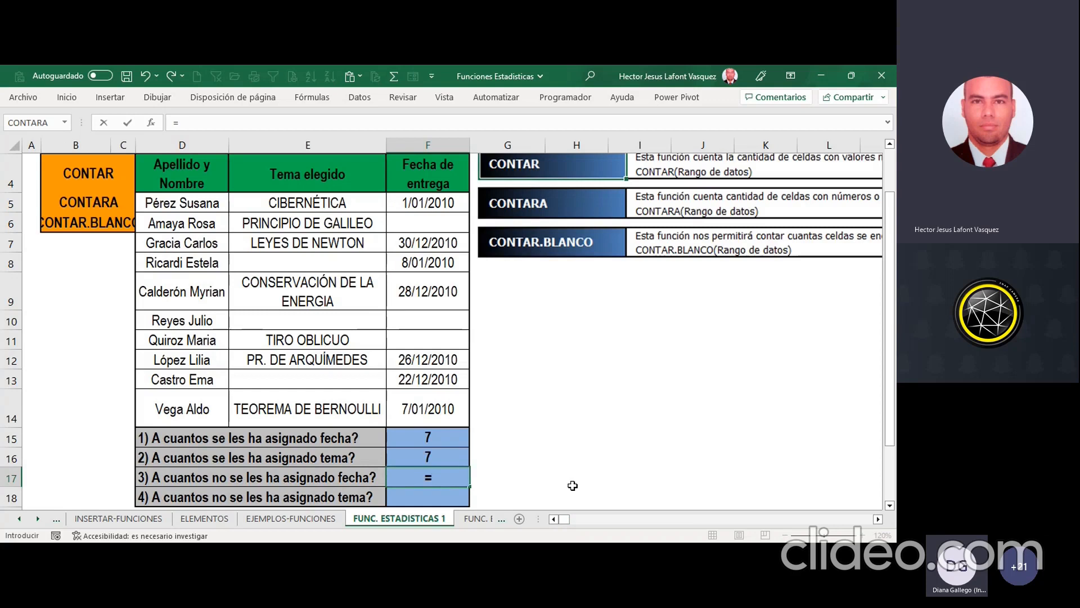
type("CONTAR")
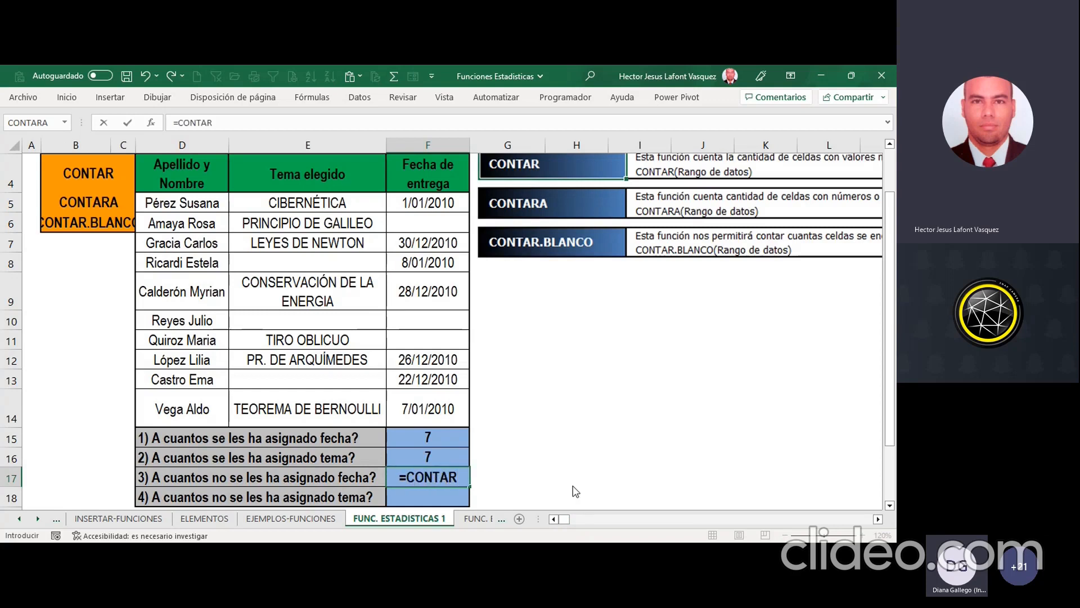
type(".BLANCO(")
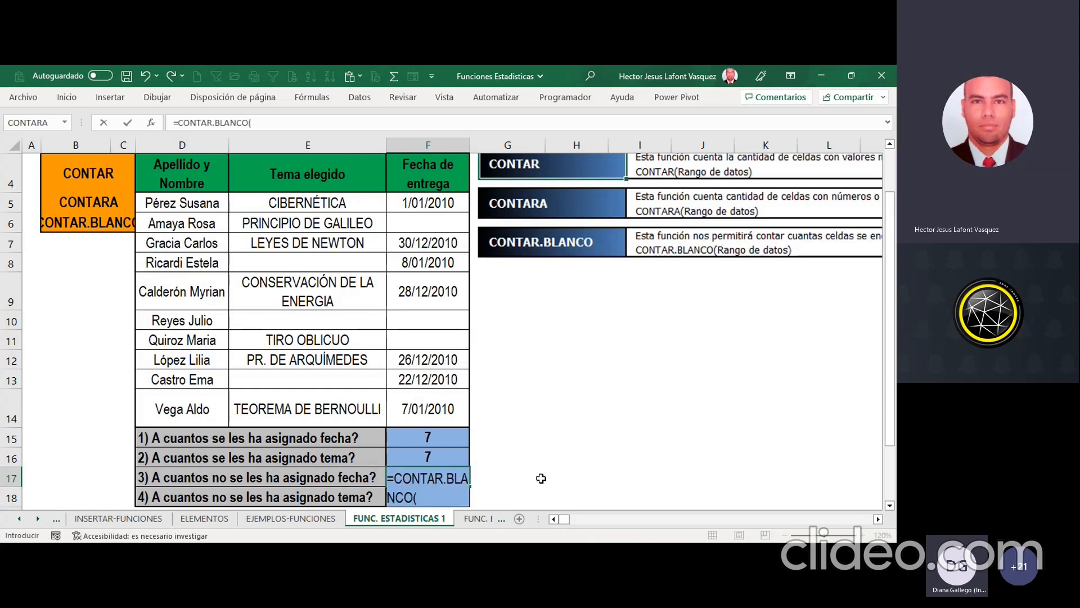
left_click(152, 124)
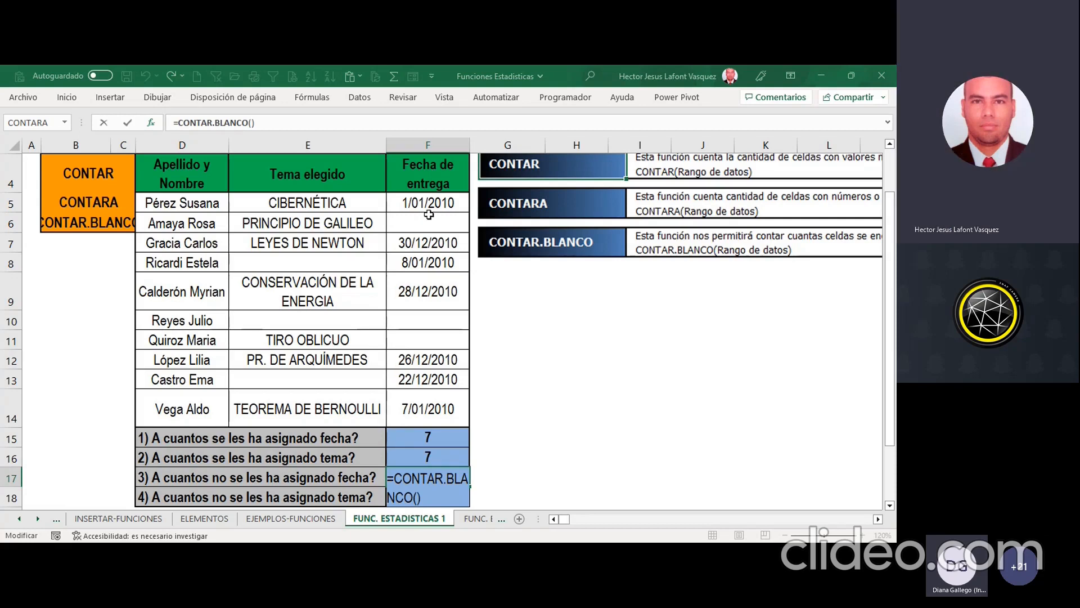
left_click_drag(429, 201, 432, 399)
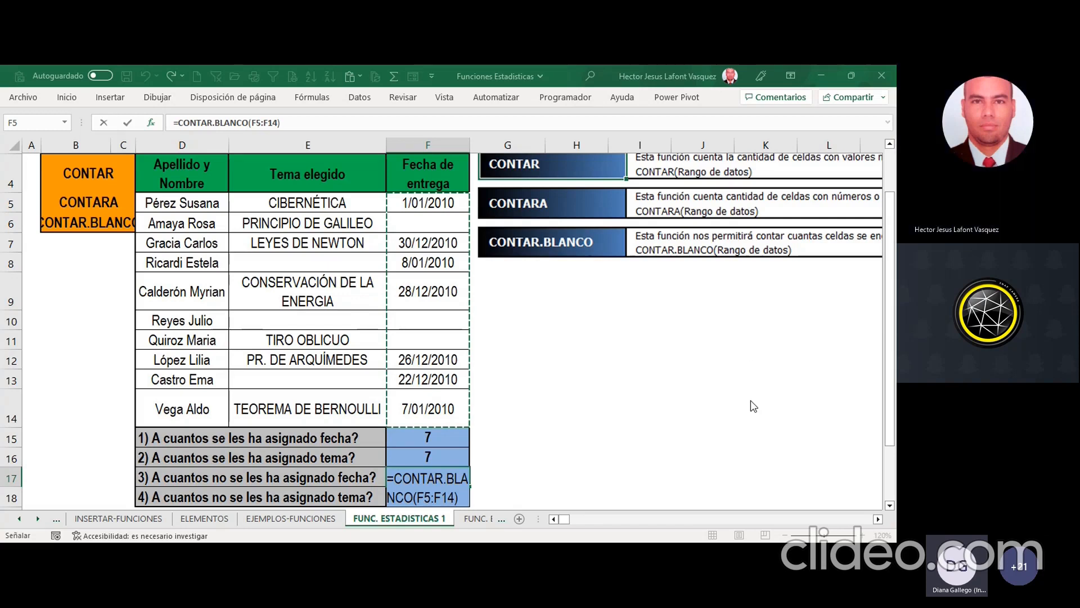
key("ctrl+Return")
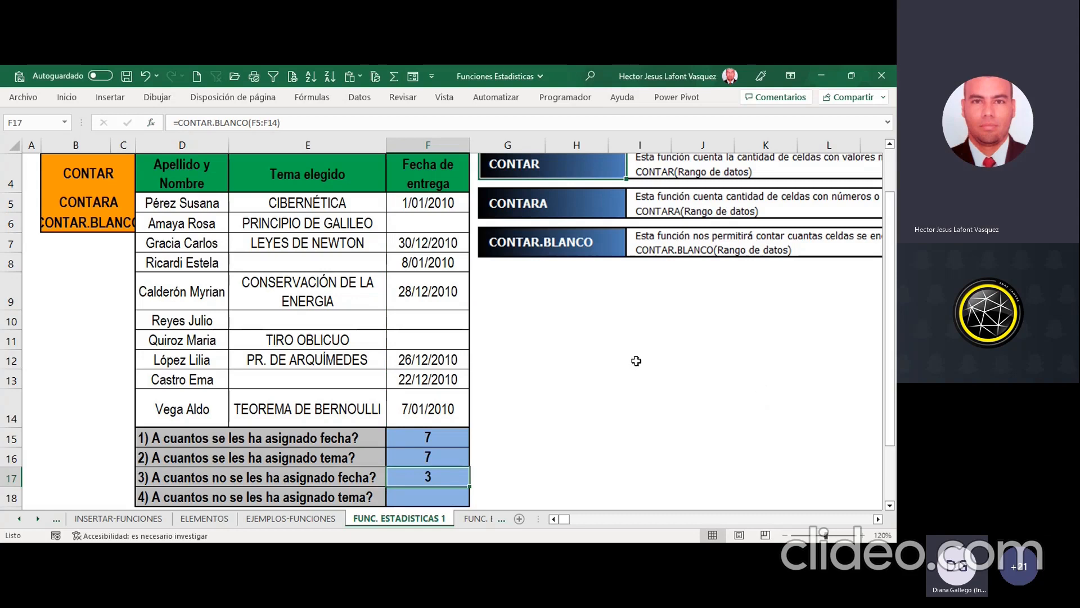
left_click(431, 223)
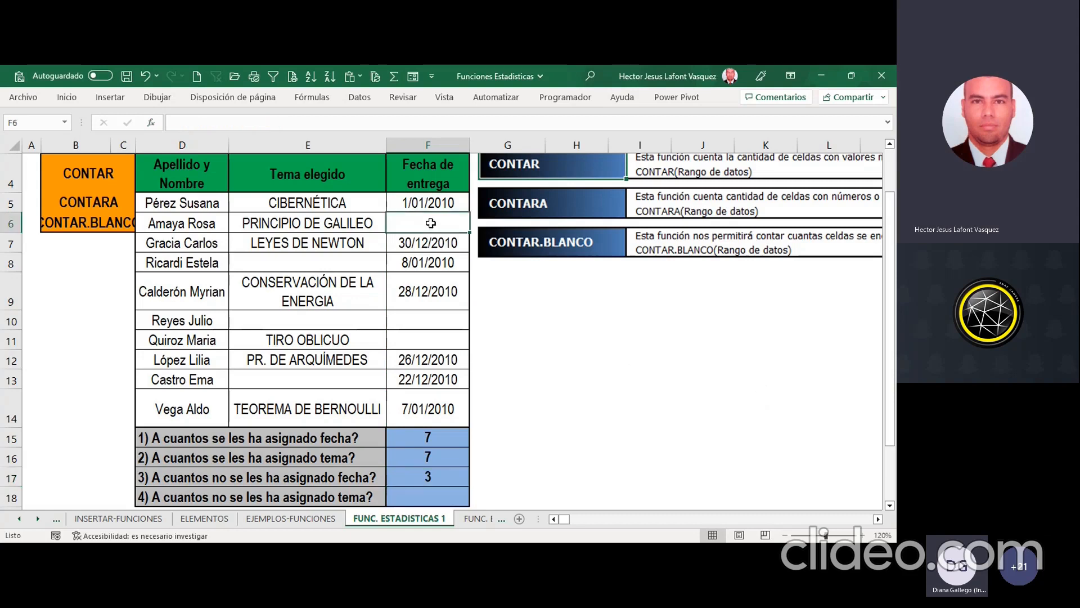
left_click(430, 340)
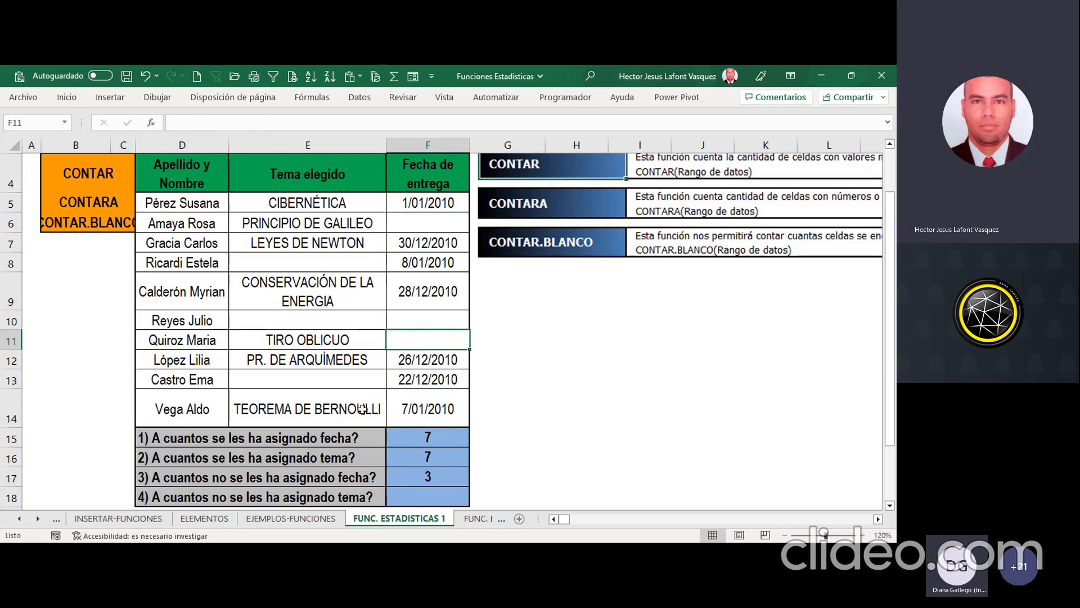
Step: Count the people without an assigned topic in F18 with =CONTAR.BLANCO(E5:E14)
left_click(240, 493)
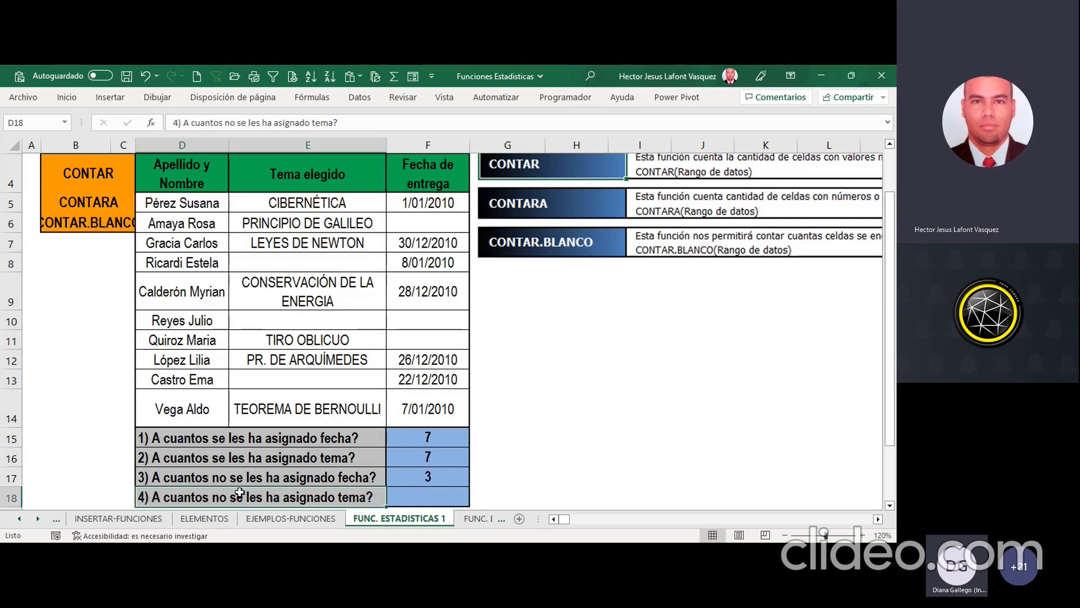
left_click(419, 494)
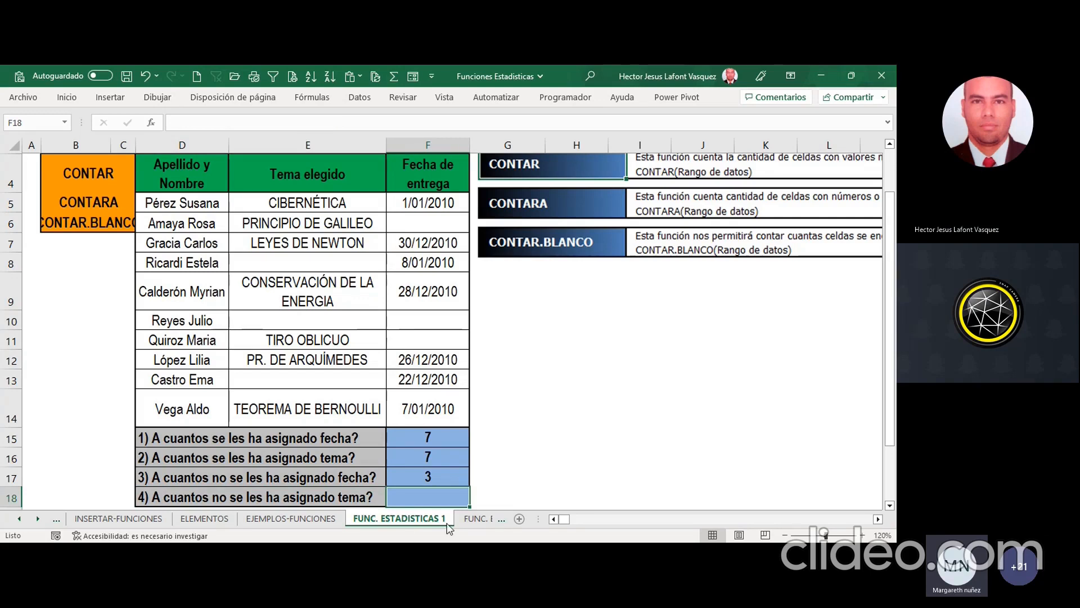
type("=CONTAR")
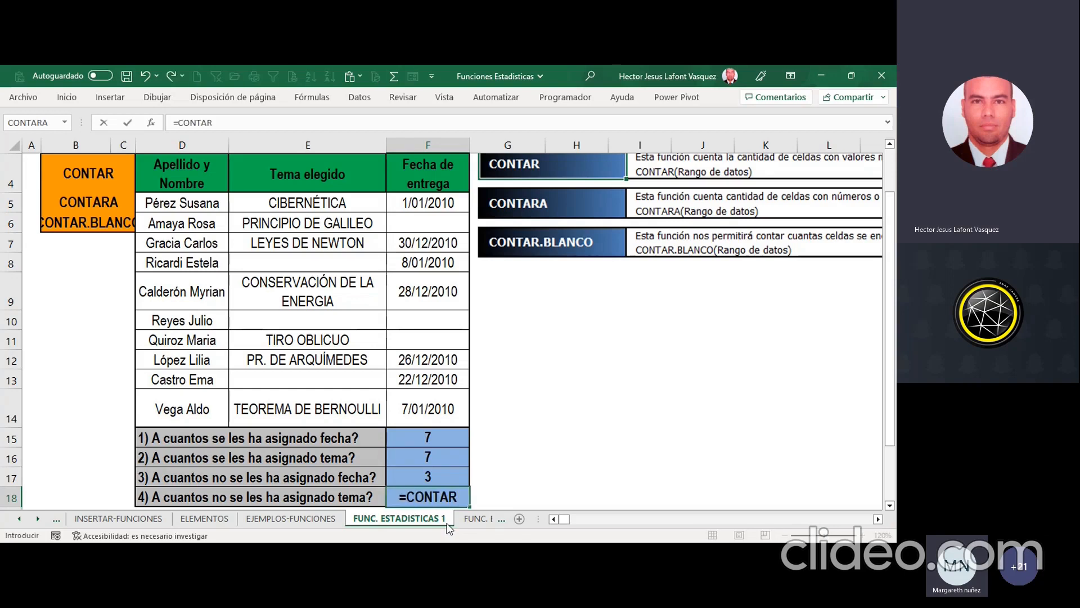
type(".BLANCO(")
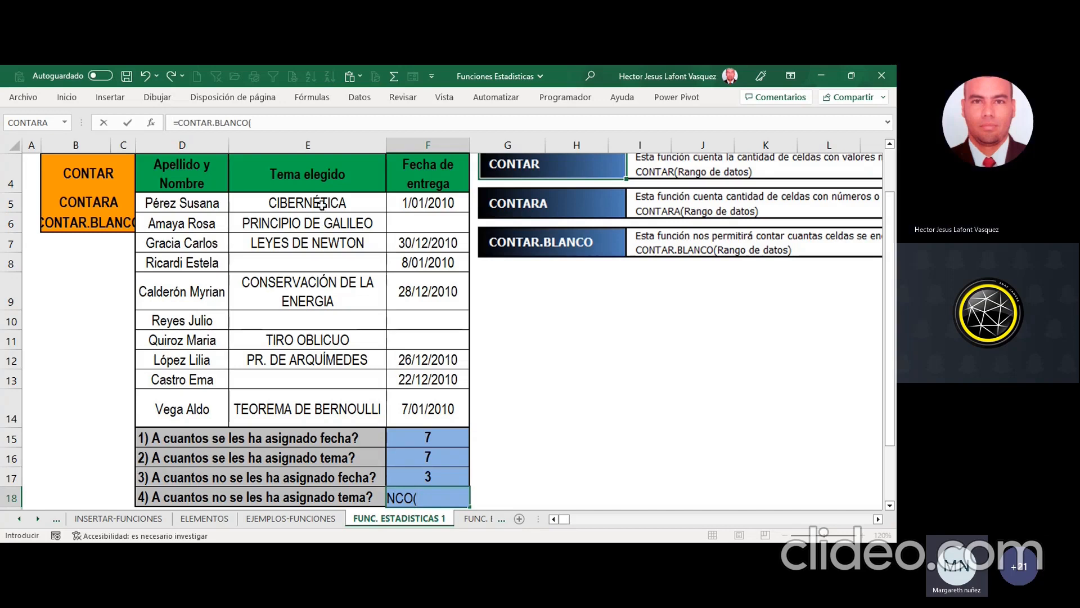
left_click_drag(322, 204, 319, 404)
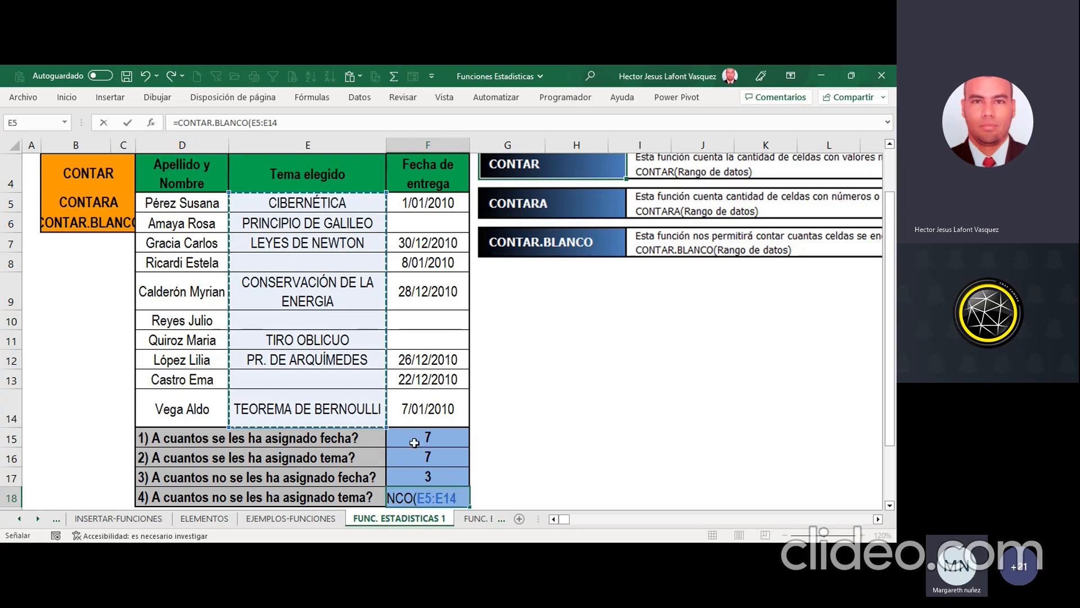
type(")")
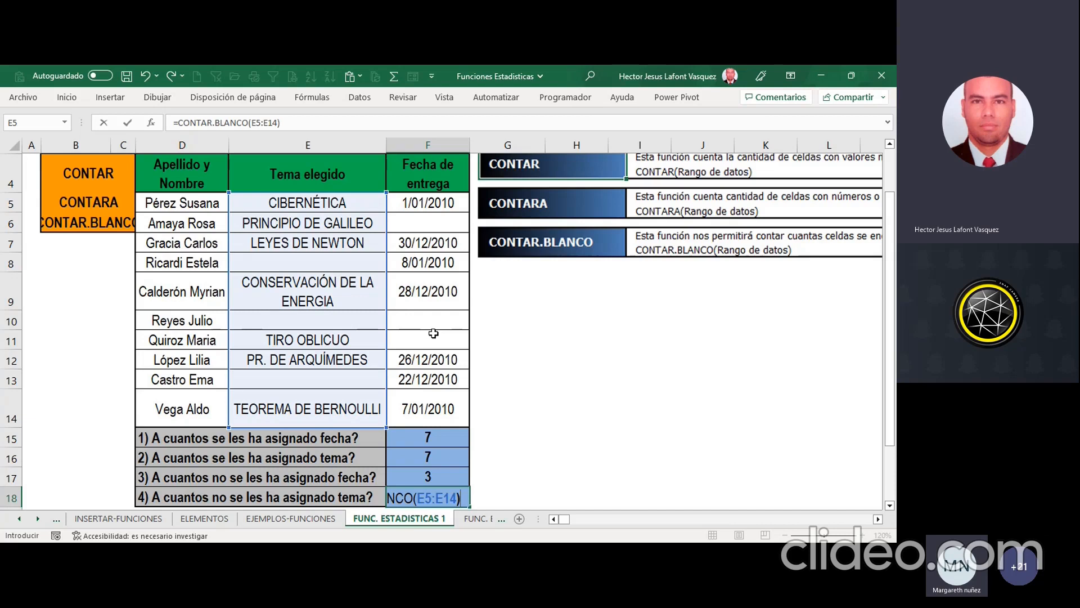
key("Return")
key("Up")
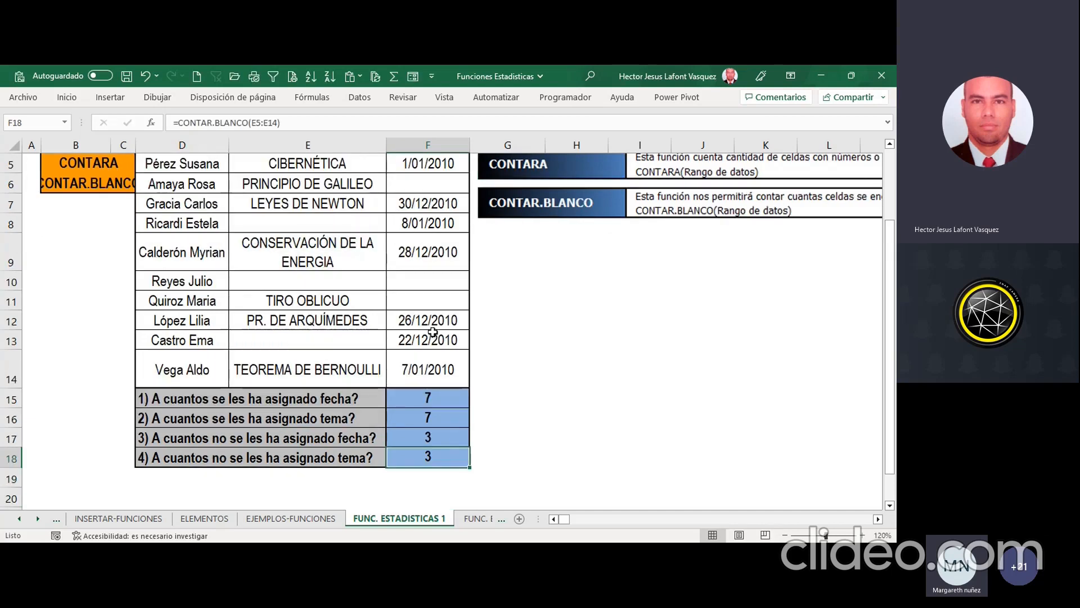
Step: Highlight the blank topic cells E8, E10 and E13 with yellow fill
scroll(433, 332, "up", 2)
left_click(304, 322)
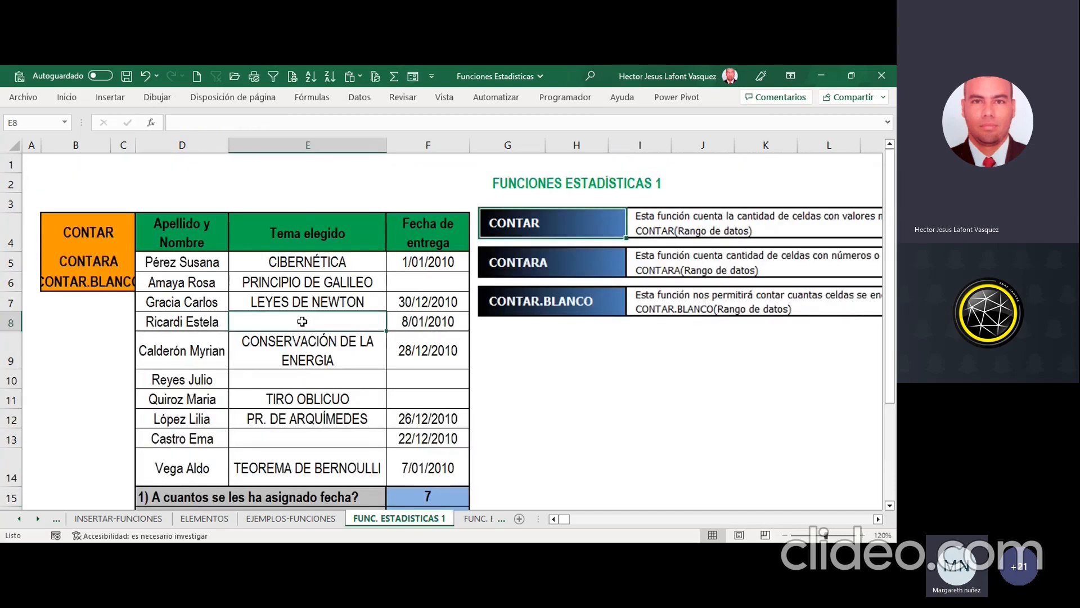
left_click(320, 379, "ctrl")
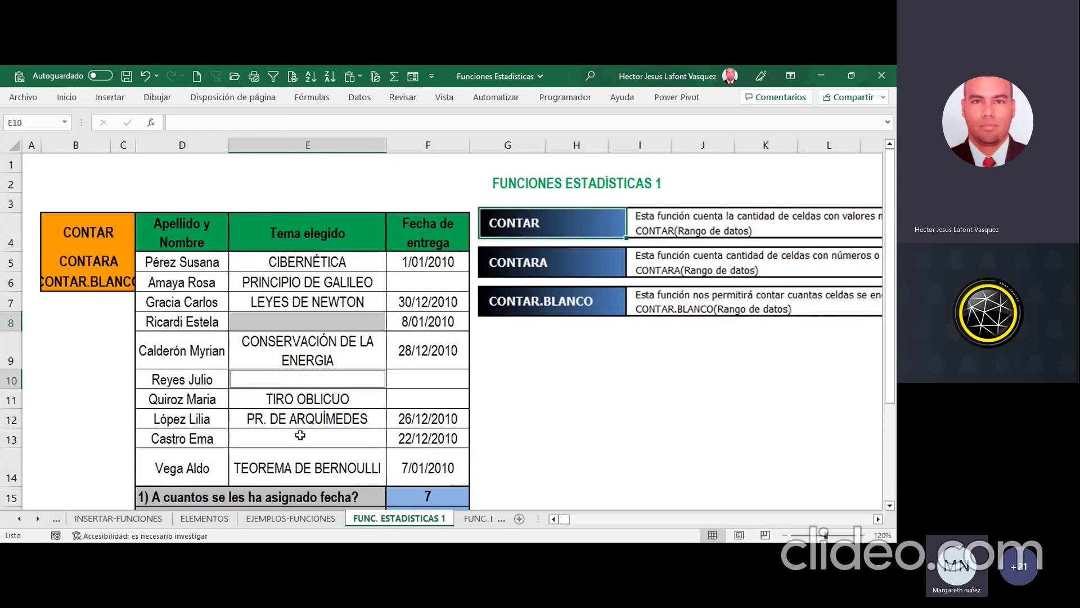
left_click(301, 432, "ctrl")
left_click(67, 97)
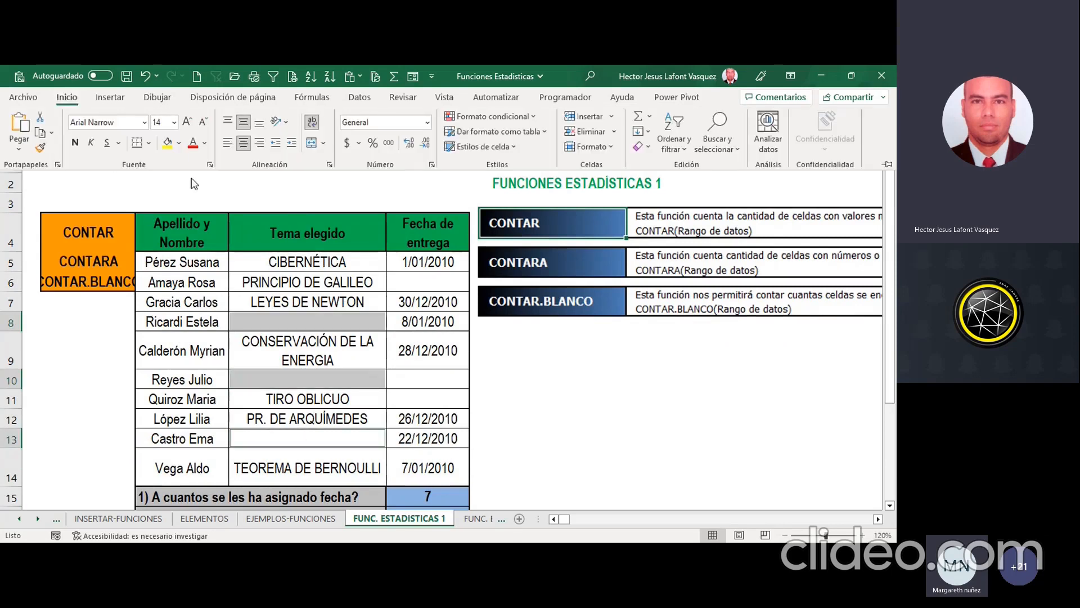
left_click(167, 143)
Step: Highlight the blank delivery date cells F6, F10 and F11 with yellow fill
left_click(423, 287)
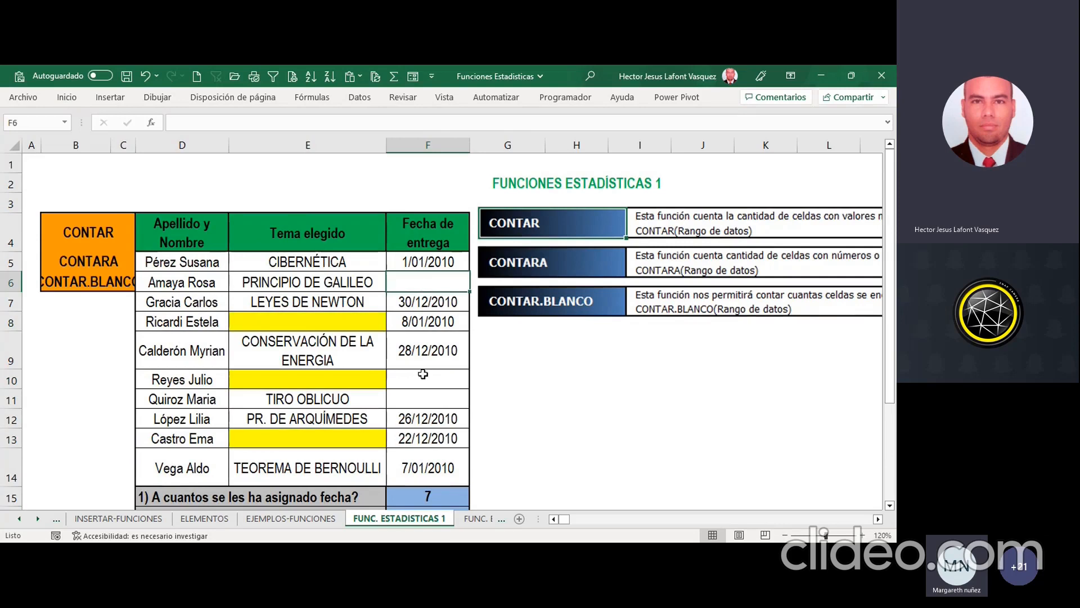
left_click(425, 374, "ctrl")
left_click(413, 402, "ctrl")
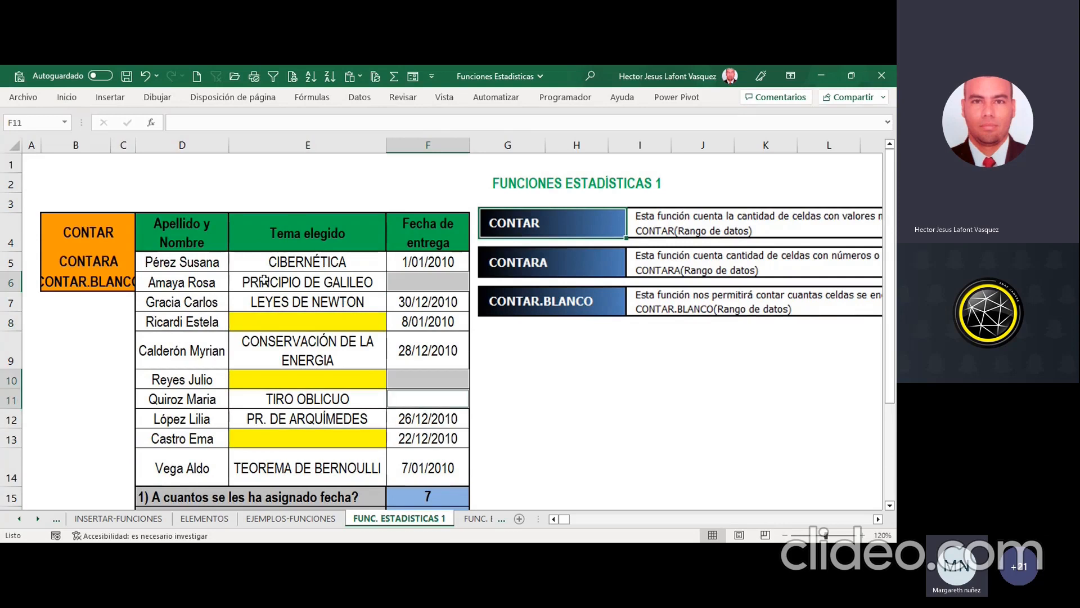
left_click(67, 96)
left_click(167, 143)
left_click(442, 346)
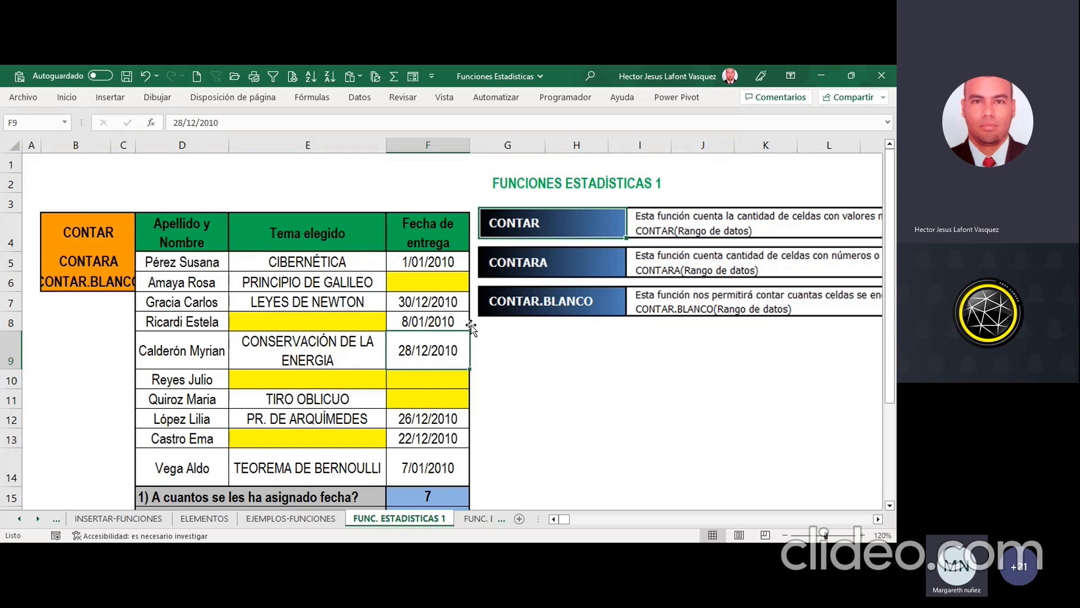
scroll(405, 323, "down", 2)
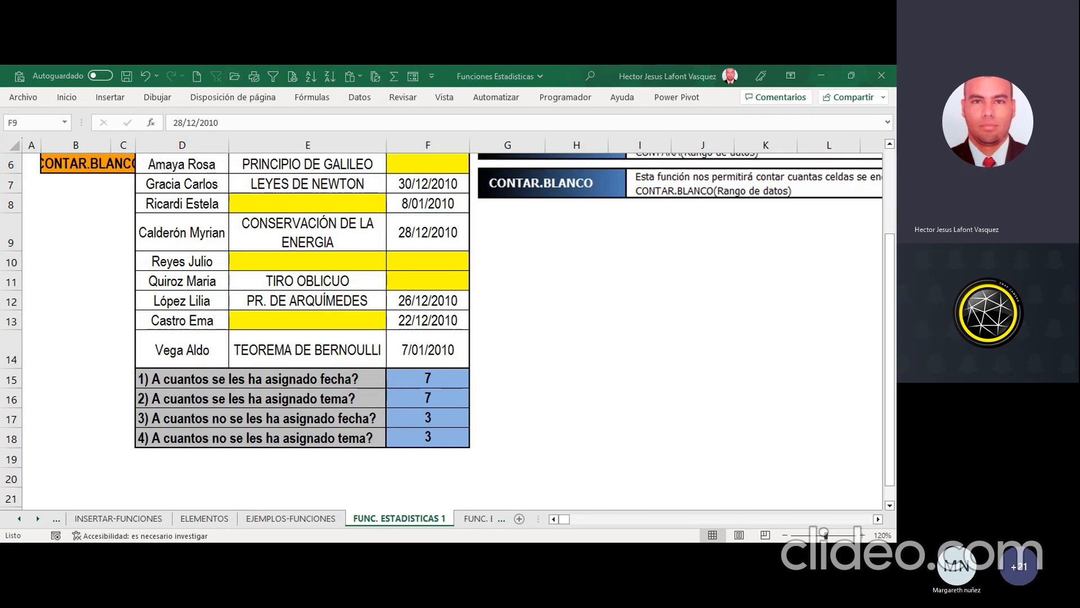
left_click(335, 476)
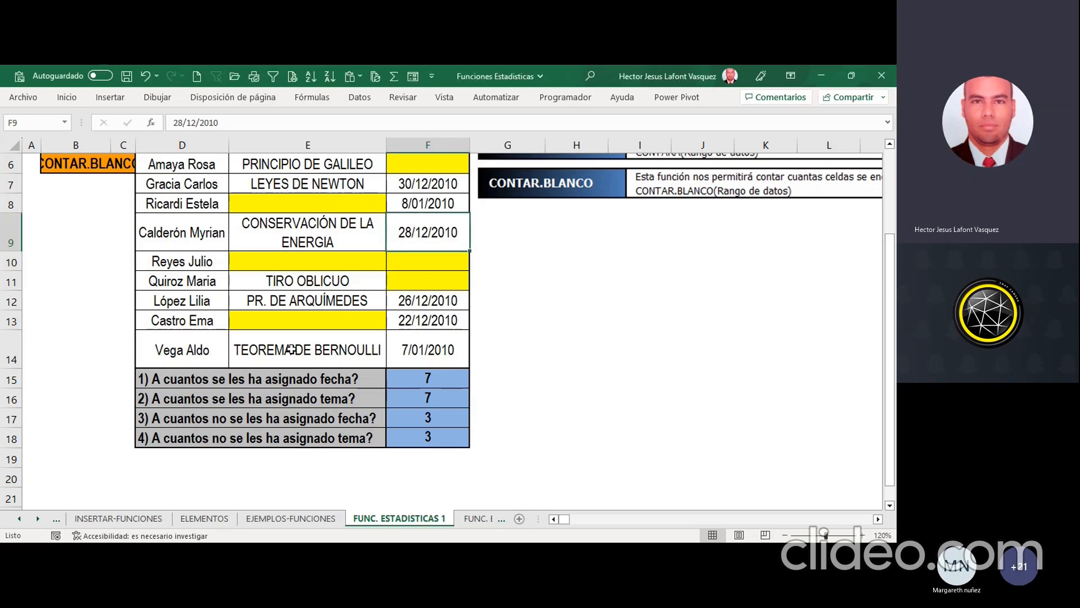
Step: Switch to the FUNC. ESTADISTICAS 2 sheet and enlarge its view to 140%
left_click(472, 519)
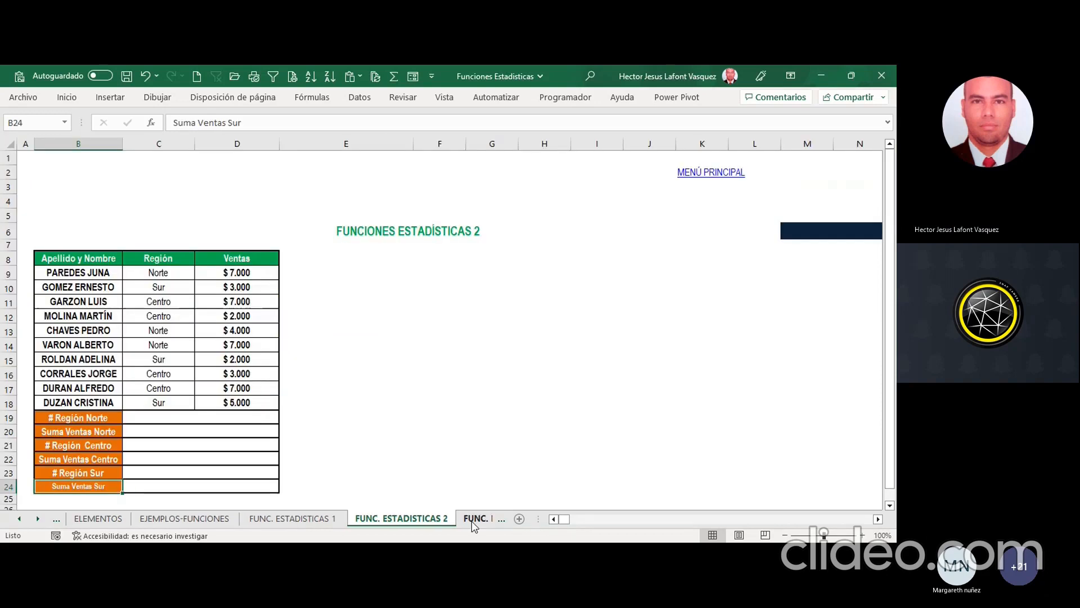
left_click(864, 536)
left_click(863, 535)
left_click(863, 536)
left_click(864, 535)
scroll(562, 425, "up", 1)
scroll(495, 397, "down", 1)
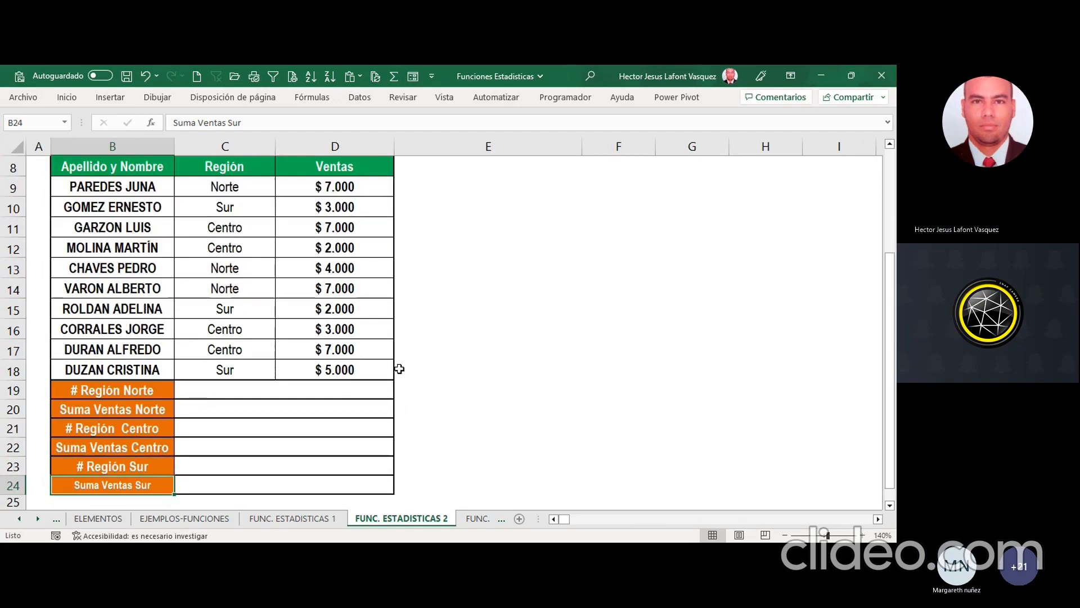
scroll(400, 369, "up", 1)
scroll(399, 369, "down", 1)
scroll(383, 336, "up", 1)
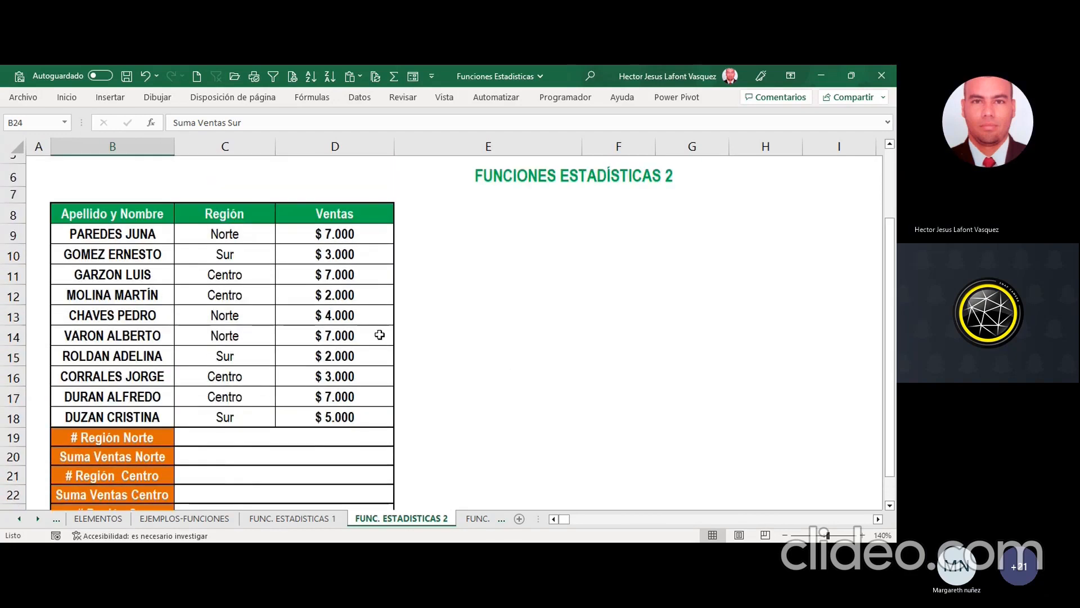
Step: Examine the sales table's name, region and sales columns, its first records, and the region count and sum rows below
left_click(124, 212)
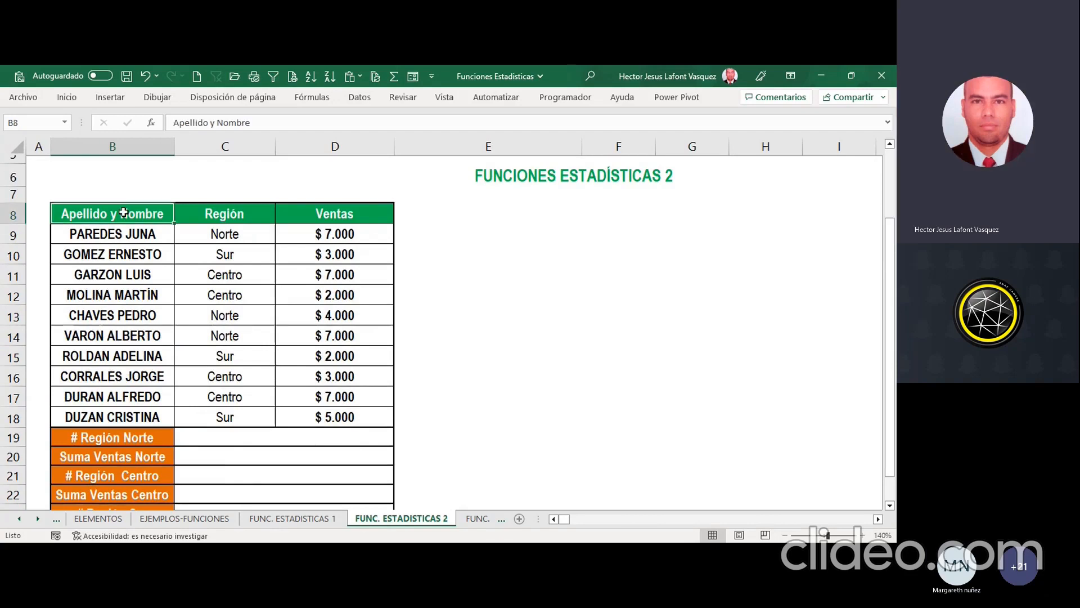
left_click_drag(124, 212, 338, 397)
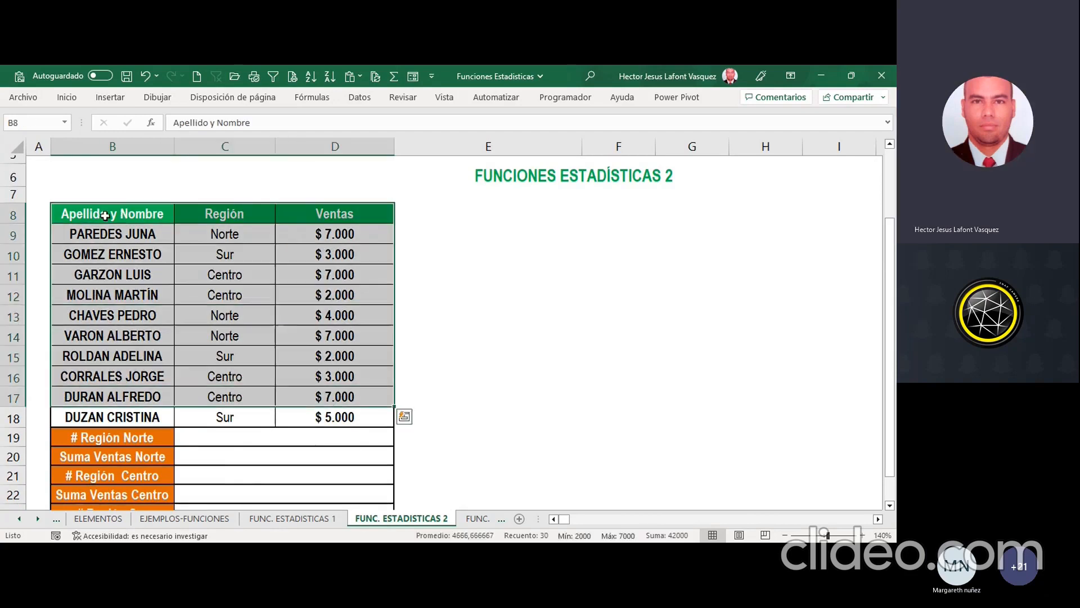
left_click(104, 215)
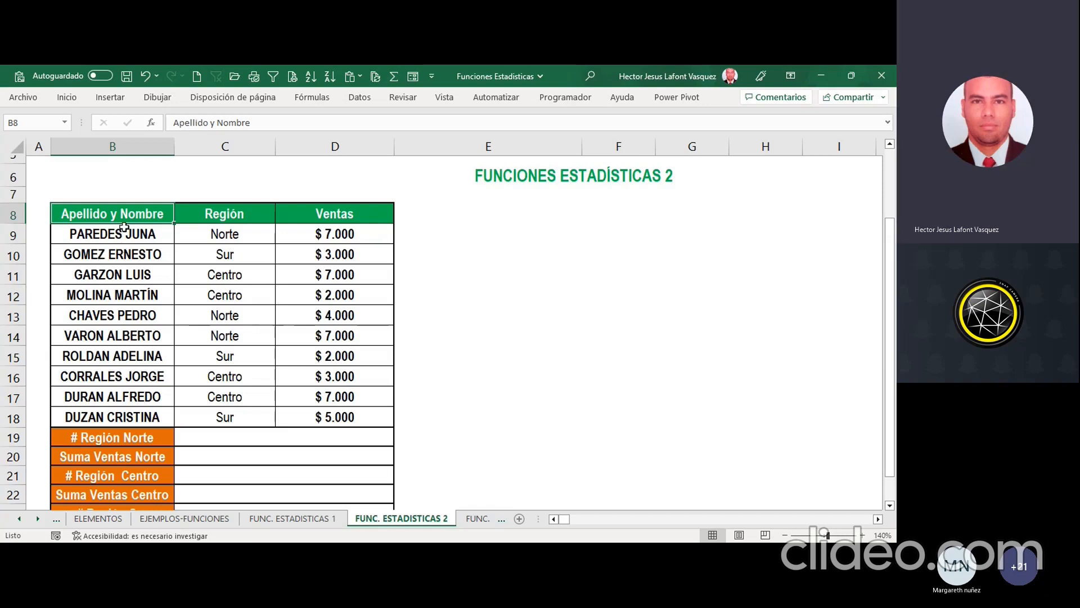
left_click(232, 214)
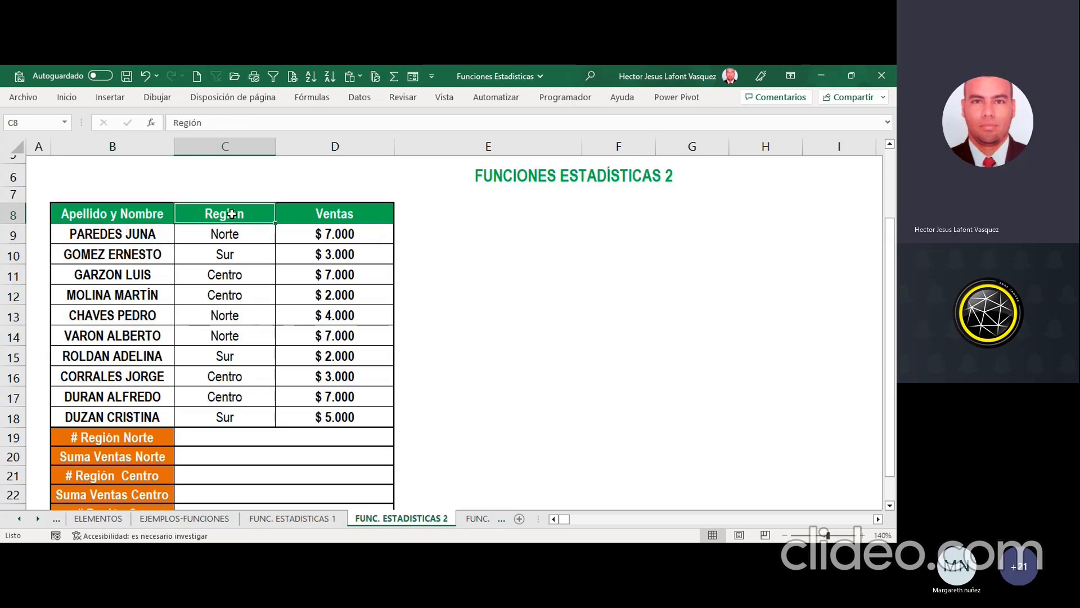
left_click(144, 214)
left_click(359, 211)
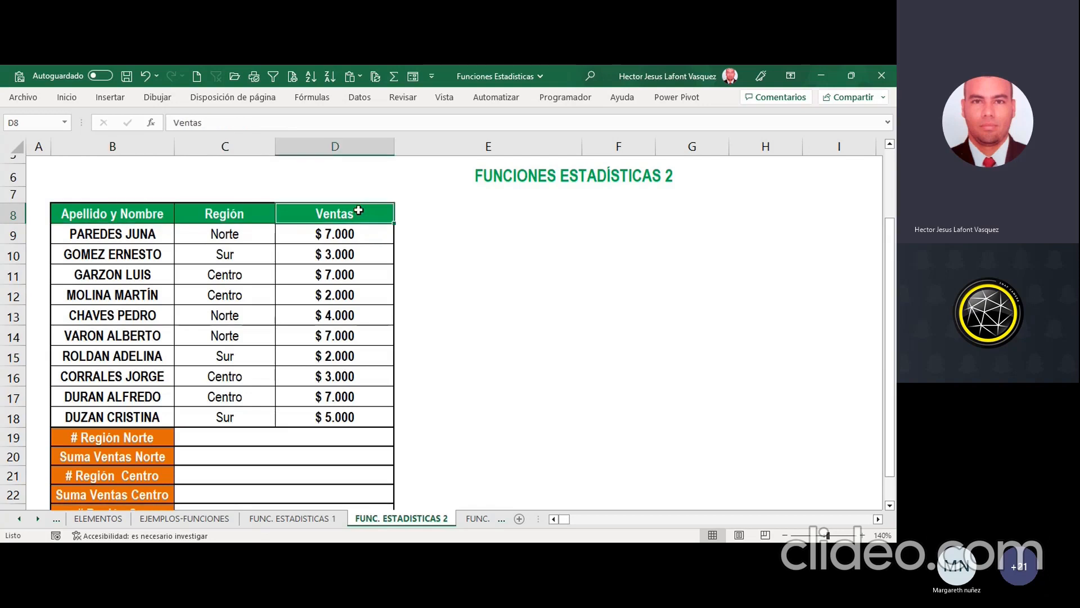
left_click(363, 235)
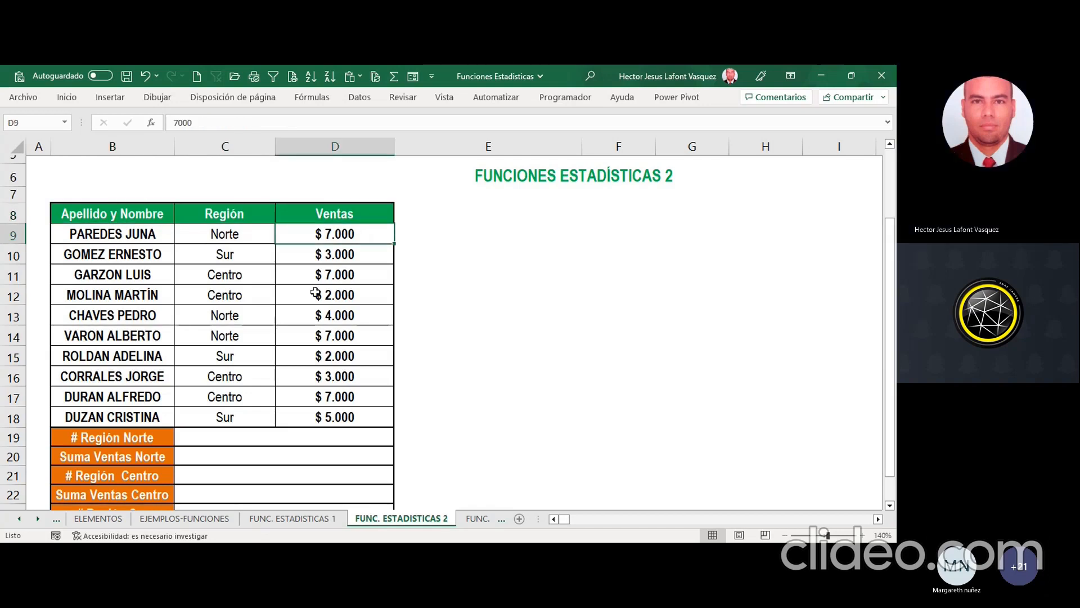
left_click(145, 238)
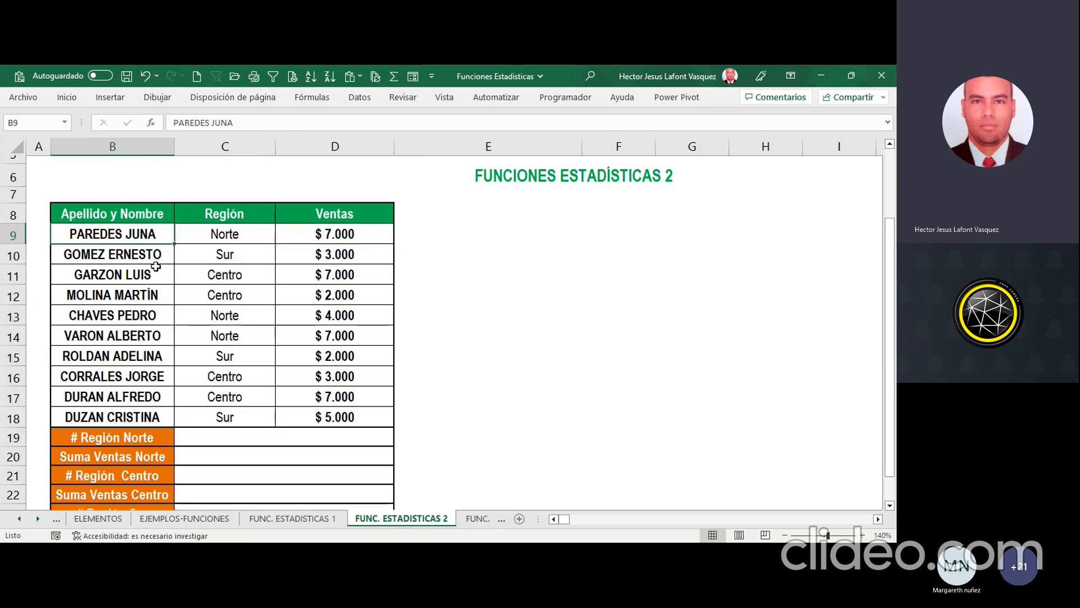
left_click(227, 233)
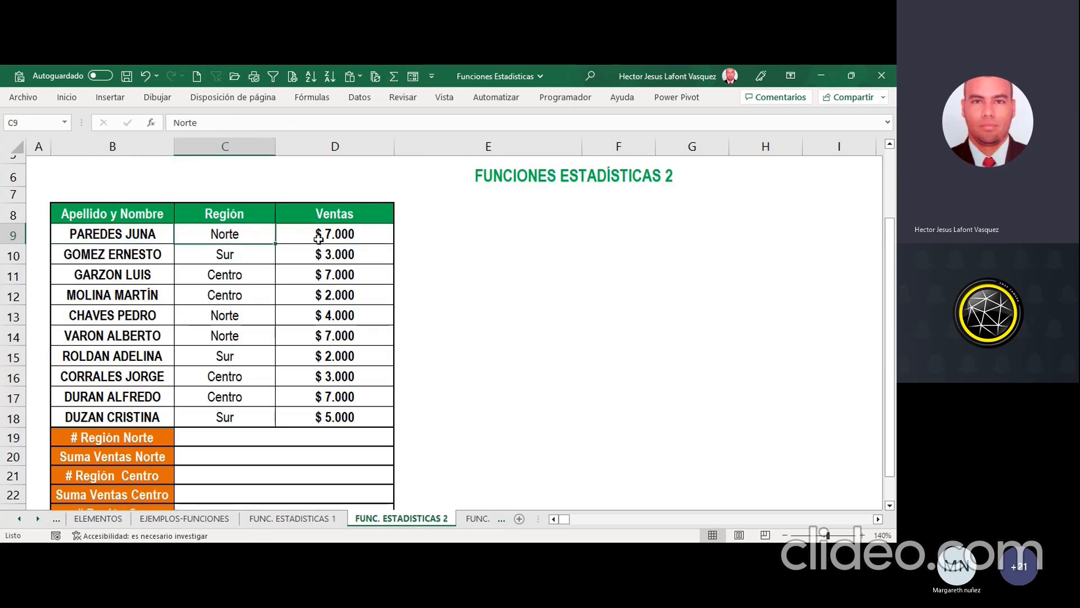
left_click(321, 235)
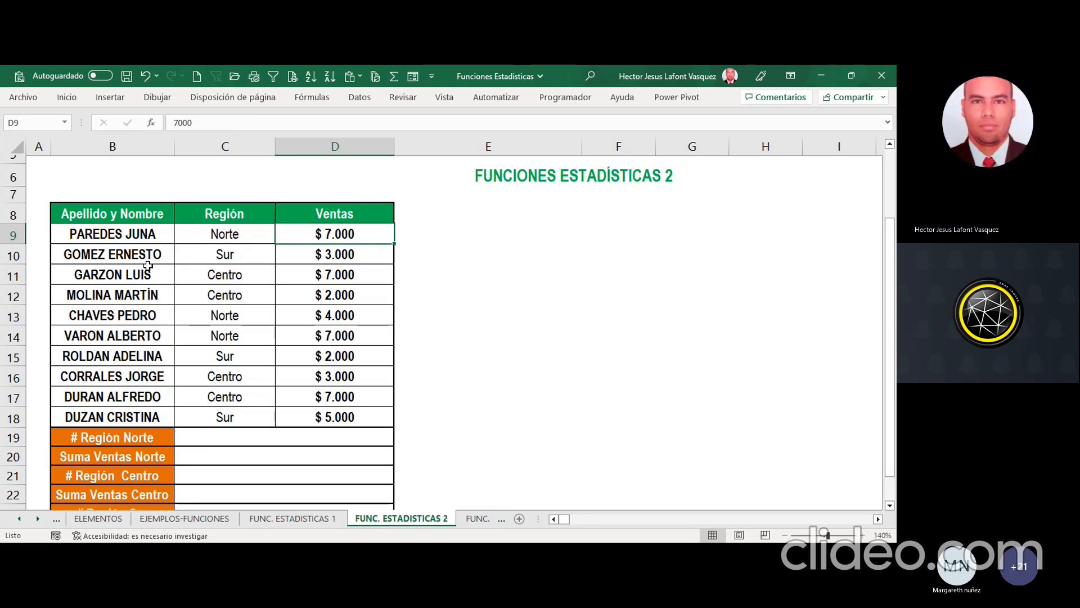
left_click(132, 257)
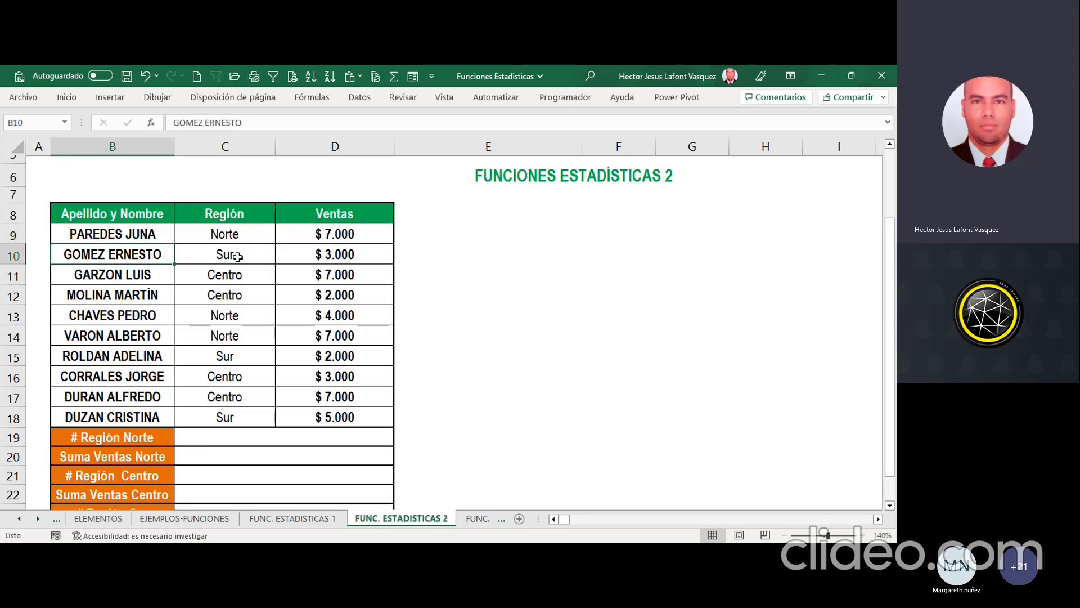
left_click(299, 256)
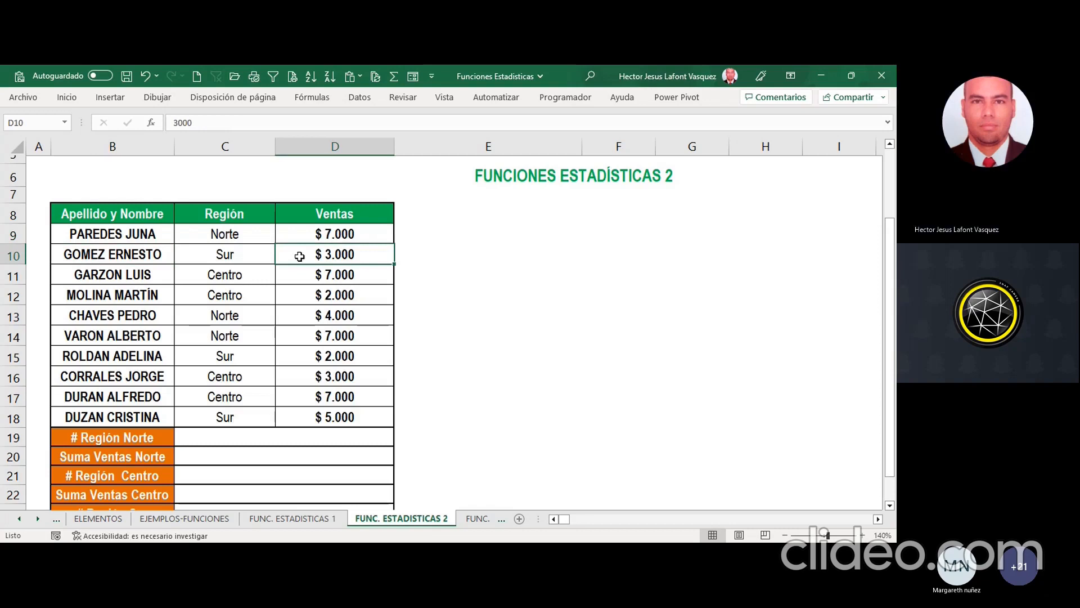
left_click(136, 274)
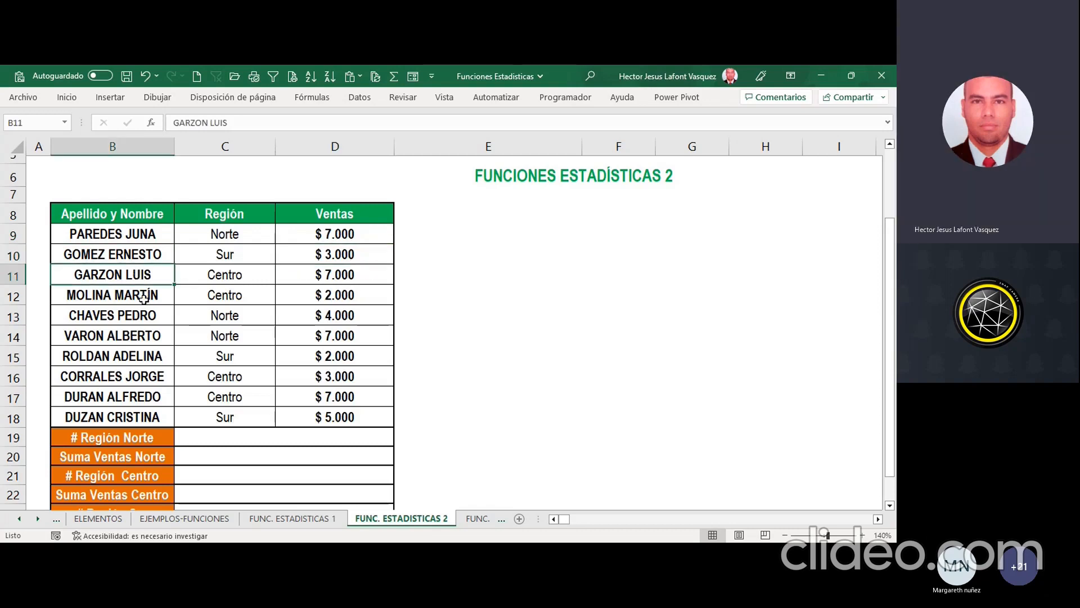
left_click(144, 297)
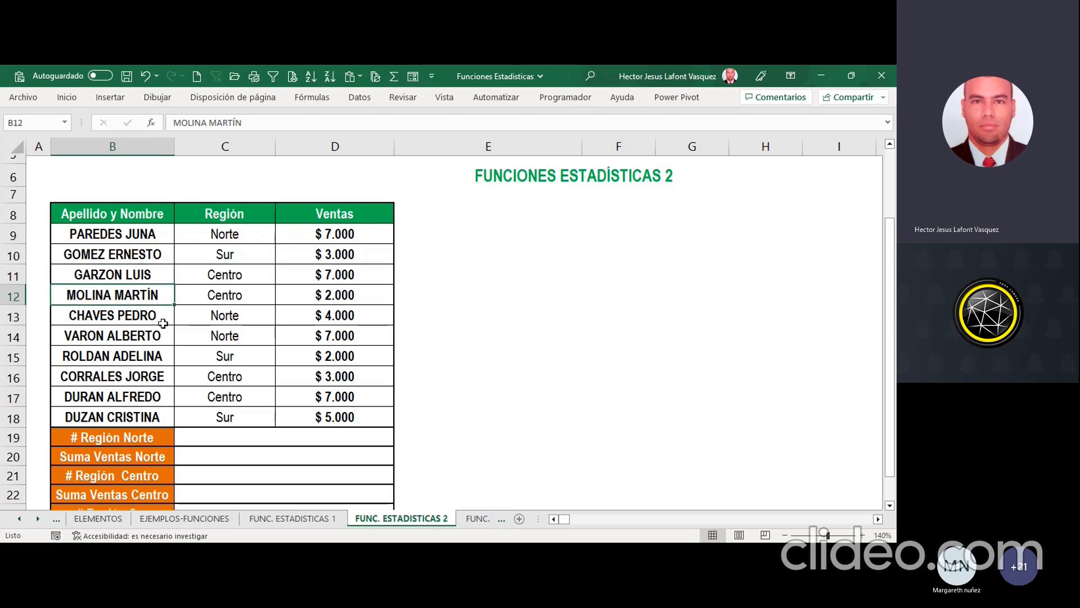
scroll(174, 319, "down", 1)
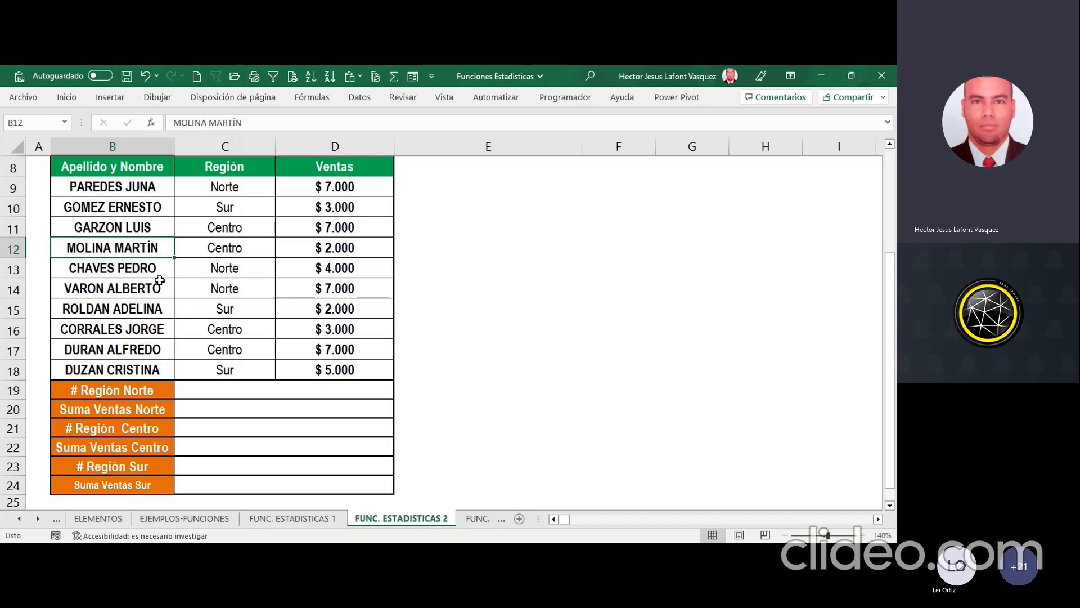
Step: Review the delivery date and chosen topic columns on the FUNC. ESTADISTICAS 1 sheet
left_click(322, 518)
scroll(397, 279, "up", 1)
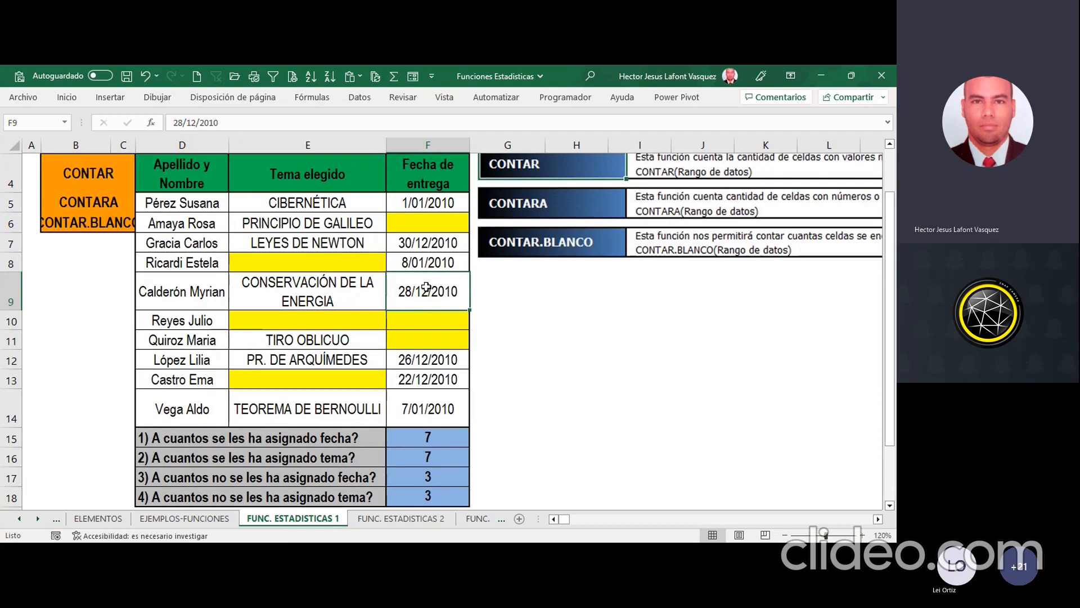
left_click(412, 206)
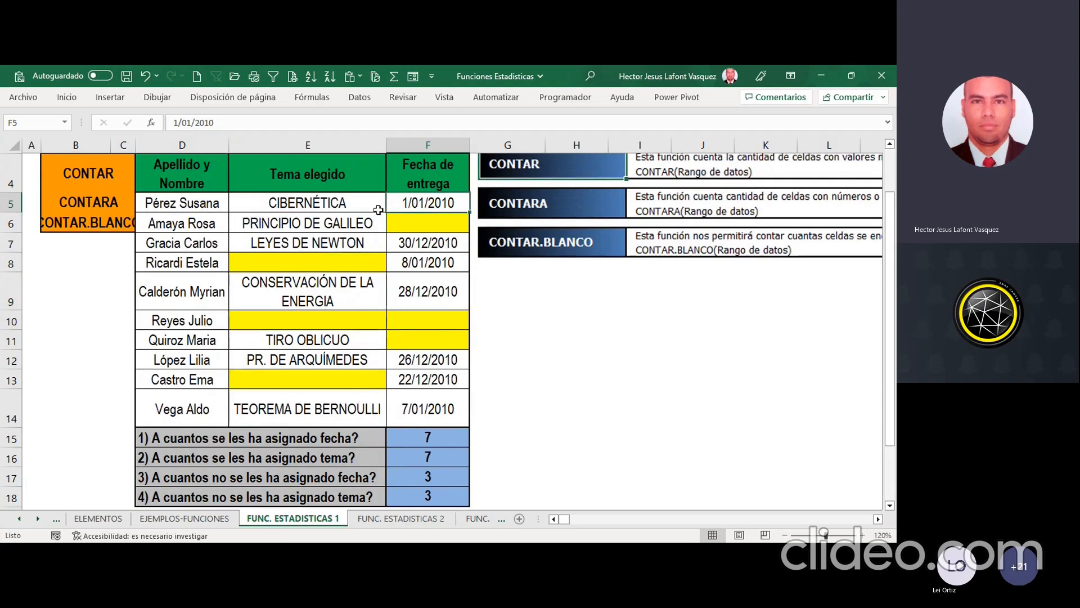
left_click(304, 213)
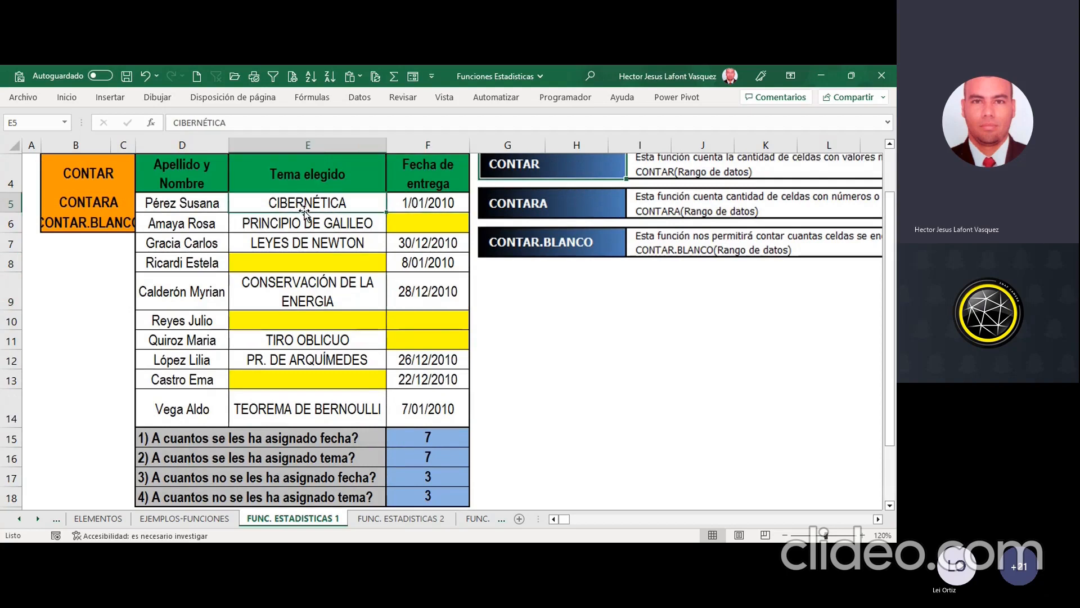
Step: On FUNC. ESTADISTICAS 2, start a CONTAR.SI function in C19 for # Región Norte and set its range argument to C9:C18
left_click(401, 518)
left_click(207, 395)
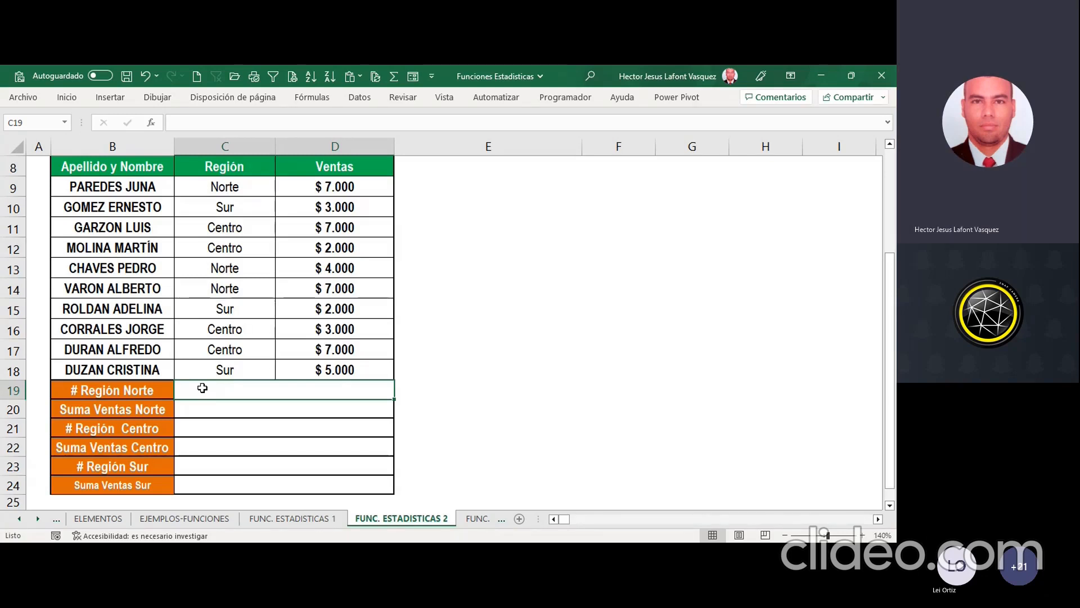
type("=CONTA")
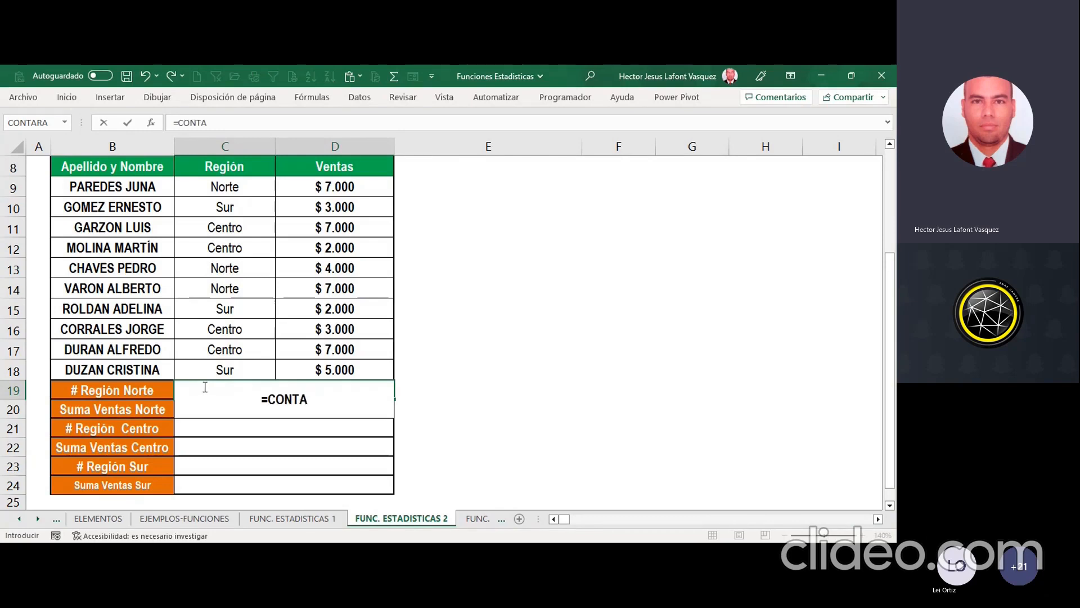
type("R.SI(")
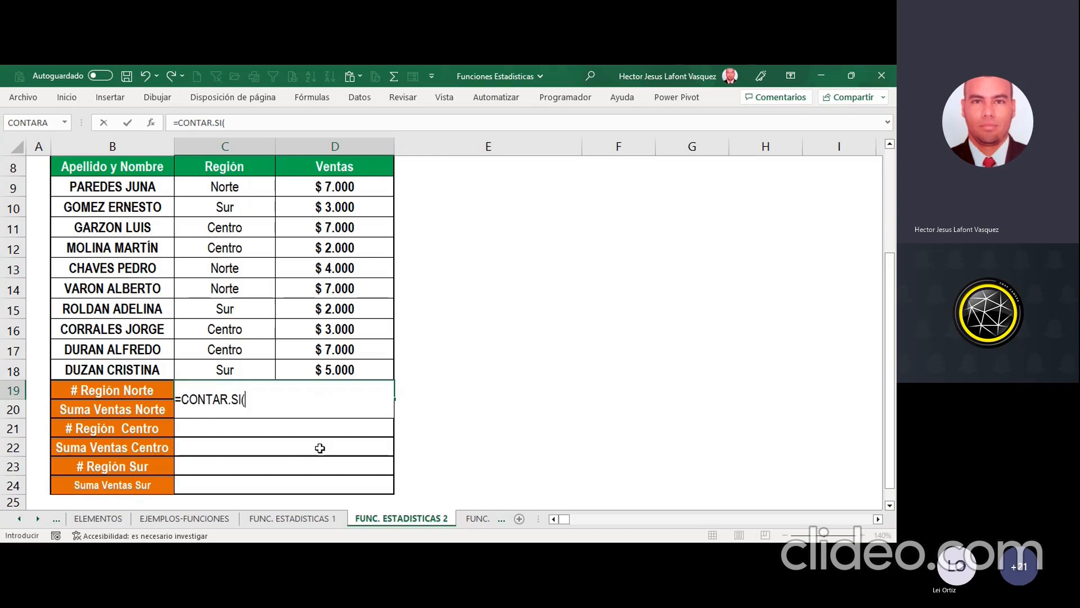
left_click(151, 124)
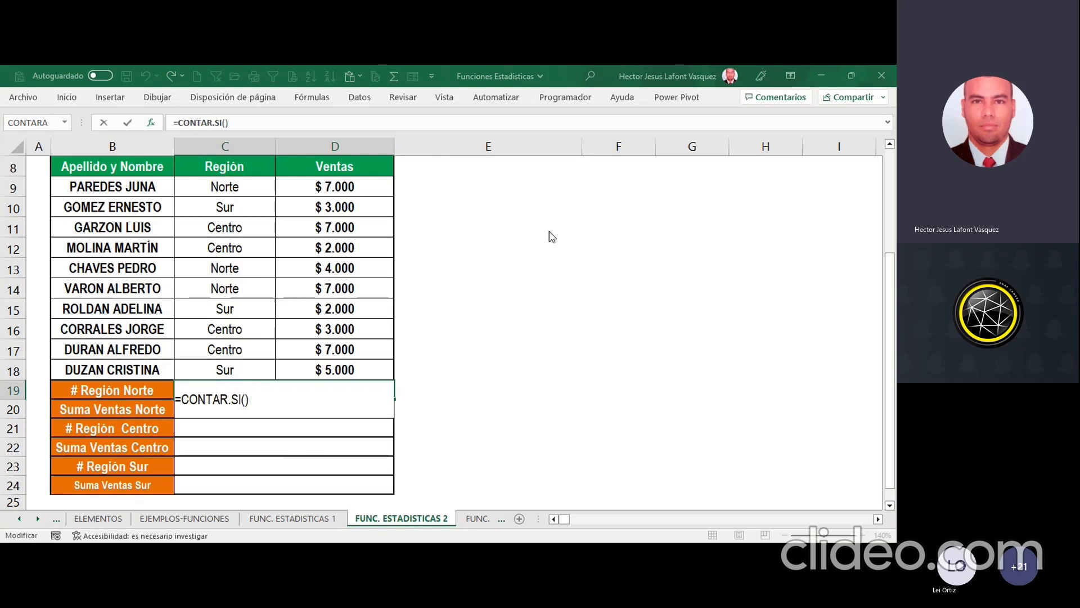
left_click(243, 187)
left_click_drag(244, 187, 257, 369)
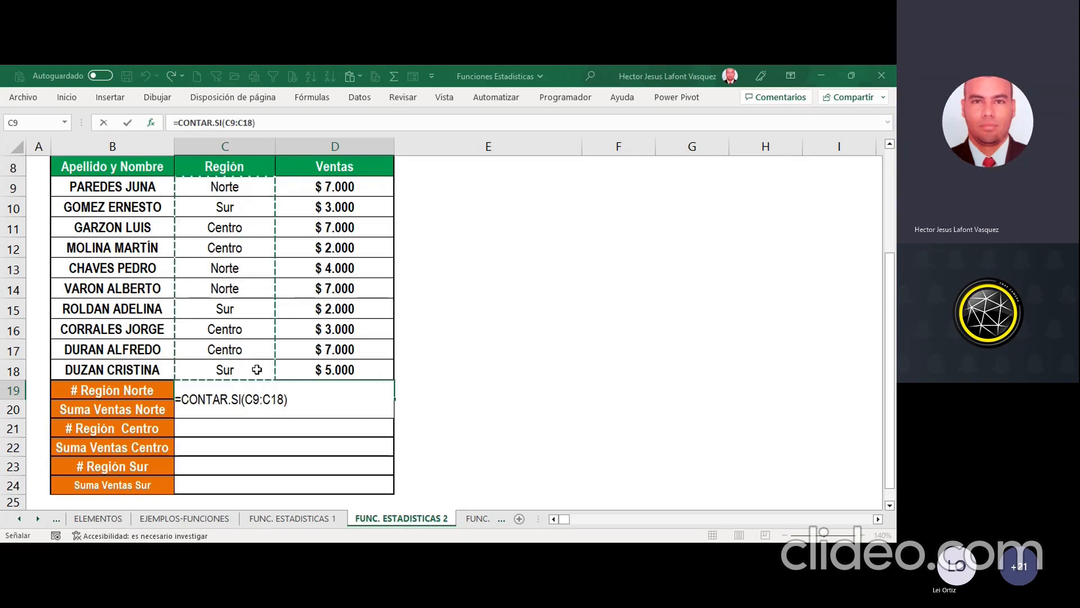
Step: Set the CONTAR.SI criterion in C19 to Norte and accept the function arguments
left_click(531, 238)
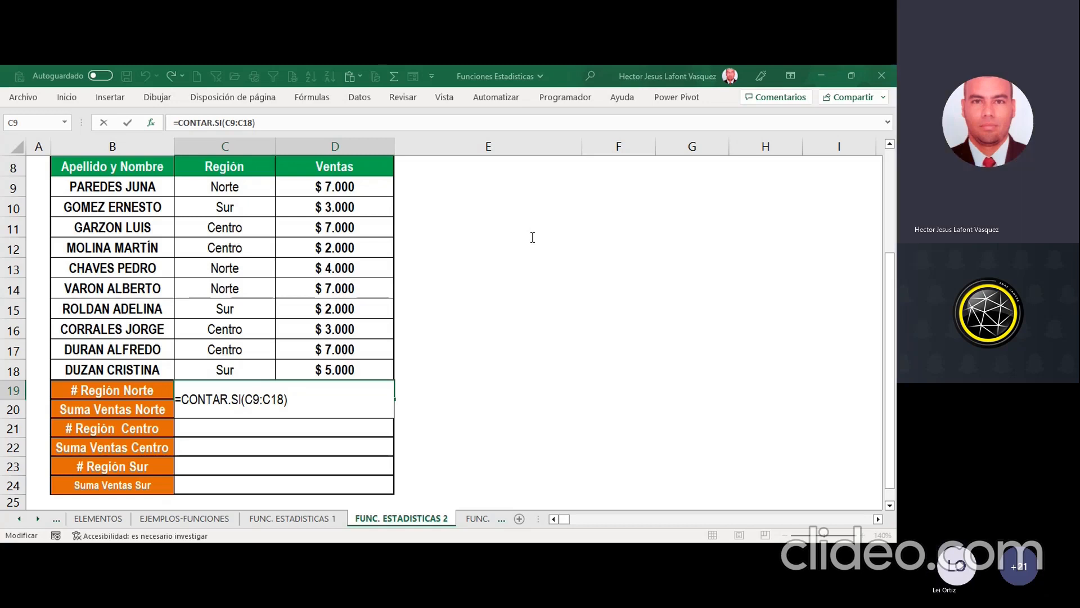
type(";nORT")
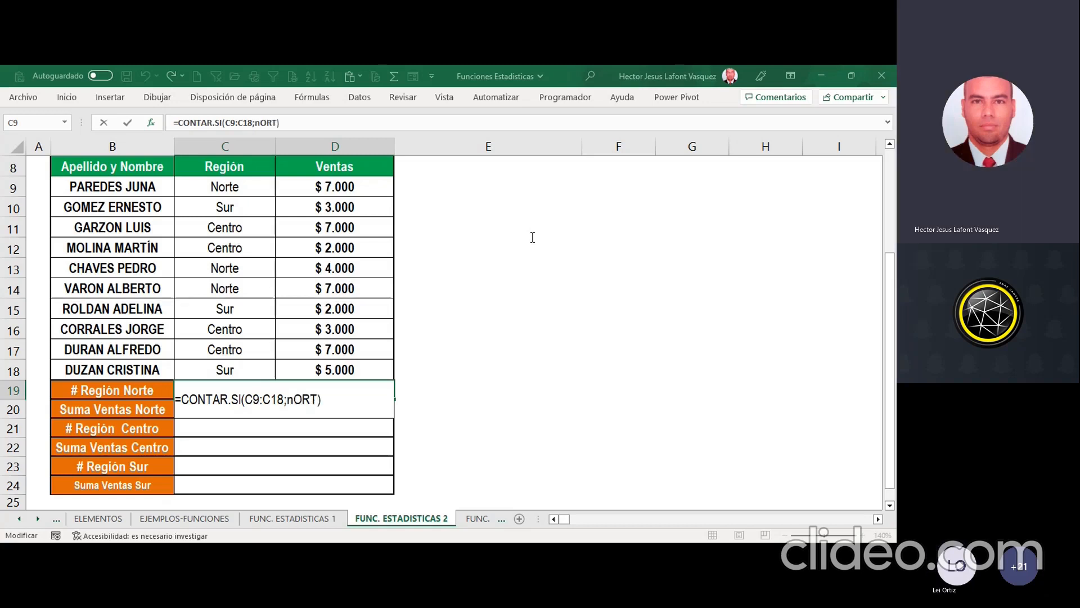
key("BackSpace")
key("BackSpace")
key("BackSpace")
key("BackSpace")
key("BackSpace")
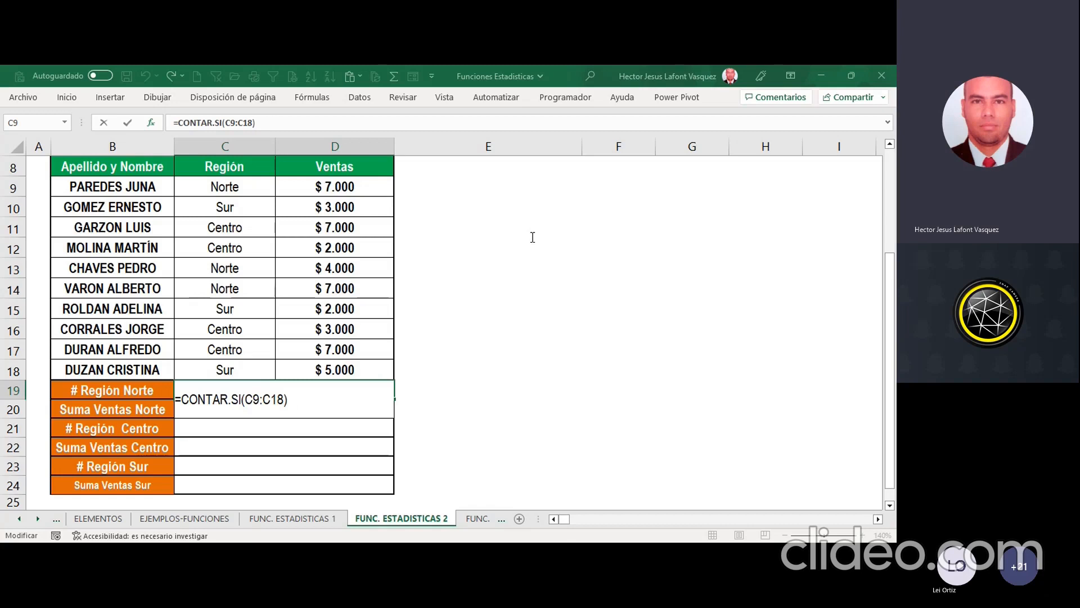
type(";Norte")
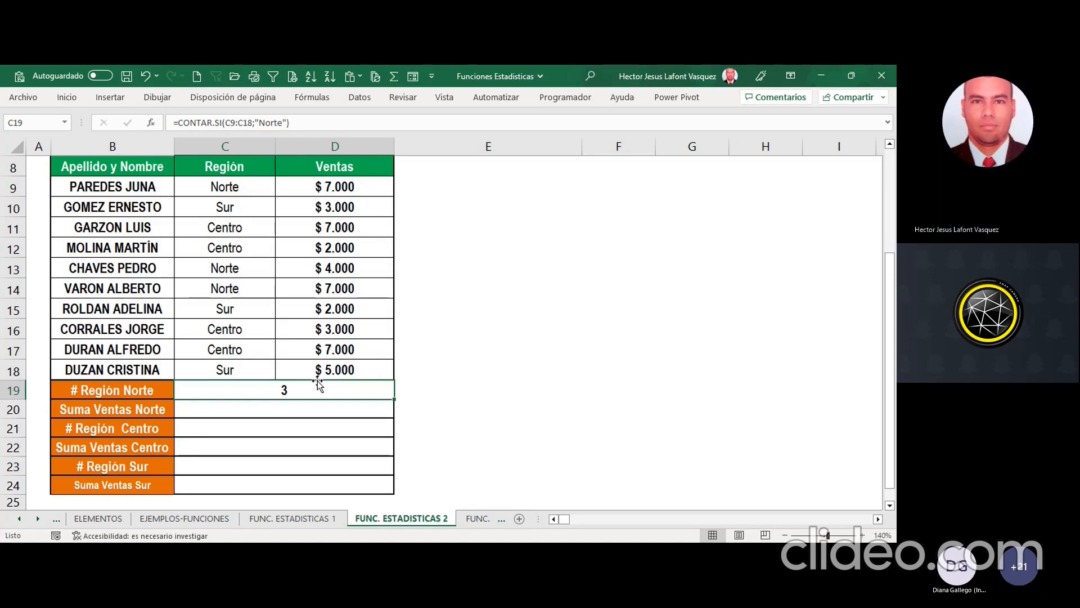
Step: Check the Norte entries in C9, C13 and C14 against the count in C19
left_click(245, 195)
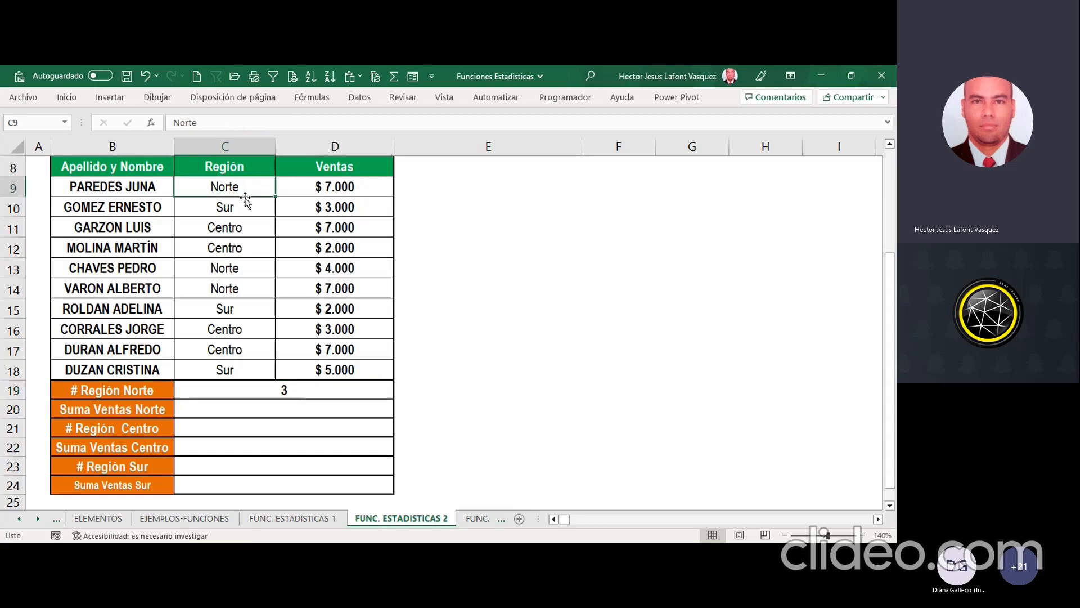
left_click(250, 268, "ctrl")
left_click(234, 289, "ctrl")
Step: Reopen the function arguments of C19, remove the criterion, and enter Norte as the criterion again
left_click(291, 396)
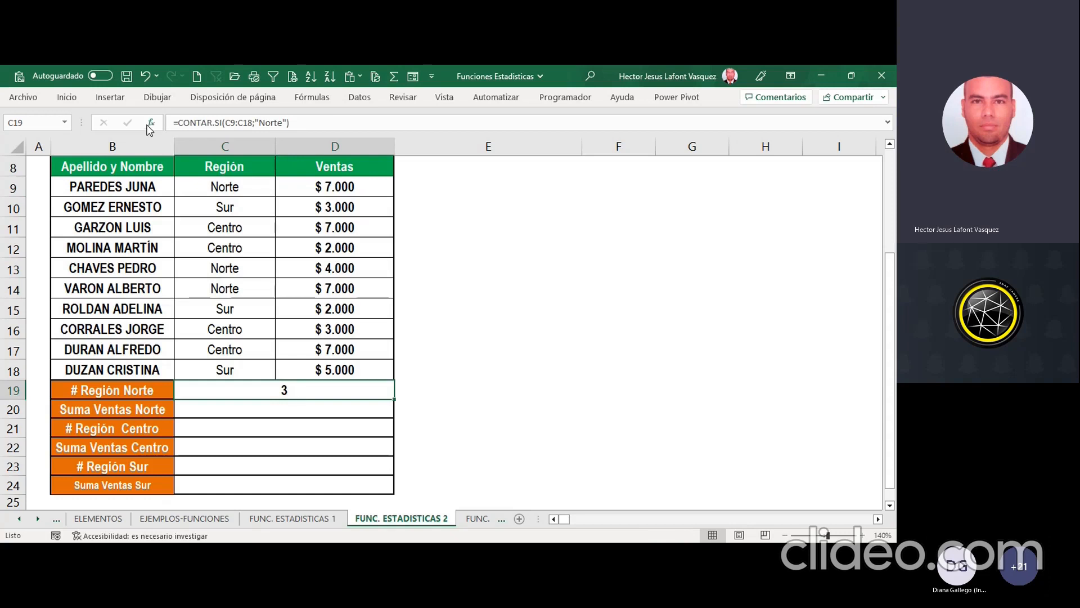
key("F2")
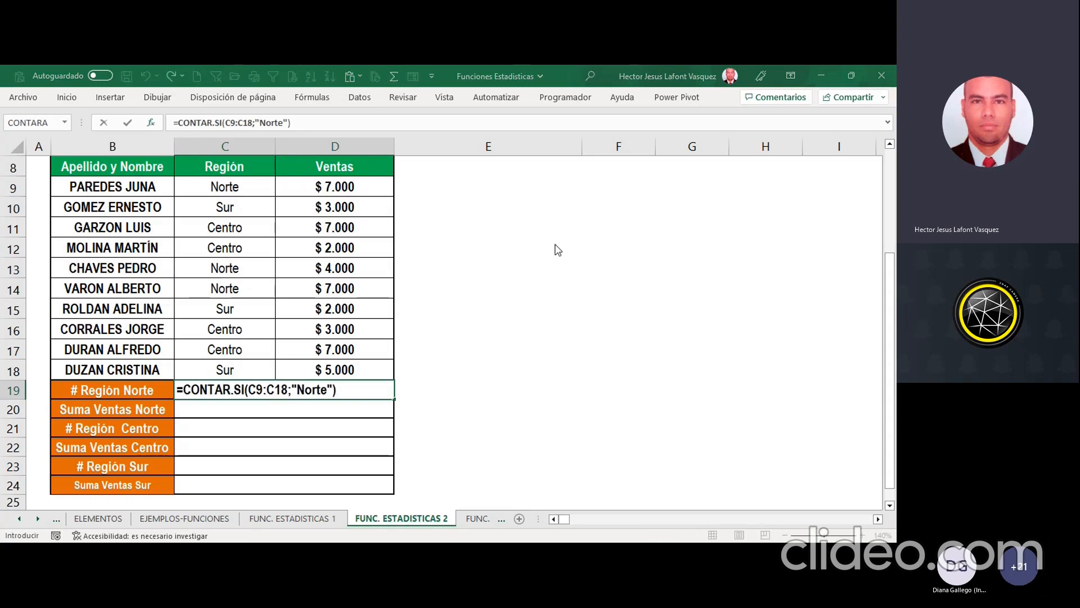
key("F2")
key("Left")
key("BackSpace")
key("BackSpace")
key("BackSpace")
key("BackSpace")
key("BackSpace")
key("BackSpace")
key("BackSpace")
key("BackSpace")
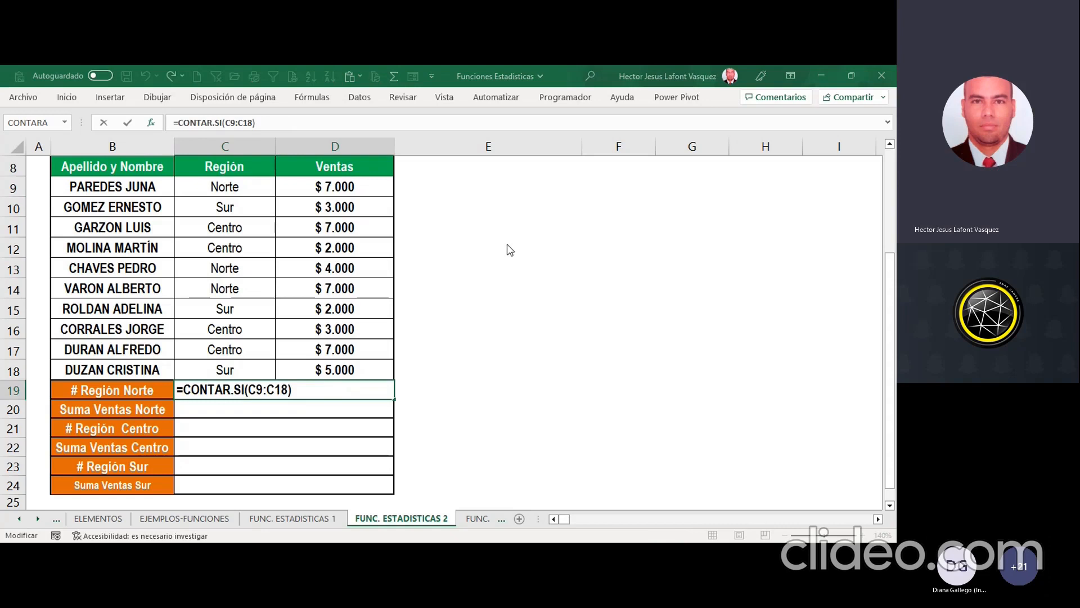
type(";Norte")
left_click(158, 97)
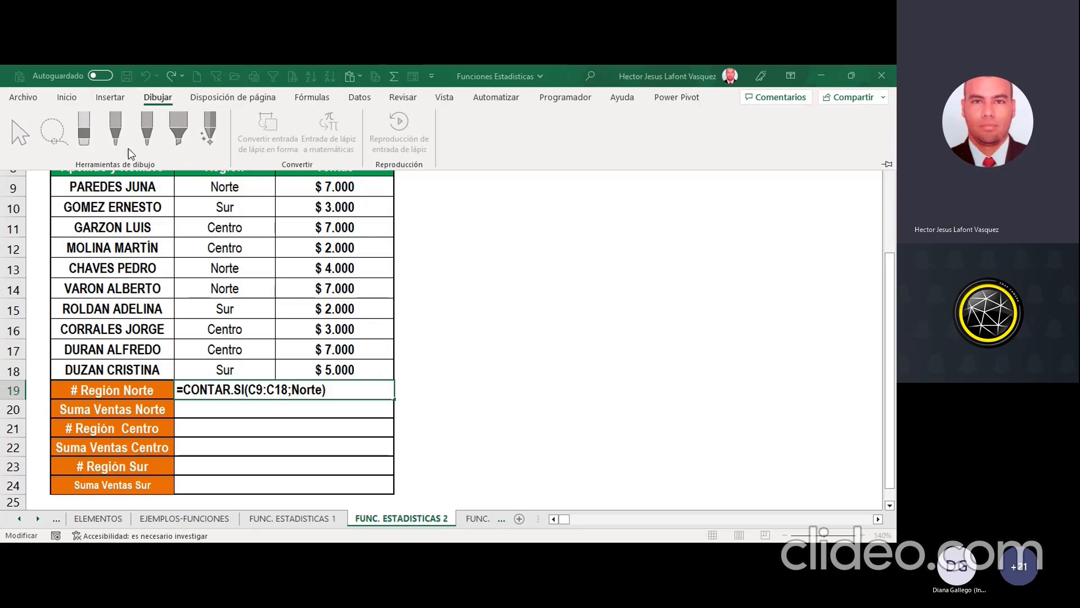
left_click(704, 265)
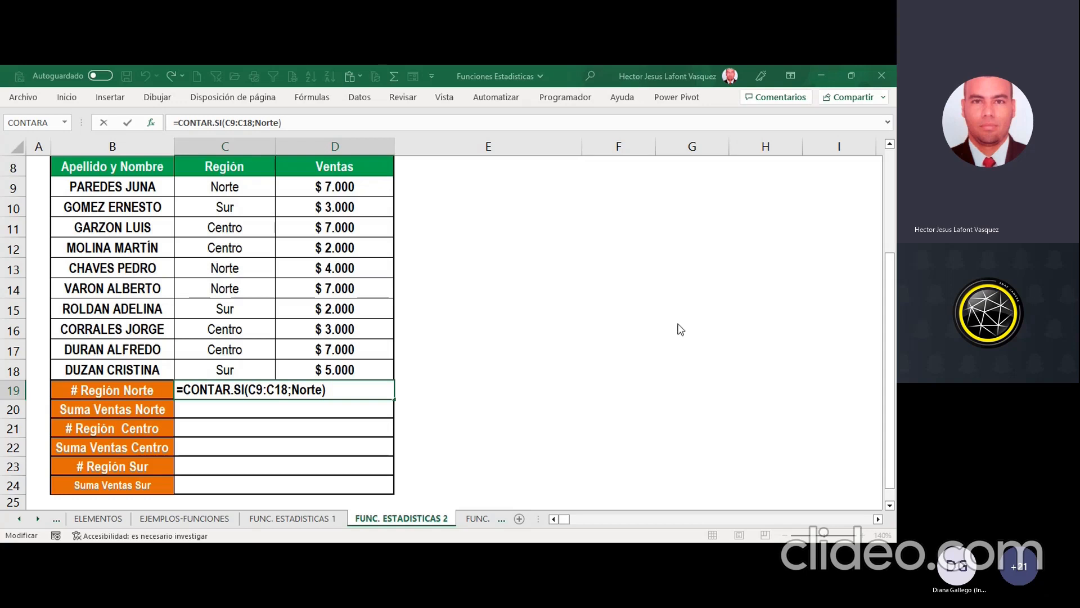
key("ctrl+Return")
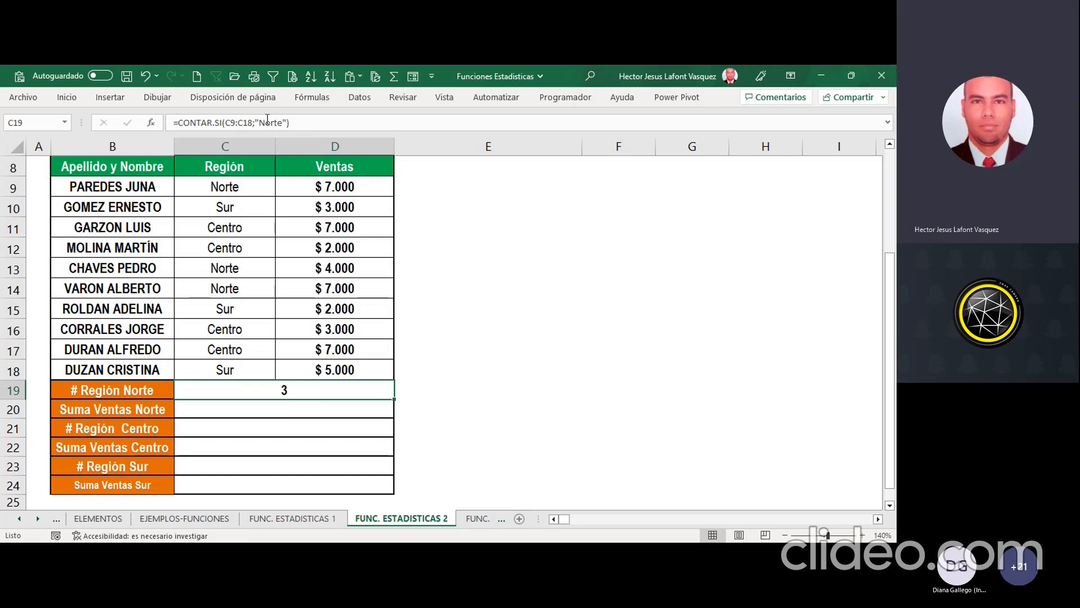
Step: Clear C19 and write the formula =contar.si(C9:C18;"Norte") directly in the cell
key("Delete")
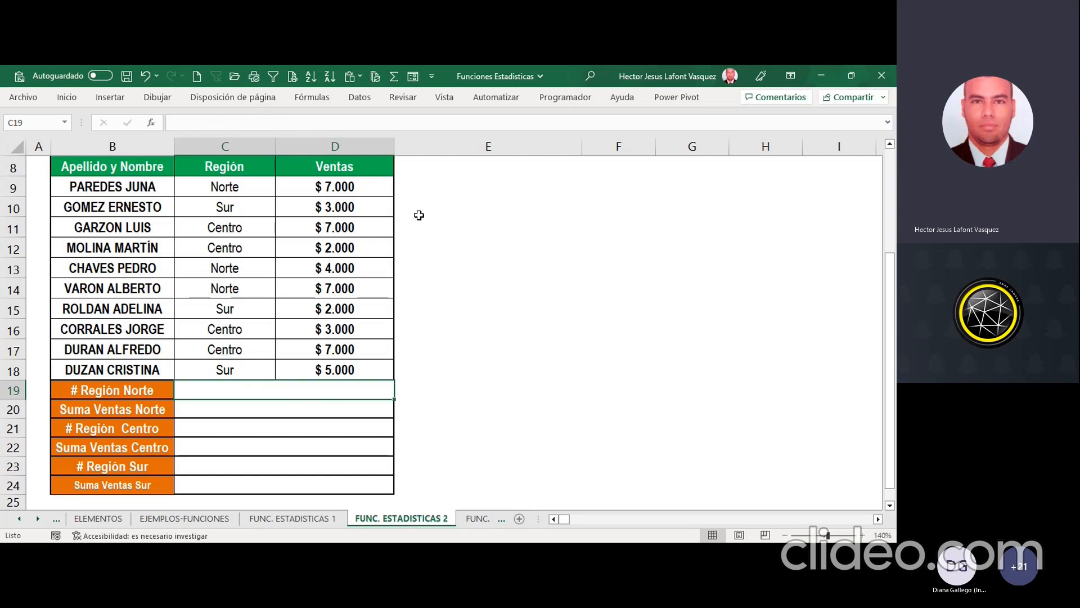
type("=")
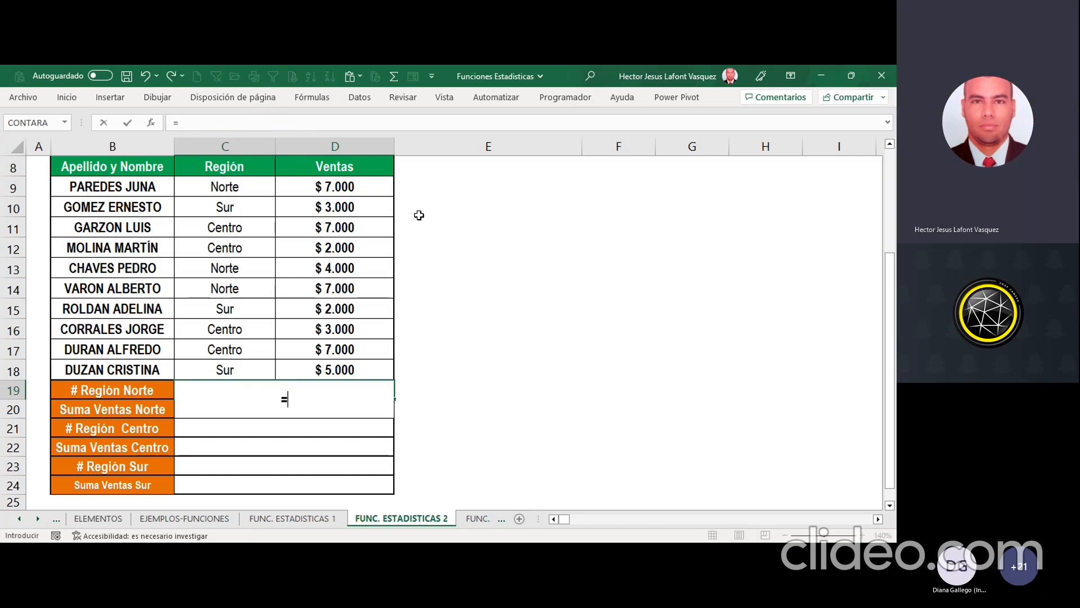
type("contar.si")
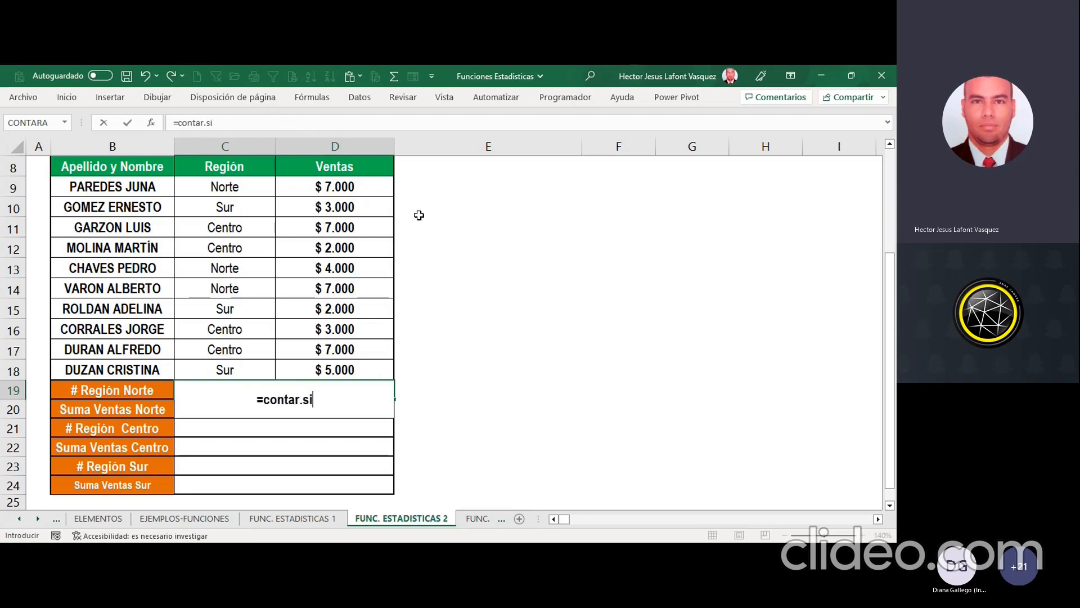
type("(")
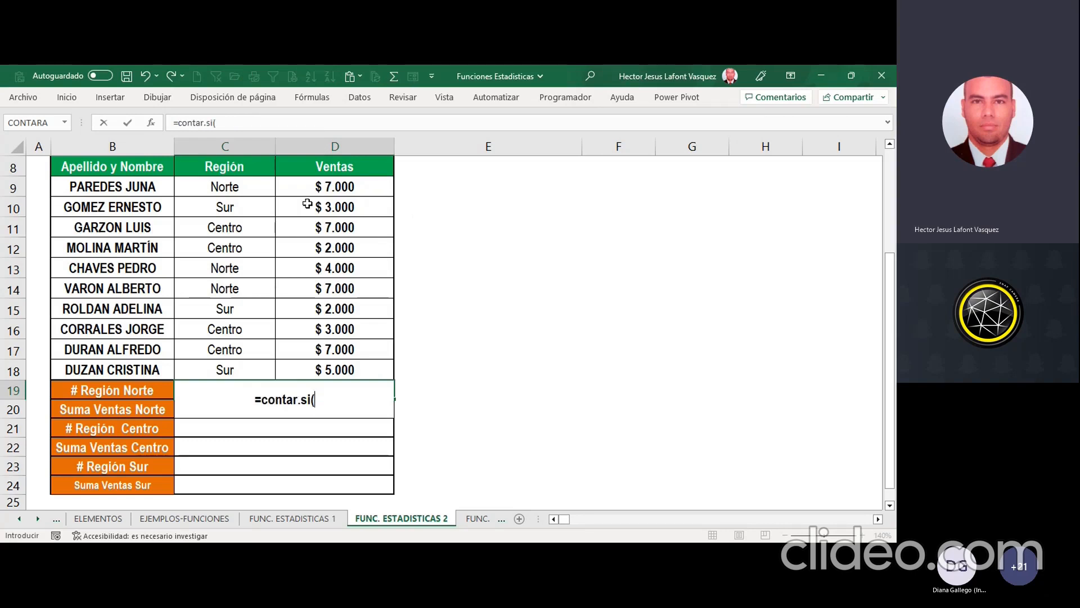
left_click_drag(224, 189, 223, 366)
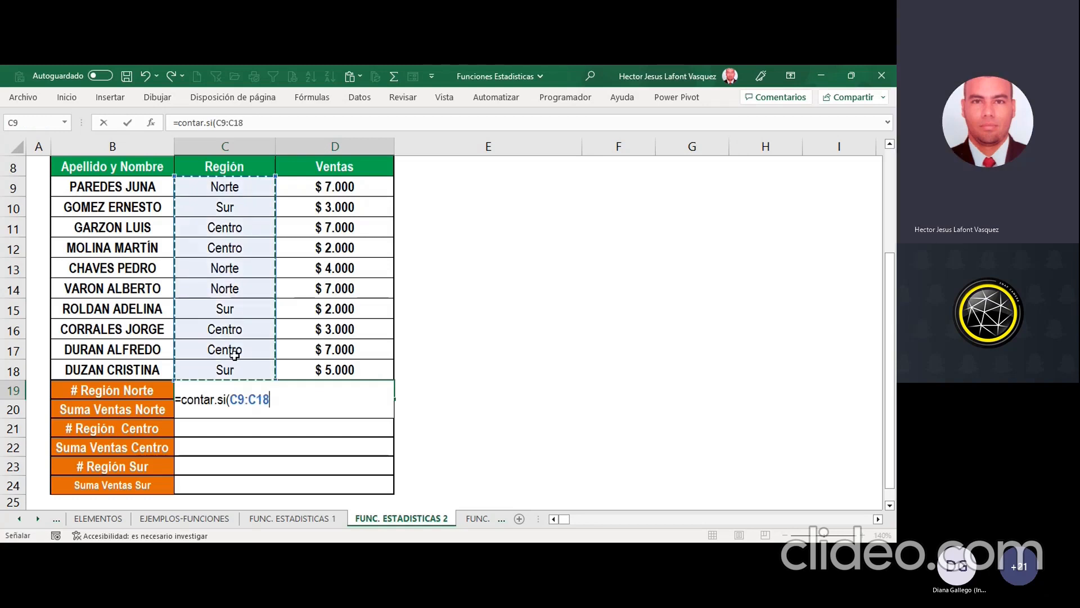
type(";\"")
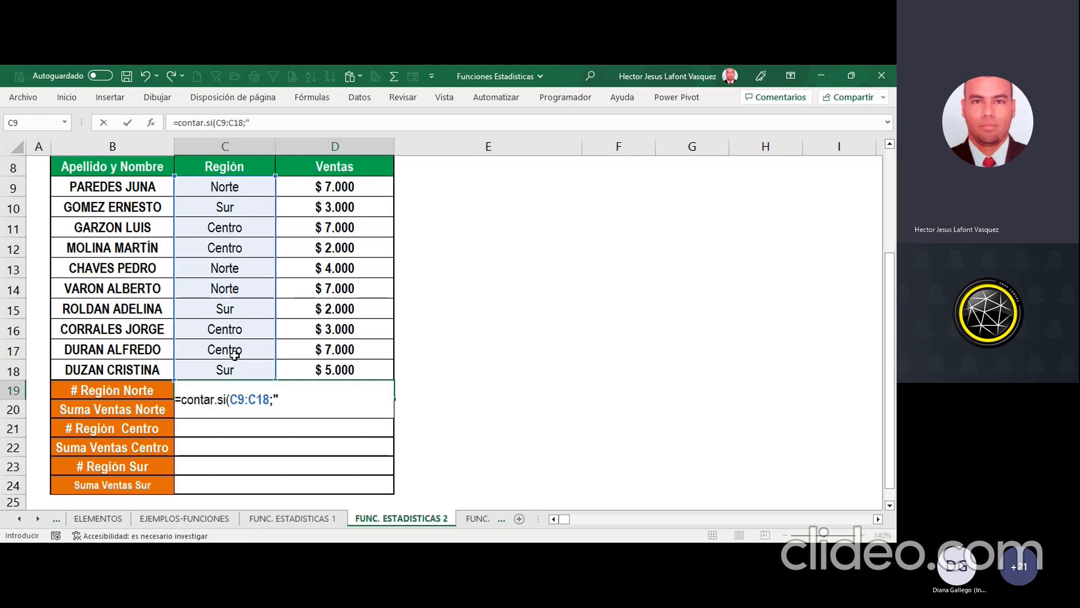
type("Norte\")")
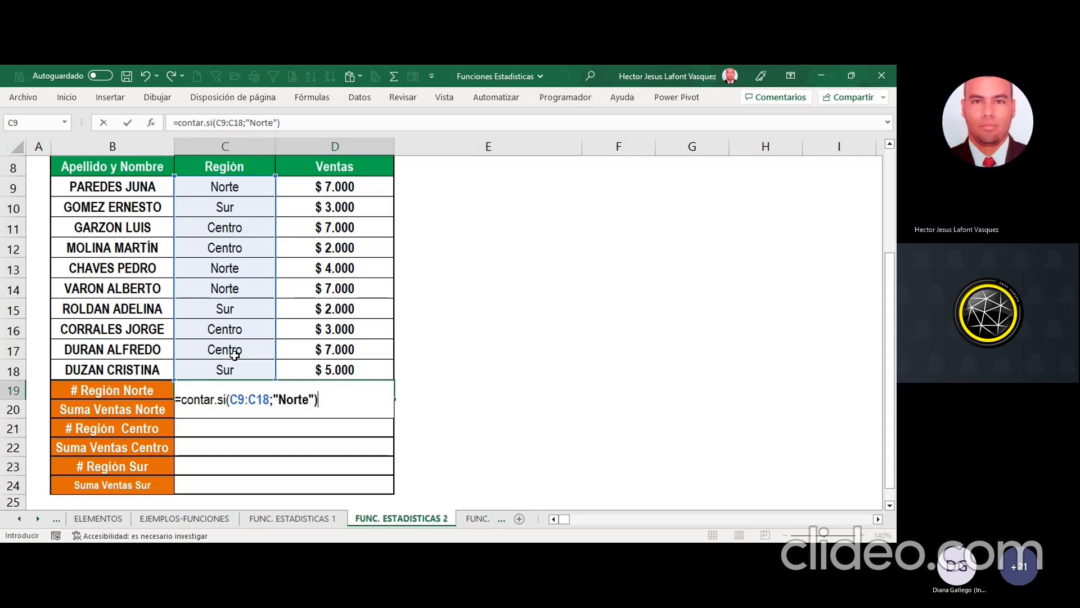
key("Return")
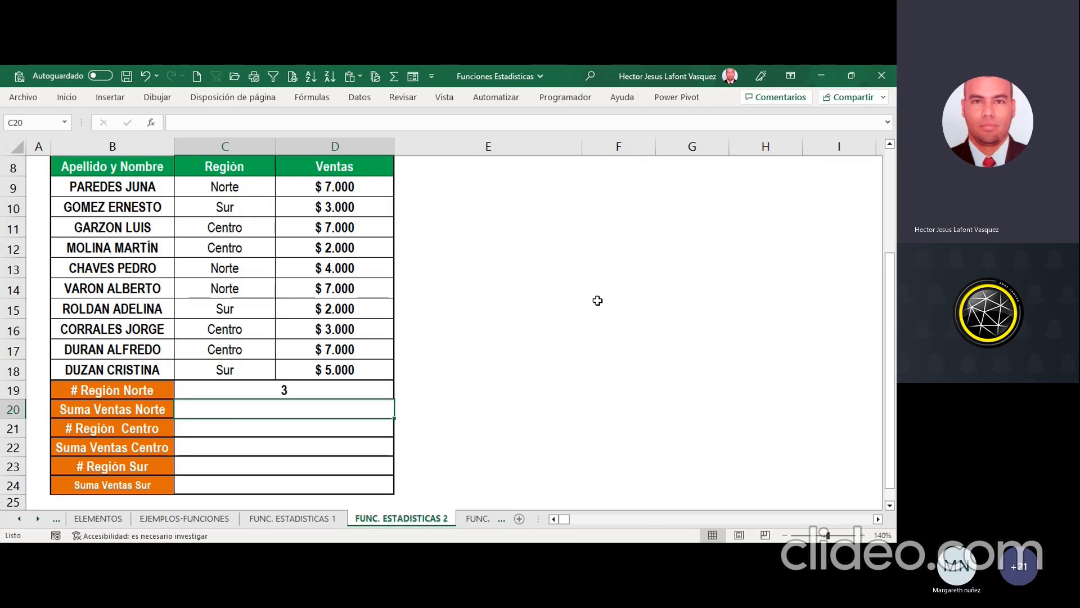
type("=")
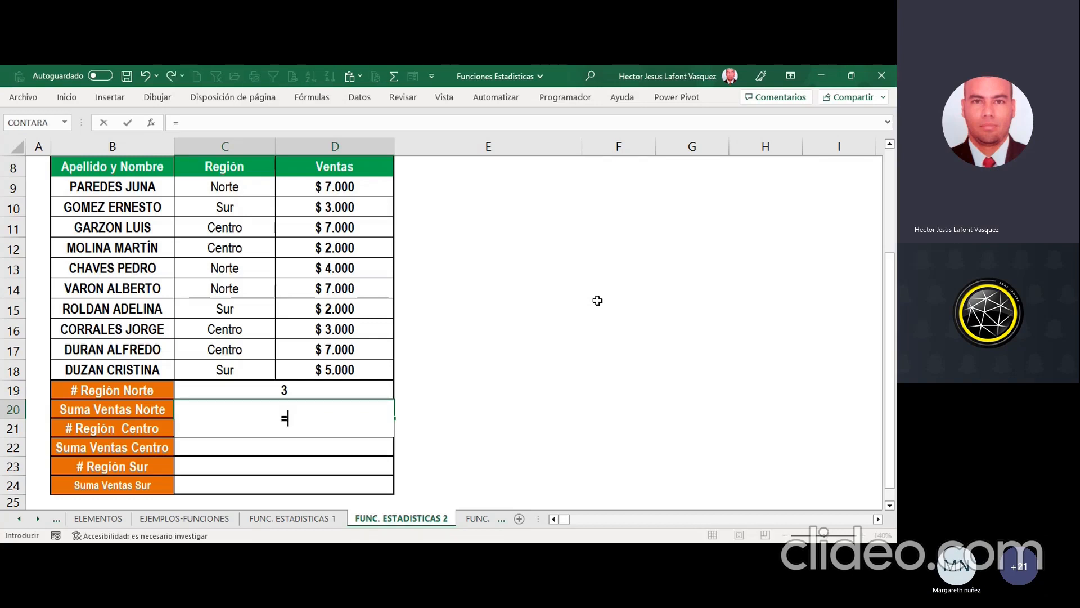
type("con")
key("Escape")
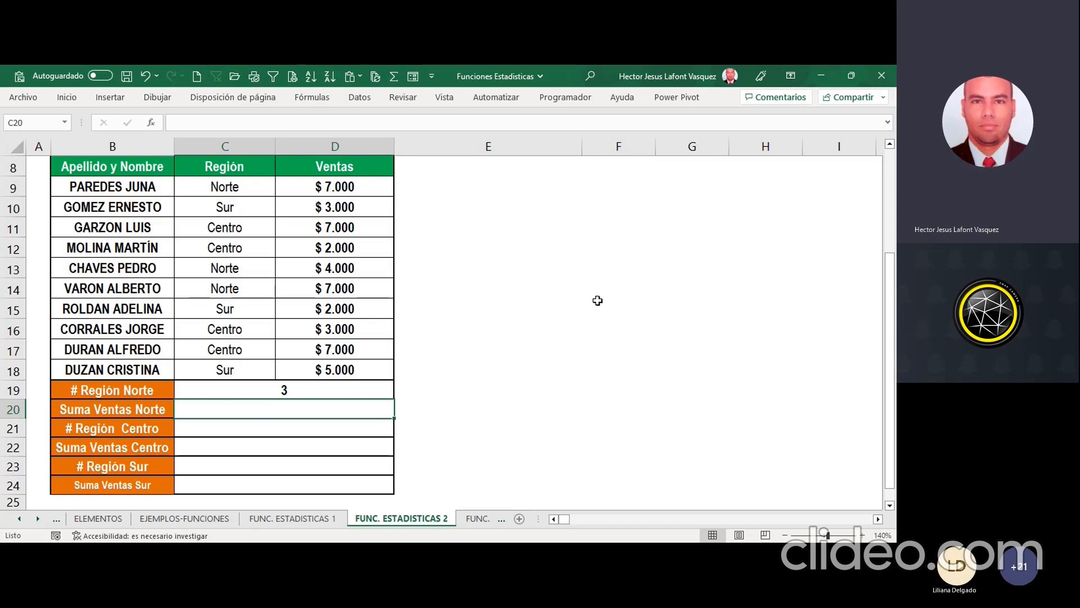
key("Down")
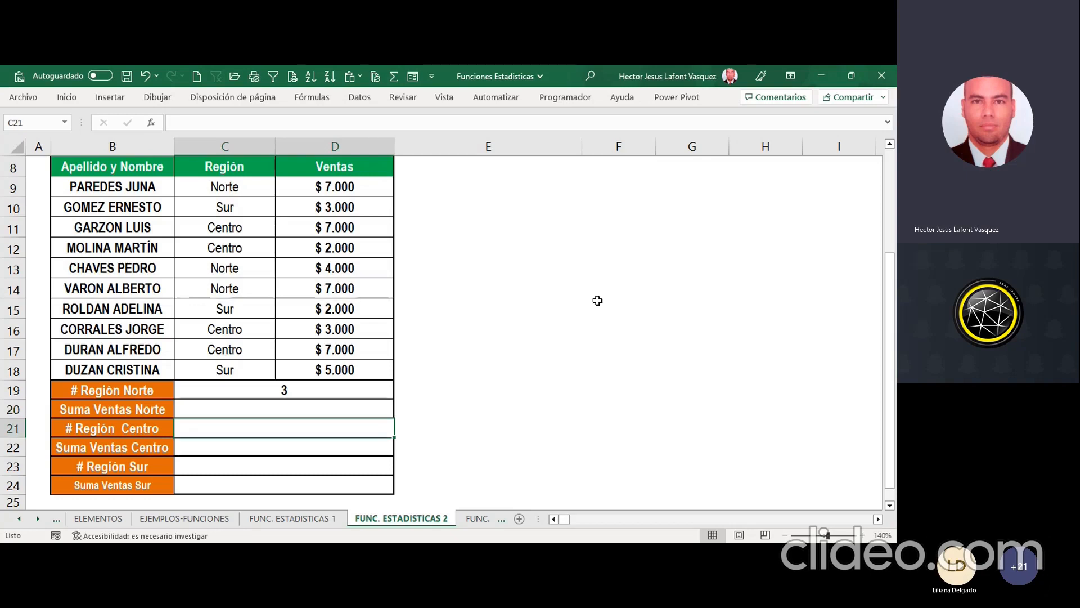
key("Up")
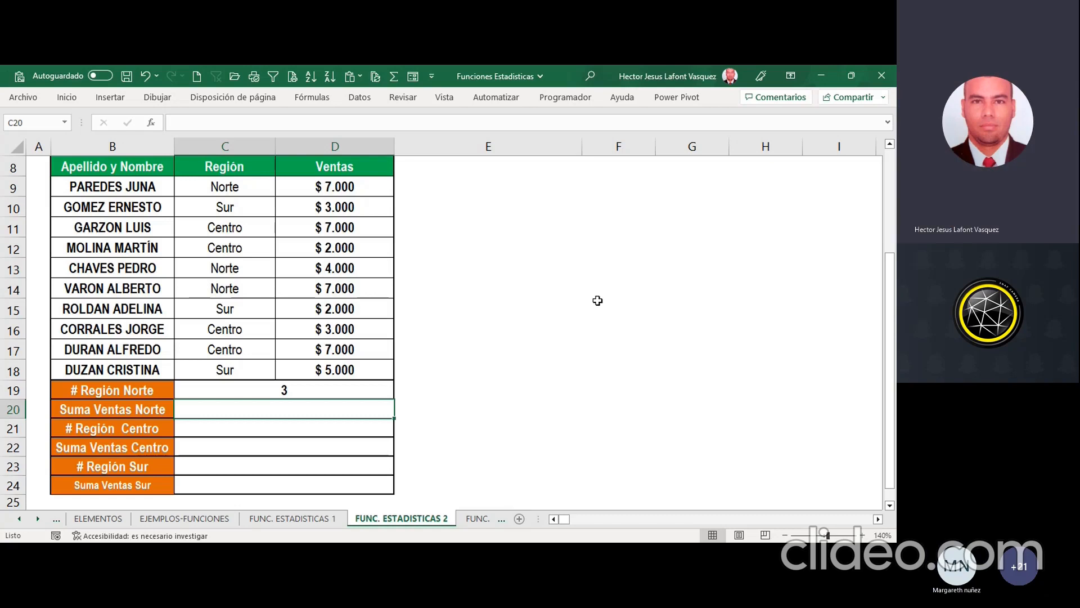
key("alt+Tab")
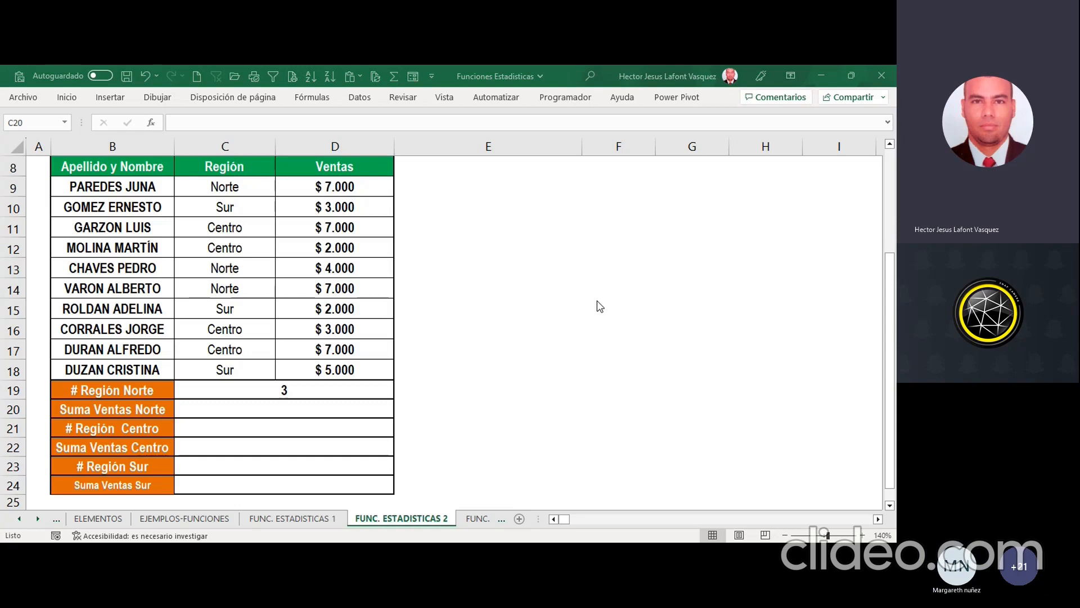
key("alt+Tab")
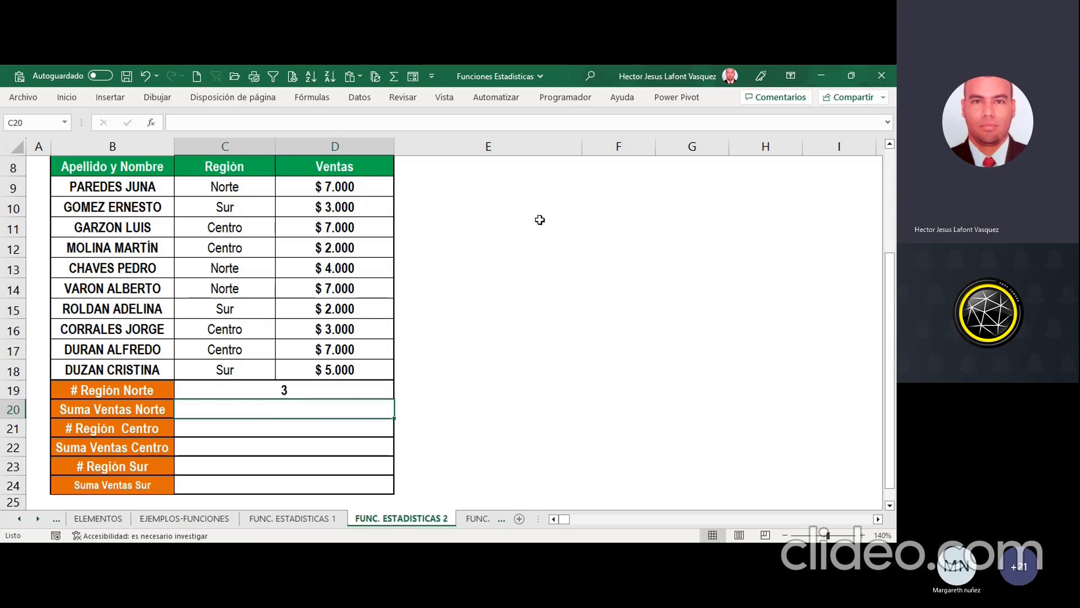
Step: Start a SUMAR.SI formula in C20, open its function arguments, and set the criteria range to C9:C18
left_click_drag(345, 185, 357, 354)
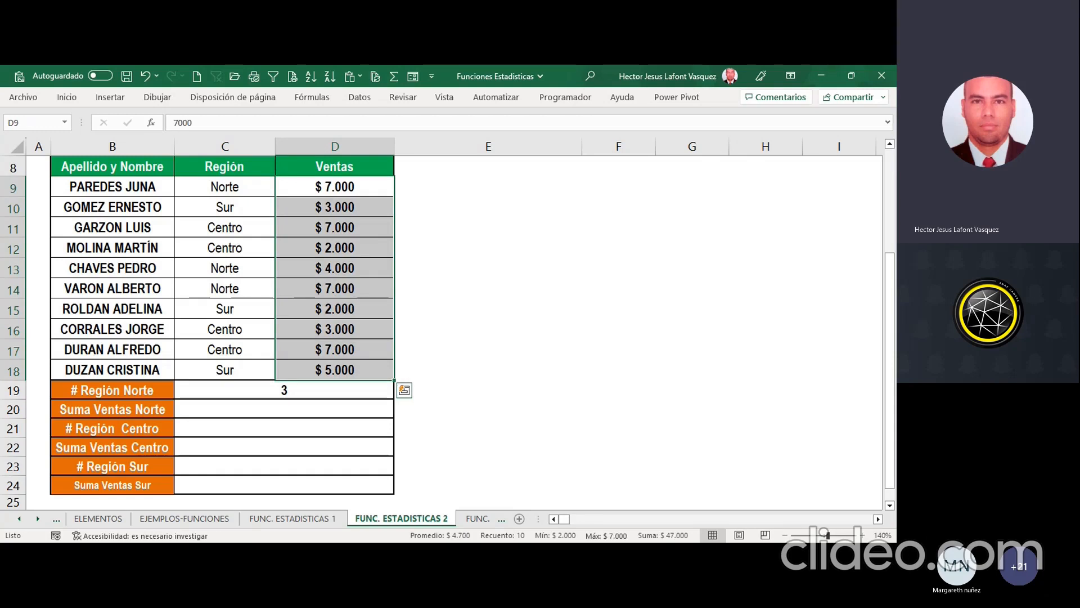
left_click(329, 412)
type("=")
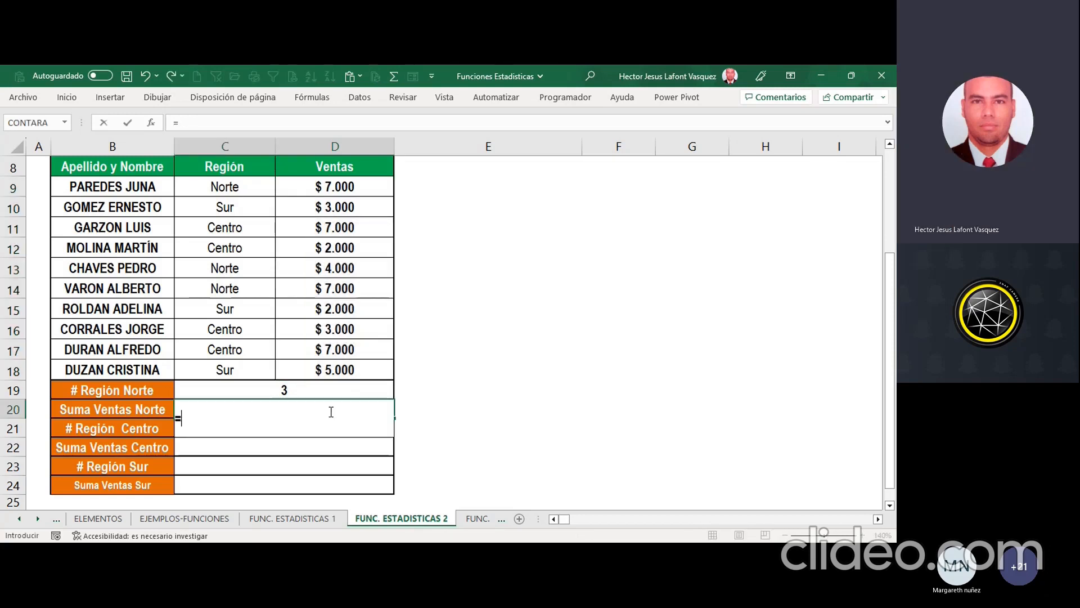
type("suma")
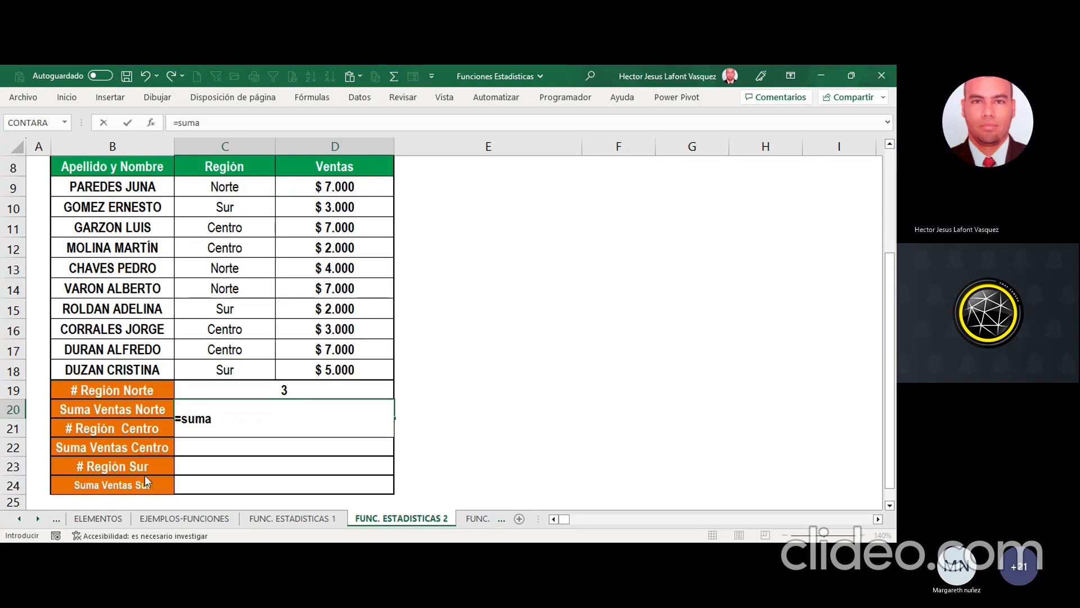
key("Tab")
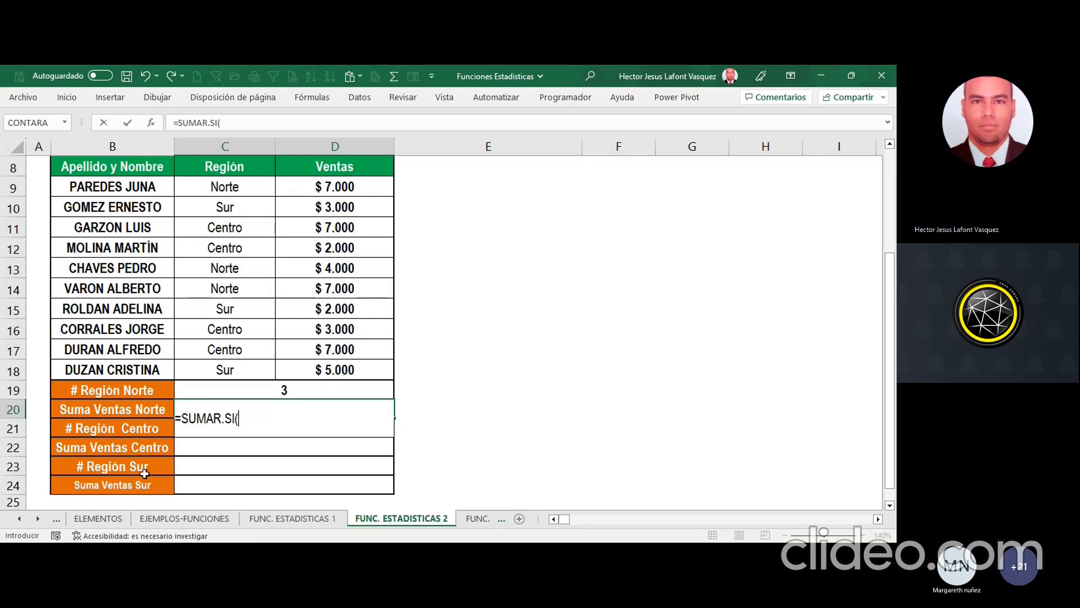
left_click(153, 123)
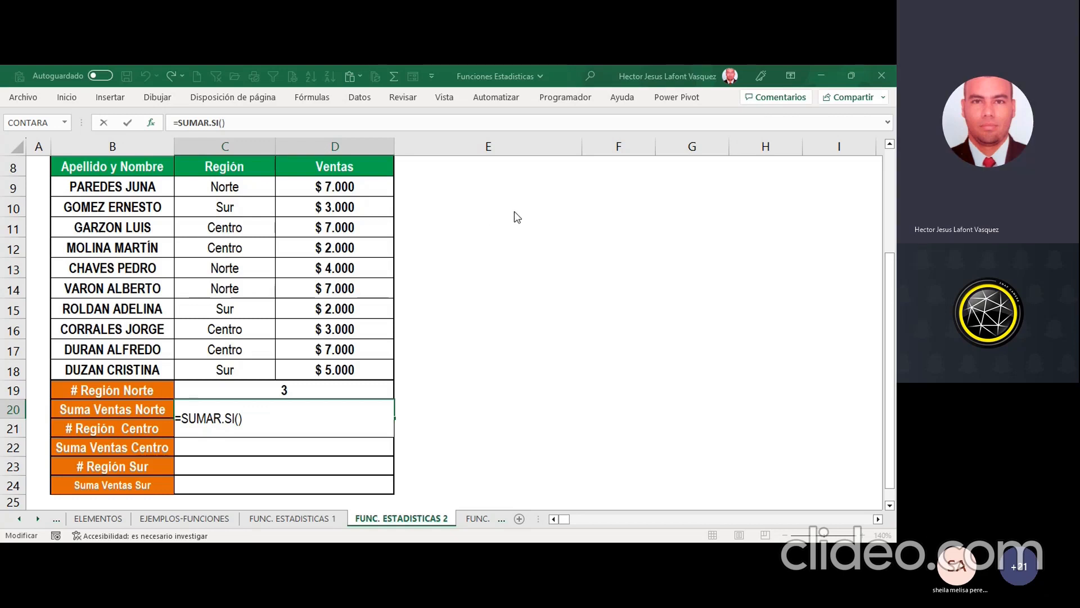
left_click_drag(230, 190, 242, 368)
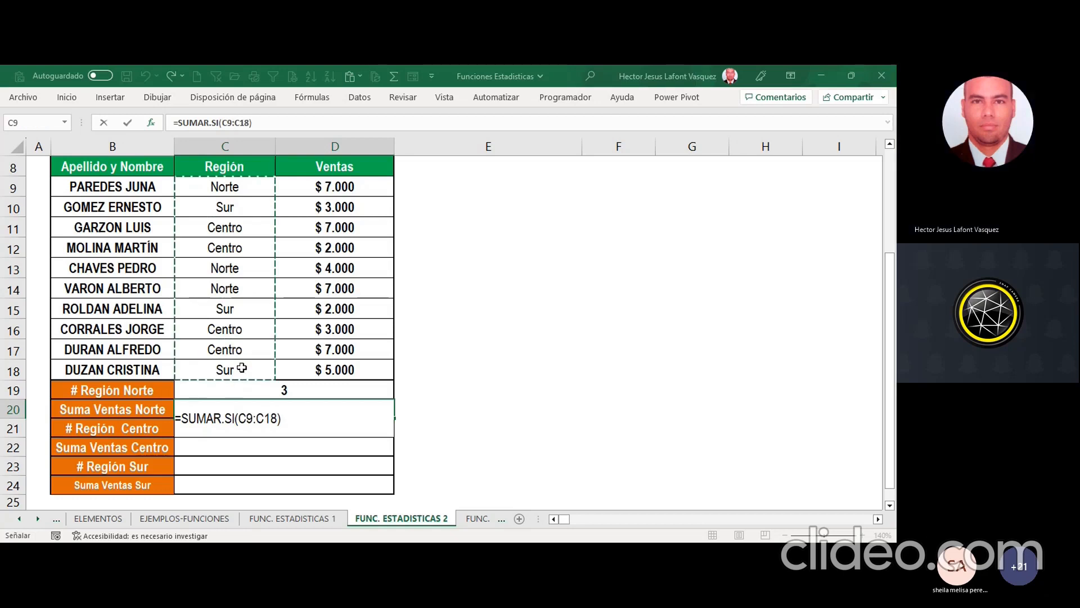
Step: Set the SUMAR.SI criterion in C20 to Norte
left_click(518, 235)
type(";Norte")
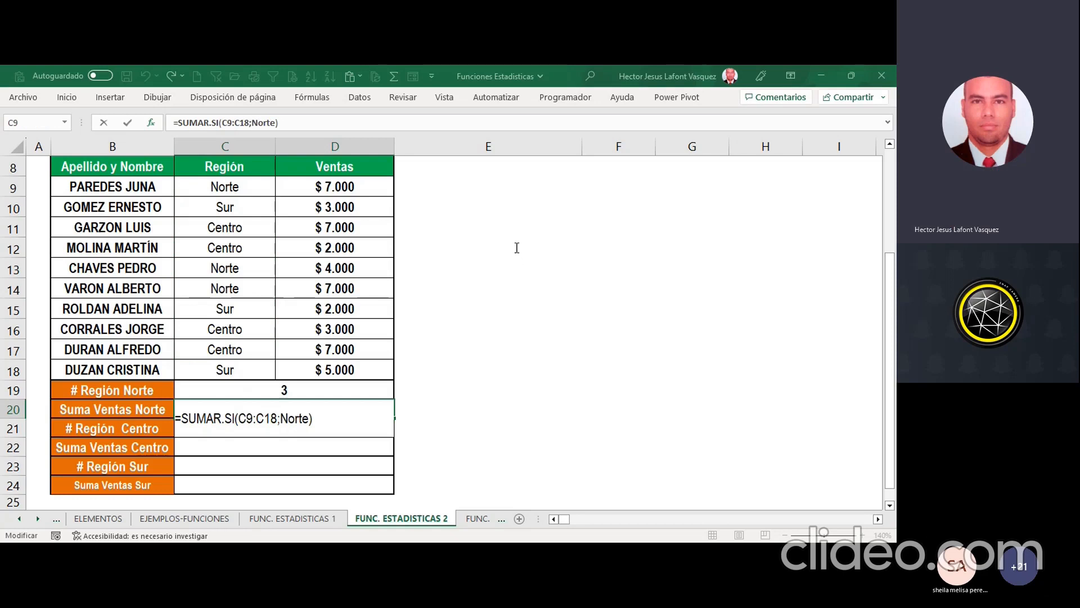
left_click(517, 248)
key("BackSpace")
key("BackSpace")
key("BackSpace")
key("BackSpace")
key("BackSpace")
key("BackSpace")
key("BackSpace")
type("Norte")
key("Tab")
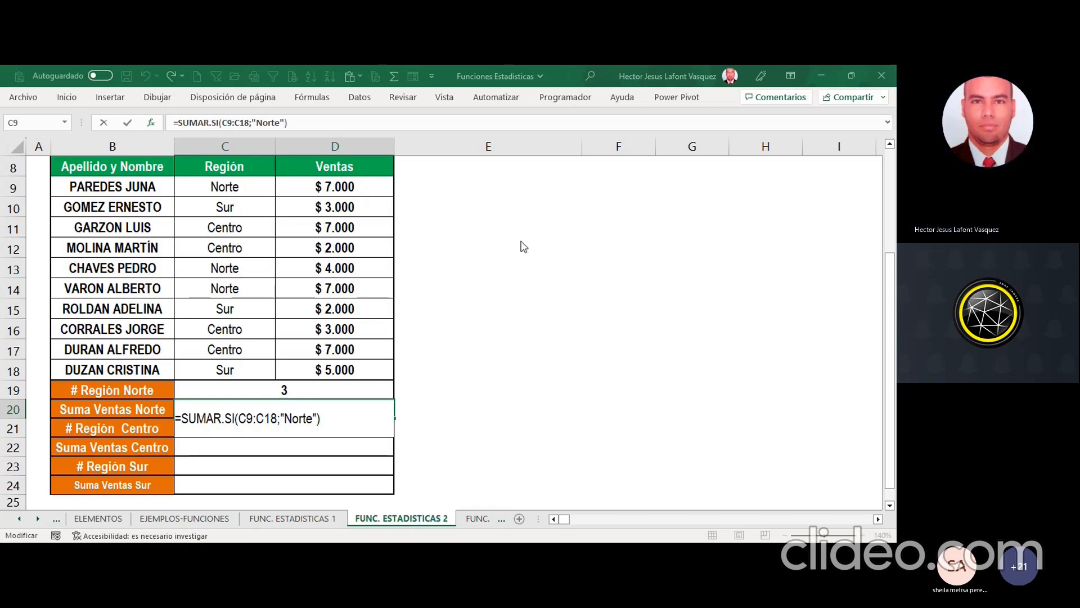
Step: Set the sum range to D9:D18, accept the SUMAR.SI formula in C20, and format the cell as currency
type(";")
left_click_drag(360, 188, 352, 368)
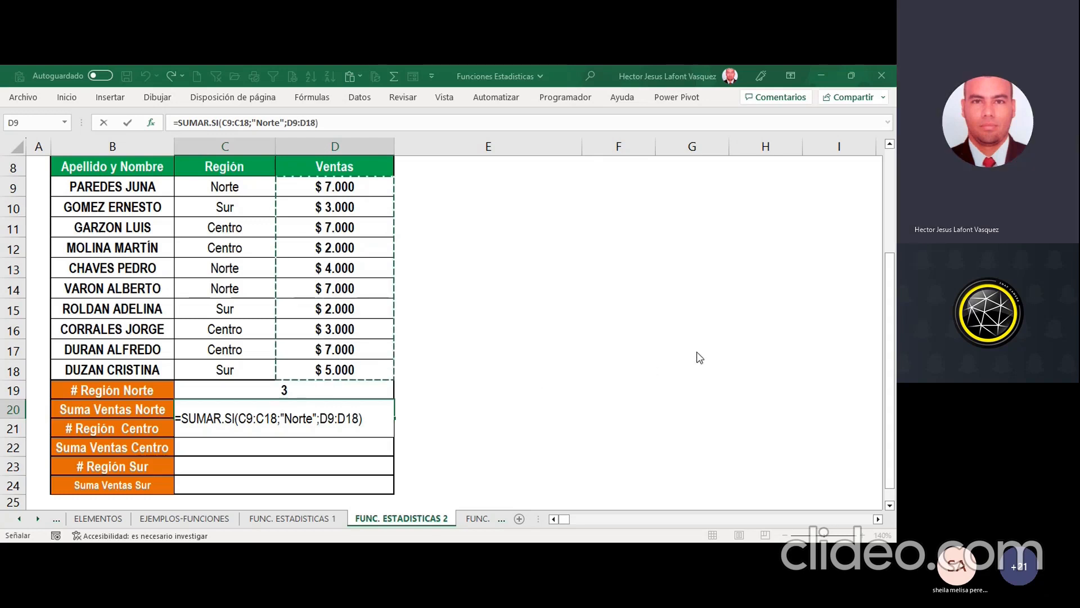
type(")")
key("ctrl+Return")
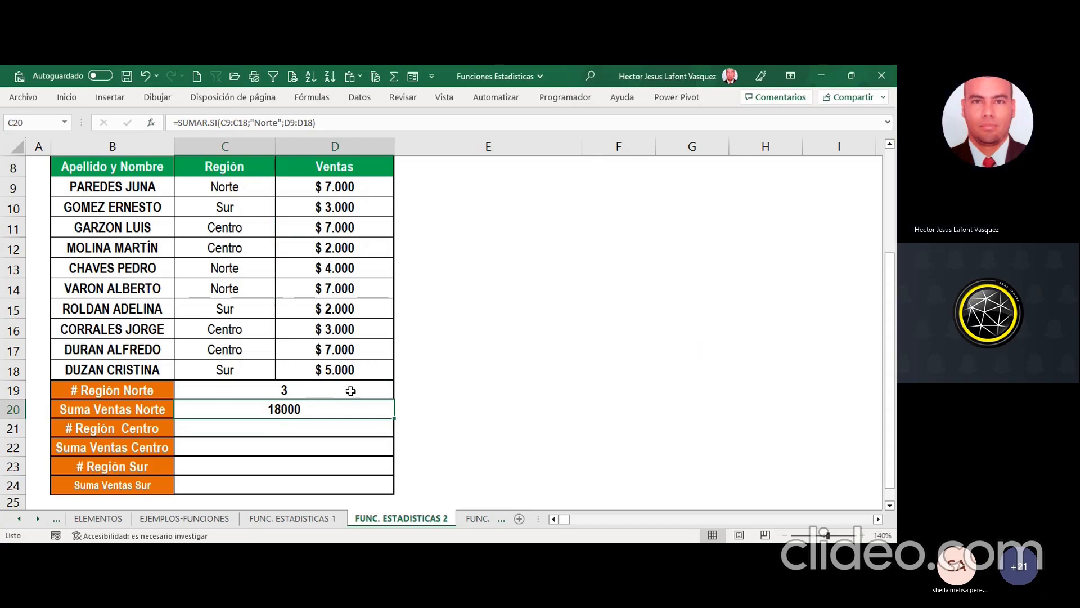
key("ctrl+shift+4")
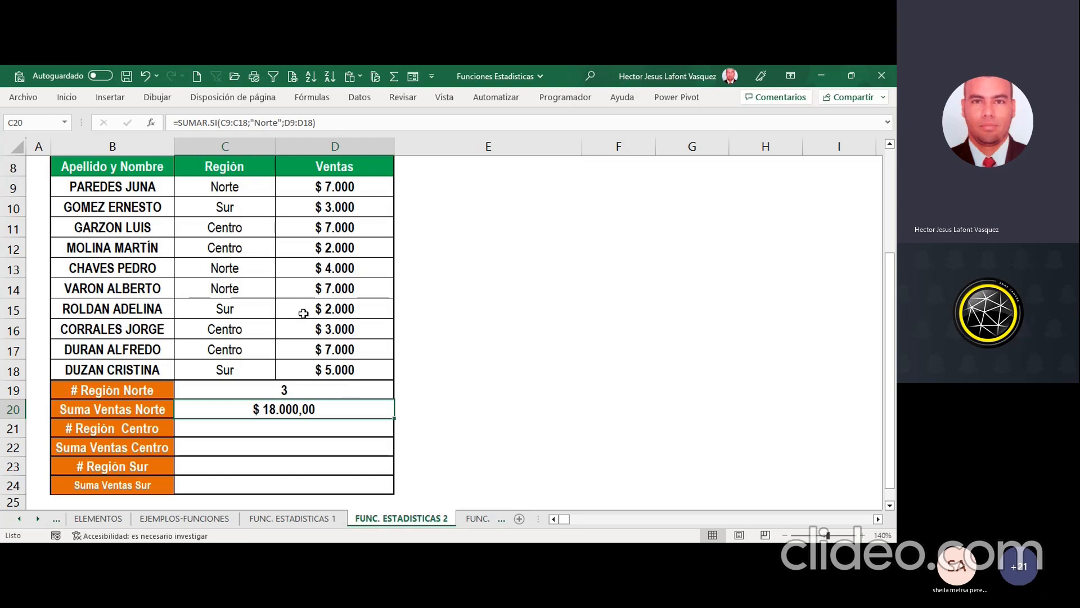
Step: Check the combined Norte sales in D9, D13 and D14 against the sum in C20
left_click(217, 180)
left_click(332, 186)
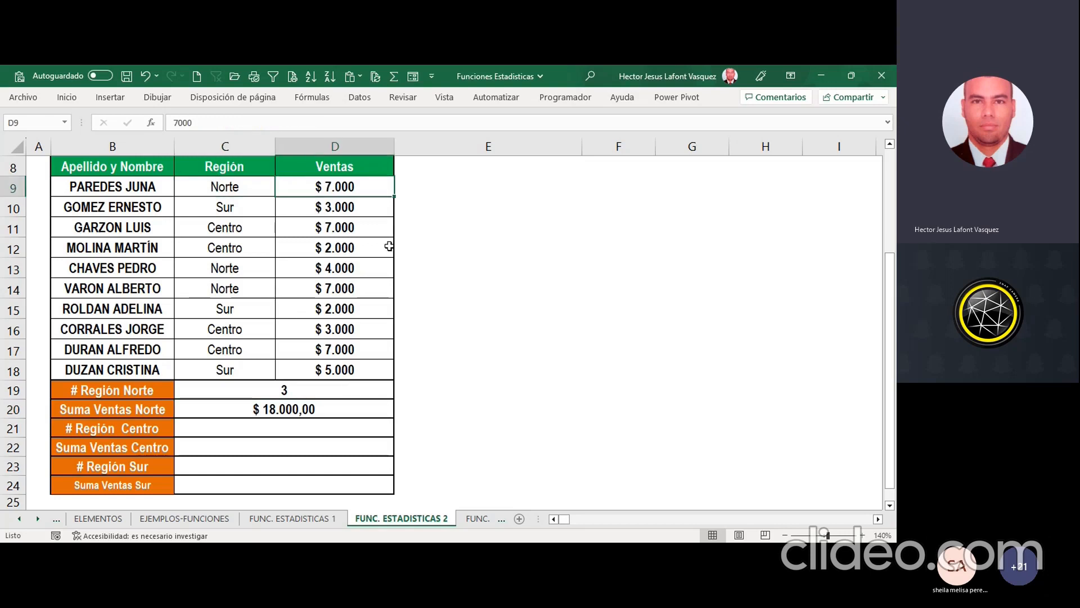
left_click(336, 269, "ctrl")
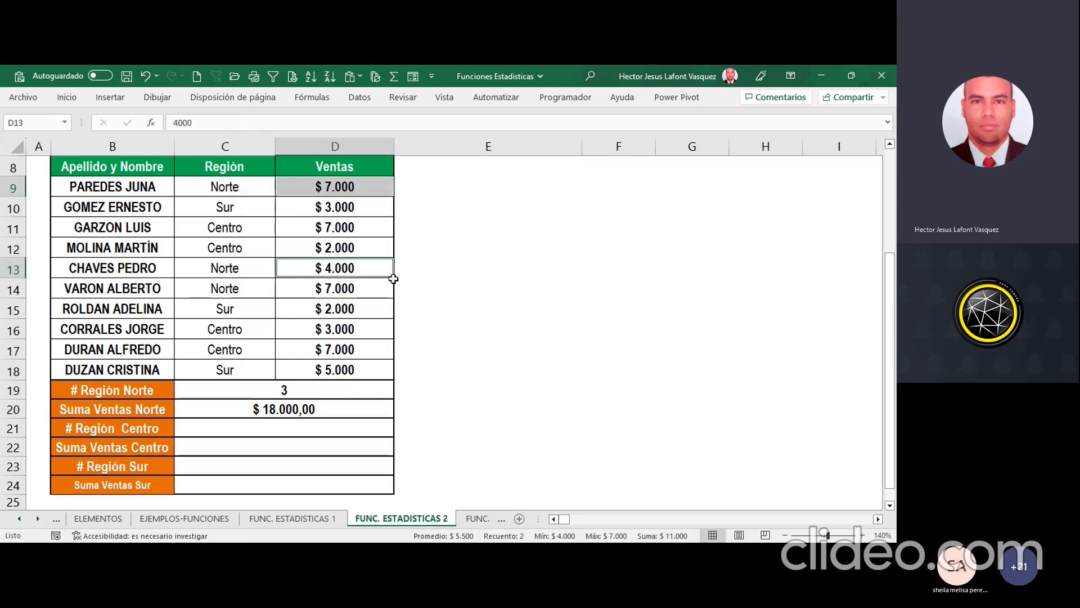
left_click(344, 288, "ctrl")
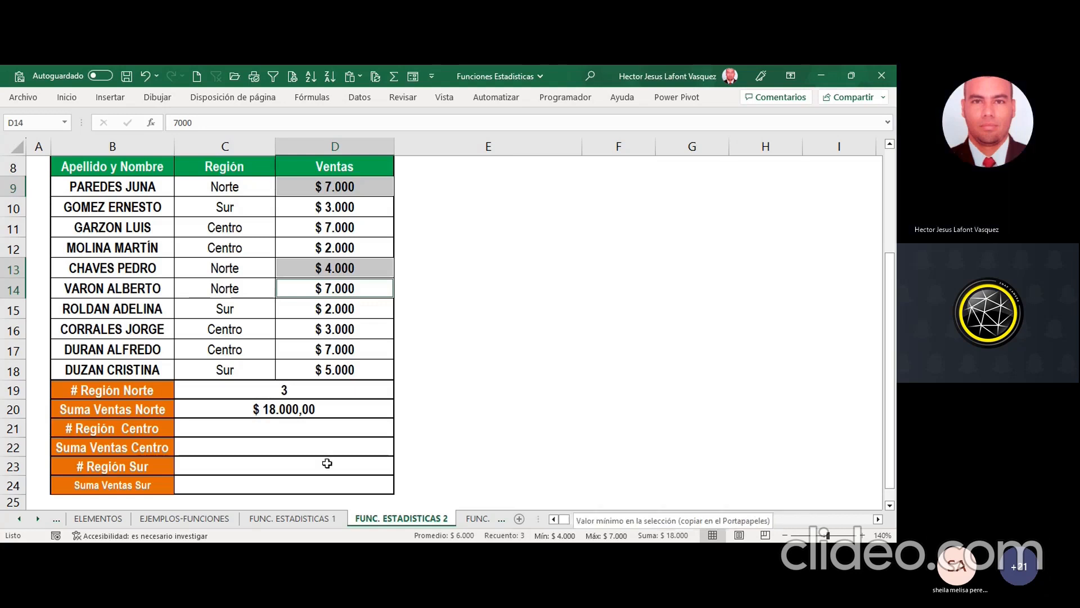
Step: Copy the text of the CONTAR.SI formula from C19 into C21
left_click(302, 426)
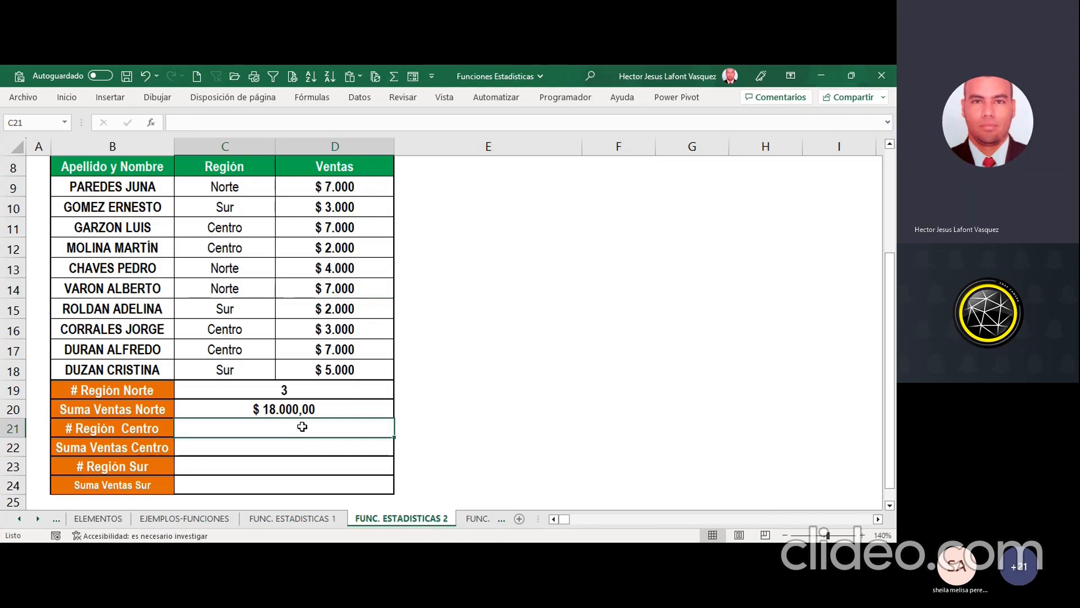
left_click(297, 389)
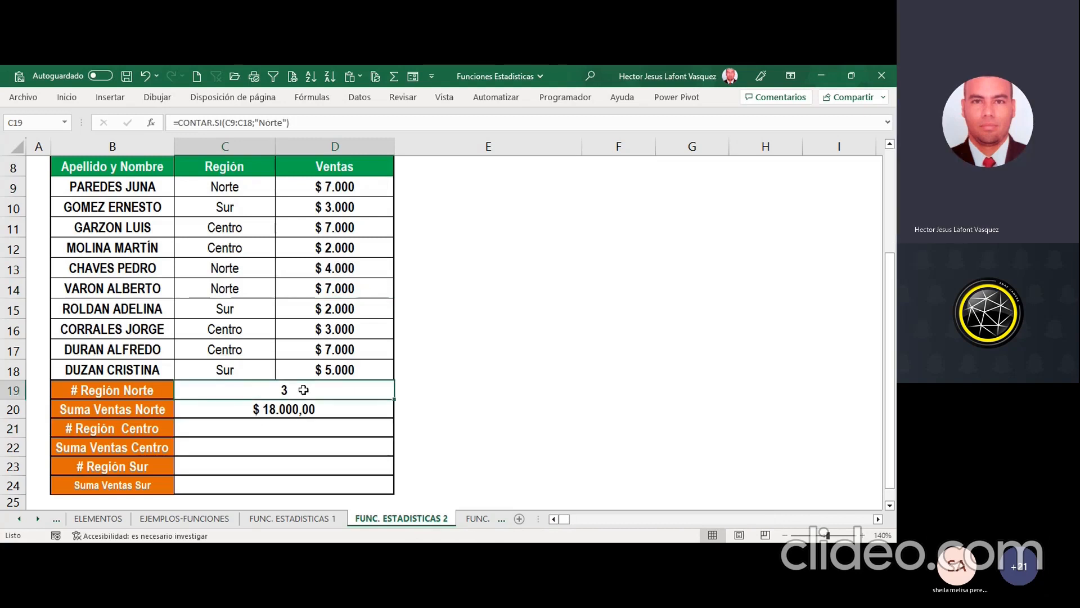
left_click_drag(304, 118, 173, 122)
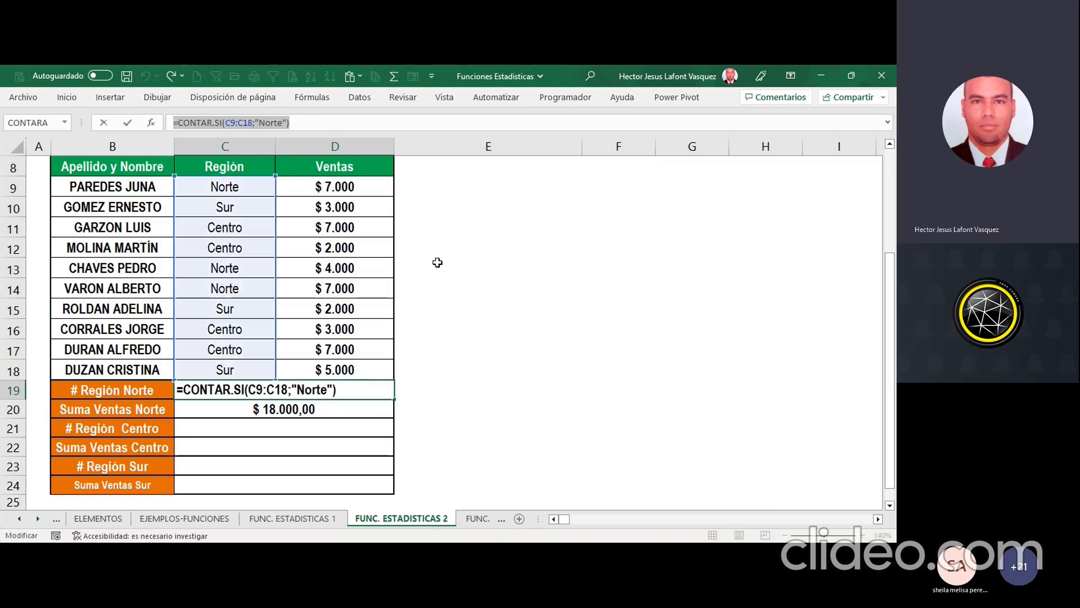
left_click(304, 429)
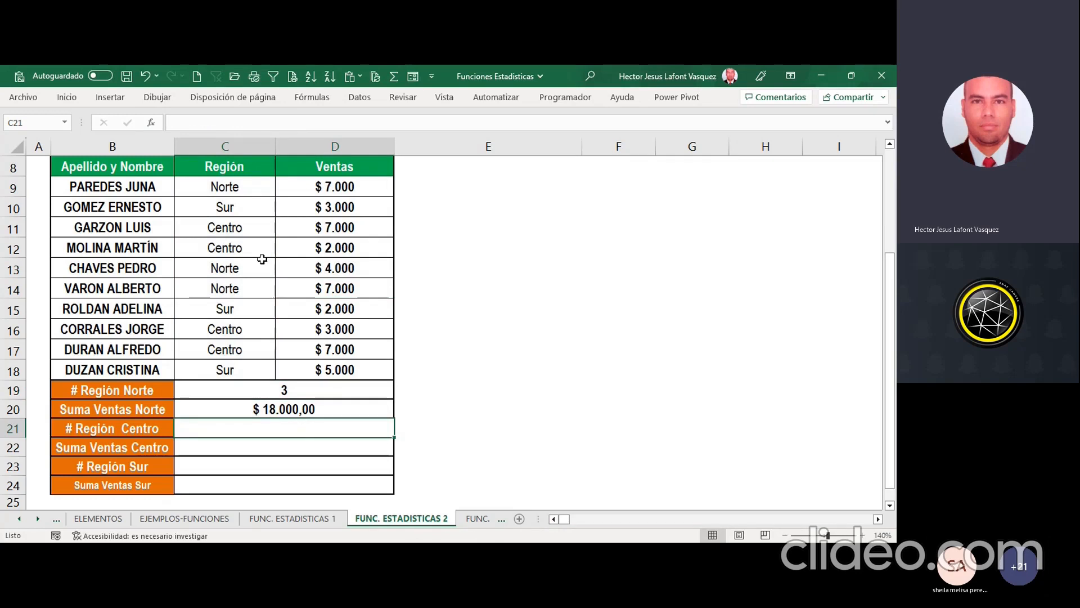
left_click(265, 122)
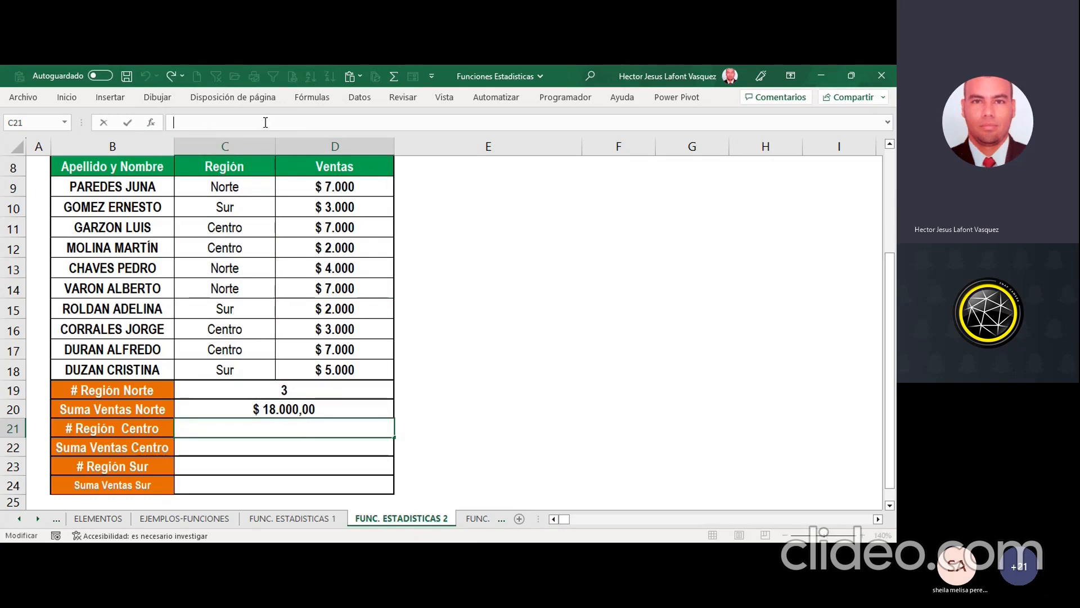
key("ctrl+v")
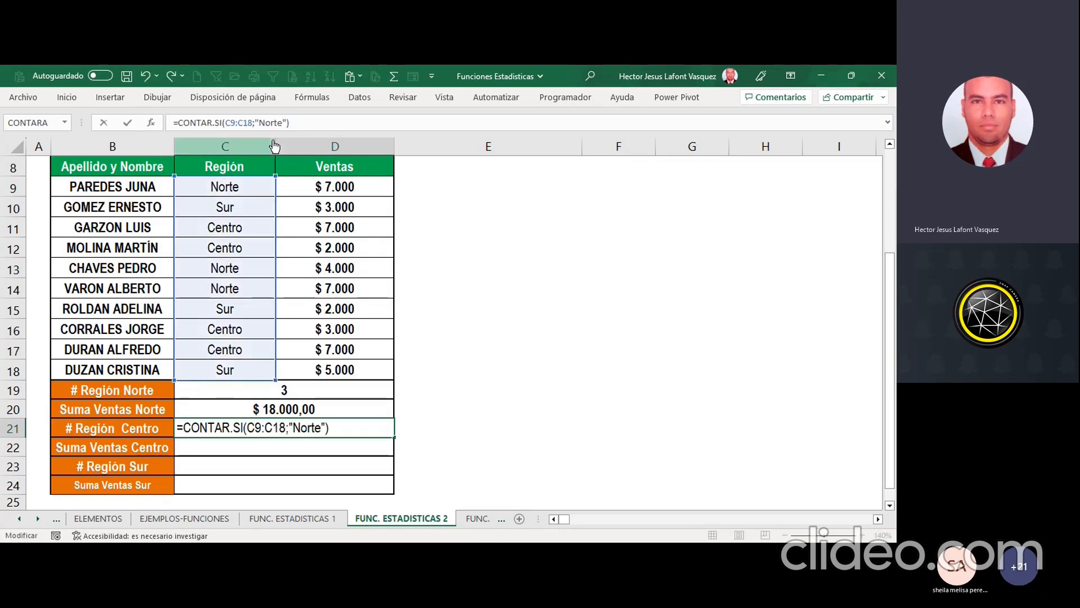
Step: Replace the criterion in the C21 CONTAR.SI formula with Centro and accept the formula
left_click(259, 123)
key("shift+Right")
key("shift+Right")
key("shift+Right")
key("shift+Right")
key("shift+Right")
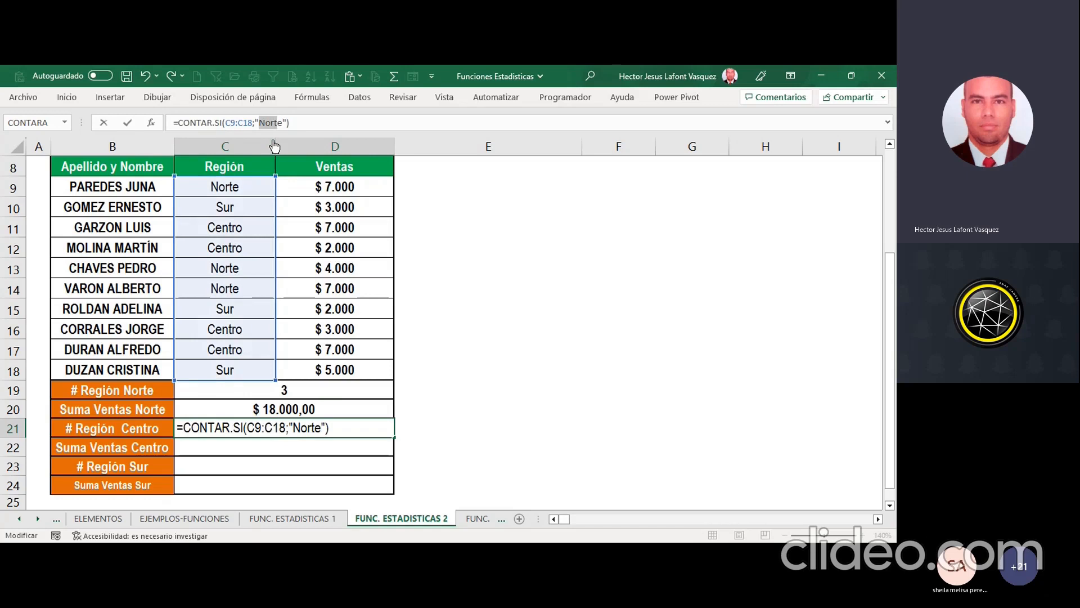
type("Centro")
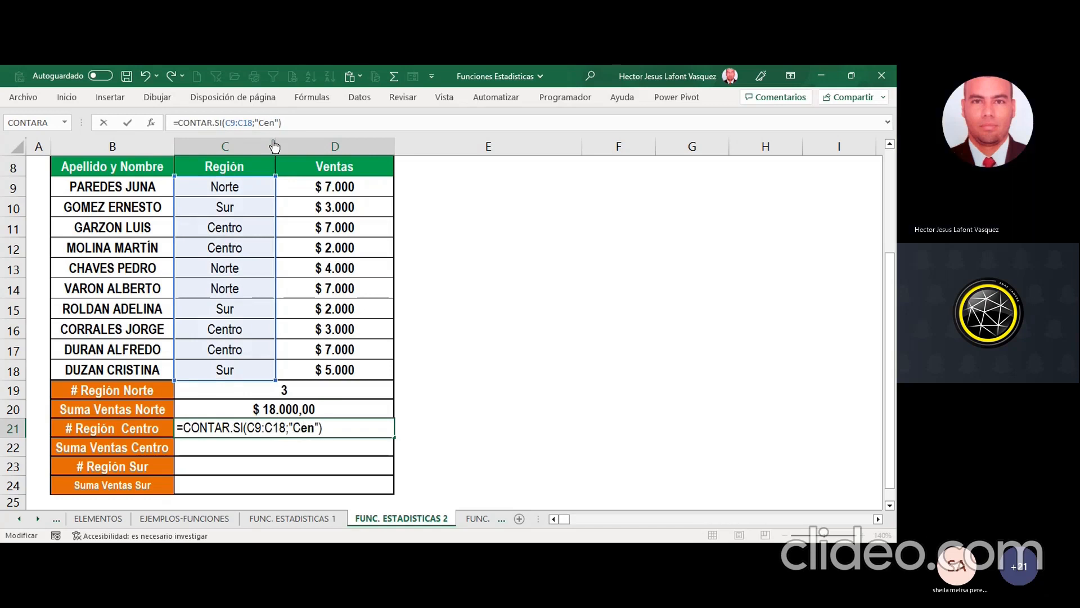
key("Return")
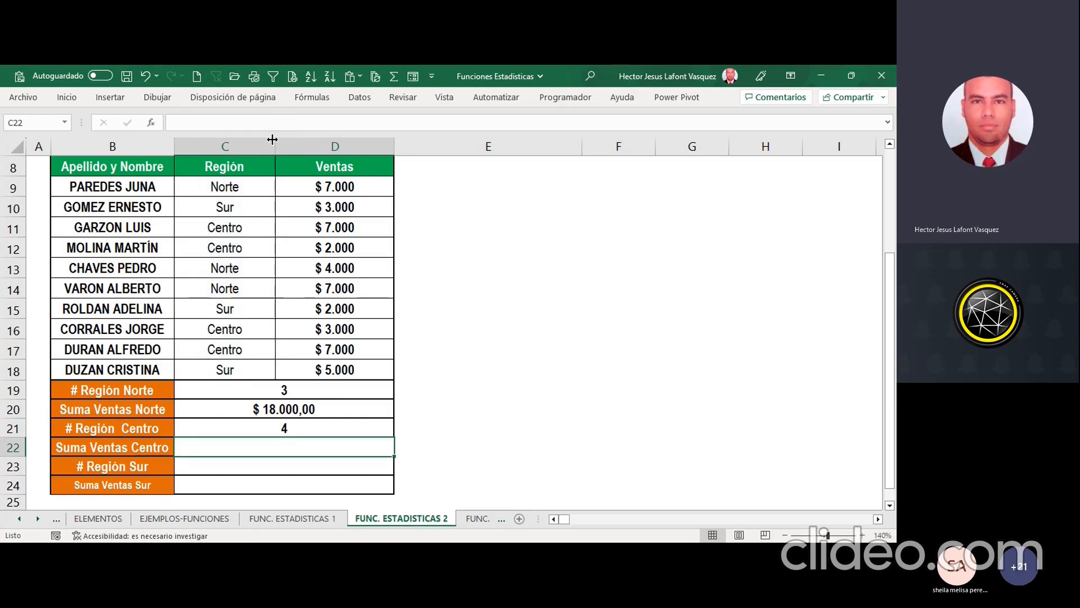
Step: Copy the text of the SUMAR.SI formula from C20 into C22
left_click(310, 407)
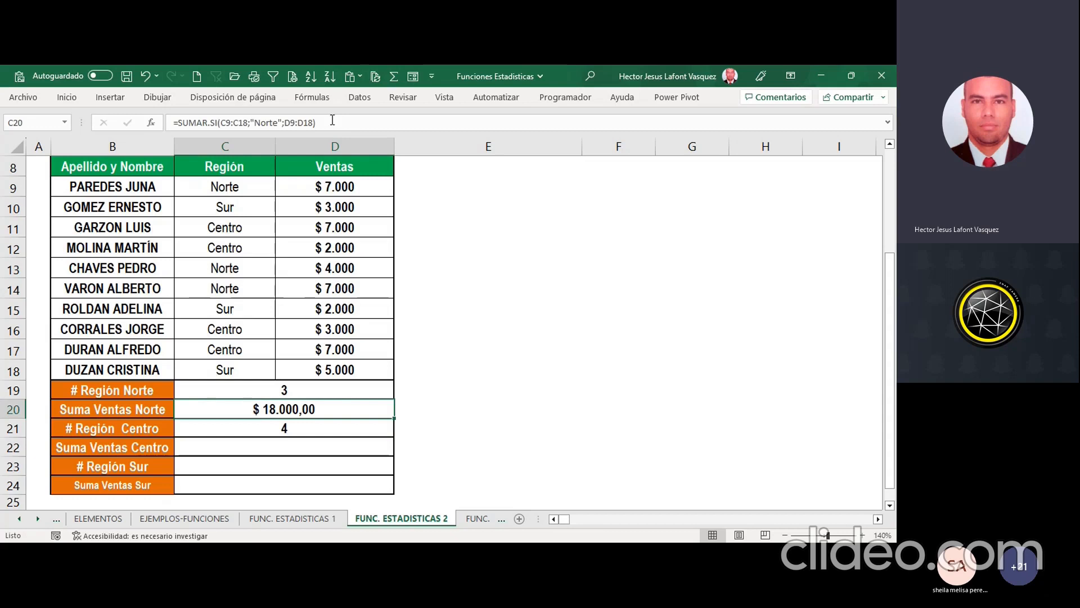
left_click_drag(333, 119, 172, 135)
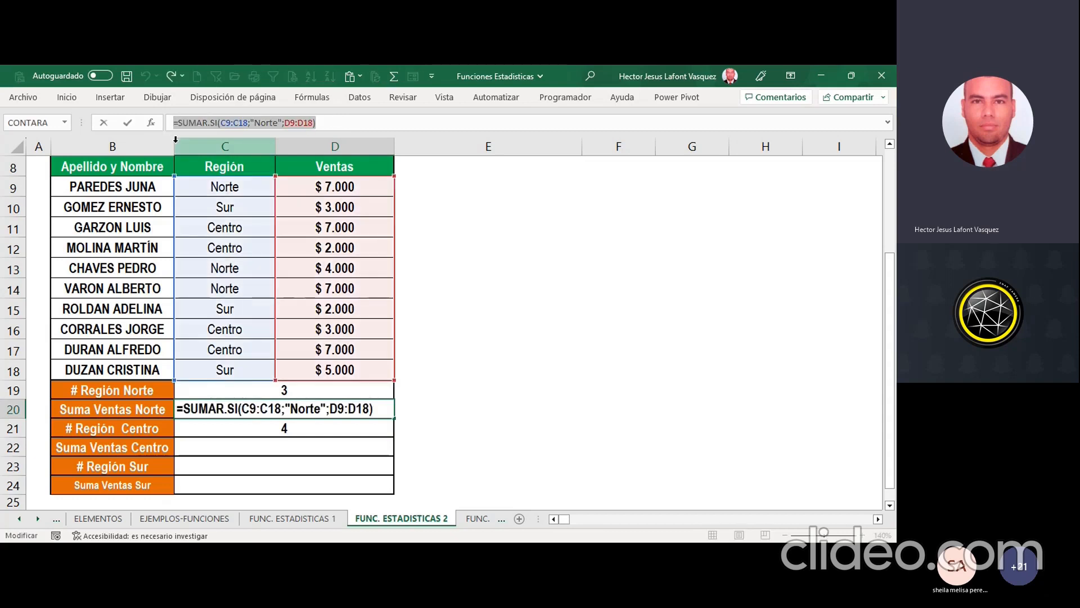
left_click(296, 442)
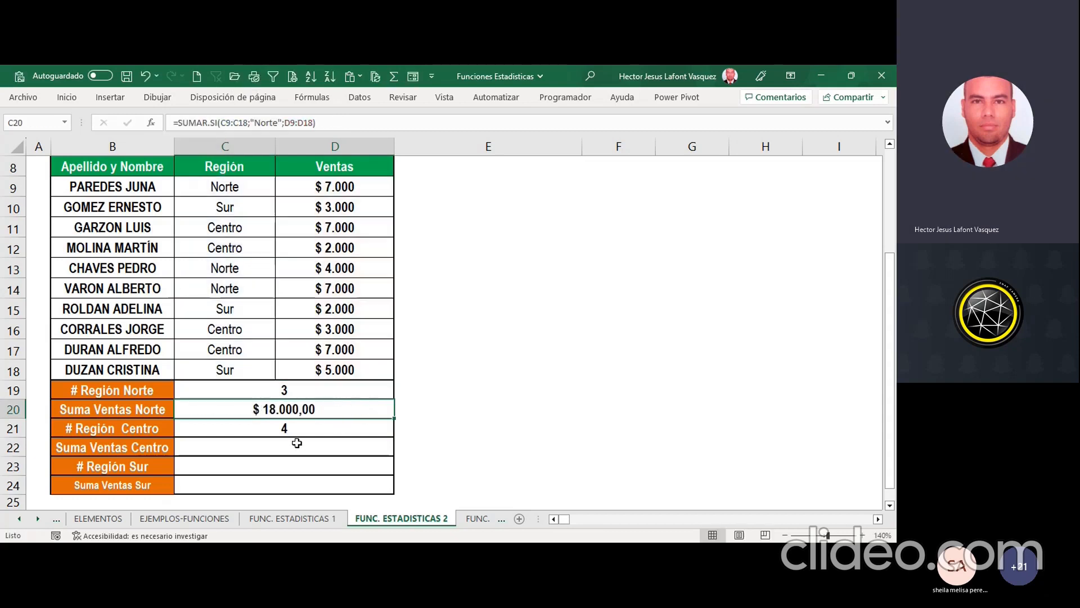
left_click(243, 122)
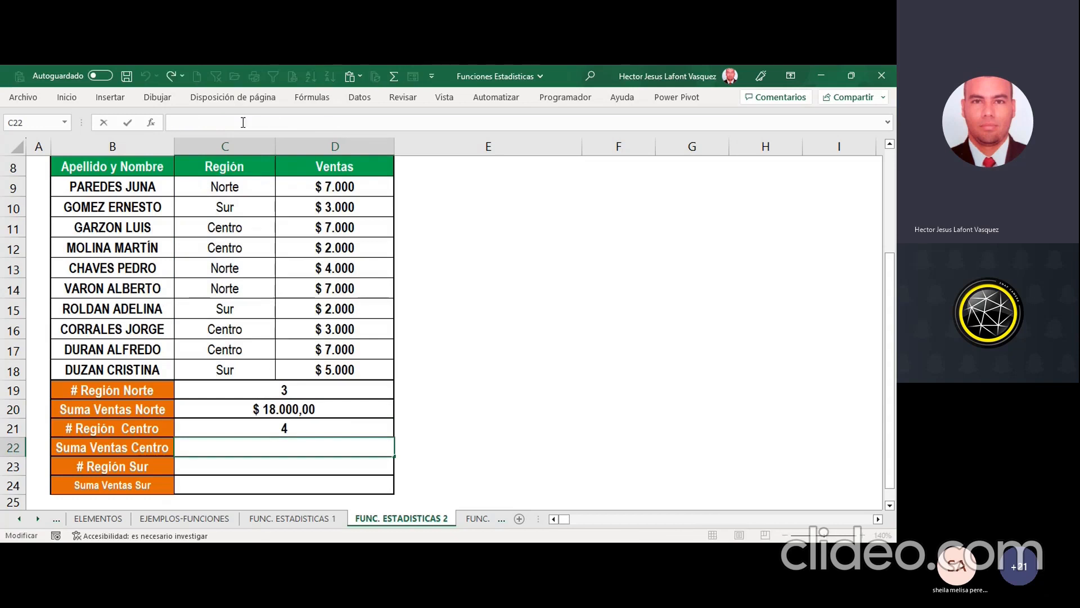
key("ctrl+v")
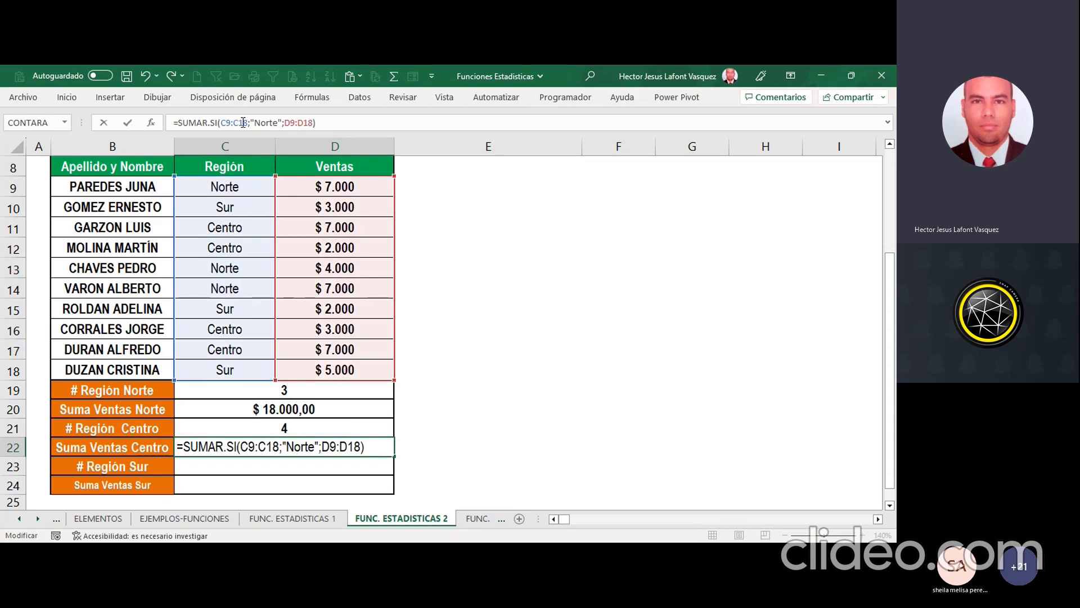
Step: Replace the criterion in the C22 SUMAR.SI formula with Centro and accept the formula
left_click(254, 123)
key("shift+Right")
key("shift+Right")
key("shift+Right")
key("shift+Right")
type("Centro")
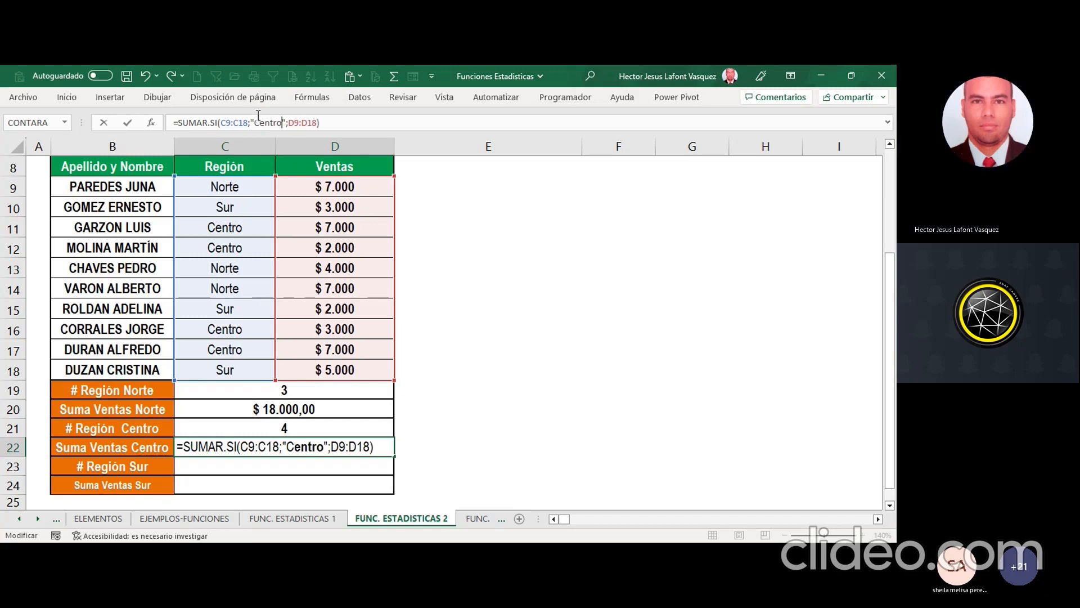
key("Return")
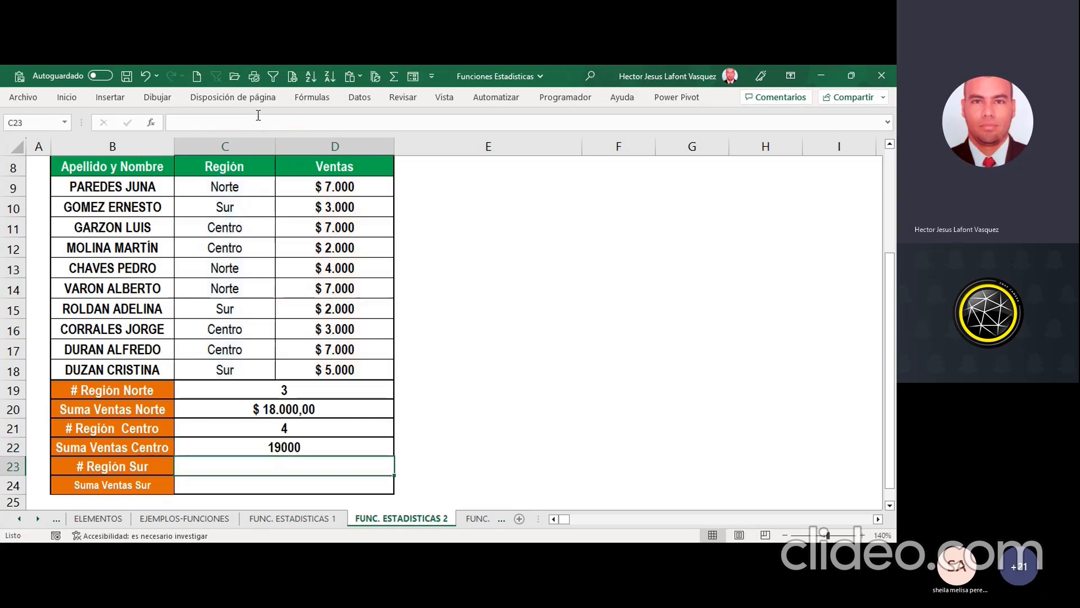
Step: Copy the currency formatting of the Norte sales sum in C20 onto the Centro sales sum in C22
left_click(313, 401)
left_click(65, 98)
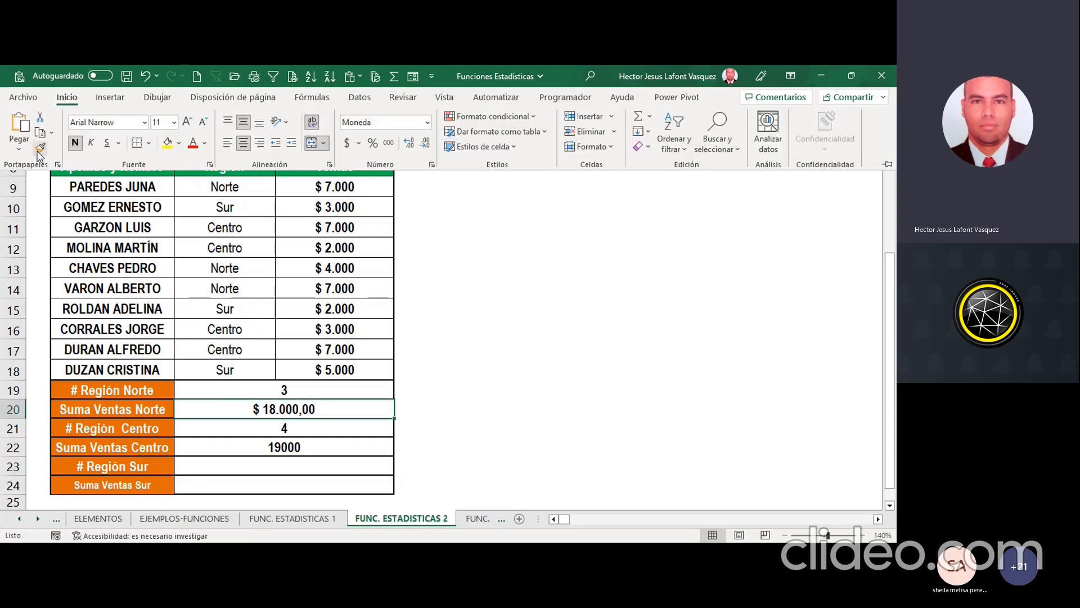
left_click(52, 142)
left_click(286, 447)
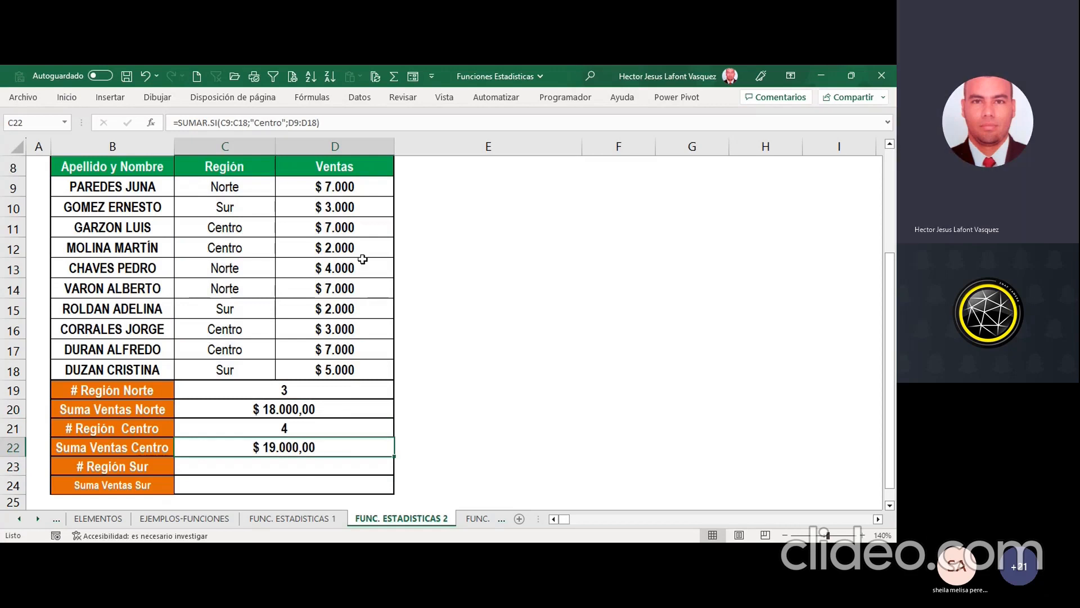
Step: Check the Centro entries in the Región column against the CONTAR.SI count in C21
left_click(231, 228)
left_click(228, 247)
left_click(228, 333)
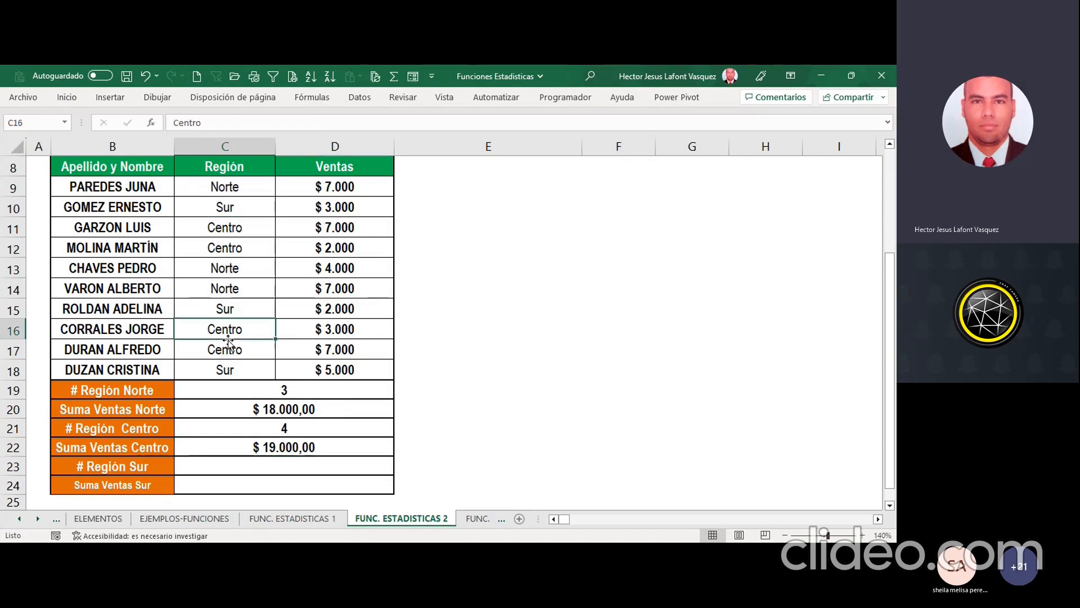
left_click(299, 431)
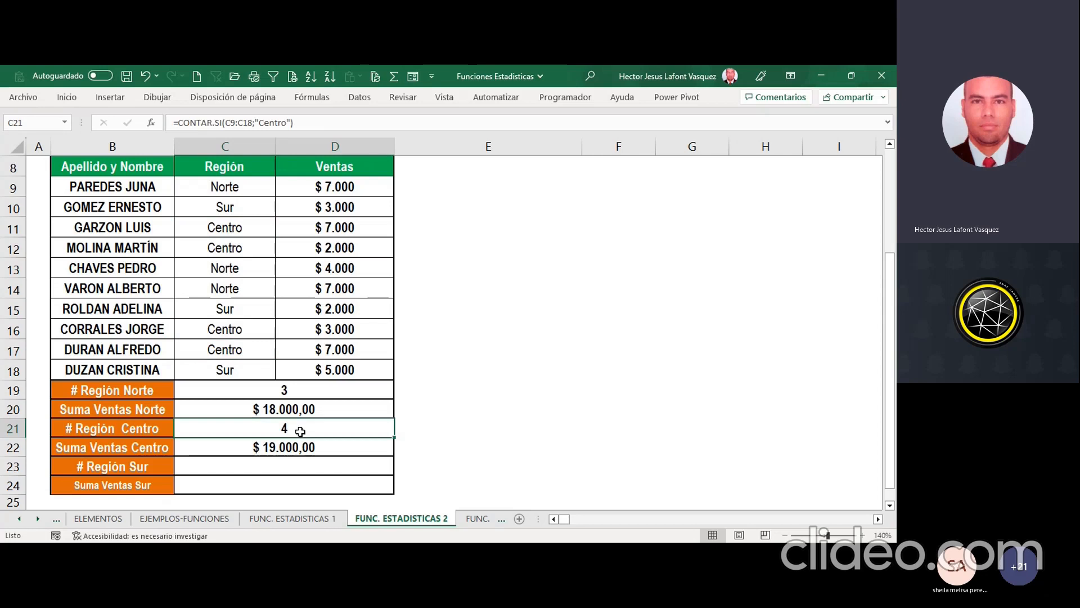
Step: Check the combined Centro sales in D11, D12, D16 and D17 against the sum in C22
left_click(337, 227)
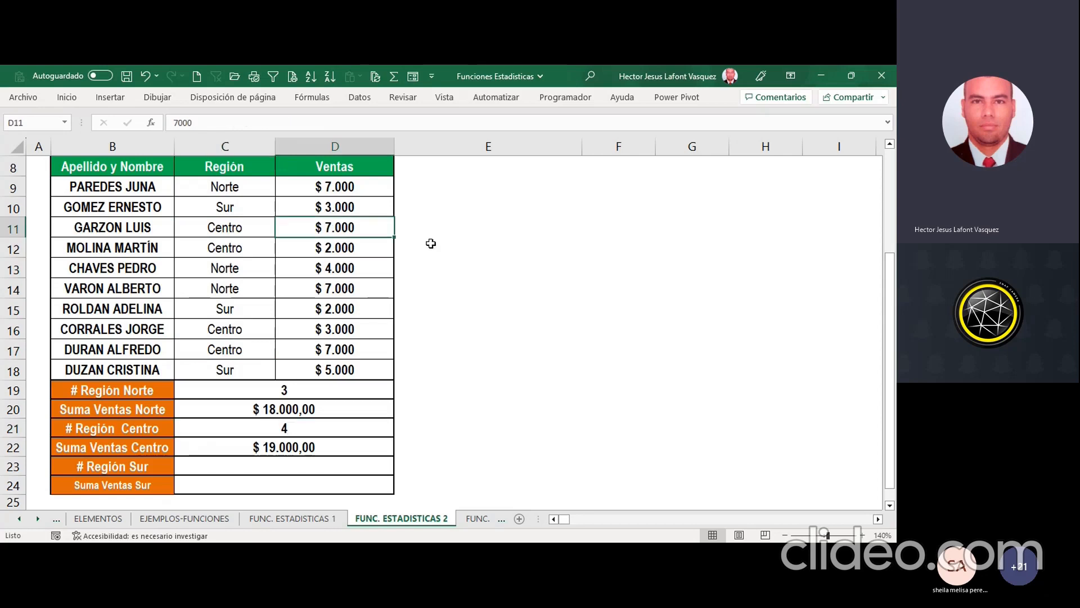
left_click(352, 244, "ctrl")
left_click(343, 332, "ctrl")
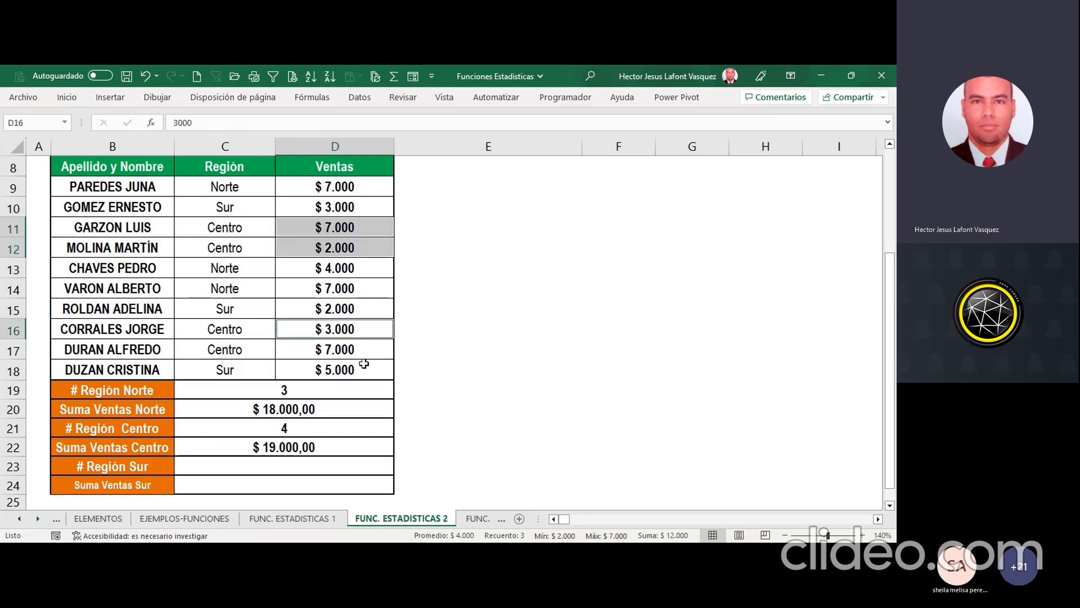
left_click(344, 350, "ctrl")
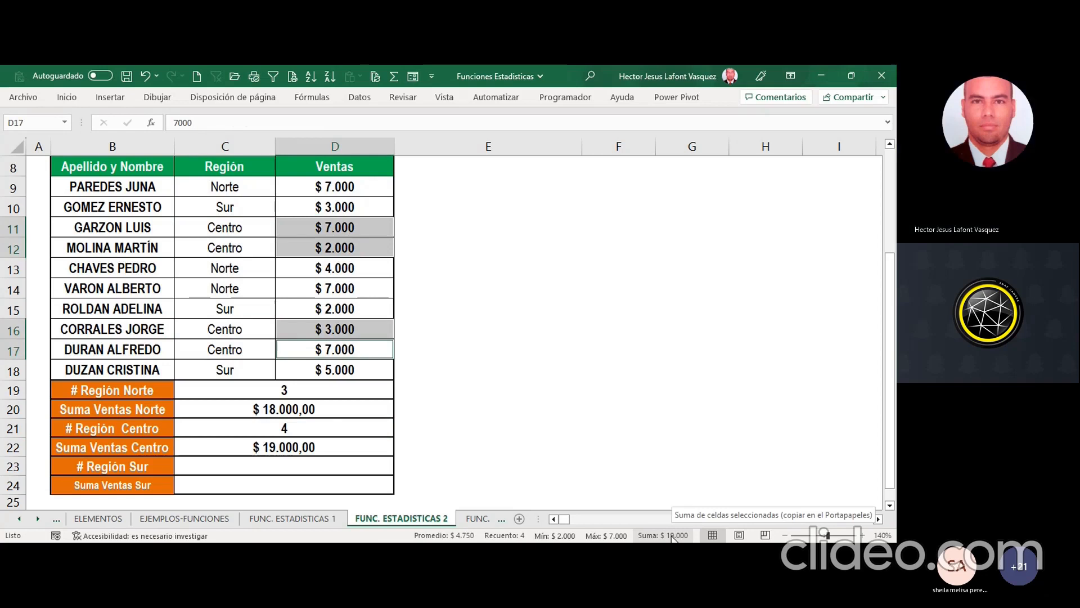
Step: Copy the text of the CONTAR.SI formula from C21 into C23
left_click(337, 422)
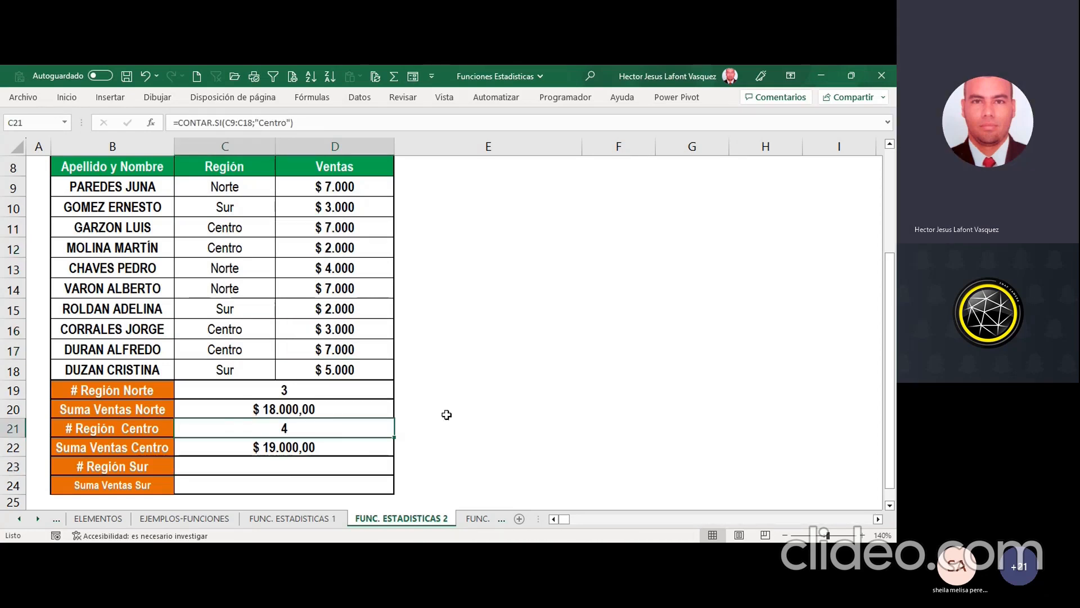
left_click_drag(350, 122, 151, 123)
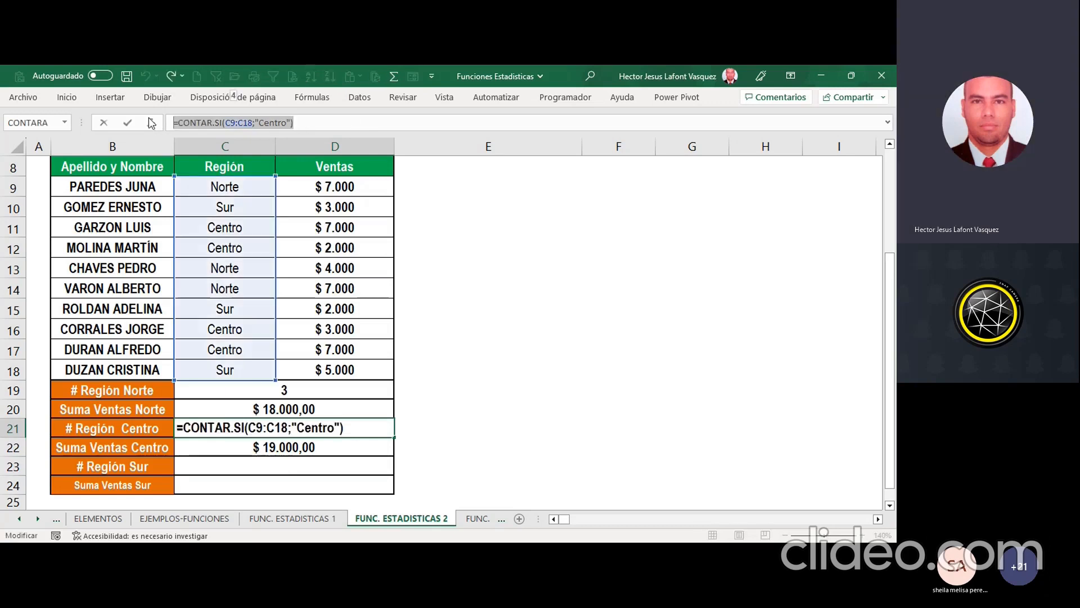
left_click(274, 468)
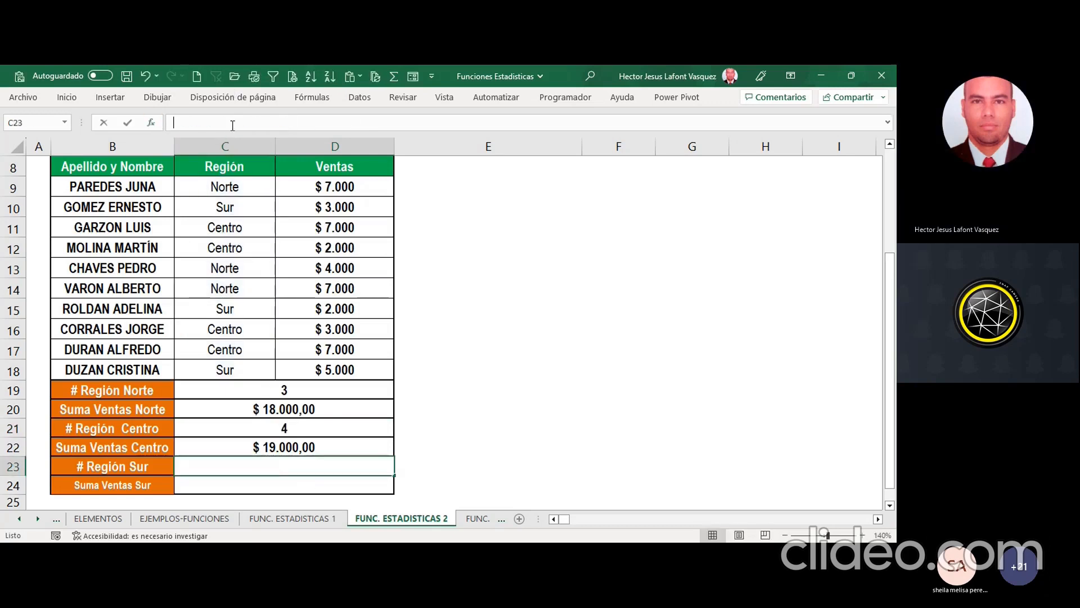
key("ctrl+v")
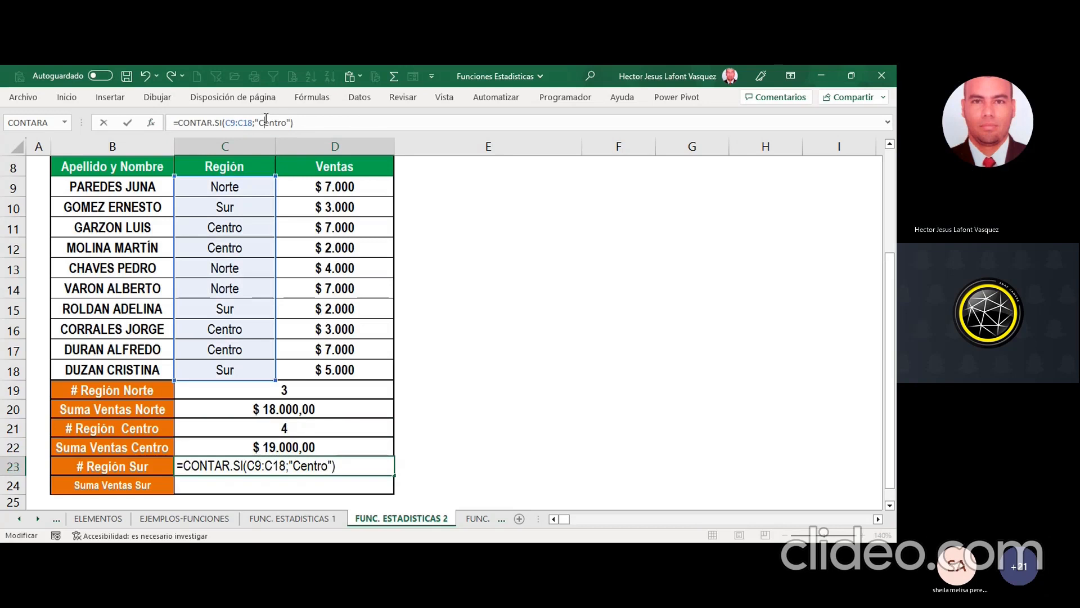
Step: Replace the criterion in the C23 CONTAR.SI formula with Sur and accept the formula
left_click_drag(259, 122, 288, 120)
type("S")
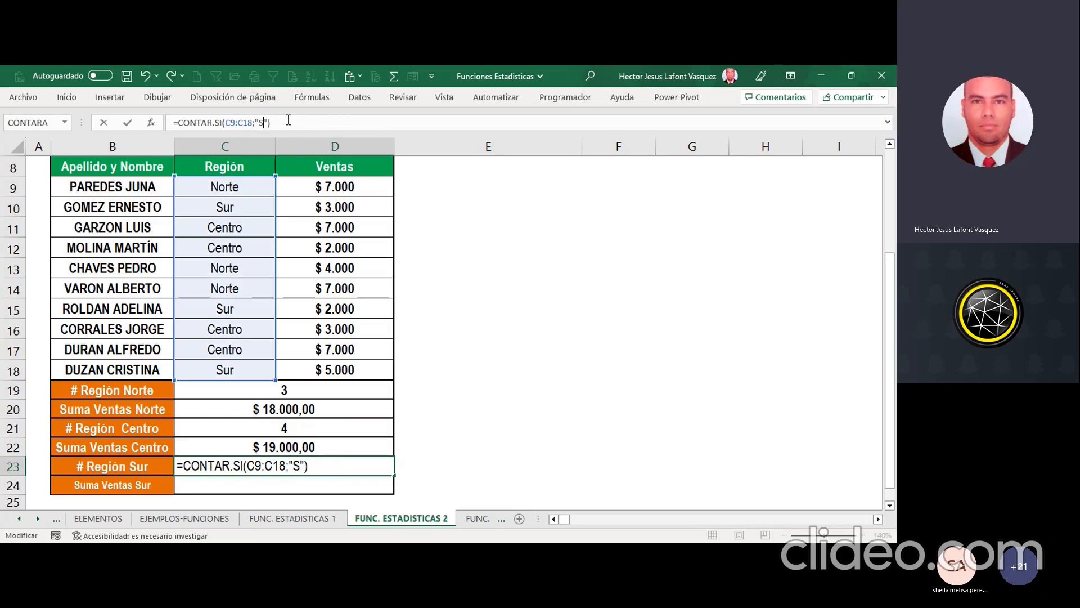
type("ur")
key("Return")
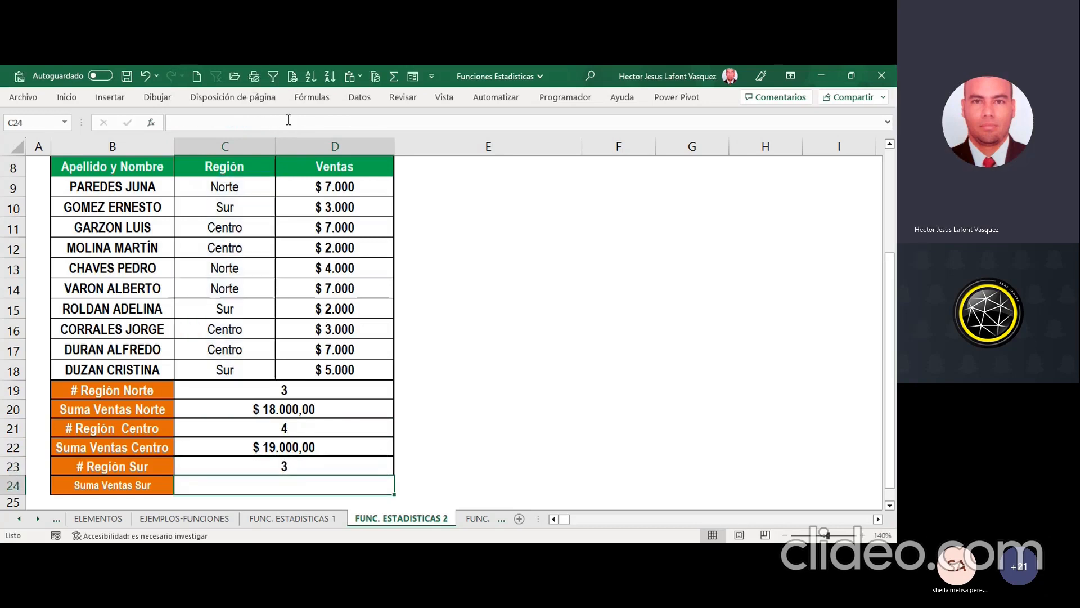
Step: Copy the text of the SUMAR.SI formula from C22 into C24
left_click(307, 444)
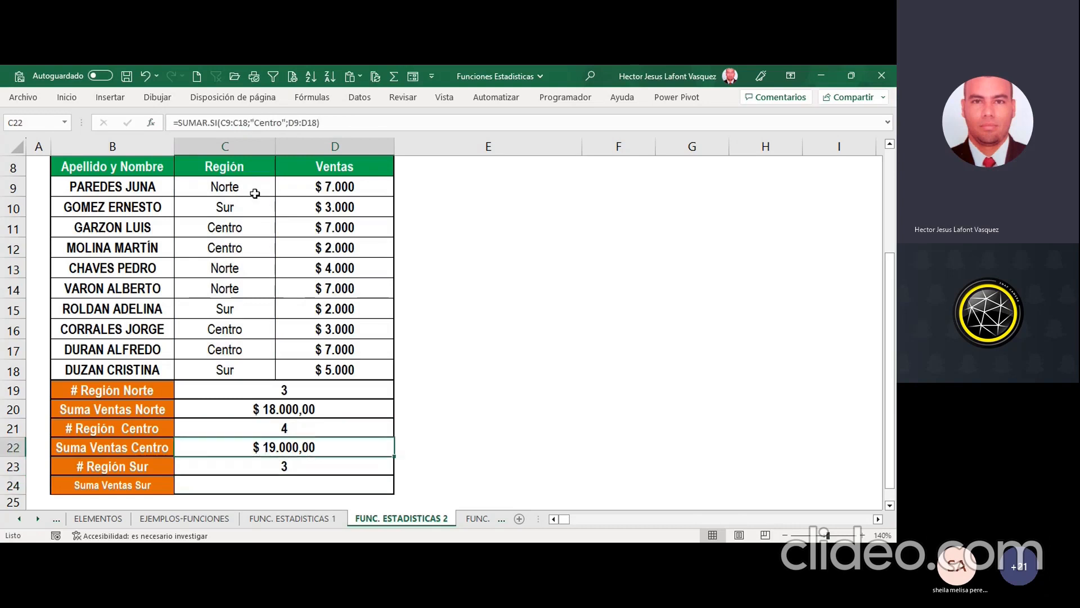
left_click_drag(329, 123, 77, 133)
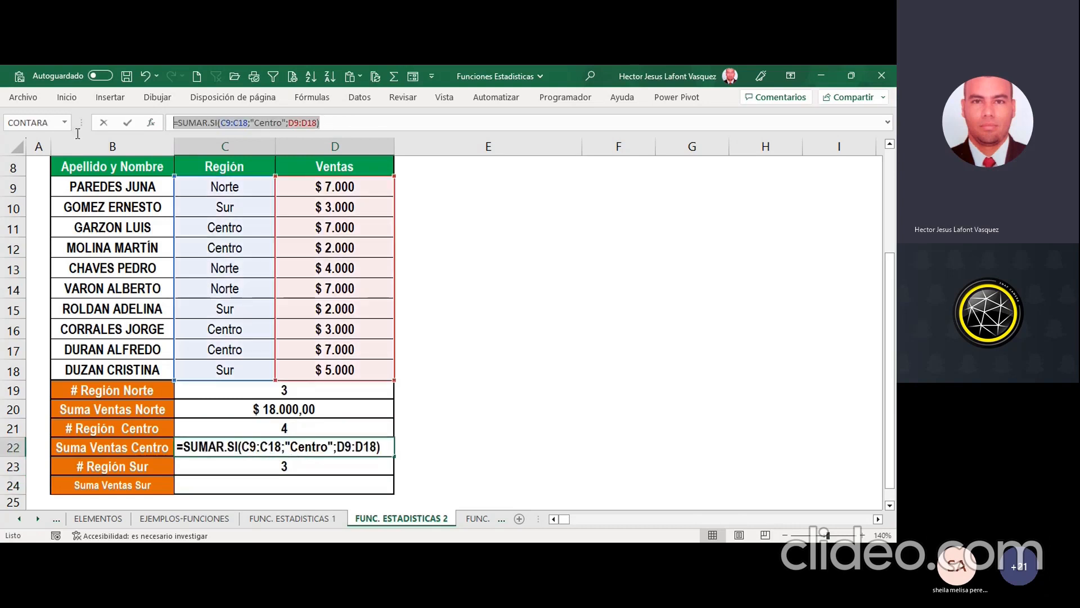
key("Escape")
left_click(335, 489)
left_click(251, 122)
key("ctrl+v")
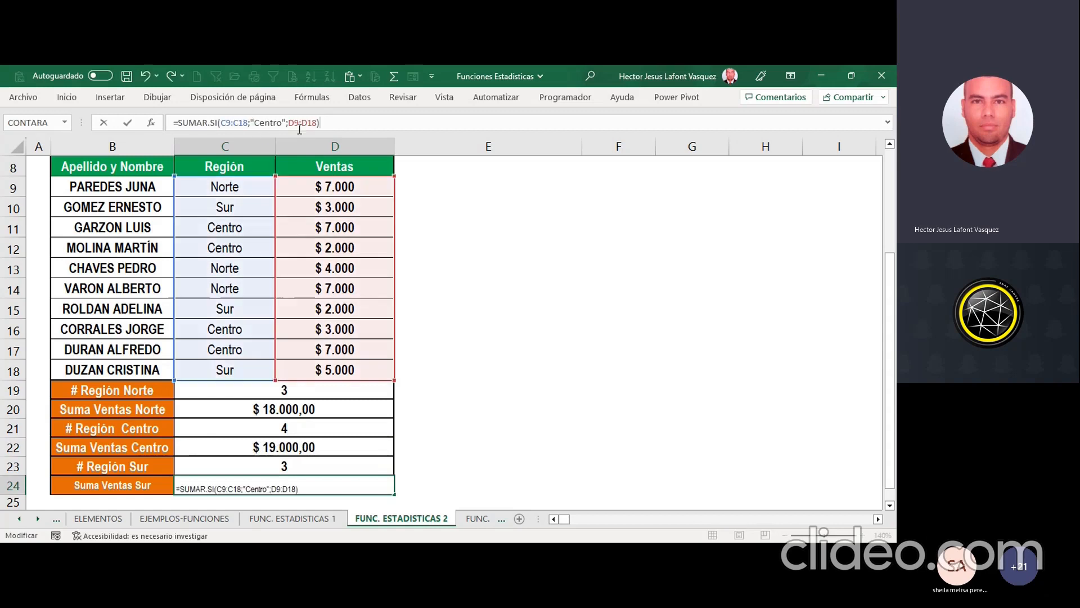
Step: Replace the criterion in the C24 SUMAR.SI formula with Sur and accept the formula
key("shift+Left")
key("shift+Left")
key("shift+Left")
key("shift+Left")
key("shift+Left")
key("shift+Left")
type("Su")
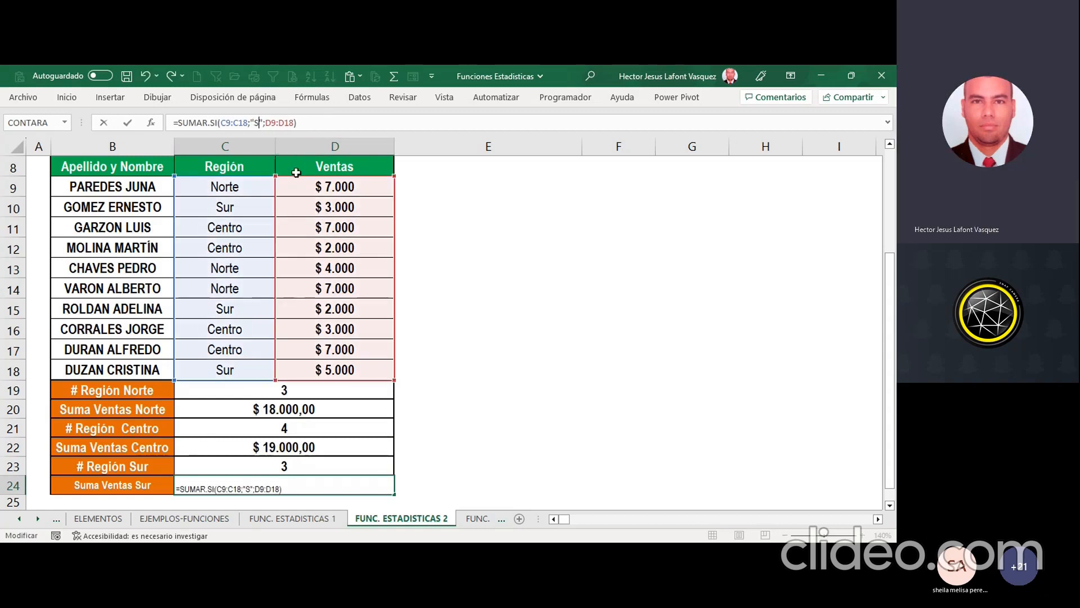
type("r")
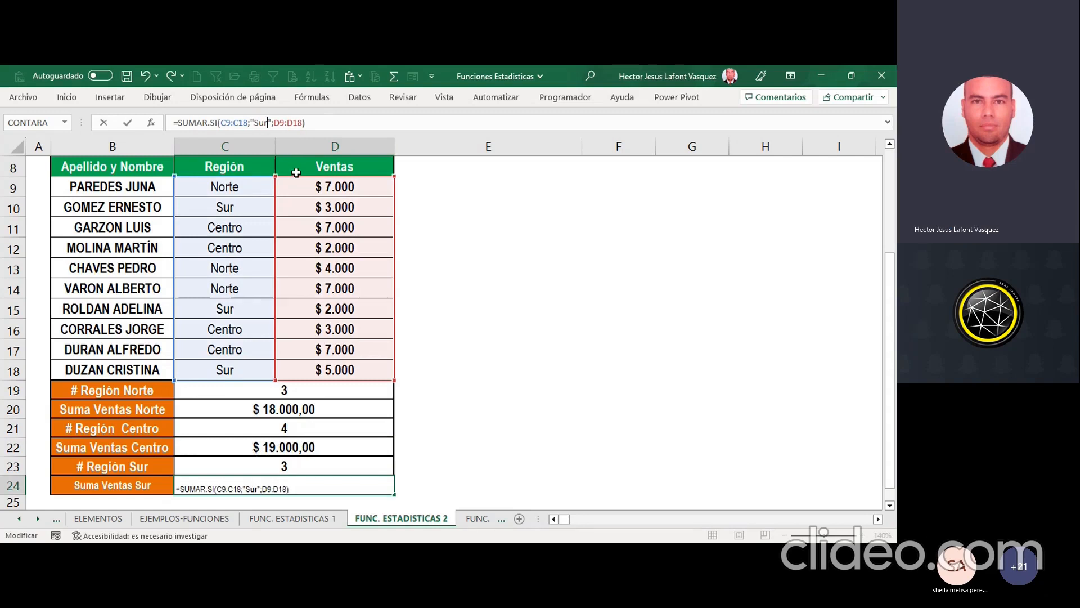
key("Return")
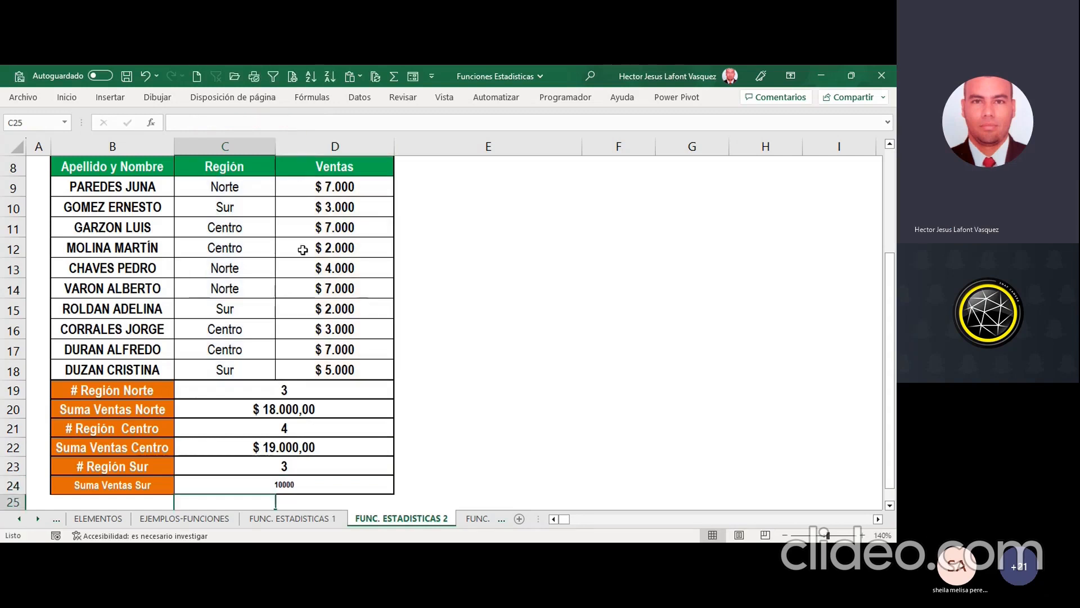
Step: Copy the formatting of the Centro sales sum in C22 onto the Sur sales sum in C24
left_click(301, 446)
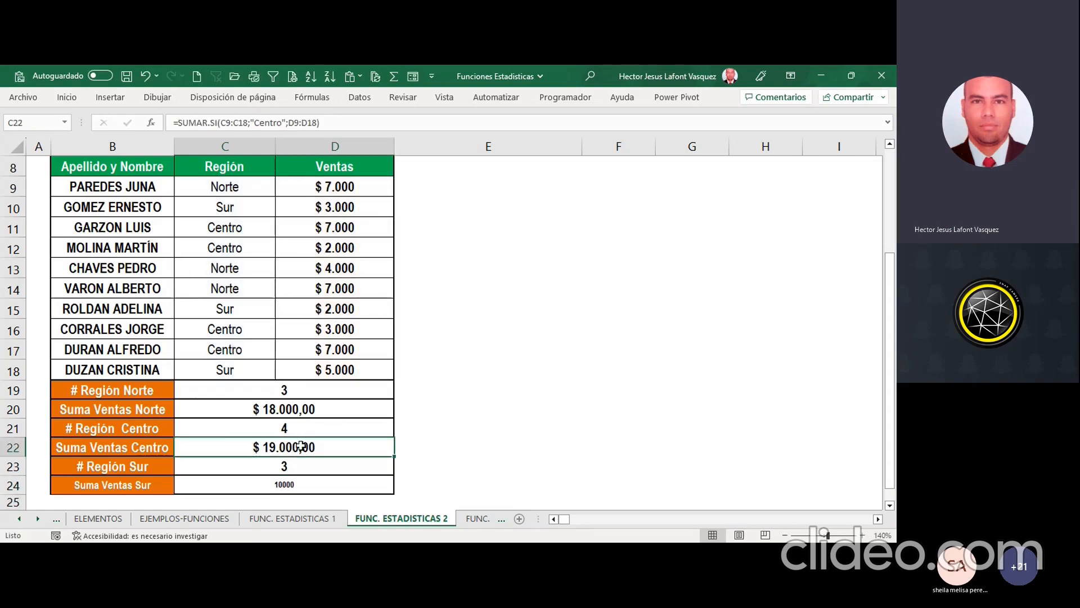
left_click(67, 97)
left_click(39, 148)
left_click(274, 484)
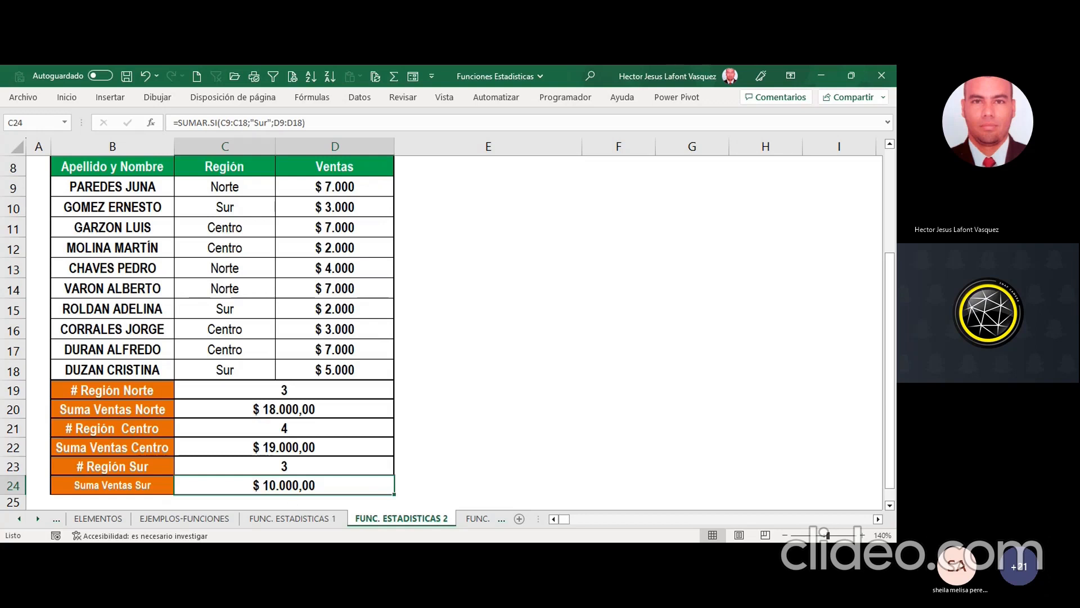
left_click(365, 482)
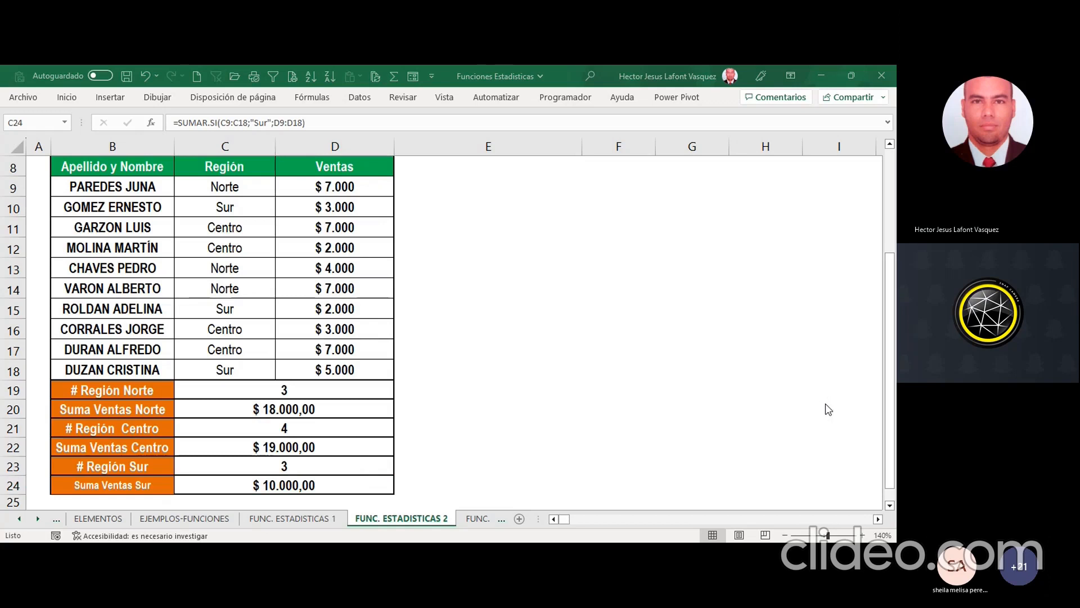
Step: Open the FUNC. ESTADISTICAS 3 worksheet with the defective-products report and its question boxes in view
scroll(504, 303, "up", 1)
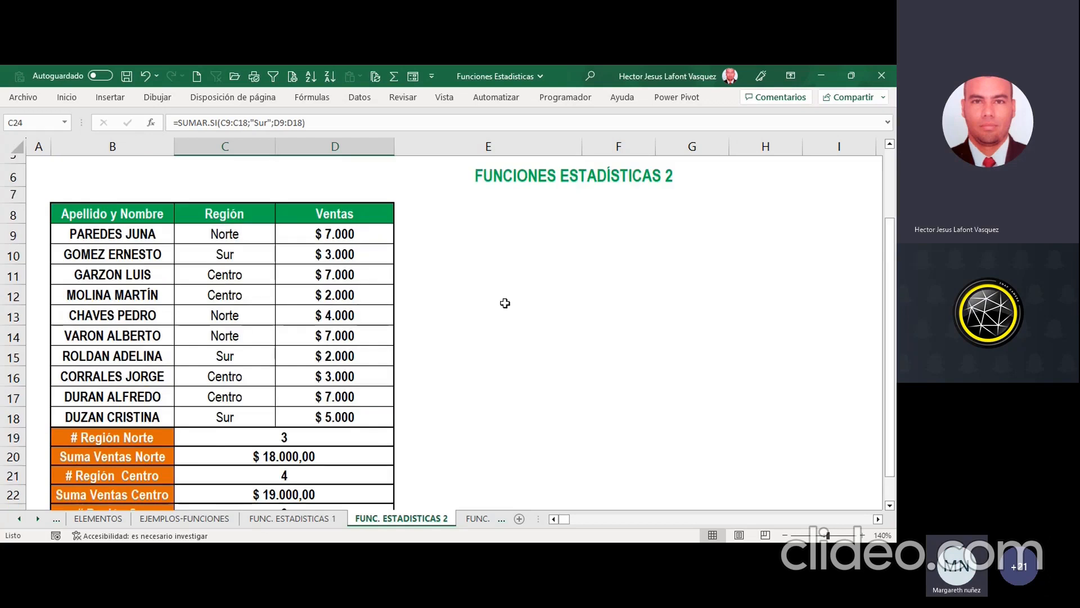
left_click(478, 519)
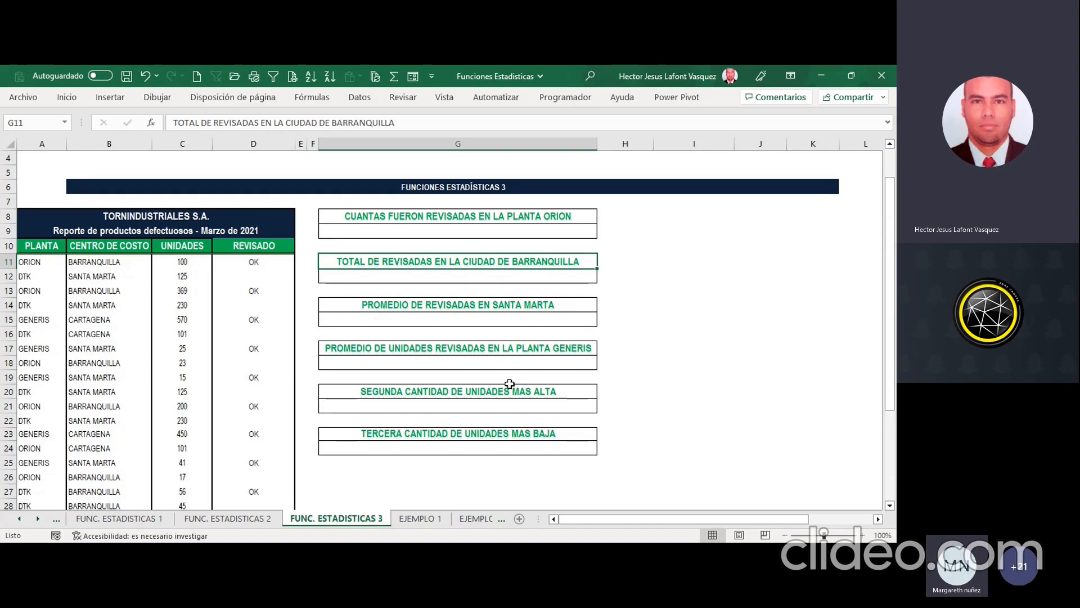
left_click(878, 519)
left_click_drag(731, 520, 689, 515)
left_click(890, 505)
left_click(889, 505)
left_click(890, 506)
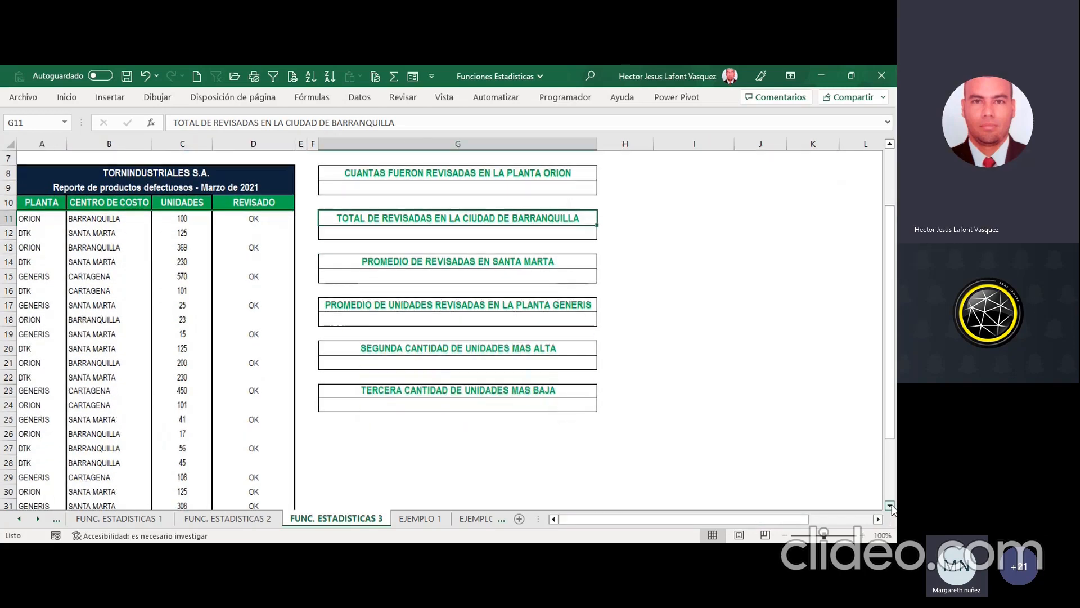
Step: Review the ORION answer cell, the TORNINDUSTRIALES S.A. report title and the PLANTA, CENTRO DE COSTO, UNIDADES and REVISADO headings
left_click(404, 186)
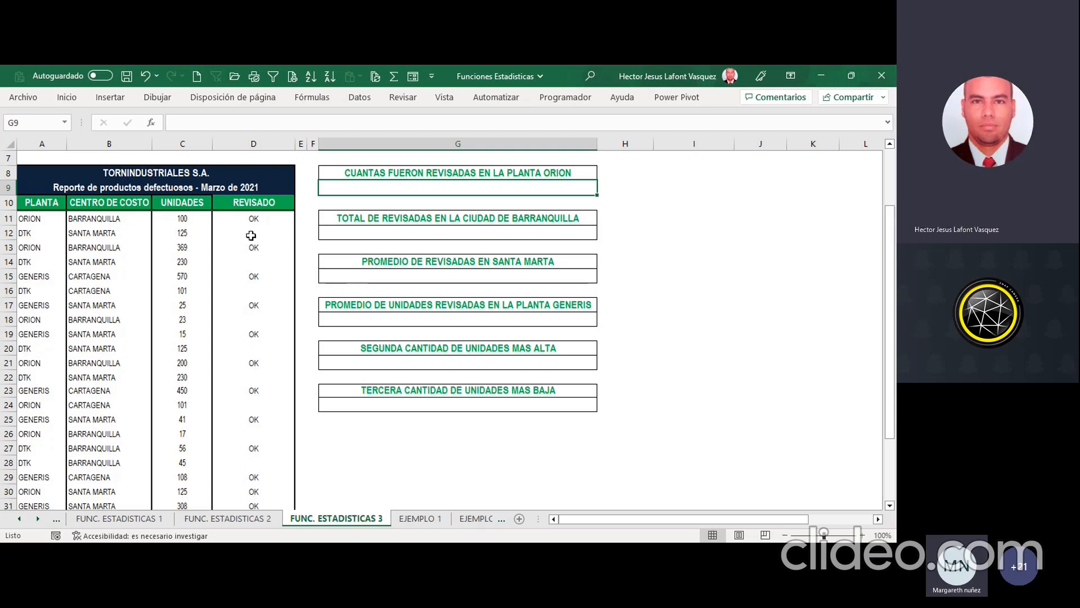
left_click(153, 175)
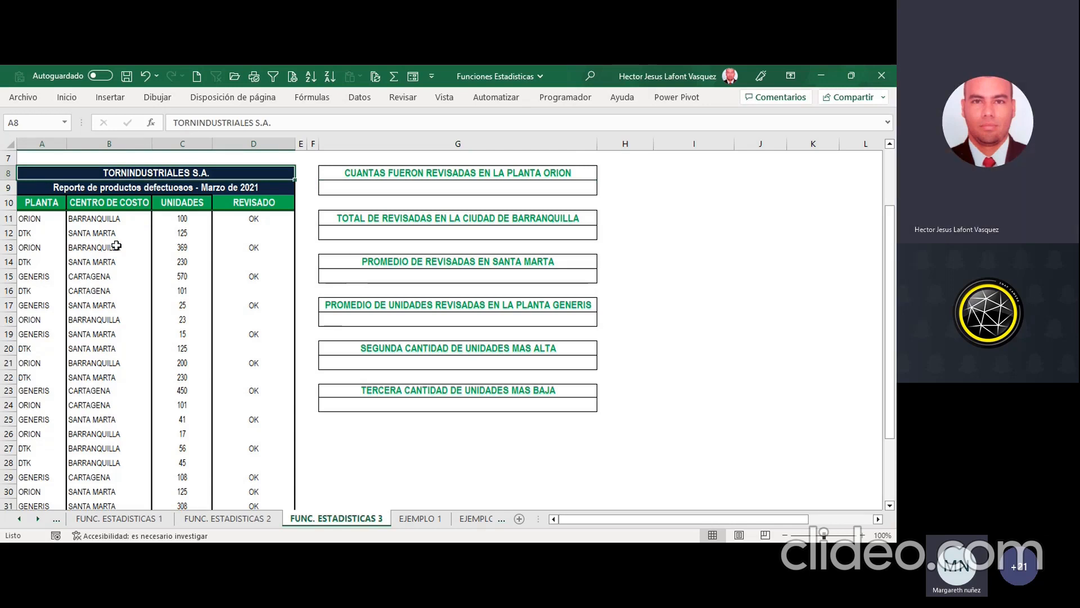
left_click(52, 204)
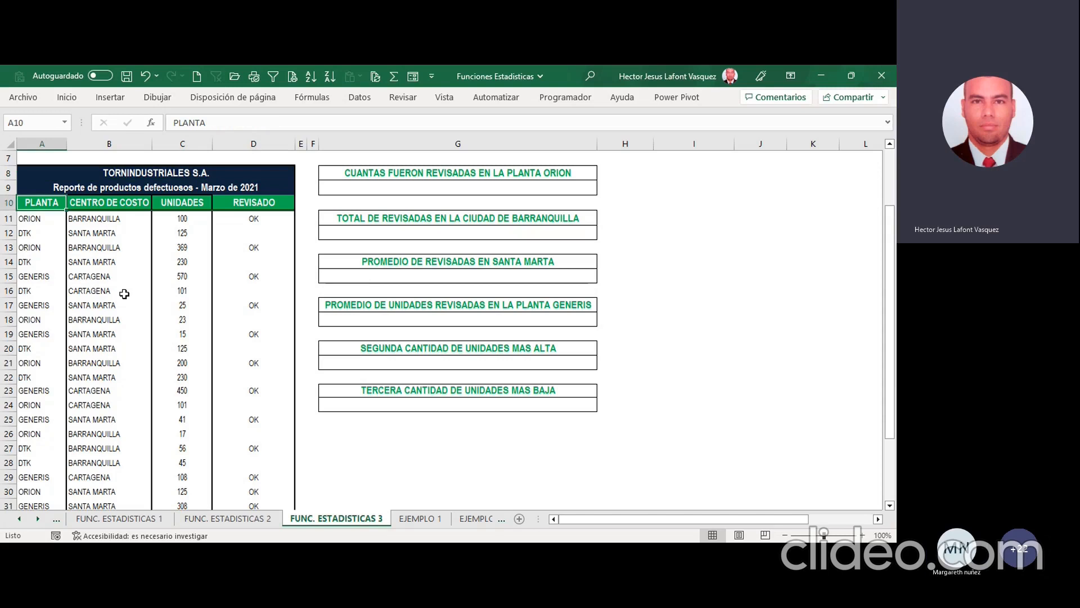
key("Right")
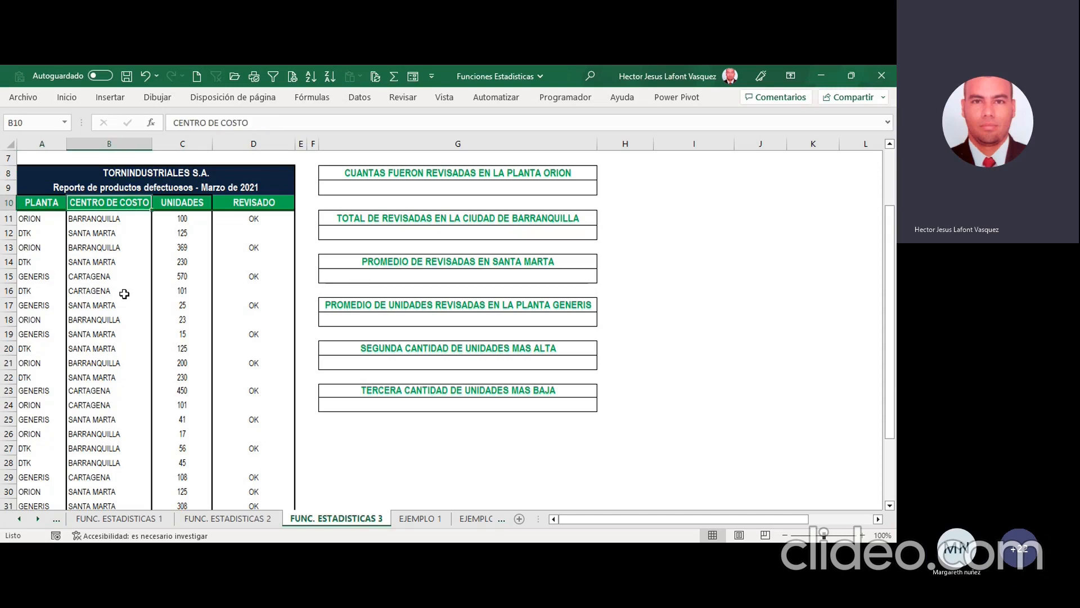
key("Right")
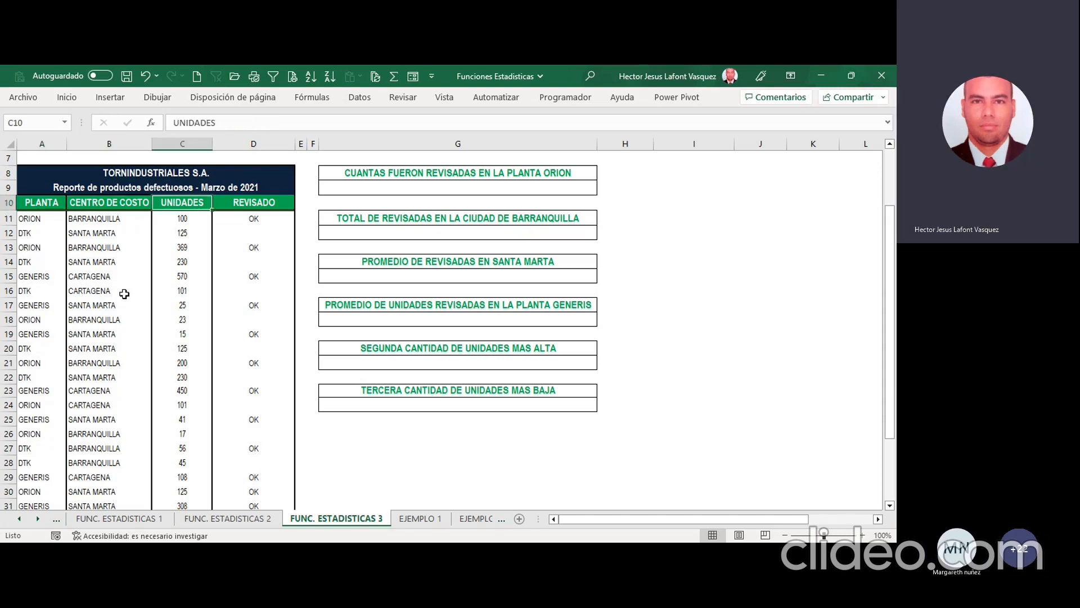
key("Right")
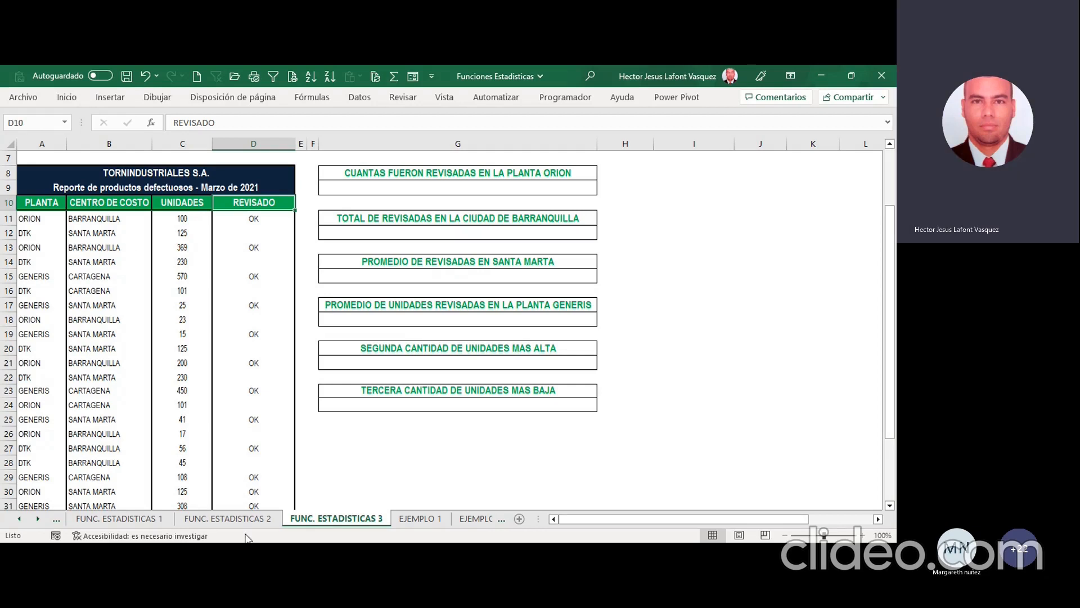
Step: Select the answer cell G9 below the question CUANTAS FUERON REVISADAS EN LA PLANTA ORION
left_click(324, 503)
left_click(463, 188)
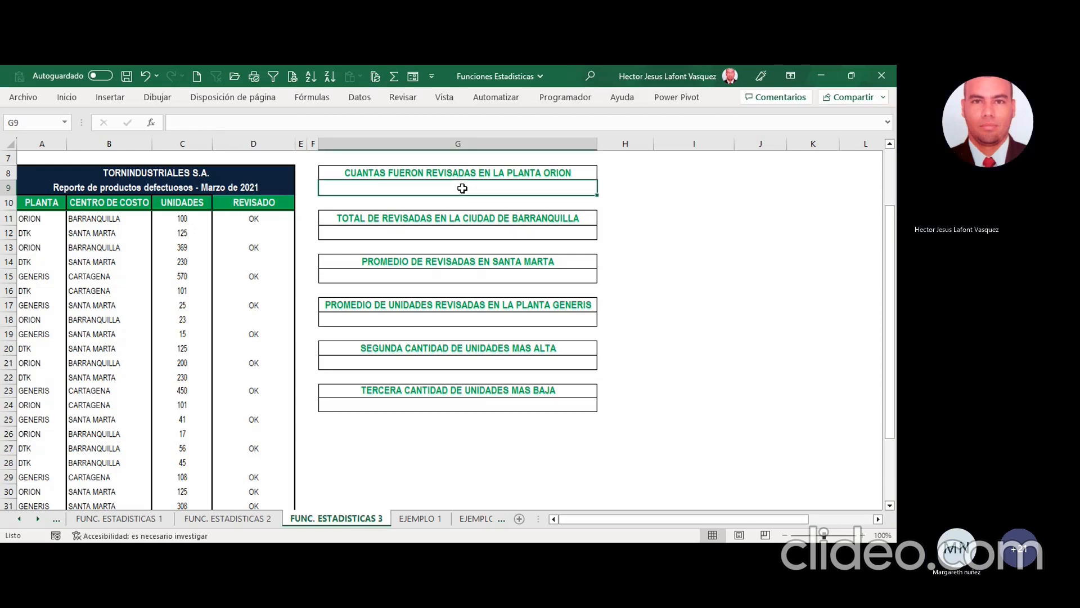
key("alt+Tab")
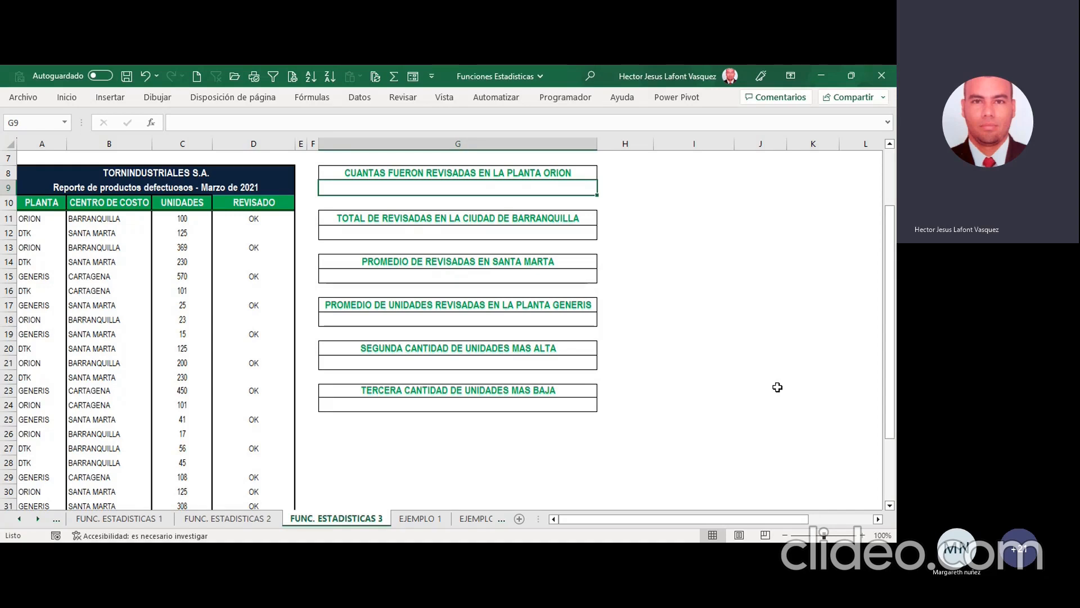
Step: Count the REVISADO entries in G9 with =CONTARA(D11:D31) under the ORION question
key("alt+Tab")
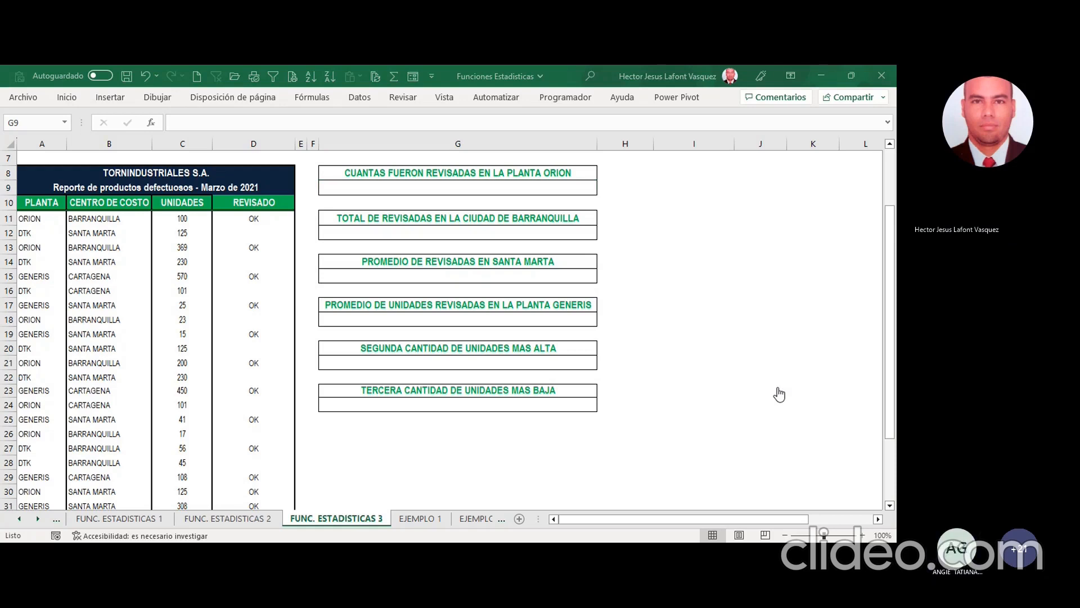
left_click(758, 347)
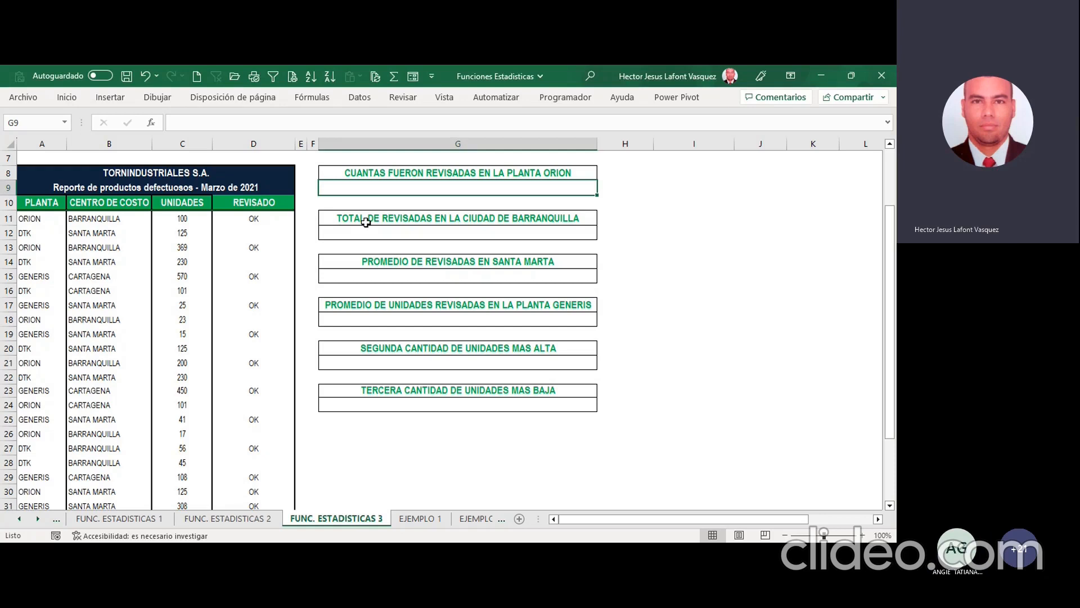
type("=cont")
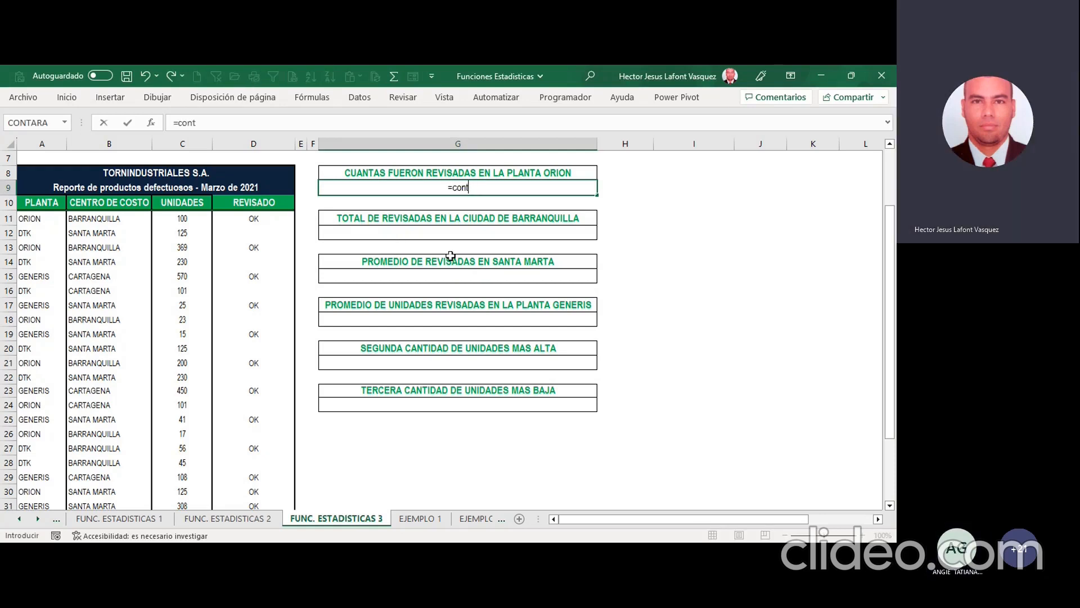
key("Tab")
left_click(151, 123)
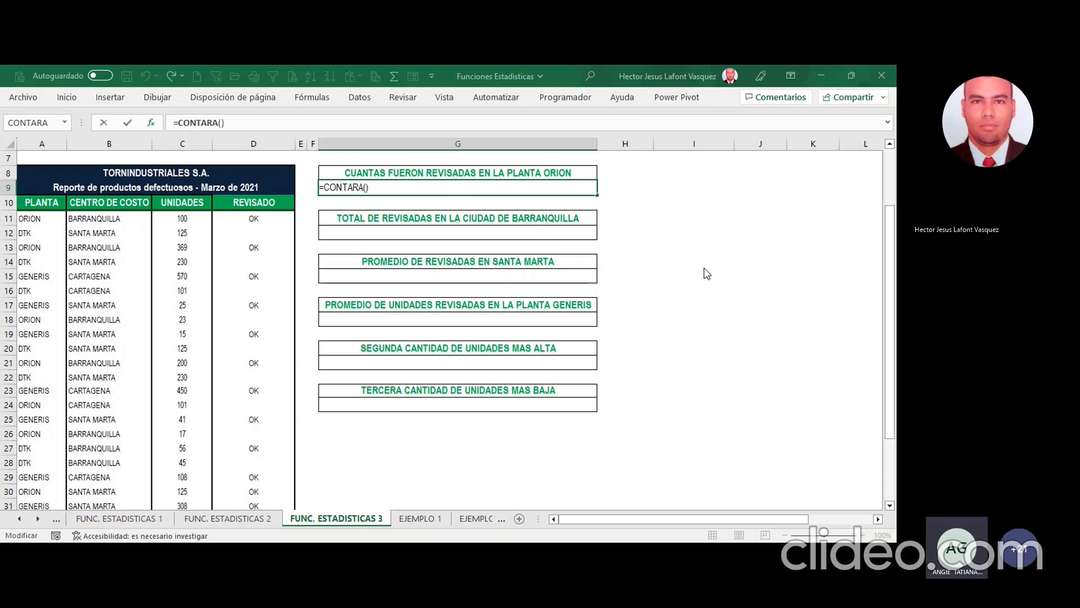
left_click(257, 221)
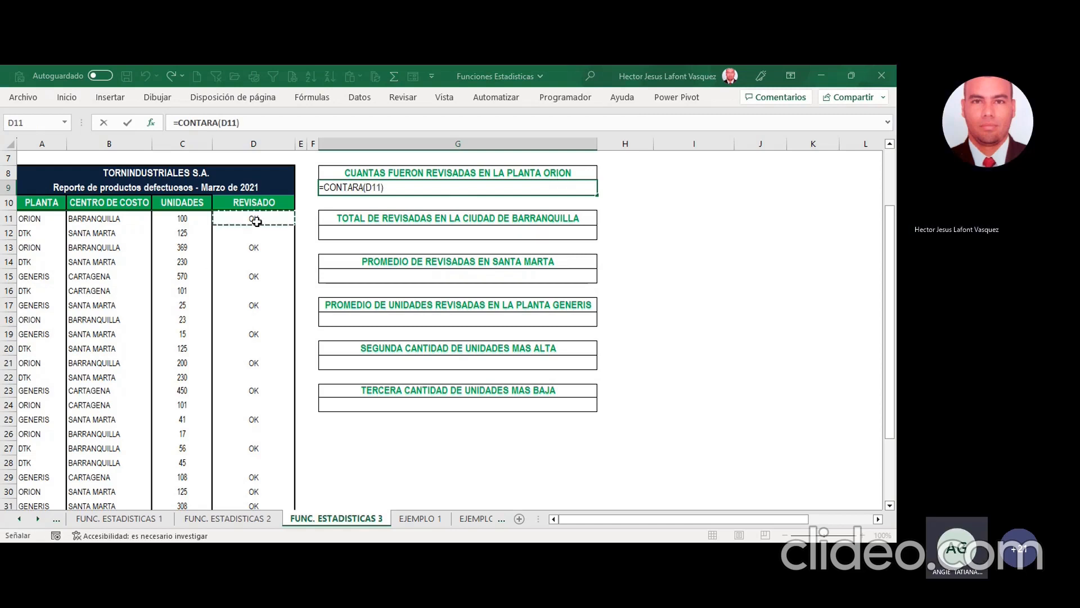
left_click_drag(256, 222, 260, 423)
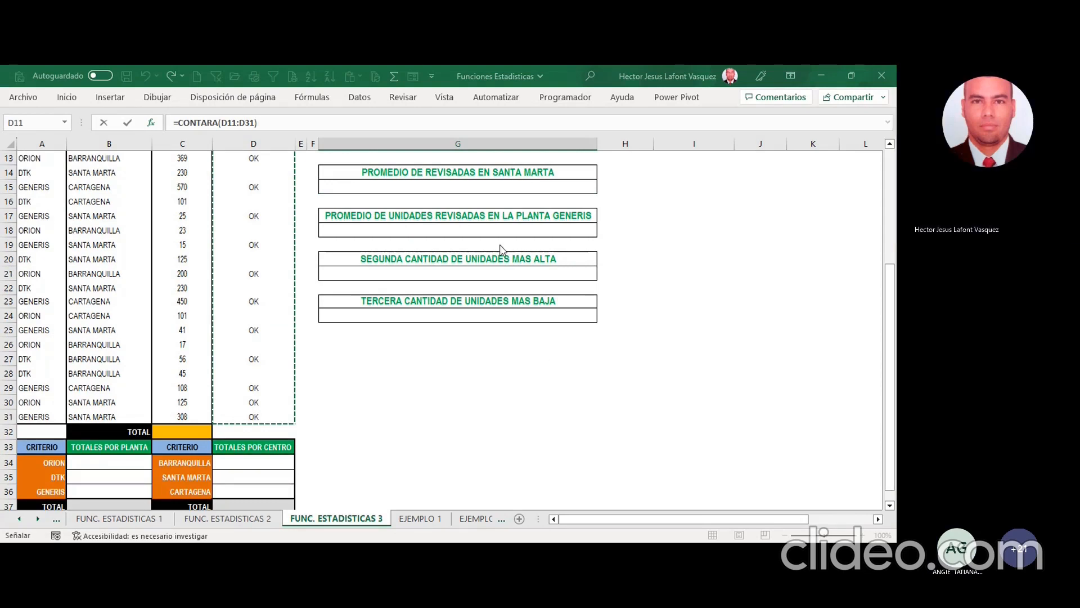
scroll(242, 266, "up", 3)
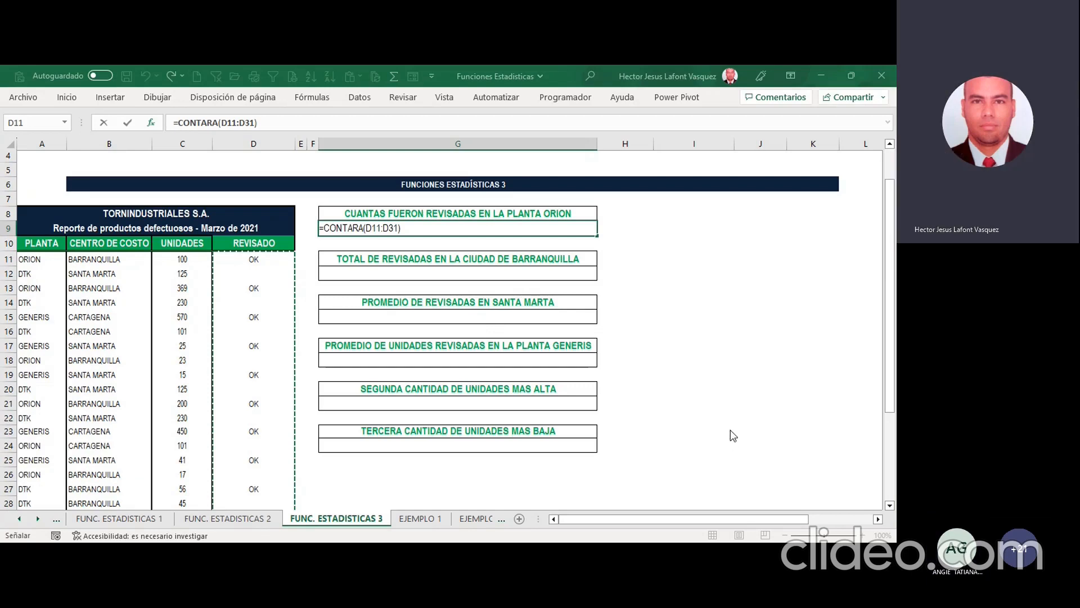
key("ctrl+Return")
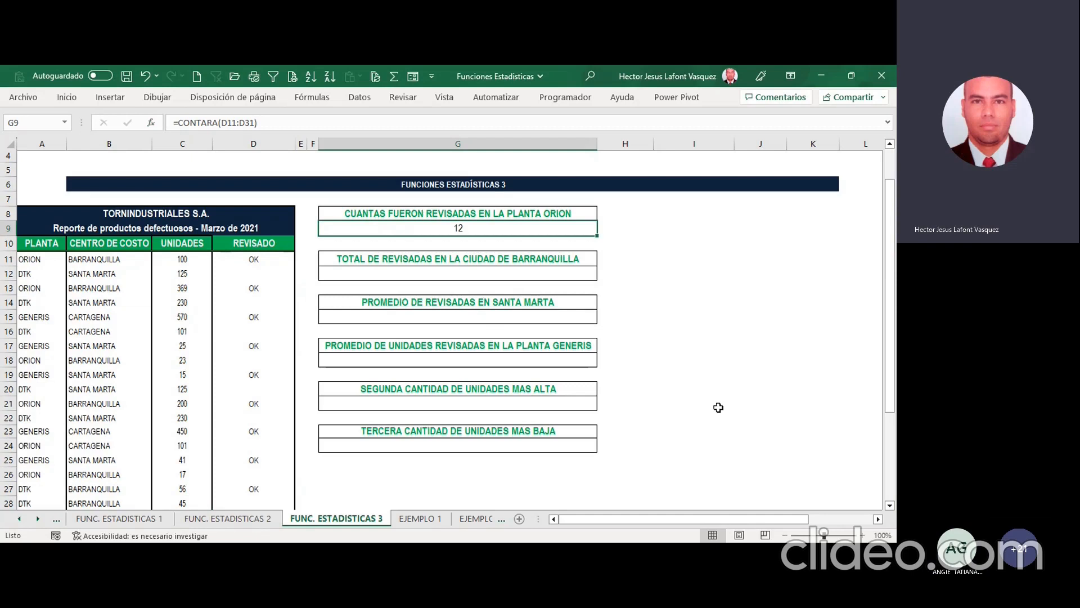
Step: Add "ORION" as the second argument of the G9 formula, making it =CONTARA(D11:D31;"ORION")
left_click(507, 215)
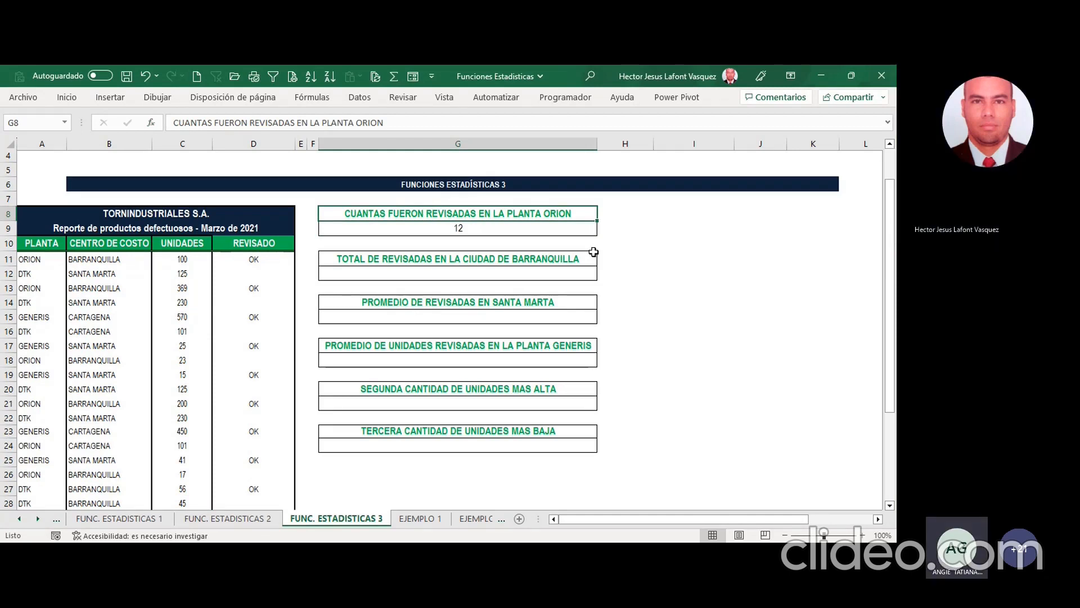
left_click(477, 230)
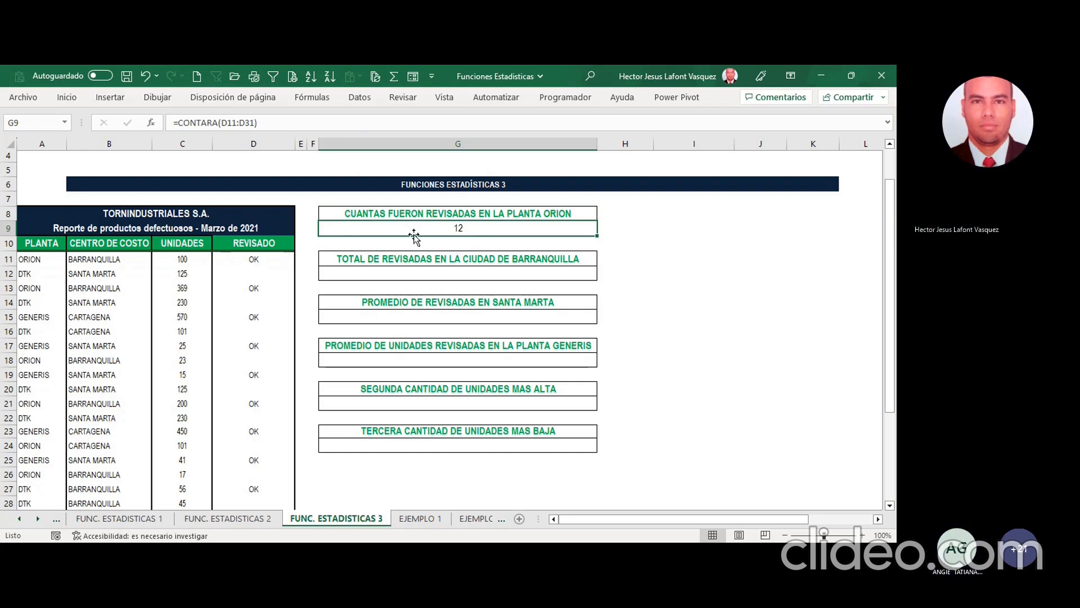
left_click(256, 124)
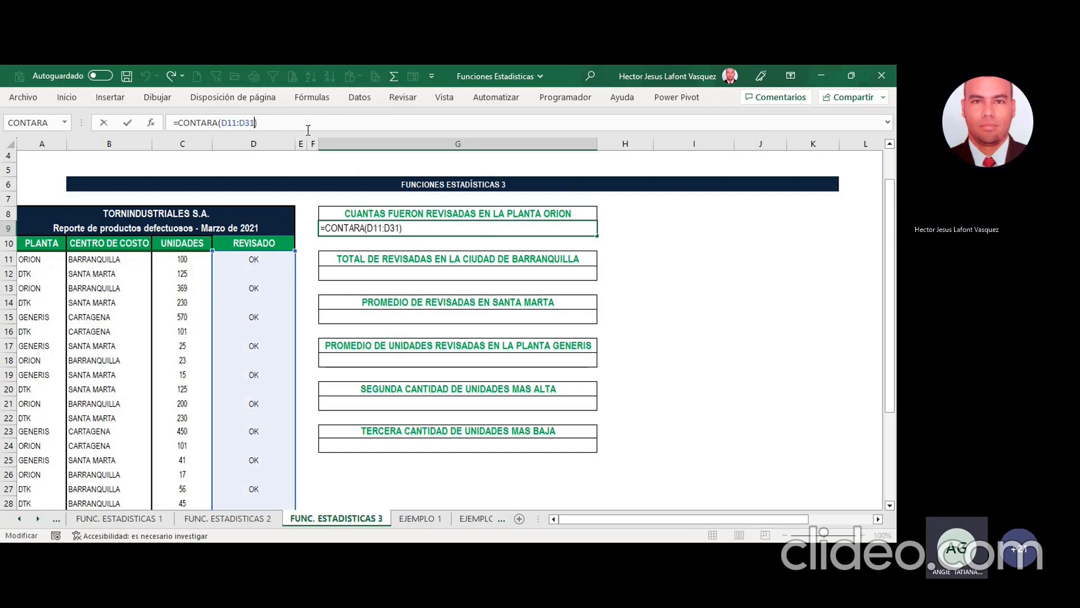
type(";\"")
type("orion")
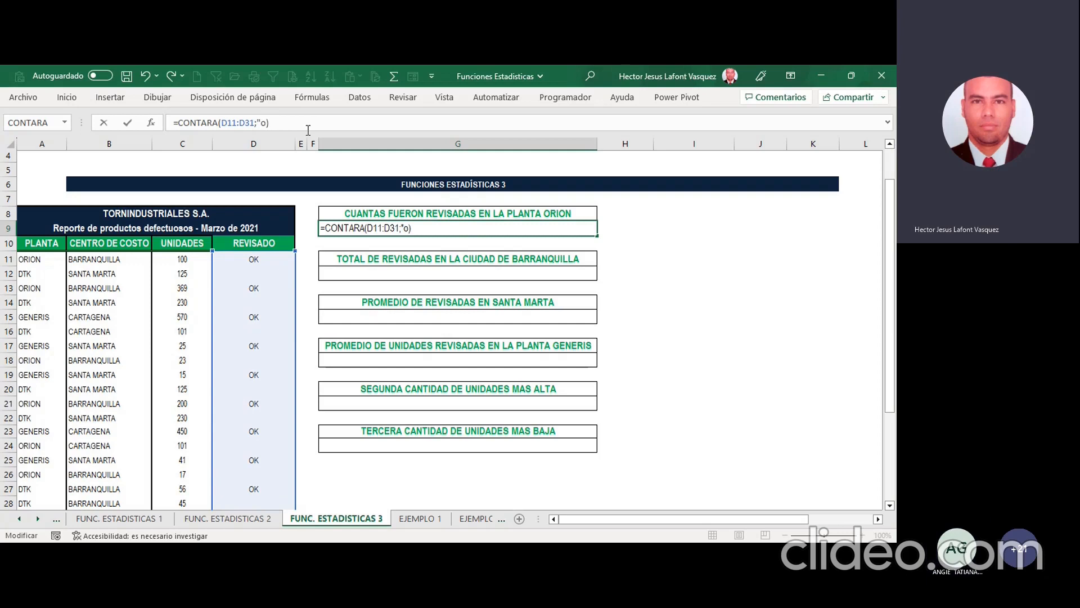
key("BackSpace")
key("BackSpace")
key("BackSpace")
key("BackSpace")
key("BackSpace")
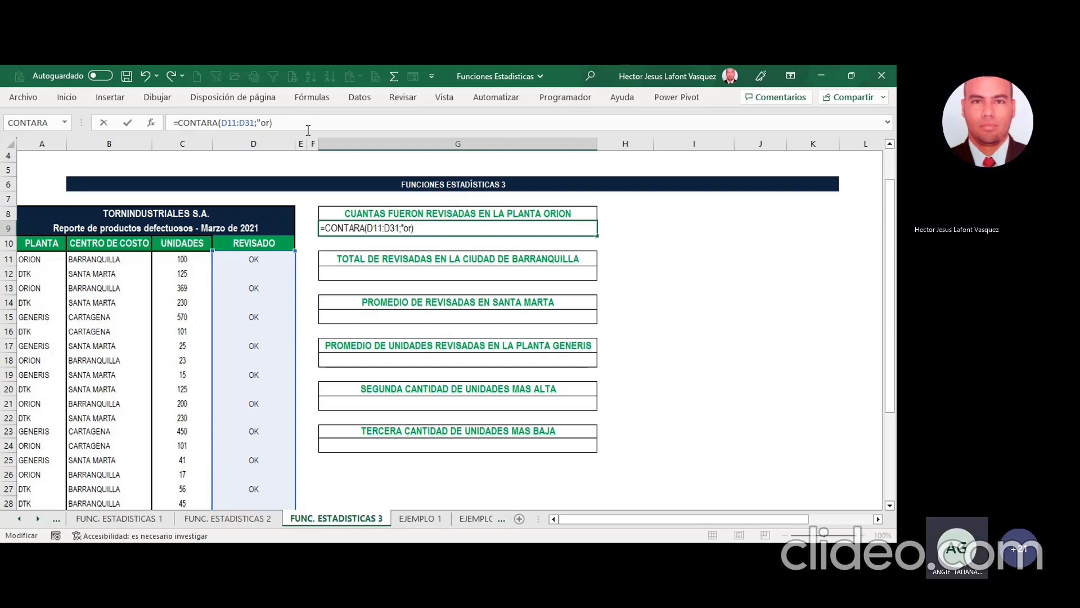
type("ORION\"")
key("Return")
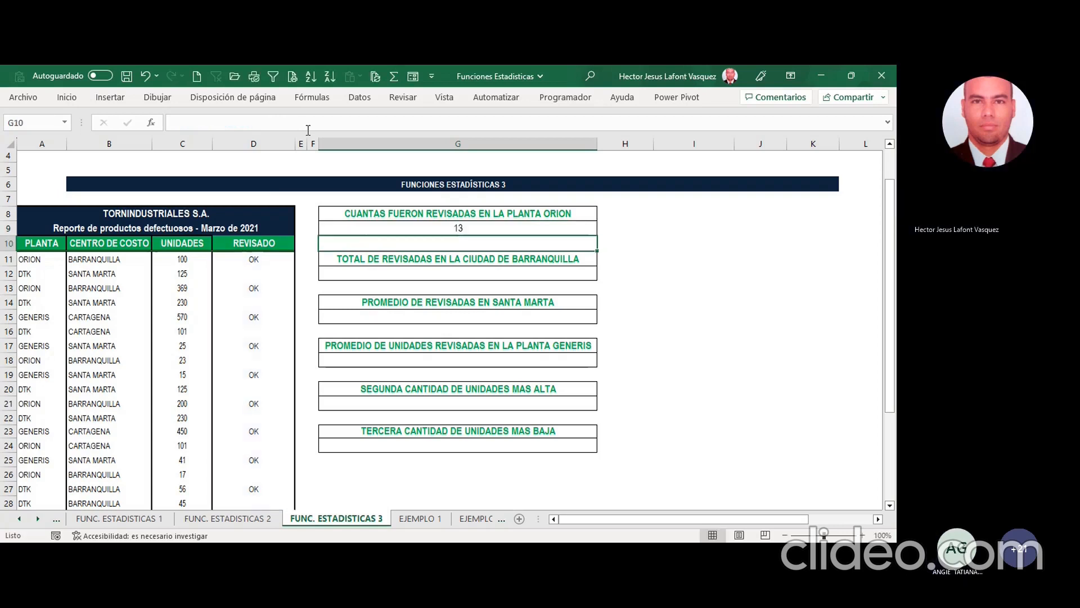
key("Up")
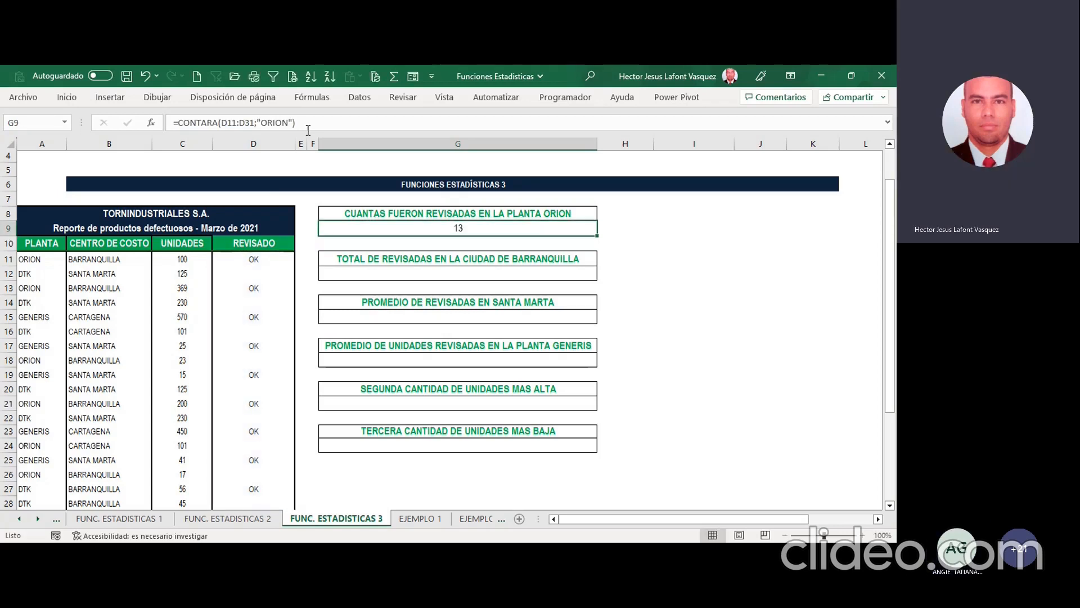
Step: Filter the report's PLANTA column to ORION only and select the visible REVISADO cells to check their count
left_click(54, 246)
left_click_drag(54, 245, 265, 243)
left_click(273, 76)
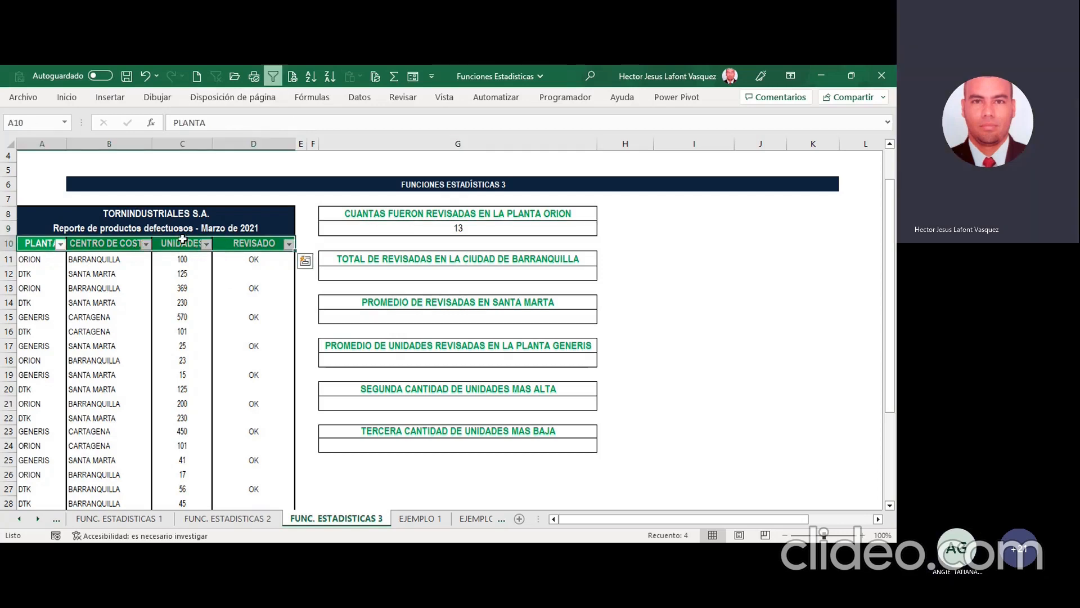
left_click(49, 264)
left_click(61, 244)
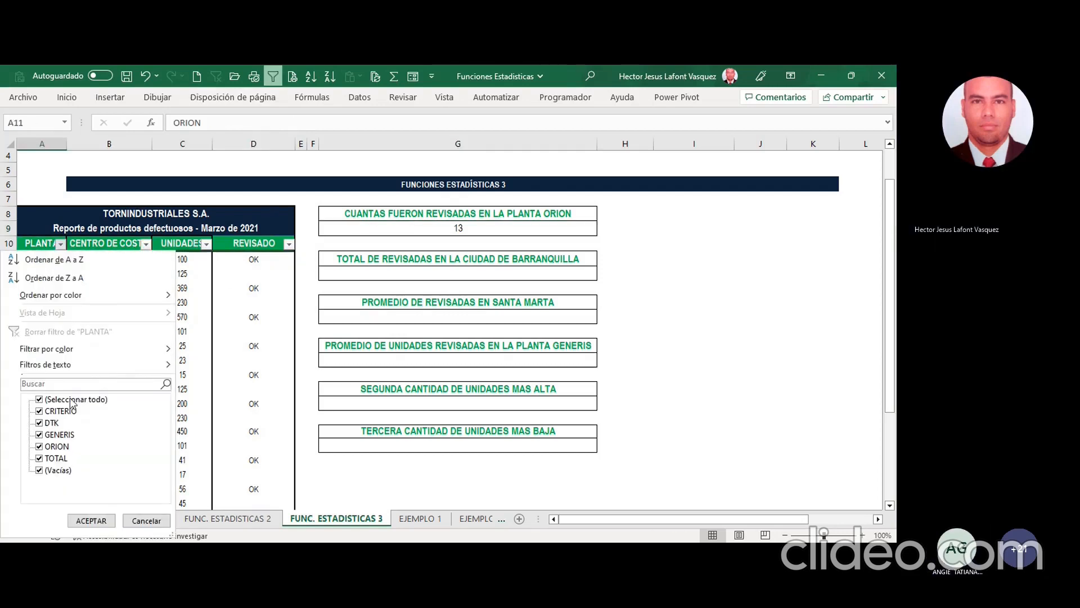
left_click(39, 399)
left_click(39, 447)
left_click(90, 520)
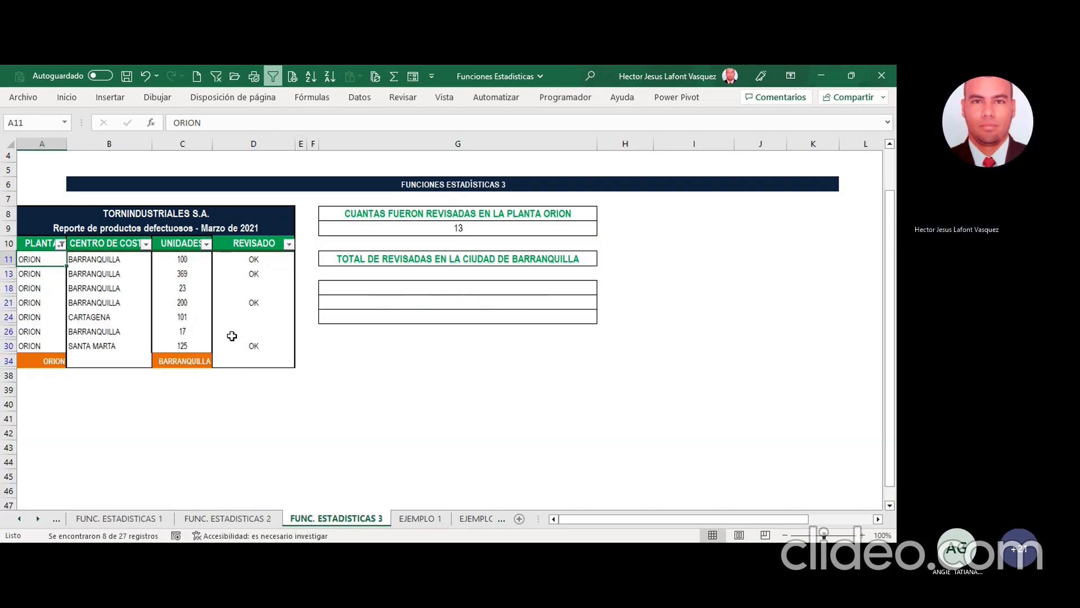
left_click_drag(254, 260, 256, 345)
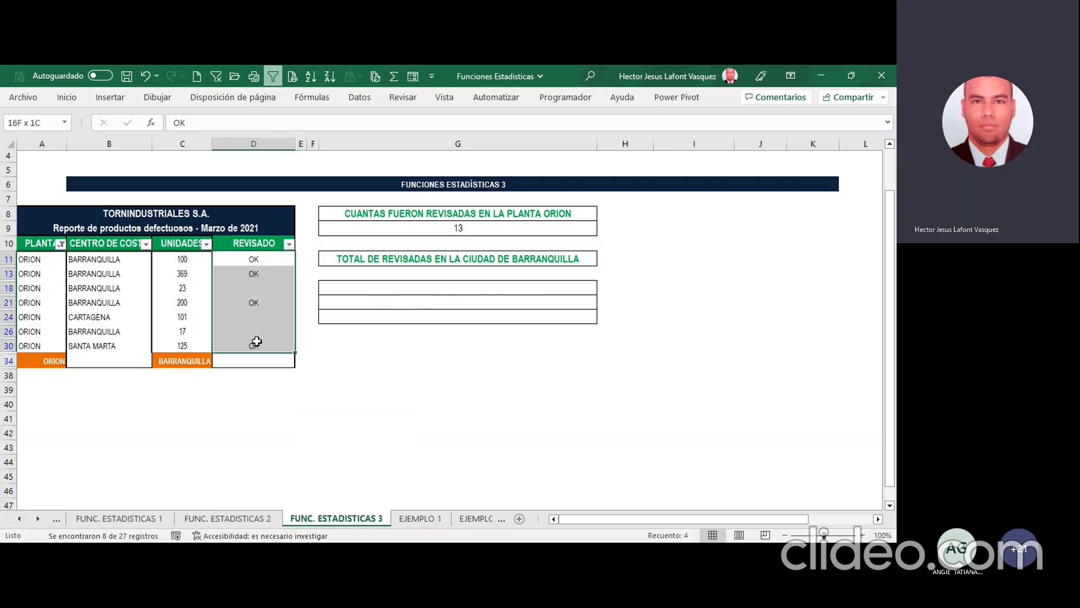
Step: Clear the ORION filter from PLANTA and remove the filter from the report headings
left_click(60, 261)
left_click(60, 244)
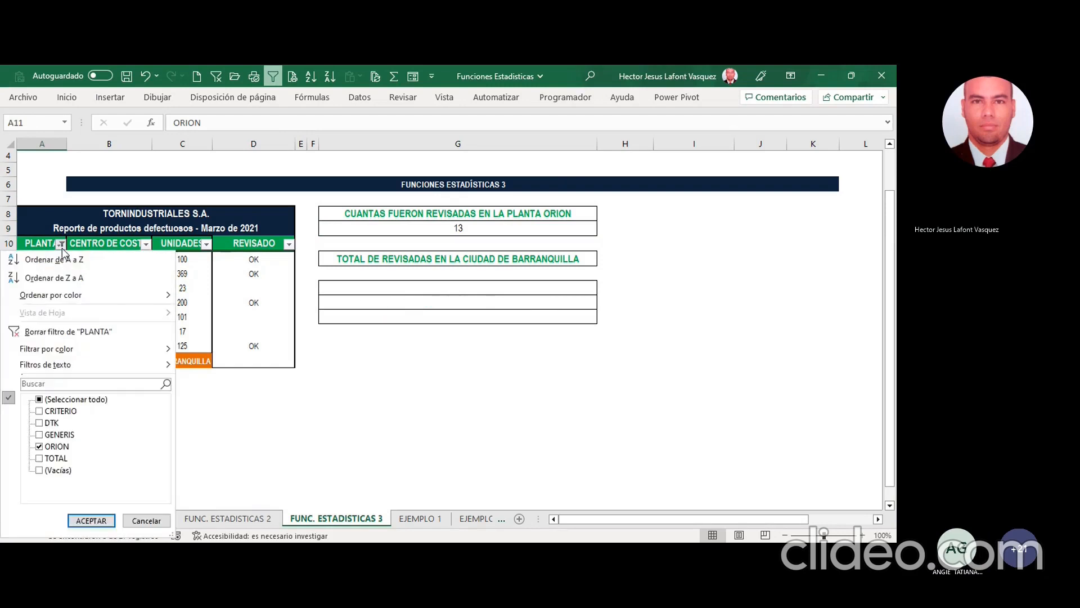
left_click(73, 332)
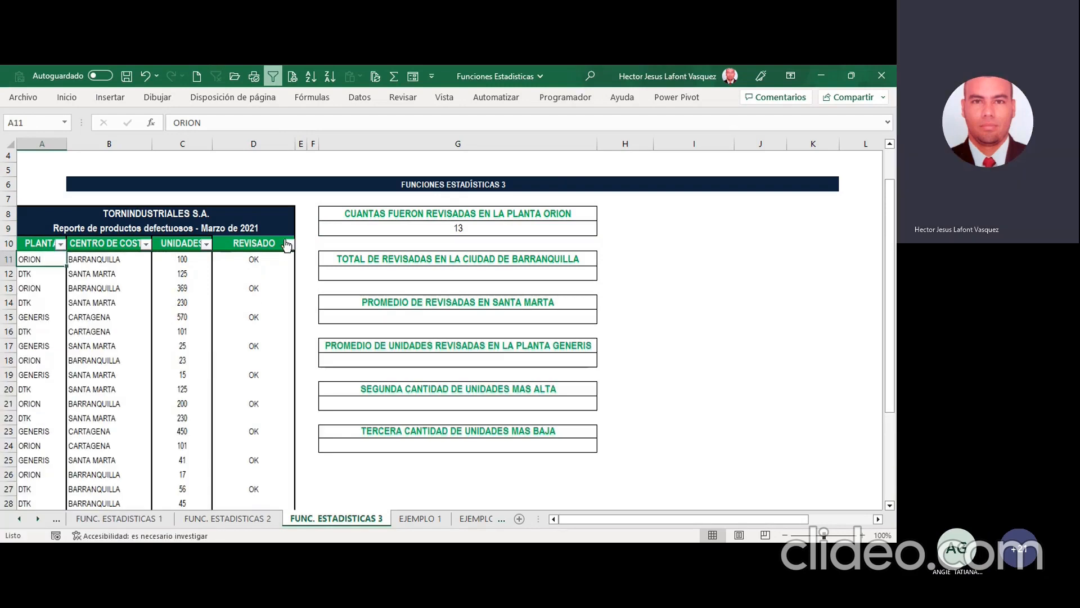
left_click(378, 230)
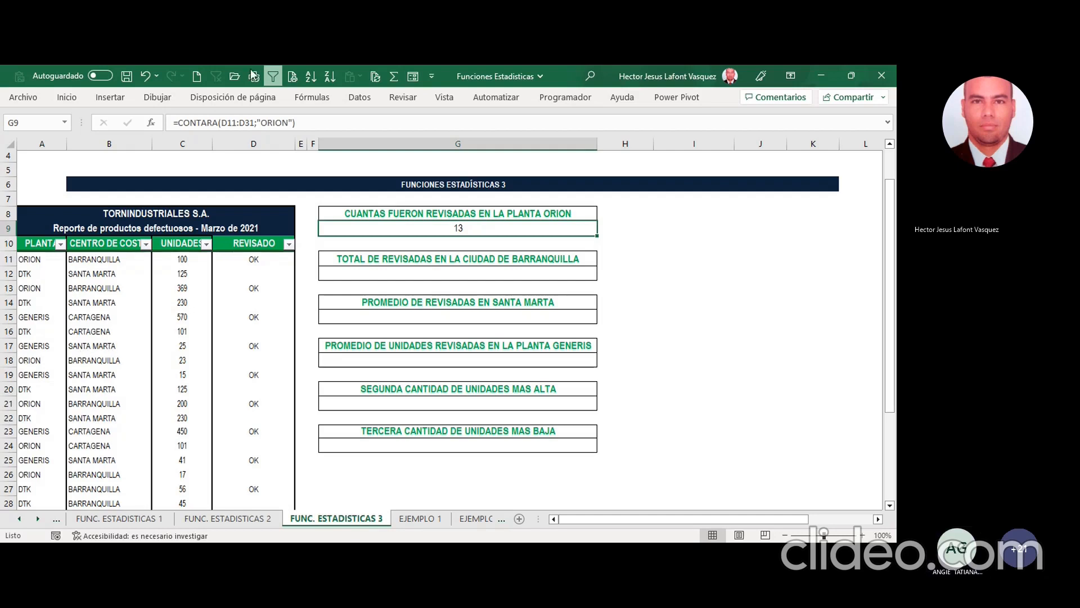
left_click(273, 76)
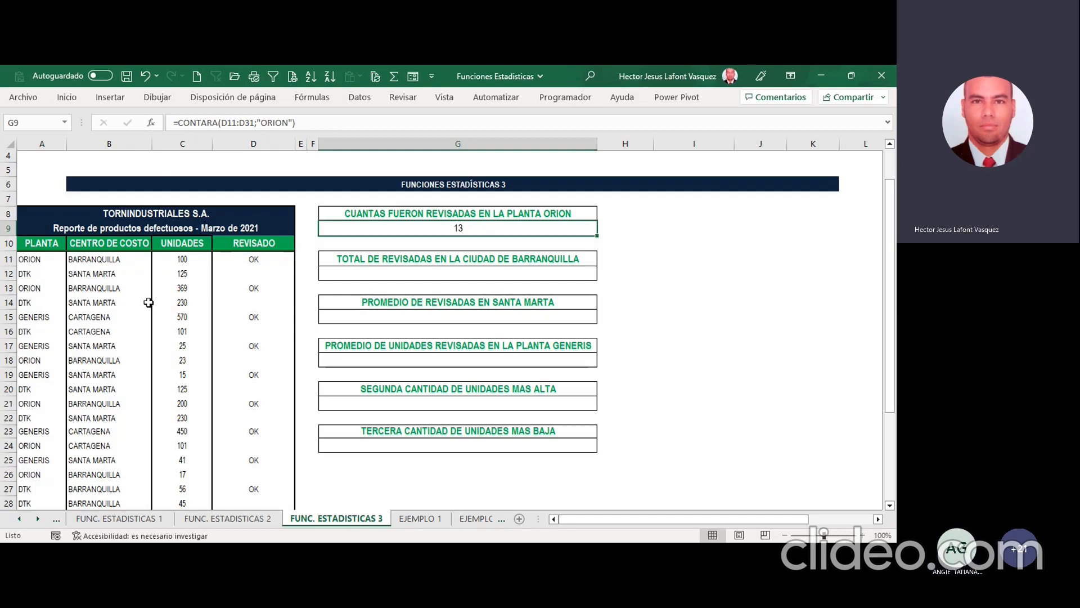
Step: Examine the wording of the question in G8, CUANTAS FUERON REVISADAS EN LA PLANTA ORION
left_click(404, 213)
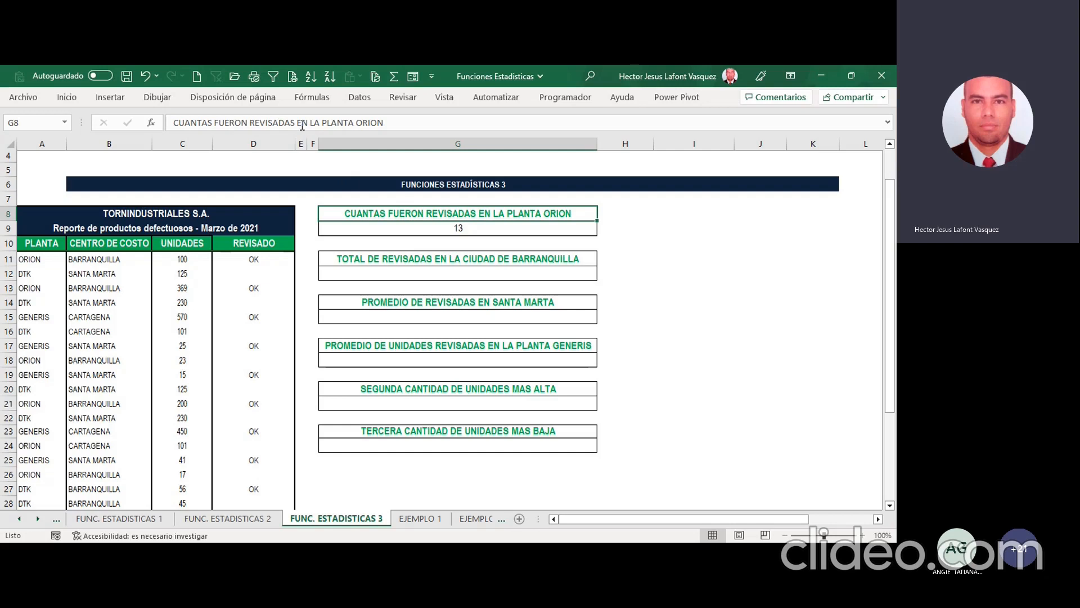
left_click_drag(299, 122, 139, 119)
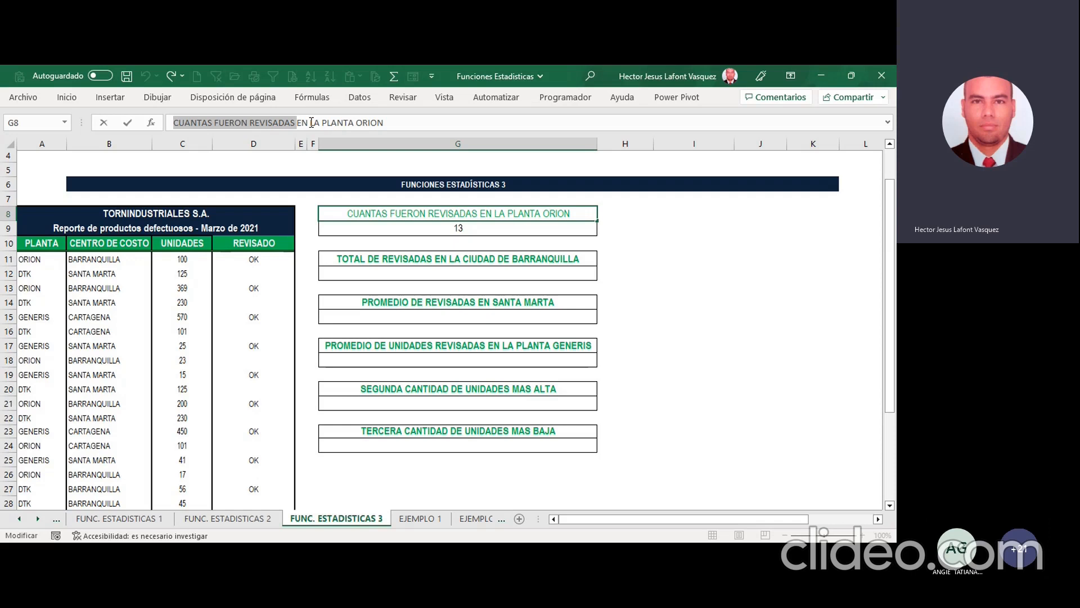
key("Escape")
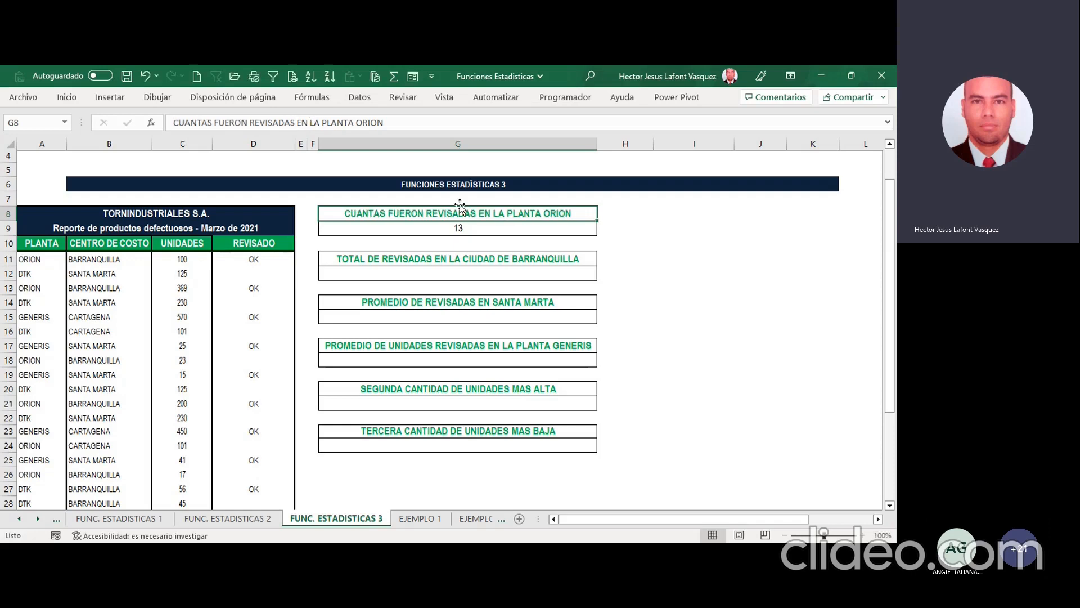
left_click(481, 231)
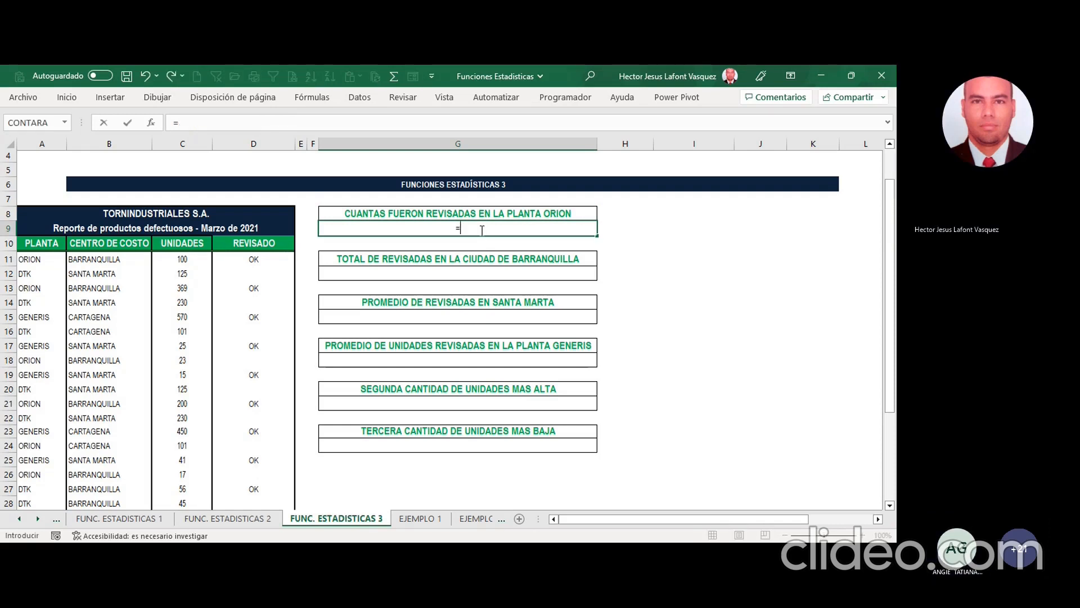
type("=CONTAR.SI")
left_click(151, 122)
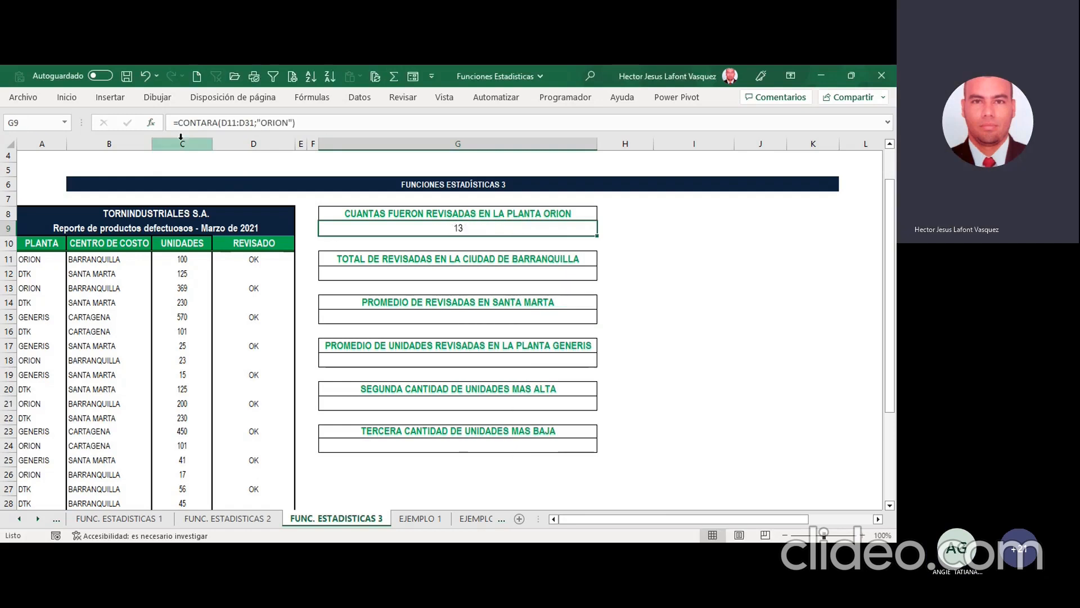
Step: Replace the G9 formula with =CONTAR.SI(D11:D31;"ORION") to try counting the reviewed ORION products
key("Delete")
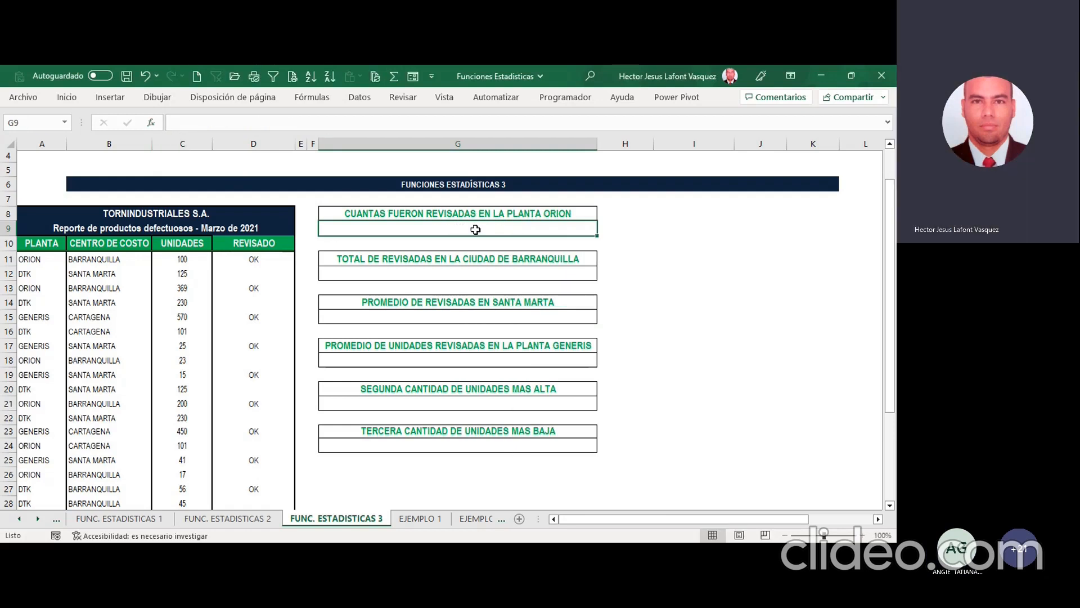
type("=CONTAR")
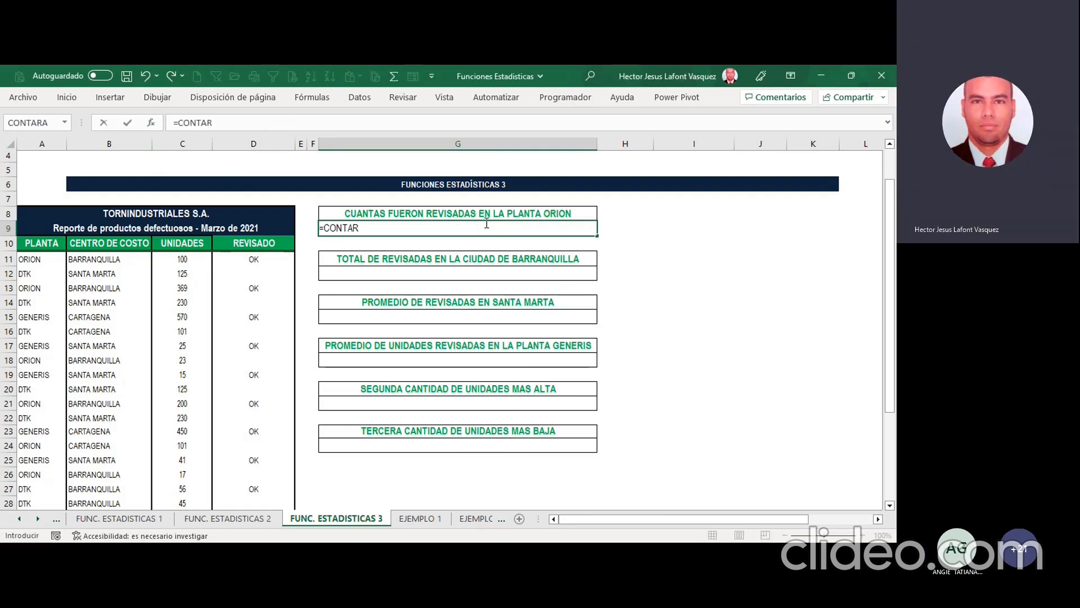
double_click(389, 265)
left_click(152, 120)
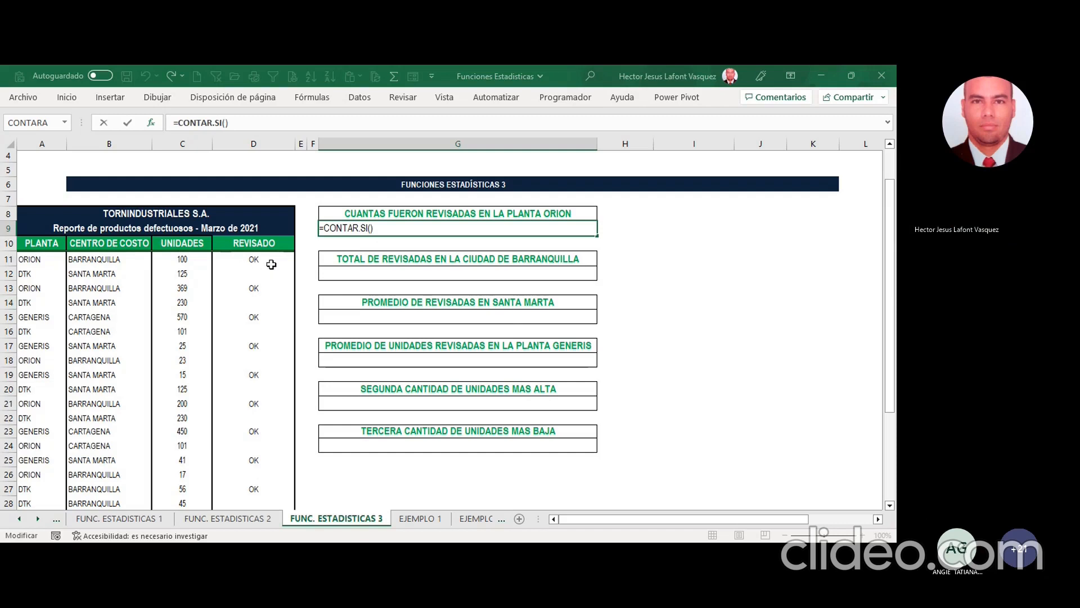
left_click_drag(266, 262, 268, 448)
scroll(498, 341, "up", 4)
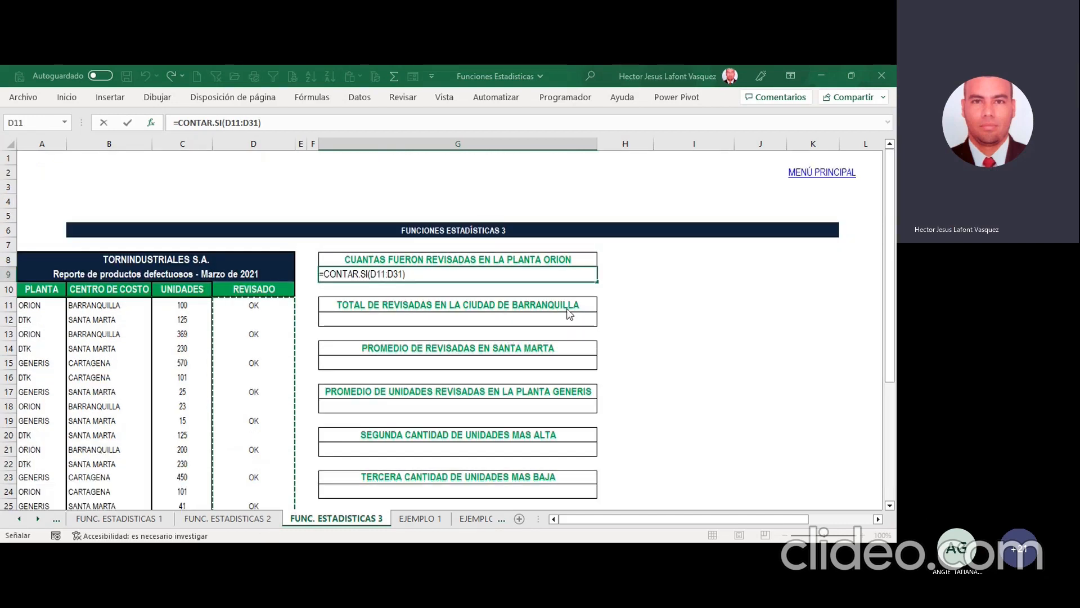
left_click(568, 276)
type(";ORION")
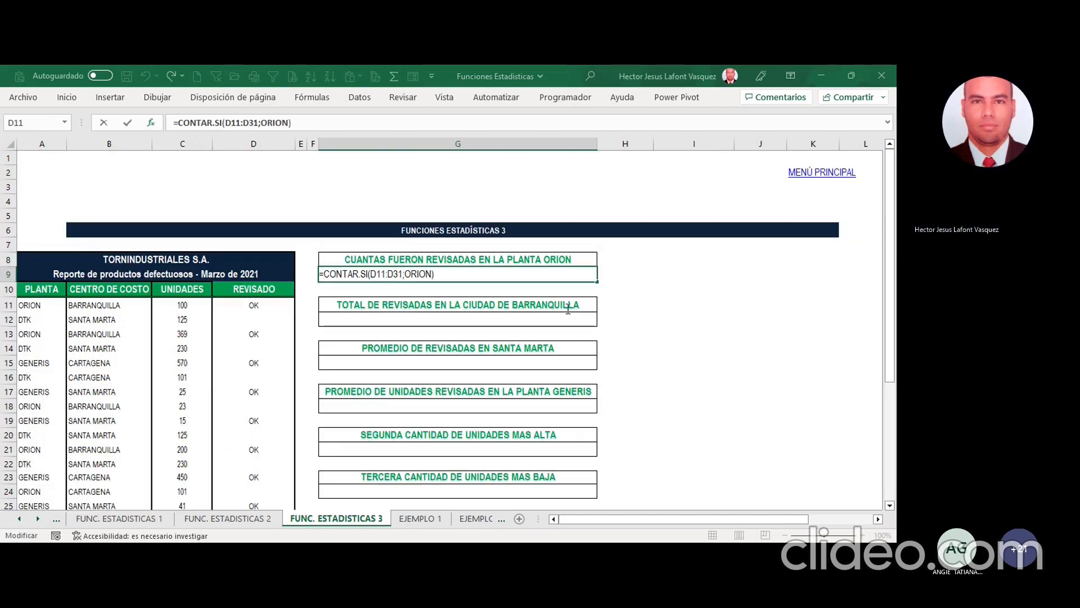
key("Return")
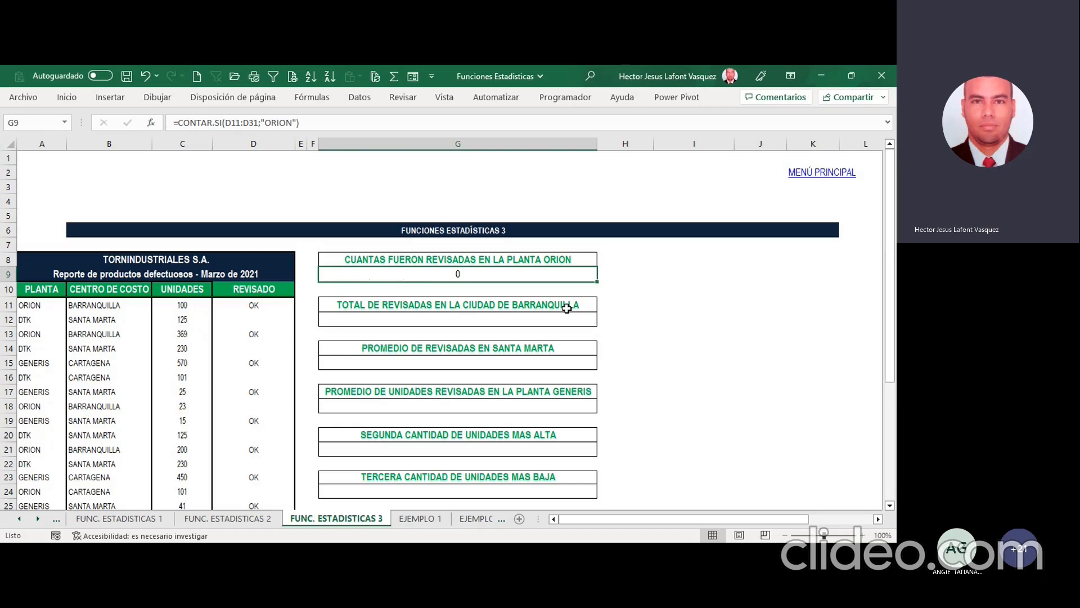
Step: Replace the G9 formula with a CONTAR.SI.CONJUNTO function that uses D11:D31 as its first criteria range
key("Delete")
type("=CON")
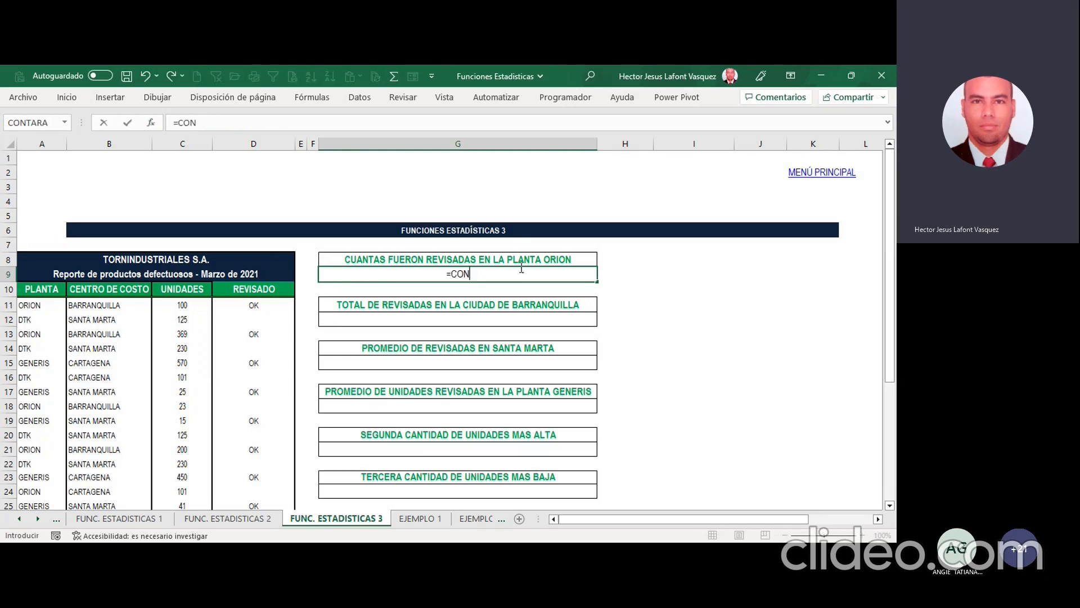
type("TAR.SI.CONJUNTO(")
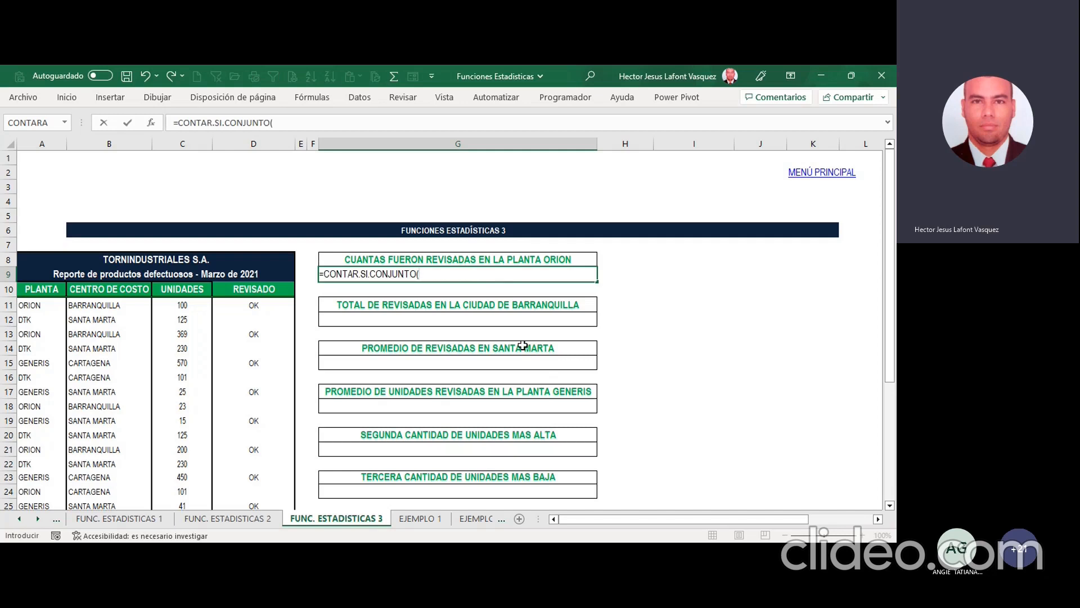
type(")")
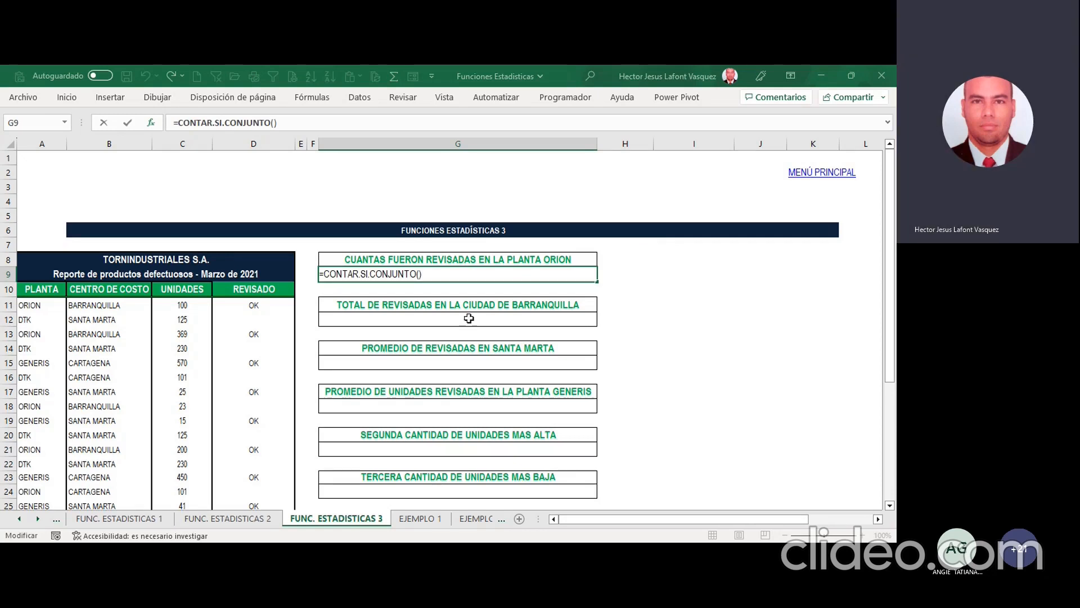
scroll(470, 319, "down", 2)
left_click_drag(254, 219, 254, 354)
left_click_drag(265, 391, 262, 450)
scroll(447, 350, "up", 3)
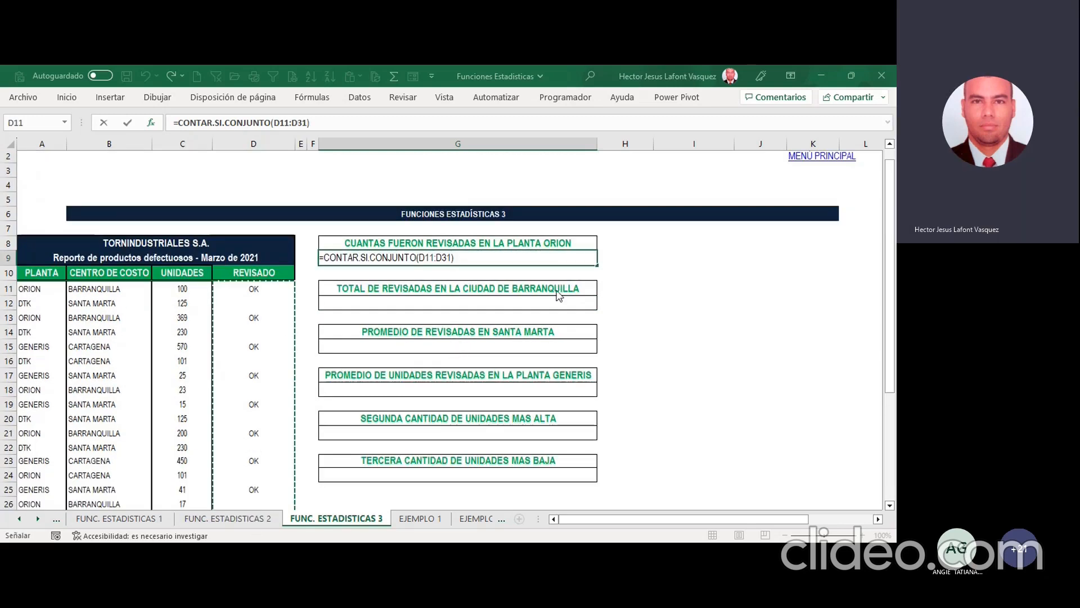
Step: Set the first criterion of the G9 formula to "ORION"
key("F2")
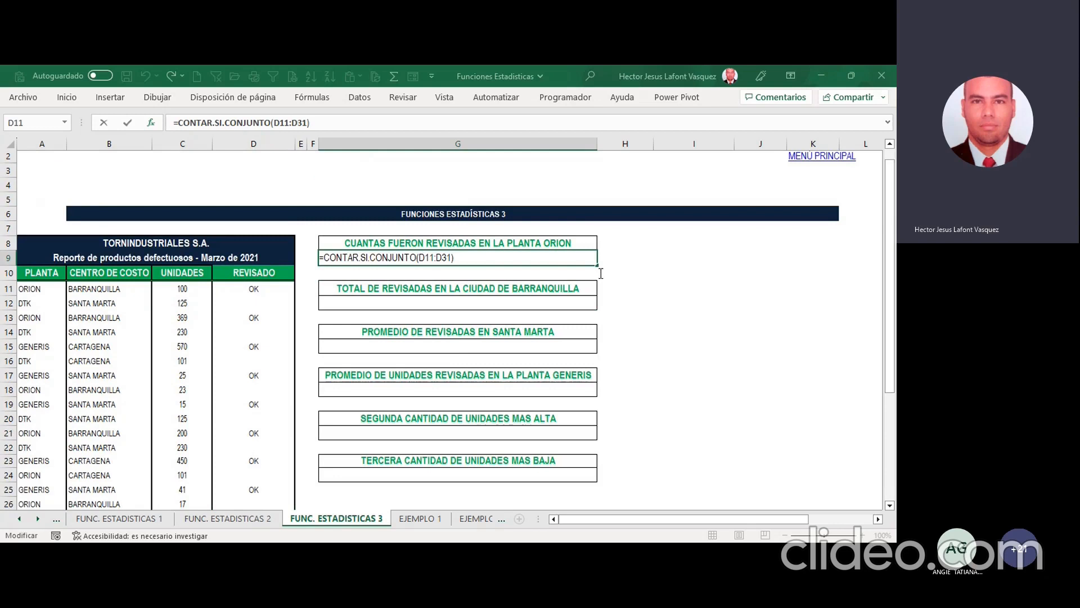
type(";\"ORION\"")
key("Left")
key("Left")
key("Left")
key("Left")
key("Left")
key("Left")
type("\";")
Step: Add D11:D31 with the criterion "OK" as the second condition in G9 and enter the formula
left_click_drag(264, 288, 302, 418)
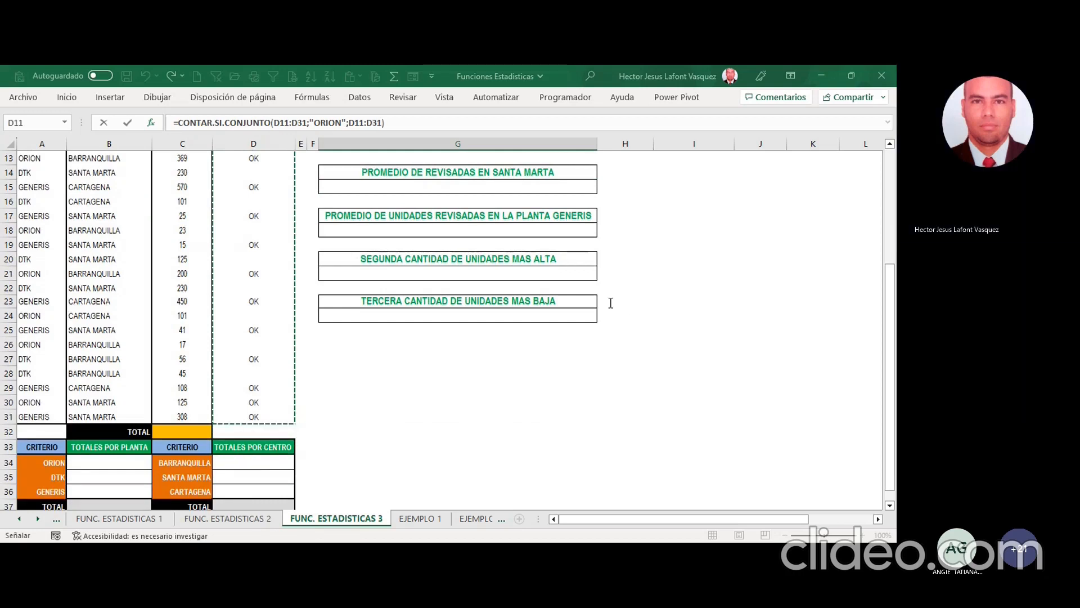
type(";OK")
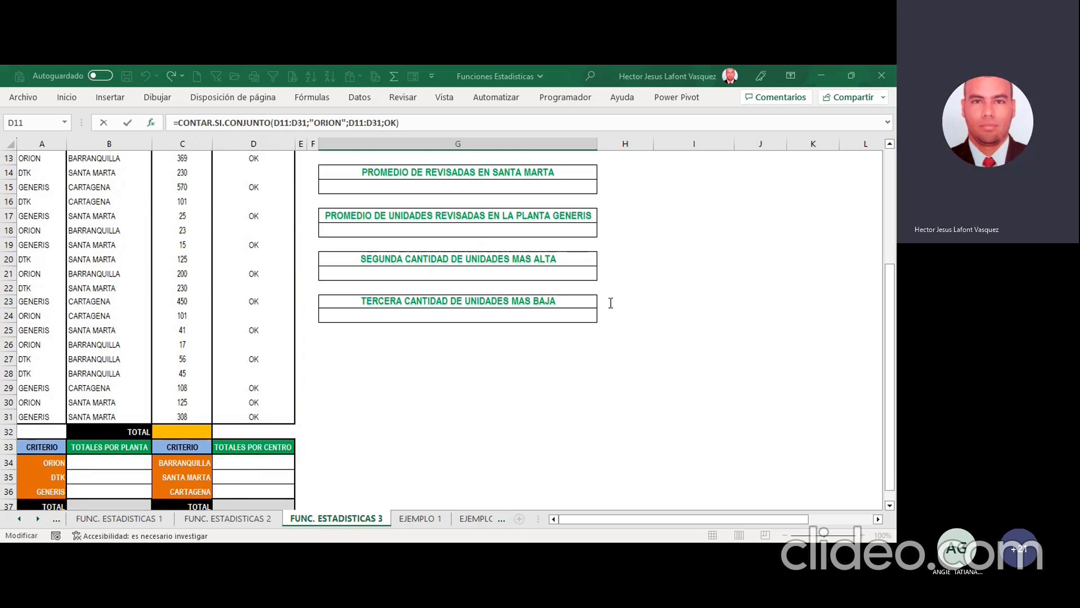
scroll(163, 230, "up", 4)
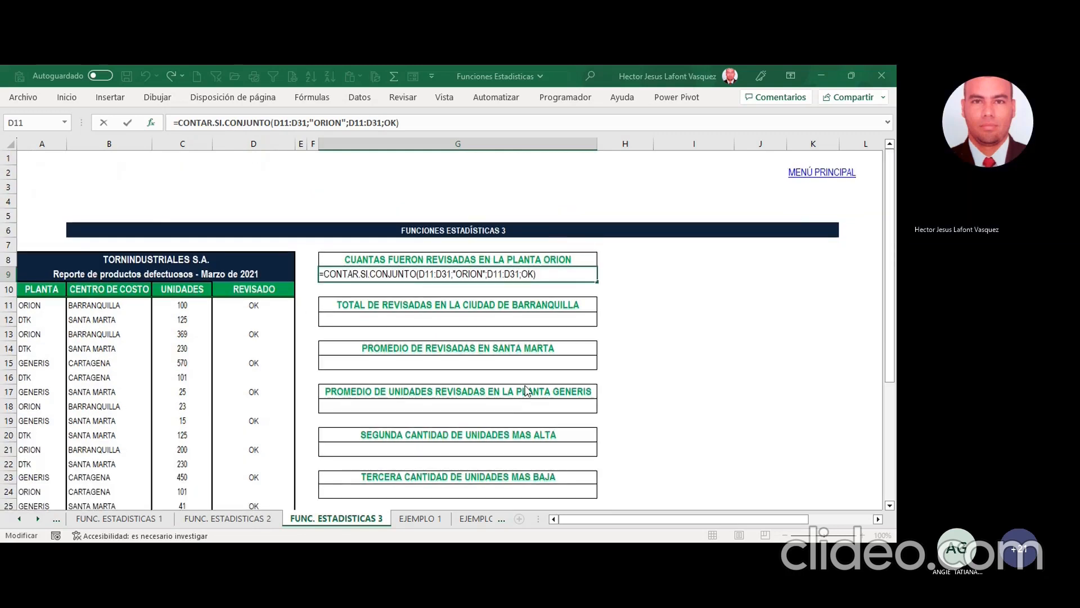
type("\"")
key("Left")
key("Left")
key("Left")
type("\"")
key("Return")
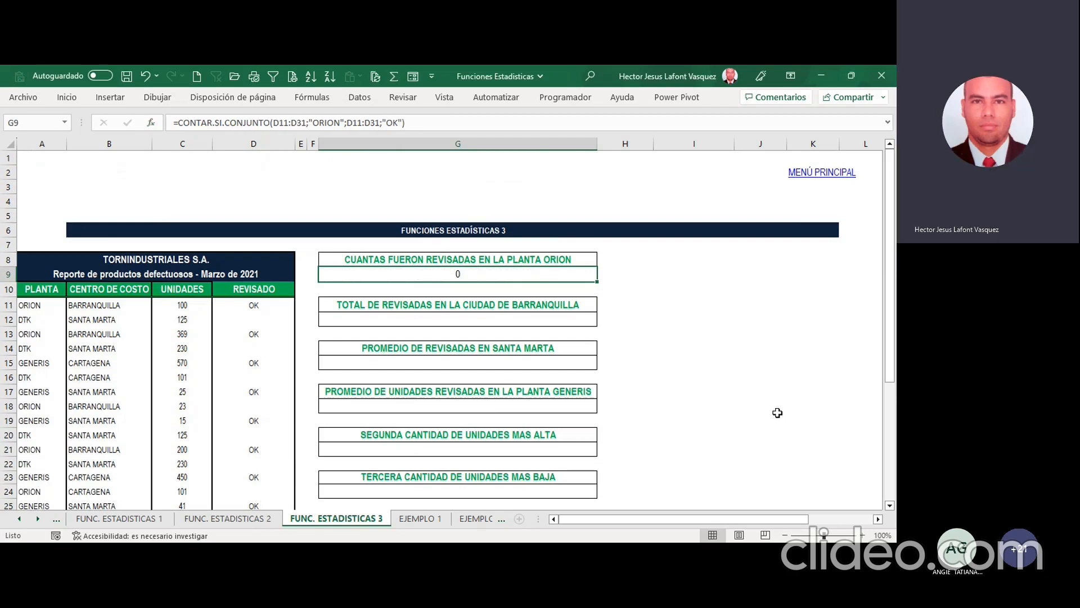
Step: Check the G9 formula against the PLANTA and REVISADO columns and correct its first criteria range to A11:A31
left_click(50, 300)
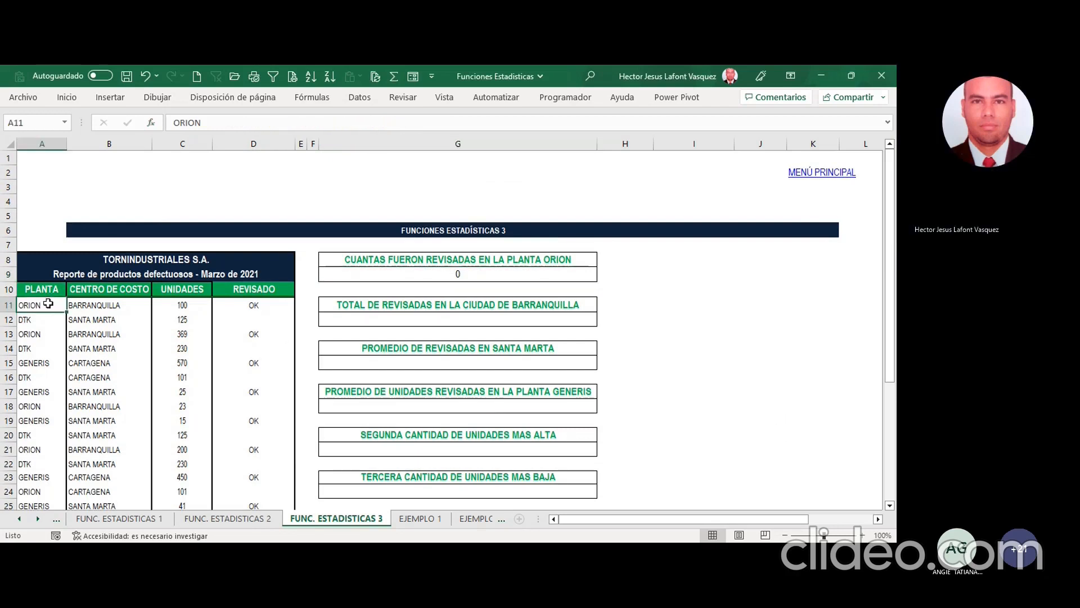
left_click(470, 276)
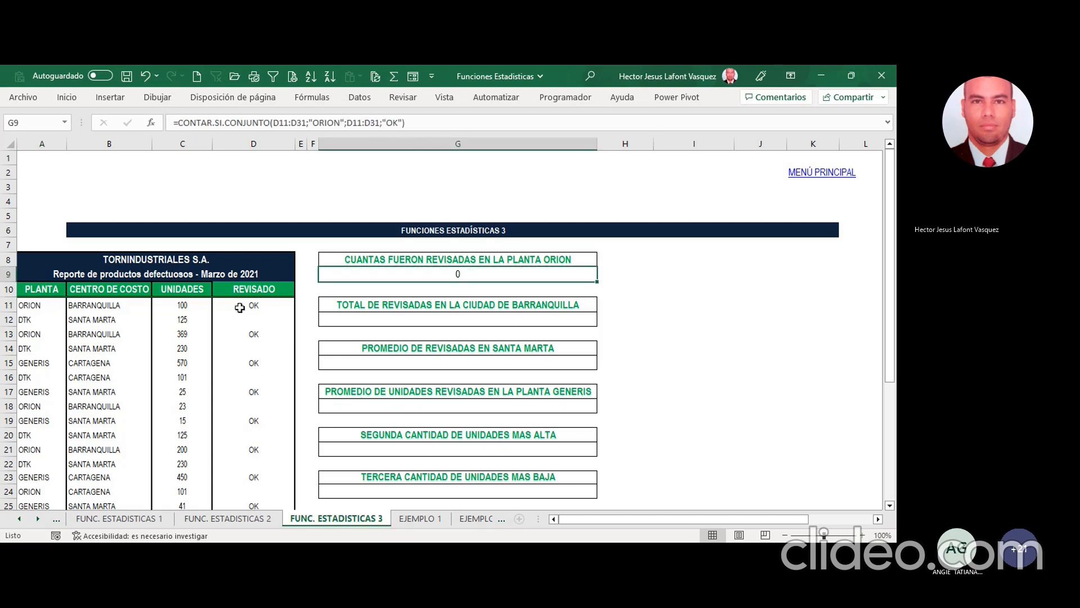
left_click(262, 305)
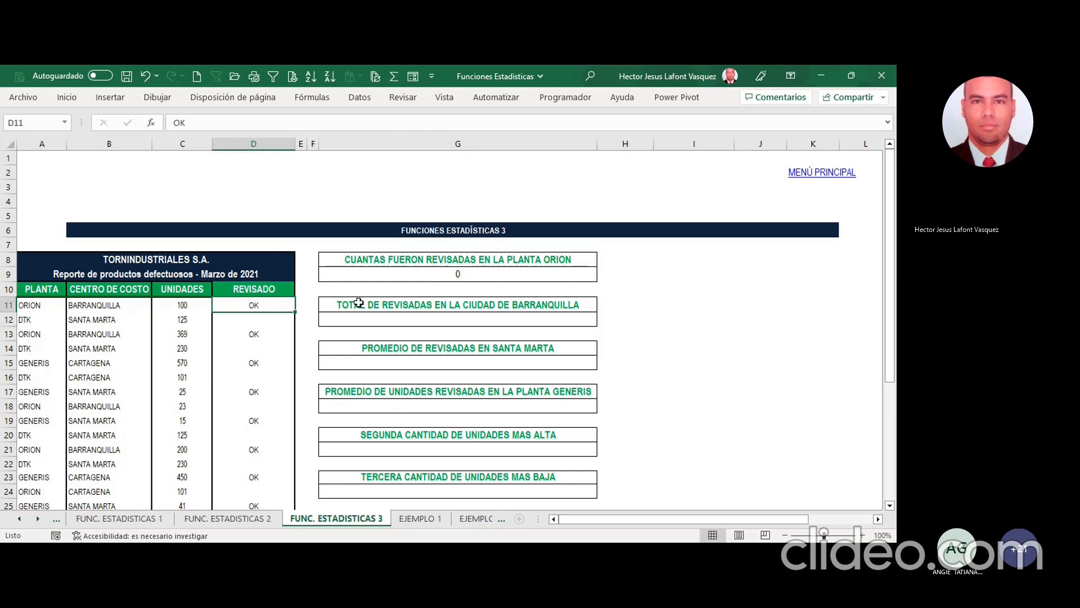
left_click(442, 273)
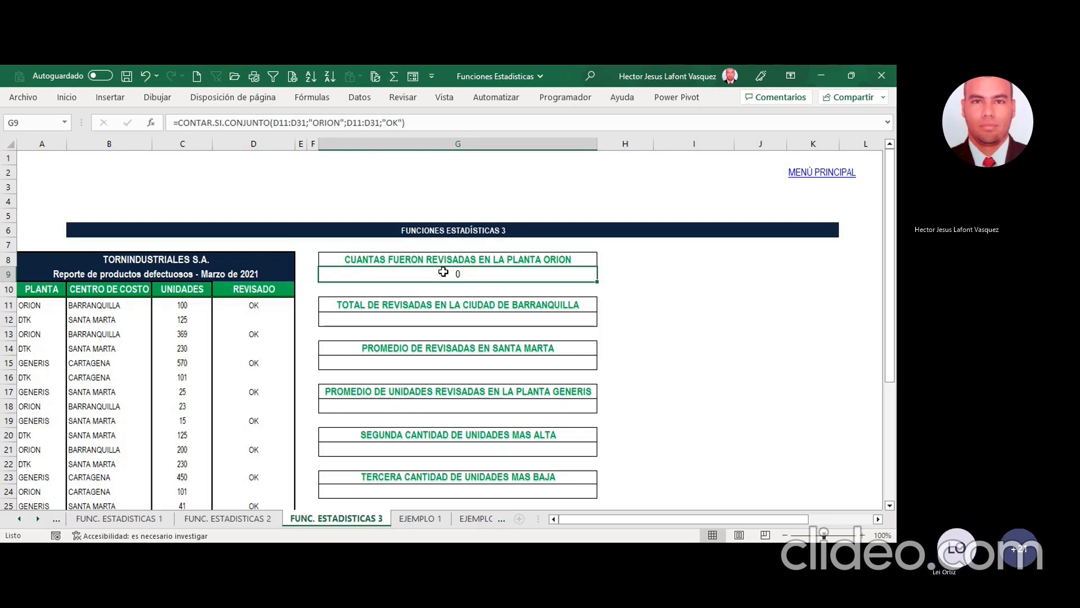
left_click(40, 304)
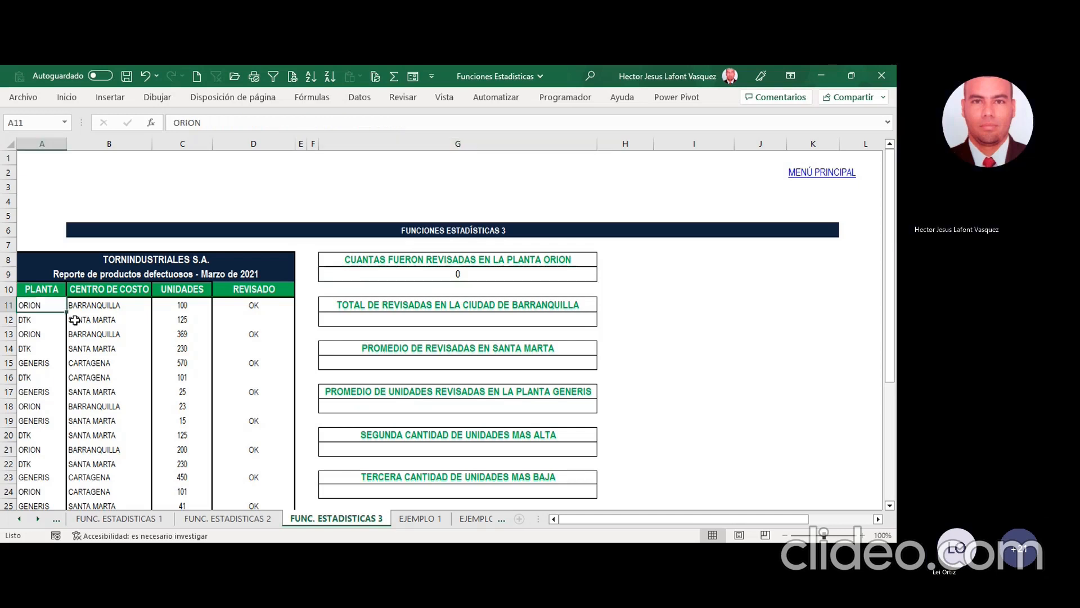
left_click(506, 276)
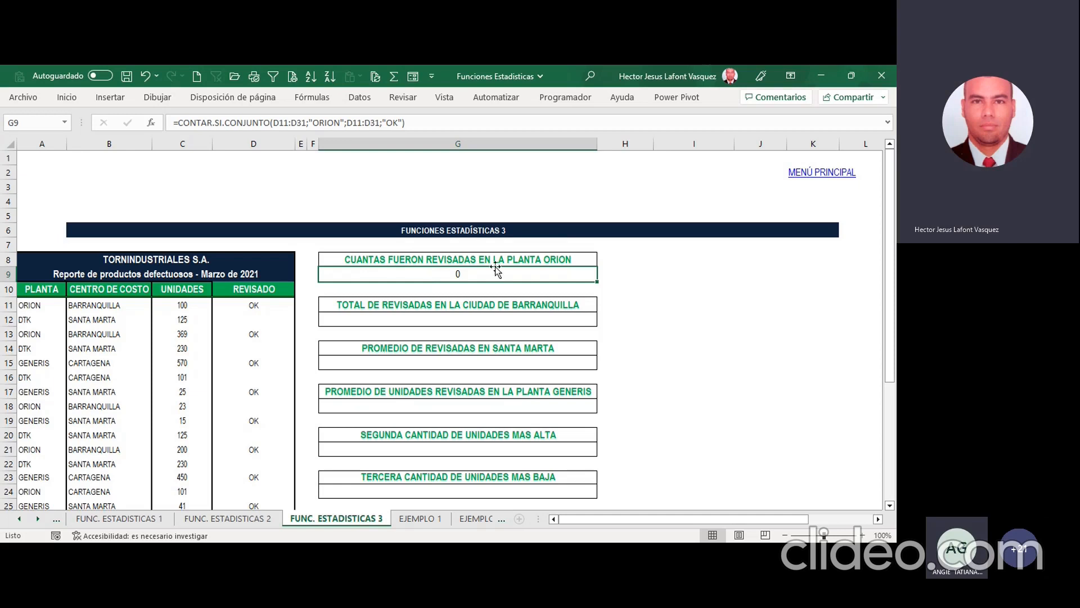
left_click_drag(307, 123, 274, 122)
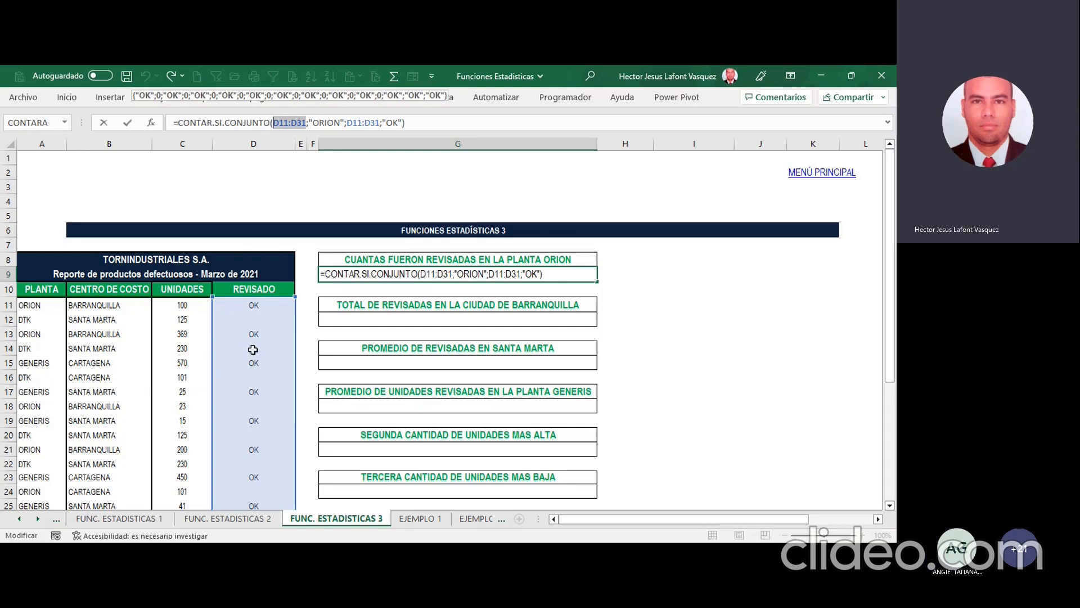
key("BackSpace")
left_click_drag(47, 306, 47, 479)
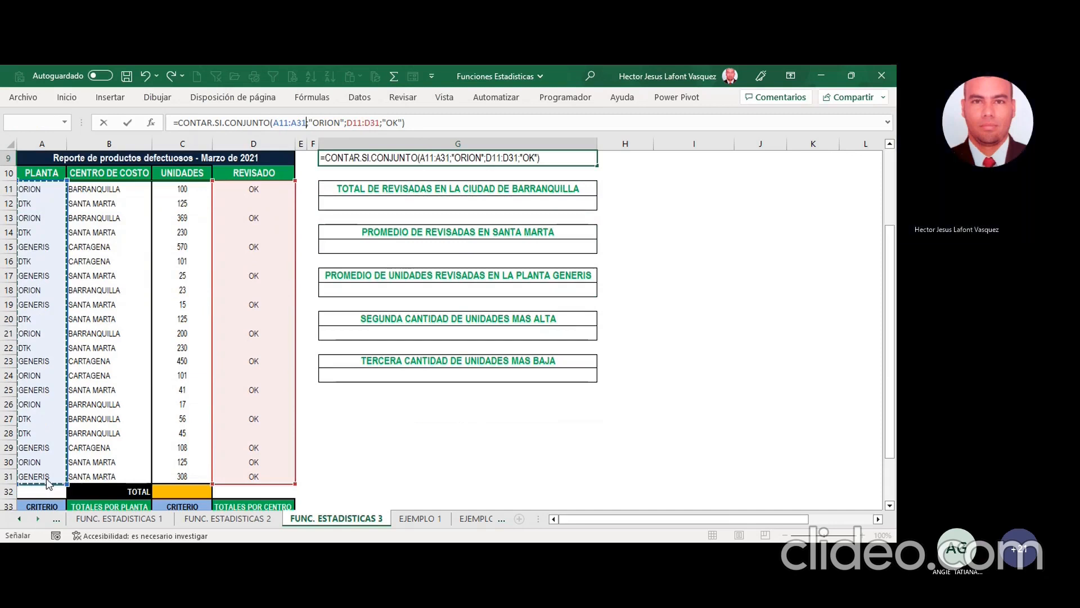
scroll(401, 328, "up", 3)
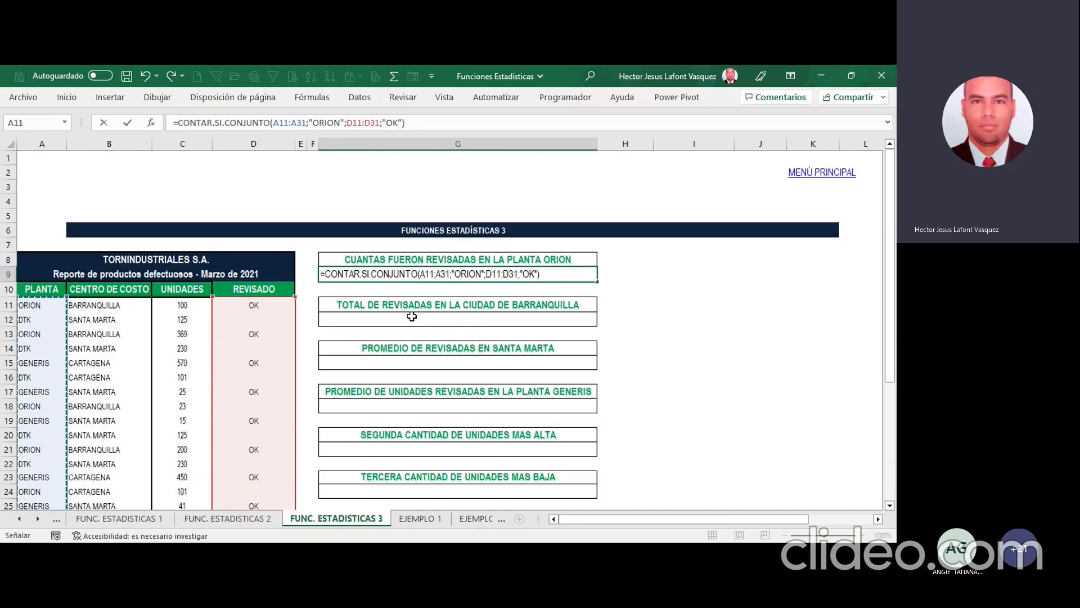
key("Return")
key("Up")
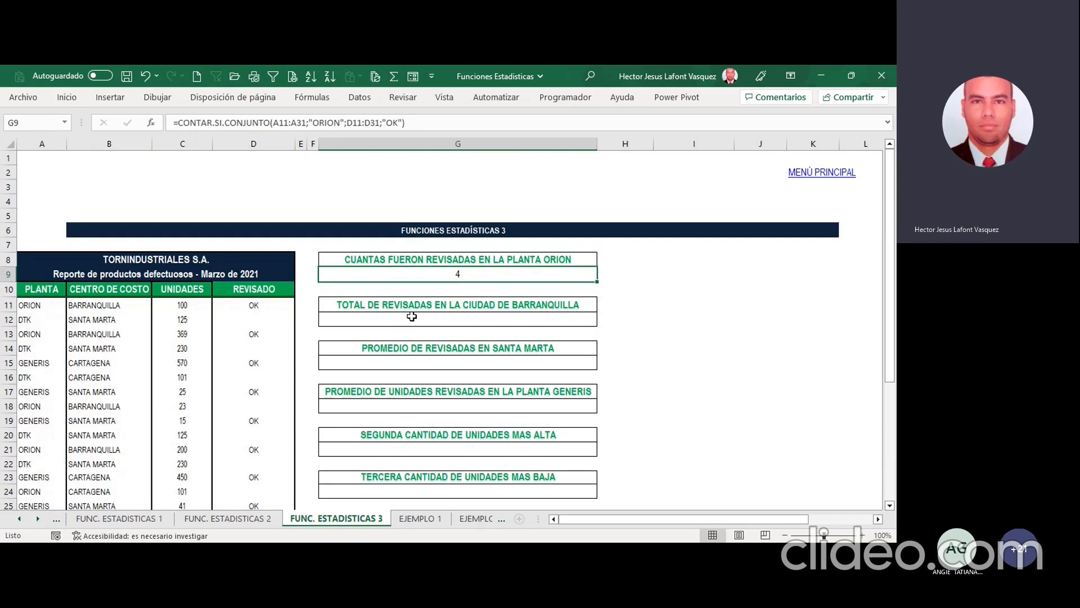
Step: Review the G8 question about reviewed ORION products against the G9 formula and the empty Barranquilla answer cell
left_click(478, 260)
left_click_drag(292, 120, 173, 122)
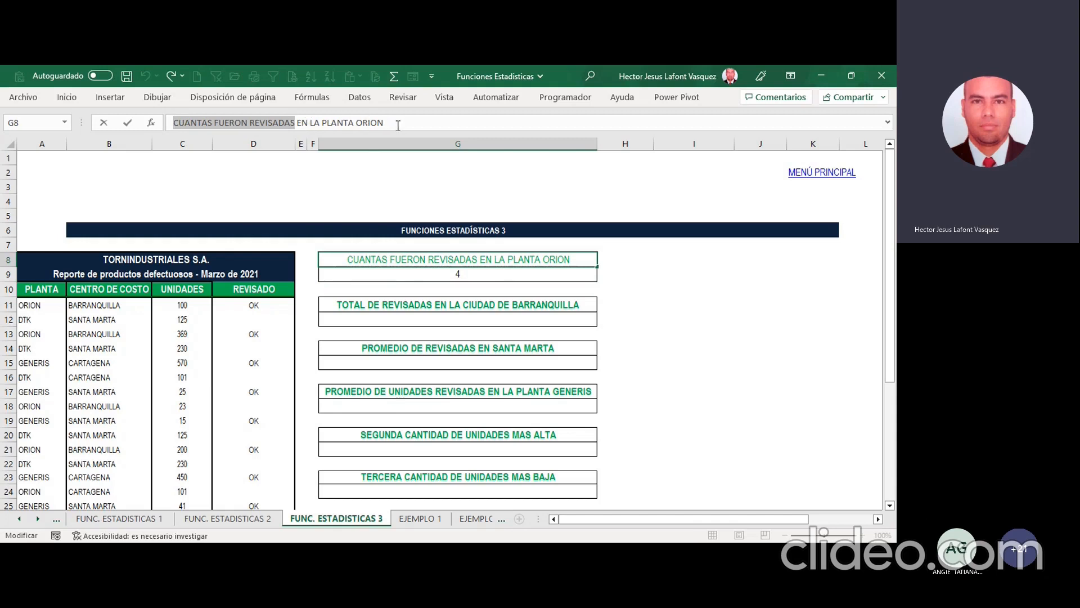
left_click(465, 276)
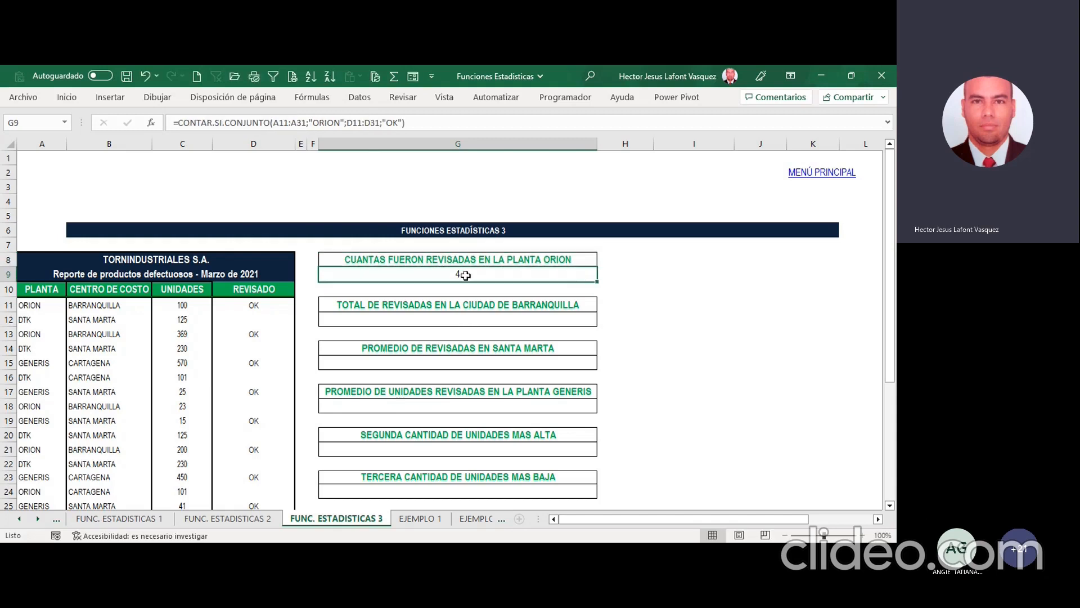
scroll(492, 312, "down", 1)
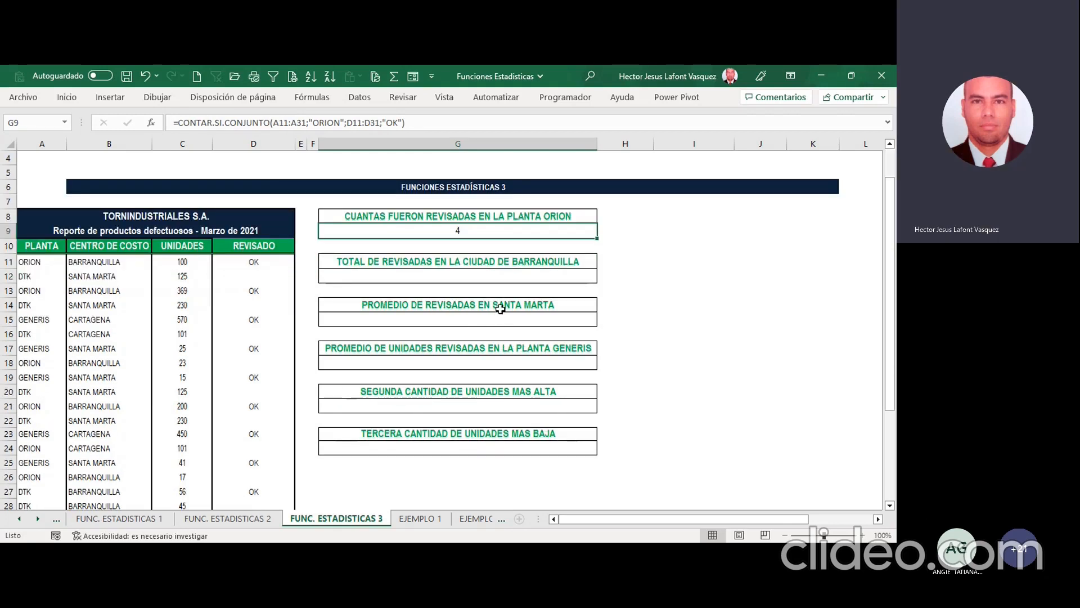
left_click(521, 276)
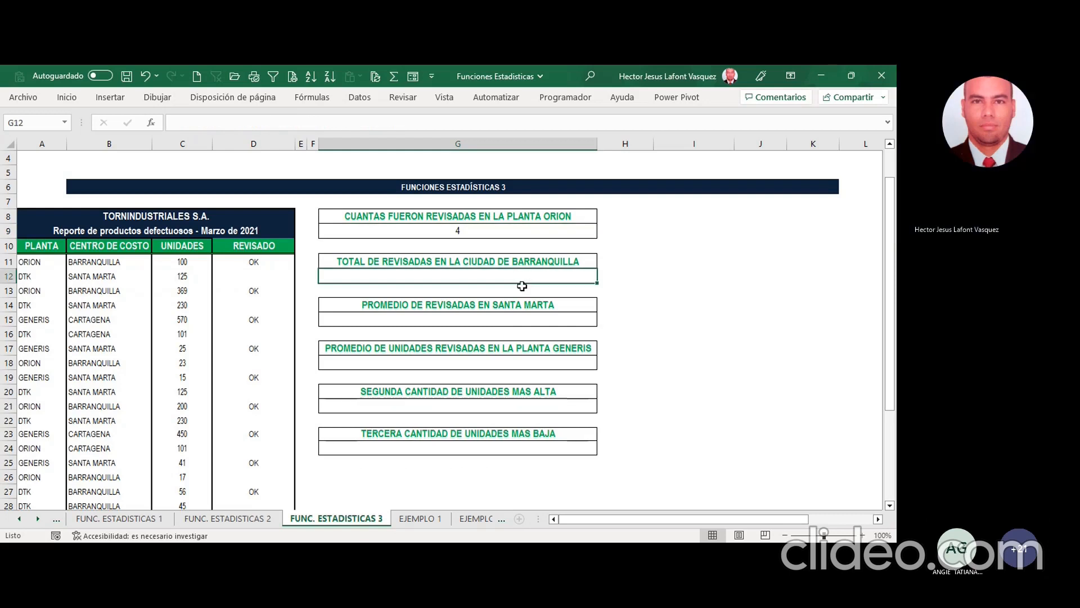
key("alt+Tab")
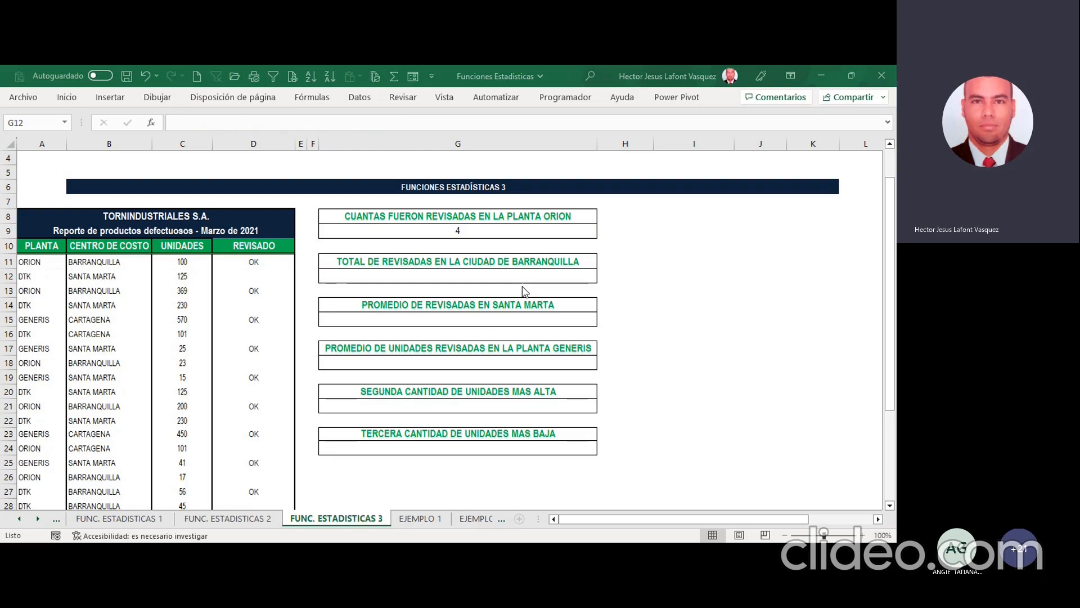
left_click(522, 285)
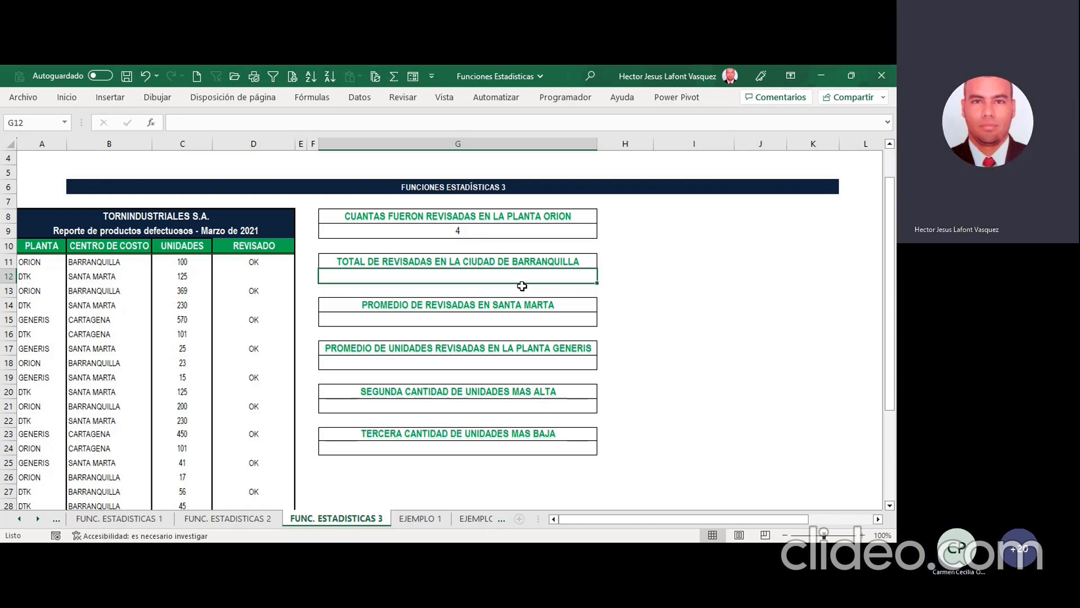
left_click(485, 229)
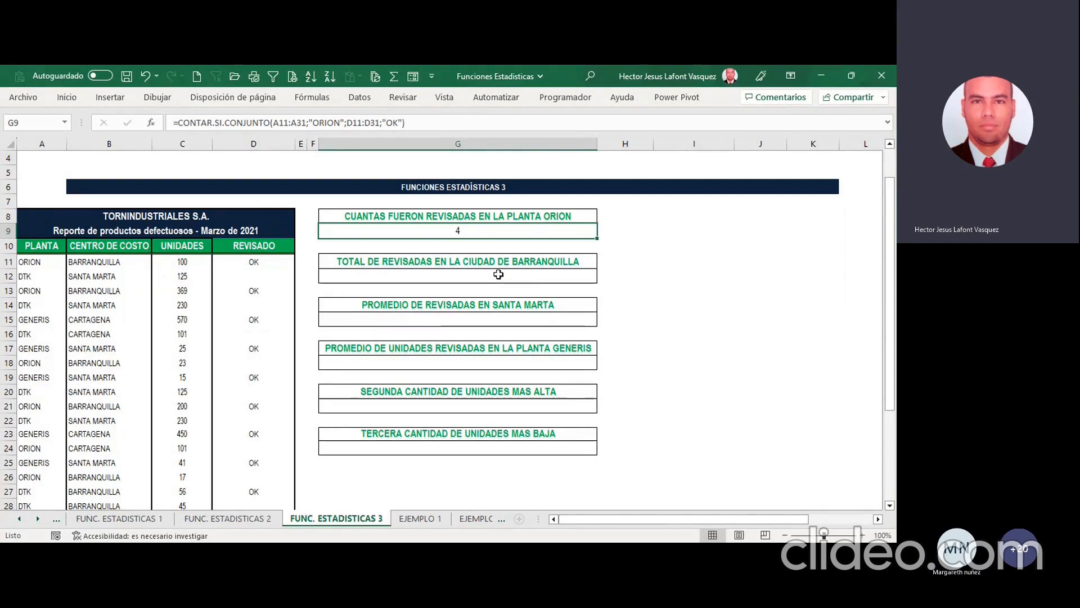
Step: Insert the CONTAR.SI.CONJUNTO function in G12 for TOTAL DE REVISADAS EN LA CIUDAD DE BARRANQUILLA
left_click(463, 276)
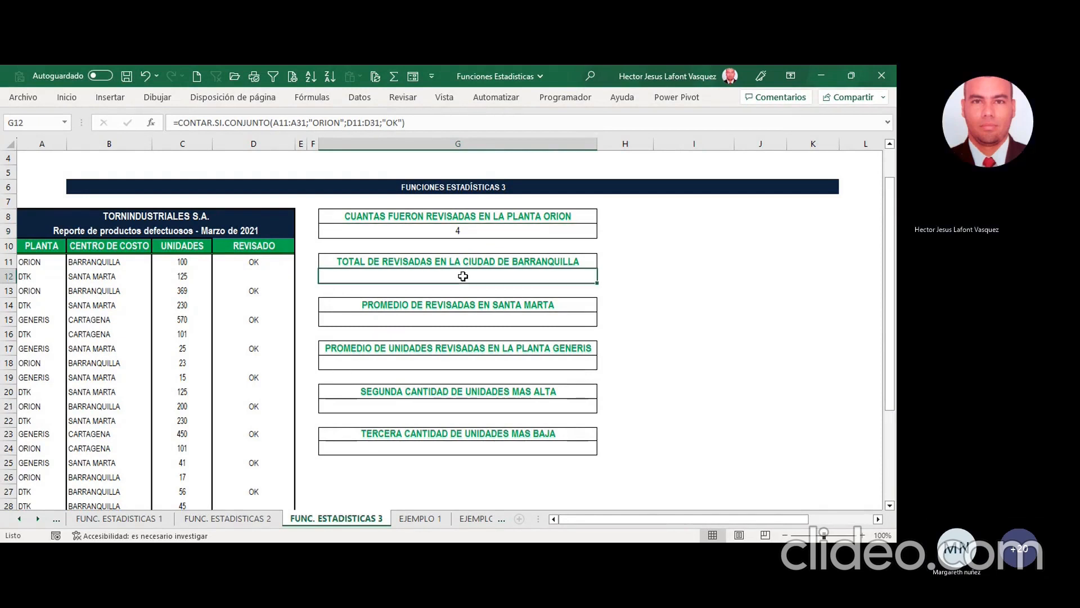
left_click(151, 122)
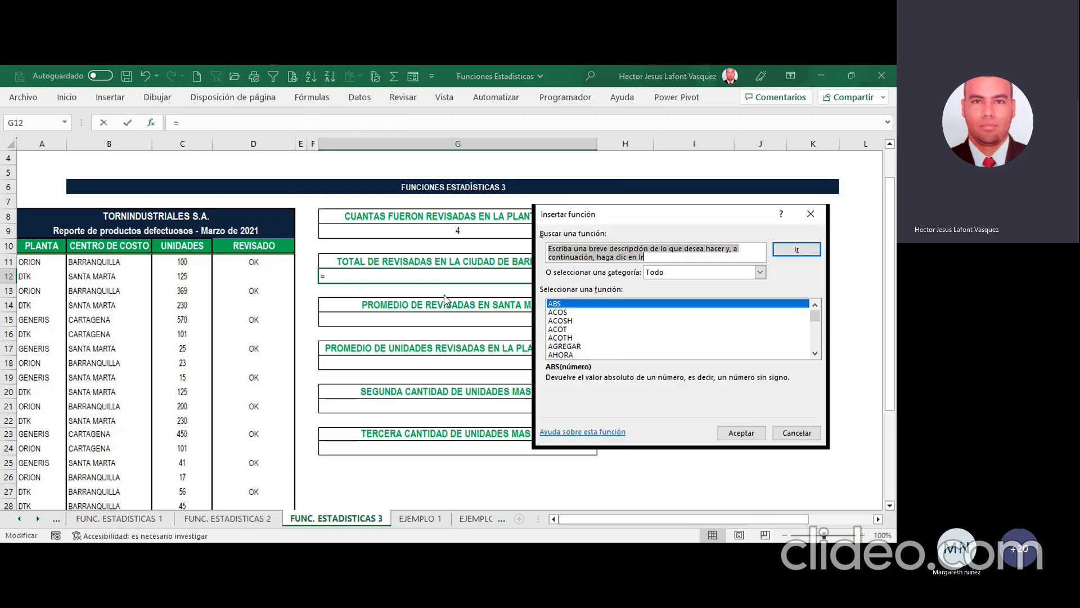
left_click(620, 321)
type("con")
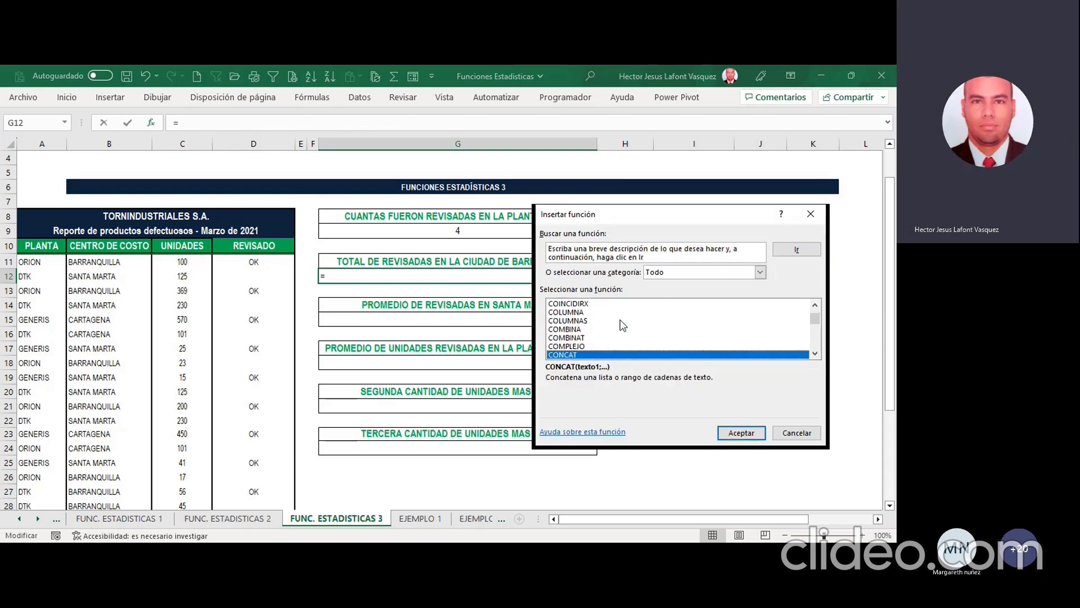
scroll(620, 320, "down", 2)
left_click(616, 355)
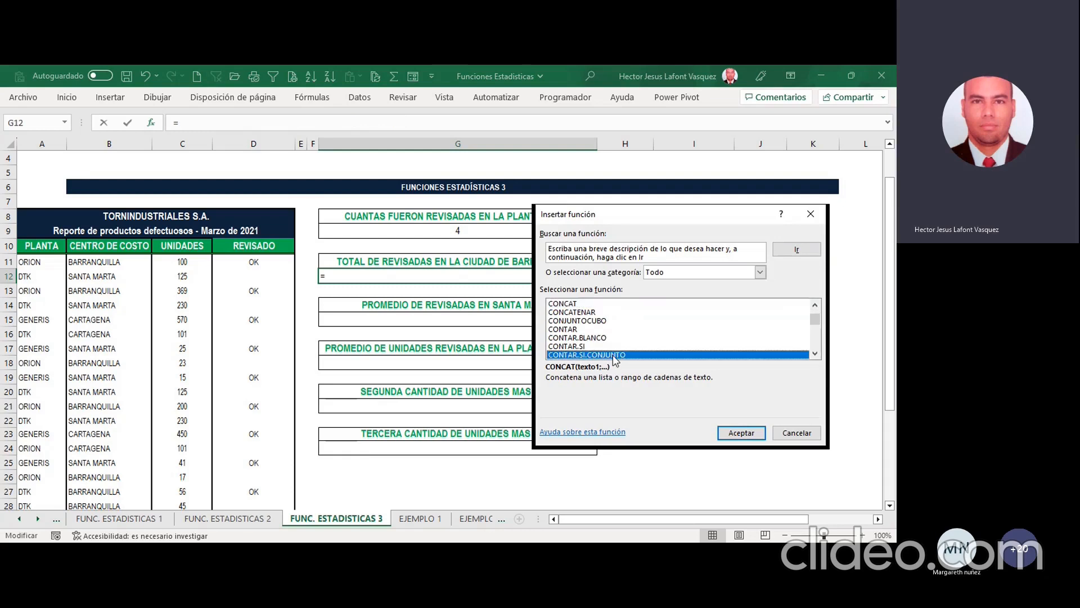
left_click(748, 437)
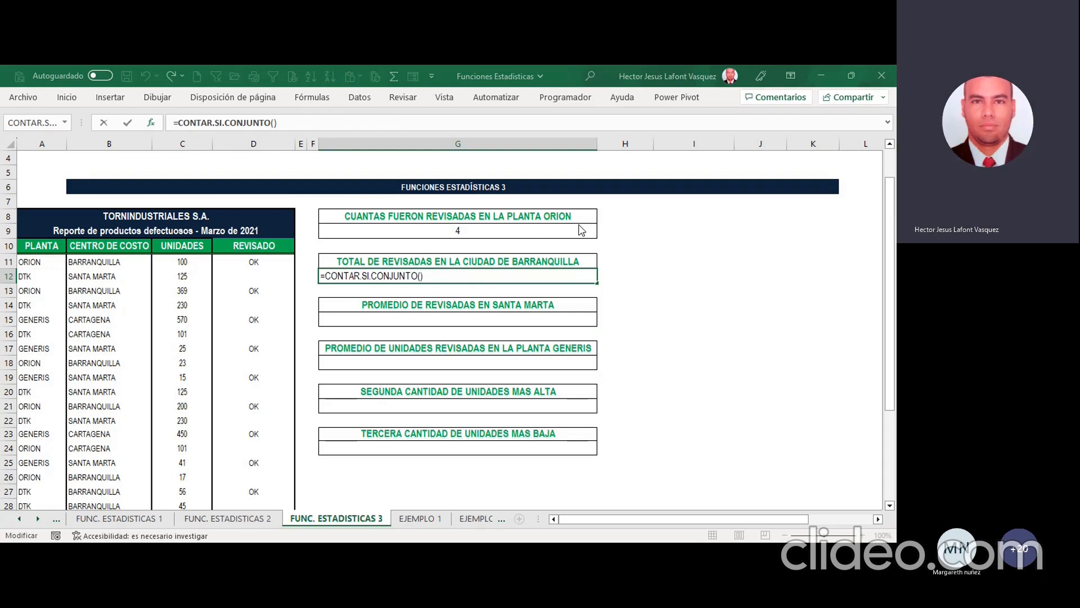
Step: Set the first condition of the G12 formula to range B11:B31 with the criterion "BARRANQUILLA"
left_click_drag(115, 262, 117, 448)
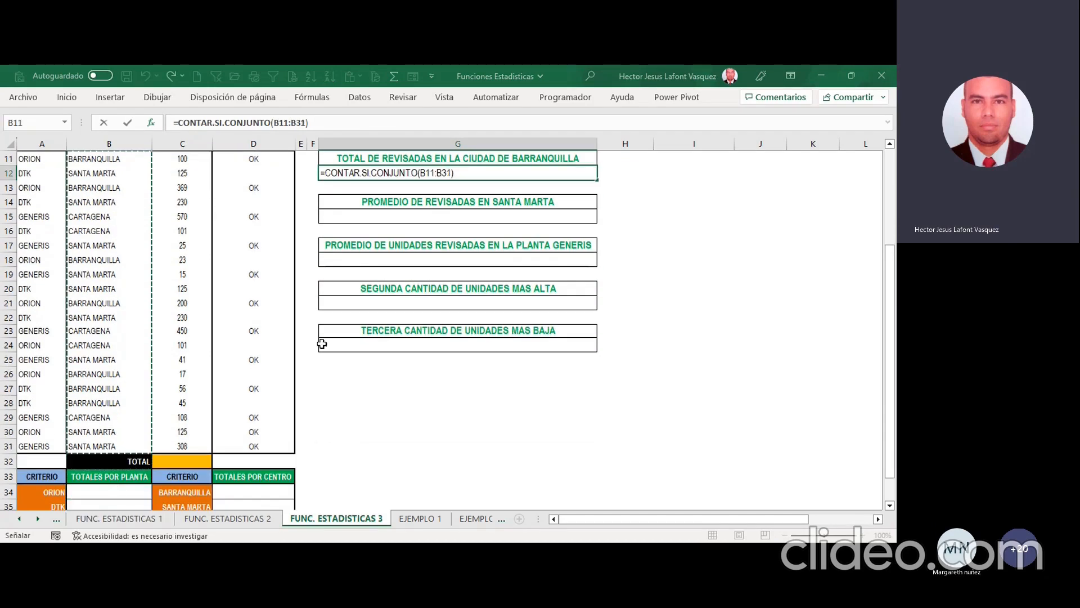
type(";BARR")
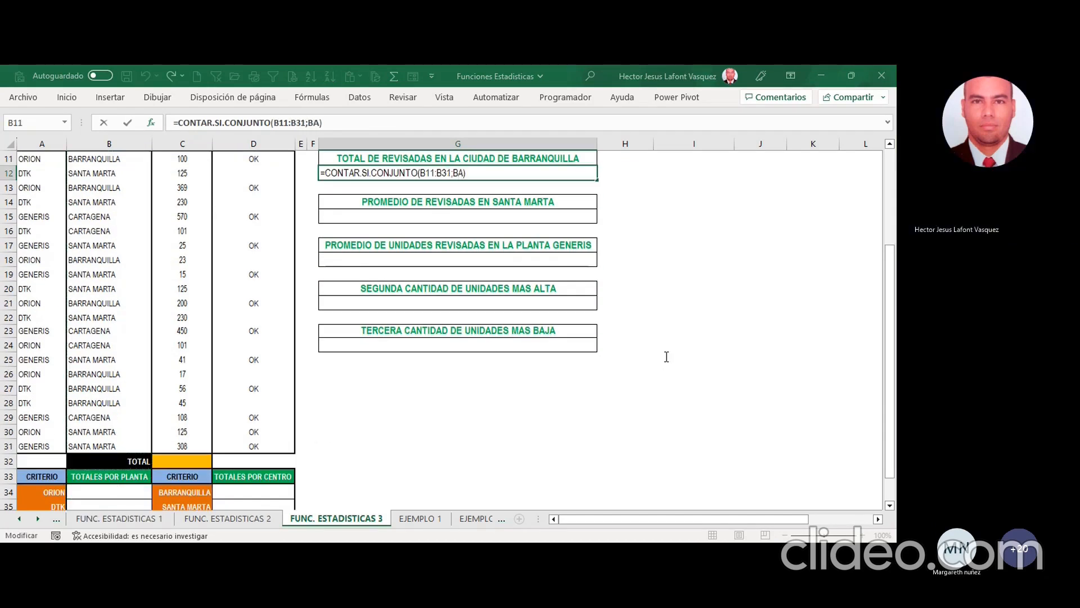
type("ABNQUI")
key("BackSpace")
key("BackSpace")
key("BackSpace")
key("BackSpace")
key("BackSpace")
type("NQUILLA")
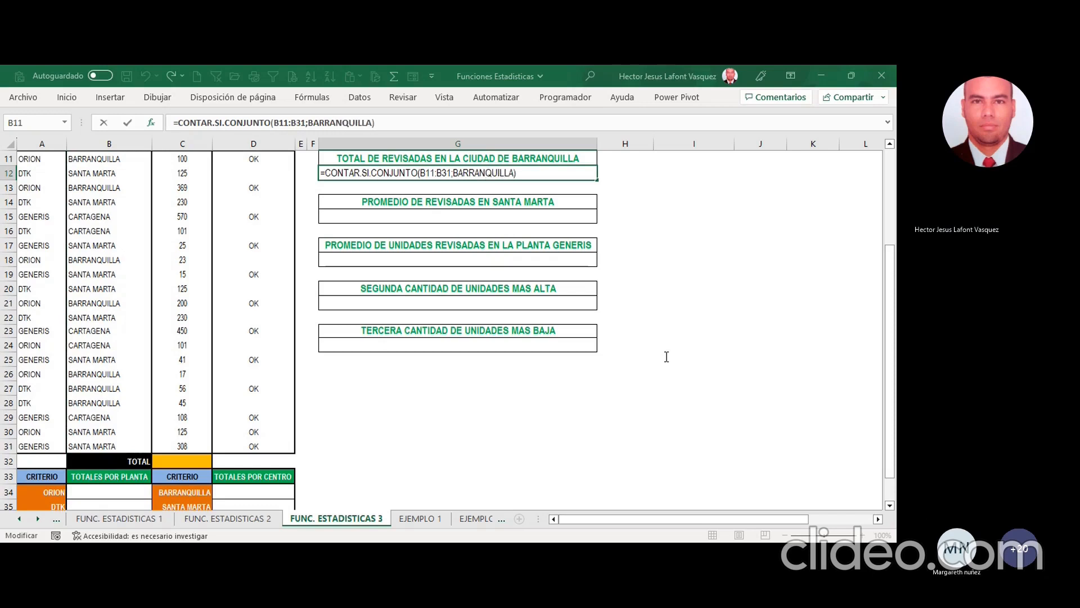
type("\"")
key("End")
key("Left")
type("\";")
Step: Add D11:D31 with the criterion "OK" as the second condition in G12 and enter the formula
scroll(313, 254, "up", 2)
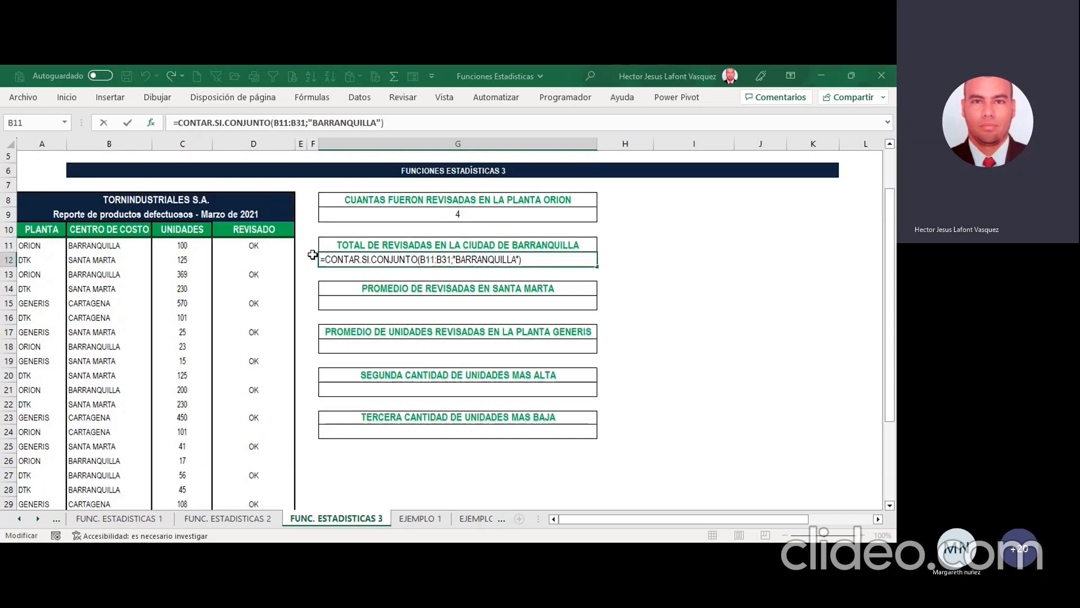
left_click_drag(246, 247, 261, 452)
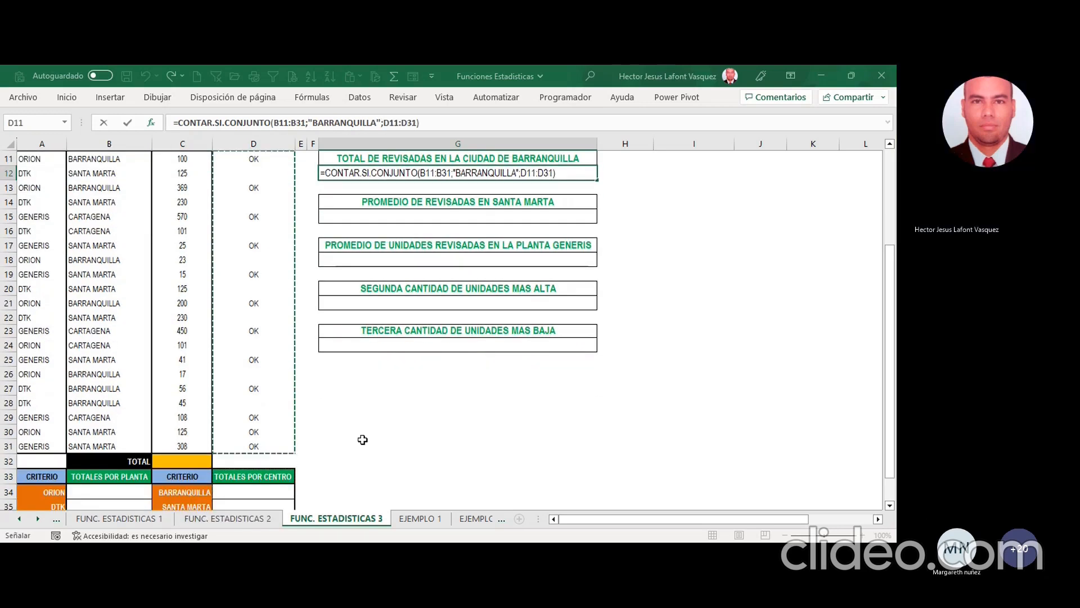
key("F2")
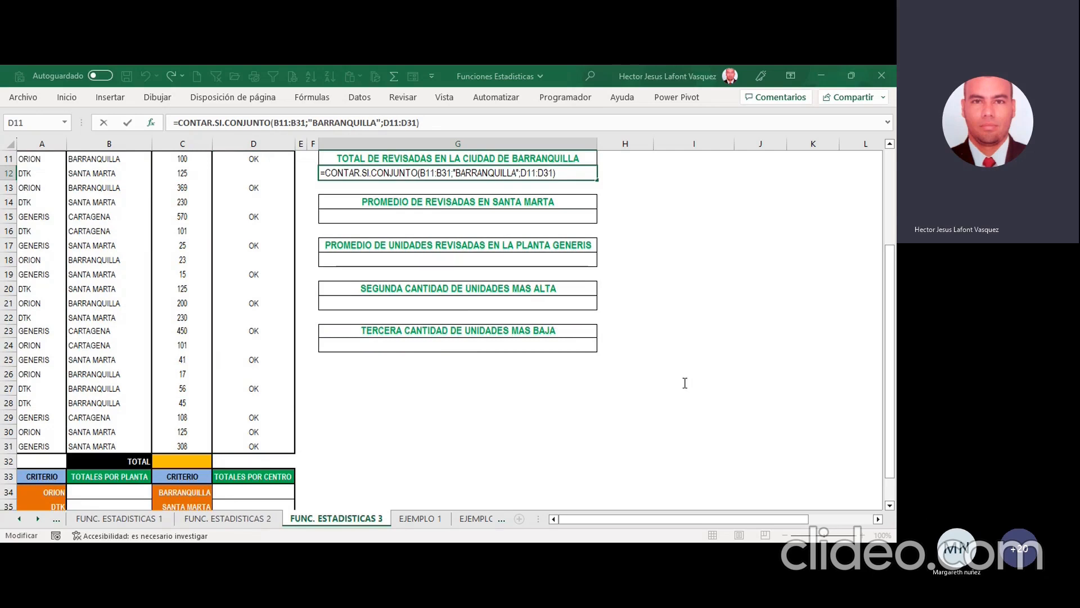
type(";OK")
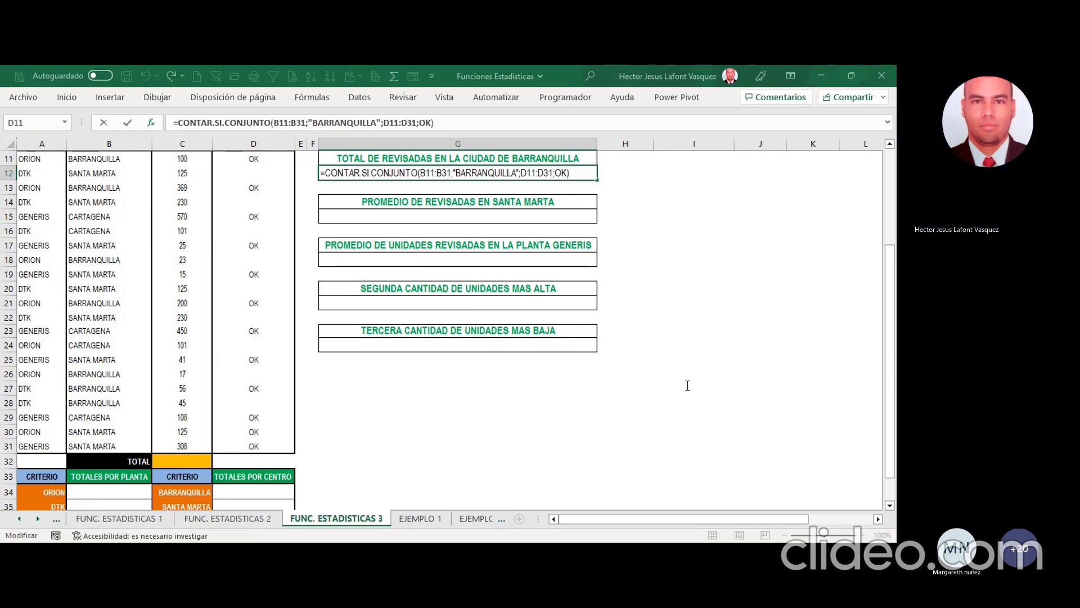
left_click(839, 503)
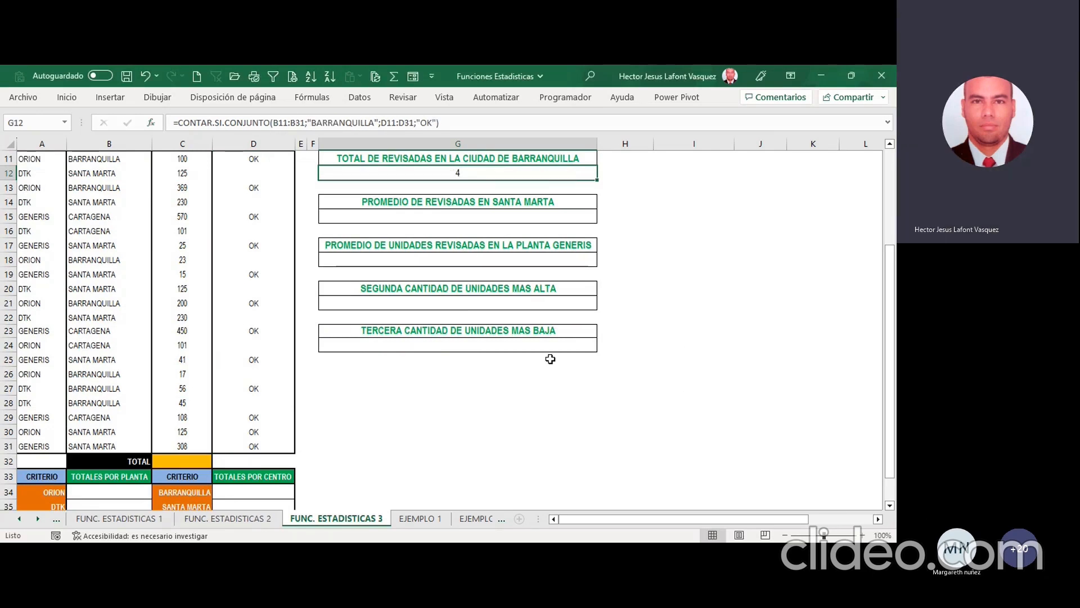
Step: Turn on filters for the table headers PLANTA through REVISADO in A10:D10
scroll(562, 354, "up", 1)
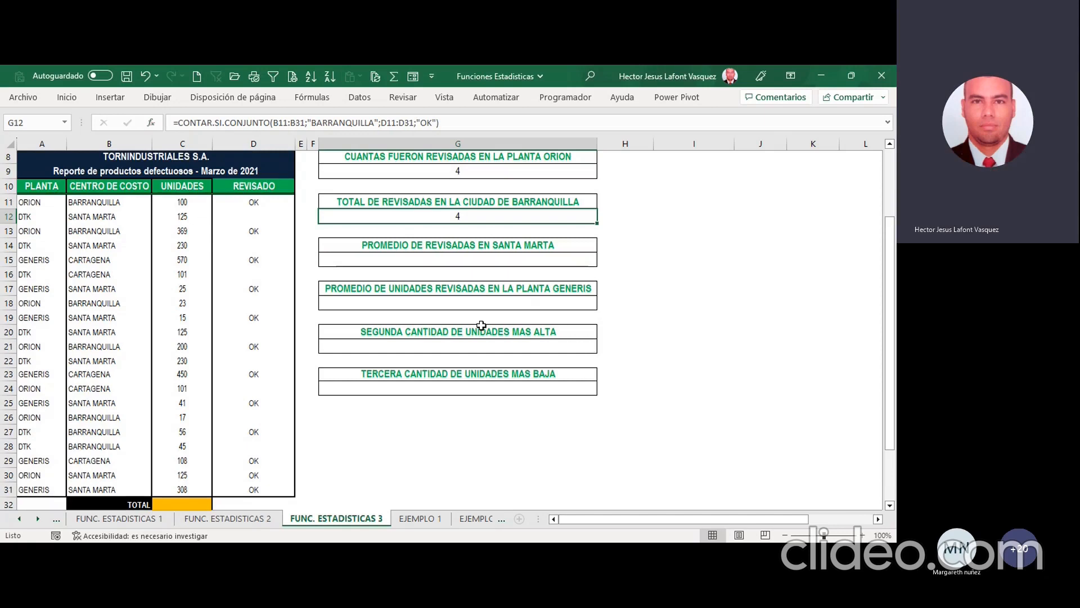
left_click_drag(51, 187, 256, 188)
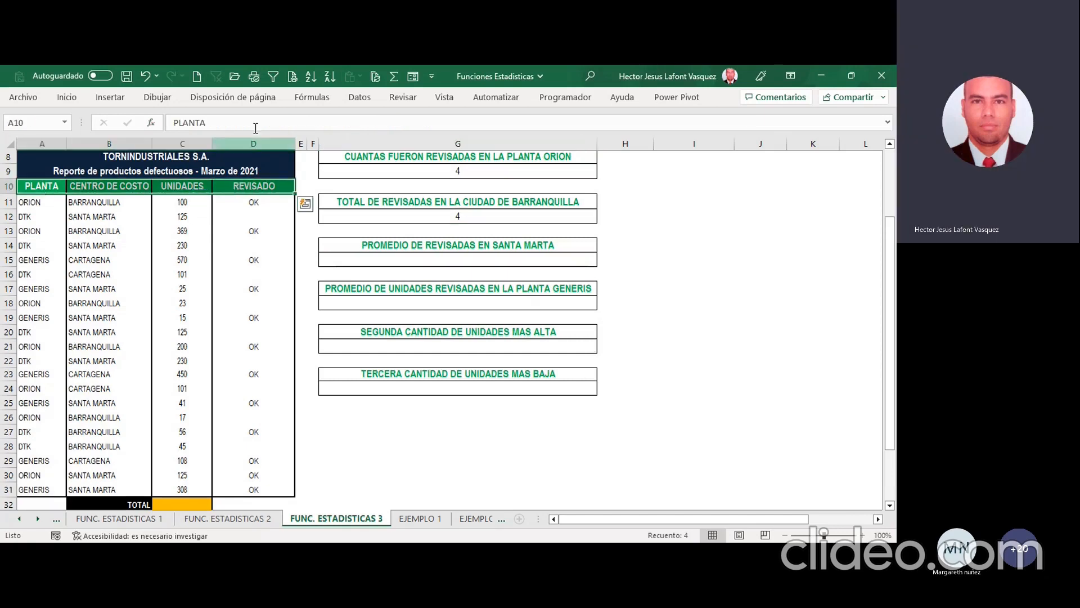
left_click(273, 76)
Step: Check the reviewed Barranquilla rows by temporarily filtering CENTRO DE COSTO to BARRANQUILLA, and clear that filter
left_click(140, 216)
left_click(145, 186)
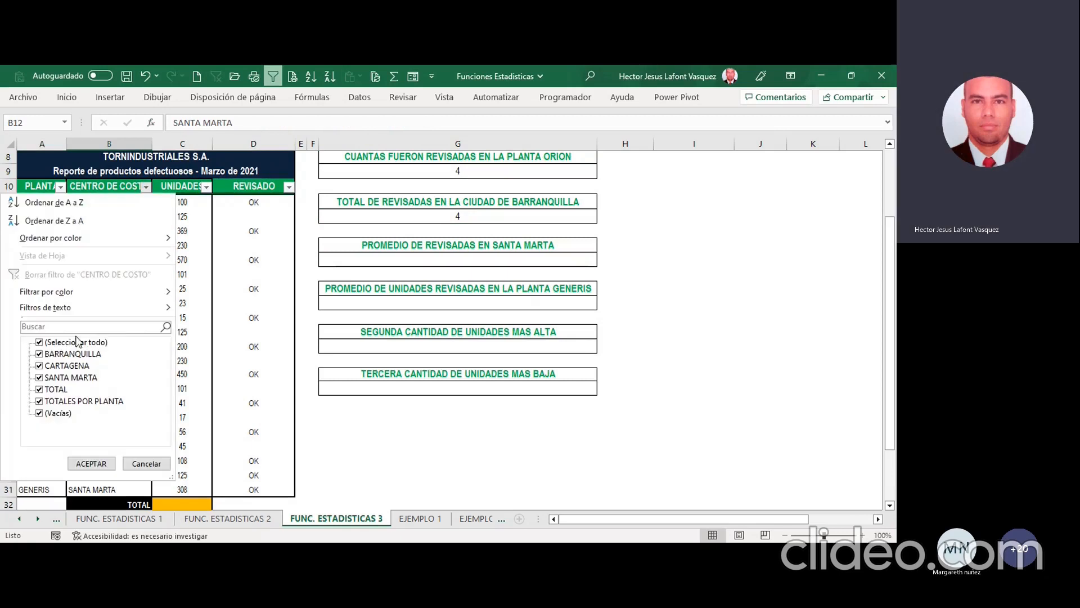
left_click(78, 342)
left_click(73, 353)
left_click(91, 463)
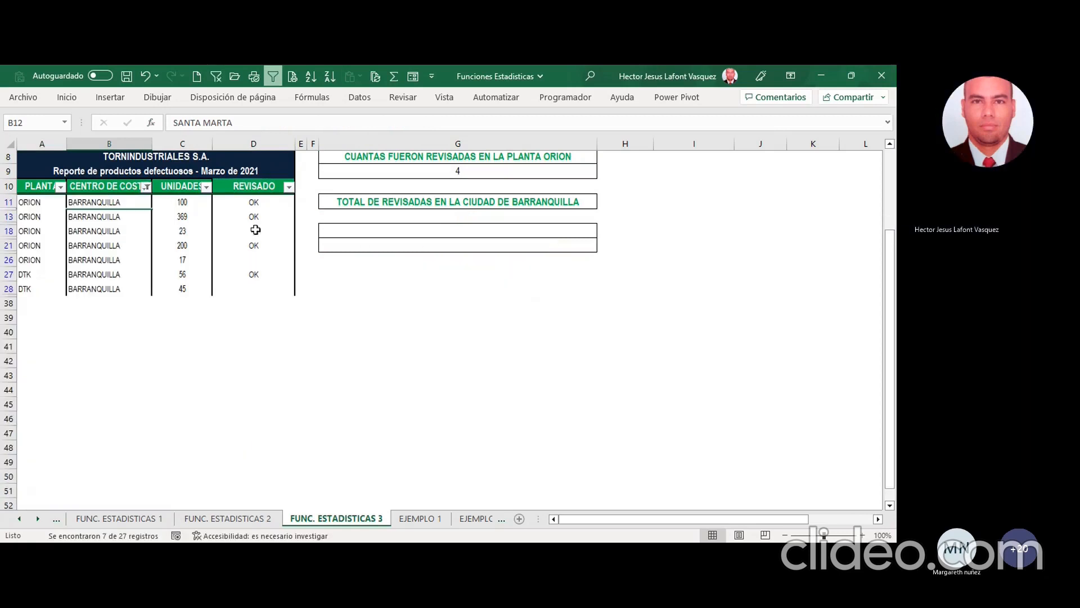
left_click_drag(256, 203, 301, 290)
left_click(142, 202)
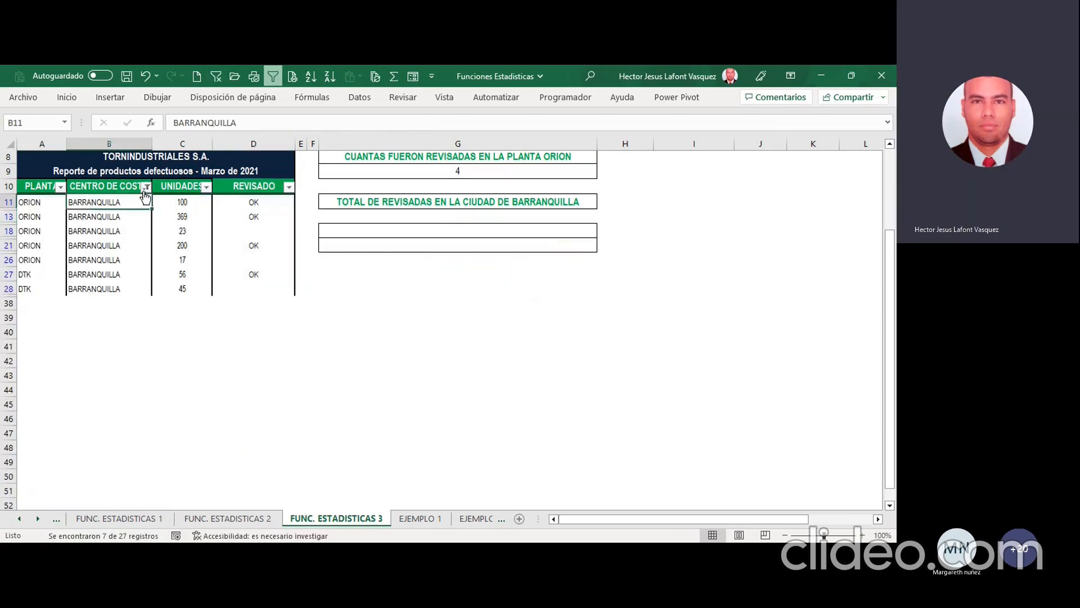
left_click(145, 188)
left_click(121, 278)
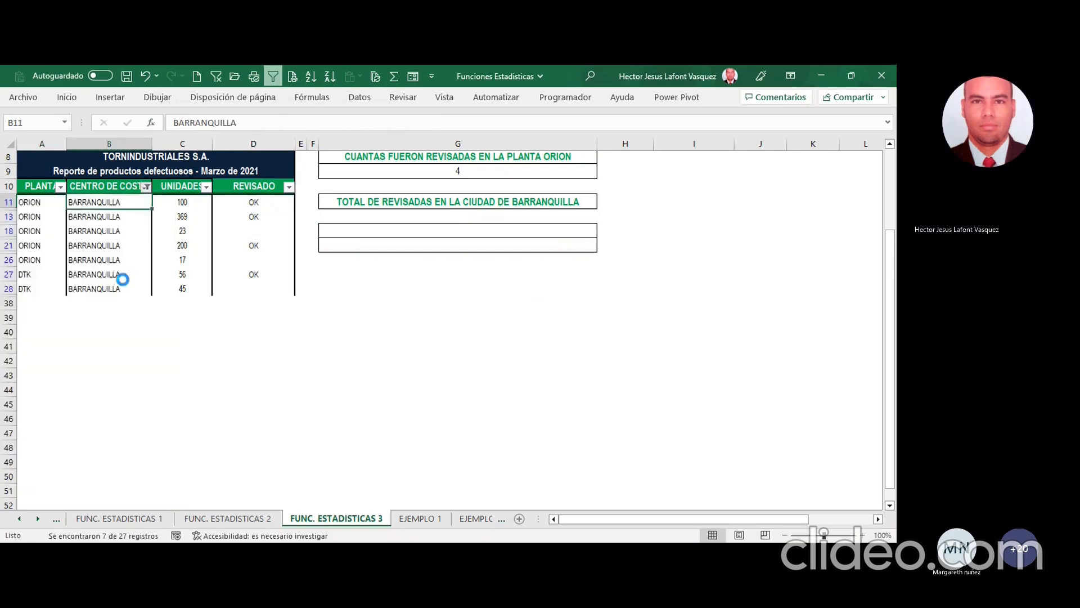
Step: Review the G12 formula and the Santa Marta average question against the UNIDADES and REVISADO columns
left_click(437, 223)
scroll(436, 224, "up", 1)
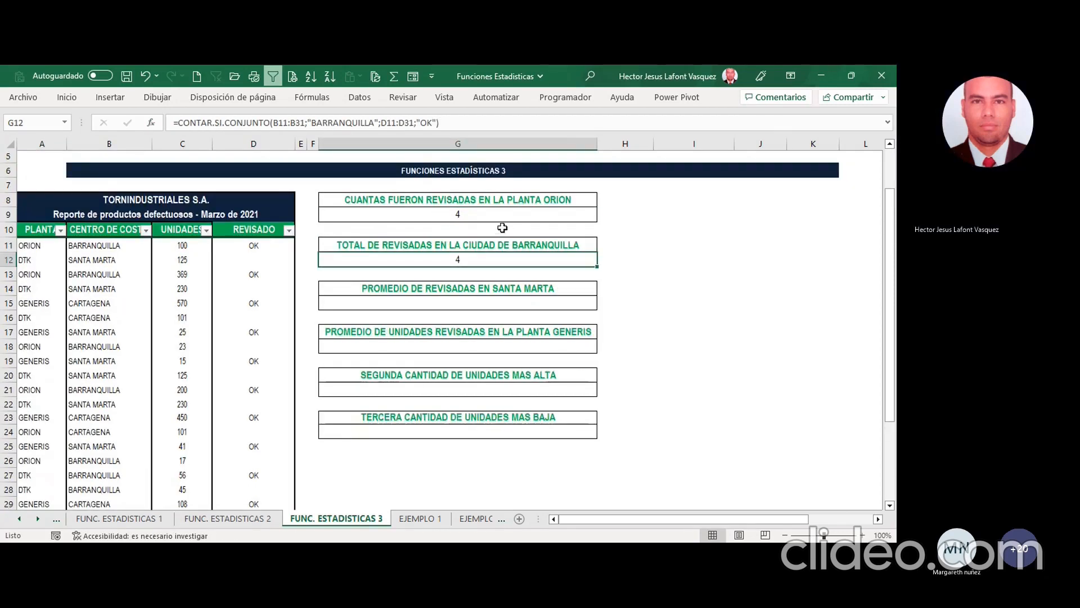
left_click(508, 302)
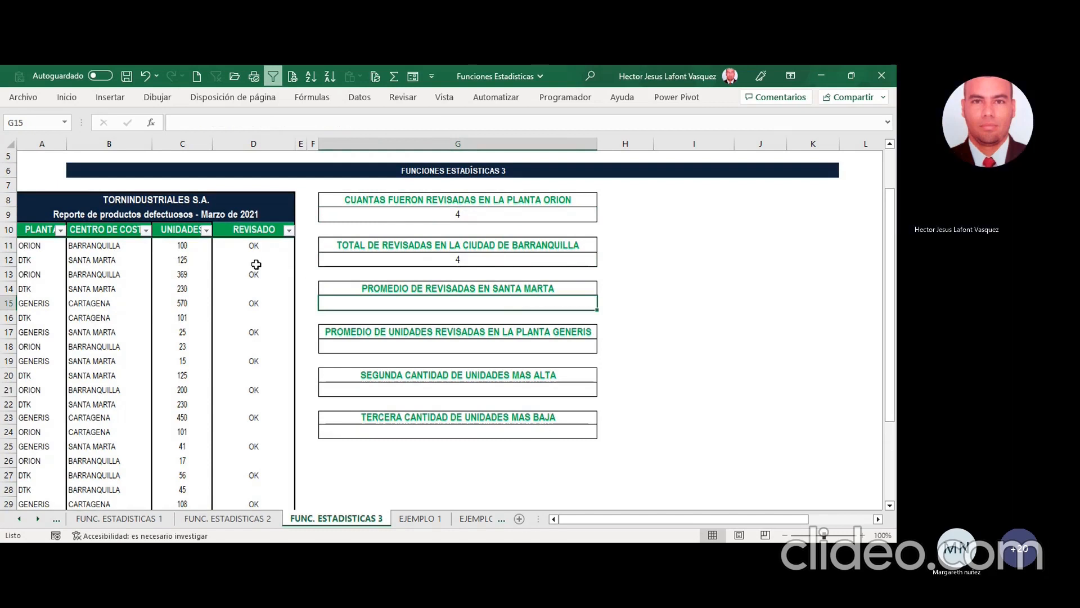
left_click(264, 227)
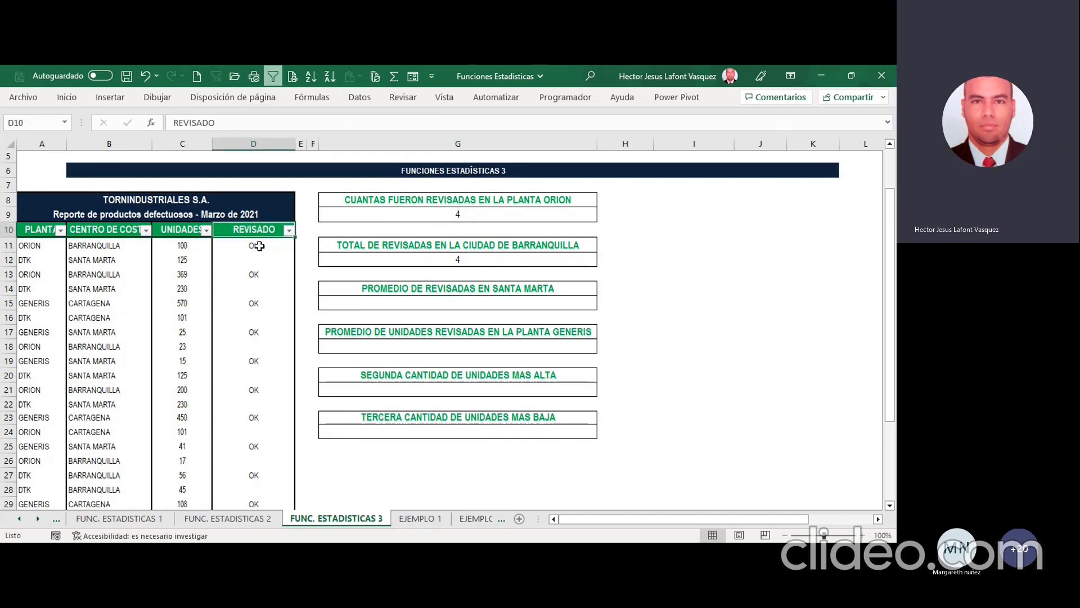
left_click(176, 227)
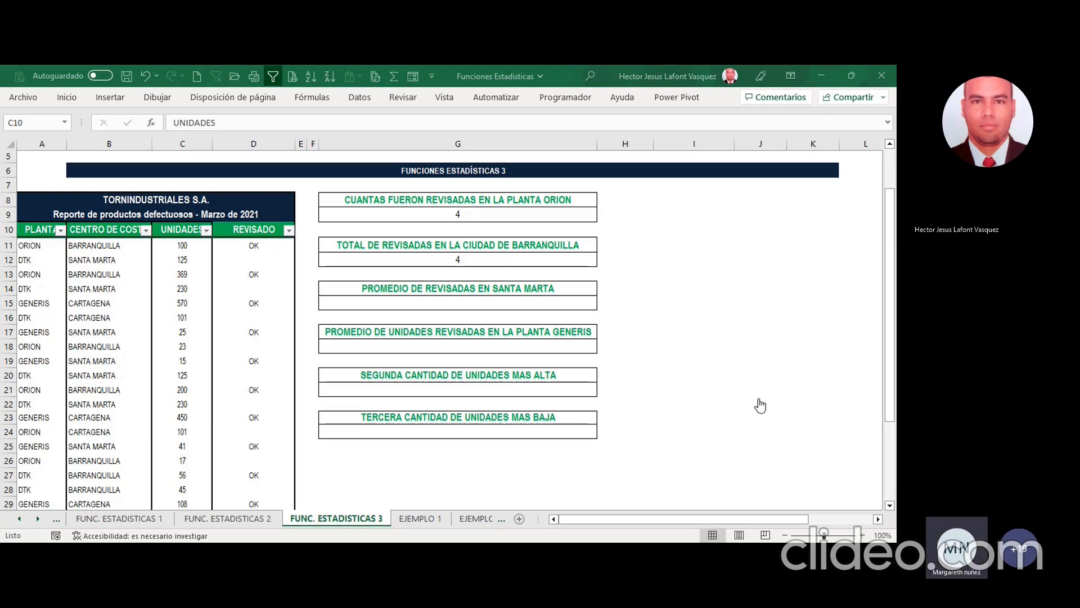
left_click(783, 406)
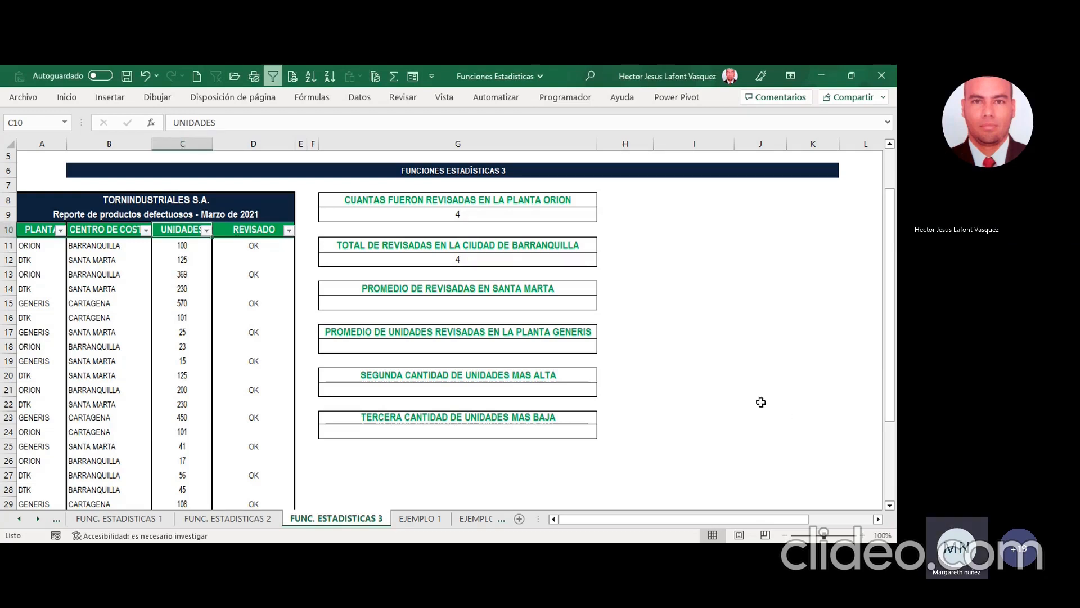
left_click(506, 257)
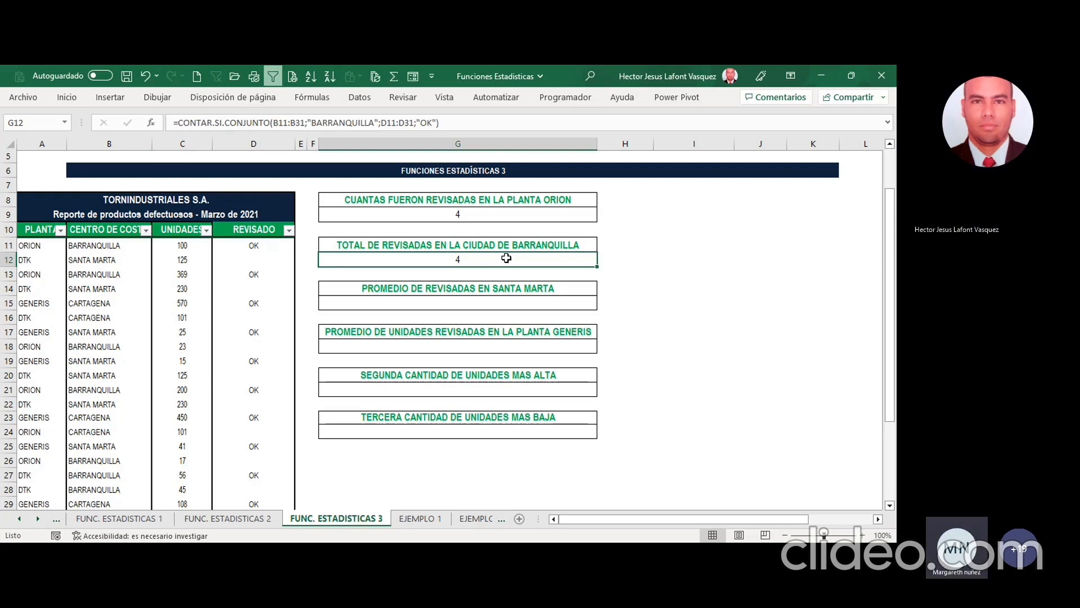
Step: Insert the CONTAR.SI.CONJUNTO function in G15 for PROMEDIO DE REVISADAS EN SANTA MARTA and open its arguments
left_click(449, 298)
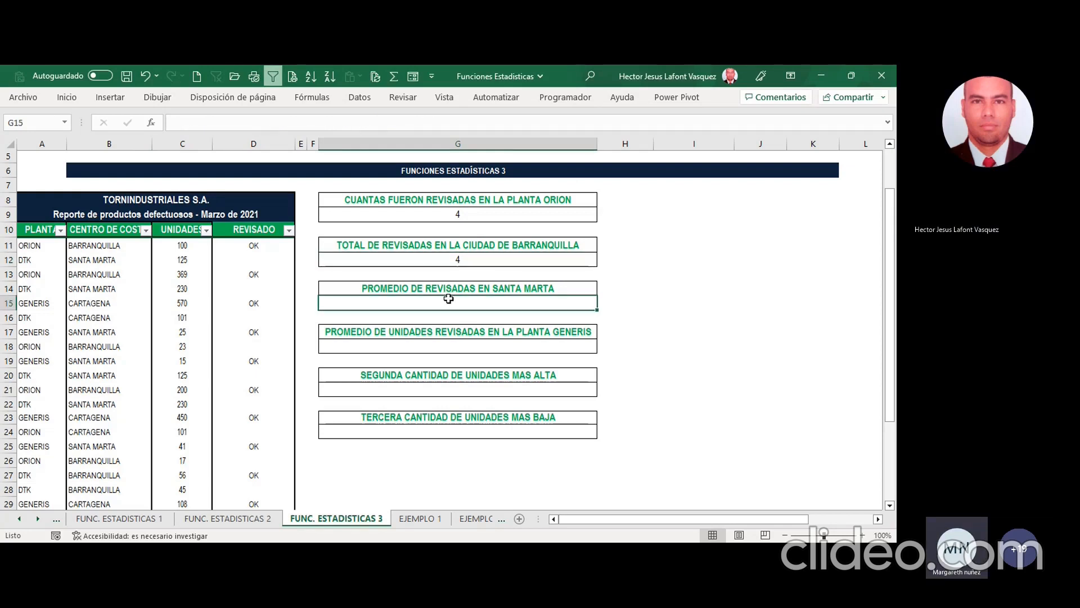
type("=")
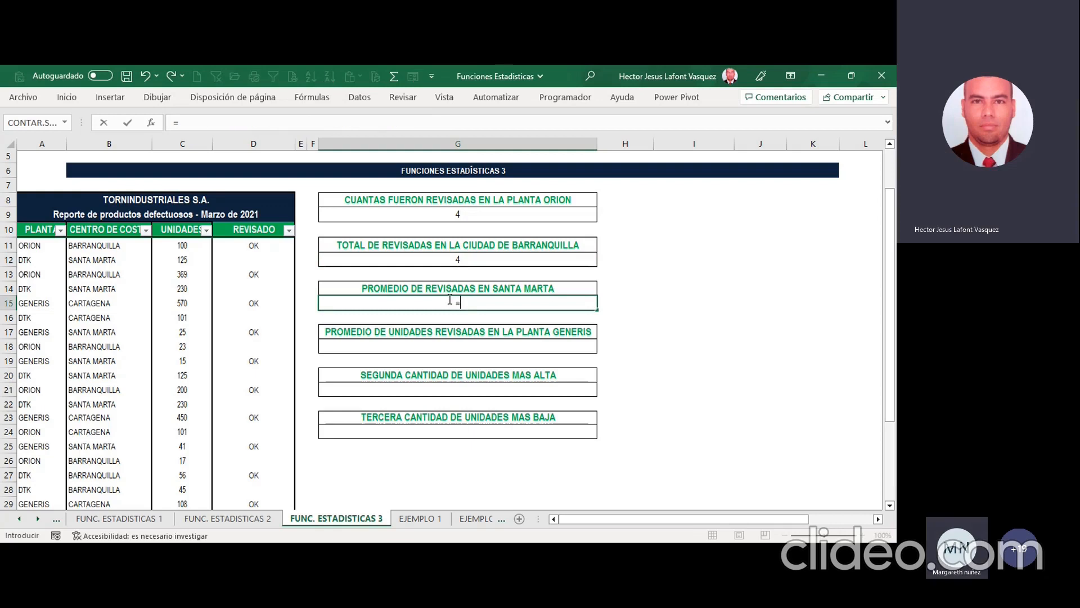
type("CON")
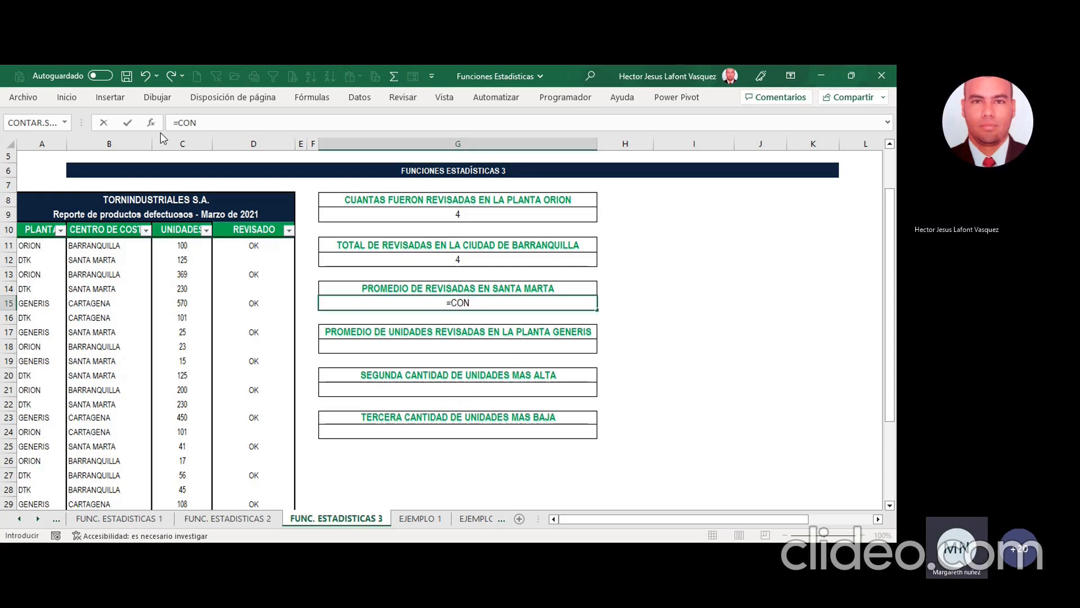
double_click(515, 373)
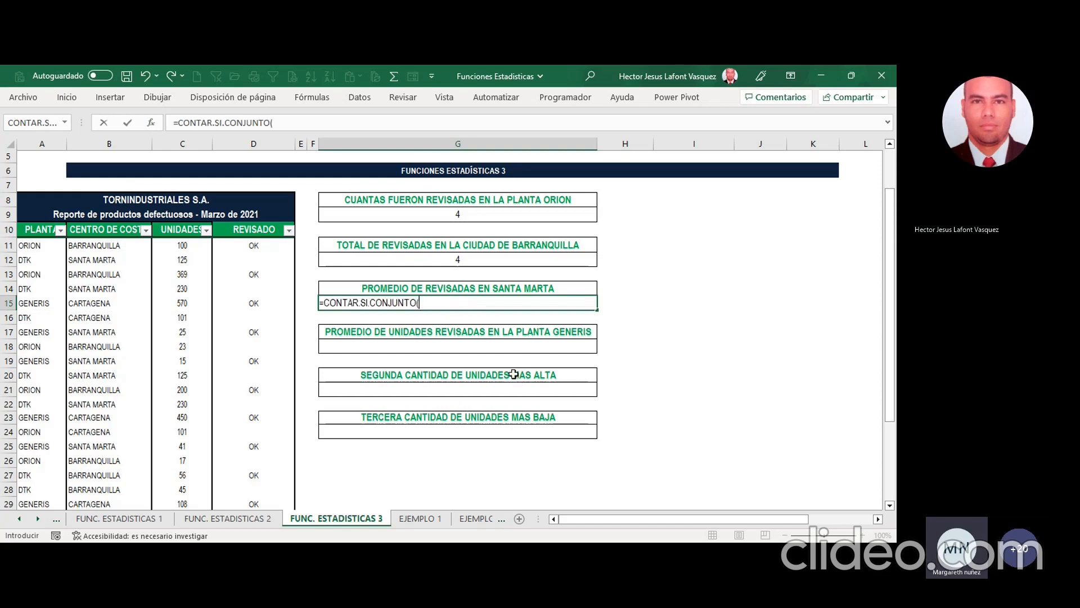
left_click(150, 123)
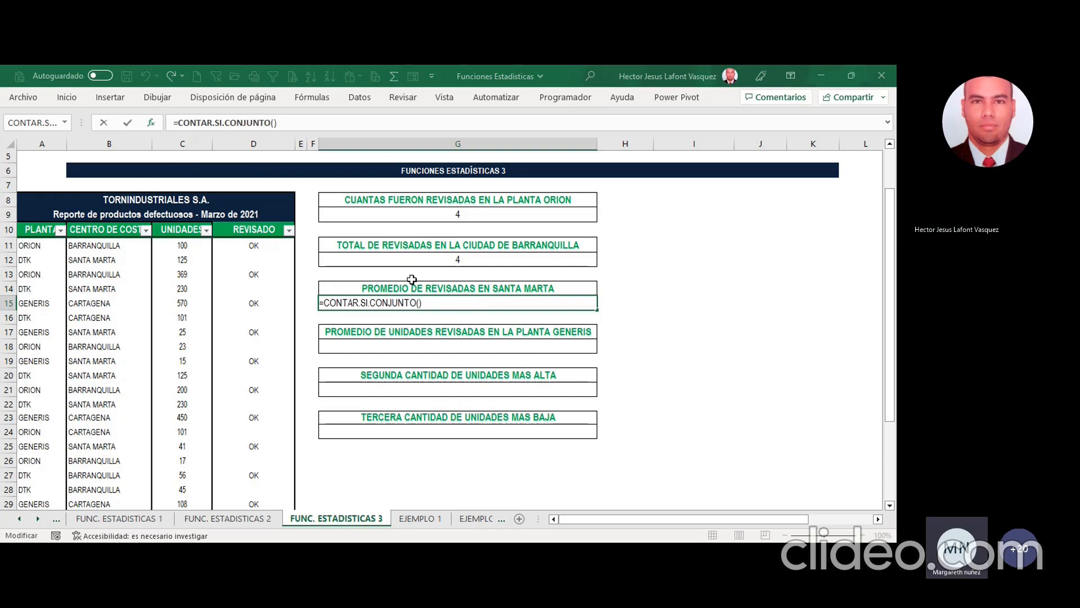
Step: Set the first condition of the G15 formula to range D11:D31 with the criterion "OK"
left_click_drag(248, 245, 255, 463)
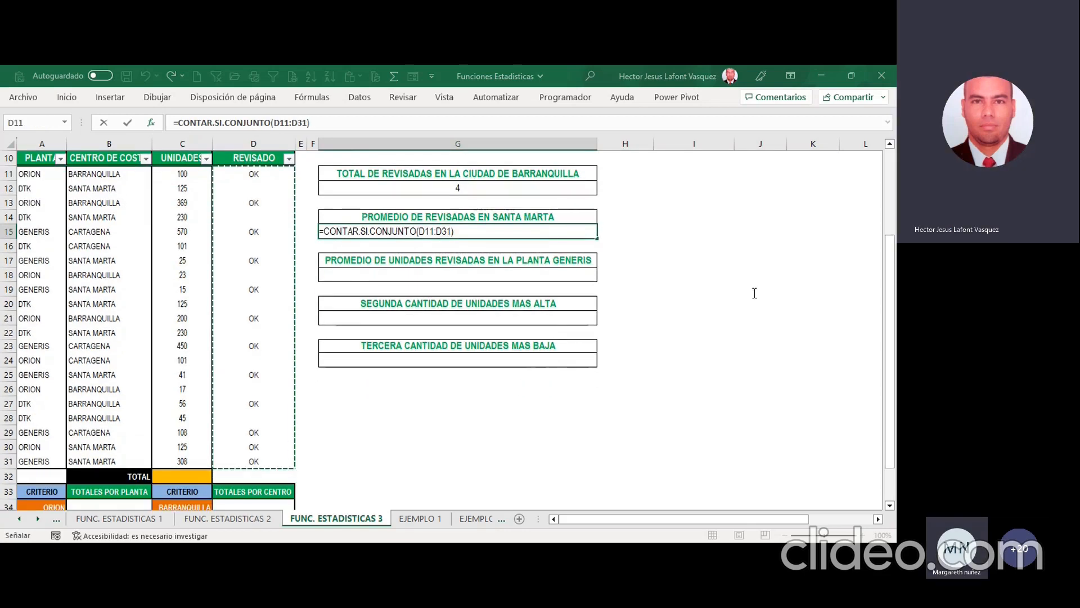
type(";OK")
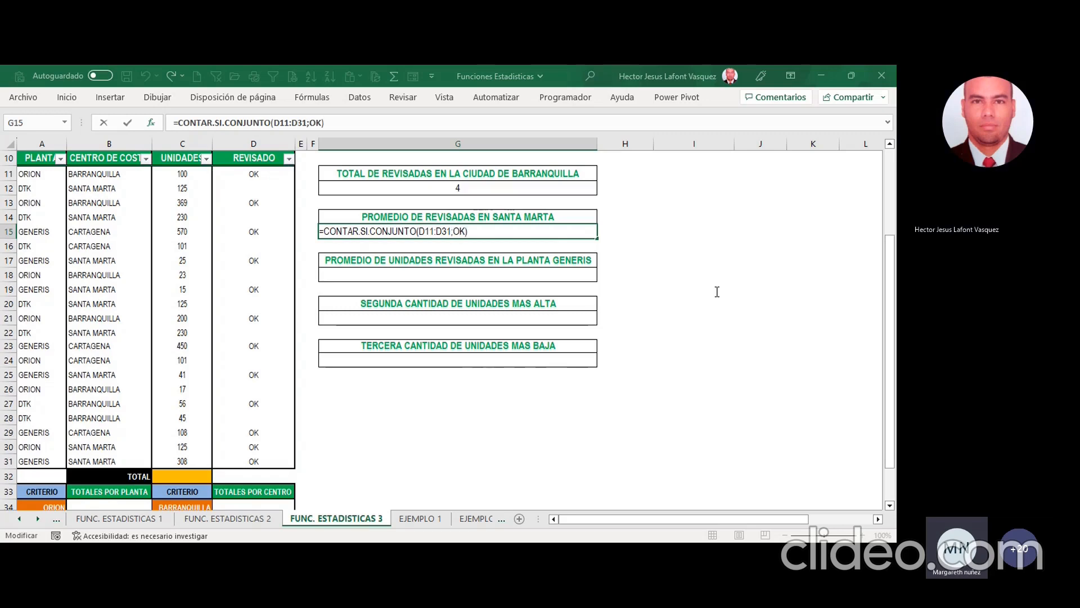
left_click(723, 315)
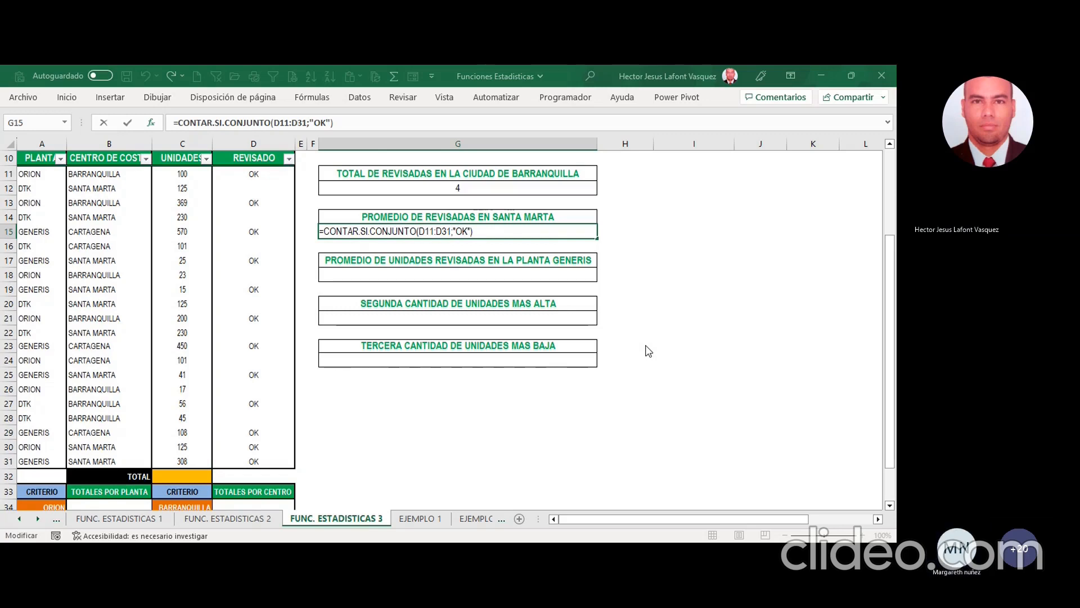
type(";")
left_click(127, 174)
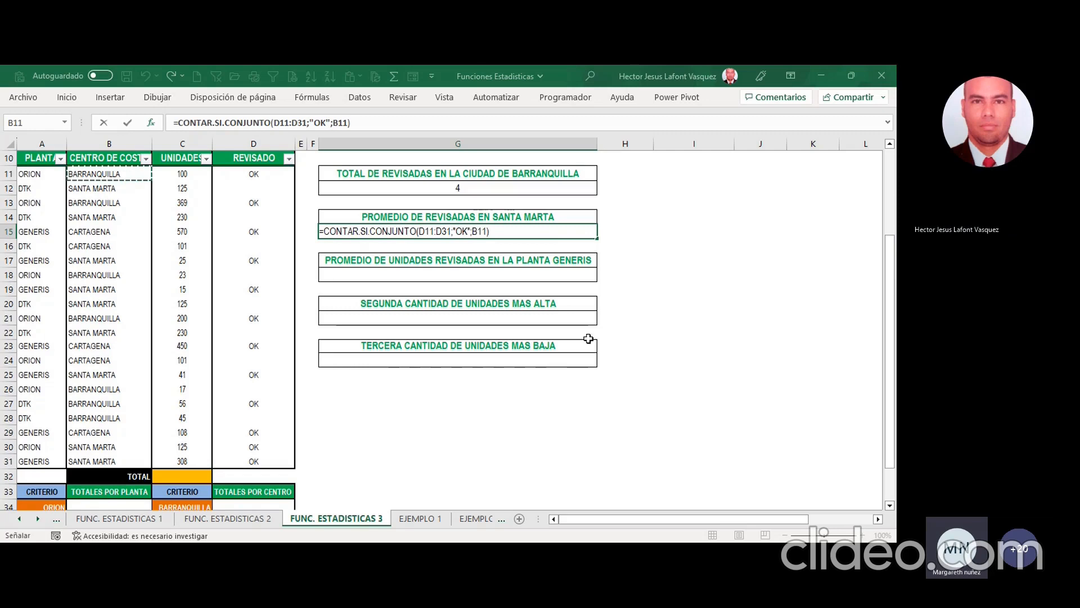
key("F2")
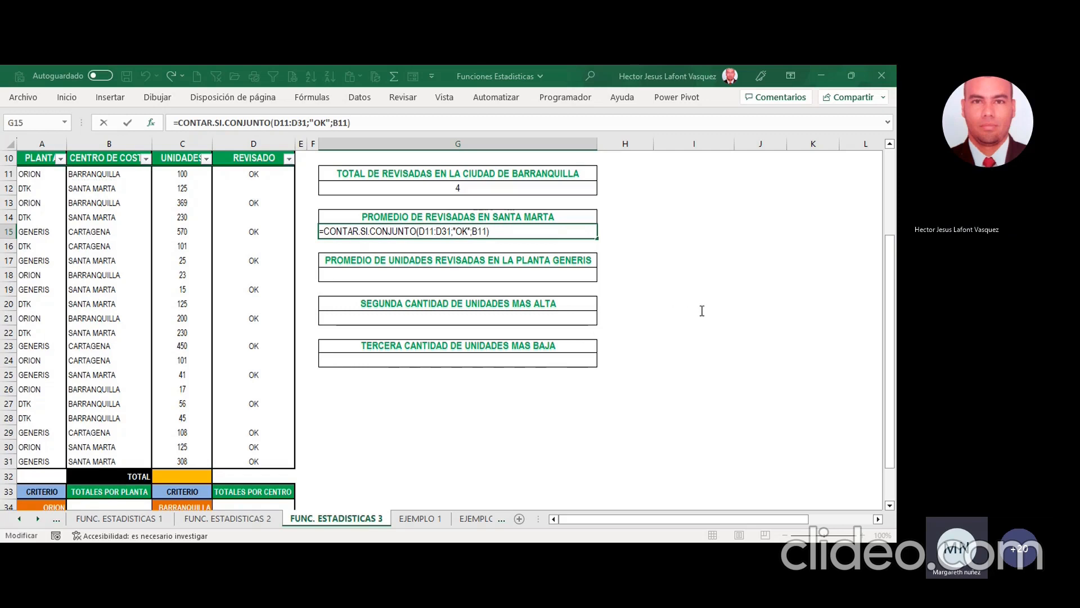
key("BackSpace")
key("BackSpace")
key("BackSpace")
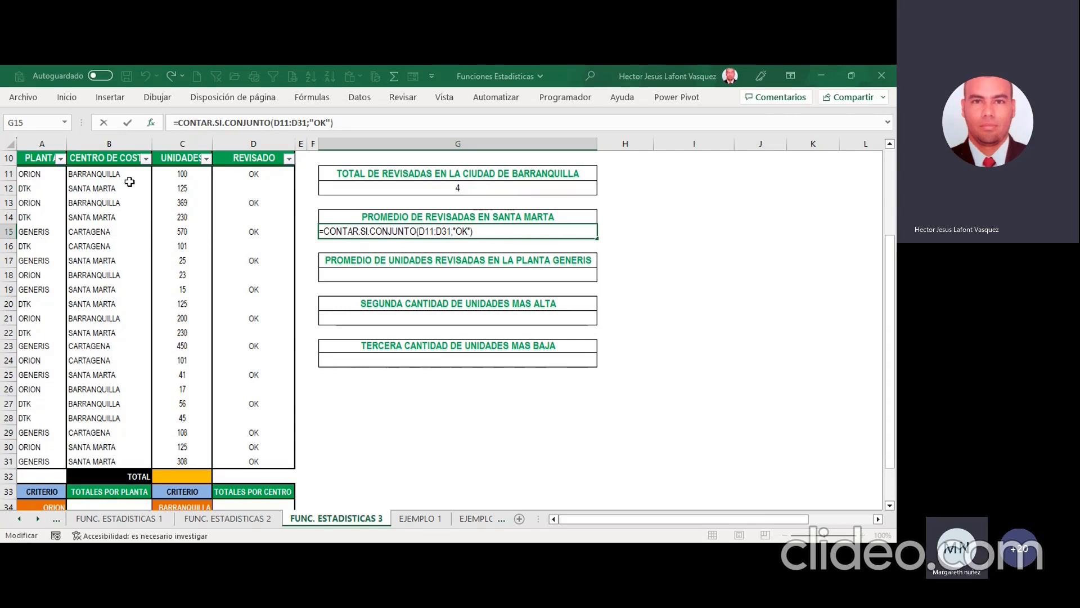
Step: Add B11:B31 with the criterion "SANTA MARTA" as the second condition of the G15 formula
left_click_drag(116, 175, 135, 459)
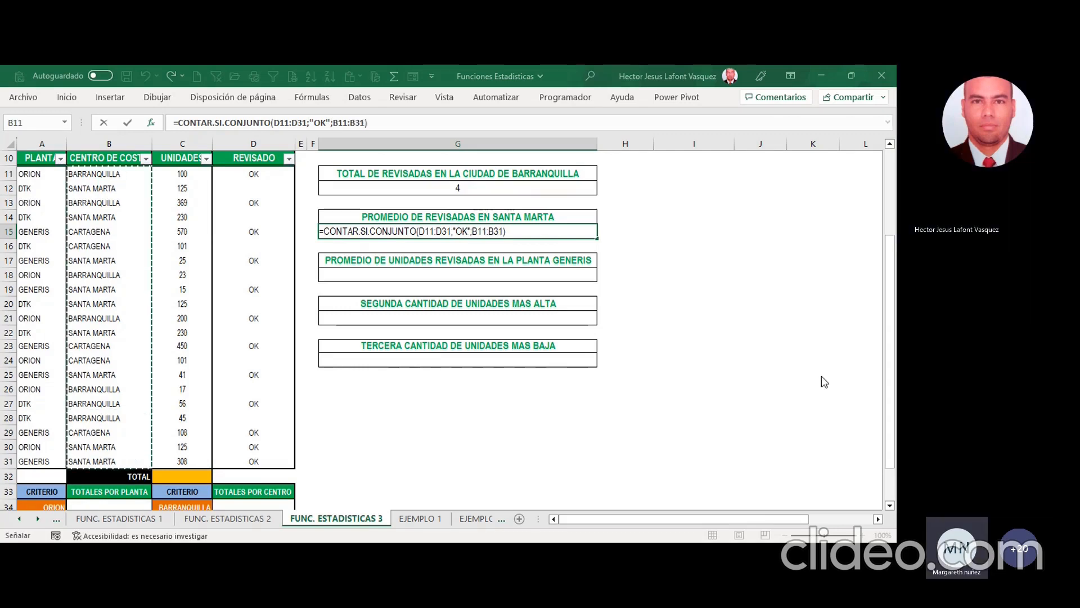
type(";\"SANTA MAR")
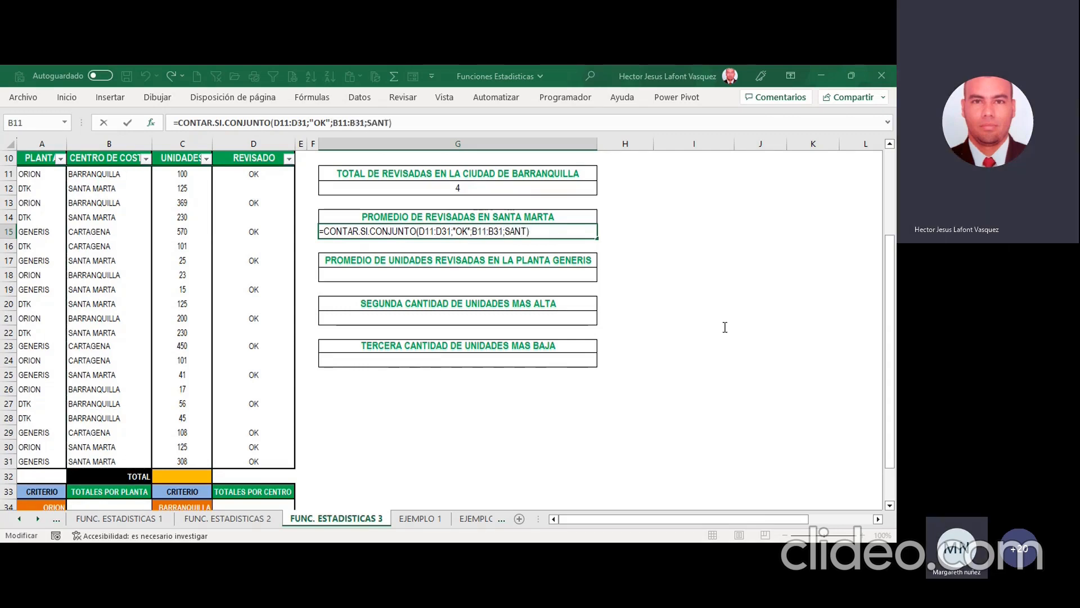
type("TA")
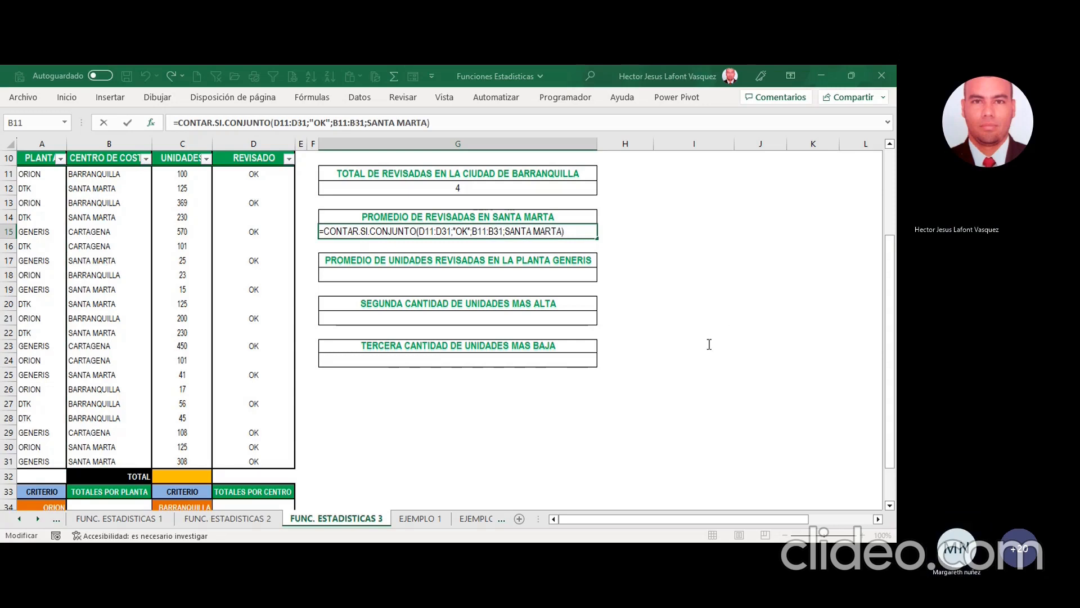
type("\"")
key("Left")
key("Left")
key("Left")
key("Left")
key("Left")
key("Left")
key("Left")
key("Left")
key("Left")
key("Left")
key("Left")
key("Left")
Step: Try adding C11:C31 with the criterion "PROMEDIO" as the third condition of the CONTAR.SI.CONJUNTO formula in G15
type("\"")
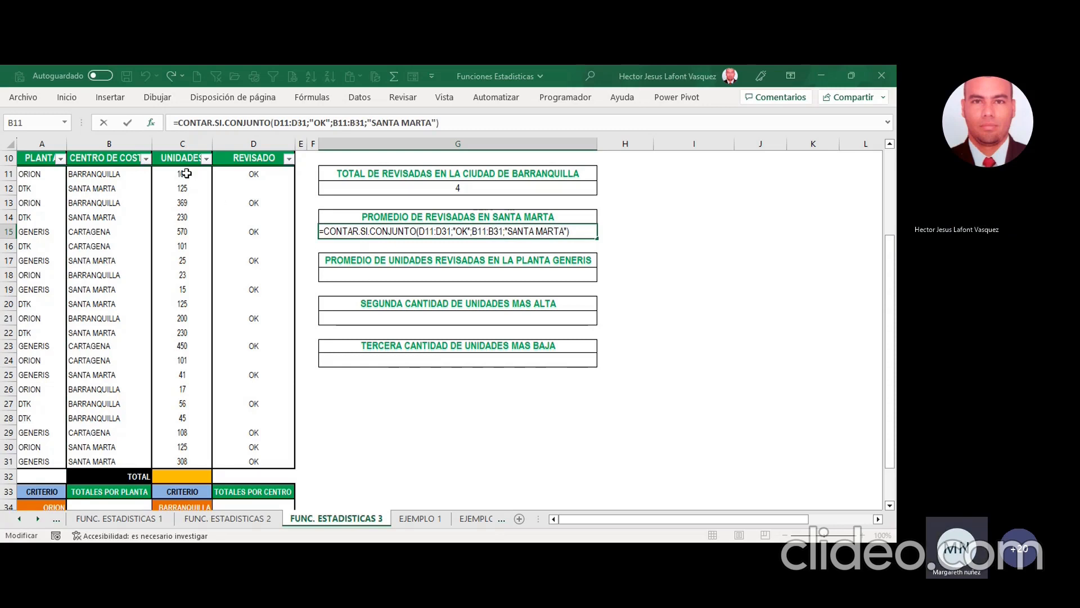
type(";")
left_click_drag(186, 173, 190, 458)
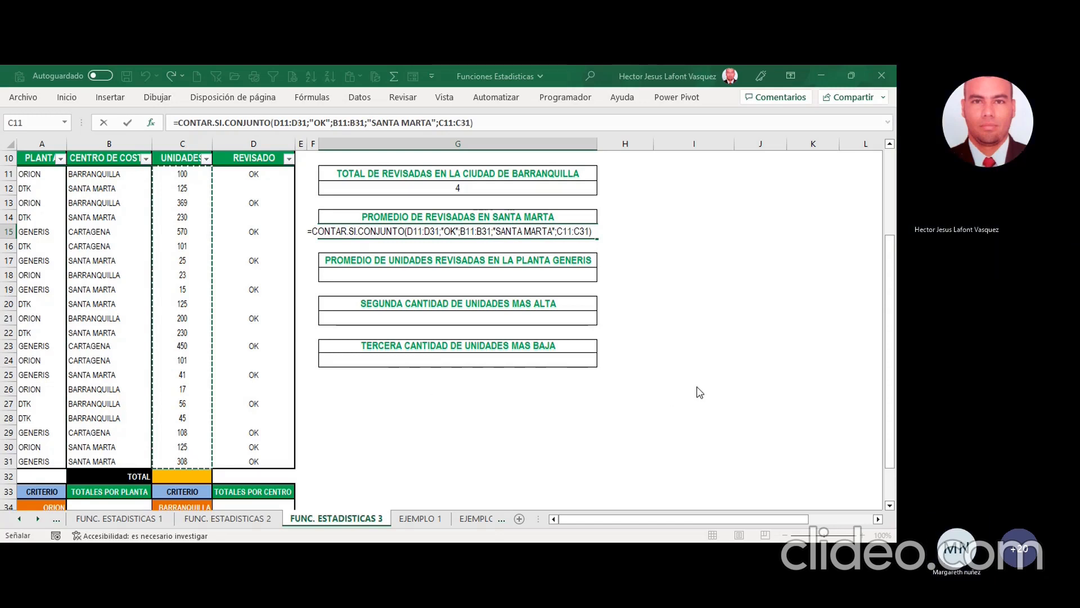
key("F2")
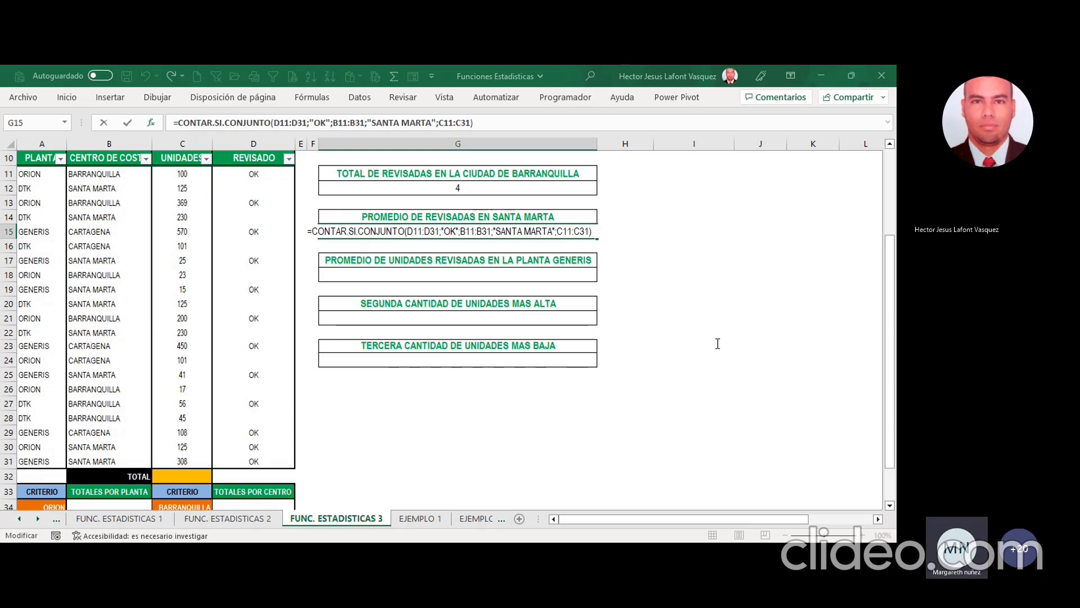
type(";PROME")
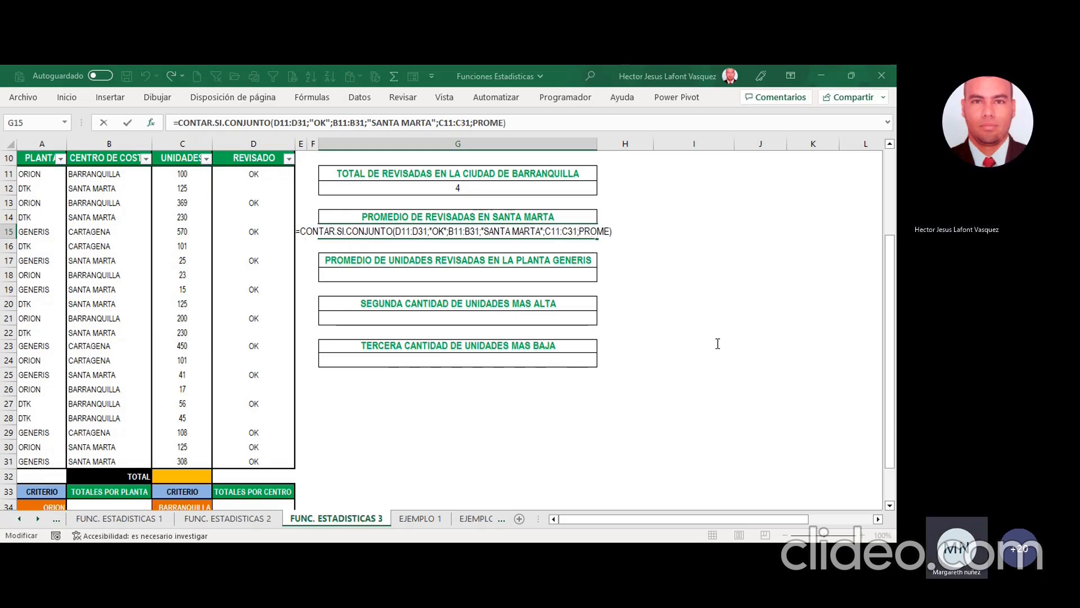
type("DIO")
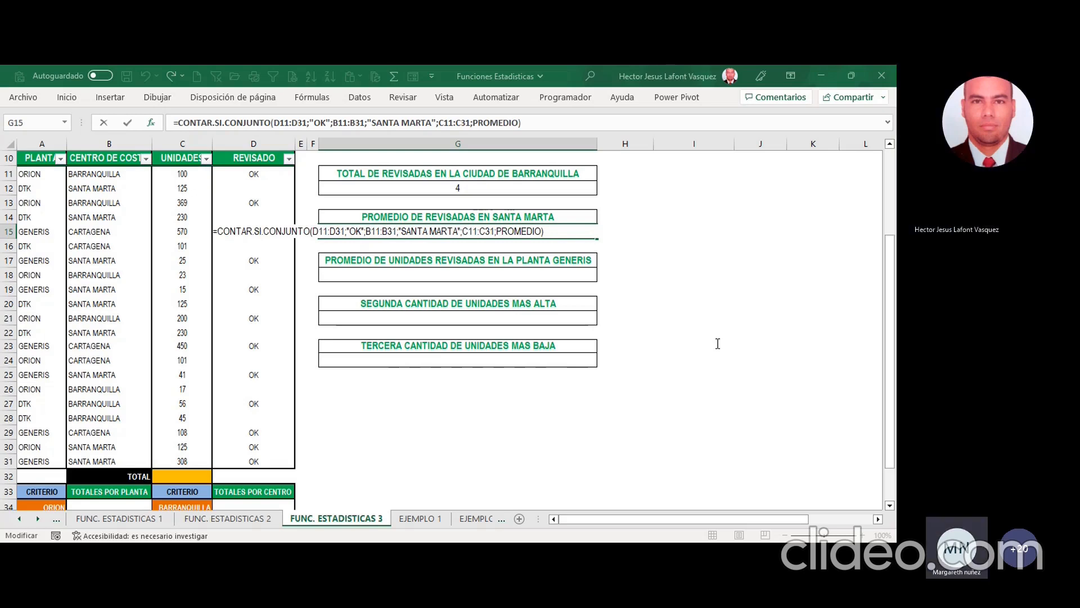
left_click(802, 432)
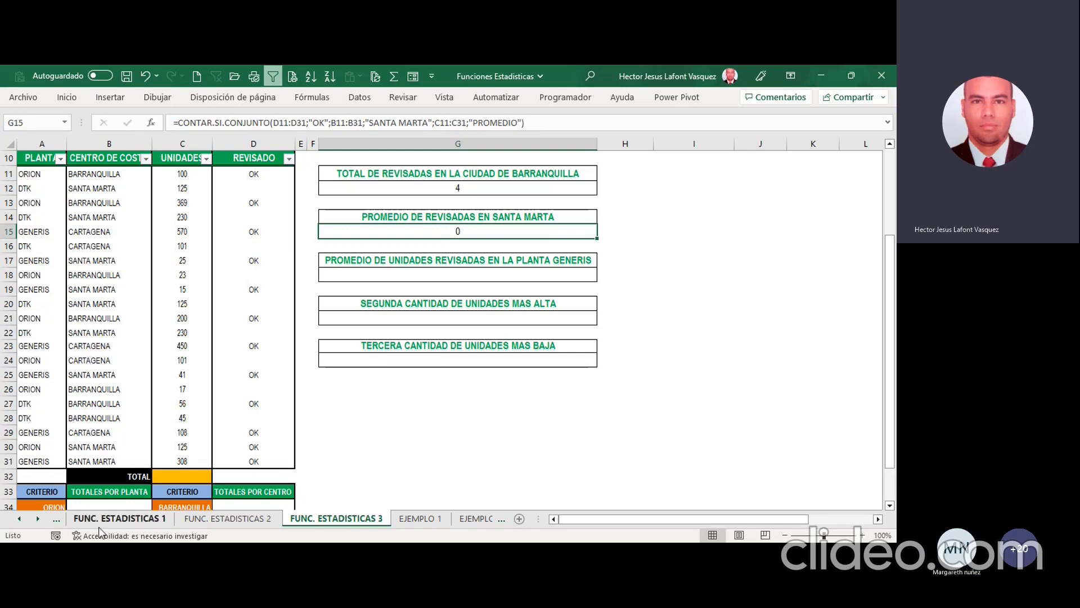
Step: Examine the PROMEDIO.SI examples on the EJEMPLOS-FUNCIONES sheet, then return to FUNC. ESTADISTICAS 3
left_click(19, 518)
left_click(20, 518)
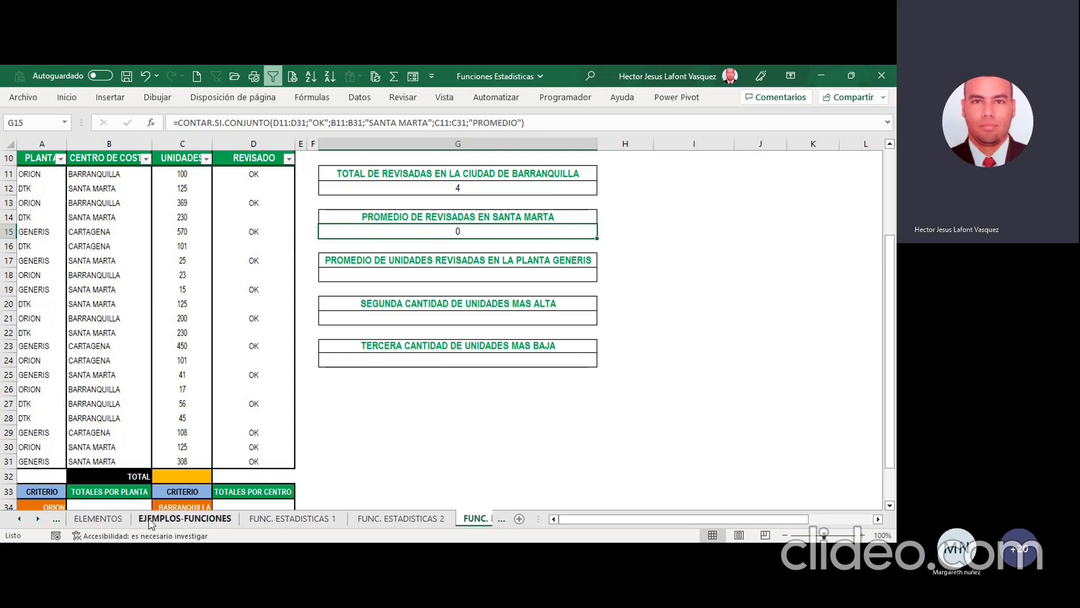
left_click(97, 518)
left_click(184, 518)
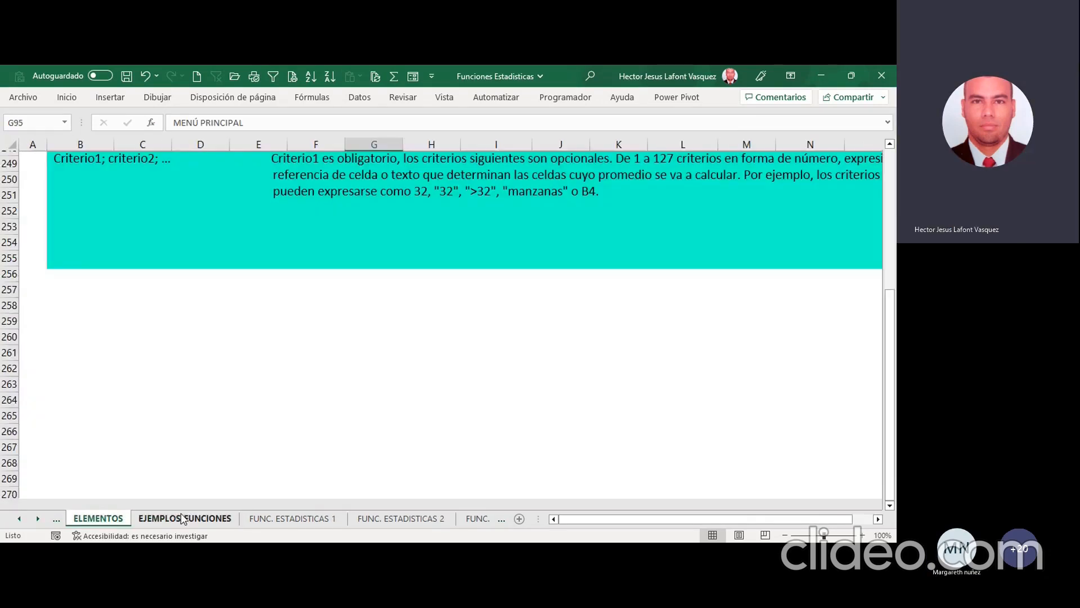
scroll(314, 394, "up", 15)
scroll(314, 394, "up", 11)
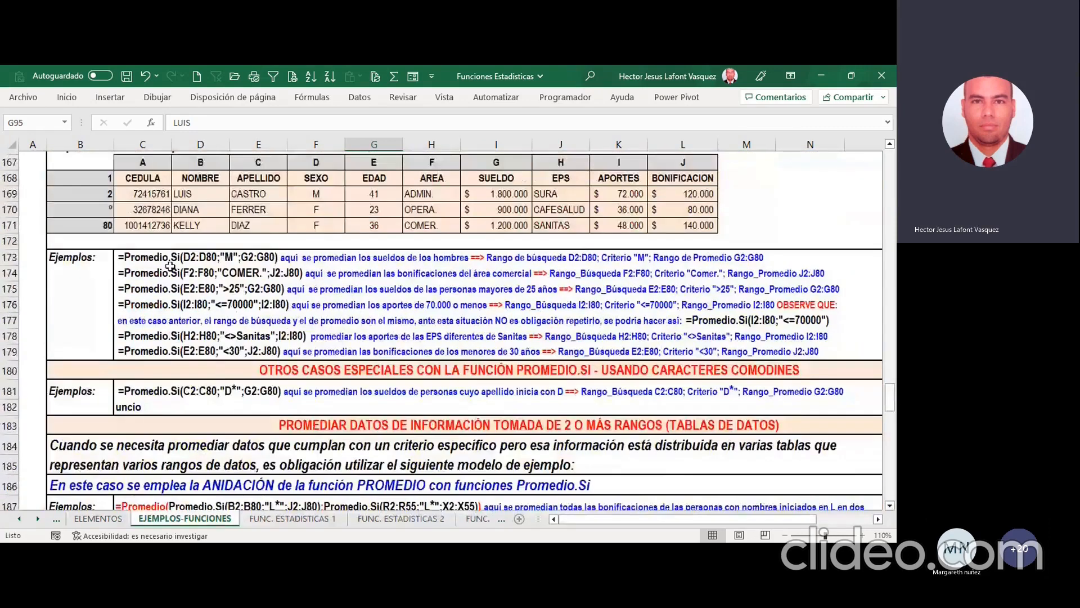
left_click(169, 263)
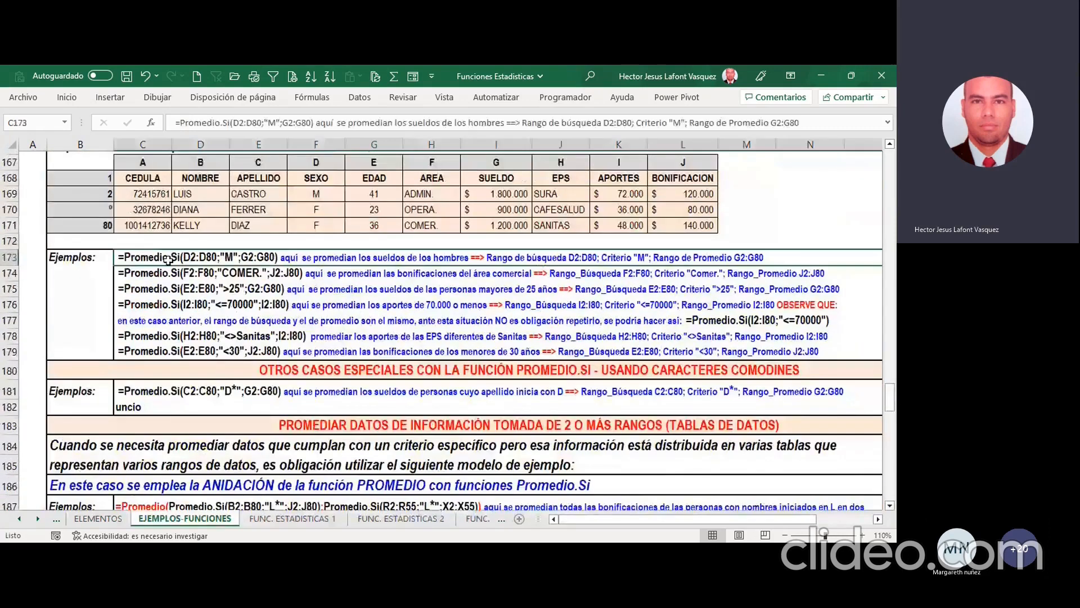
left_click(165, 304)
left_click(165, 273)
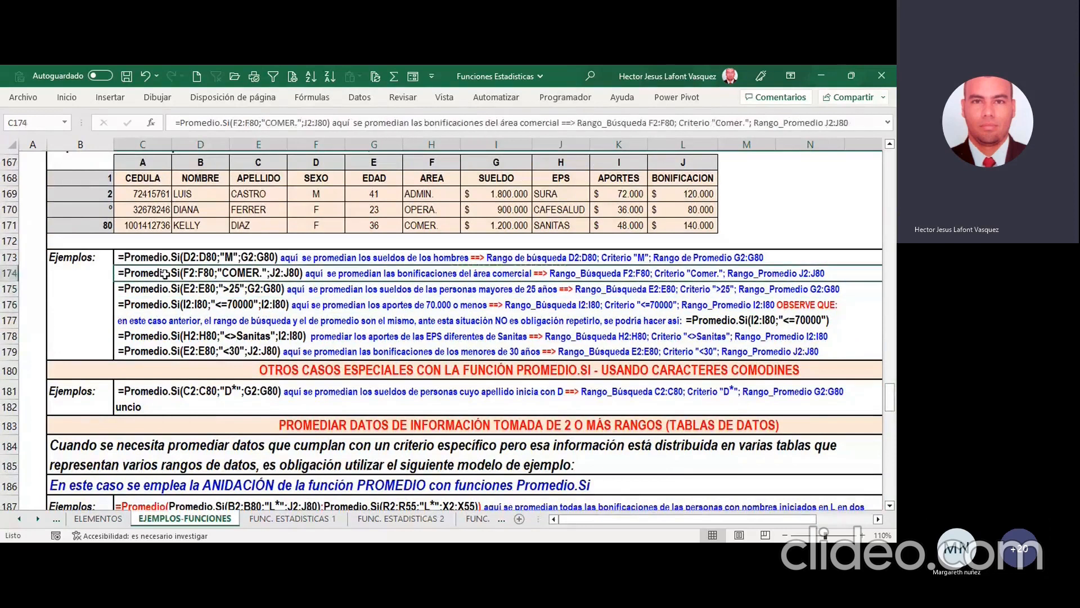
left_click(170, 258)
left_click(400, 519)
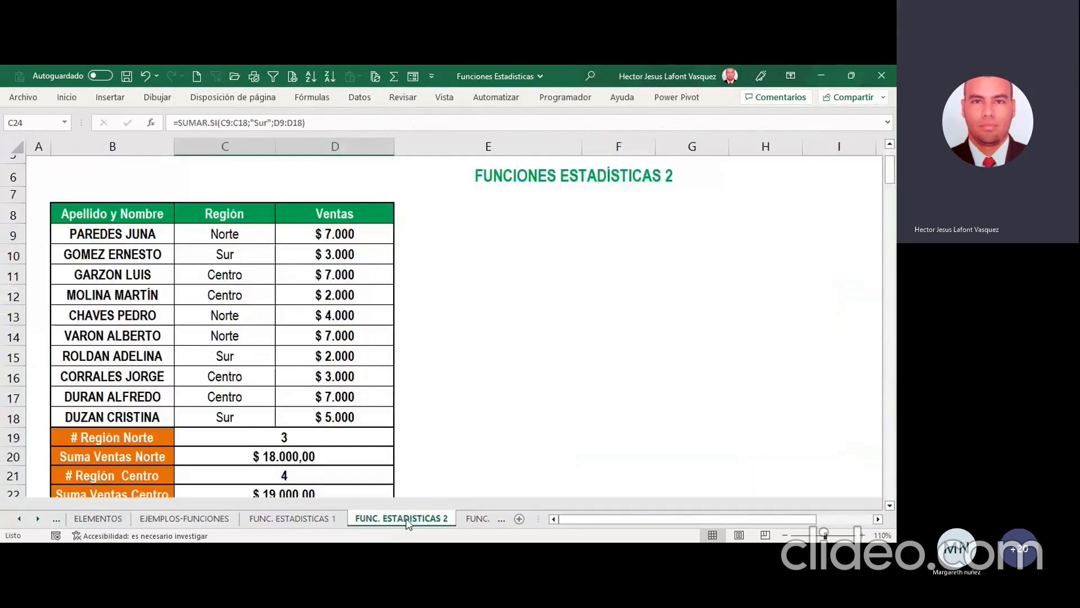
left_click(479, 518)
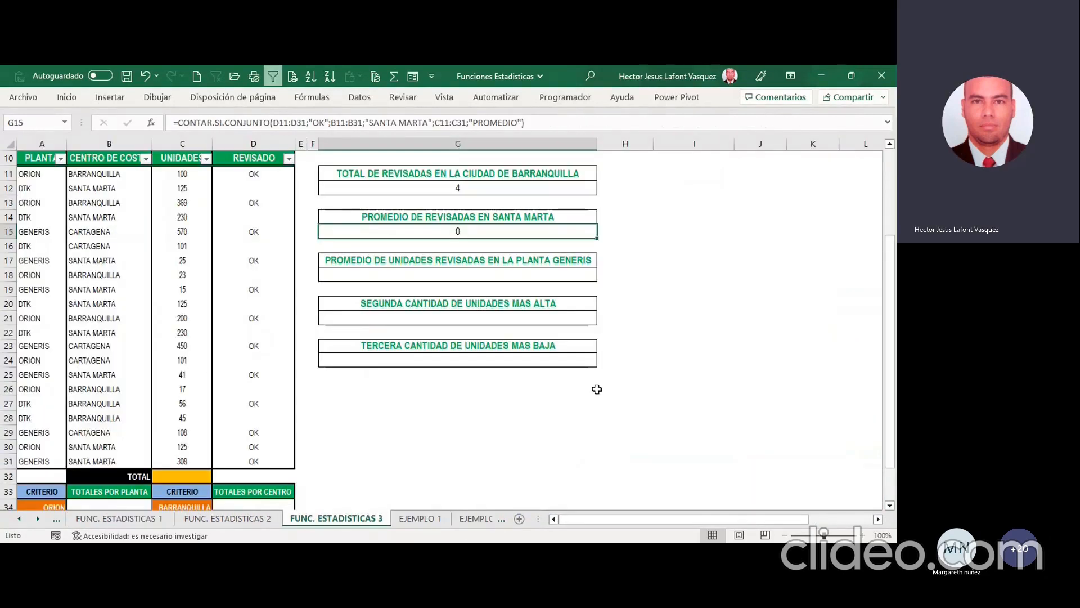
Step: Clear the formula from G15 and check the Barranquilla count formula in G12 for reference
key("Delete")
key("Up")
key("Up")
key("Up")
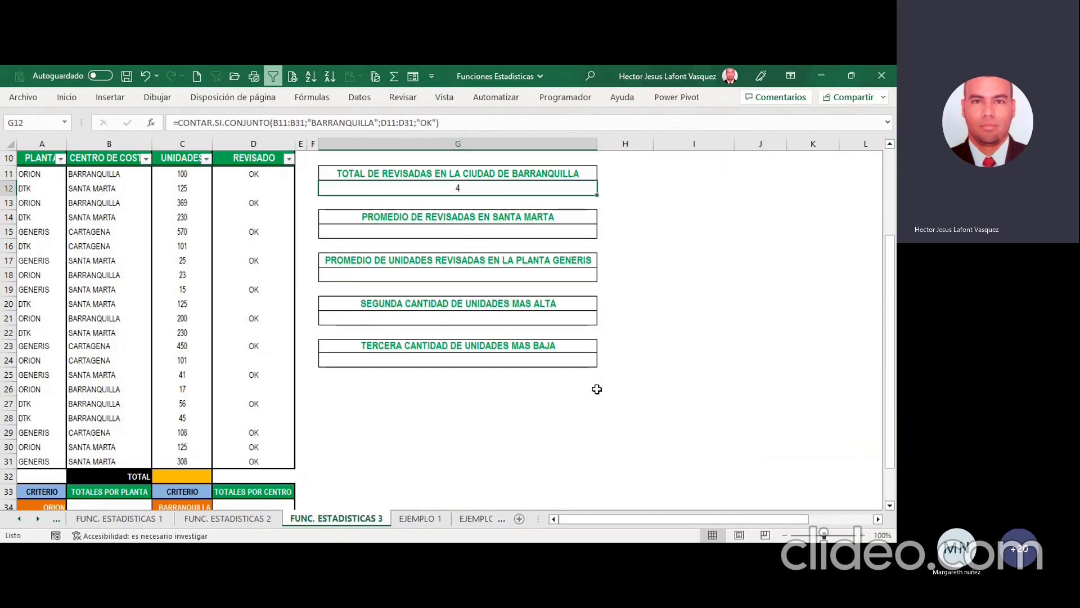
key("Down")
key("Down")
key("Down")
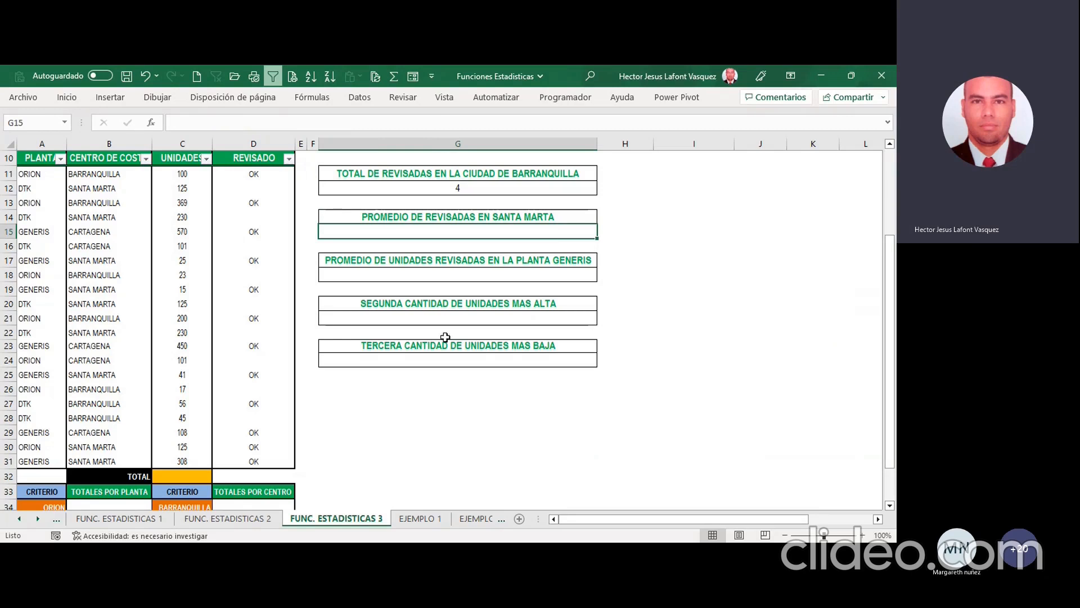
Step: Insert the PROMEDIO.SI.CONJUNTO function in G15 with C11:C31 as the range to average
type("=PROM")
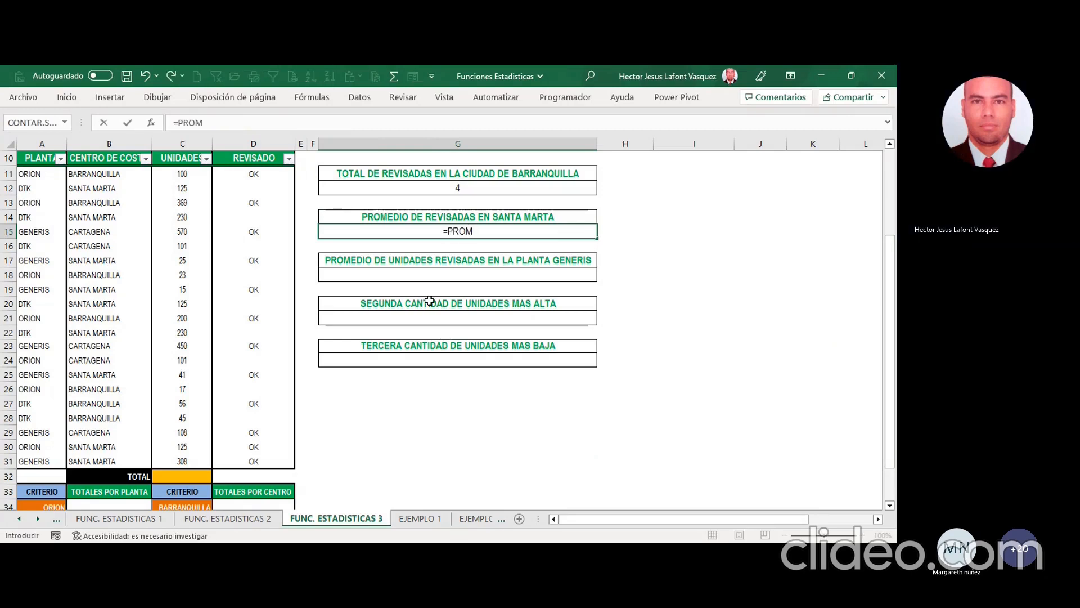
double_click(518, 272)
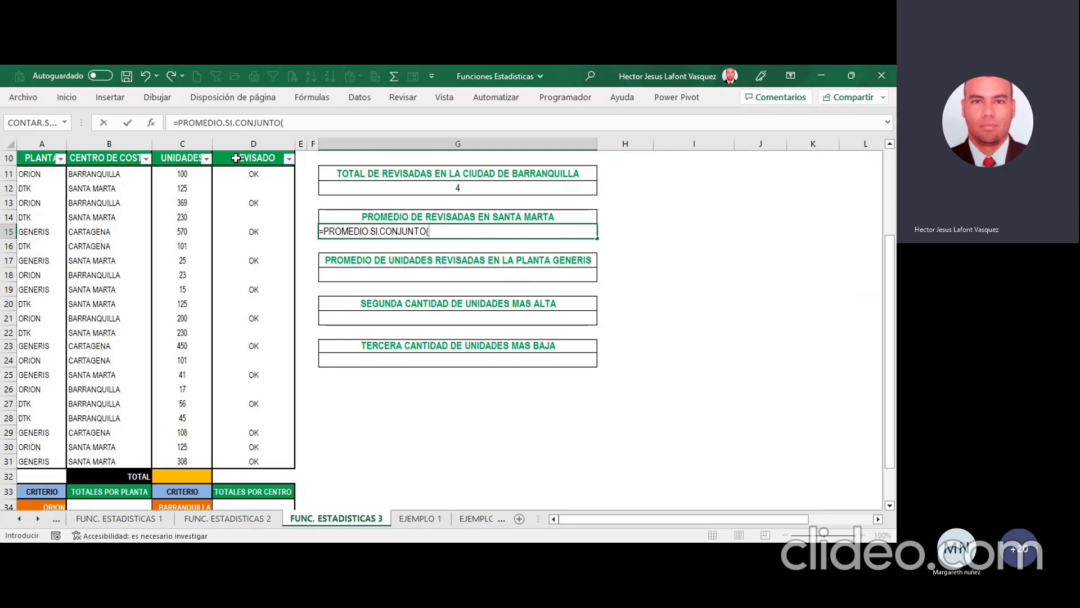
type(")")
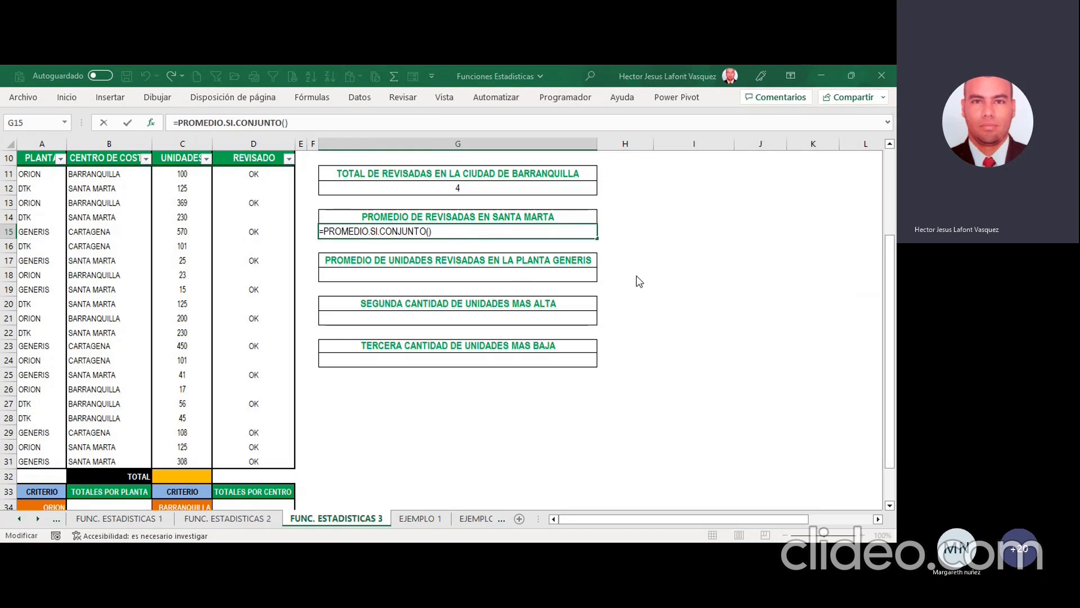
left_click_drag(195, 174, 193, 459)
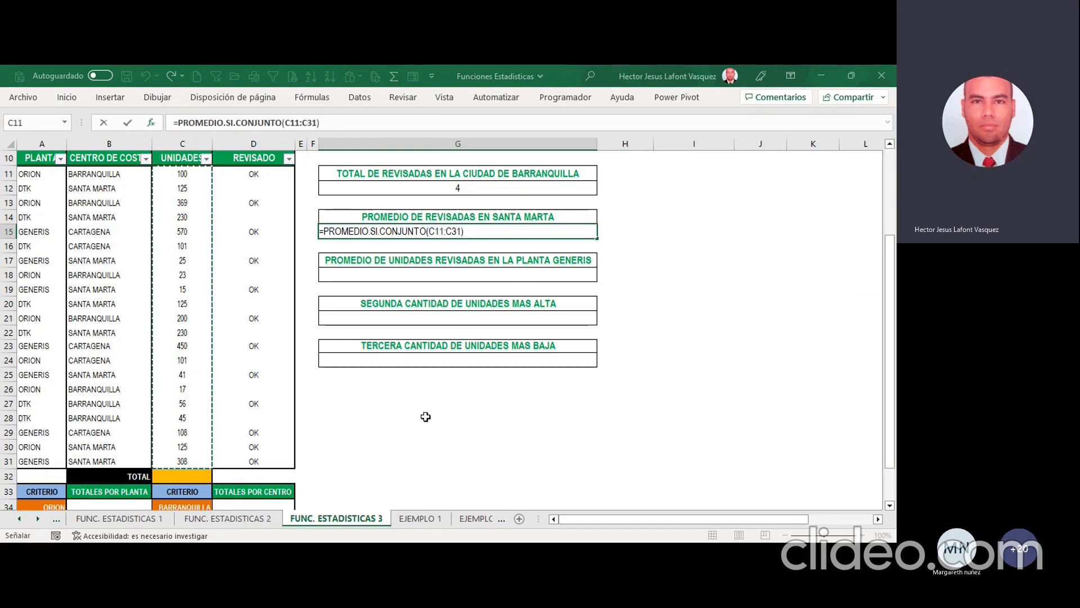
key("F2")
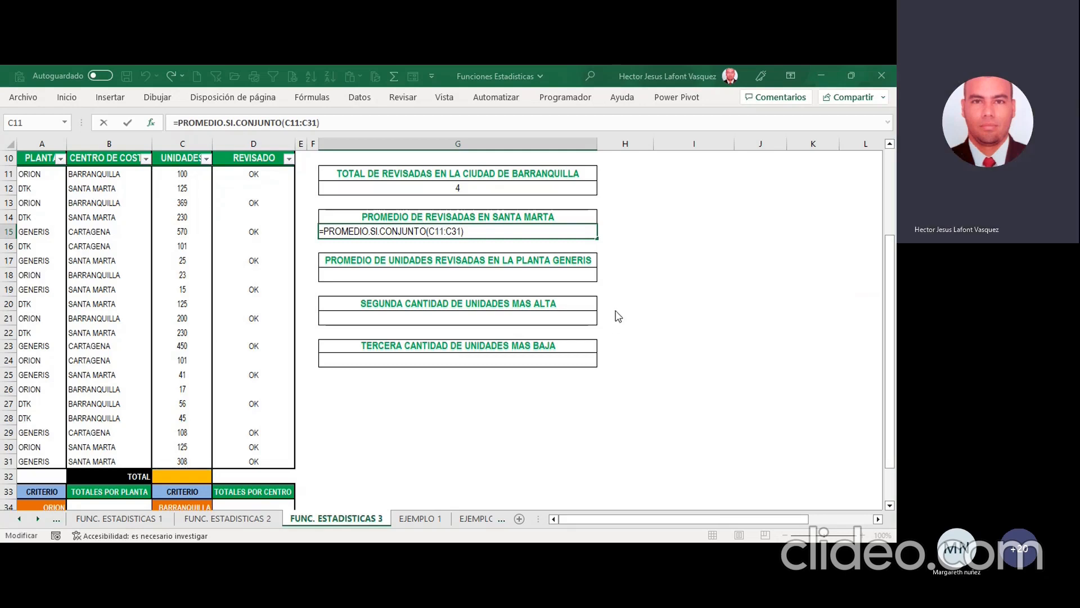
Step: Add D11:D31 with the criterion "OK" as the first condition of the G15 average formula
type(";")
left_click_drag(253, 172, 253, 461)
key("F2")
type(";OK")
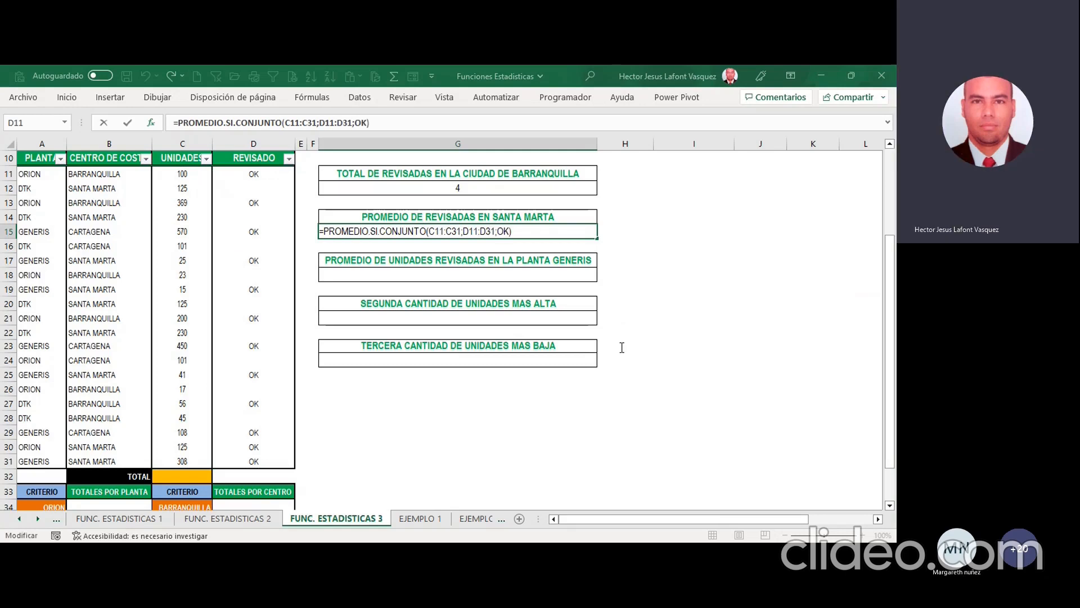
key("BackSpace")
key("BackSpace")
type("\"OK\";")
Step: Add B11:B31 with the criterion "SANTA MARTA" as the second condition and complete the G15 average formula
left_click(129, 172)
left_click_drag(129, 171, 123, 460)
key("F2")
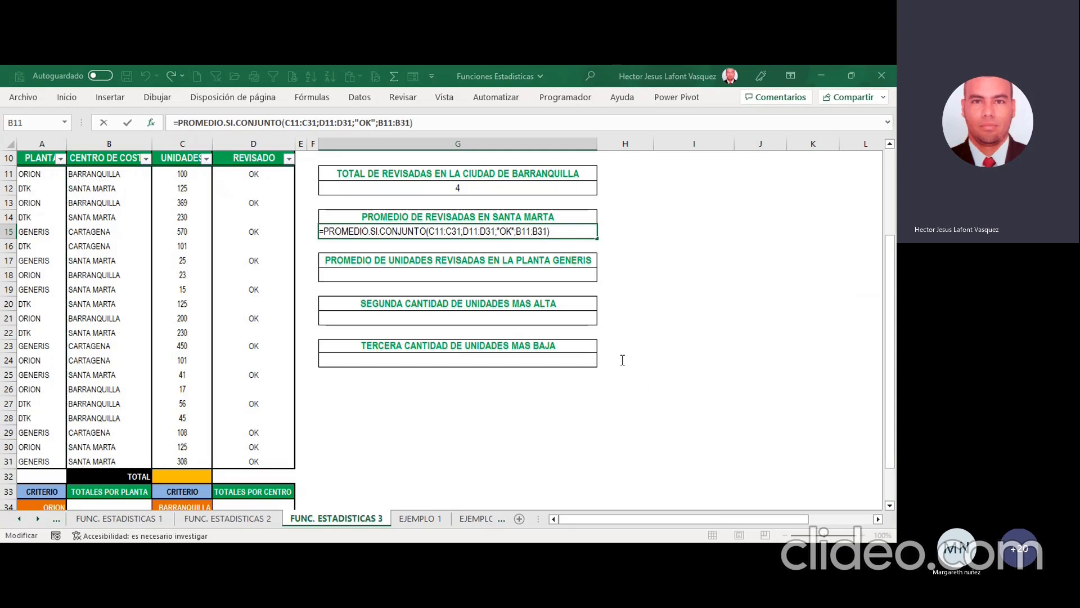
type(";SANTA MARTA")
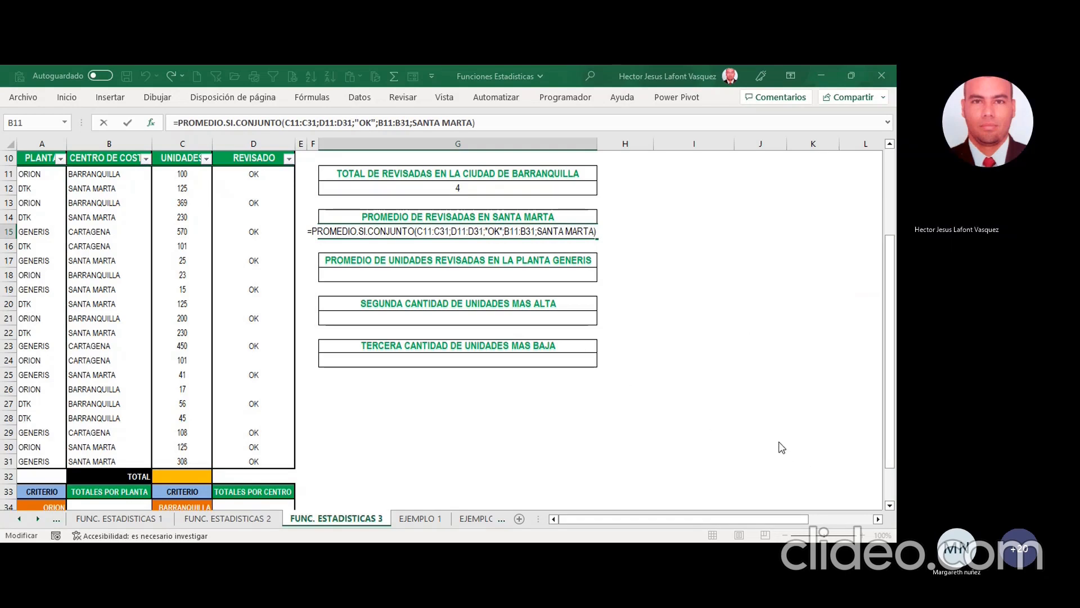
key("Return")
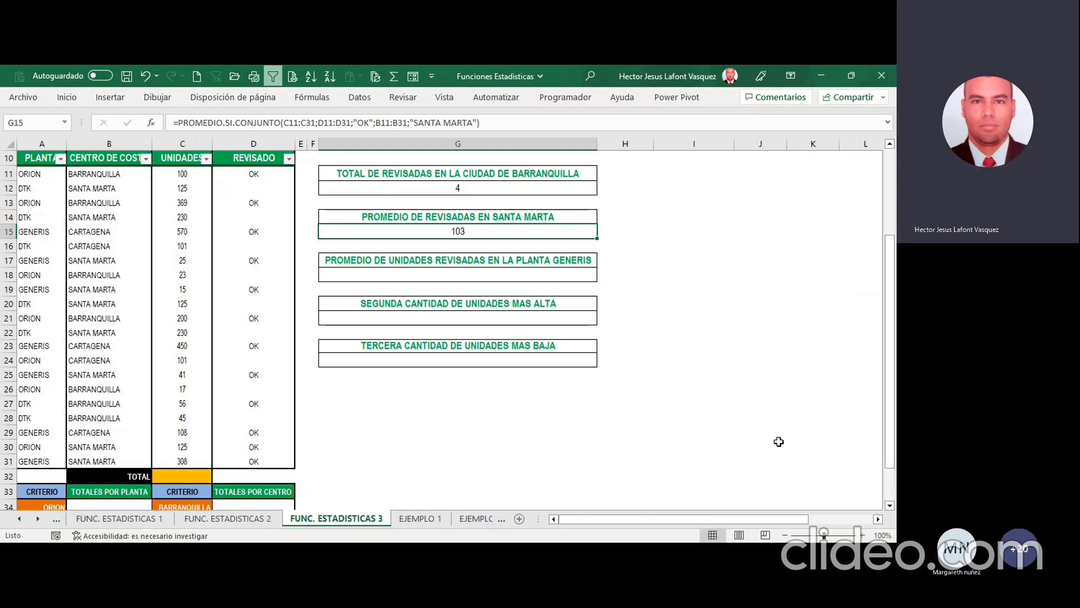
left_click(502, 214)
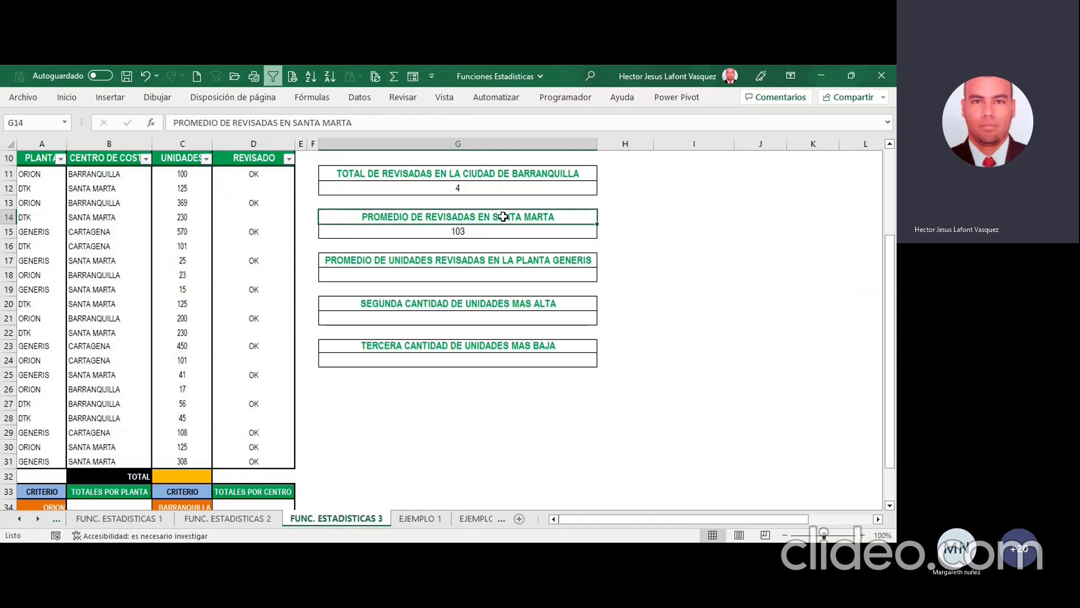
left_click(487, 185)
left_click(477, 215)
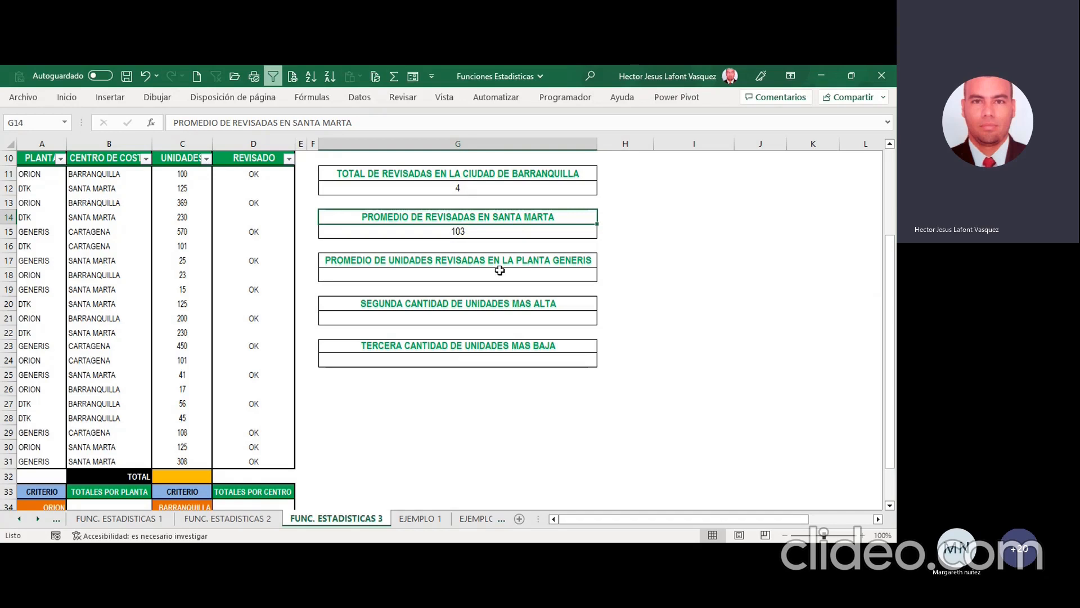
key("alt+Tab")
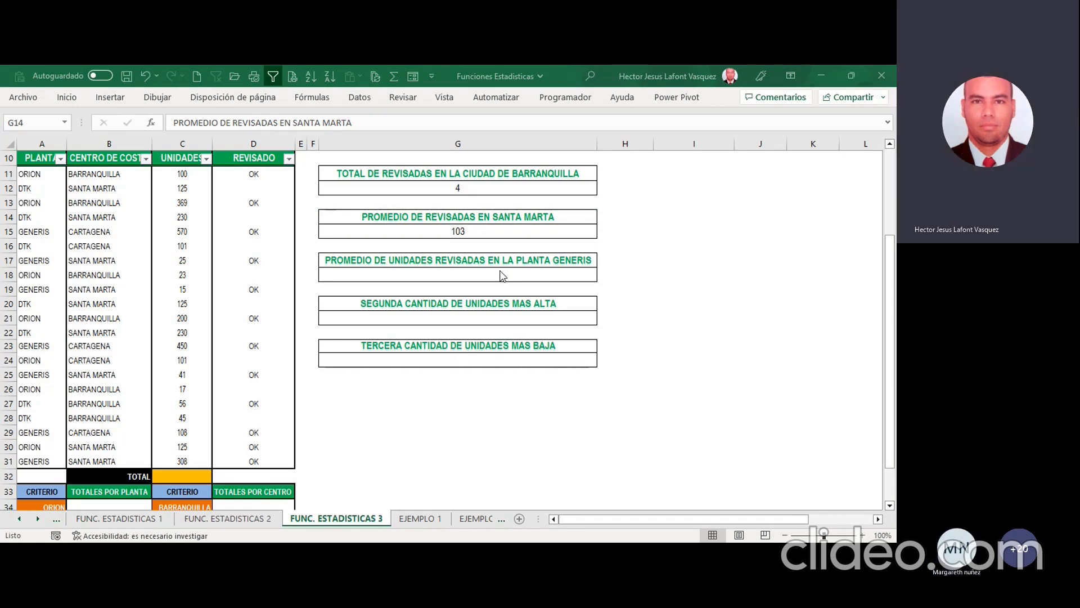
left_click(489, 272)
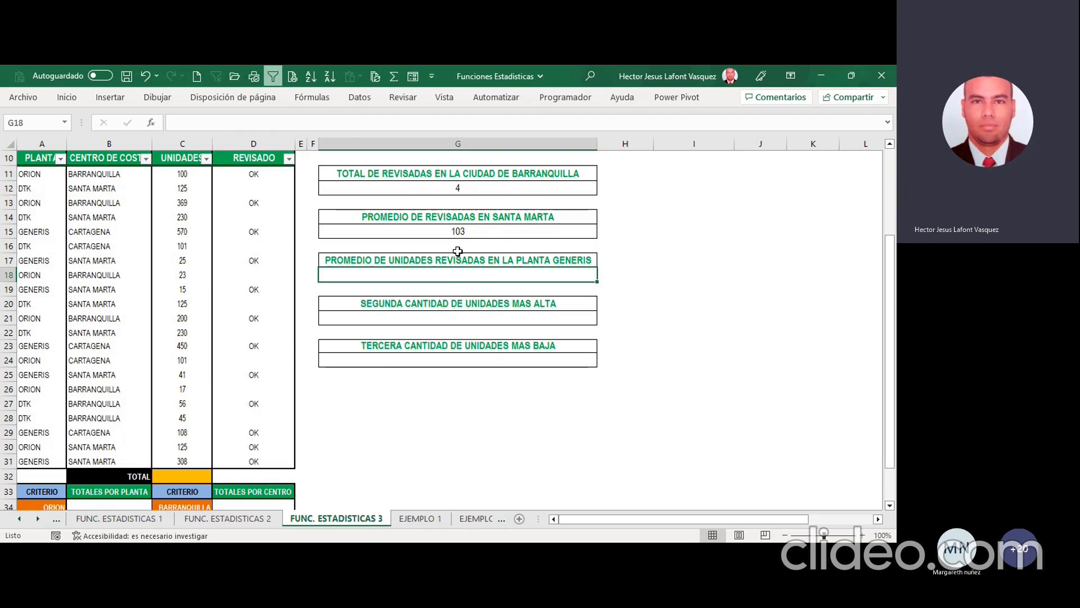
left_click(459, 234)
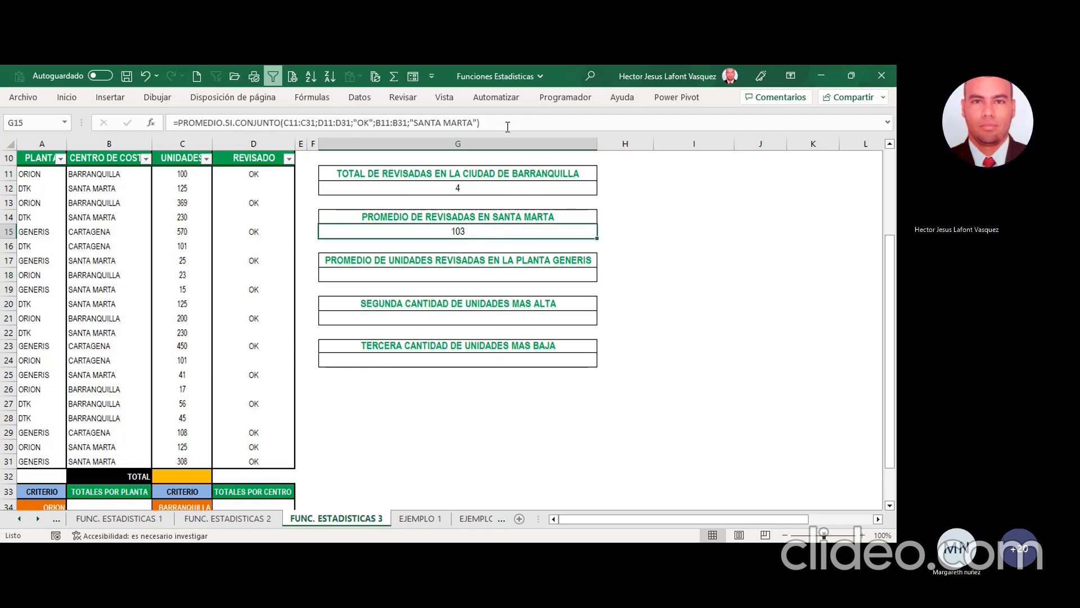
left_click(495, 277)
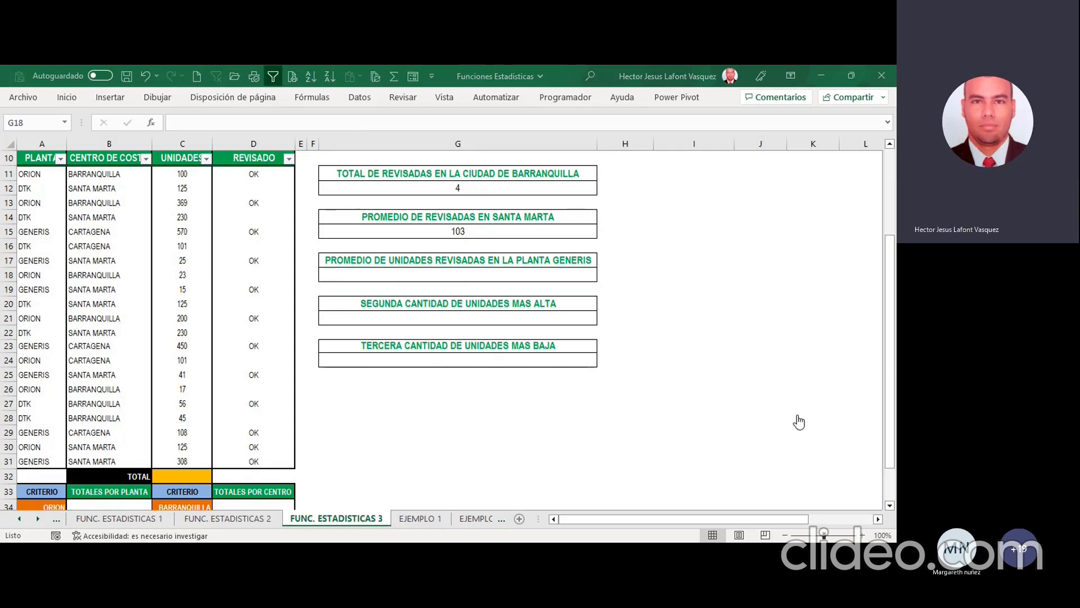
left_click(755, 358)
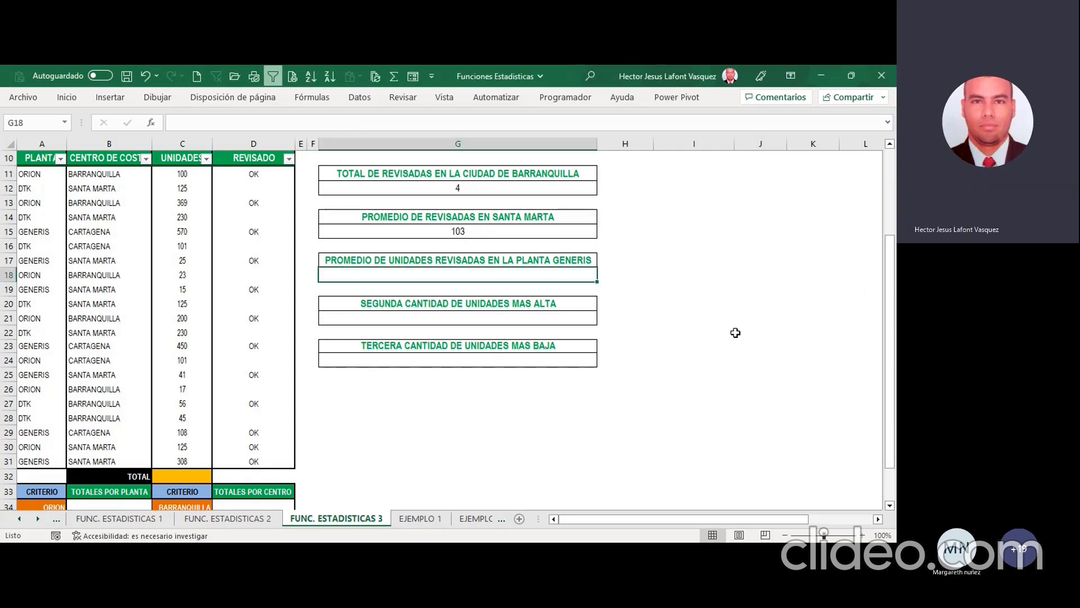
key("alt+Tab")
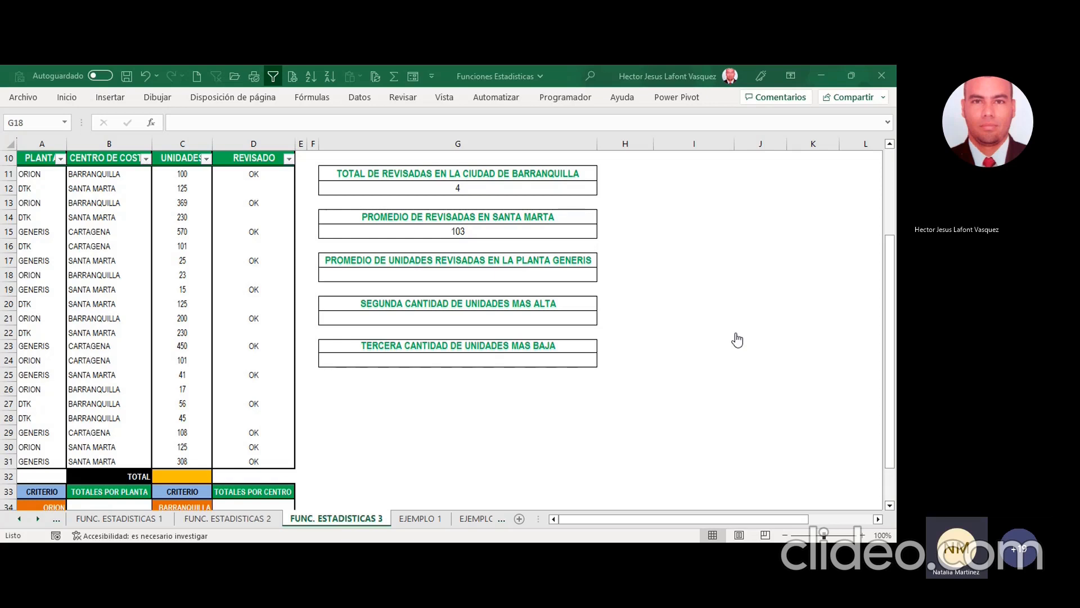
key("alt+Tab")
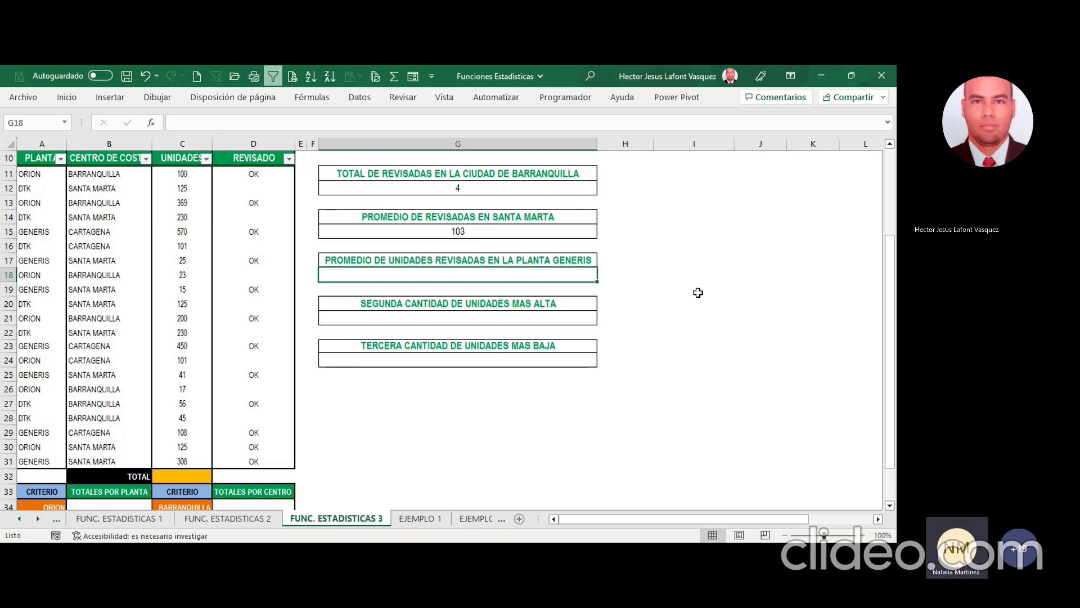
Step: Compare the formulas of the ORION count in G9 and the Barranquilla count in G12
scroll(698, 293, "up", 1)
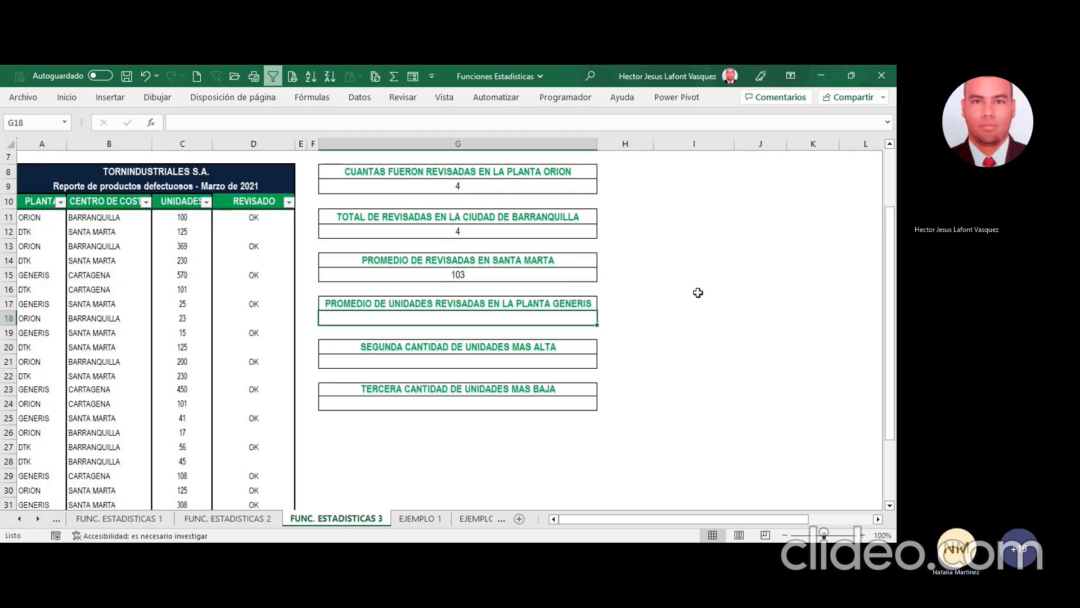
left_click(516, 224)
left_click(517, 187)
left_click(508, 233)
left_click(502, 186)
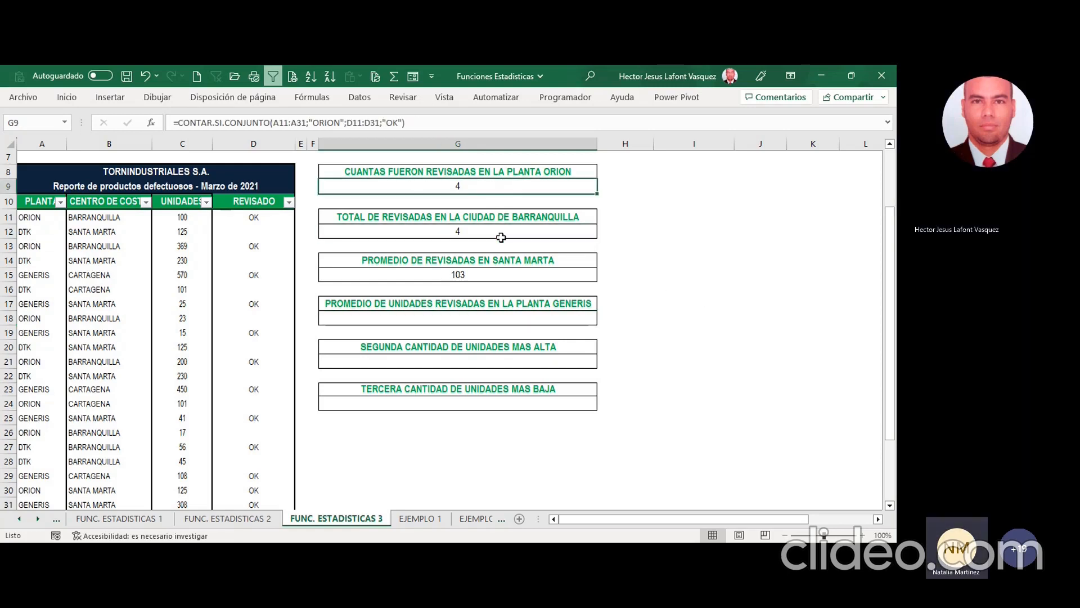
left_click(502, 237)
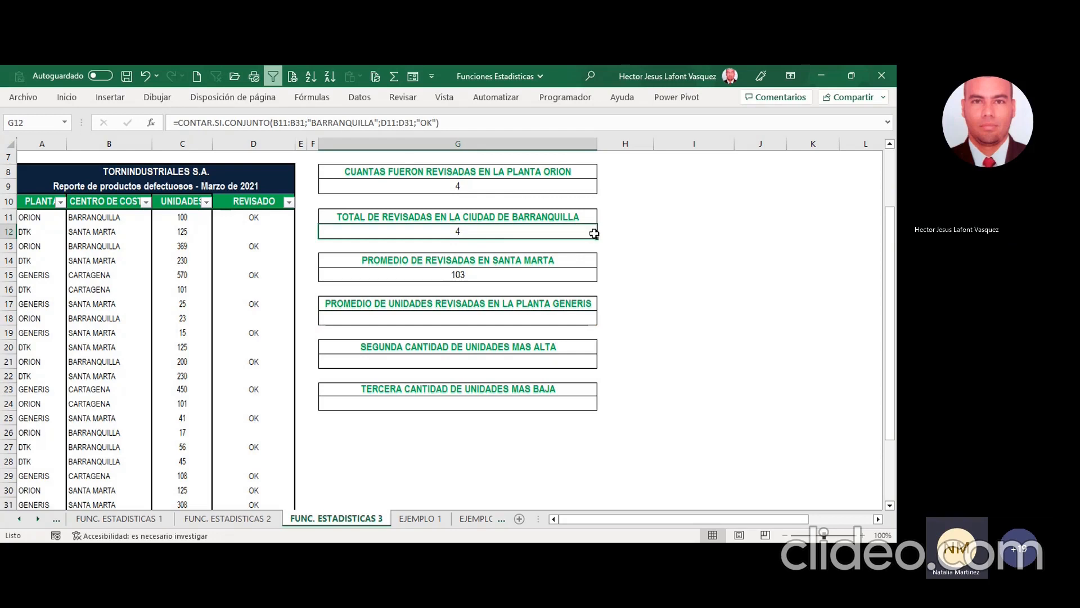
Step: Review the formulas of the Santa Marta average in G15, the Barranquilla count in G12 and the ORION count in G9
left_click(521, 264)
left_click(513, 274)
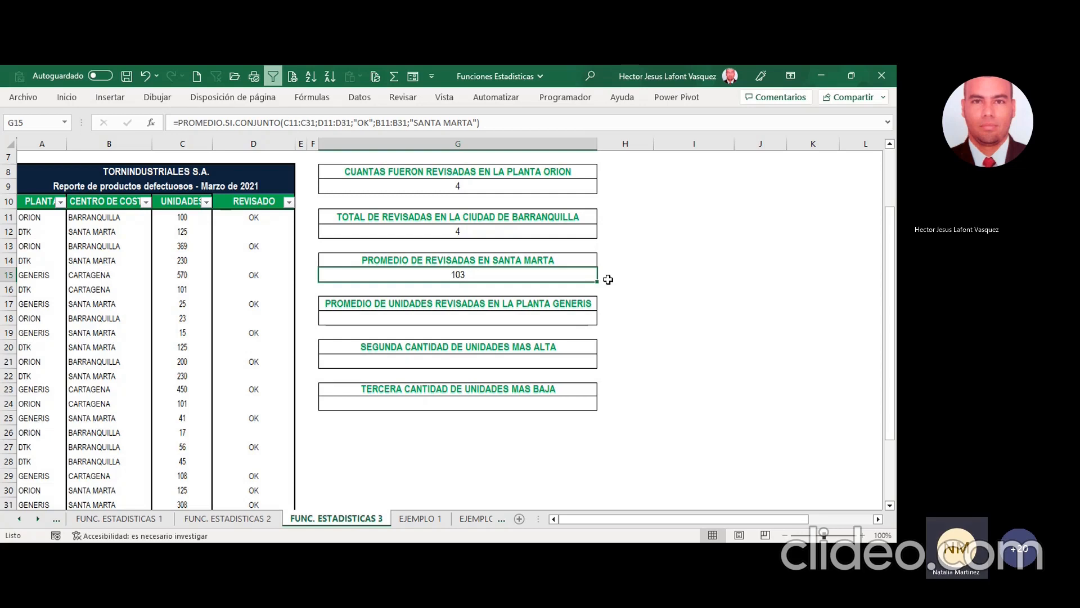
scroll(608, 279, "up", 2)
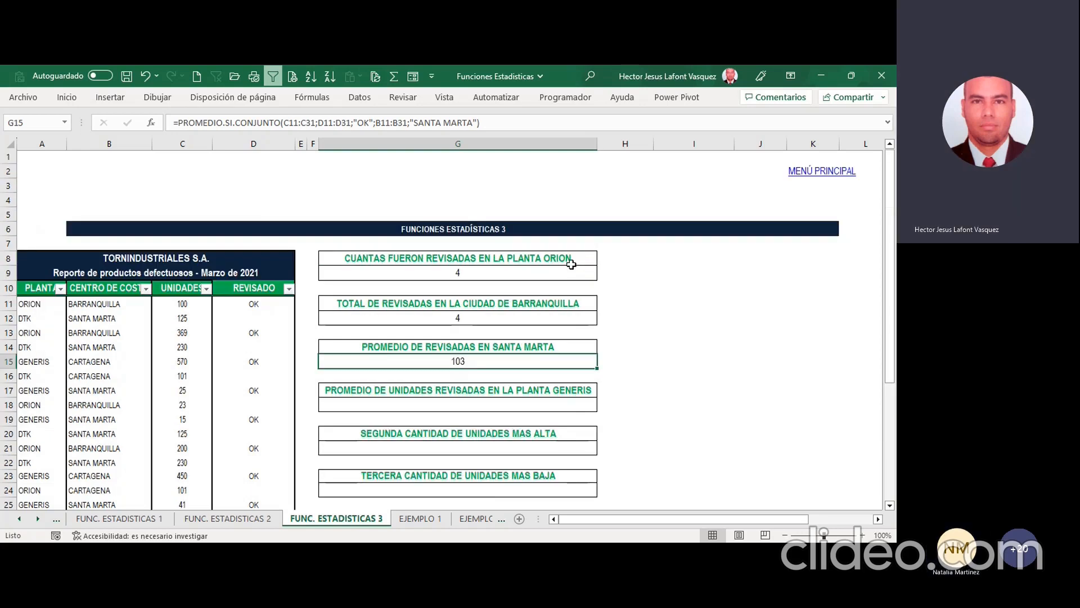
left_click(494, 319)
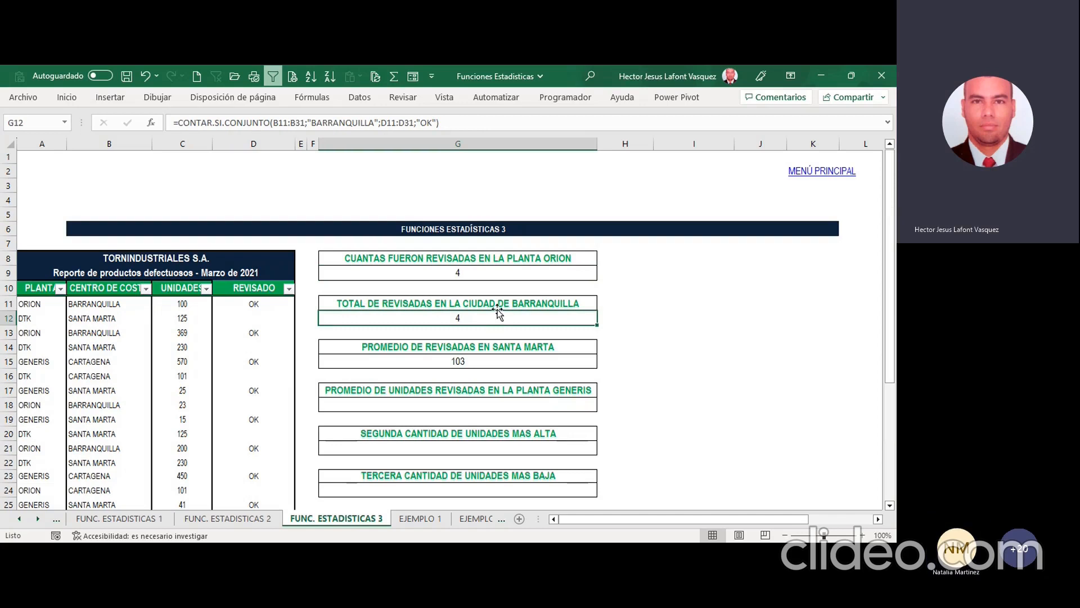
left_click(493, 273)
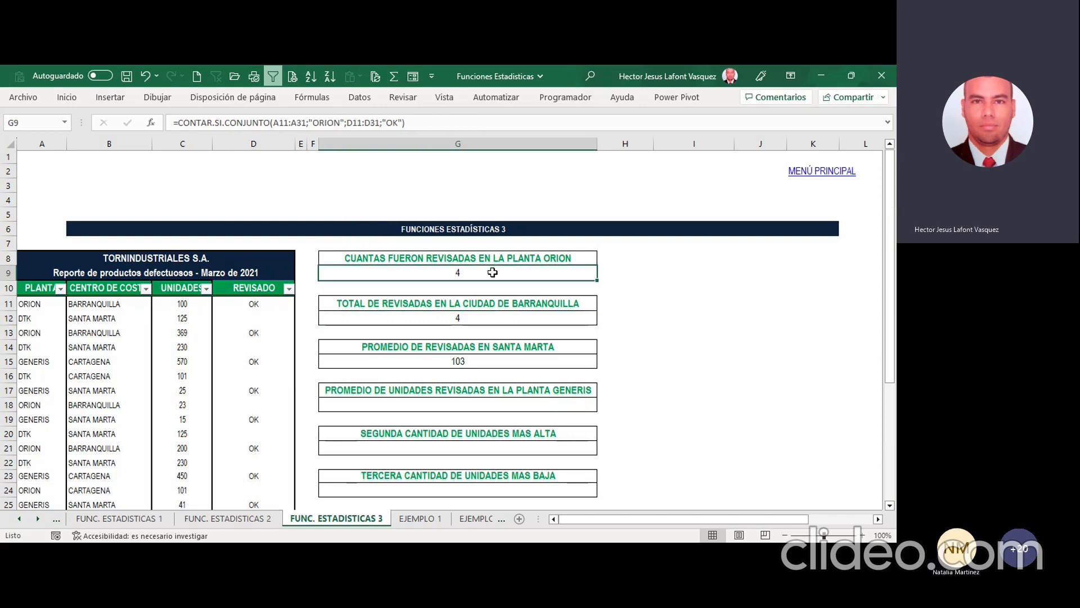
Step: Replace the Barranquilla formula in G12 with the SUMAR.SI.CONJUNTO function, using C11:C31 as the sum range
left_click(461, 321)
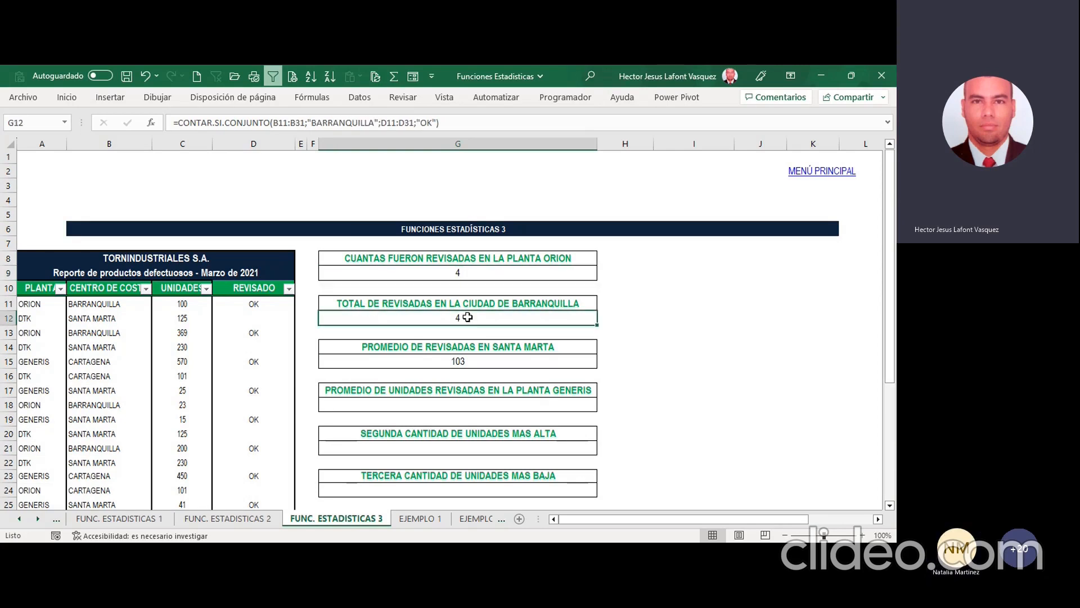
key("Delete")
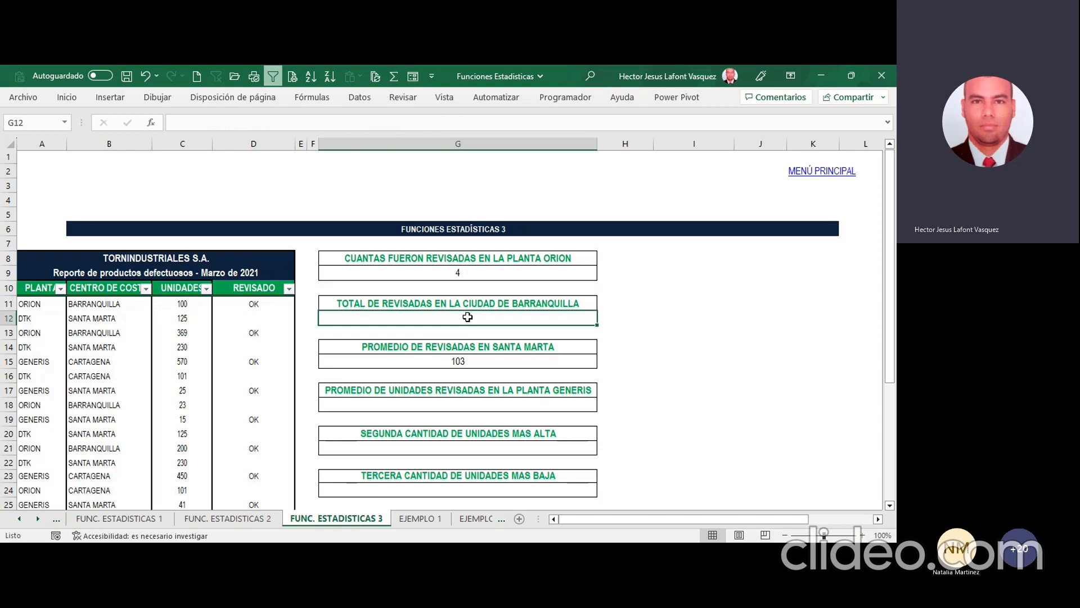
type("=")
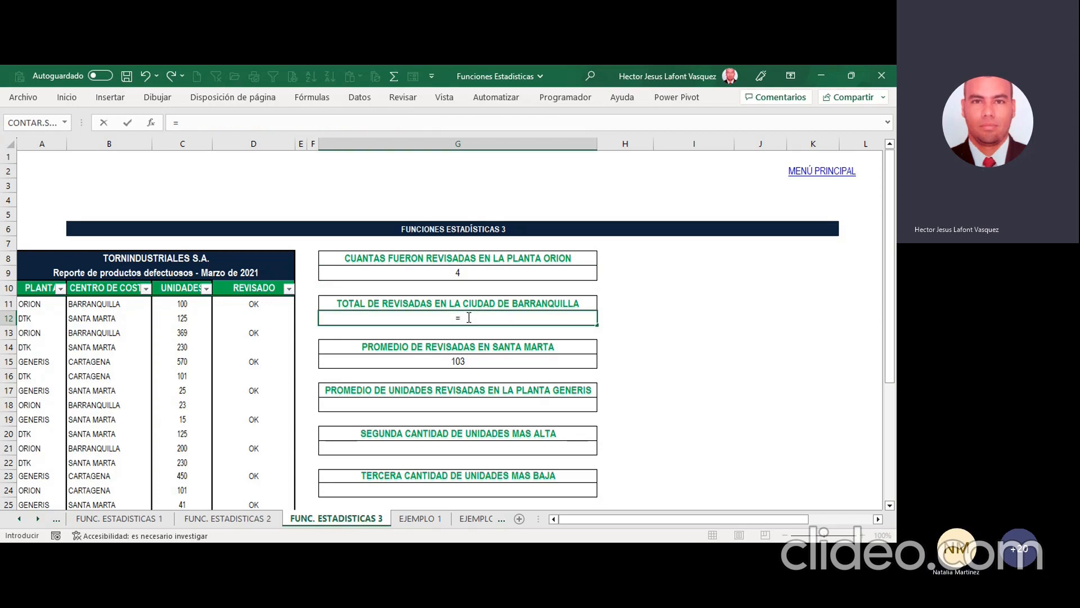
type("SUMA")
double_click(523, 387)
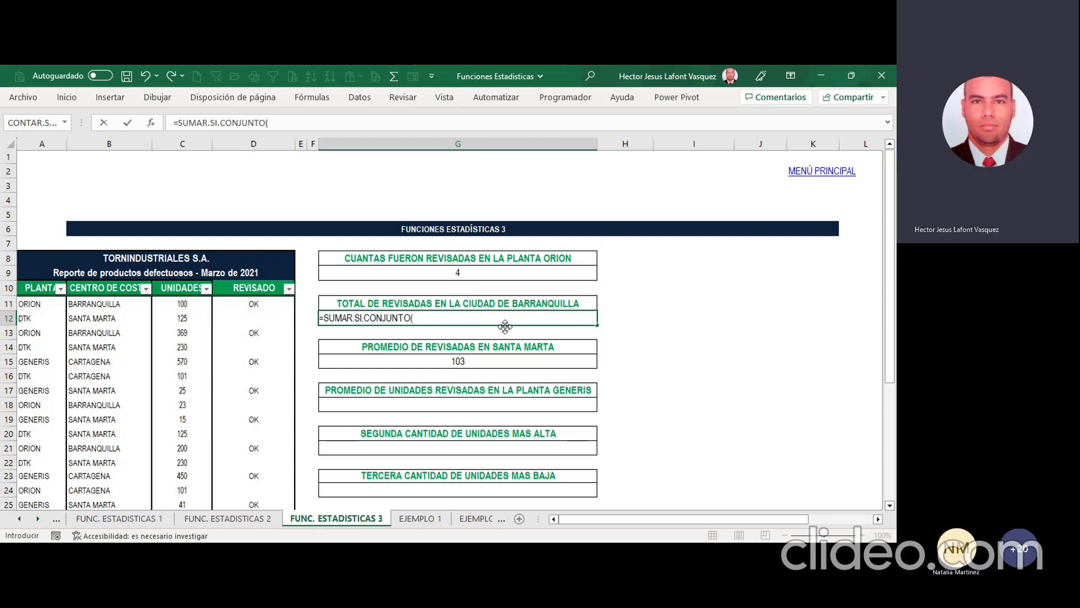
type(")")
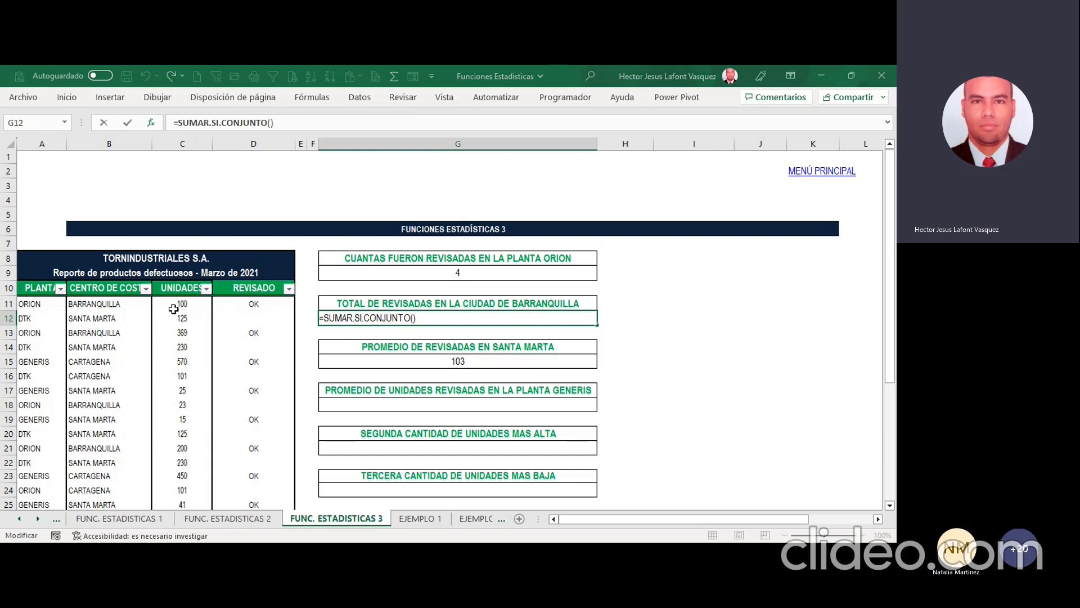
left_click_drag(180, 303, 187, 447)
scroll(683, 290, "up", 4)
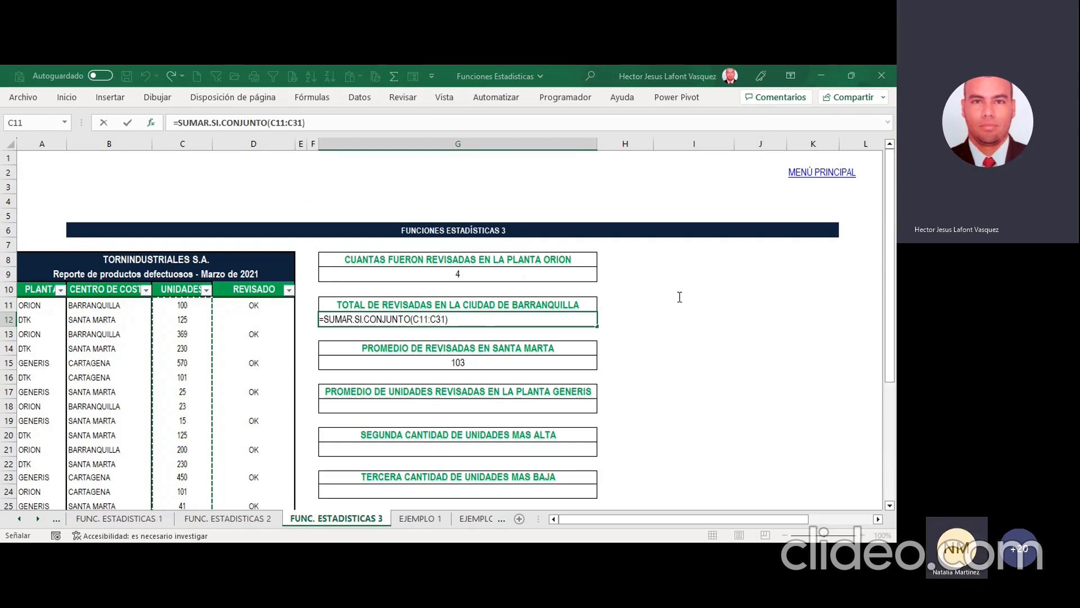
Step: Add D11:D31 with the criterion "OK" as the first condition of the G12 sum formula
key("F2")
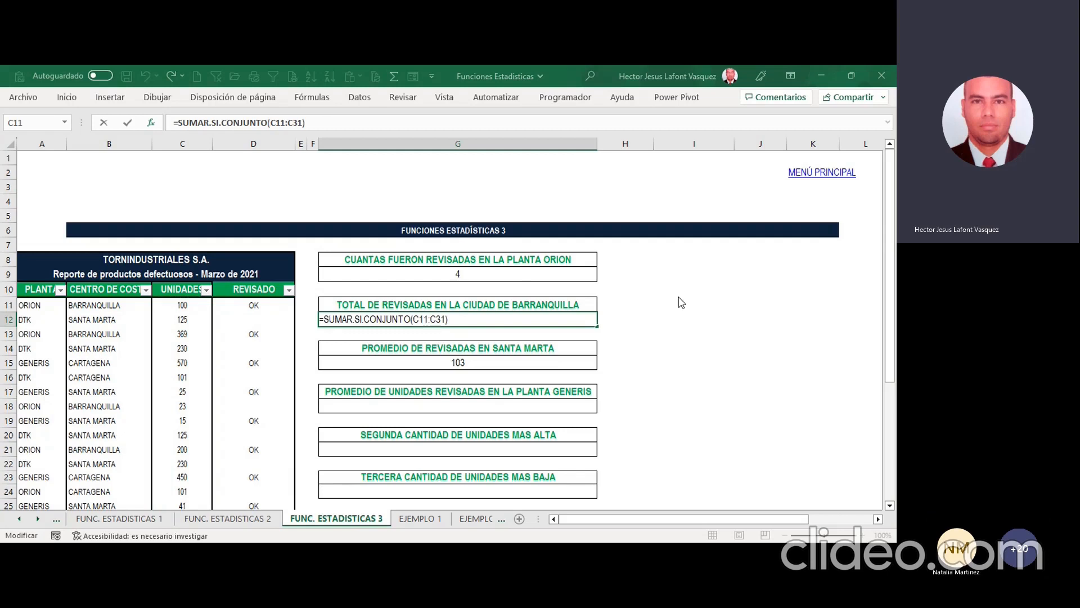
type(";")
left_click_drag(274, 306, 254, 446)
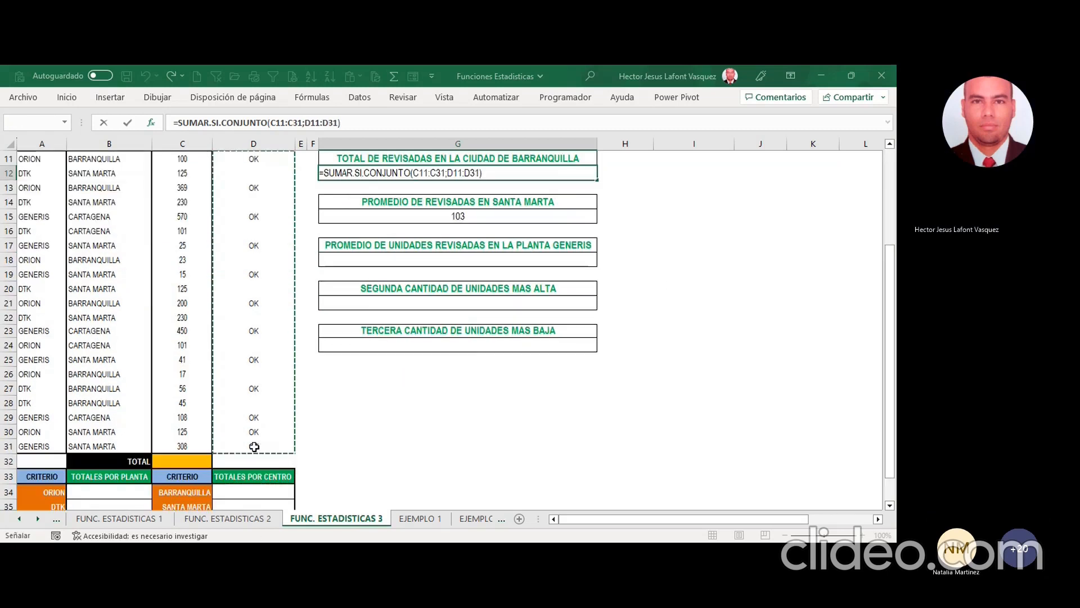
key("F2")
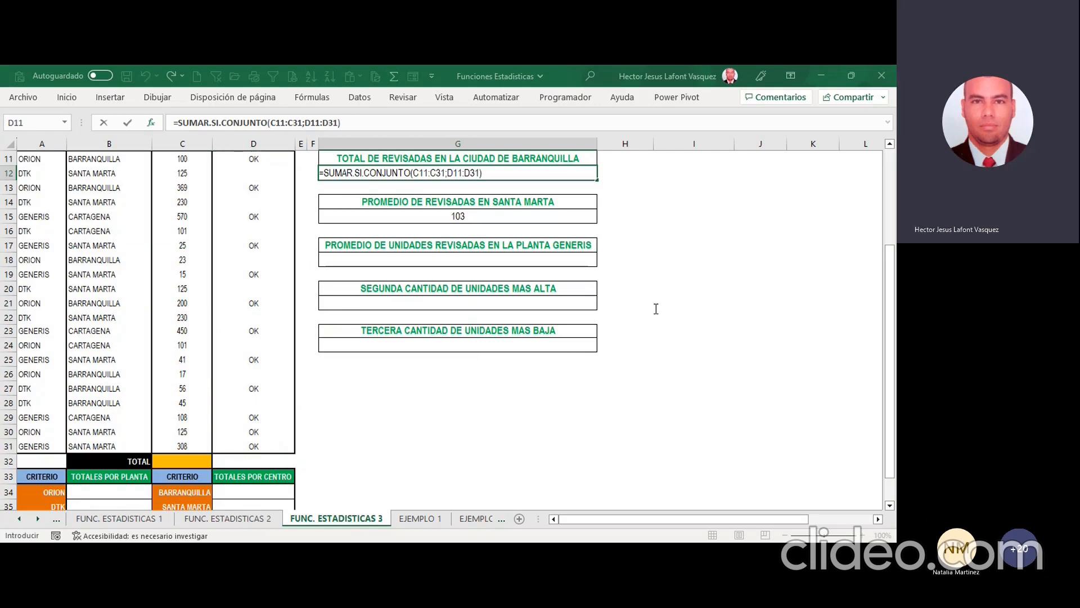
type(";OK")
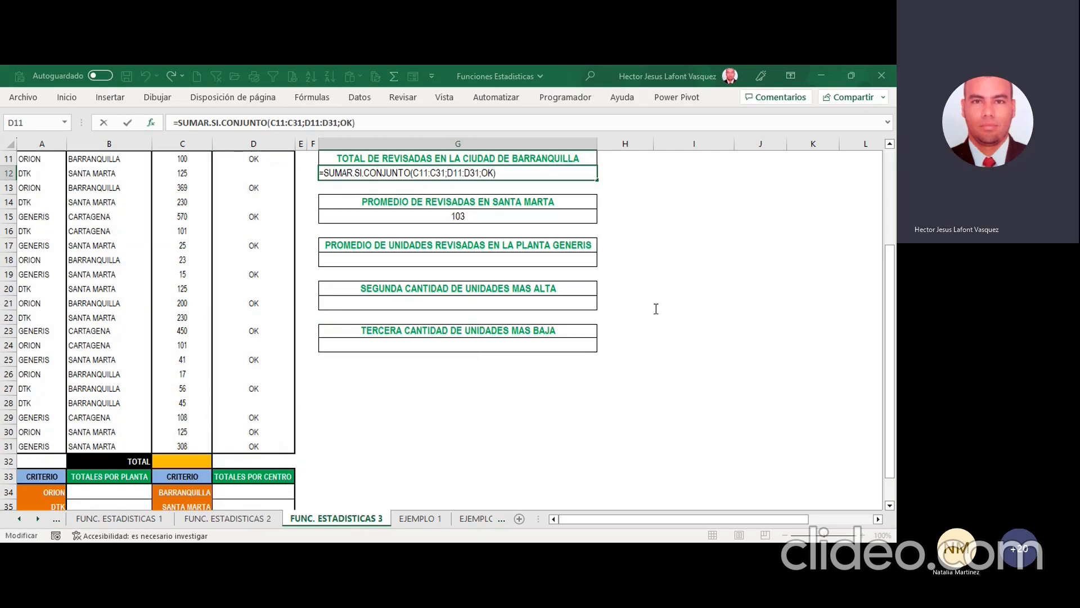
left_click(664, 325)
scroll(458, 275, "up", 3)
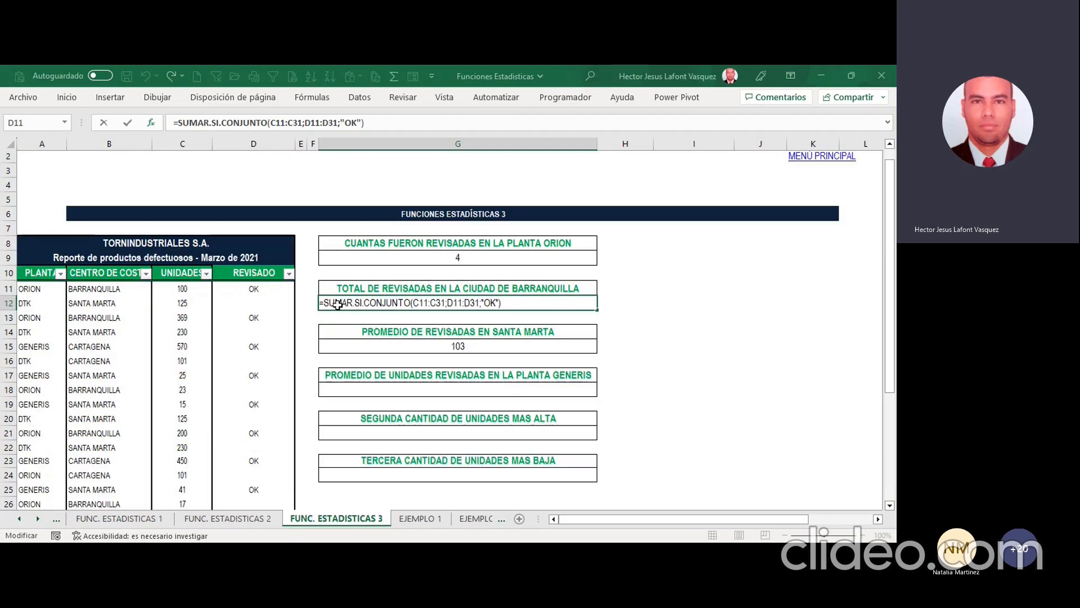
Step: Add B11:B31 with the criterion "BARRANQUILLA" as the second condition and complete the G12 sum formula
left_click_drag(112, 289, 112, 476)
key("F2")
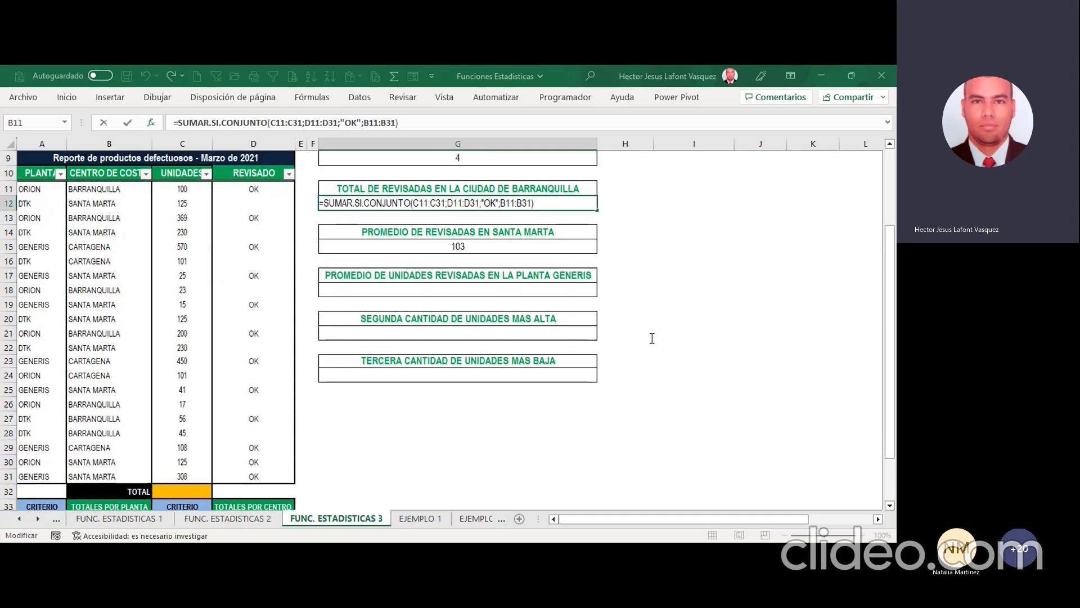
type(";\"BARRANQUILLA")
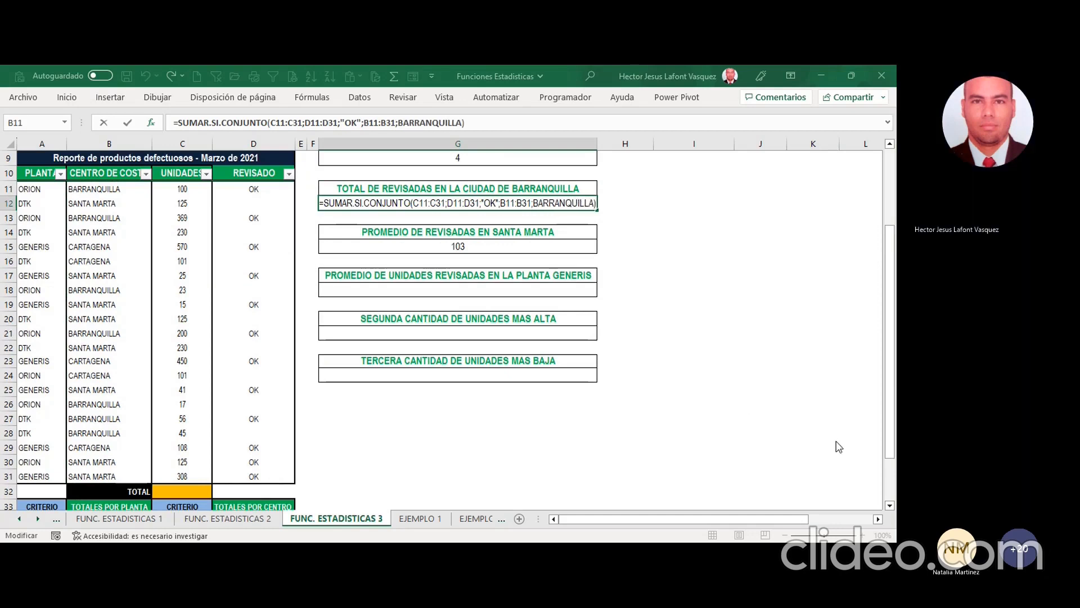
type("\"")
key("ctrl+Left")
type("\"")
key("ctrl+Return")
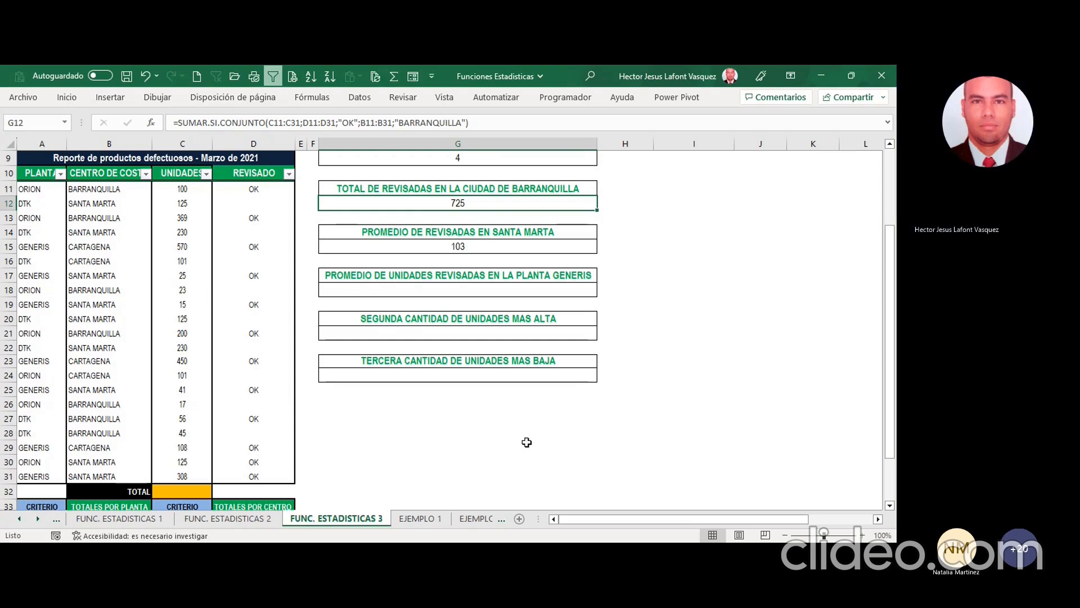
Step: Clear the Santa Marta average formula from G15
scroll(527, 442, "up", 1)
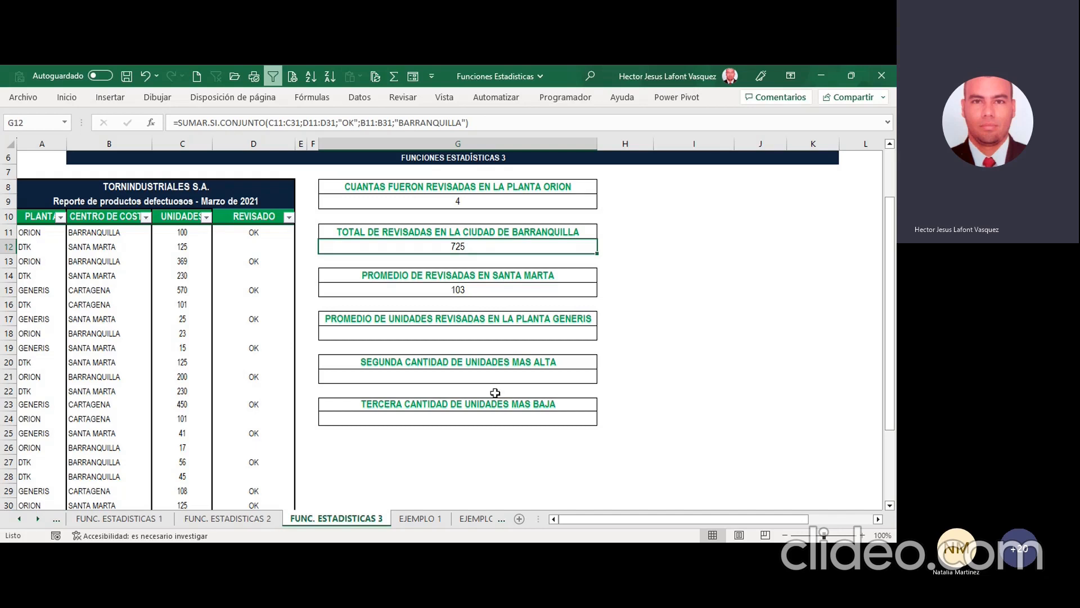
left_click(493, 336)
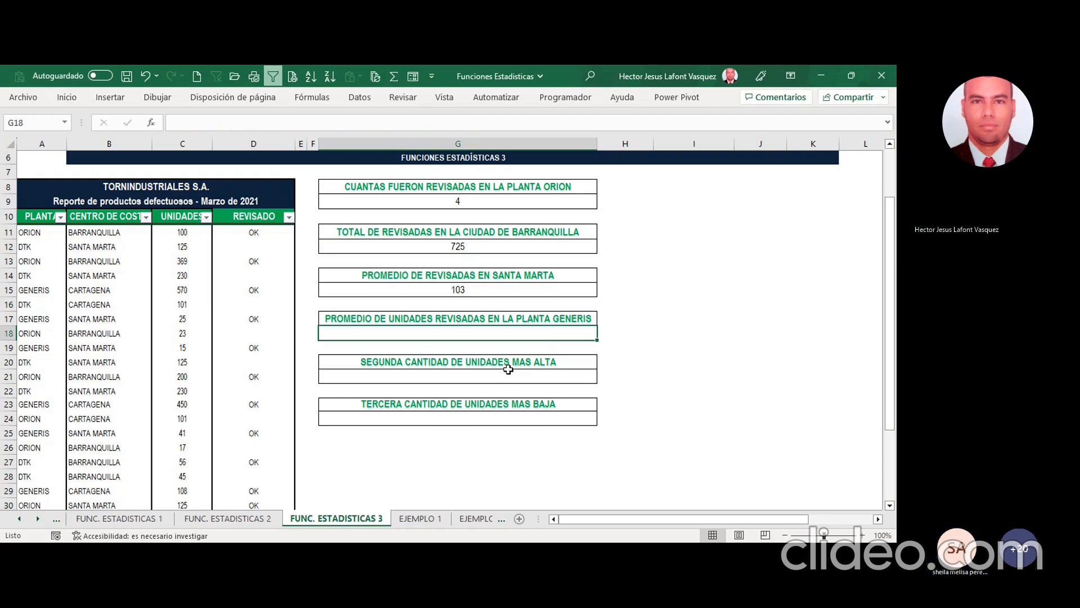
left_click(490, 289)
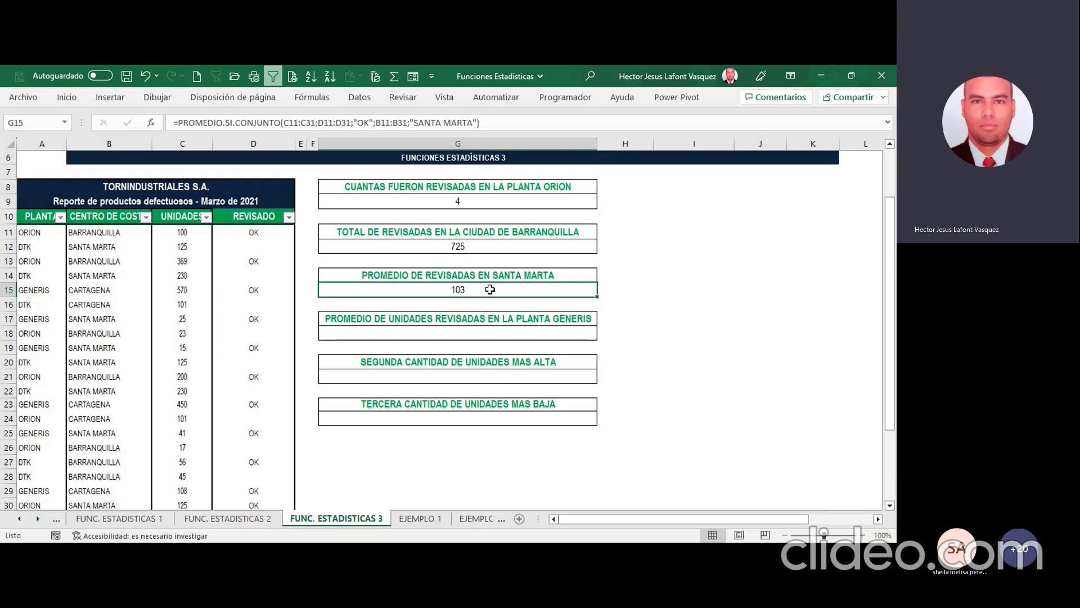
key("Delete")
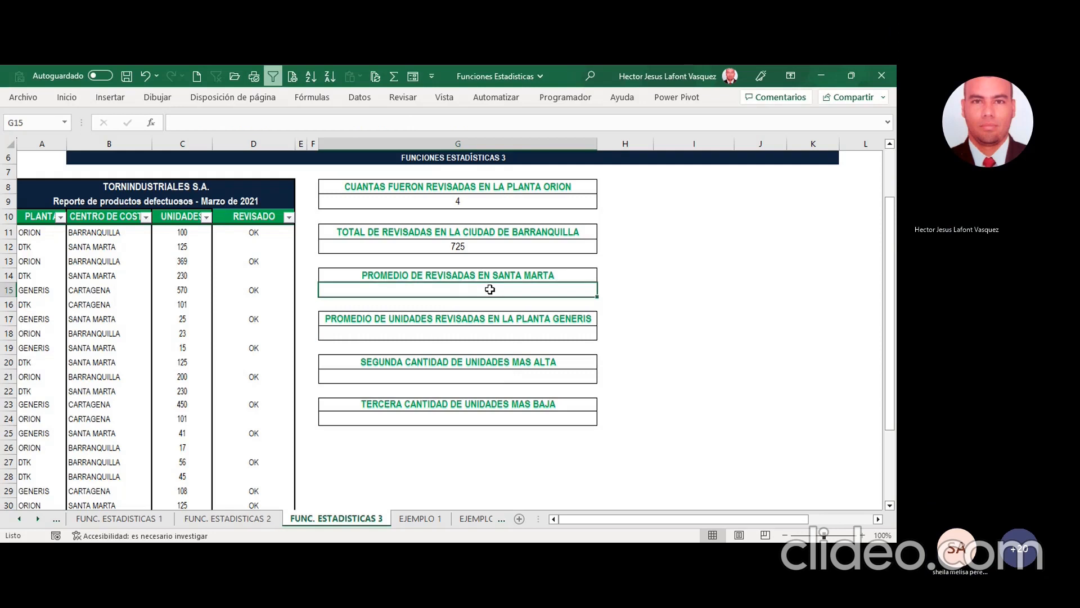
key("alt+Tab")
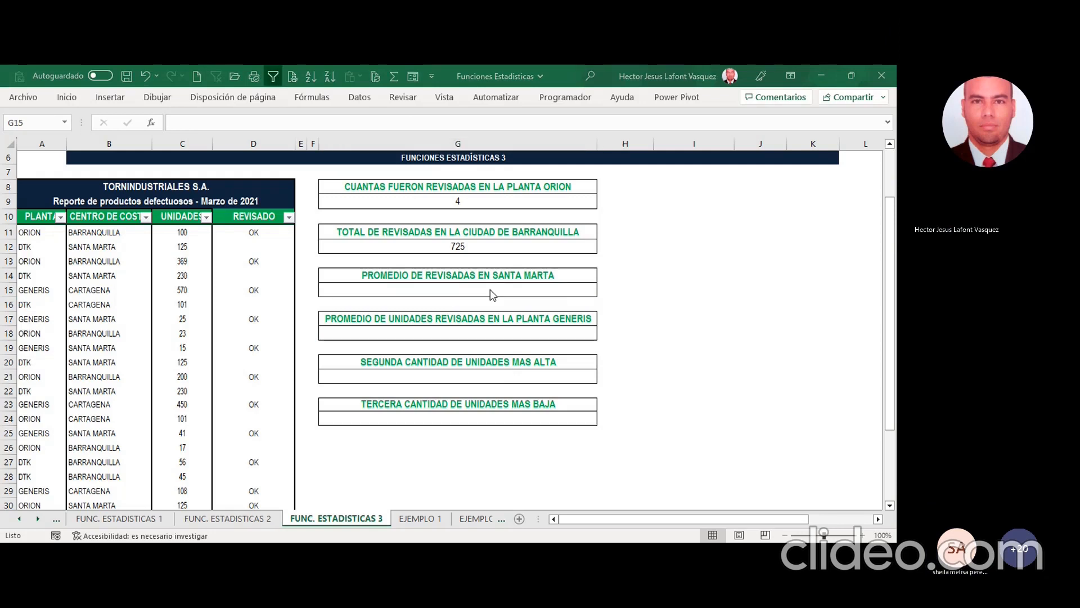
left_click(490, 289)
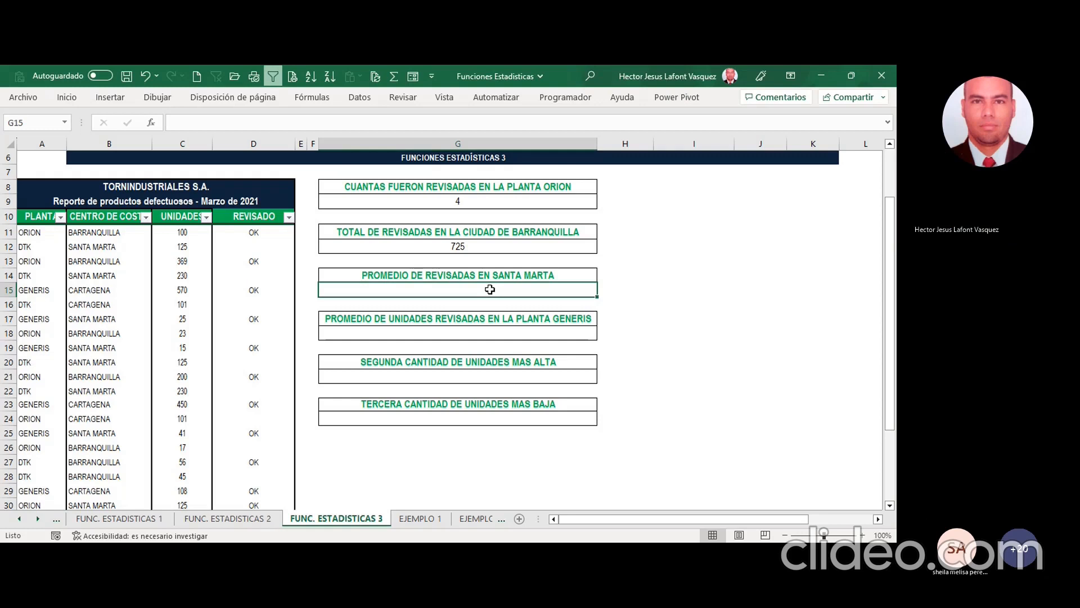
key("alt+Tab")
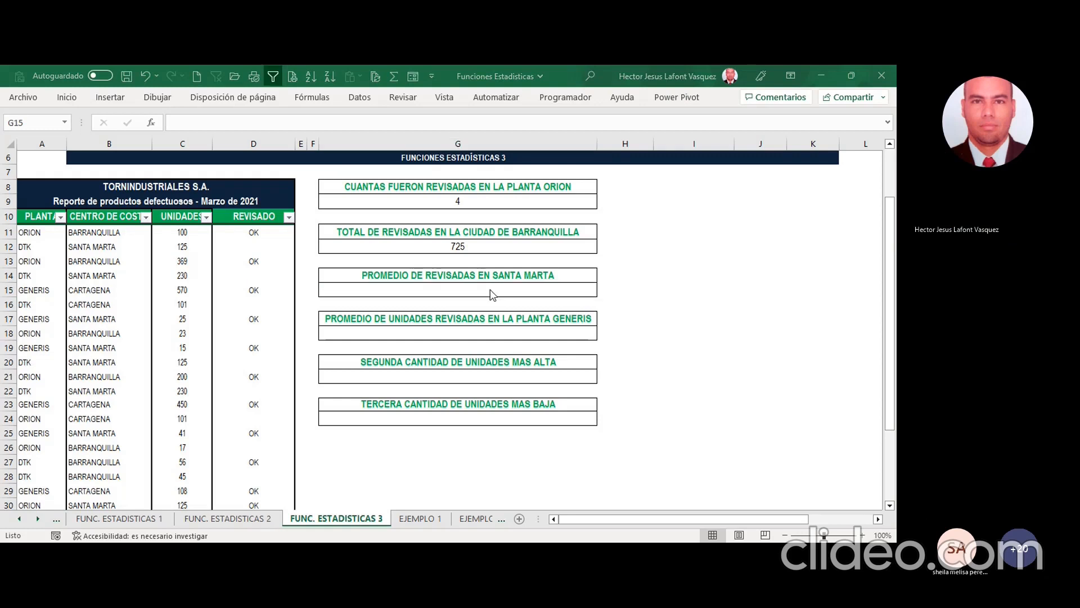
Step: Enter the PROMEDIO.SI.CONJUNTO function again in the empty cell G15, with C11:C31 as the range to average
left_click(490, 289)
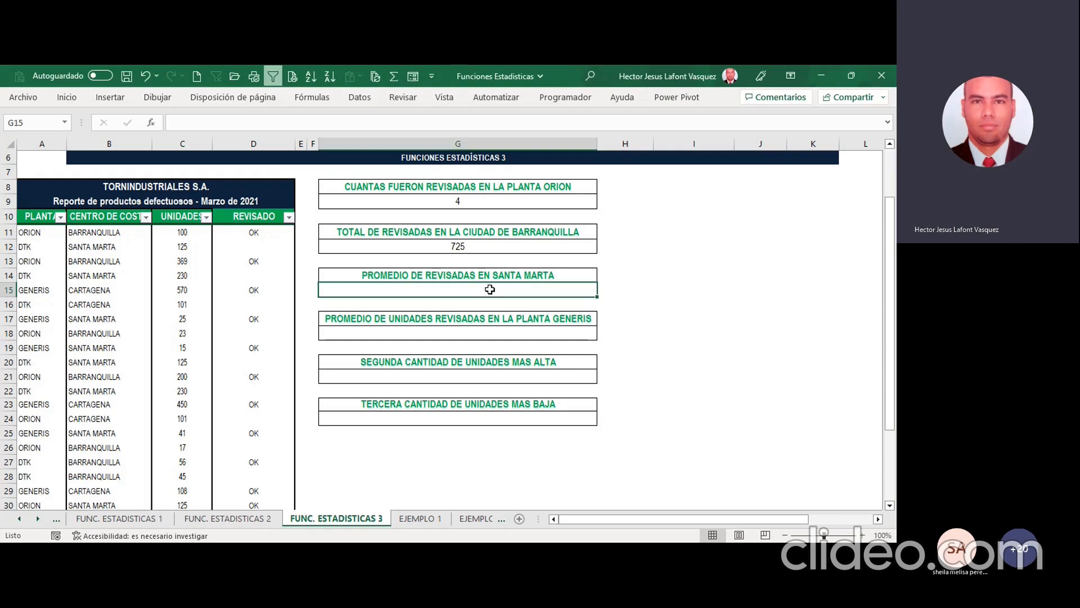
type("=CO")
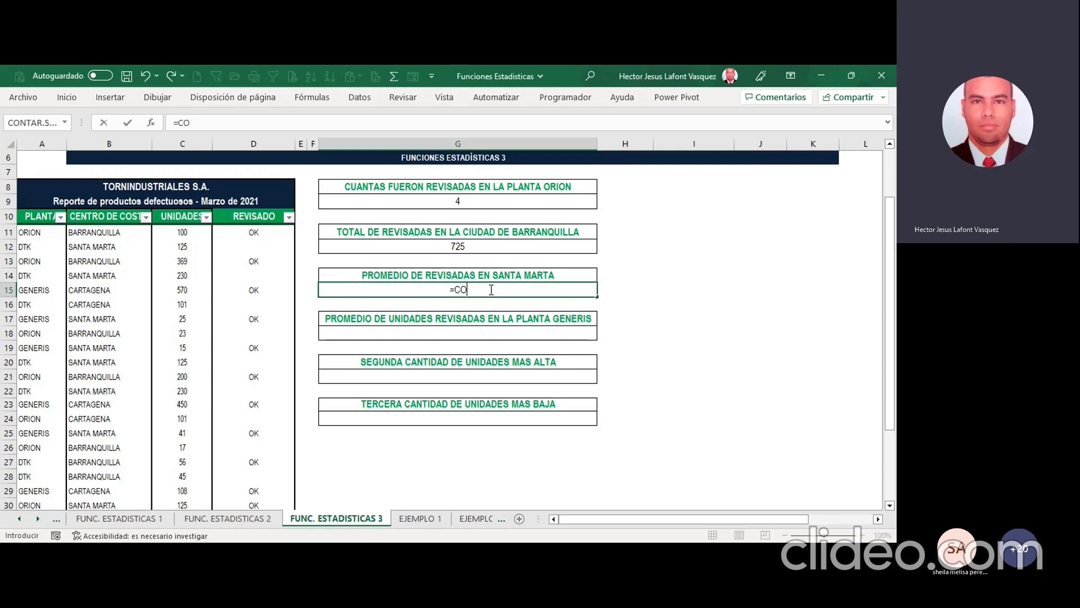
type("N")
key("BackSpace")
key("BackSpace")
key("BackSpace")
type("PROM")
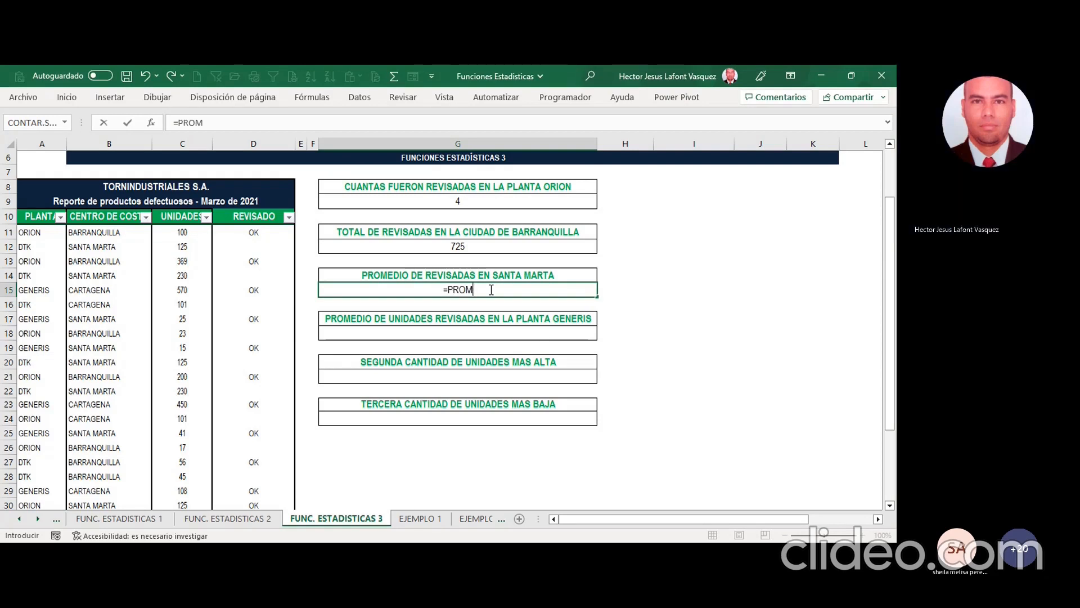
double_click(527, 331)
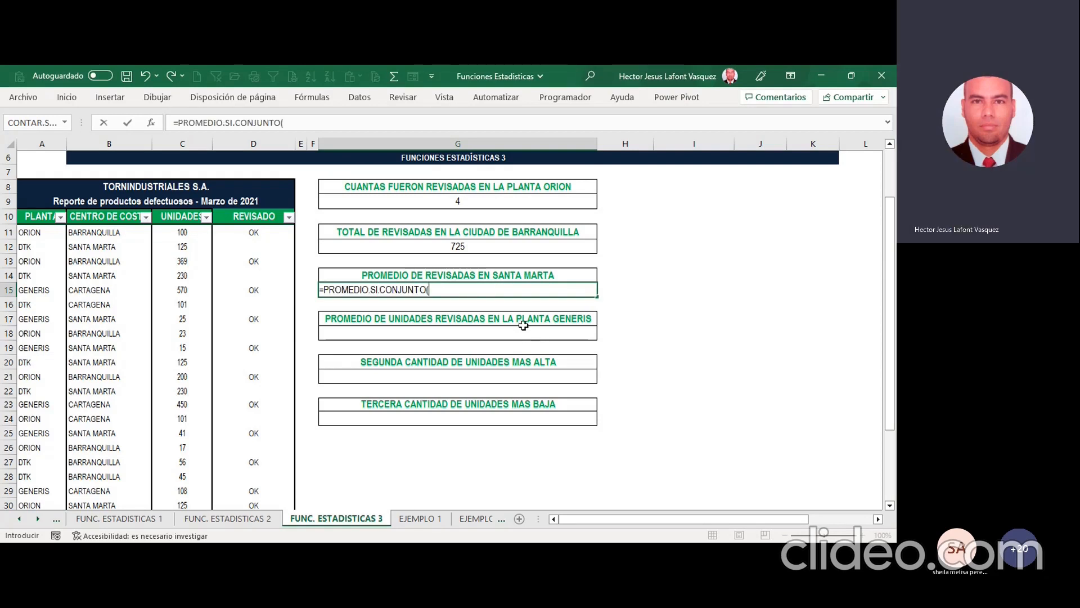
left_click(150, 123)
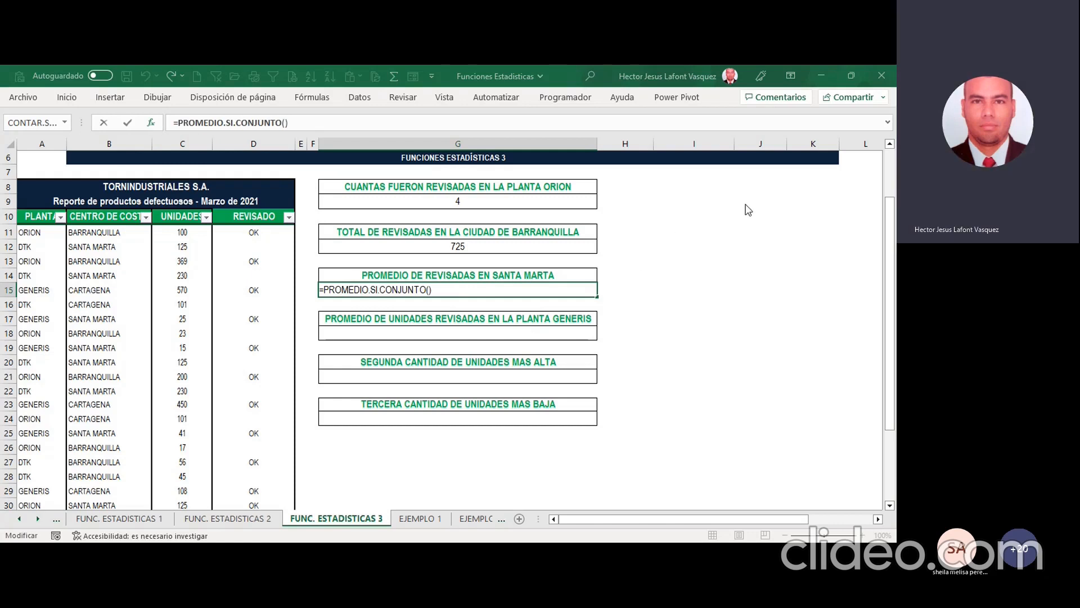
left_click_drag(191, 231, 206, 438)
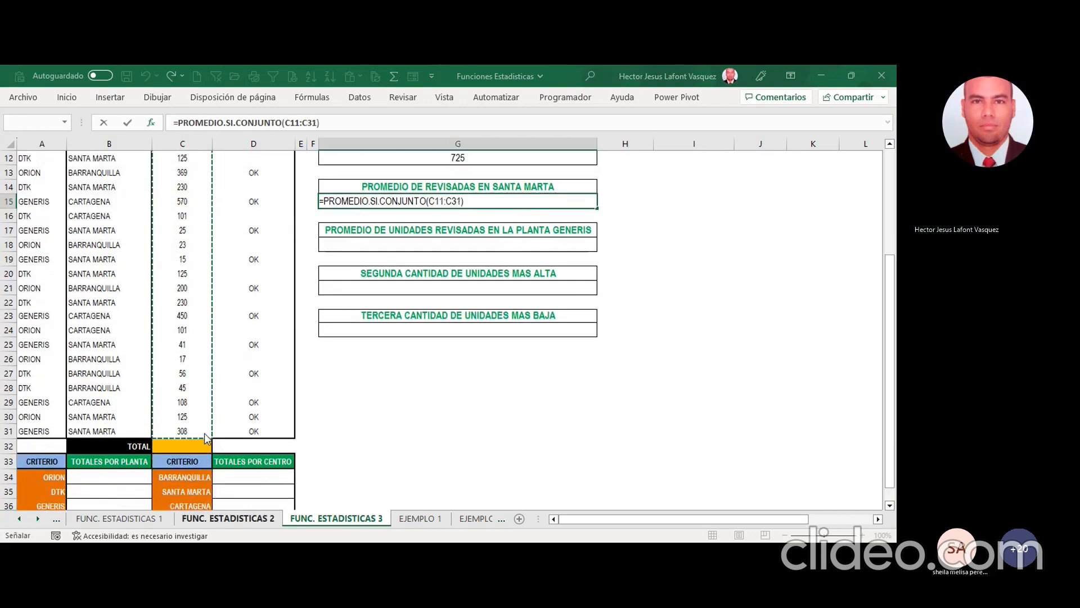
scroll(610, 342, "up", 4)
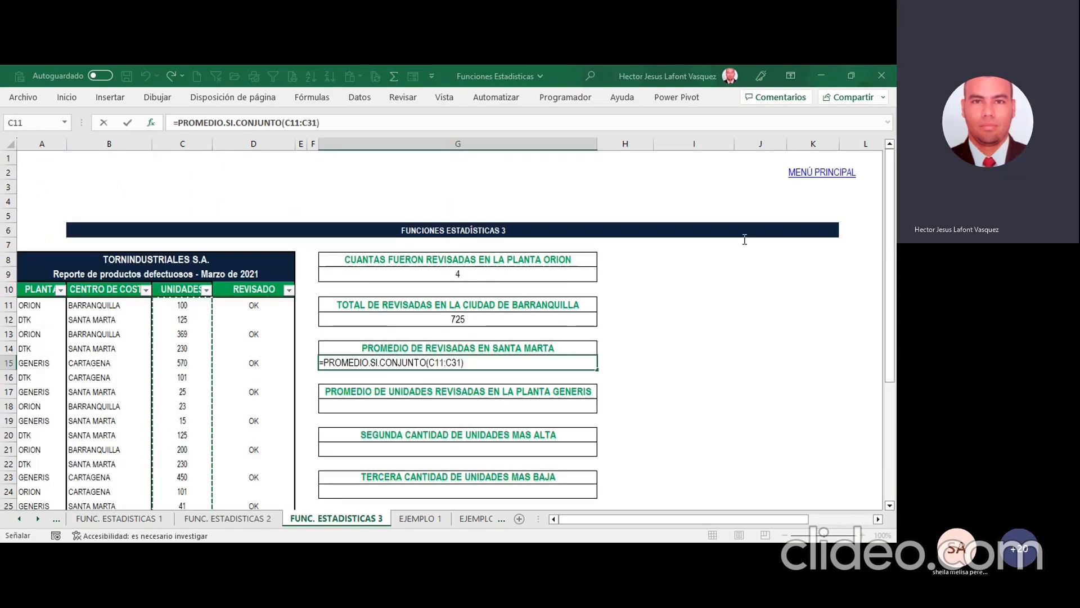
Step: Add D11:D31 with the criterion "OK" as the first condition of the G15 average formula
key("F2")
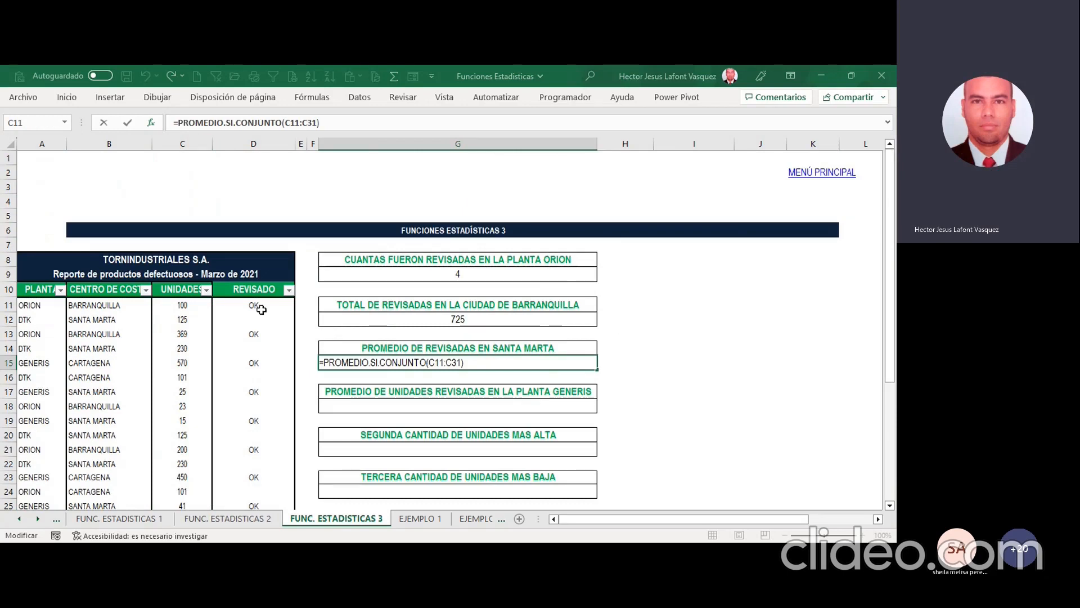
type(";")
left_click_drag(261, 306, 269, 478)
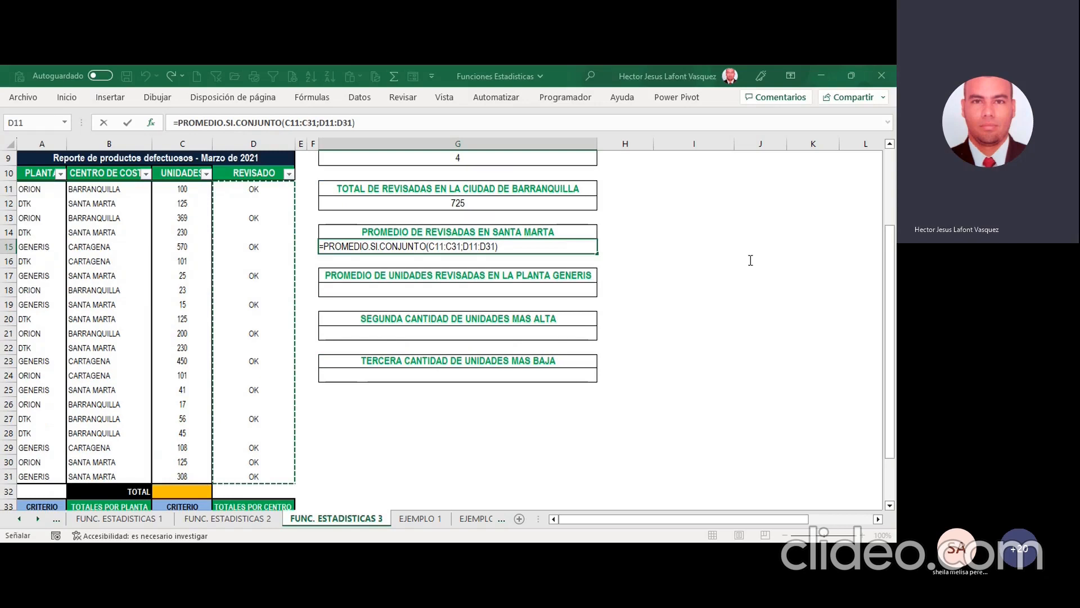
key("F2")
type(";OK")
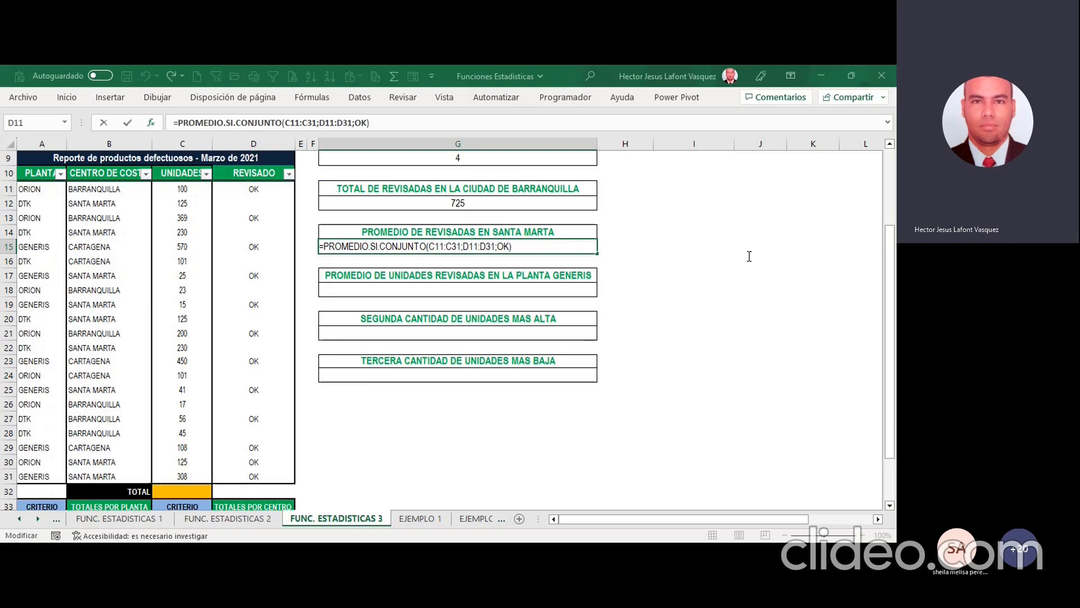
key("BackSpace")
key("BackSpace")
type("\"OK\"")
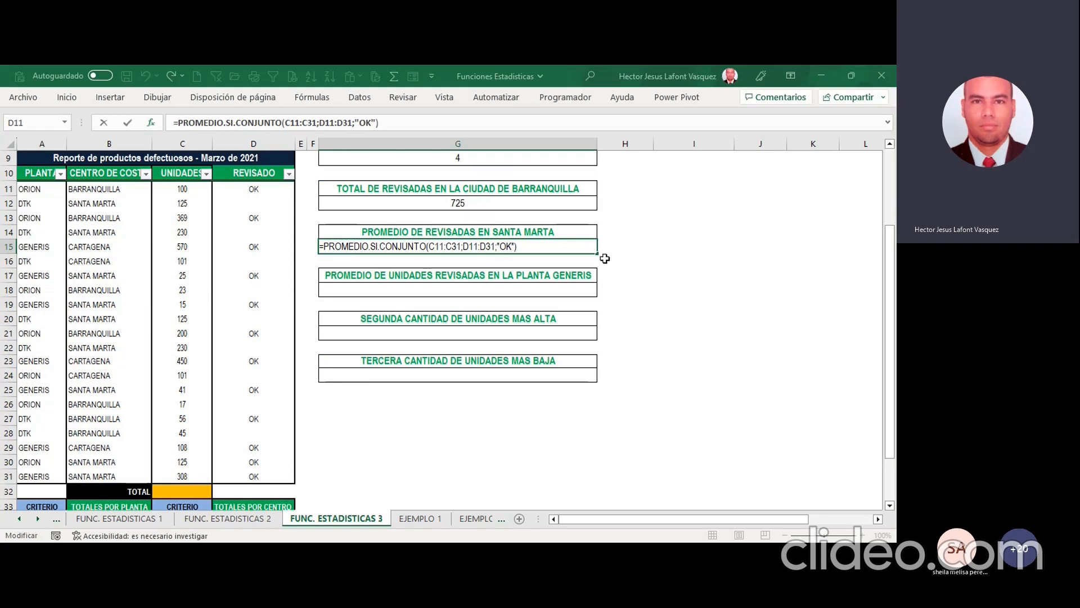
type(";")
Step: Add B11:B31 with the criterion "SANTA MARTA" as the second condition and complete the G15 average formula
left_click_drag(106, 188, 91, 475)
key("F2")
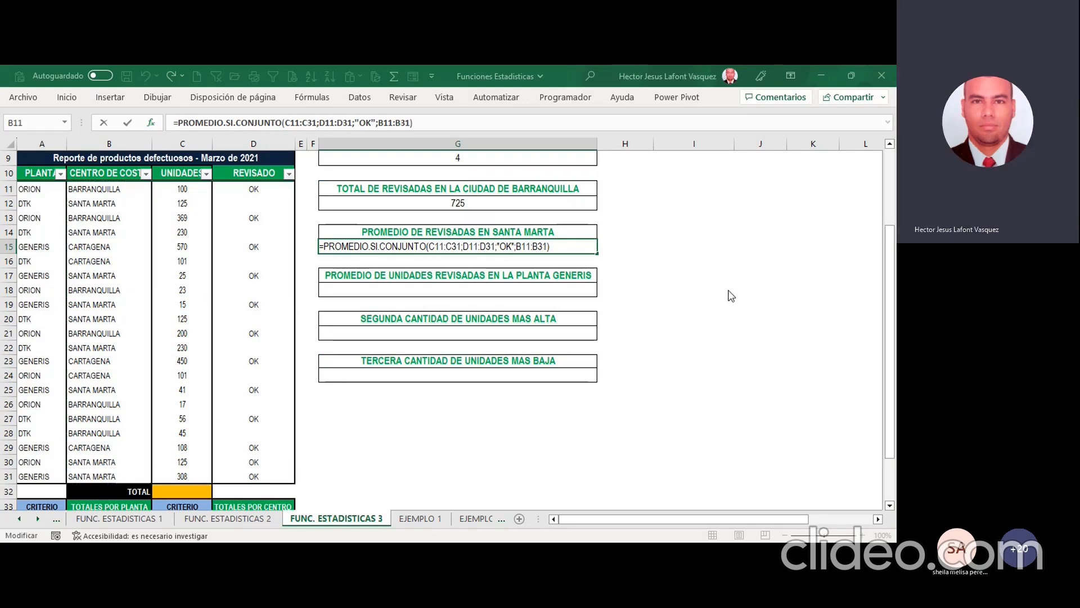
type(";SANTA MART")
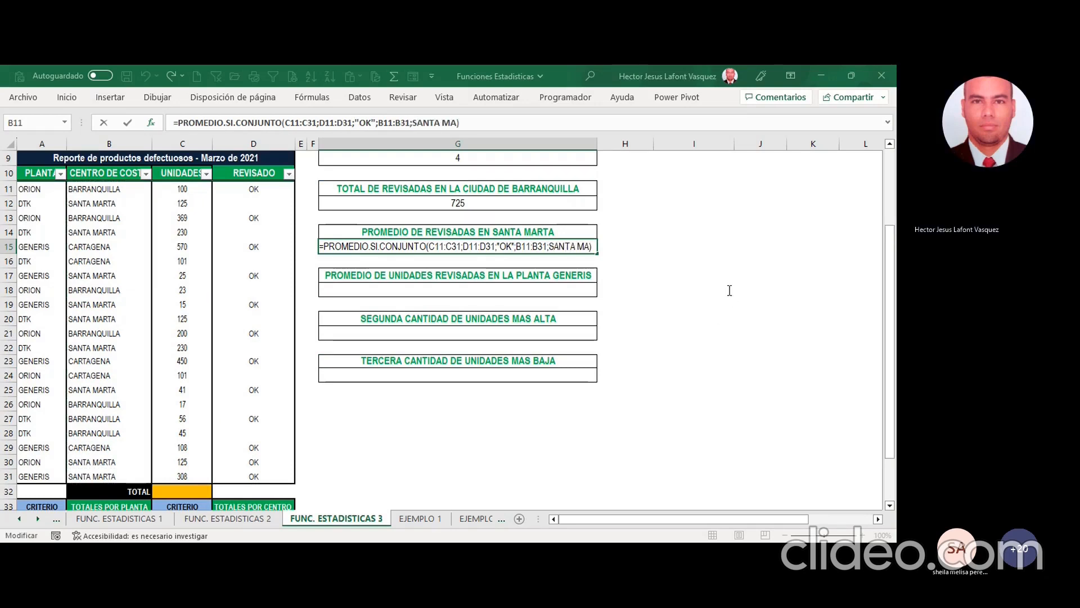
type("A")
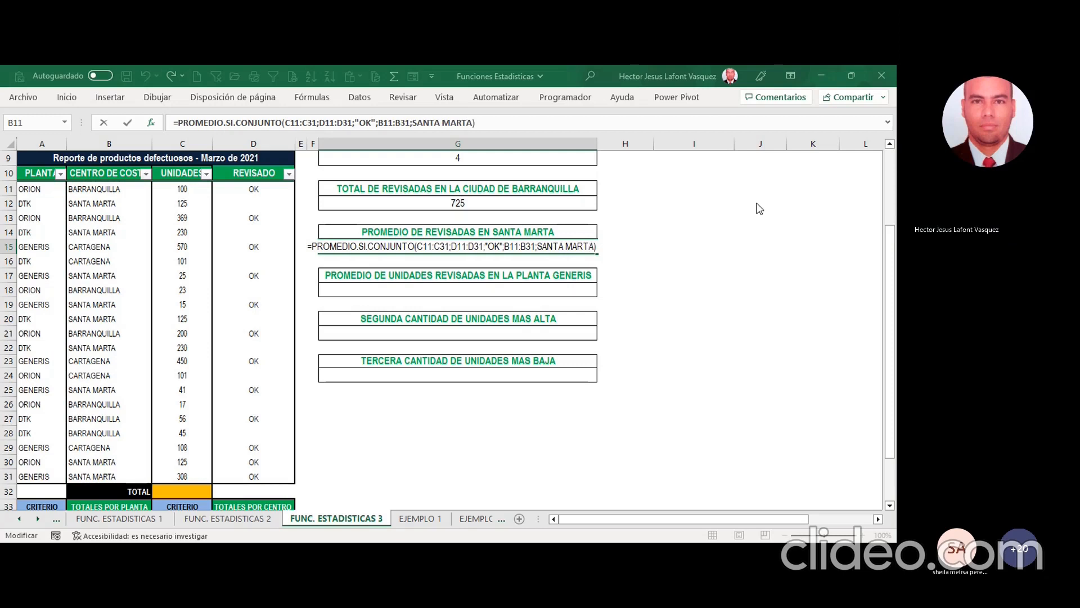
key("Return")
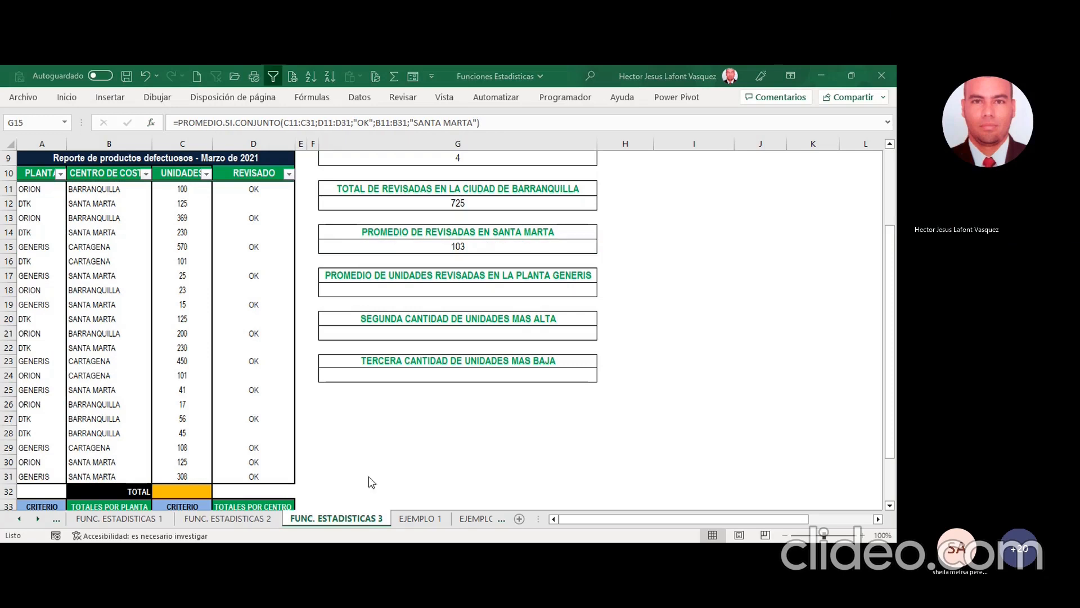
Step: Select the empty answer cell G18 for the average of reviewed units at the GENERIS plant
left_click(728, 107)
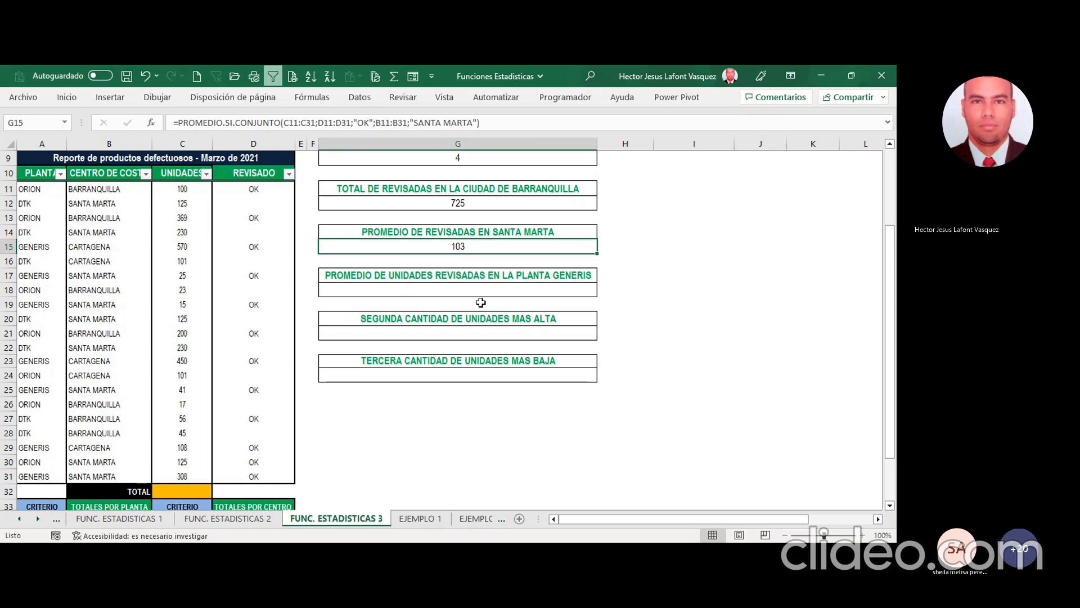
key("alt+Tab")
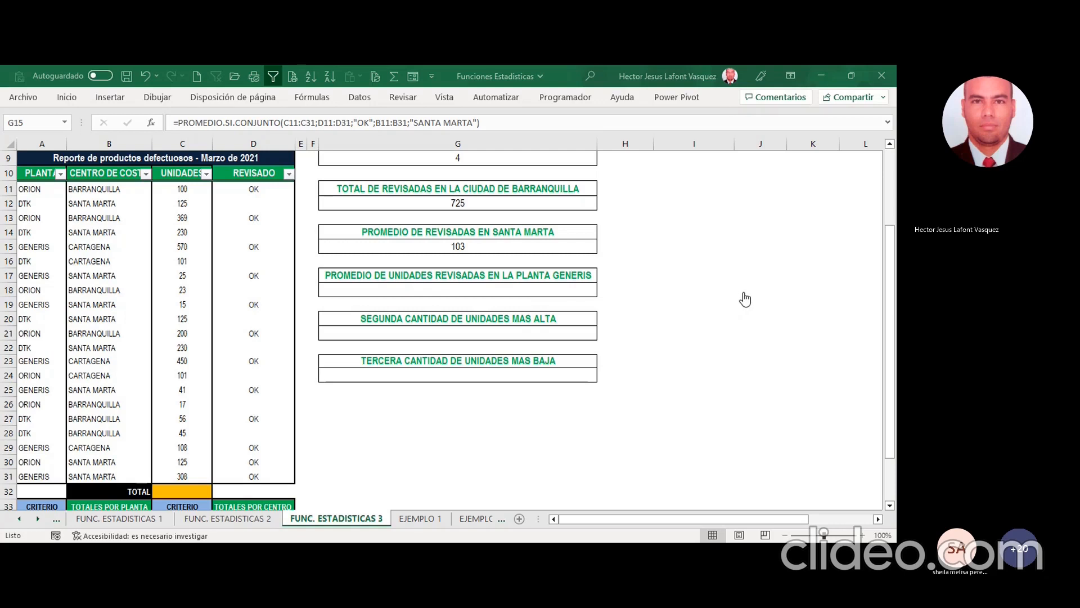
key("alt+Tab")
left_click(468, 289)
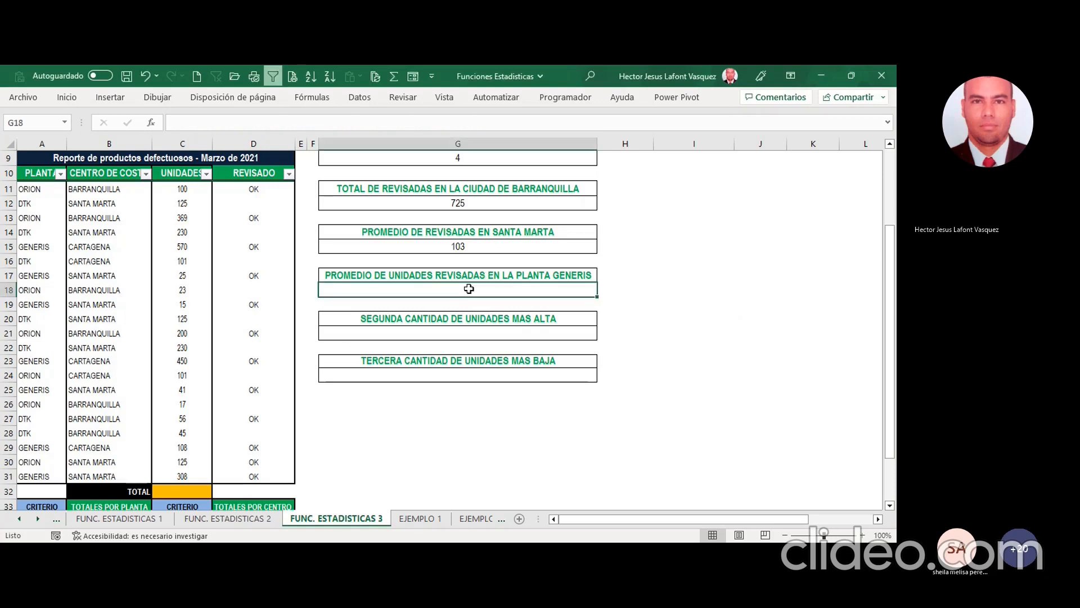
left_click(730, 111)
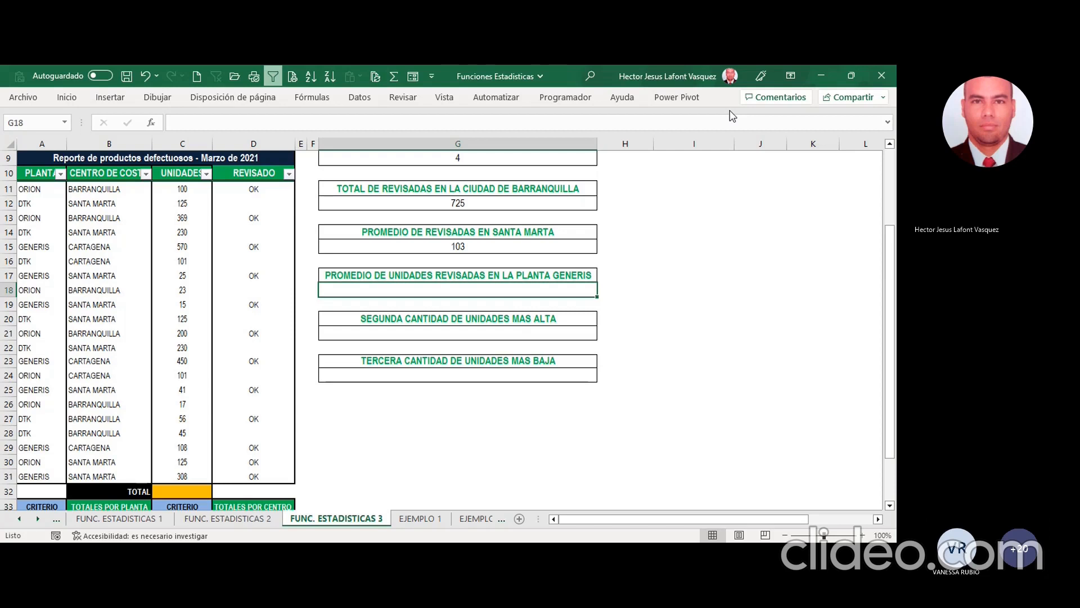
left_click(743, 111)
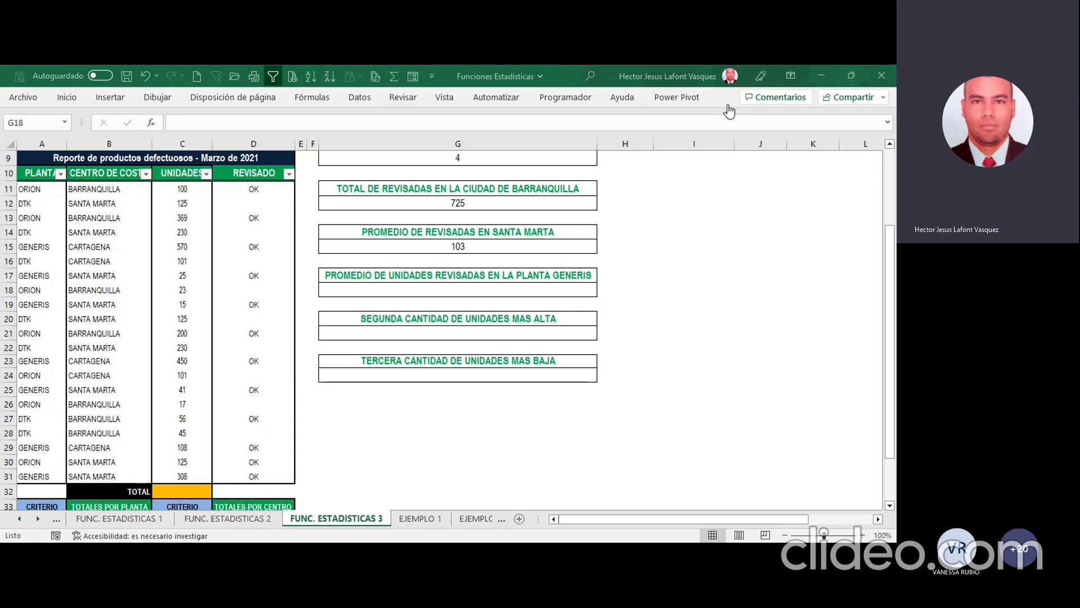
left_click(729, 110)
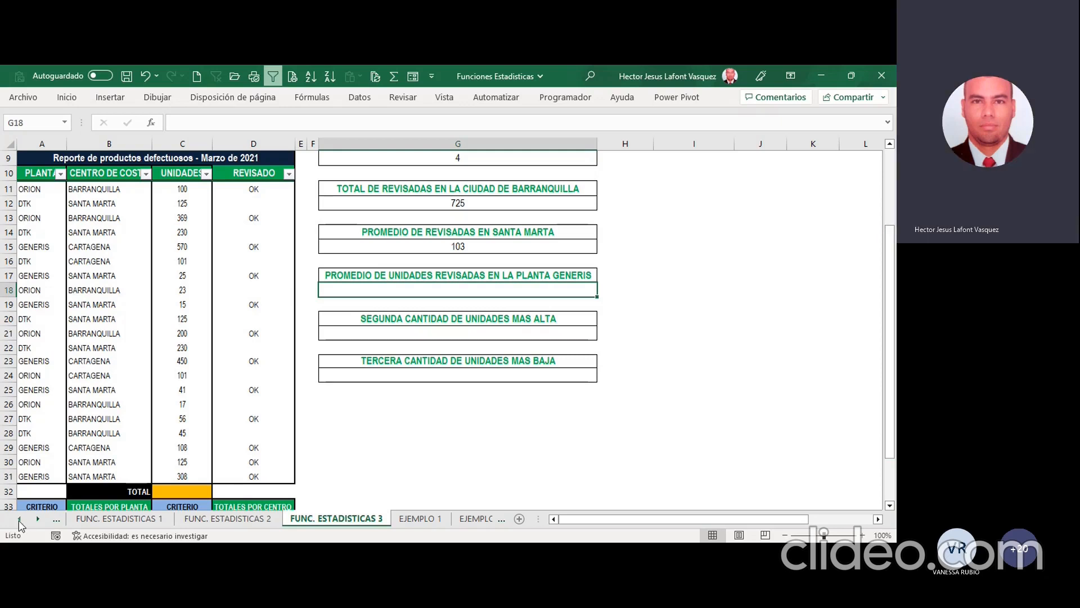
Step: Review the K.Esimo.Mayor and K.Esimo.Menor structure and examples on the EJEMPLOS-FUNCIONES sheet
left_click(18, 518)
left_click(18, 518)
left_click(182, 518)
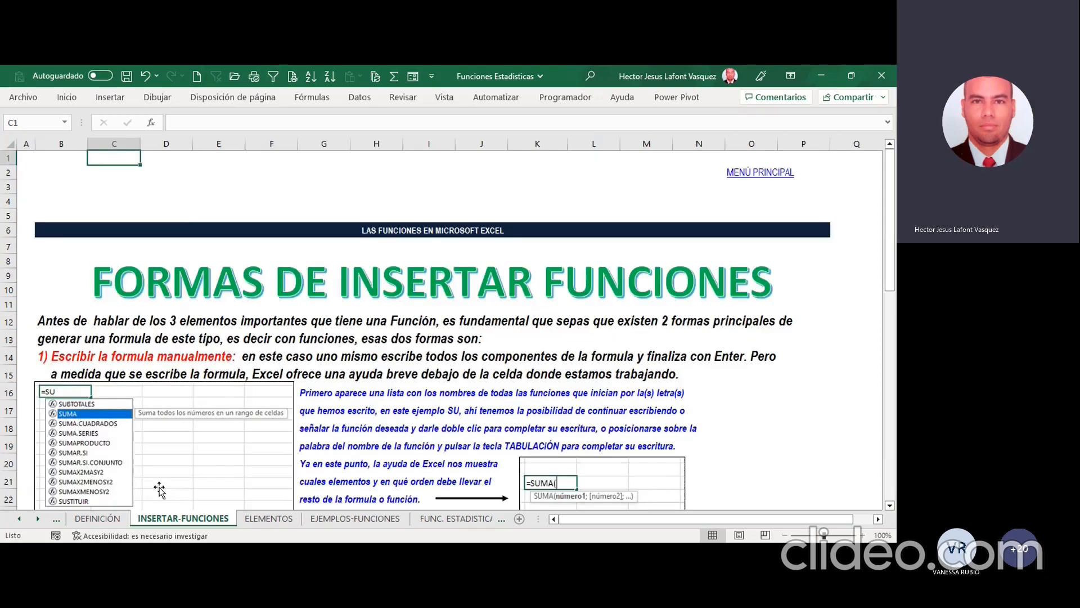
left_click(268, 519)
left_click(331, 520)
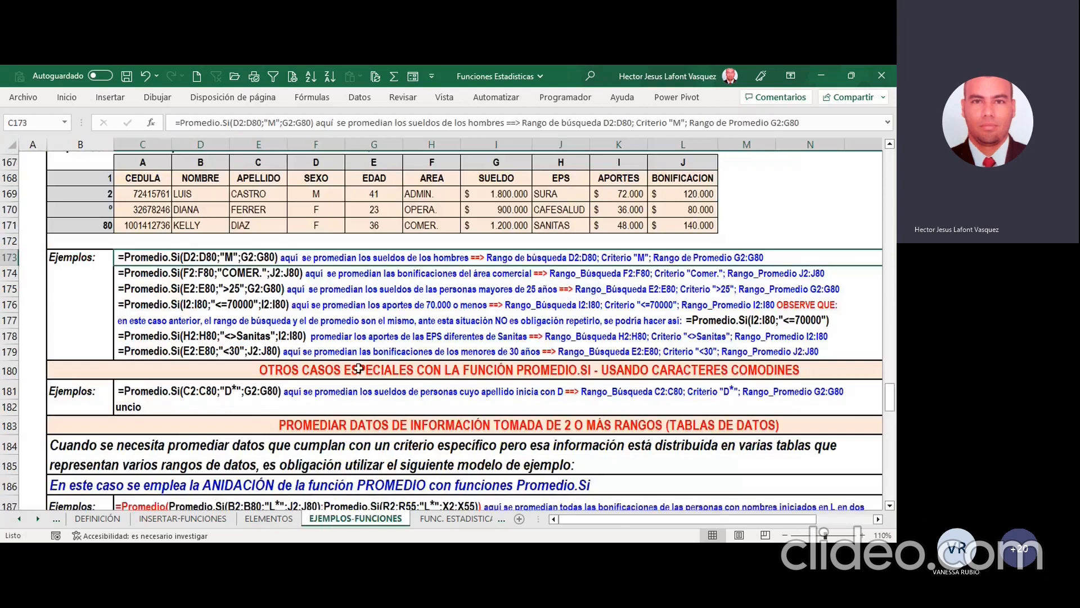
scroll(276, 334, "down", 9)
scroll(277, 334, "up", 8)
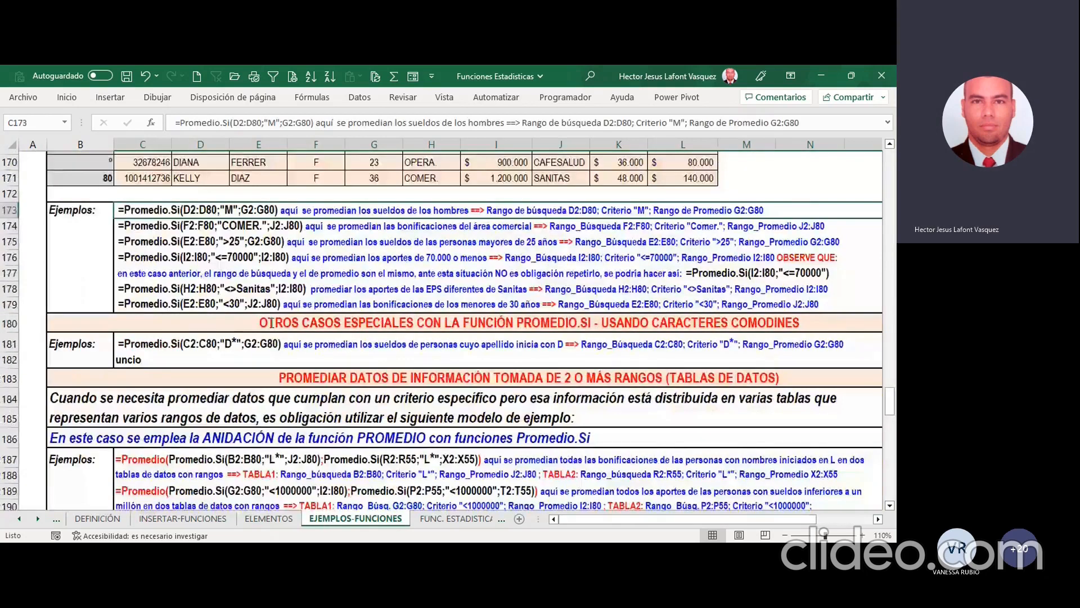
scroll(272, 323, "up", 18)
scroll(273, 322, "up", 20)
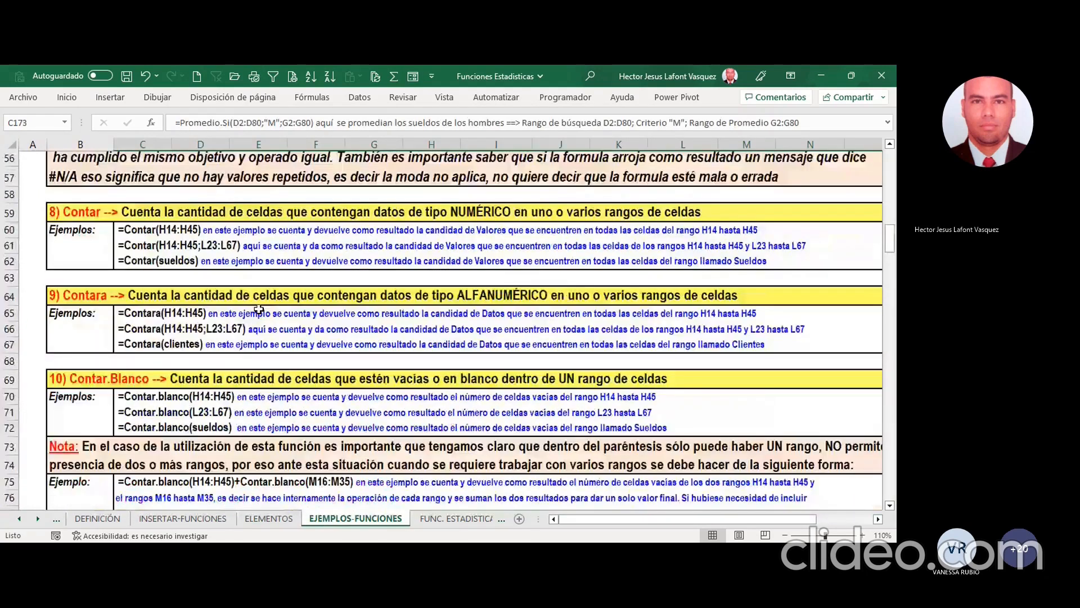
scroll(258, 309, "up", 9)
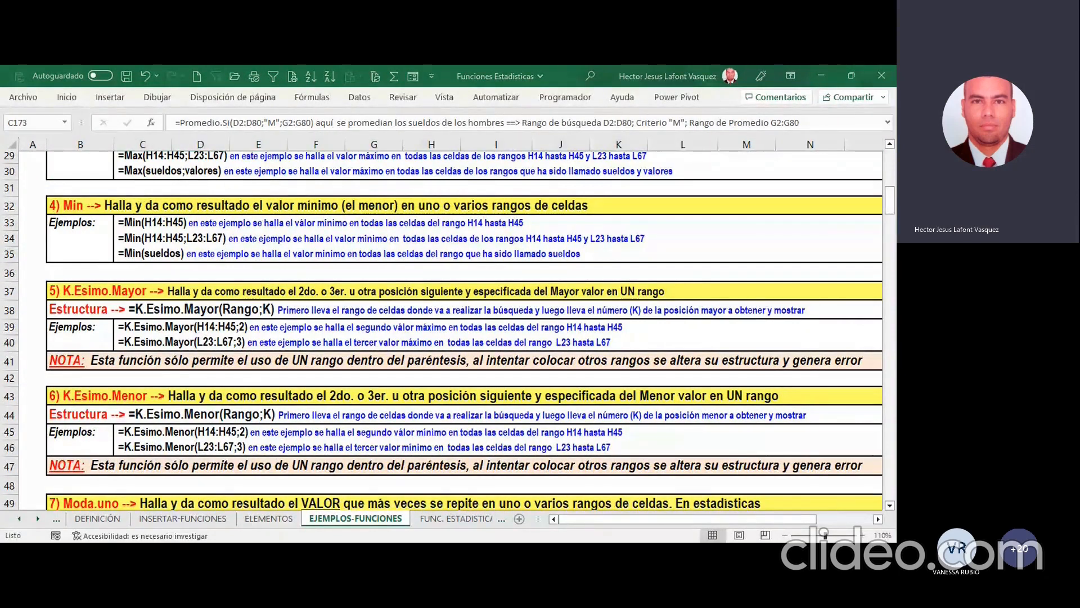
Step: Return to the FUNC. ESTADISTICAS 3 sheet and select cell G18 under the GENERIS plant average heading
left_click(455, 520)
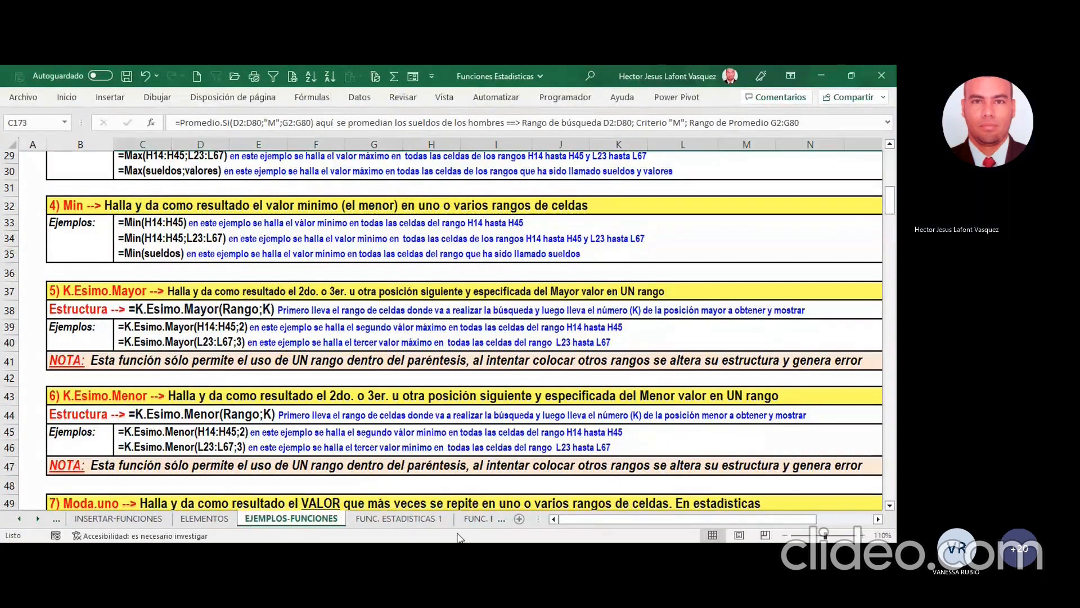
key("ctrl+Page_Down")
key("ctrl+Page_Down")
key("ctrl+Page_Down")
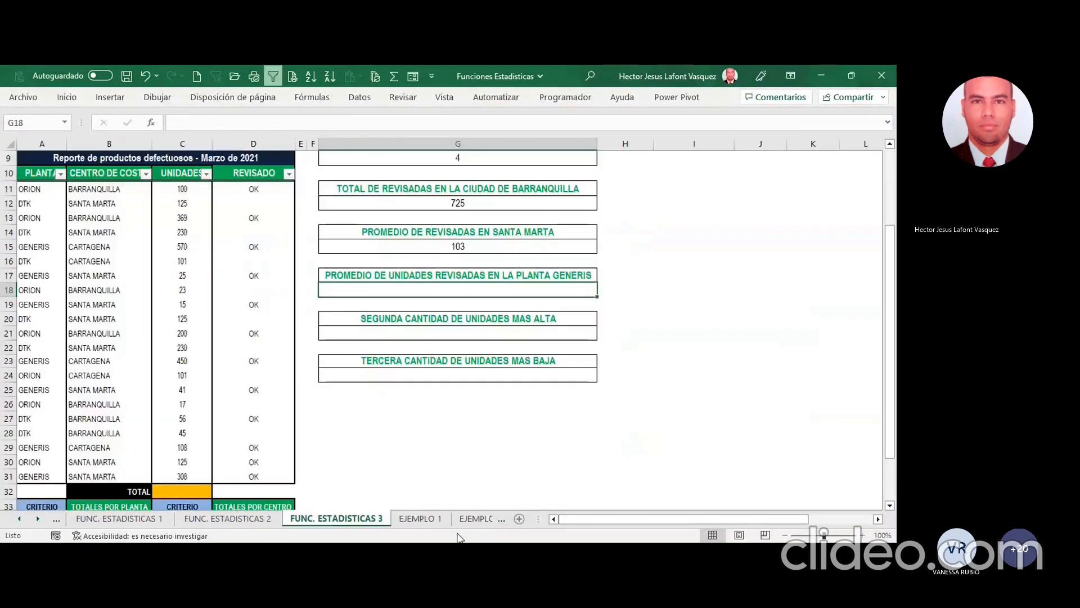
left_click(438, 247)
left_click(471, 298)
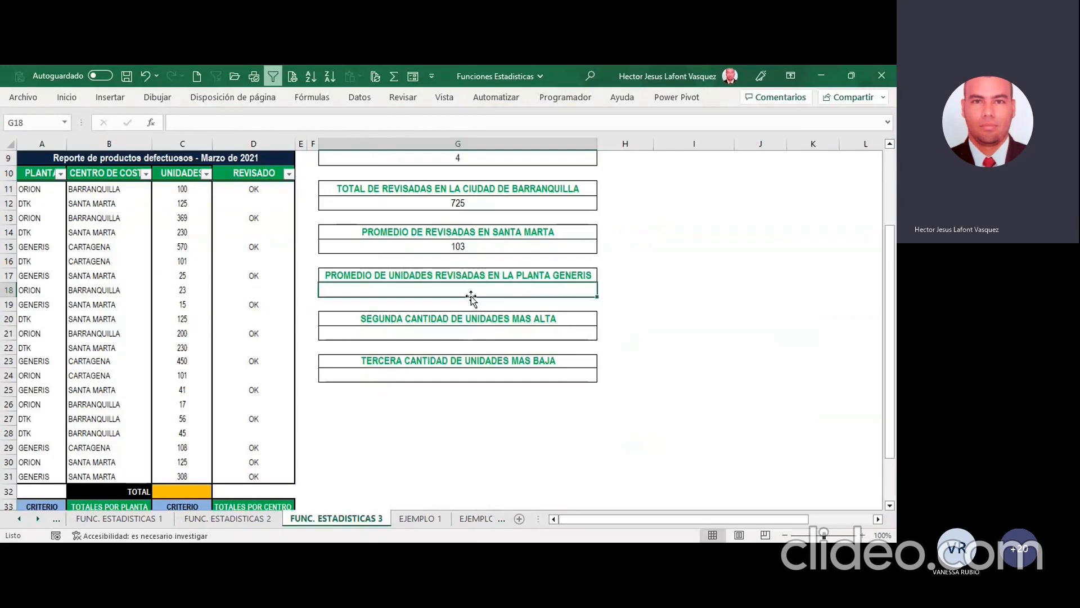
Step: Enter the PROMEDIO.SI.CONJUNTO function in G18 with C11:C31 as the range to average
type("=PRO")
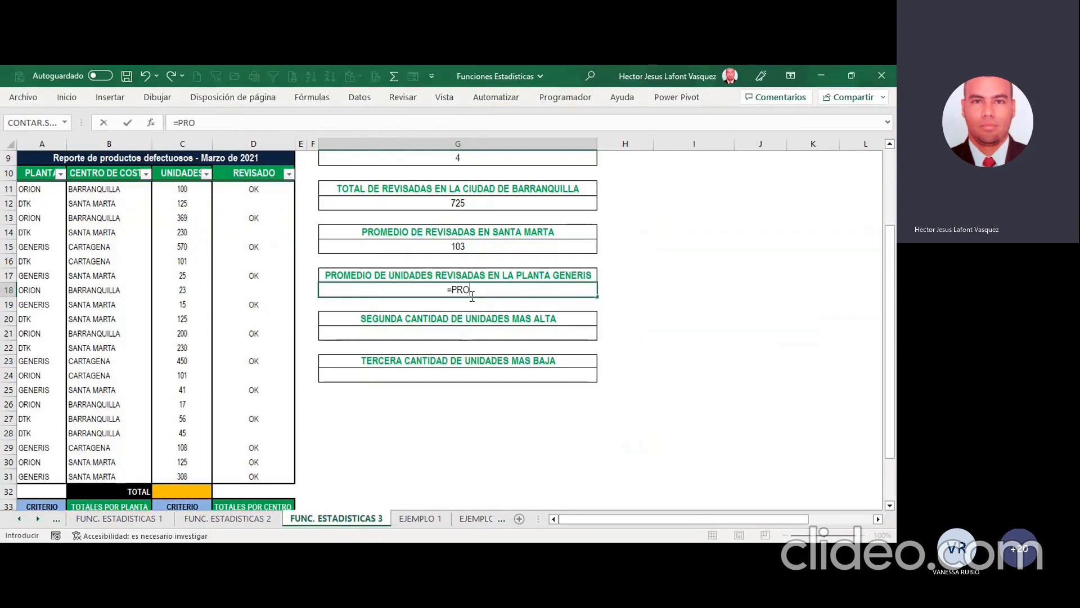
type("ME")
double_click(516, 327)
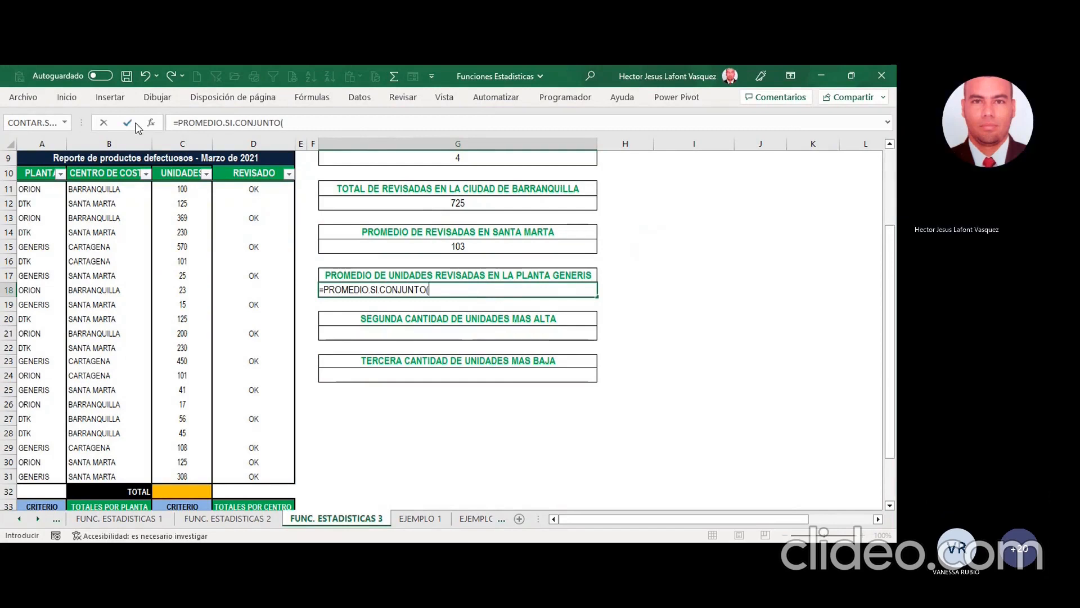
type(")")
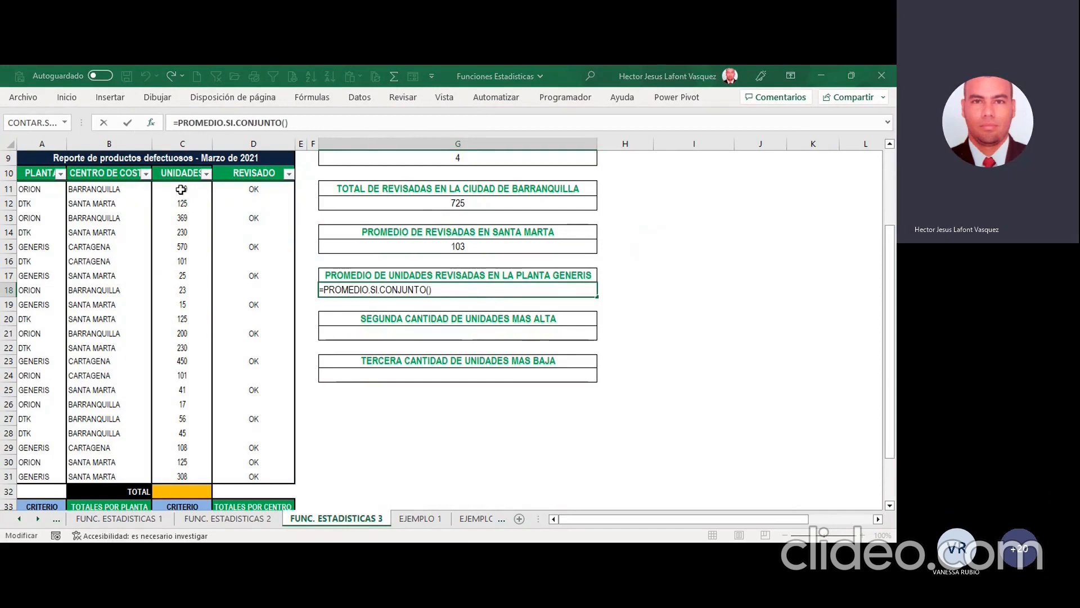
left_click_drag(181, 189, 168, 477)
key("F2")
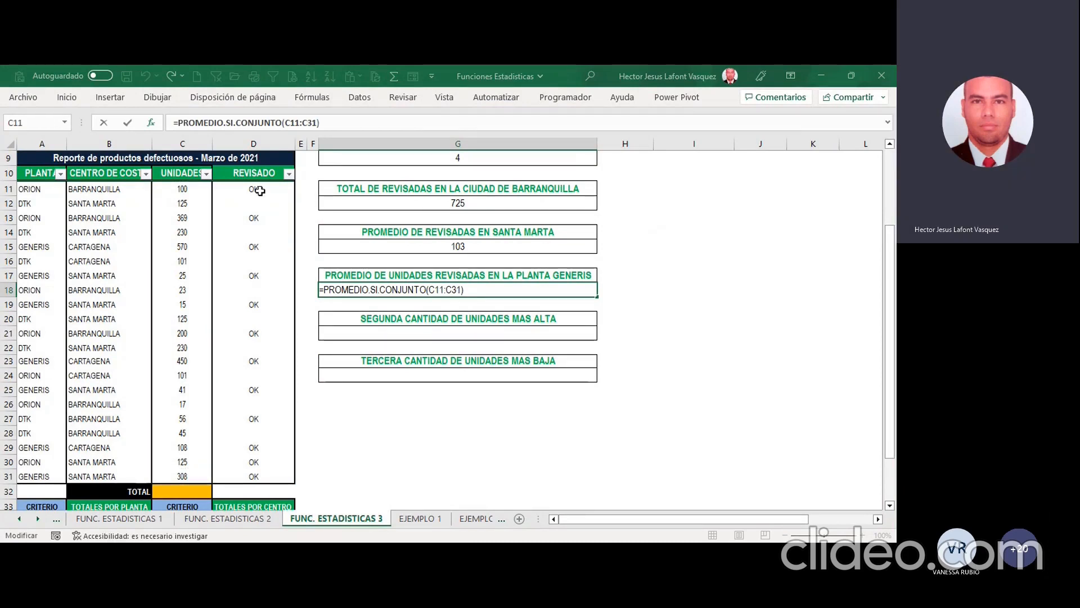
Step: Add D11:D31 with the criterion "OK" as the first condition of the G18 average formula
type(";")
left_click_drag(260, 191, 255, 476)
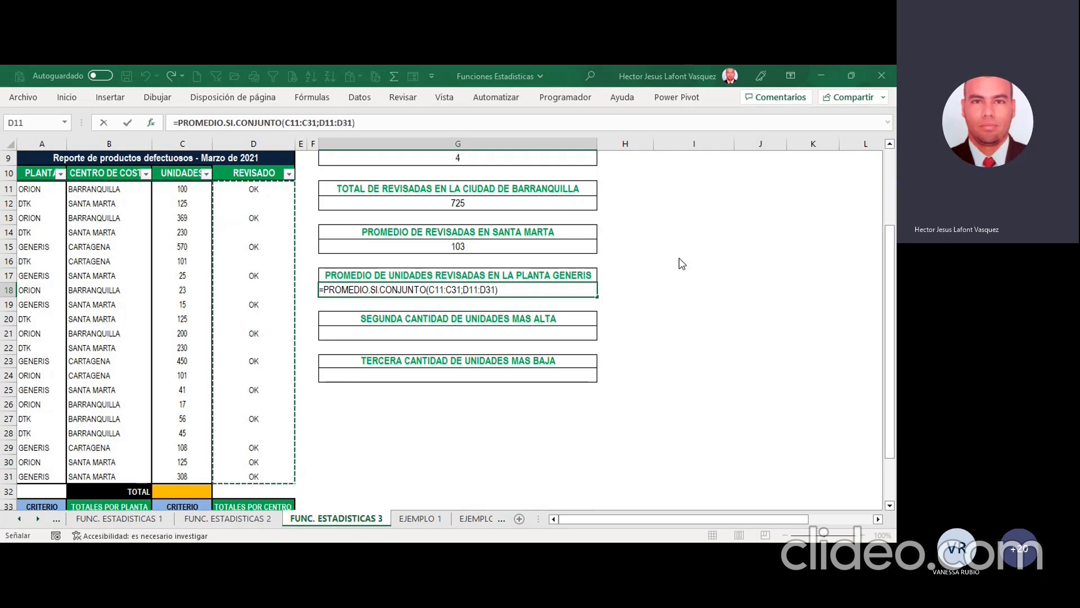
key("F2")
type(";\"OK")
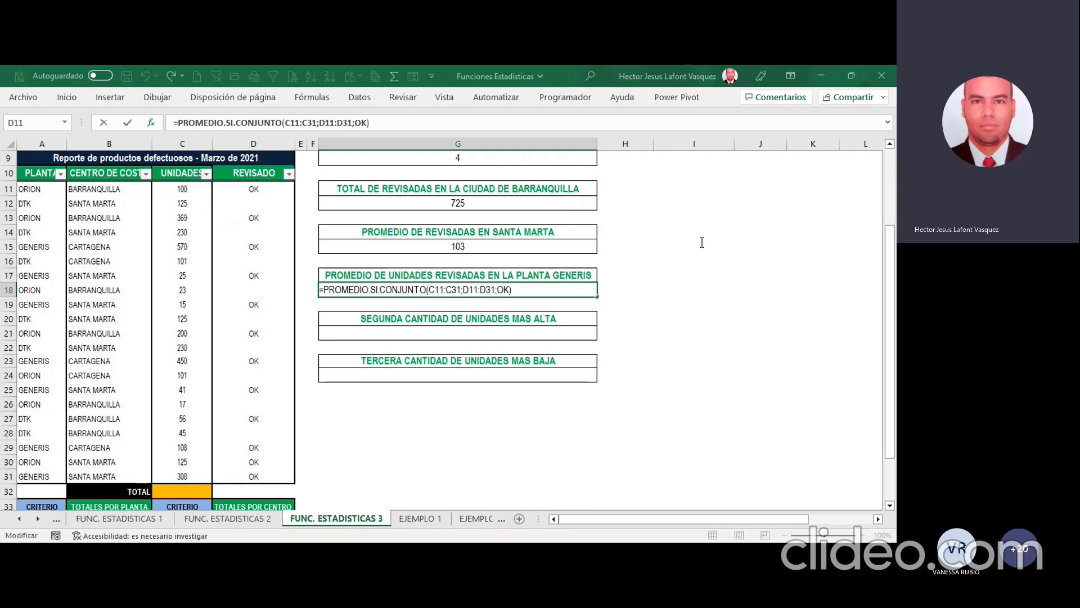
type("\"")
key("Left")
key("Left")
key("Left")
Step: Add A11:A31 with the criterion "GENERIS" as the second condition and complete the G18 average formula
type("\";")
left_click_drag(50, 191, 54, 473)
type(";G")
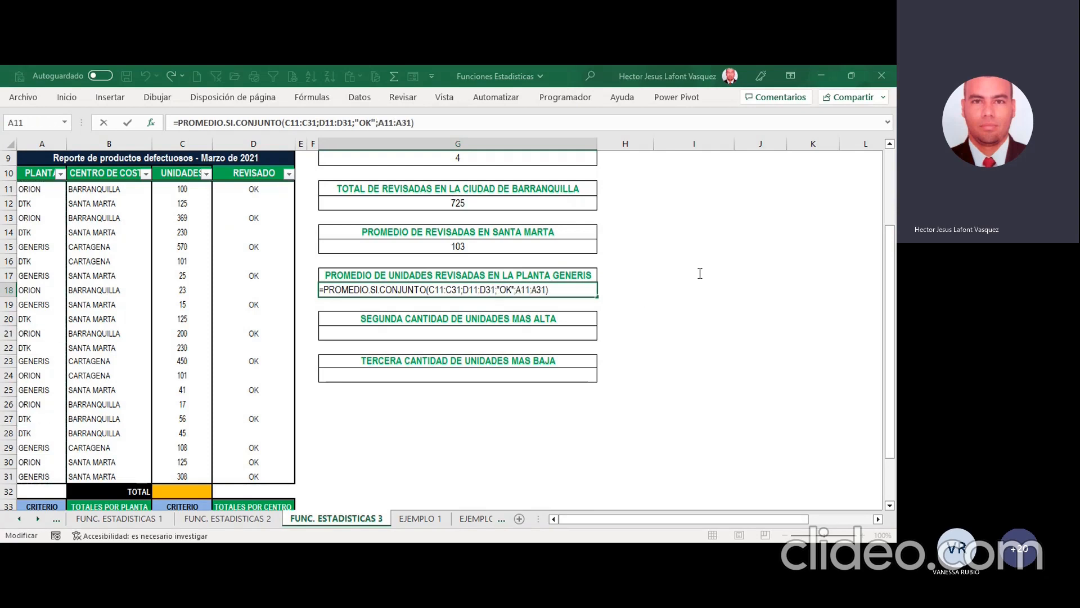
type("ENERIS")
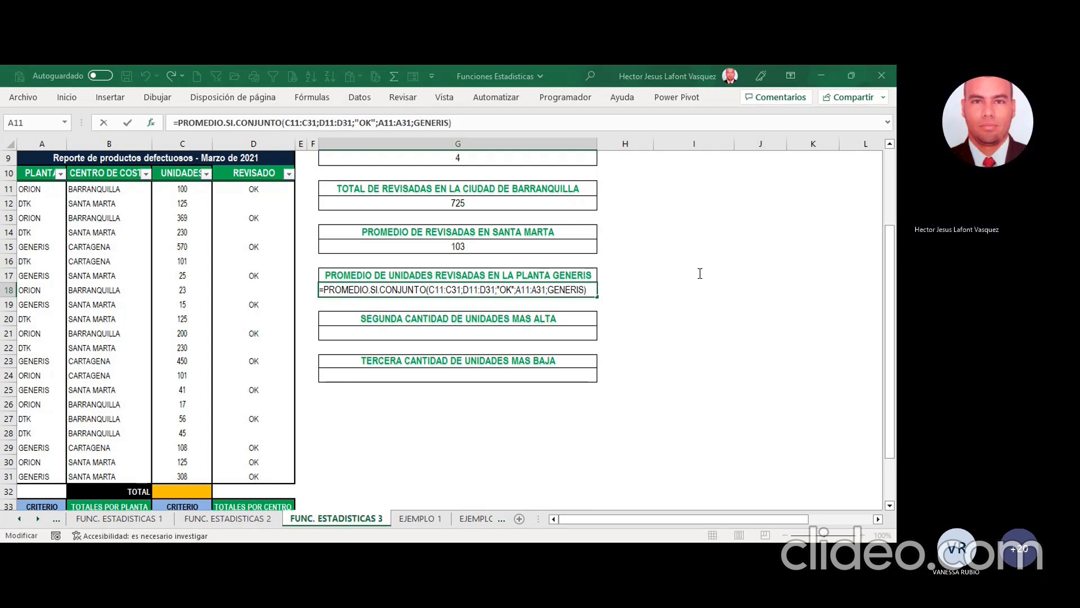
left_click(884, 384)
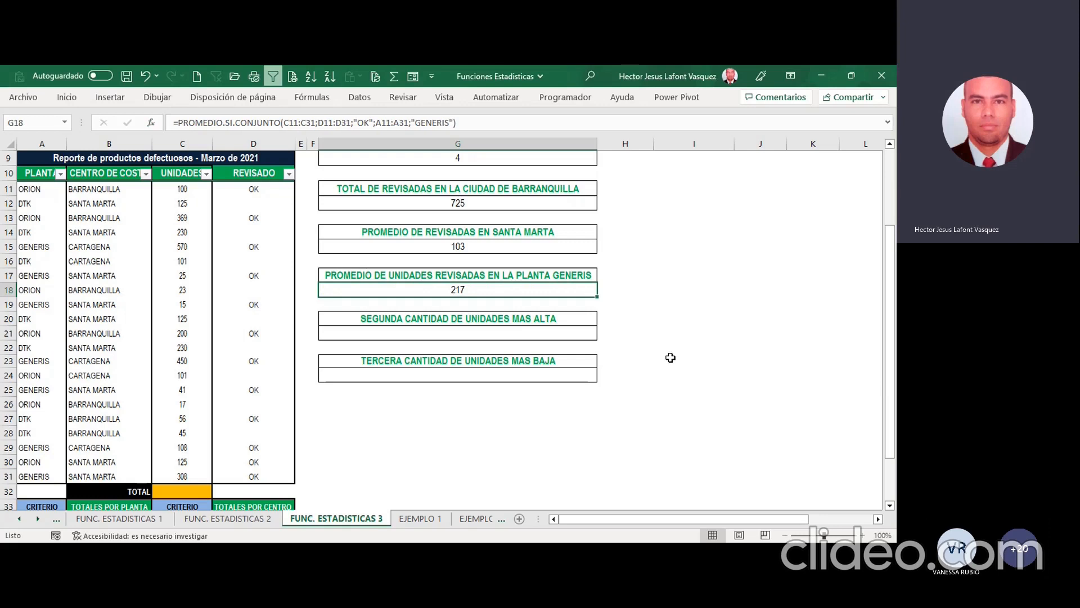
Step: Insert the K.ESIMO.MAYOR function in the empty cell G21 for the second-highest quantity of units
left_click(474, 337)
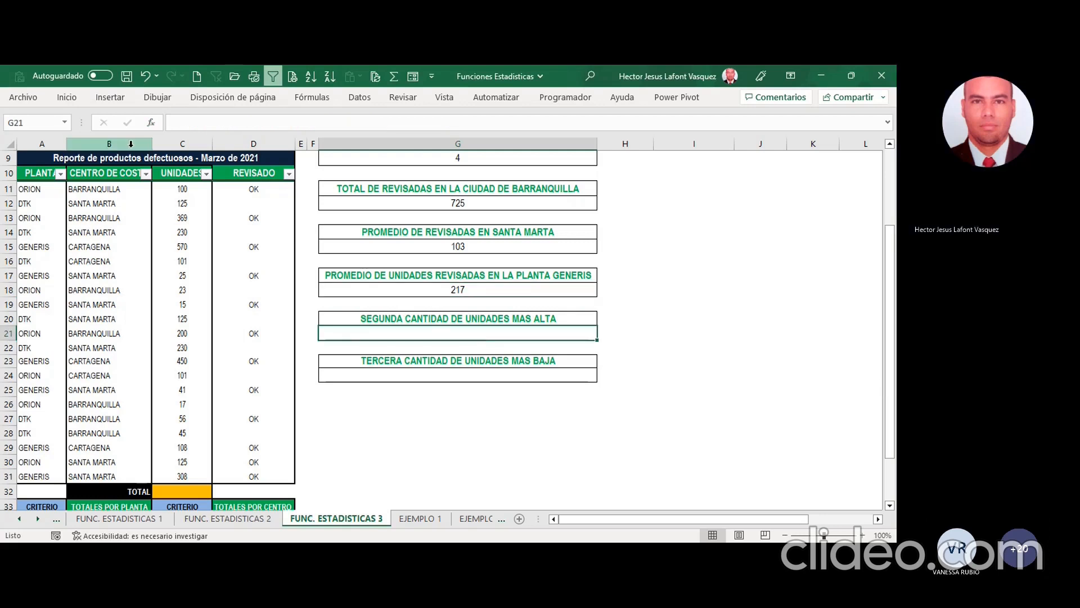
left_click(152, 124)
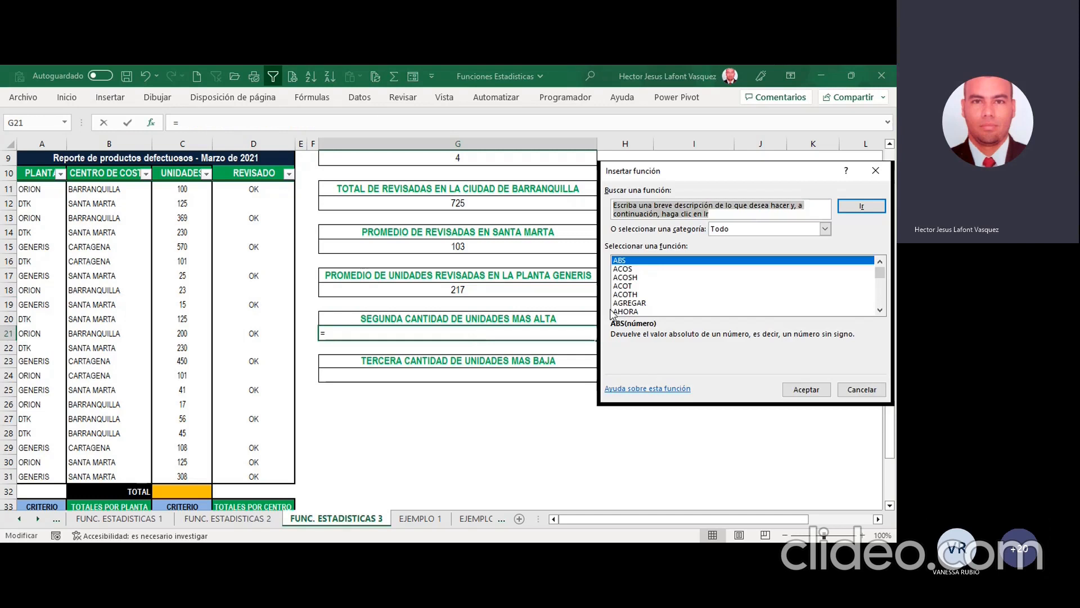
type("K")
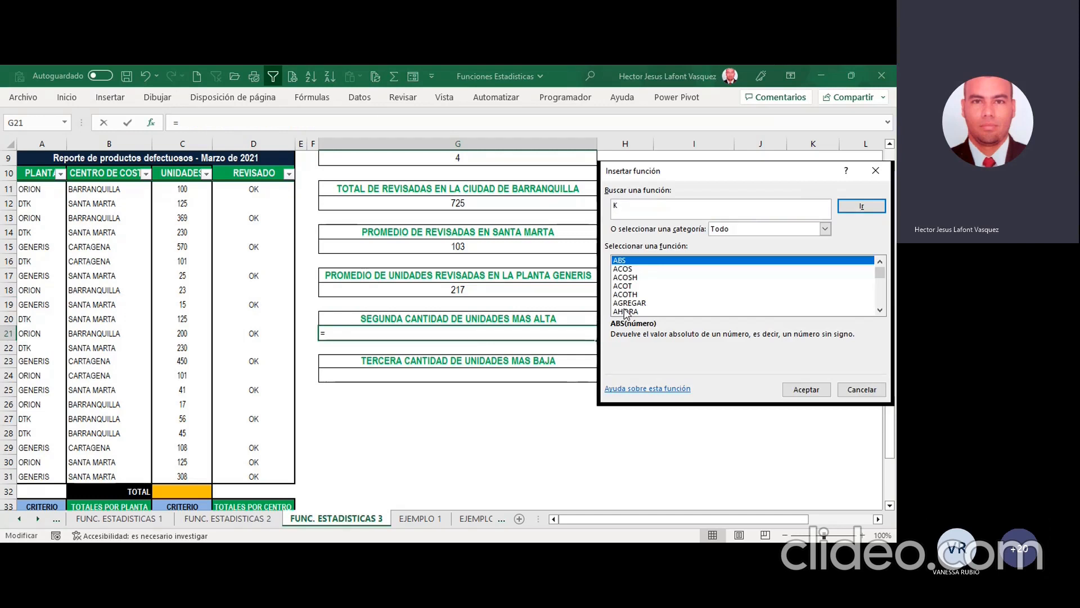
left_click(626, 311)
key("k")
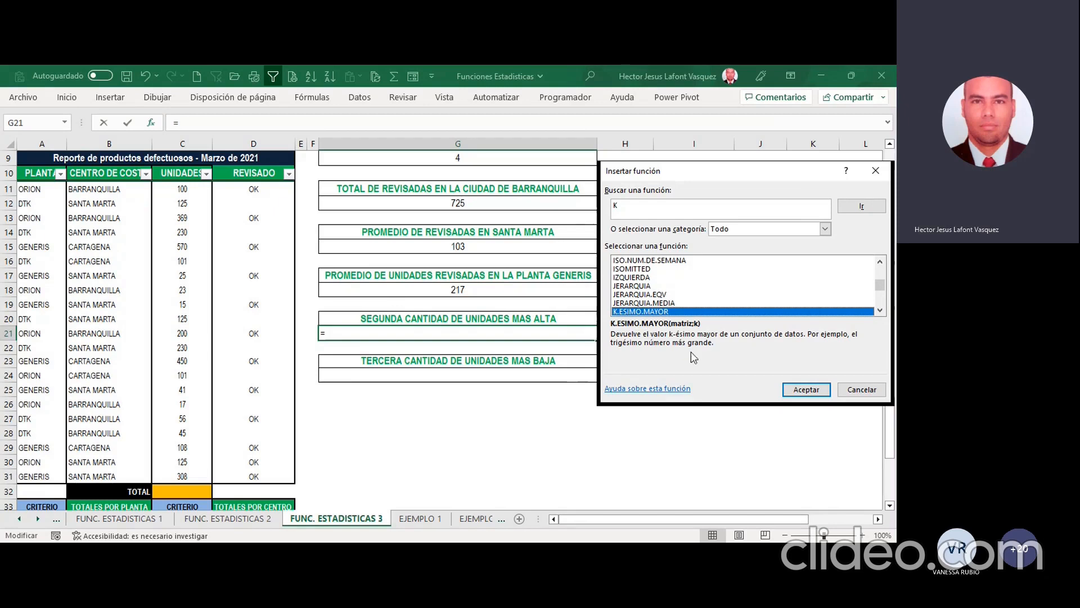
left_click(801, 390)
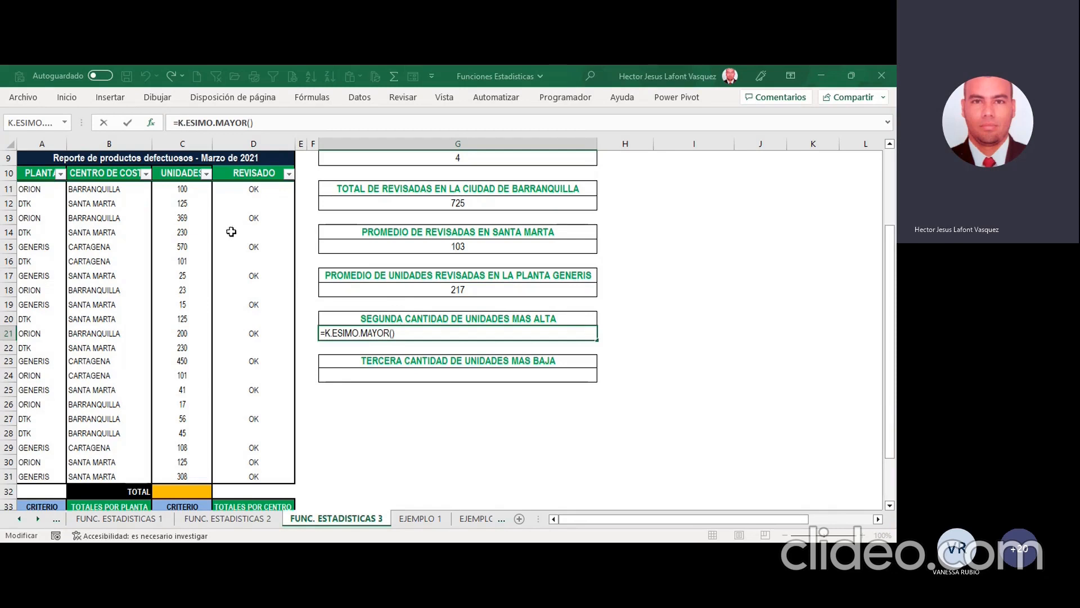
Step: Set the K.ESIMO.MAYOR range to C11:C31 with position 2 and complete the G21 formula
left_click_drag(187, 193, 175, 476)
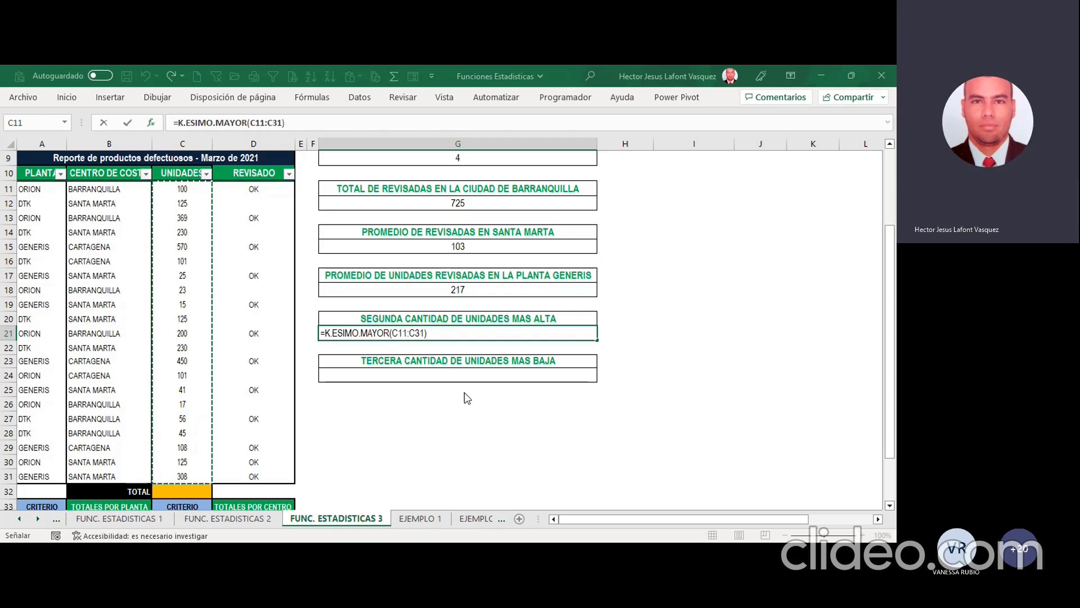
left_click(494, 125)
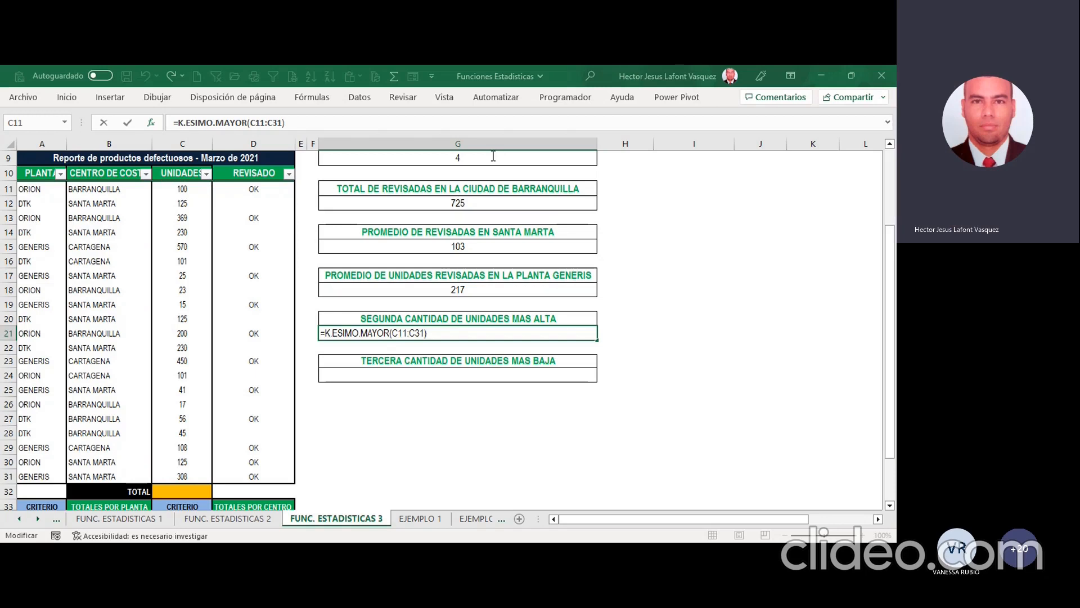
type(";2")
key("ctrl+Return")
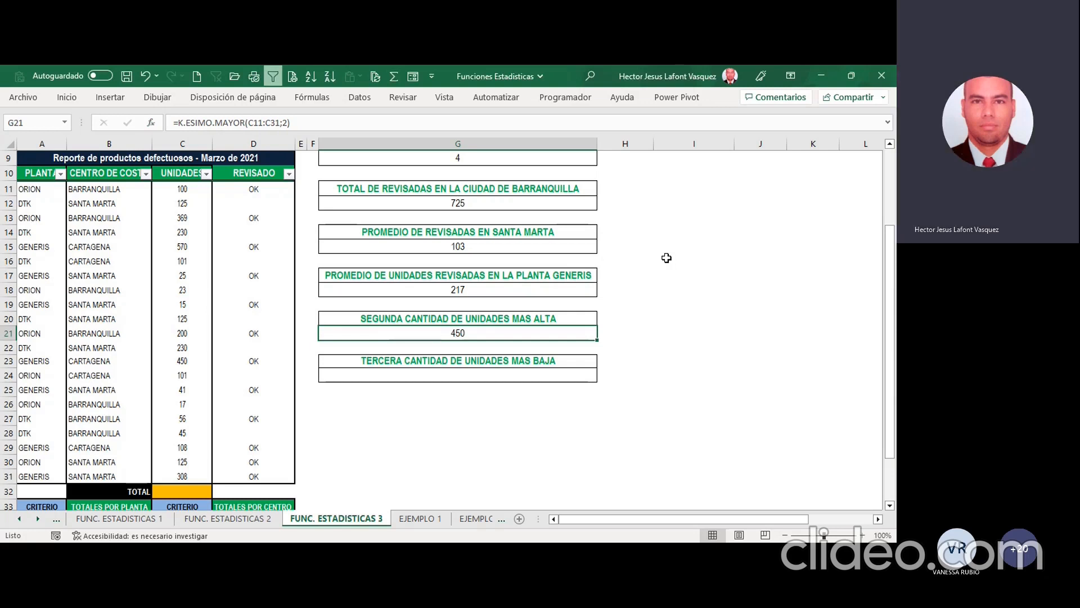
left_click(316, 551)
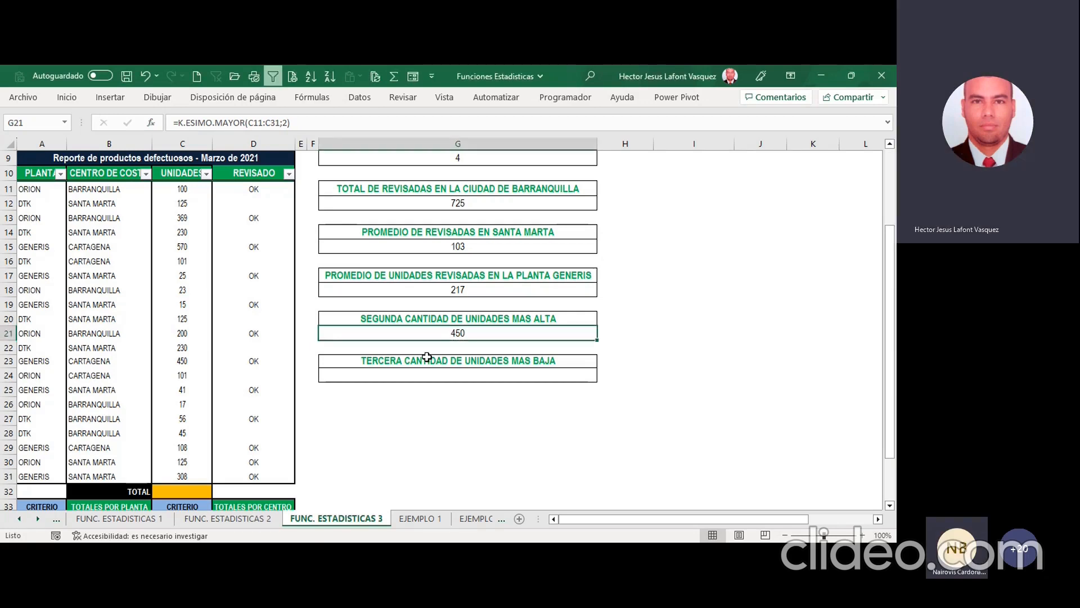
Step: Insert the K.ESIMO.MENOR function in the empty cell G24 for the third-lowest quantity of units
left_click(479, 375)
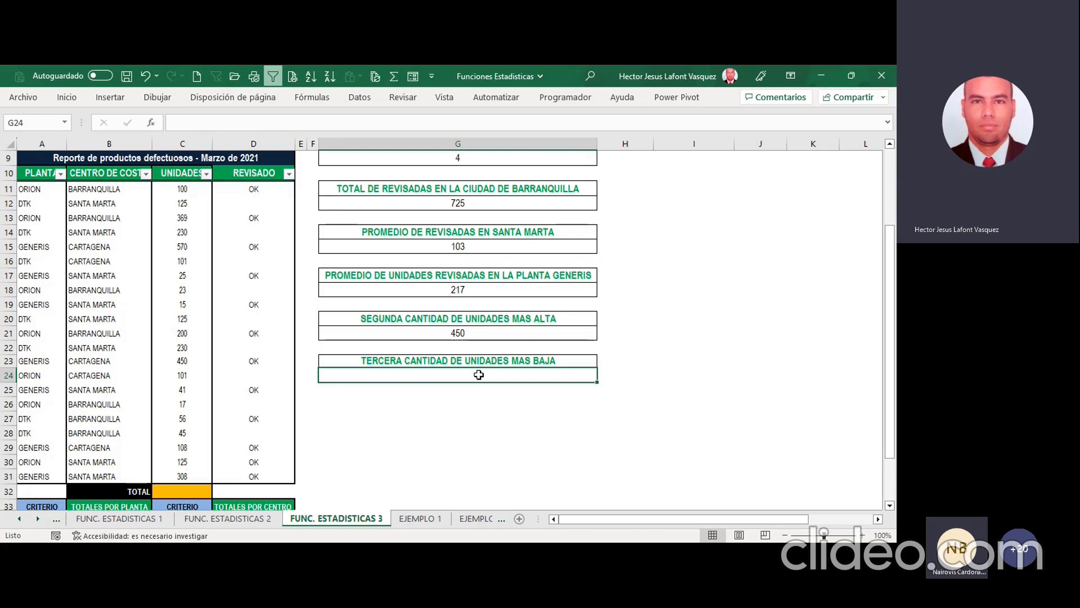
left_click(151, 122)
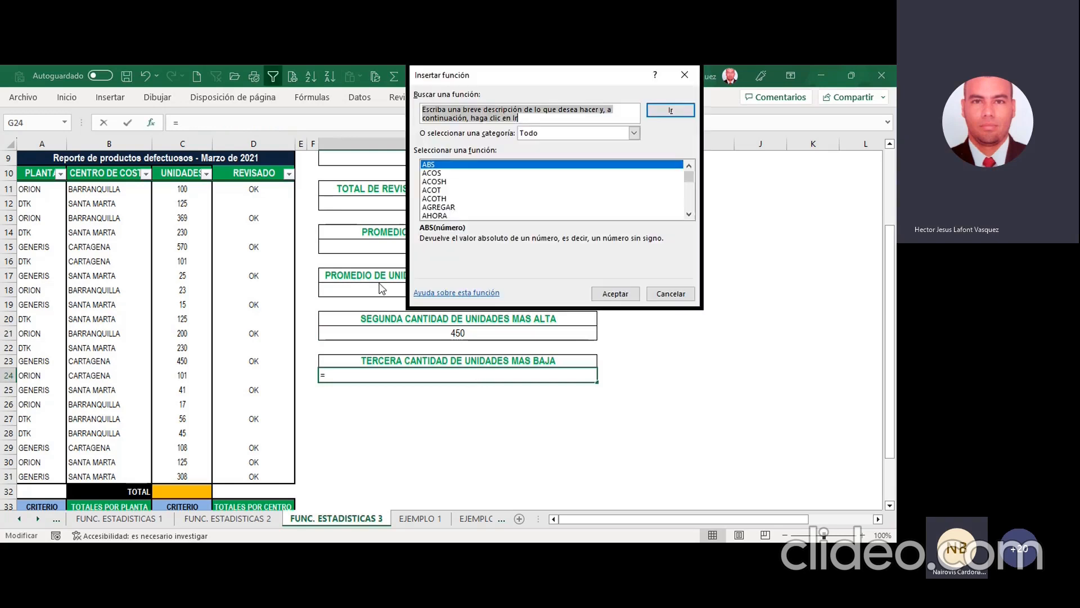
left_click(450, 207)
key("k")
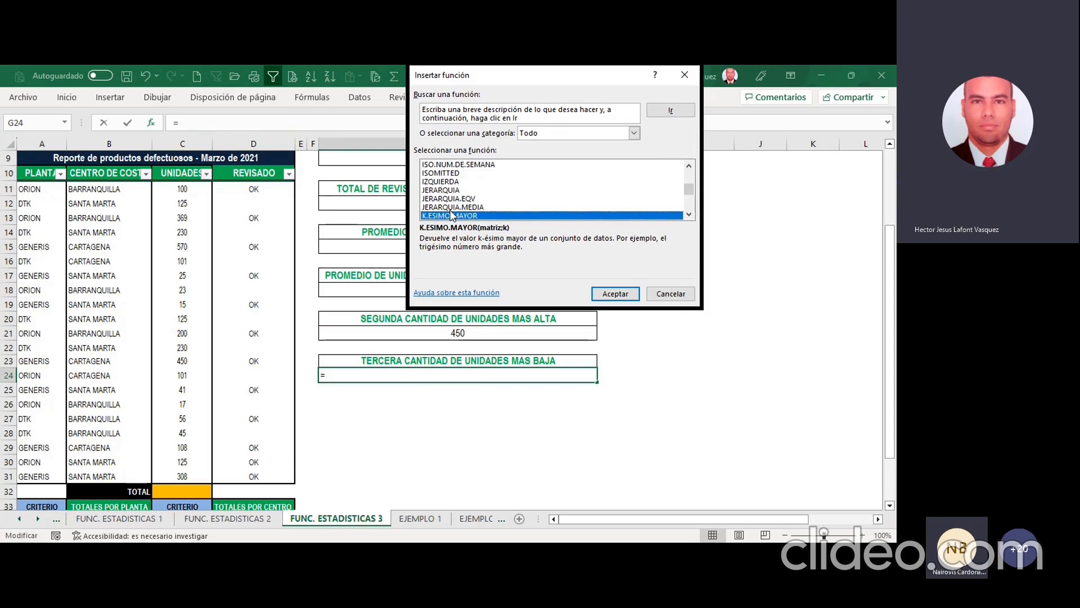
scroll(452, 215, "down", 1)
left_click(456, 198)
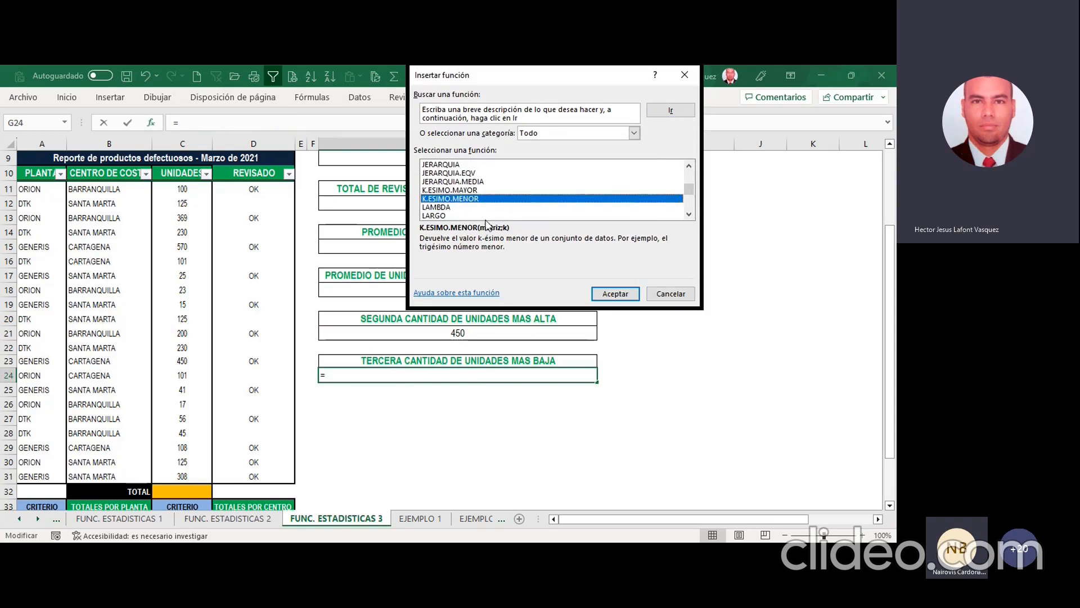
left_click(609, 294)
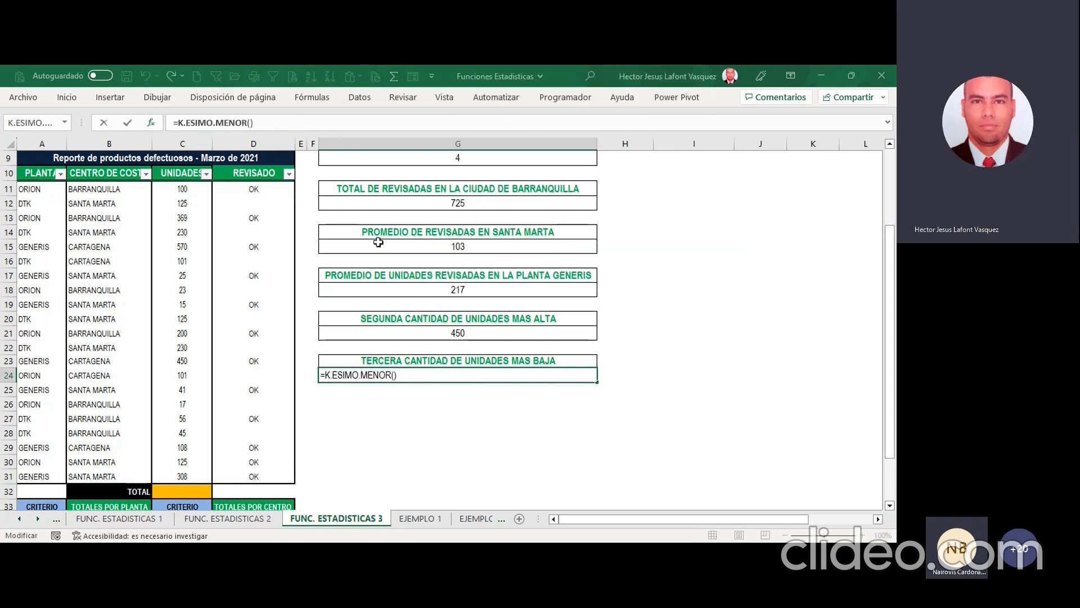
Step: Set the K.ESIMO.MENOR range to C11:C31 with position 3 and complete the G24 formula
left_click_drag(181, 188, 191, 477)
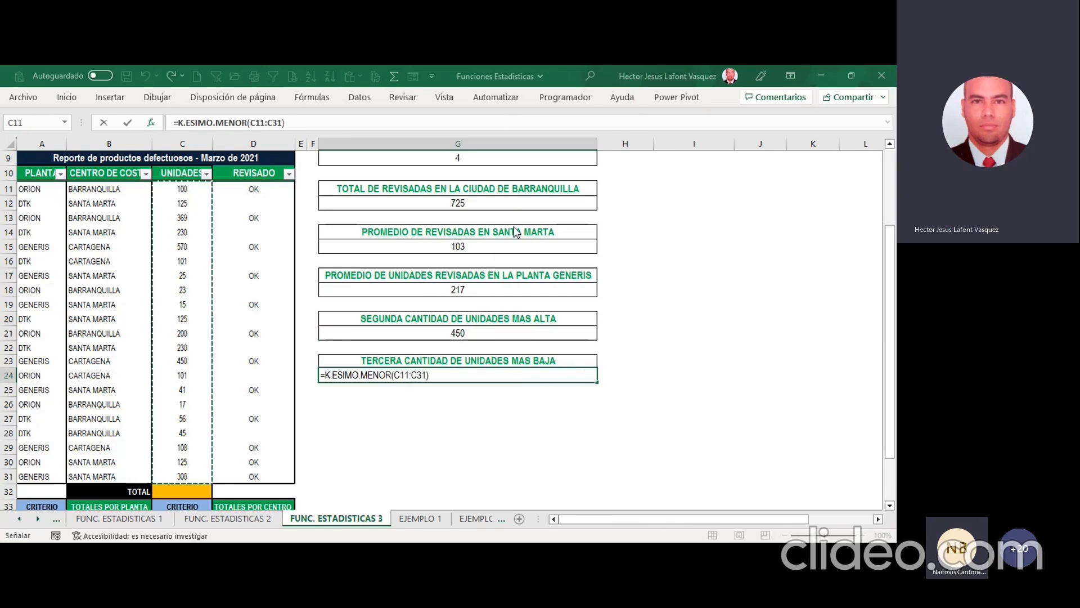
key("F2")
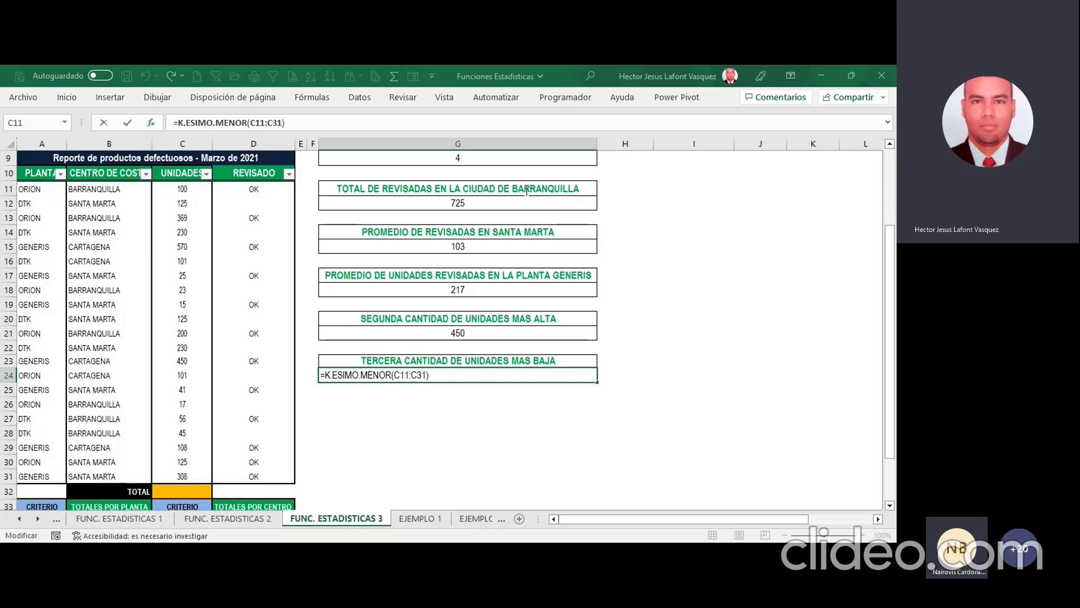
type(";3")
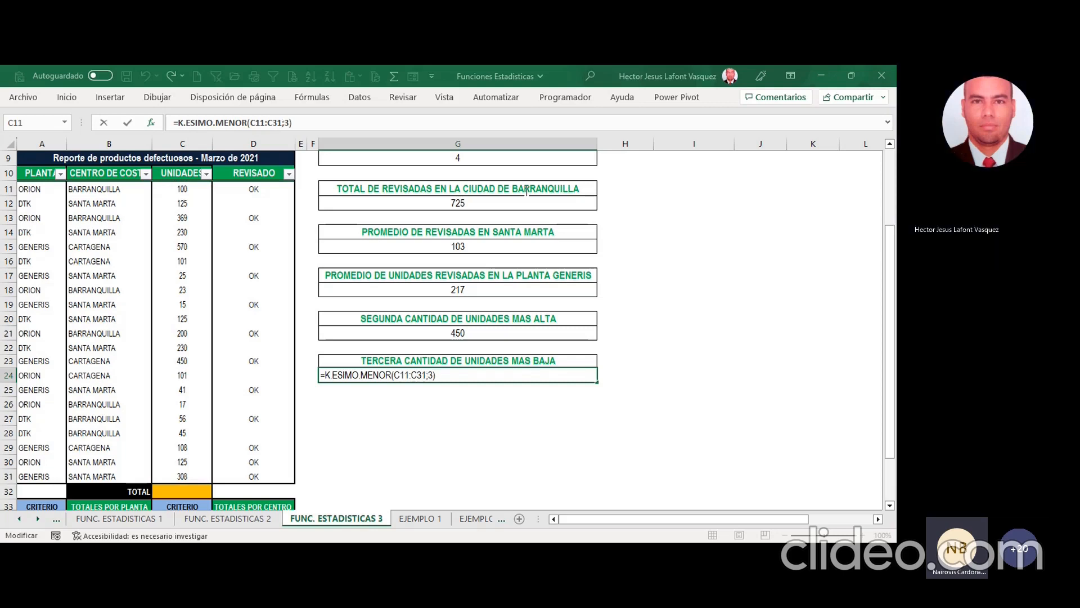
key("ctrl+Return")
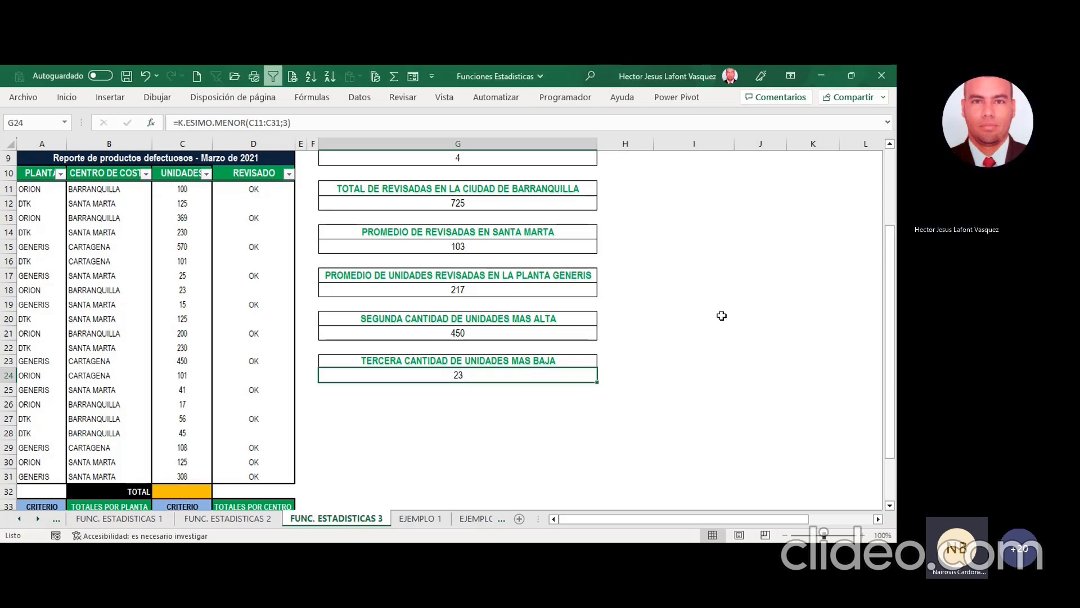
Step: Save the workbook with the completed FUNC. ESTADISTICAS 3 answers
left_click(480, 401)
left_click(471, 373)
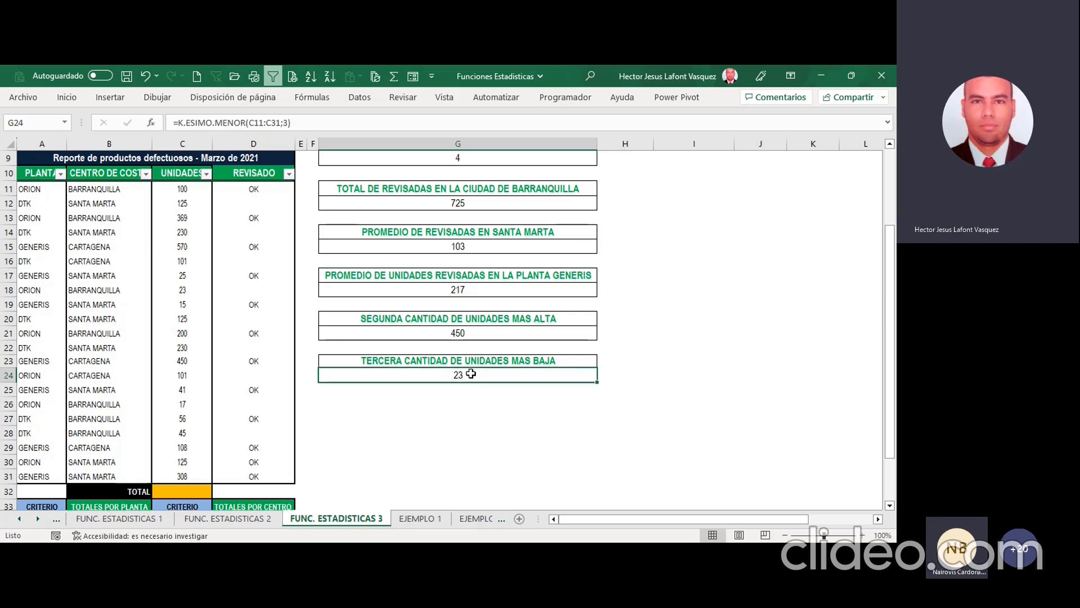
scroll(475, 356, "up", 3)
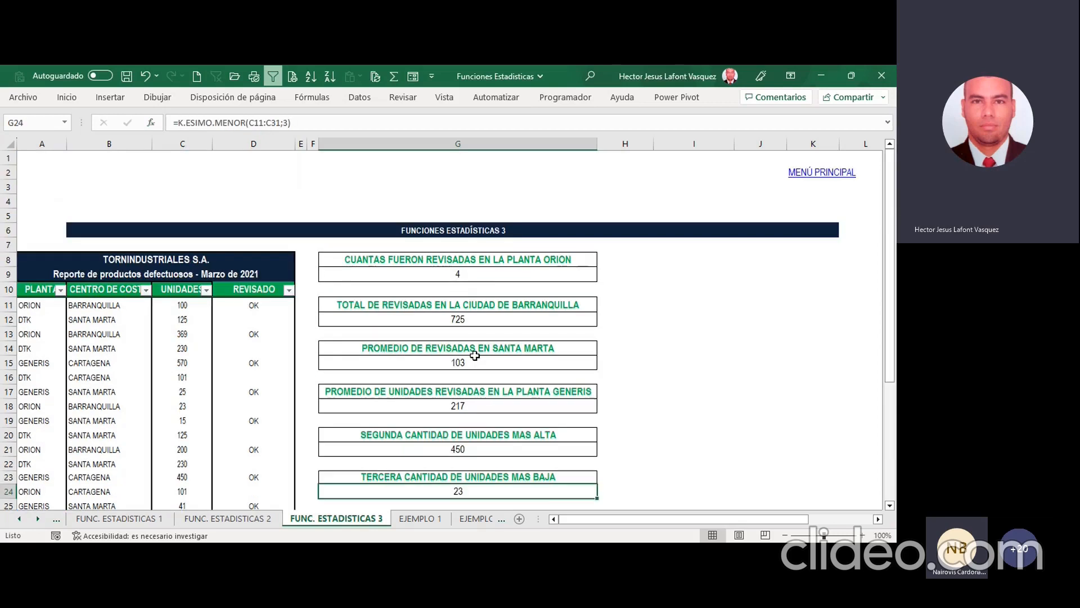
key("ctrl+s")
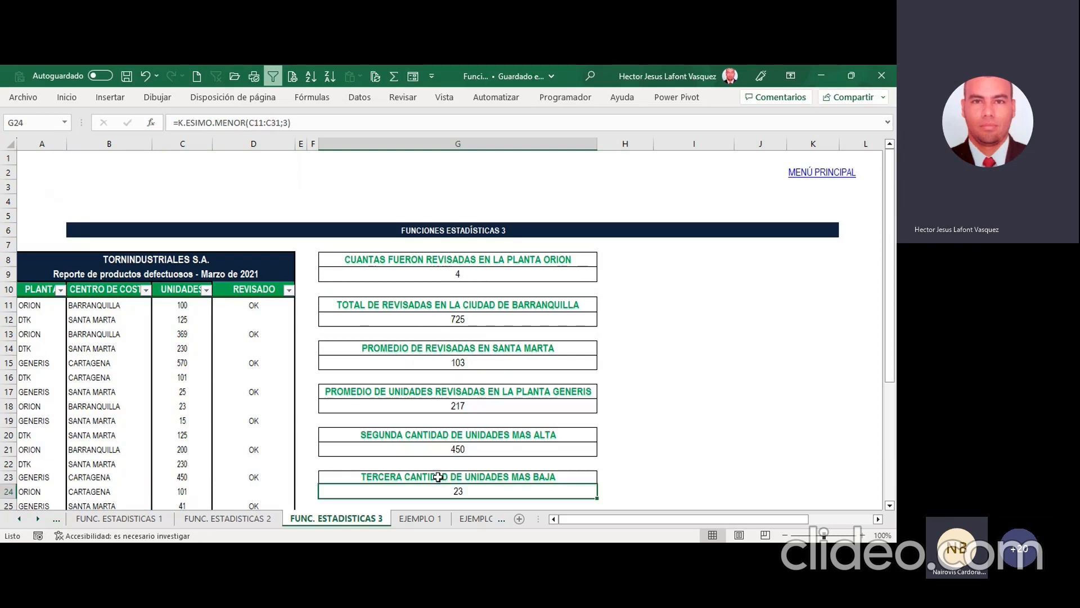
Step: Examine the student statistics questions on the EJEMPLO 1 sheet and the SUMAR.SI exercise on EJEMPLO 2
left_click(419, 519)
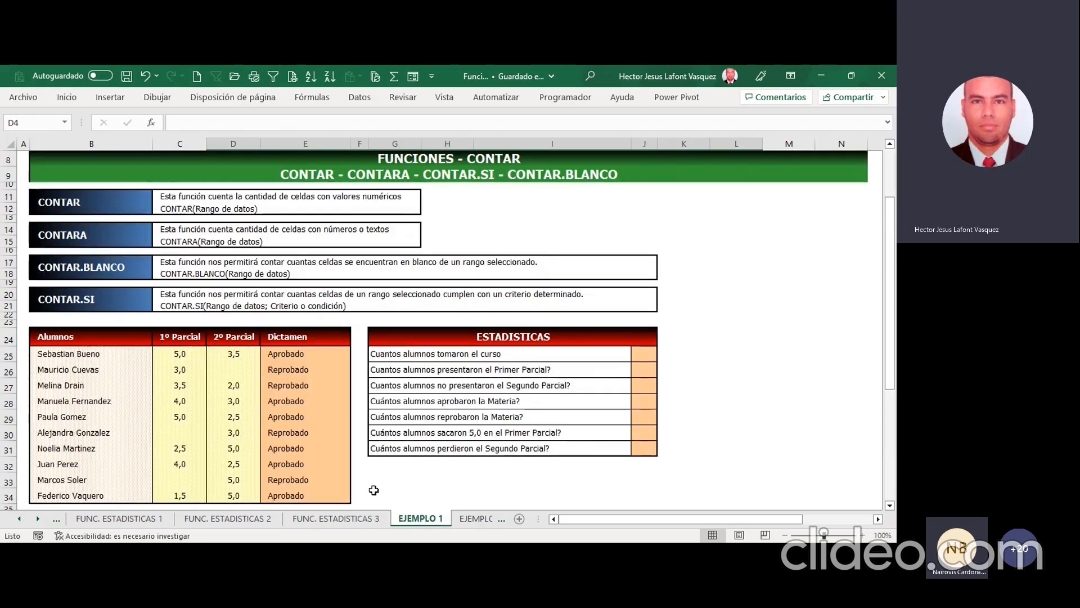
left_click(366, 519)
left_click(476, 519)
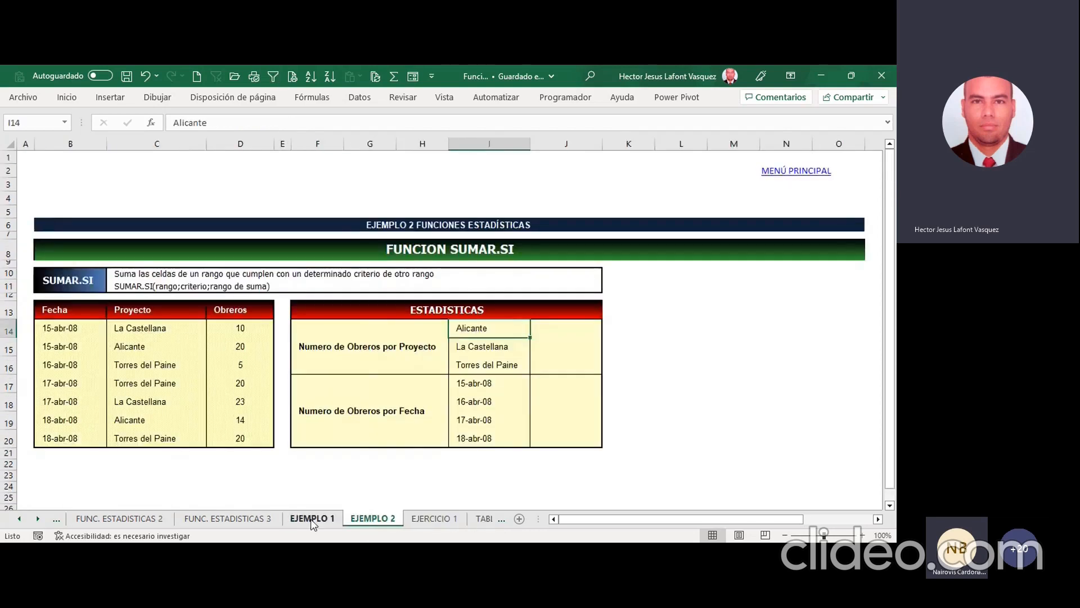
left_click(307, 519)
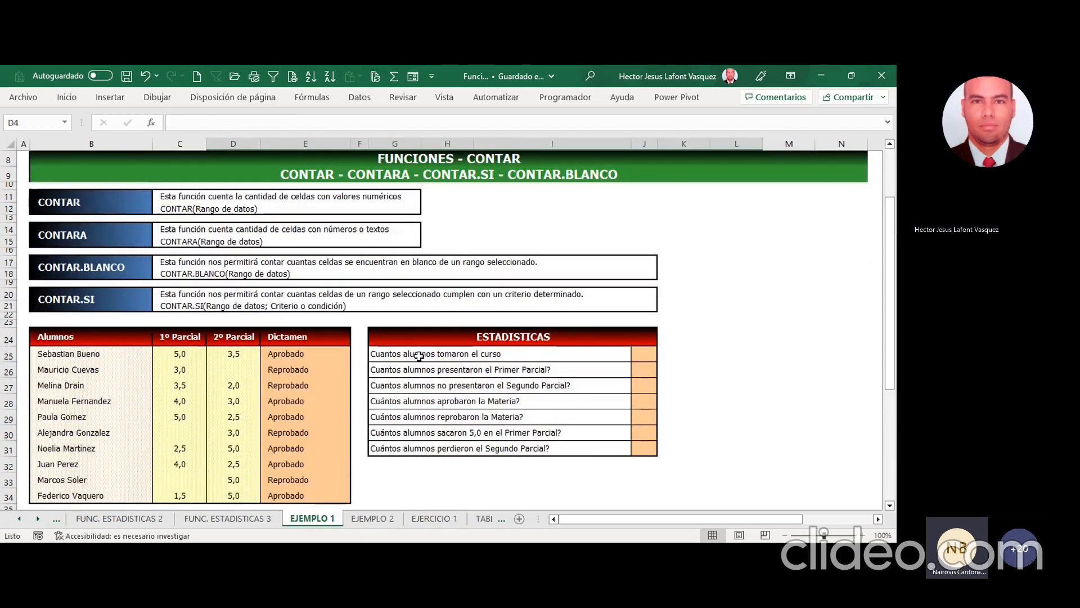
left_click(421, 355)
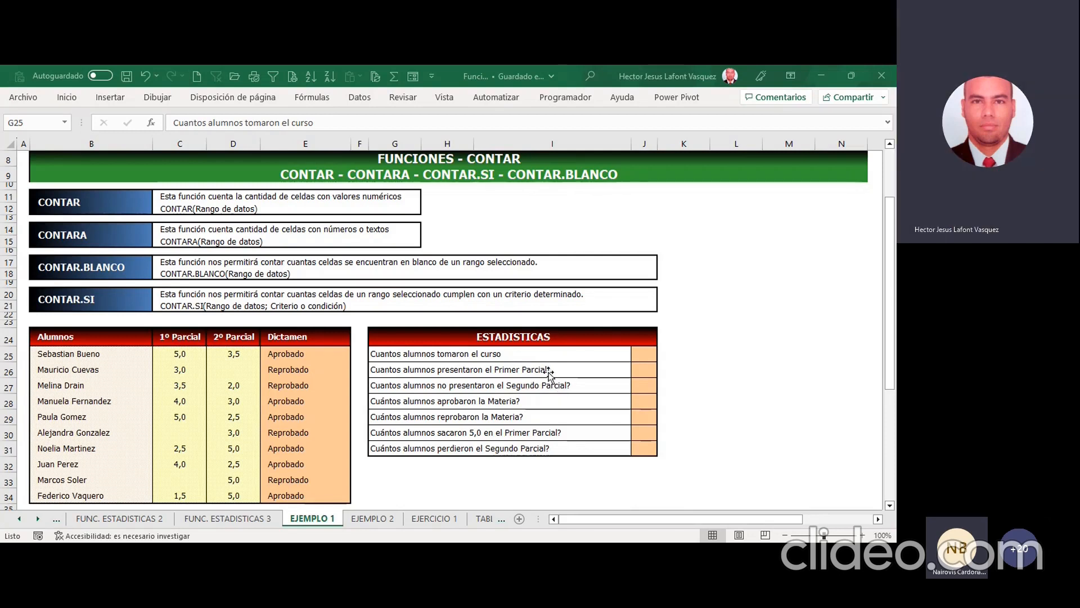
left_click(396, 272)
left_click(373, 518)
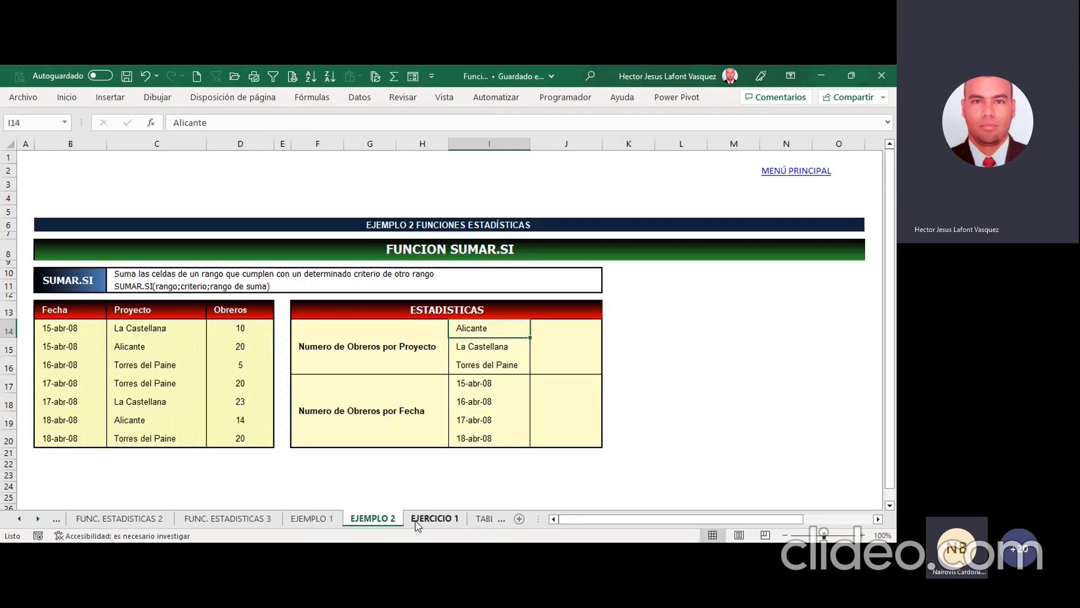
Step: Look through the EJERCICIO 1, TABLAS and EJERCICIO FINAL sheets to preview the remaining exercises
left_click(416, 521)
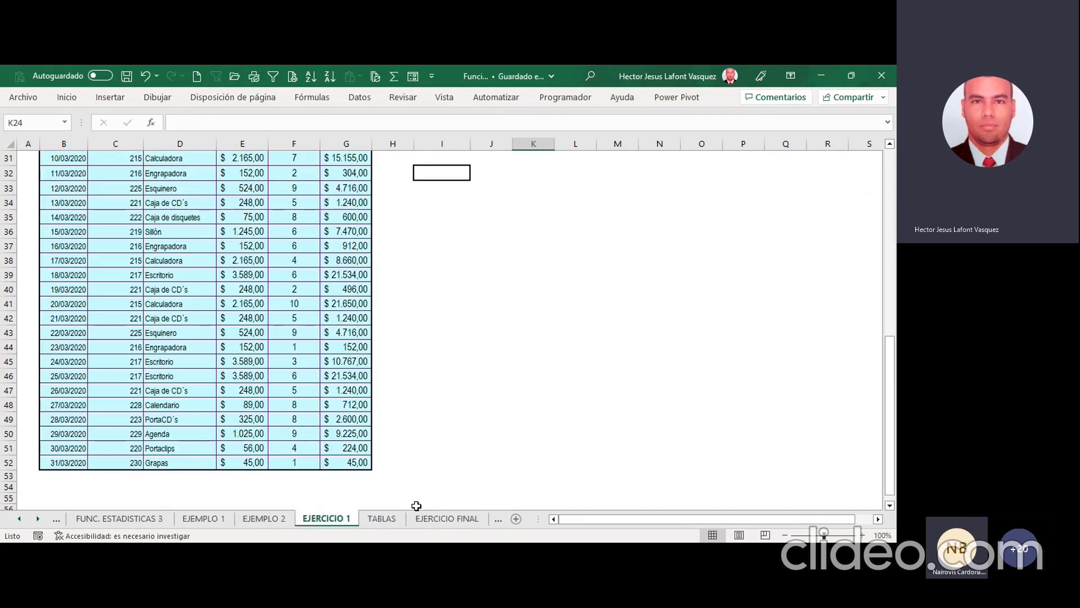
key("ctrl+Page_Down")
key("ctrl+Page_Down")
key("ctrl+Page_Up")
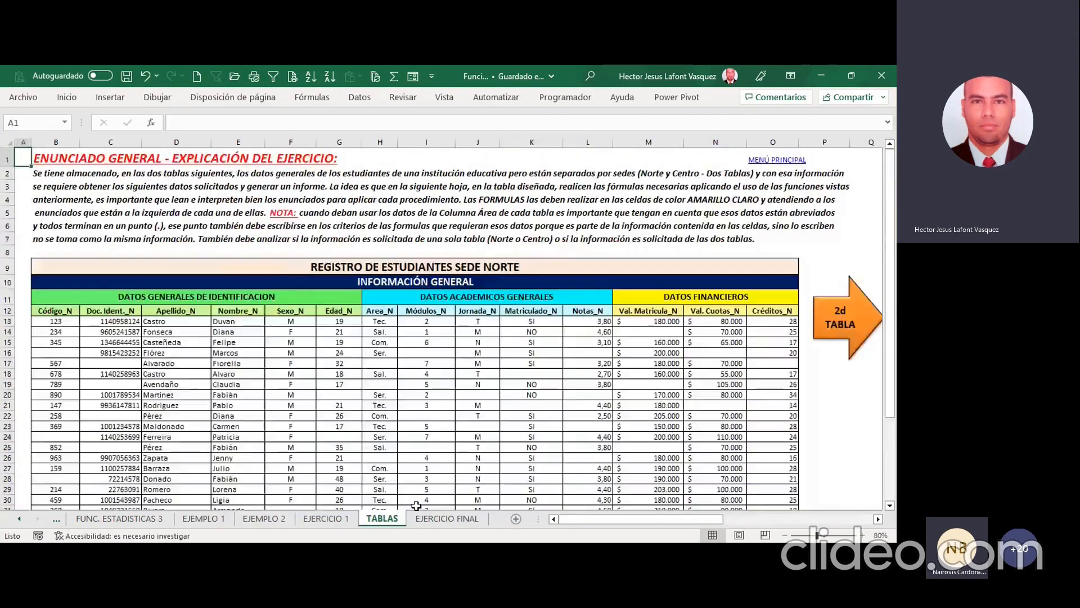
key("ctrl+Page_Down")
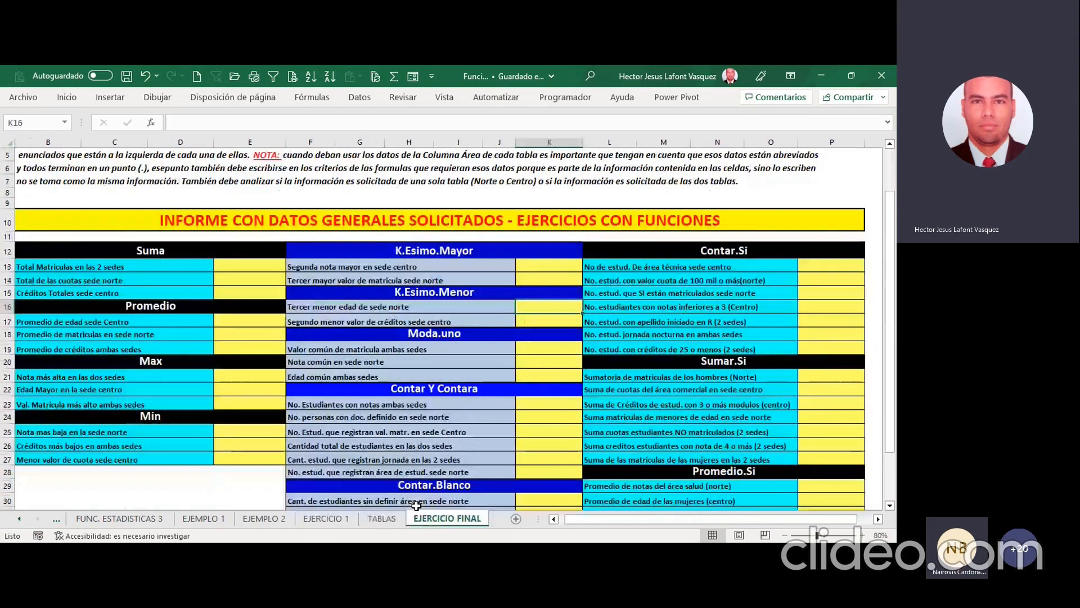
Step: Go back through the workbook's sheets to the main menu on the PRESENTACIÓN sheet
key("ctrl+Page_Up")
key("ctrl+Page_Up")
key("ctrl+Page_Up")
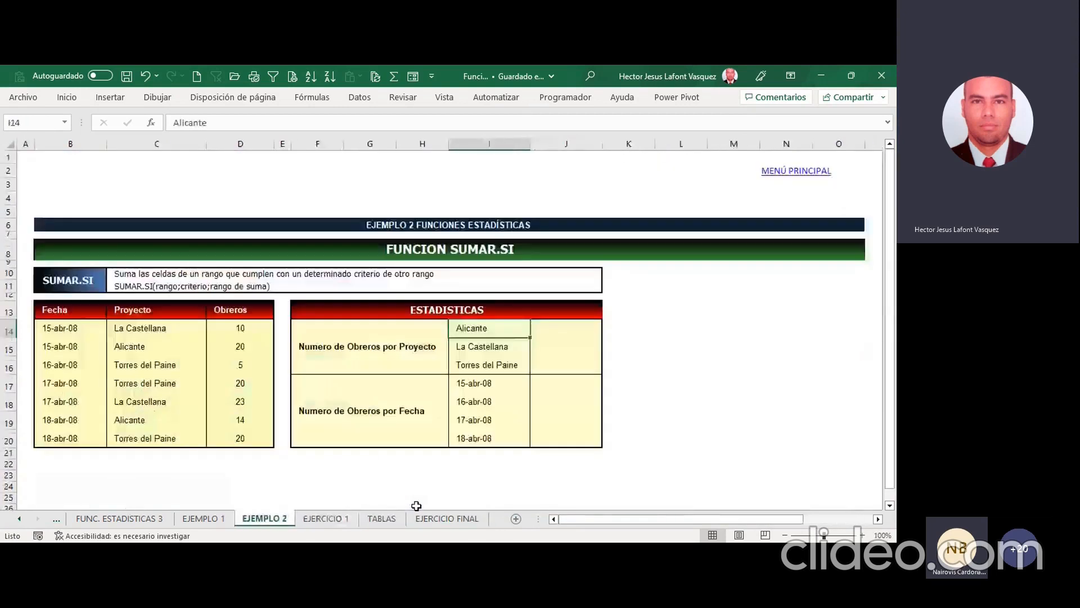
key("ctrl+Page_Up")
key("ctrl+Page_Up")
key("ctrl+Page_Up")
key("ctrl+Page_Up")
key("ctrl+Page_Up")
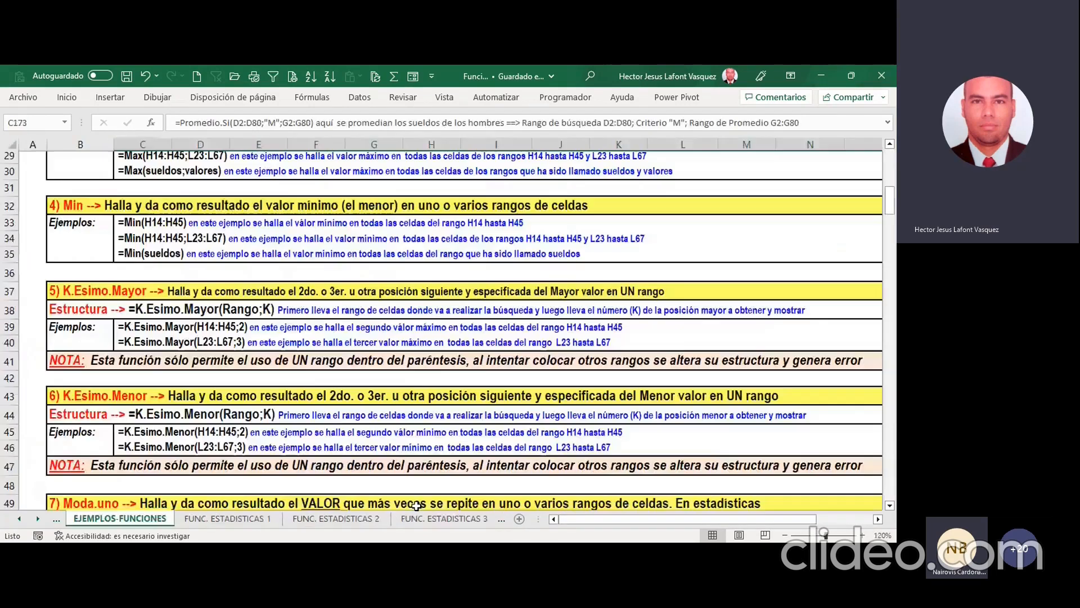
key("ctrl+Page_Up")
key("ctrl+Page_Up")
key("ctrl+Page_Up")
key("ctrl+Page_Up")
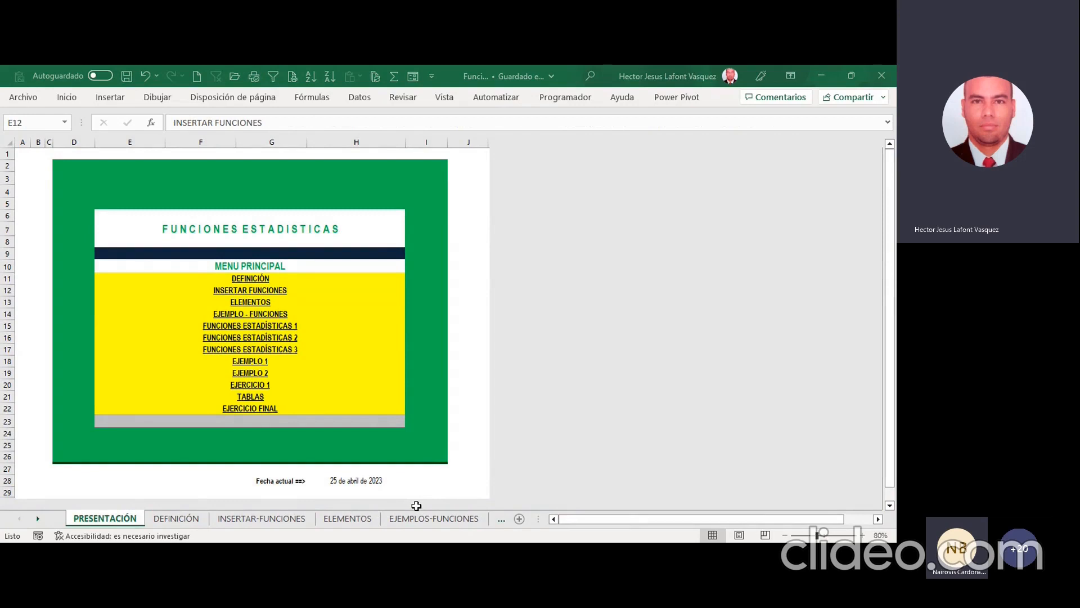
left_click(417, 506)
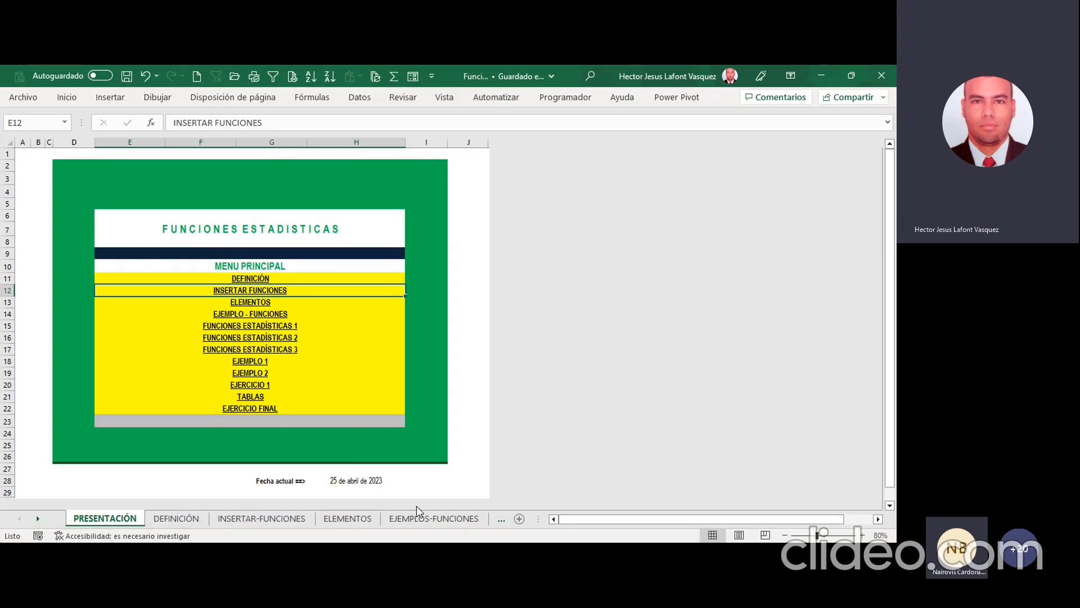
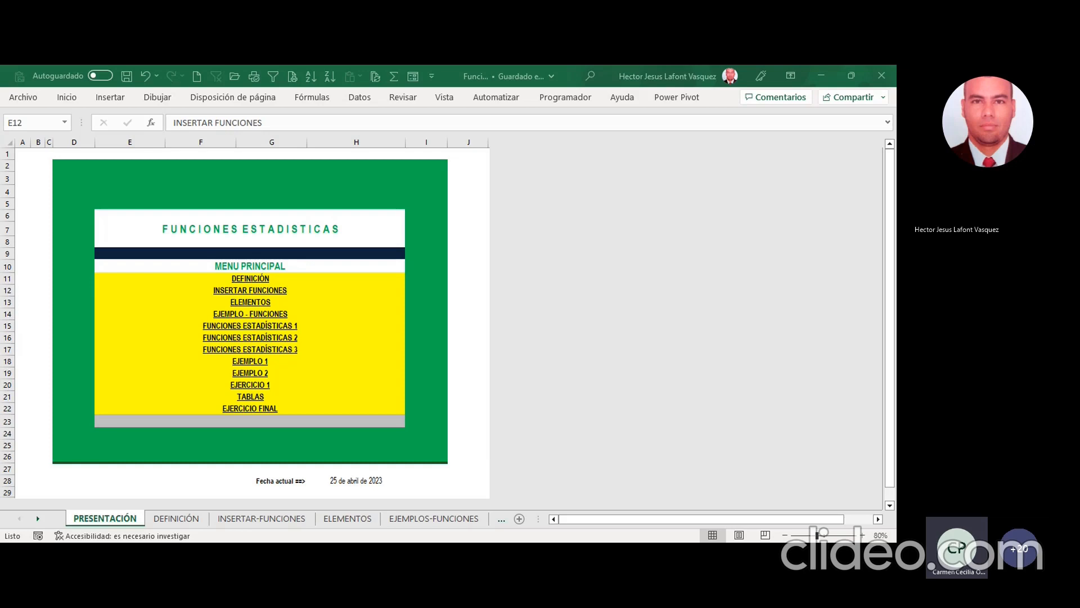
Step: Look through the sheets from DEFINICIÓN to EJEMPLOS-FUNCIONES and return to the main menu on PRESENTACIÓN
left_click(378, 523)
left_click(179, 523)
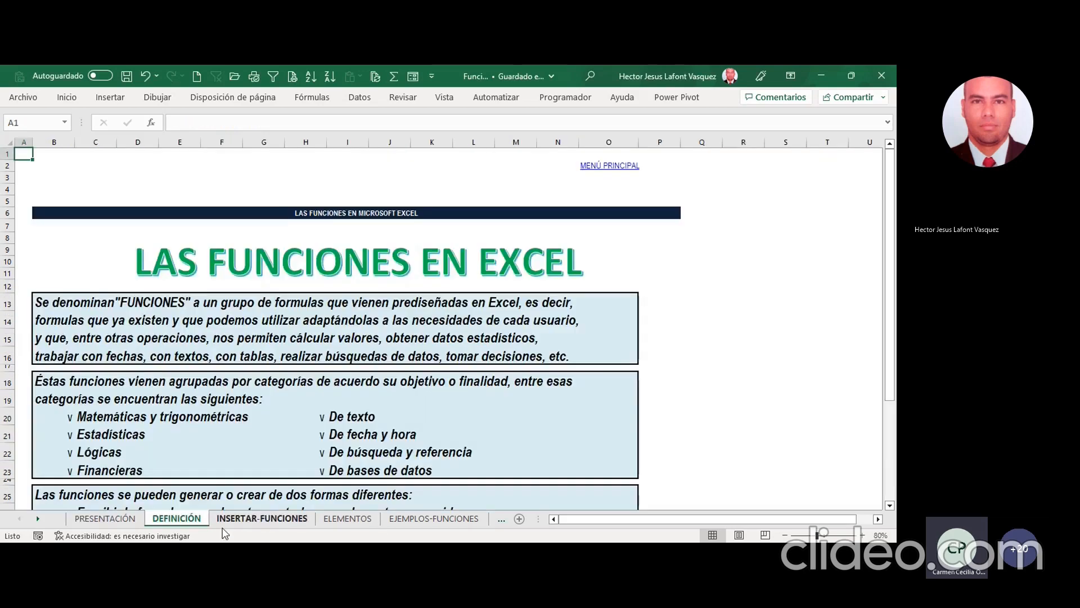
left_click(248, 524)
left_click(345, 524)
left_click(421, 525)
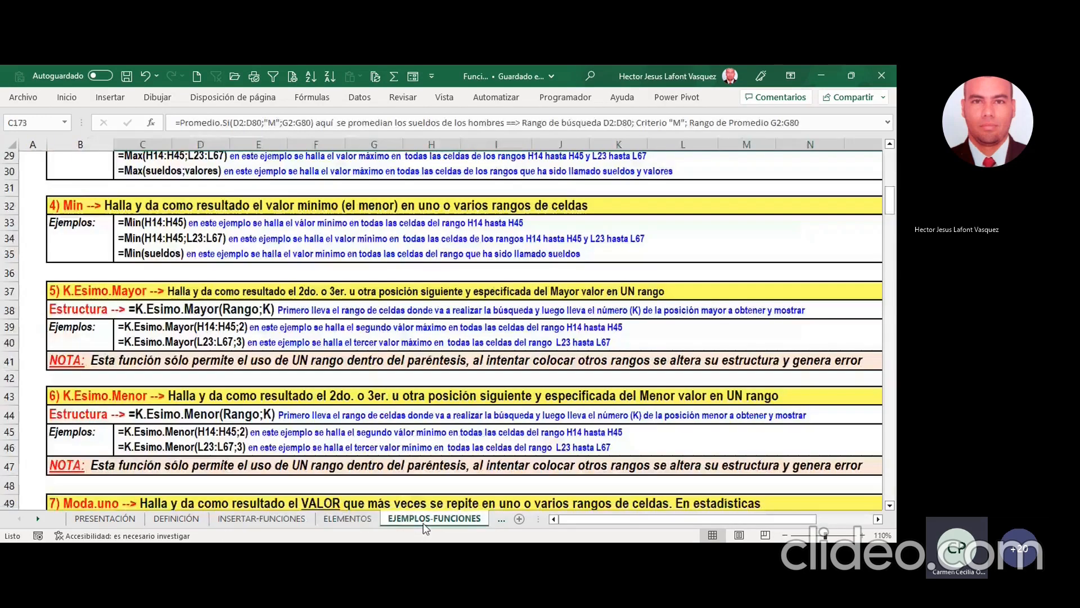
left_click(95, 522)
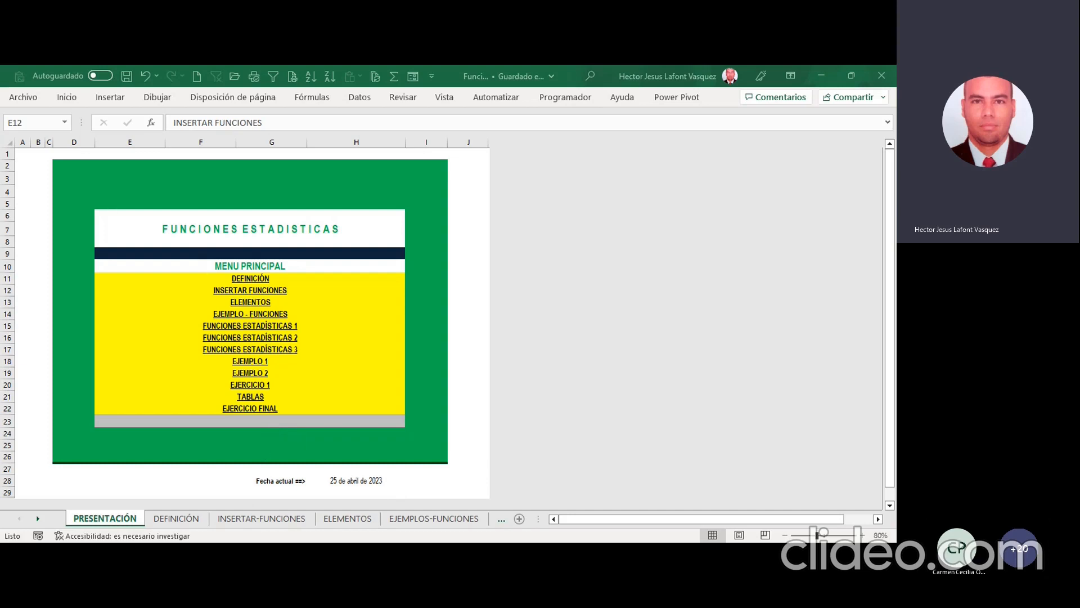
Step: Open the FUNC. ESTADISTICAS 1 sheet and review its data table and the CONTAR formula for assigned dates in F15
left_click(38, 518)
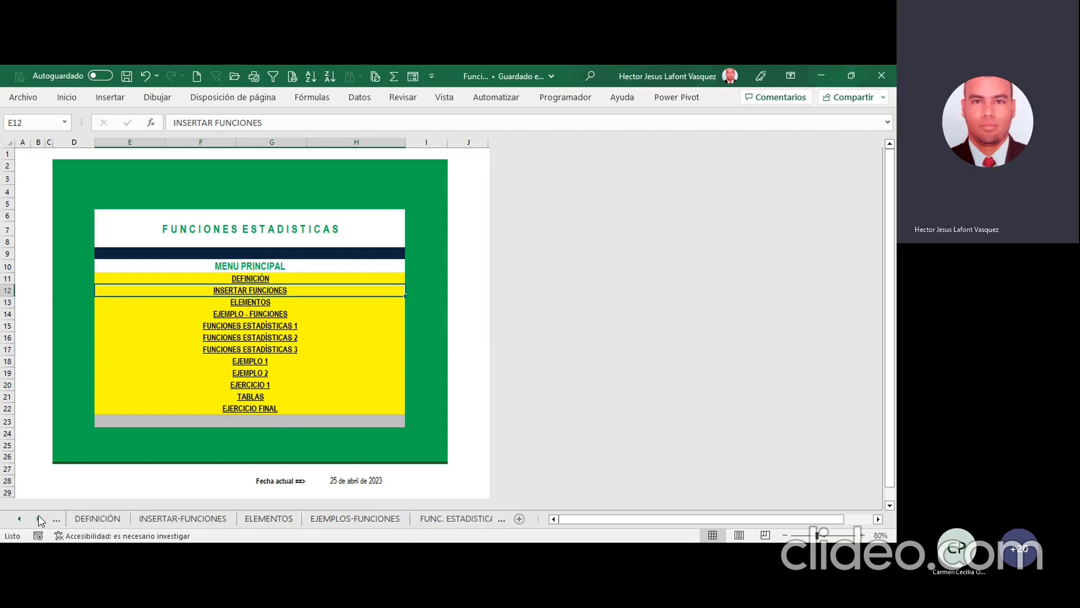
left_click(38, 517)
left_click(38, 518)
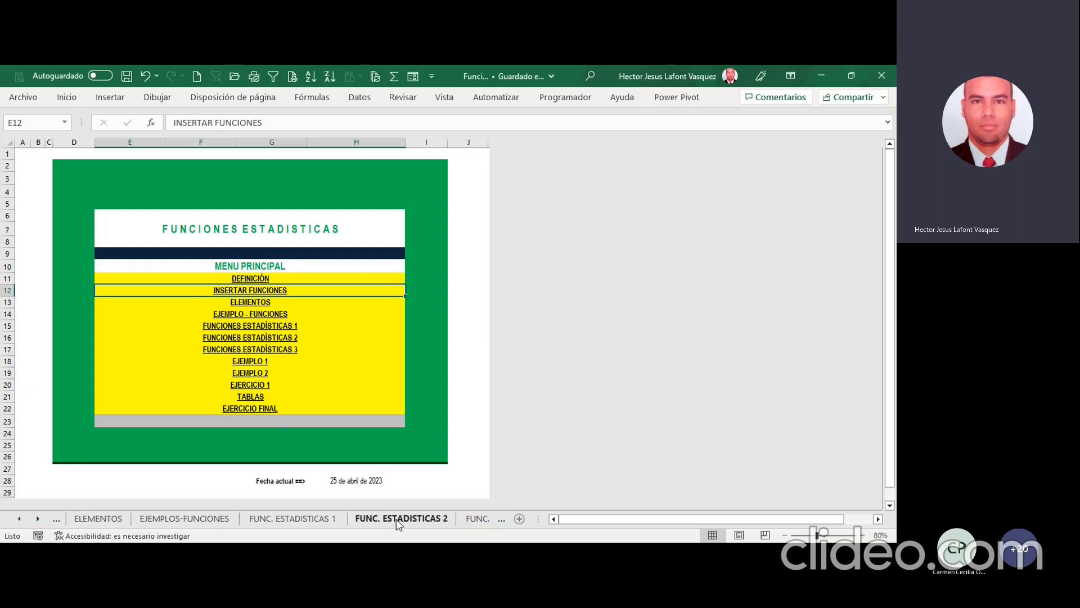
key("ctrl+Page_Down")
key("ctrl+Page_Down")
key("ctrl+Page_Down")
key("ctrl+Page_Down")
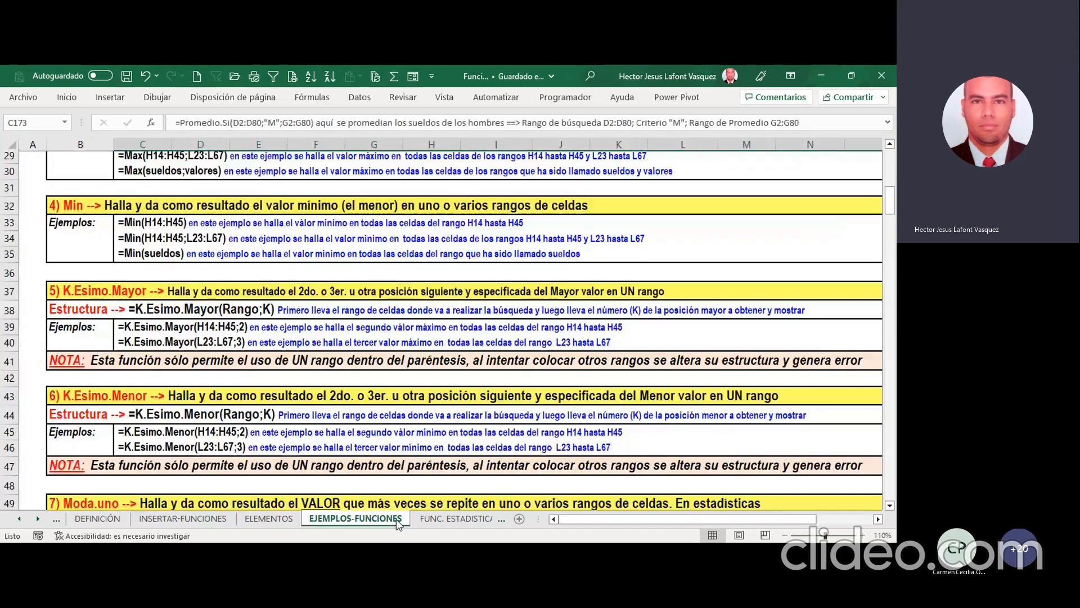
key("ctrl+Page_Down")
key("ctrl+Page_Up")
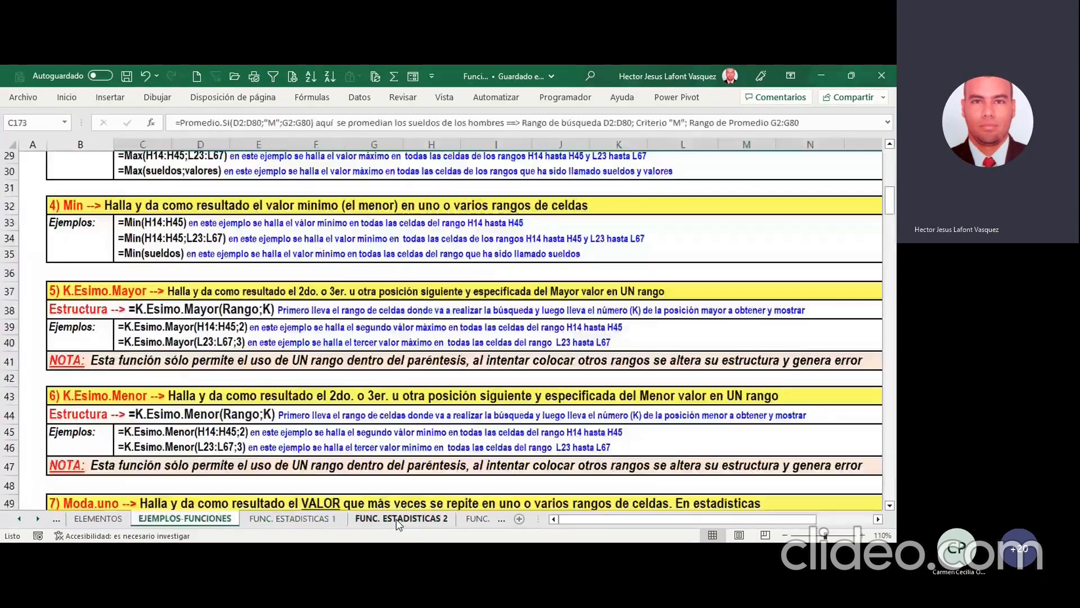
key("ctrl+Page_Down")
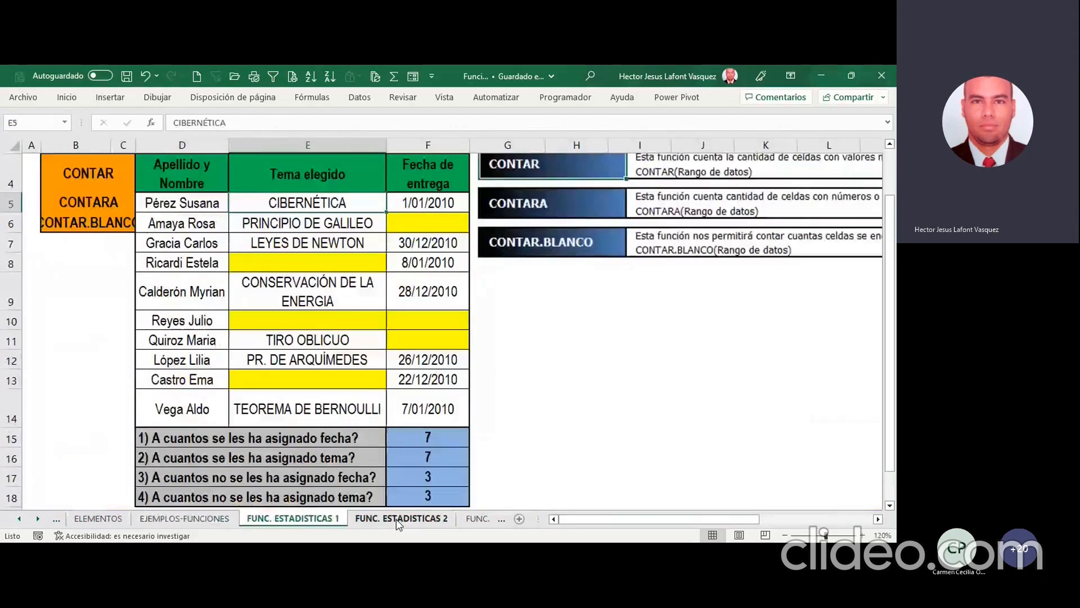
left_click(397, 440)
scroll(403, 434, "up", 1)
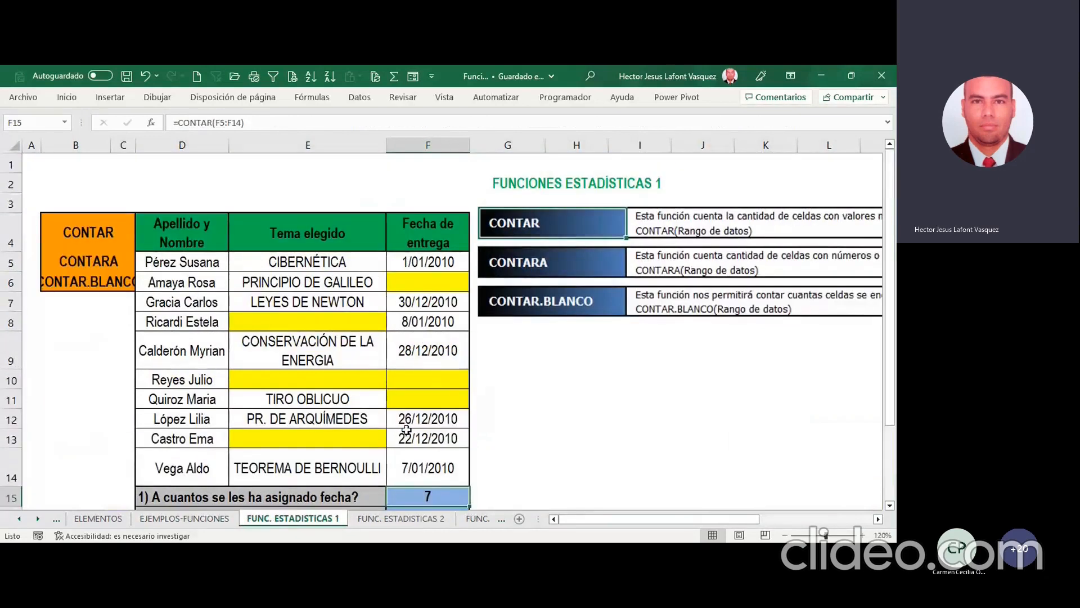
scroll(409, 427, "down", 1)
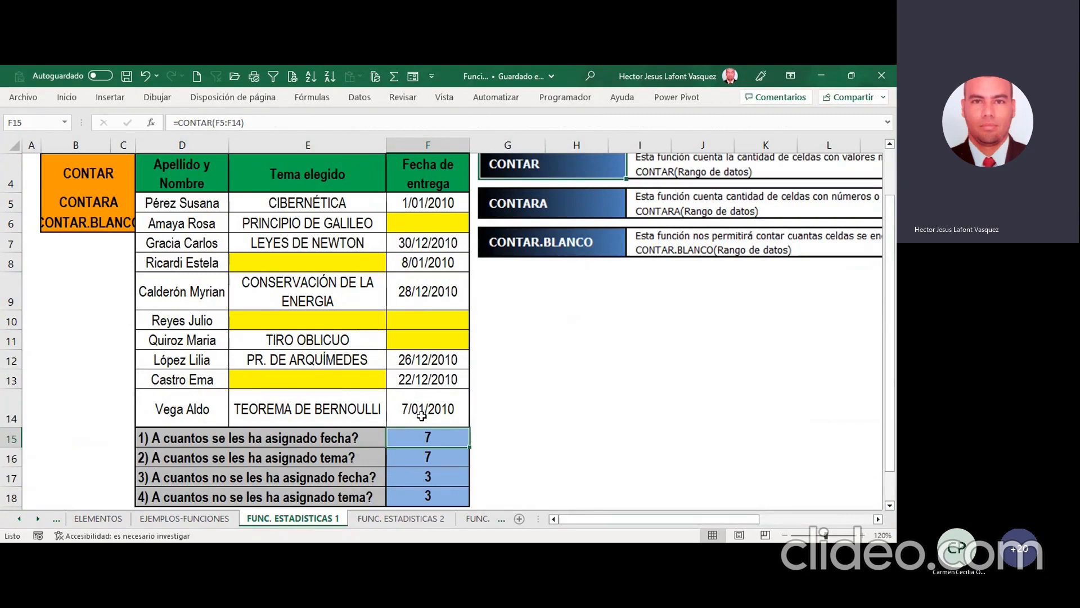
Step: Review the regional sales summary on FUNC. ESTADISTICAS 2 and each answer formula in column G of FUNC. ESTADISTICAS 3
left_click(428, 519)
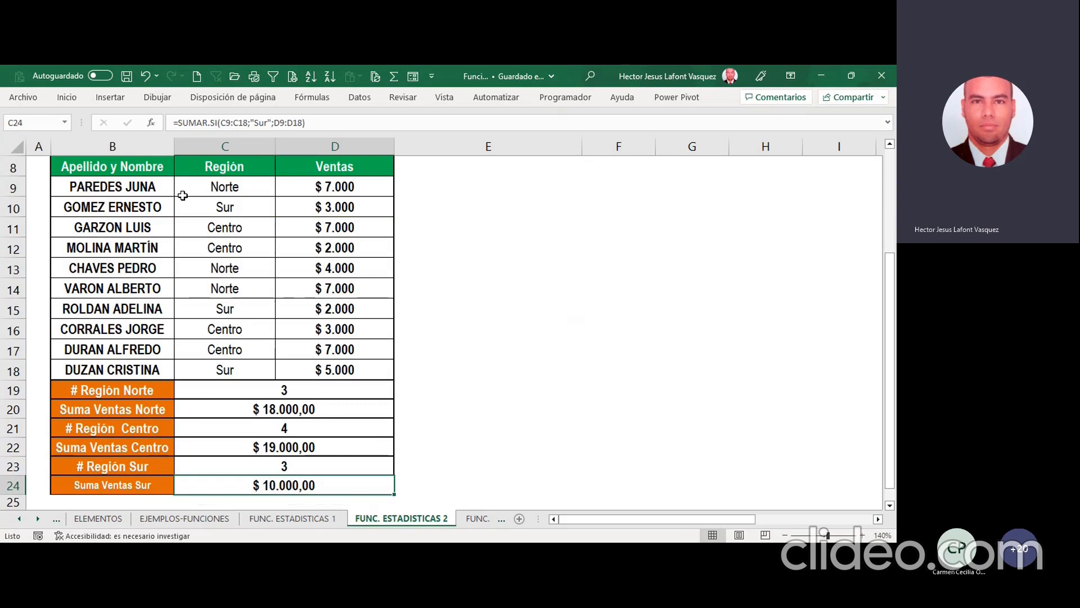
left_click(478, 519)
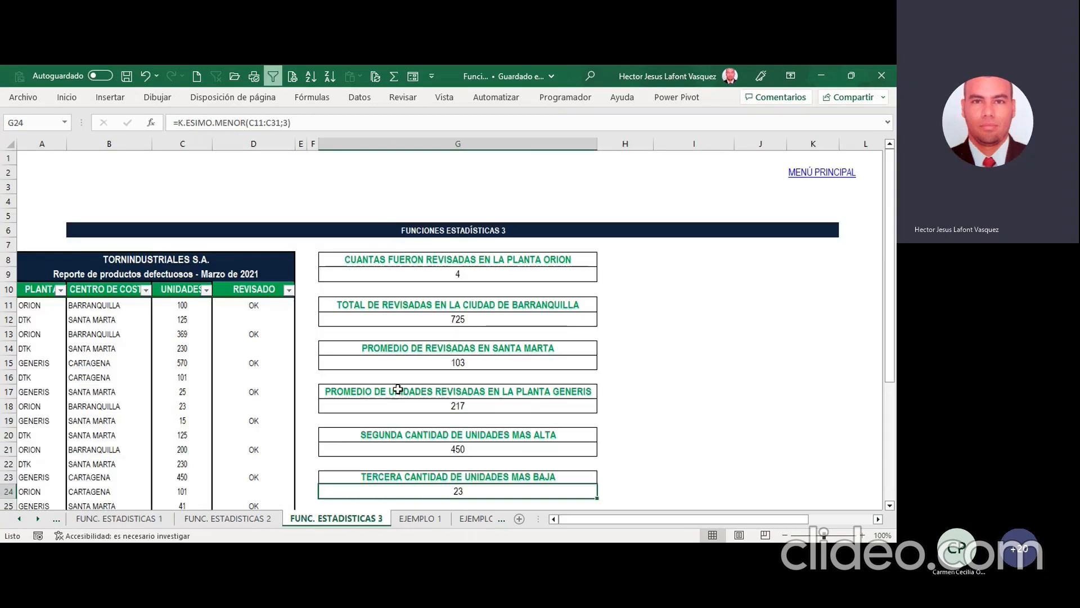
scroll(259, 381, "down", 2)
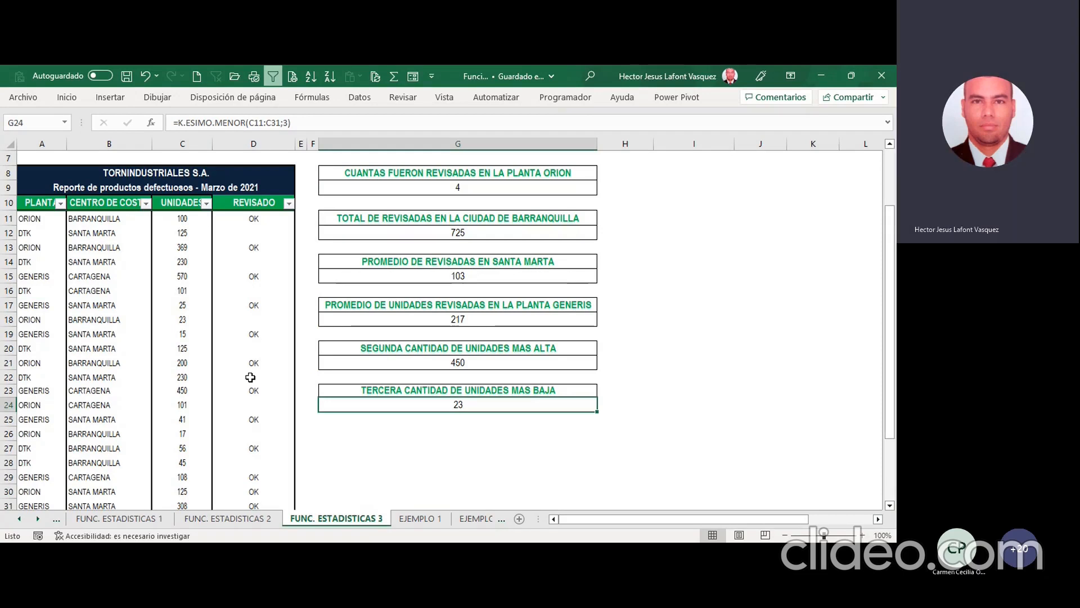
left_click(430, 187)
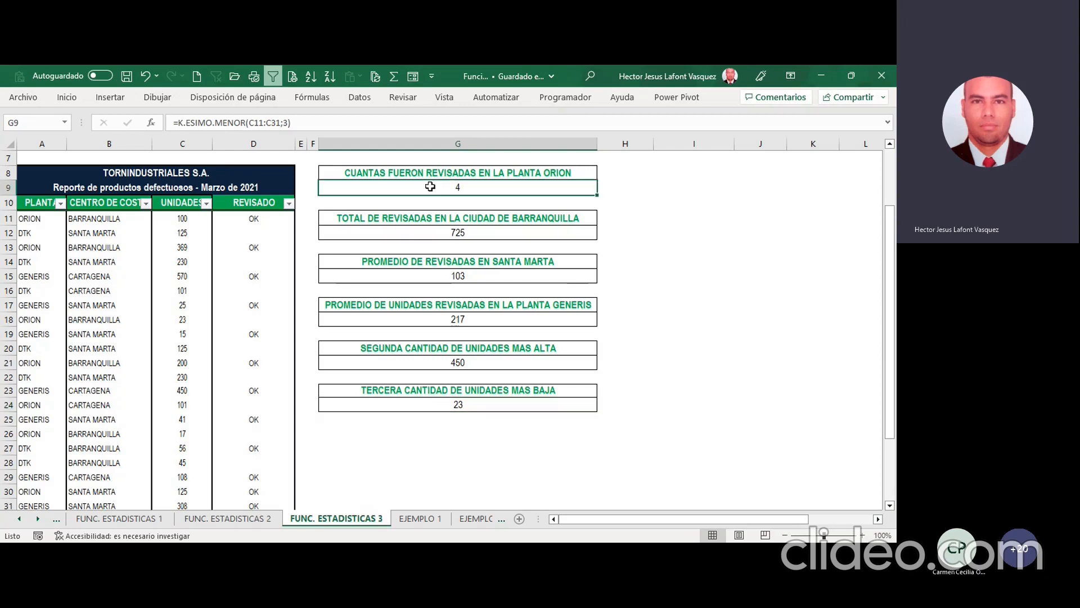
left_click(455, 236)
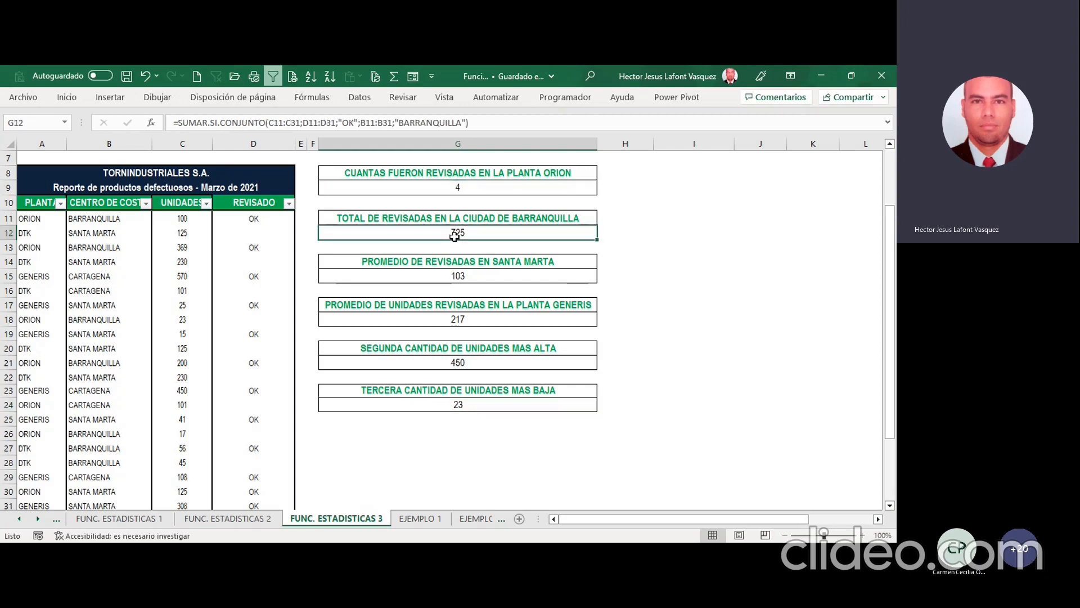
left_click(385, 277)
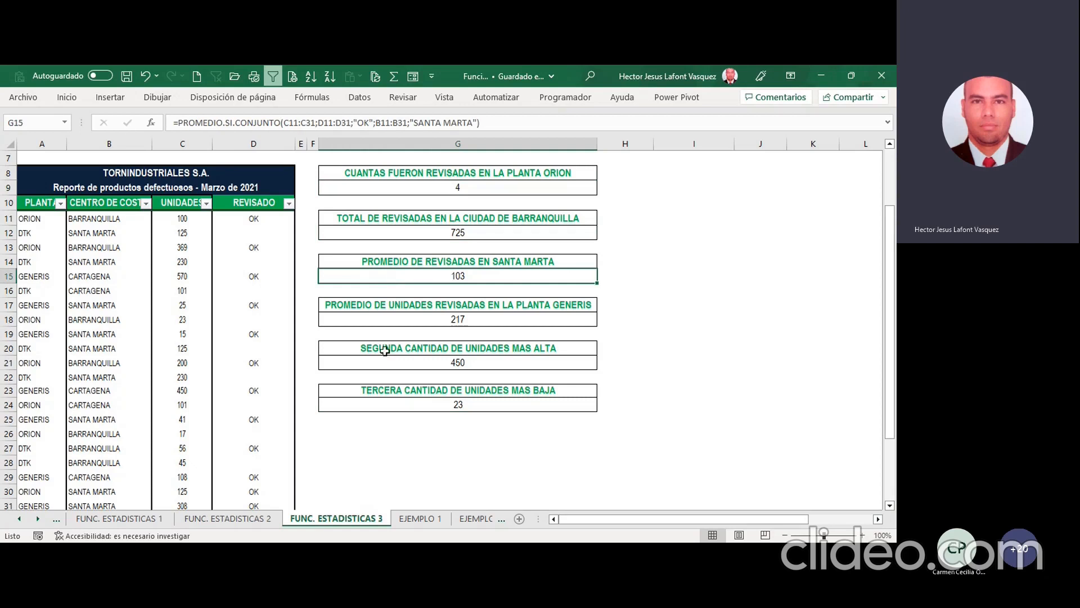
left_click(405, 325)
left_click(443, 367)
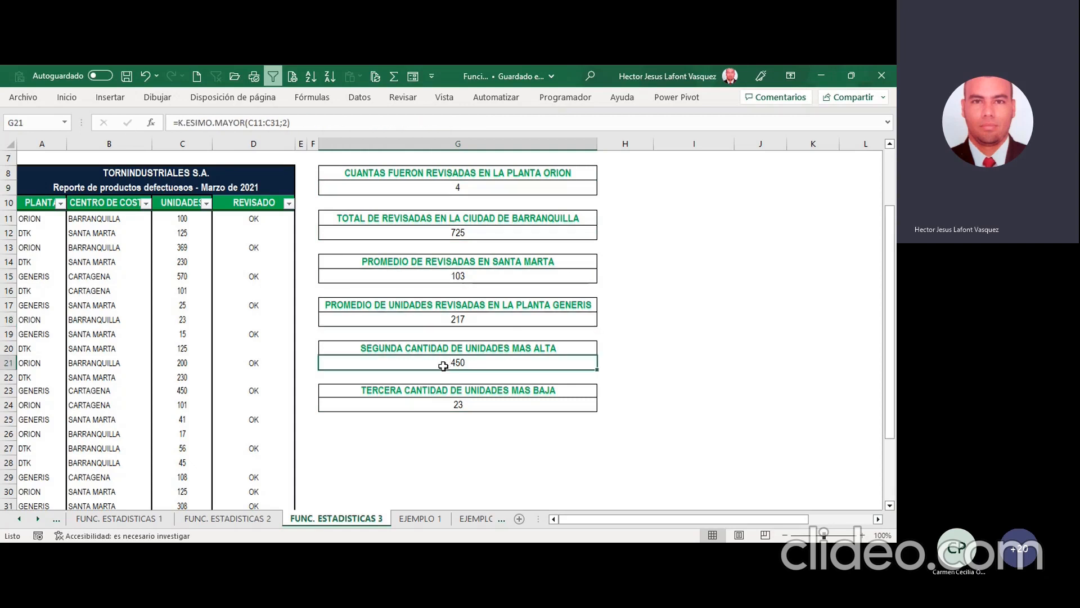
left_click(439, 404)
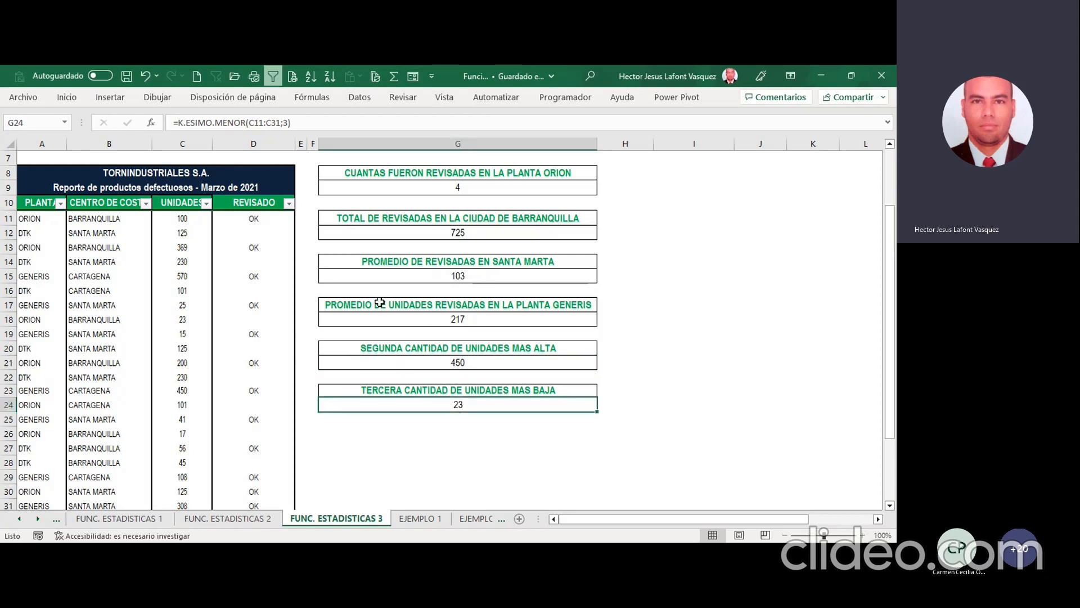
Step: Switch to the Balanza Abril report in Power BI and display it in full screen
key("alt+Tab")
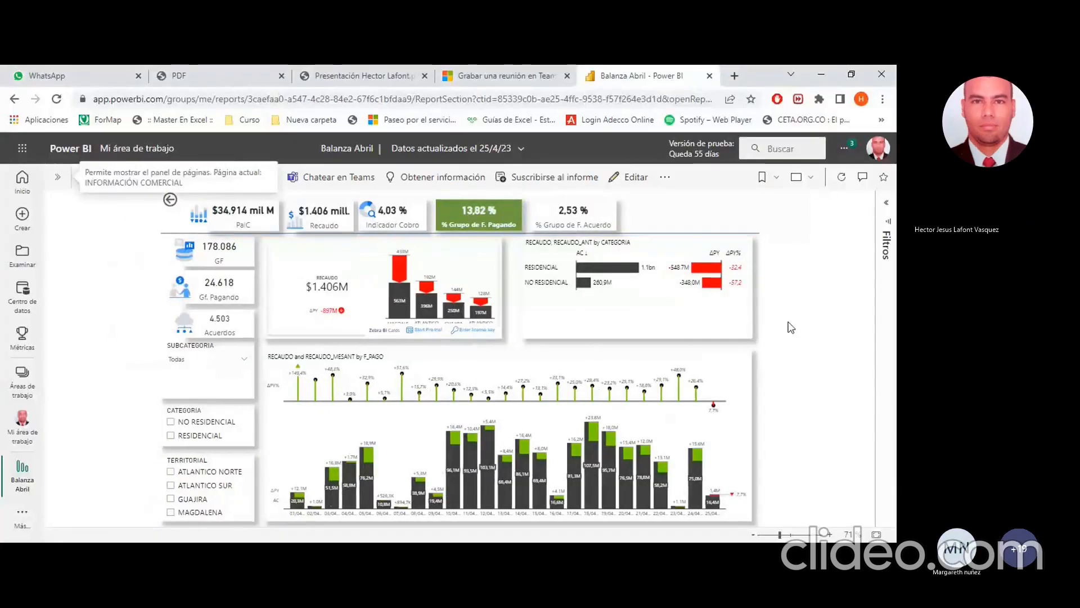
left_click(797, 177)
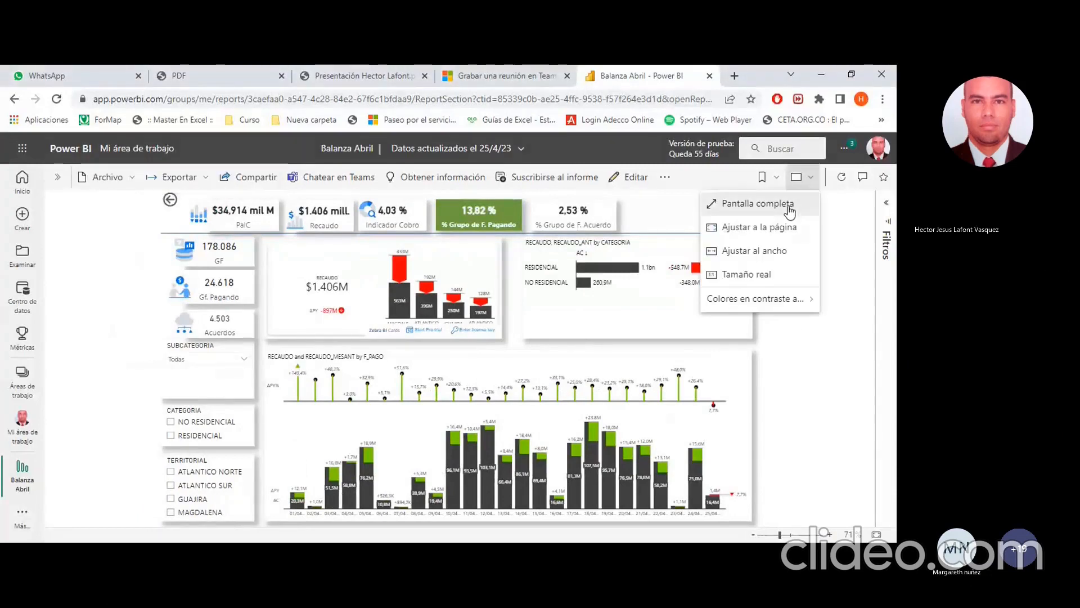
left_click(838, 203)
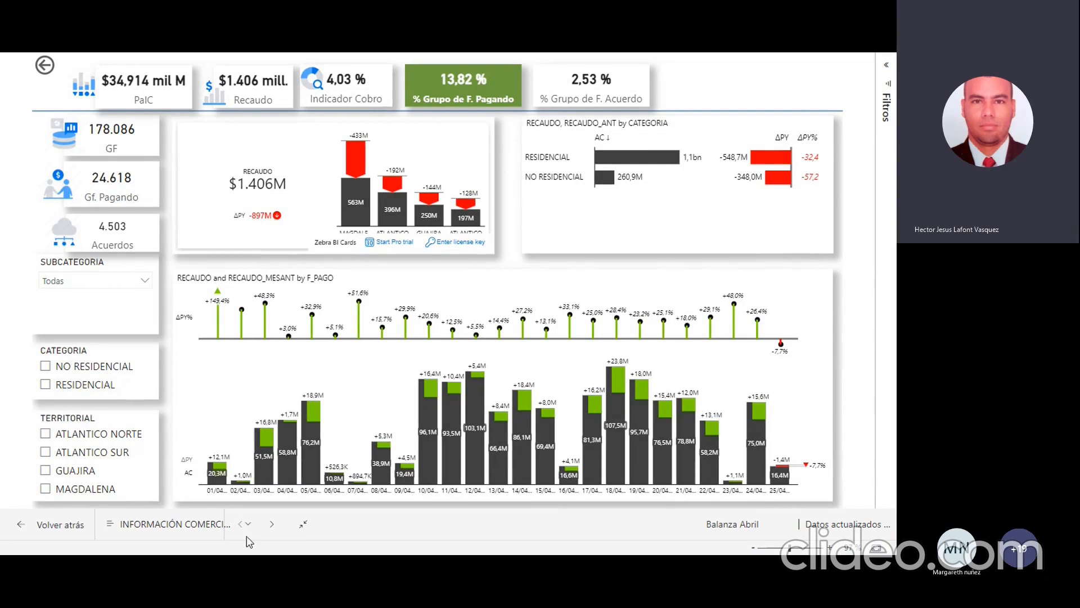
Step: Examine the report's indicator cards and the RECAUDO charts by category and payment date
left_click(641, 321)
left_click(684, 323)
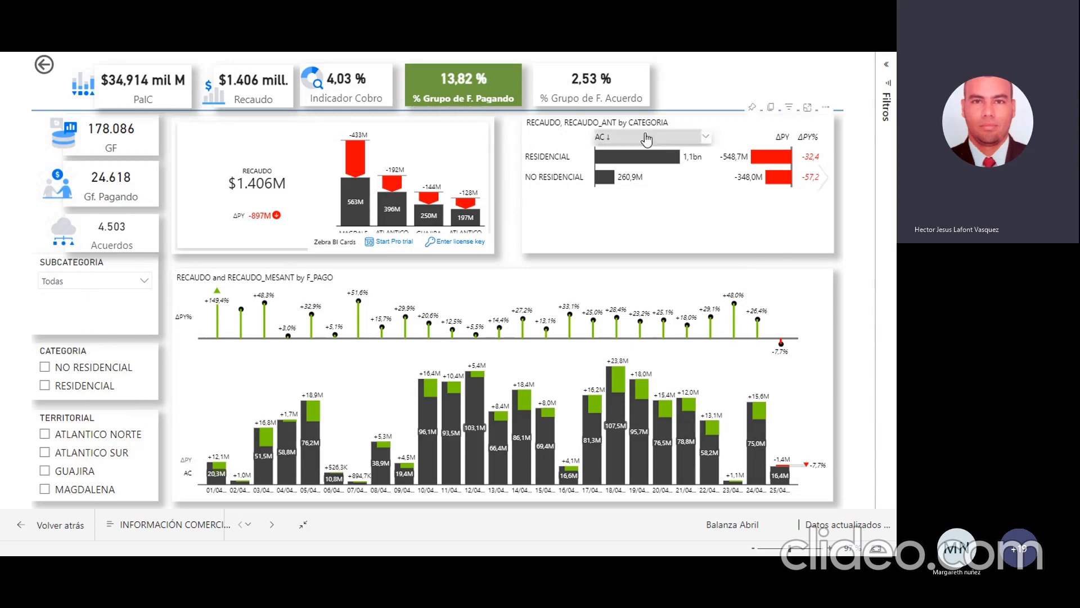
left_click(476, 376)
left_click(307, 343)
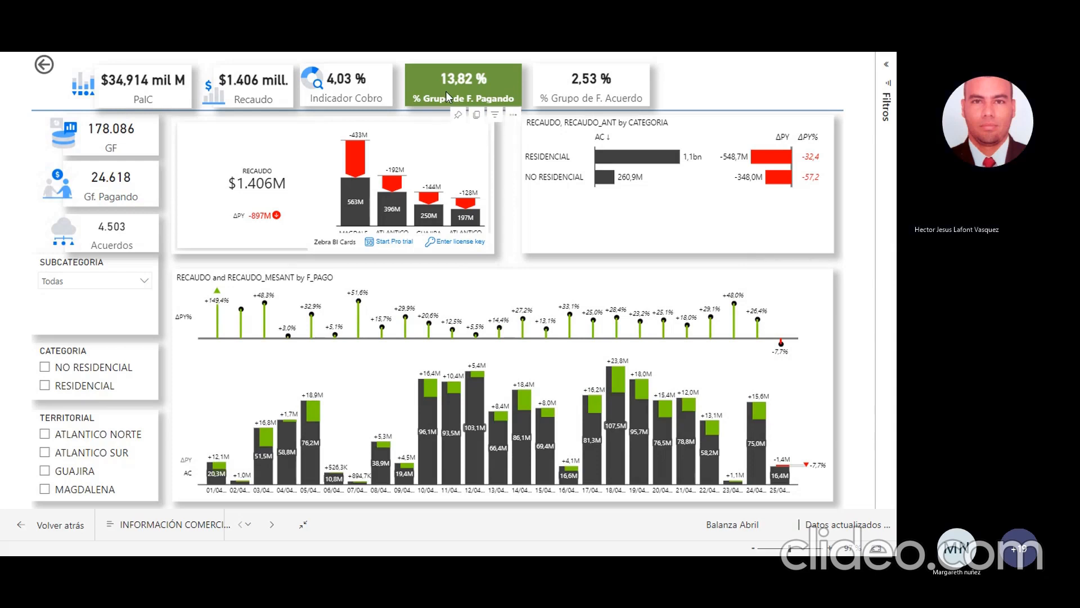
Step: Leave the full-screen report and return to the FUNC. ESTADISTICAS 3 sheet of the Funciones Estadisticas workbook in Excel
key("Escape")
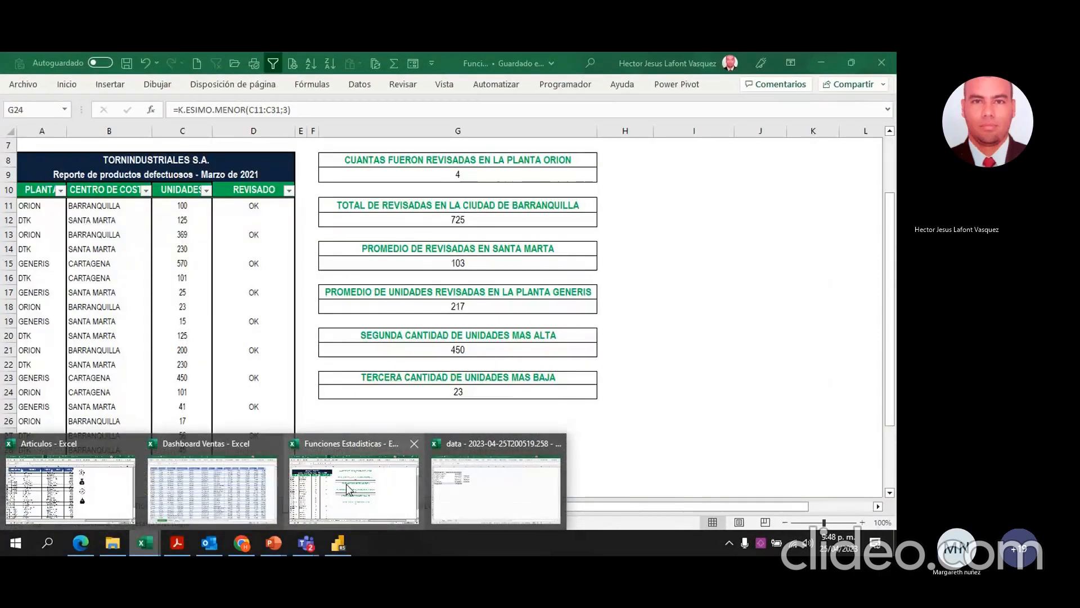
left_click(346, 490)
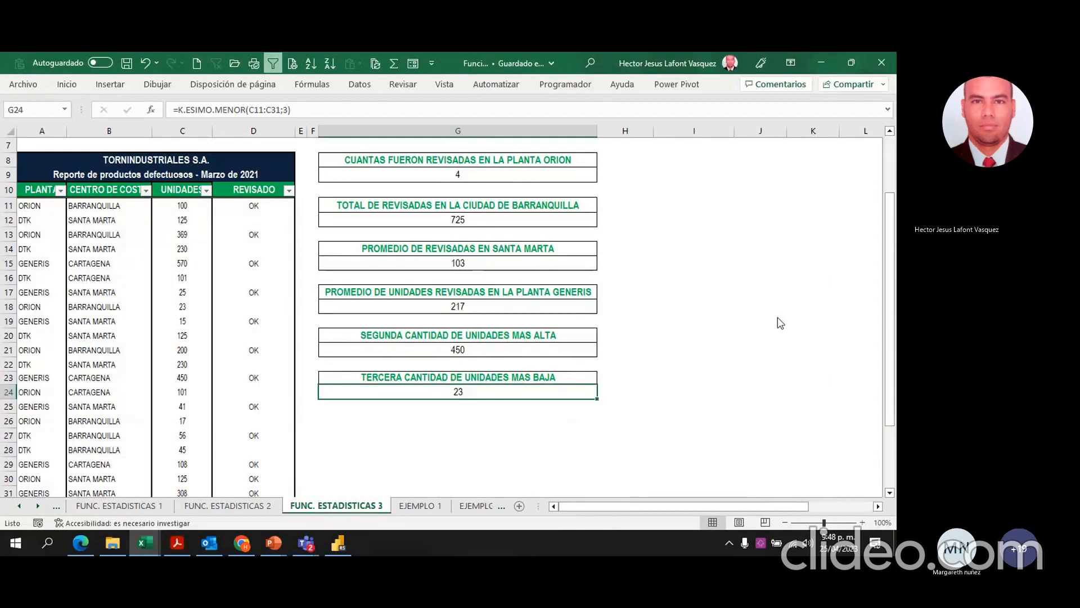
left_click(766, 341)
left_click(788, 315)
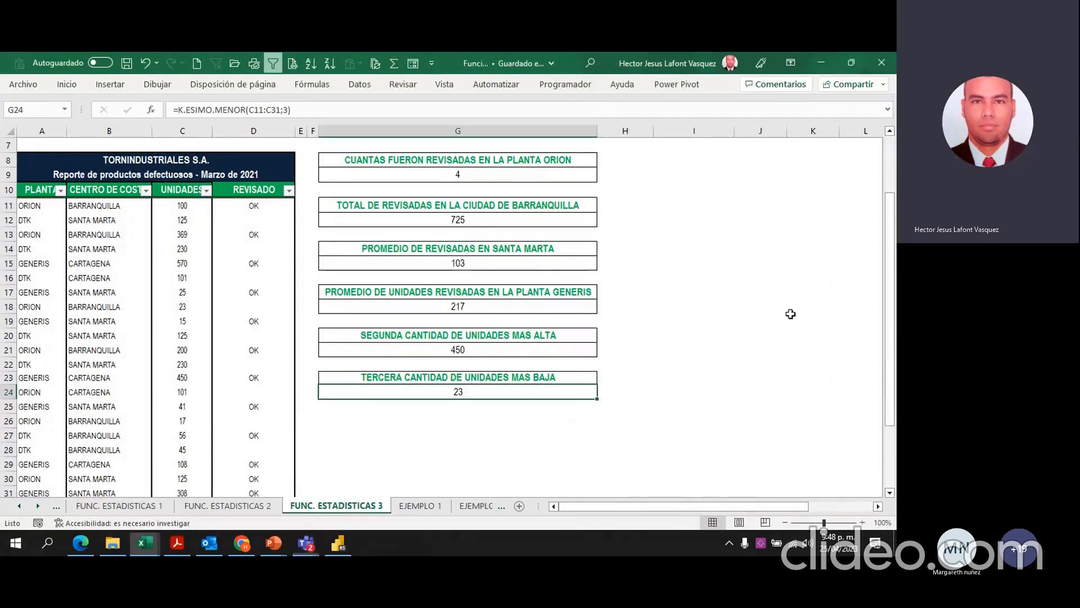
scroll(721, 293, "up", 2)
scroll(699, 307, "down", 1)
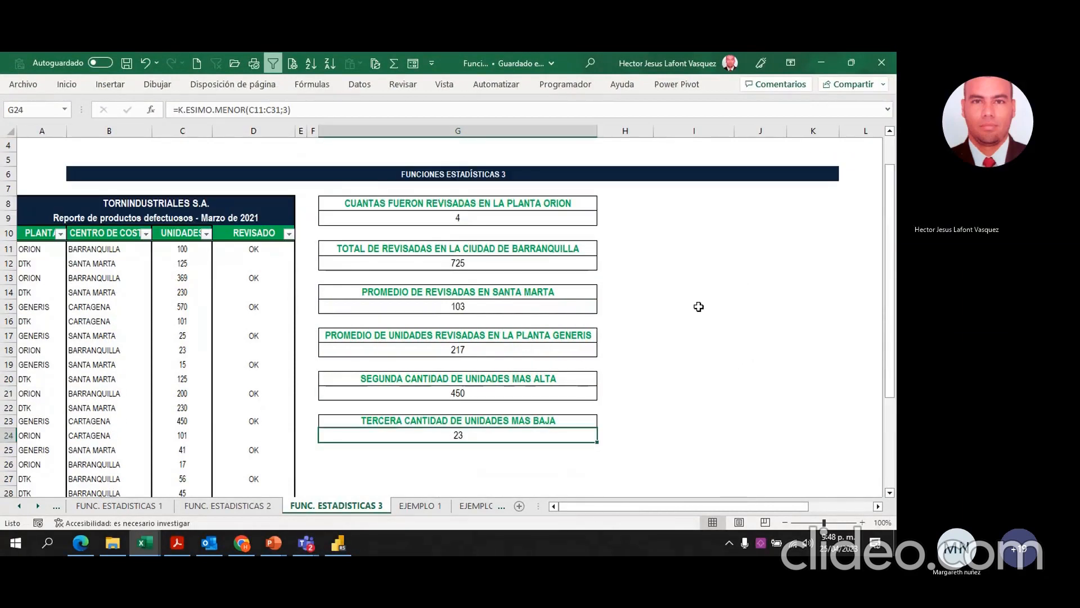
left_click(695, 307)
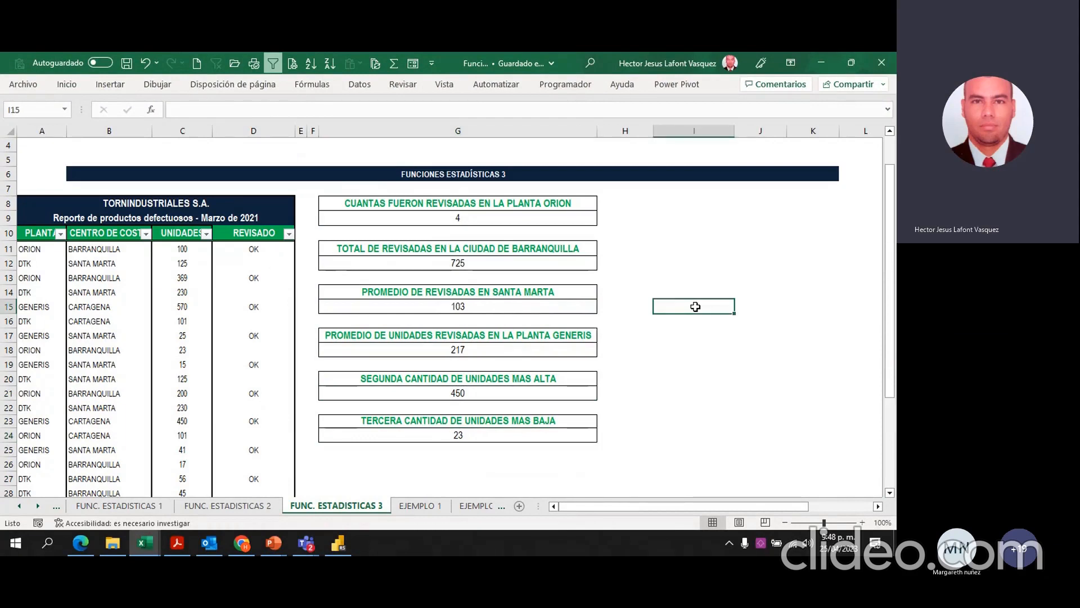
left_click(240, 547)
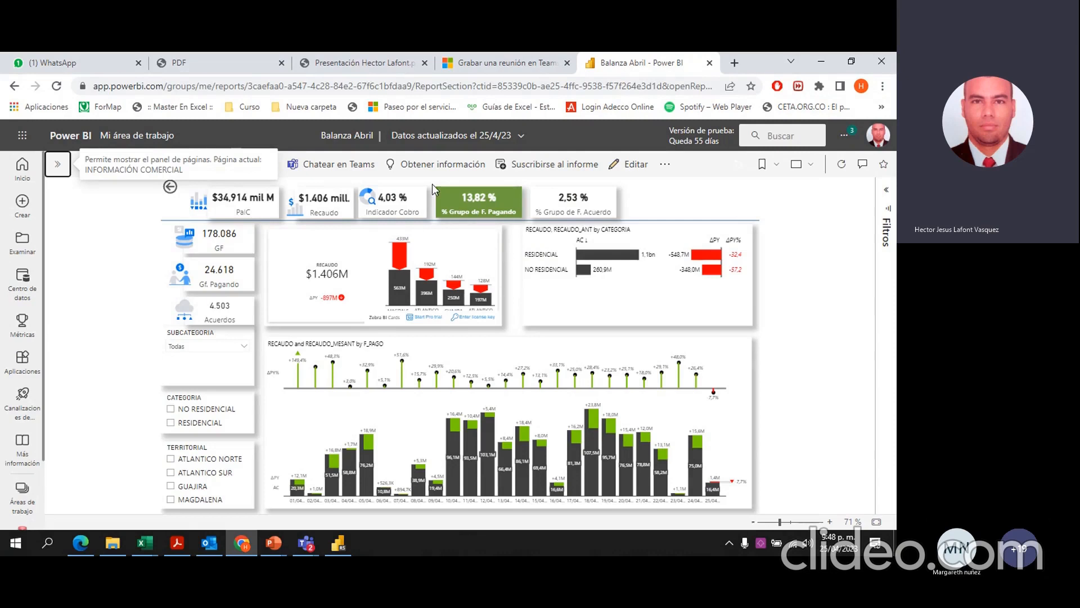
key("alt+Tab")
left_click(646, 279)
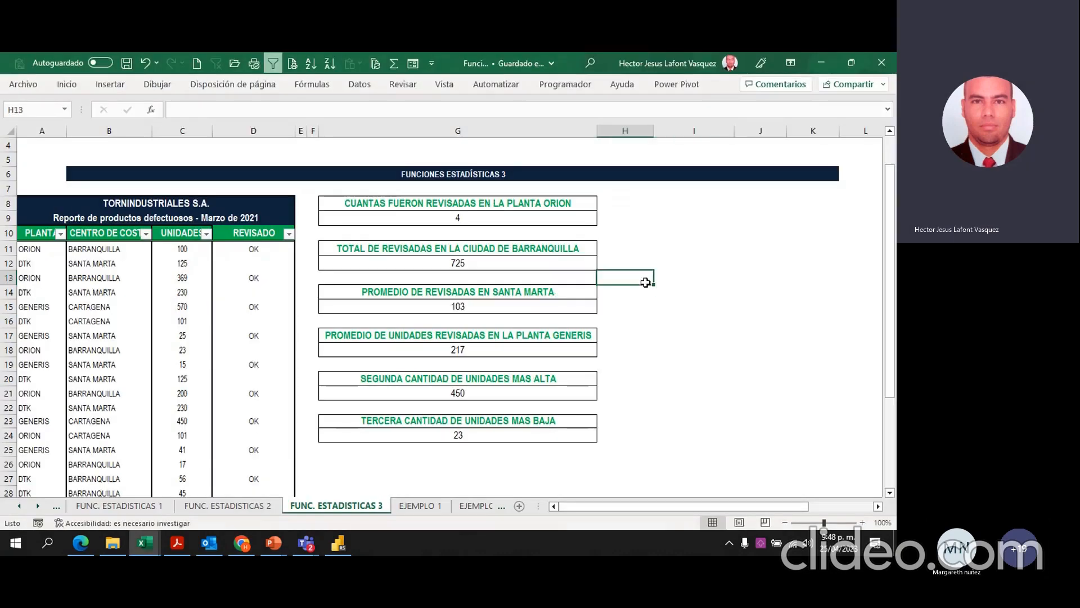
Step: Merge and center the empty cells I8:I9 beside the ORION count answer
left_click(697, 277)
left_click(656, 203)
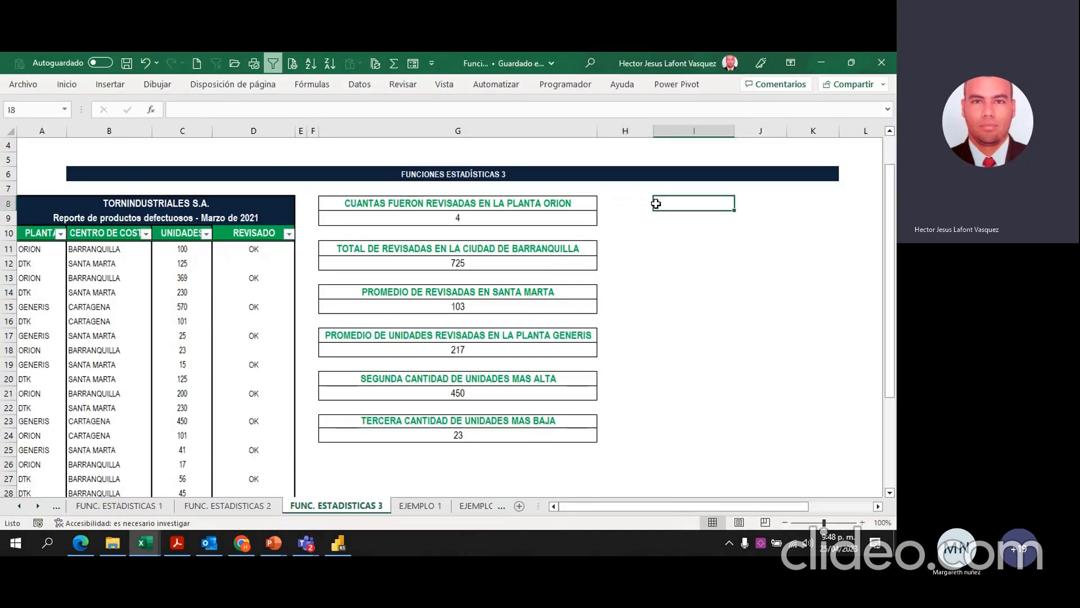
left_click_drag(657, 203, 658, 222)
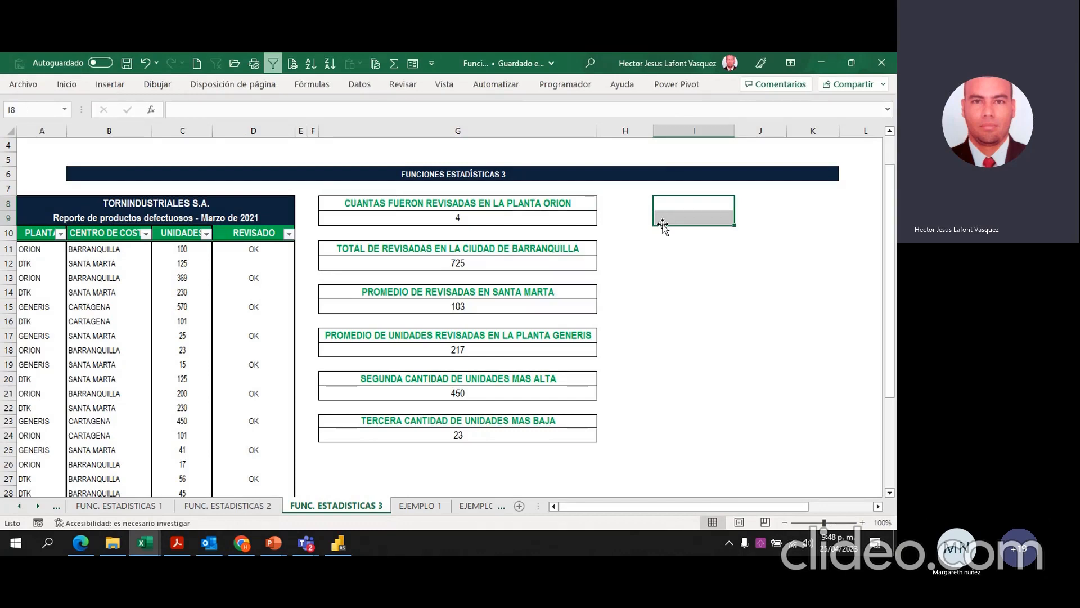
left_click(78, 89)
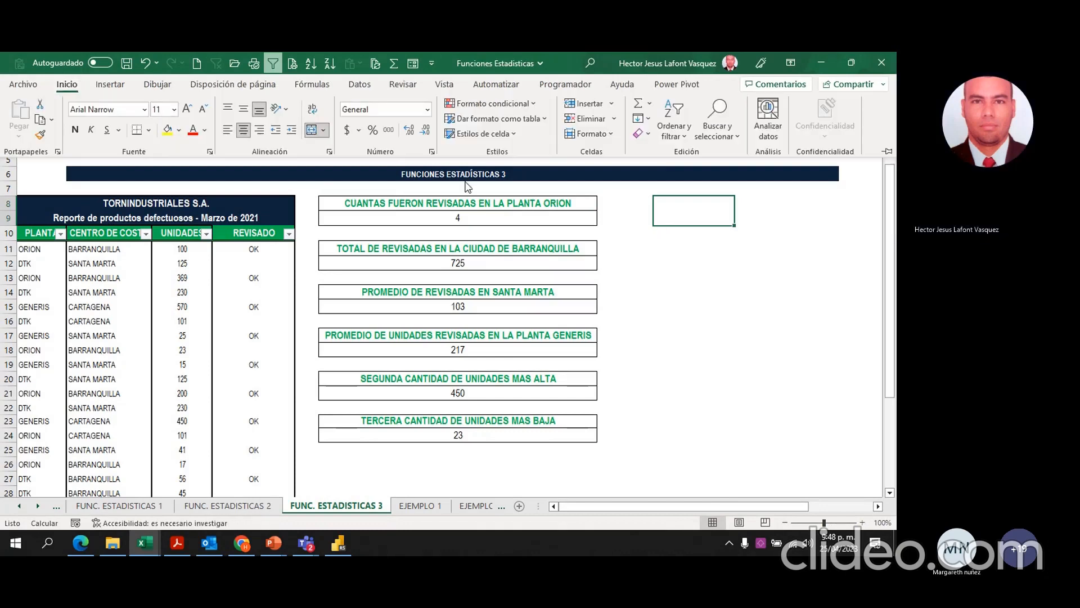
left_click(706, 262)
left_click(699, 252)
left_click(697, 215)
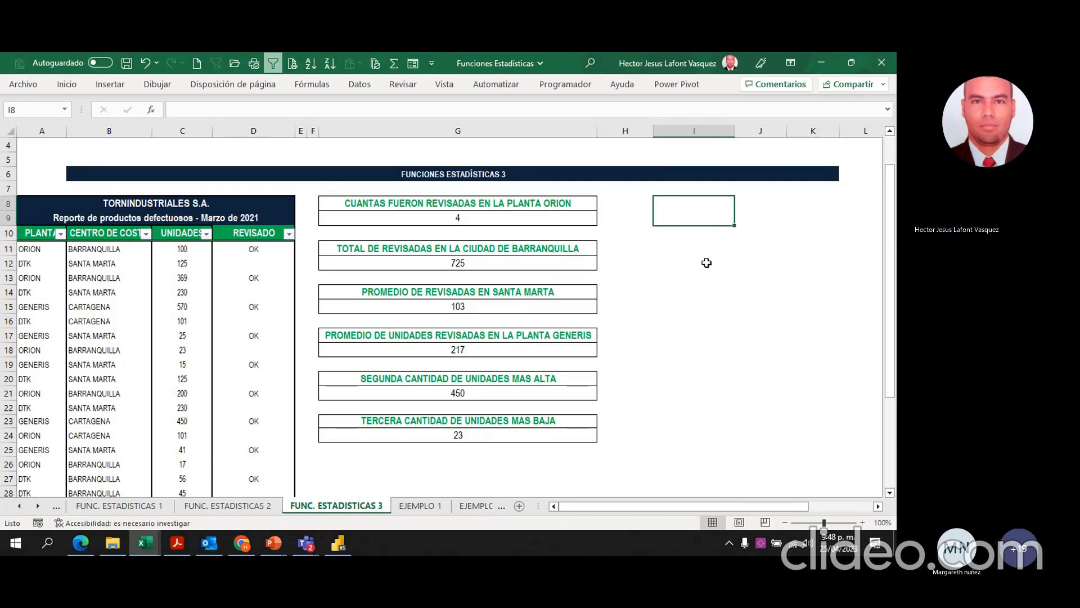
type("=")
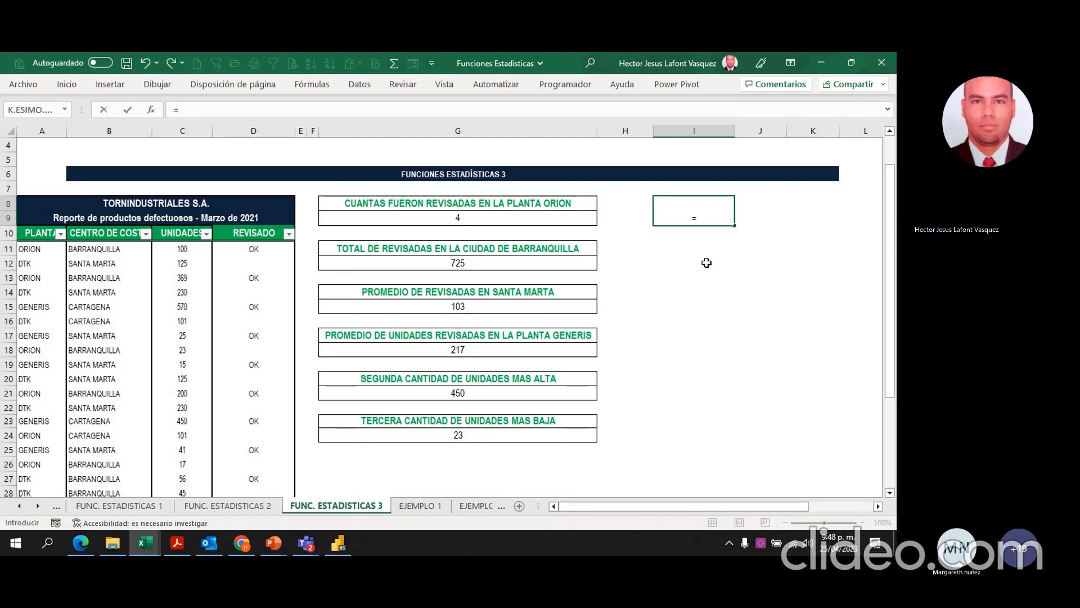
key("Escape")
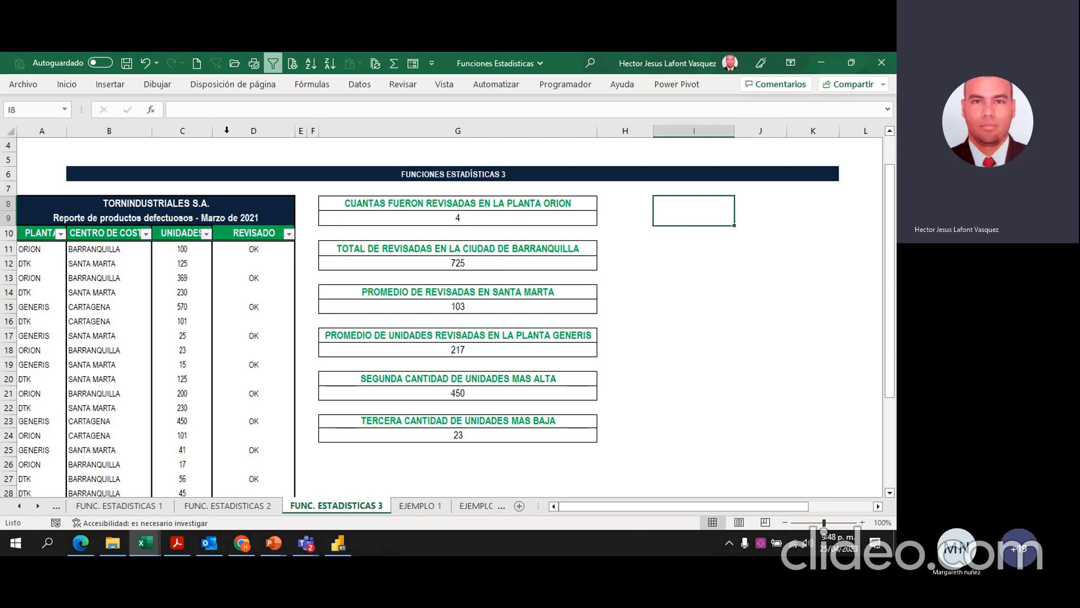
Step: Create a conditional formatting rule for the merged cell I8 that applies to cells whose specific text contains SI
left_click(66, 84)
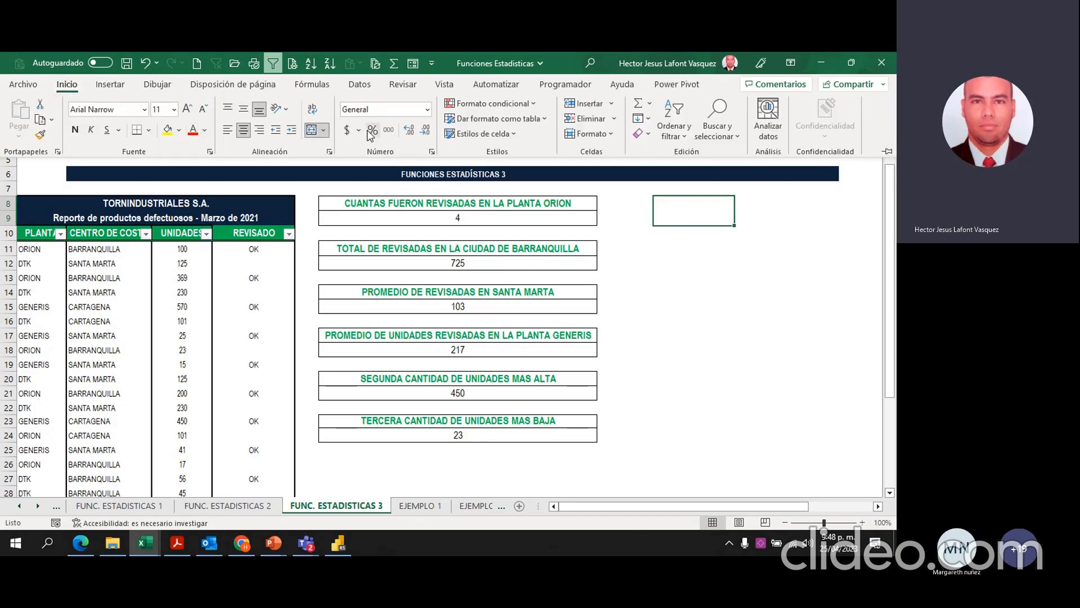
left_click(483, 105)
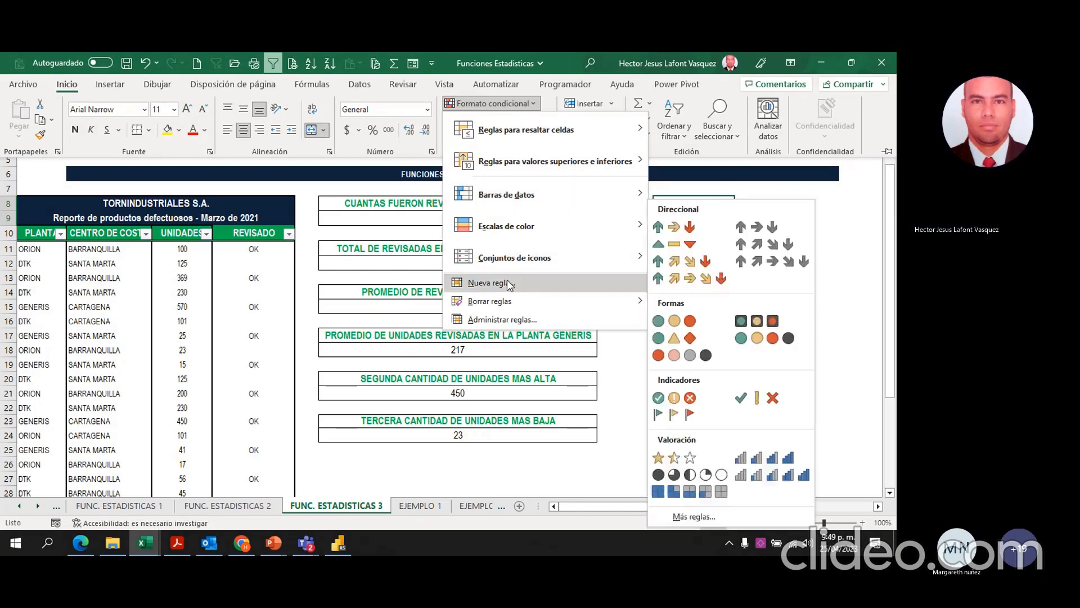
left_click(507, 281)
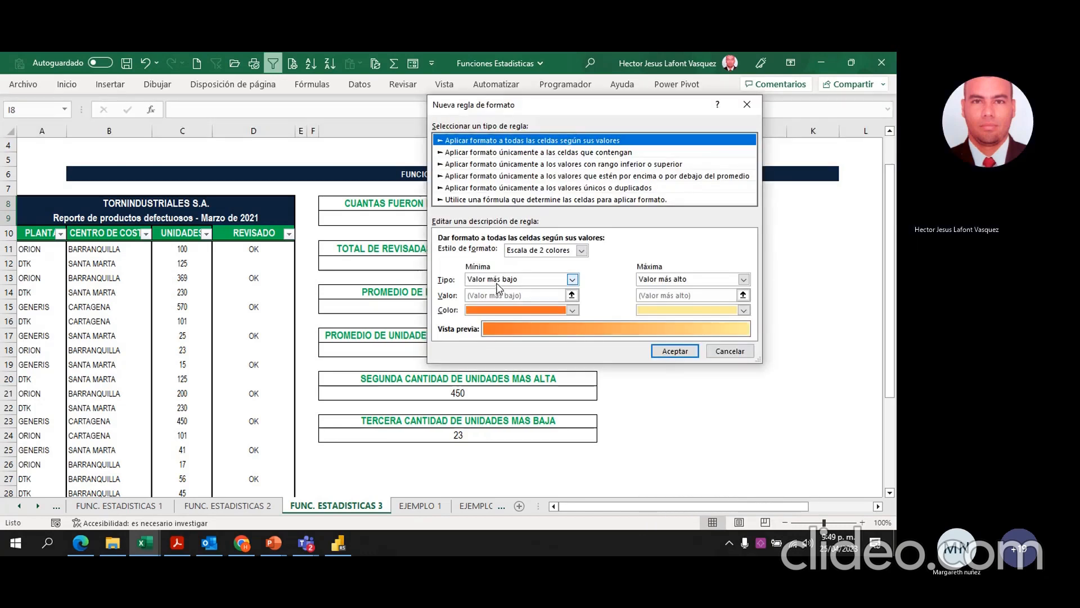
left_click_drag(527, 113, 221, 112)
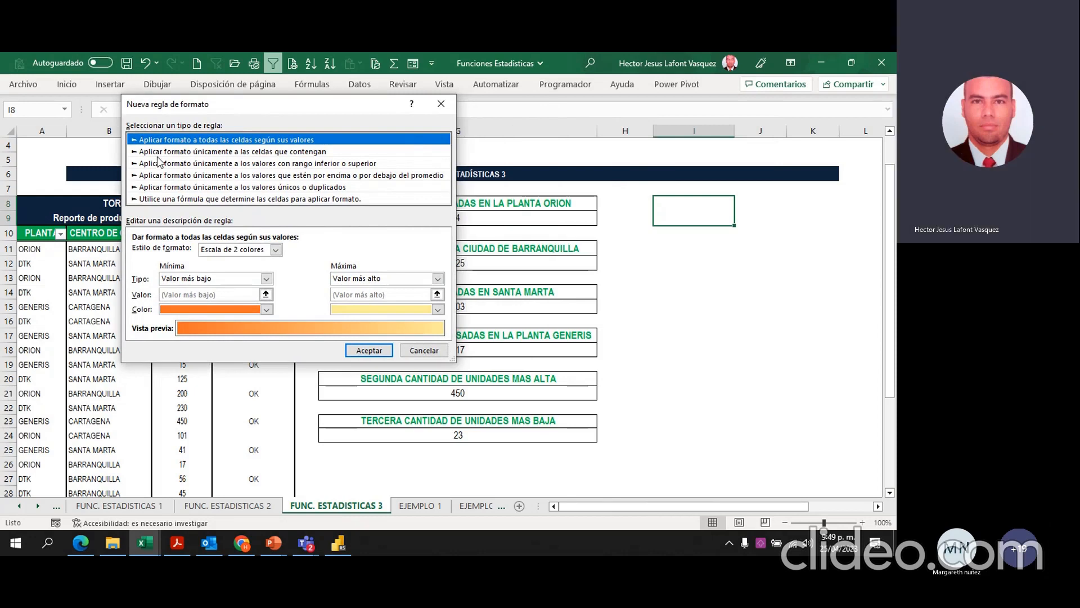
left_click(241, 153)
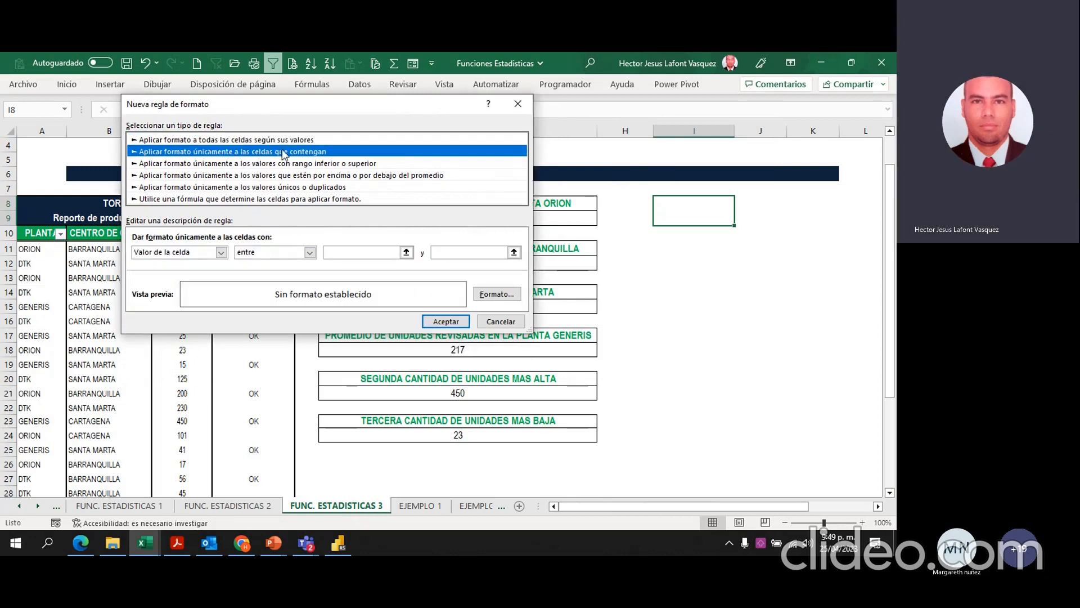
left_click(222, 253)
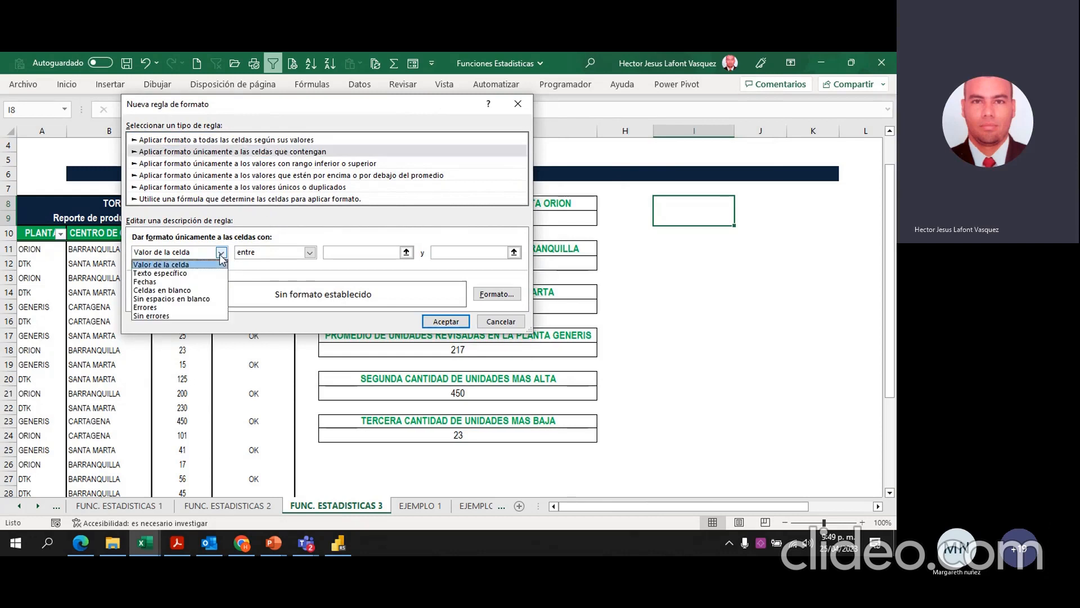
left_click(223, 261)
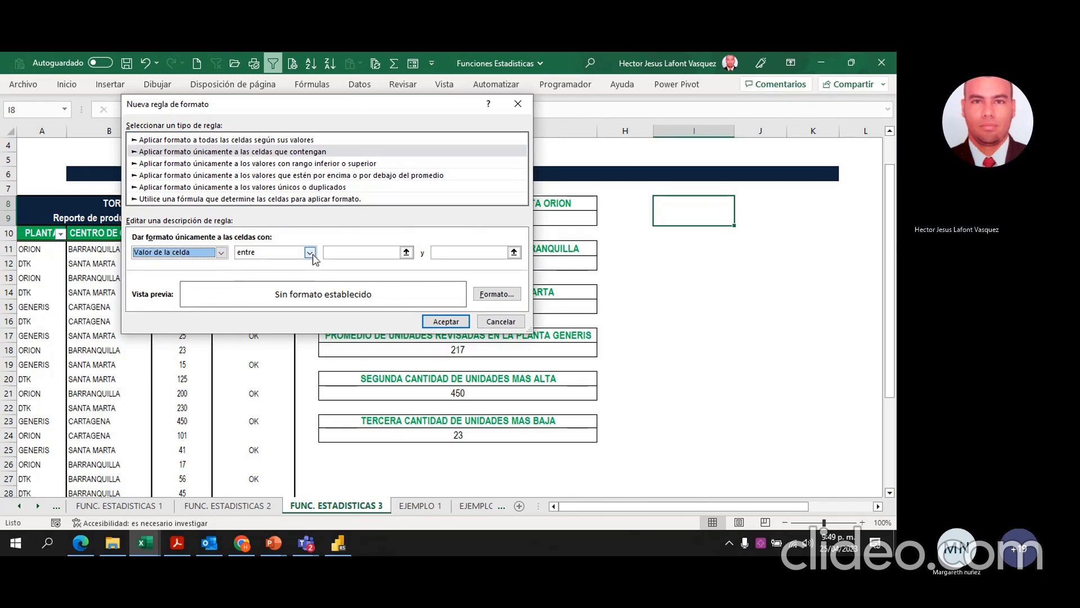
left_click(222, 253)
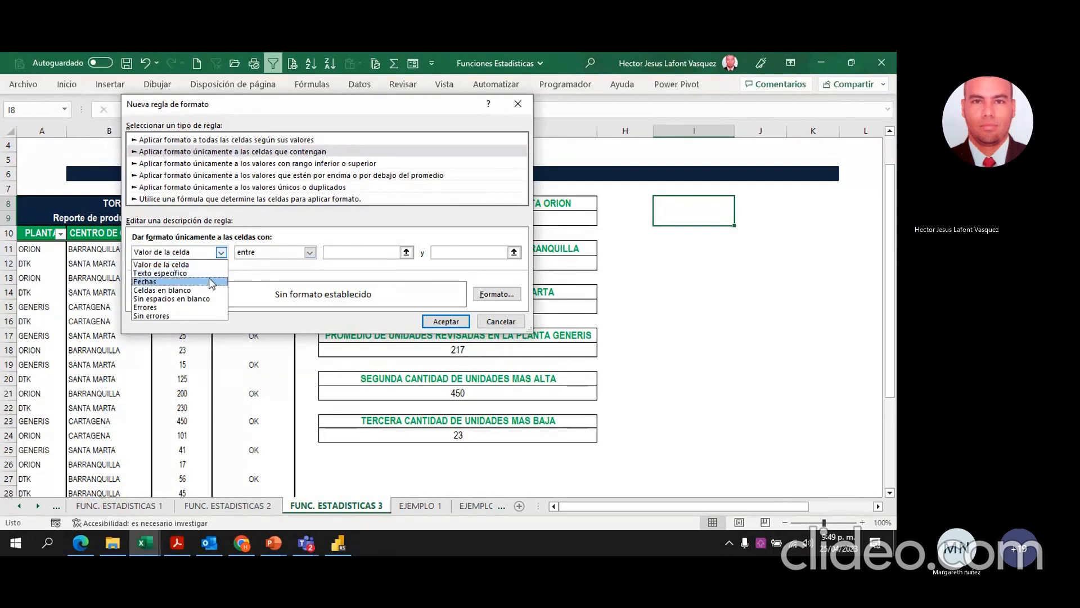
left_click(186, 272)
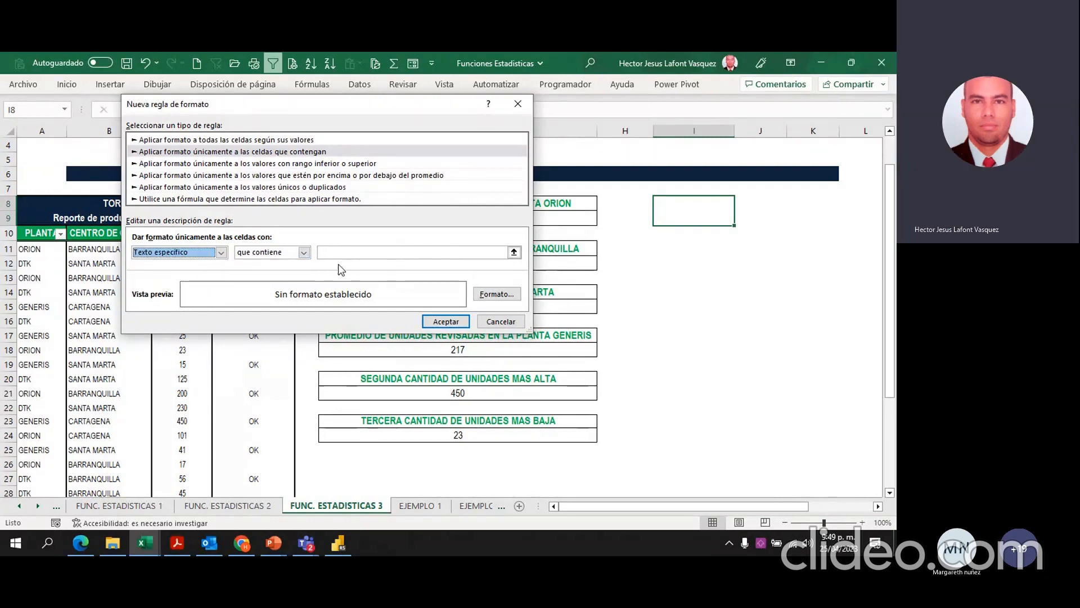
left_click(349, 254)
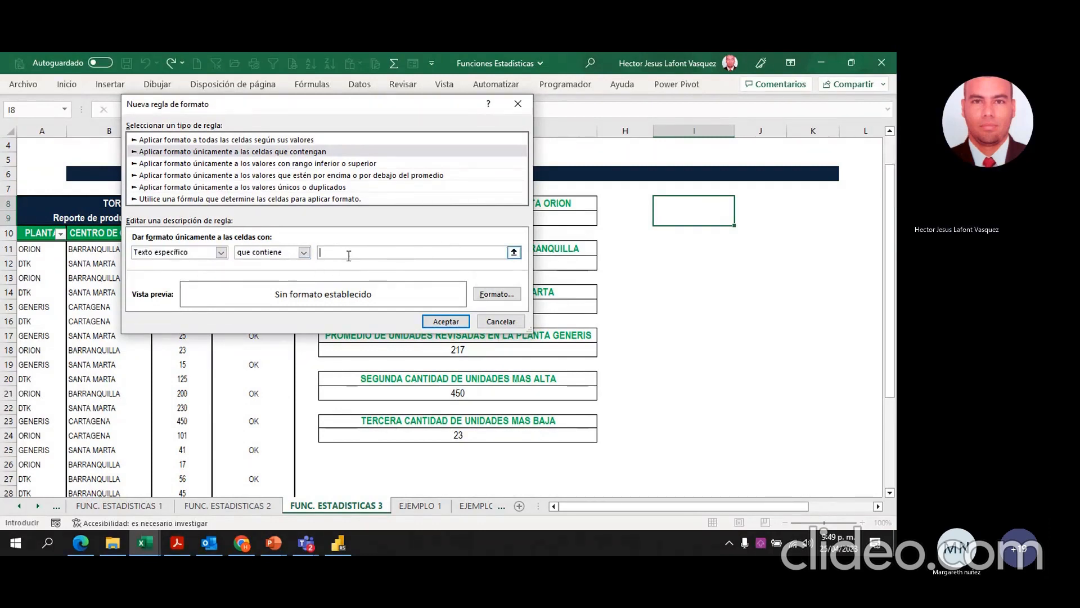
type("SI")
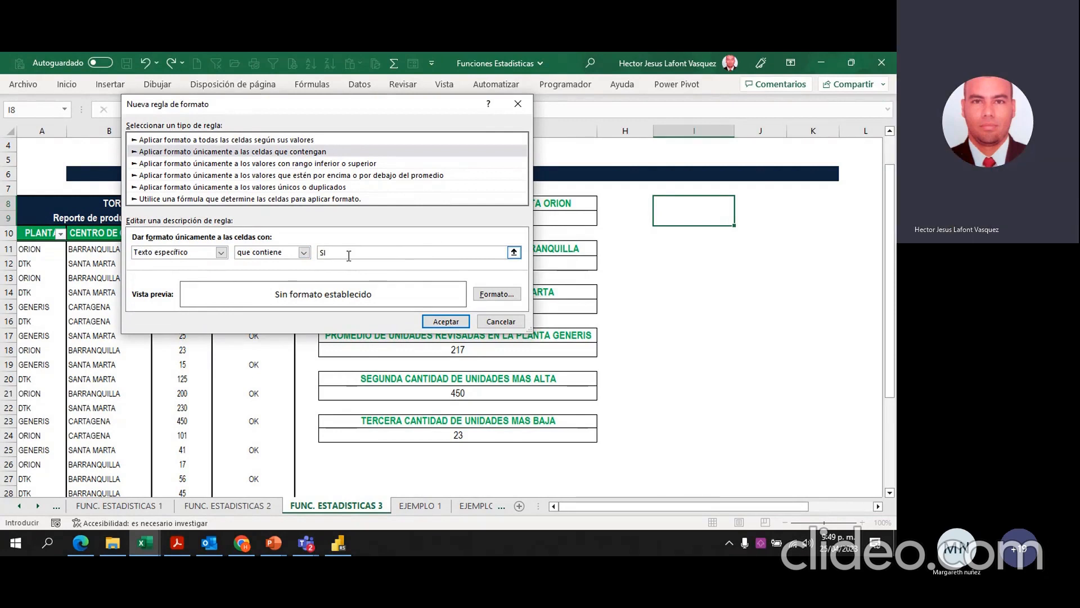
Step: Give the SI rule a green background fill and apply the rule to the merged cell
left_click(496, 293)
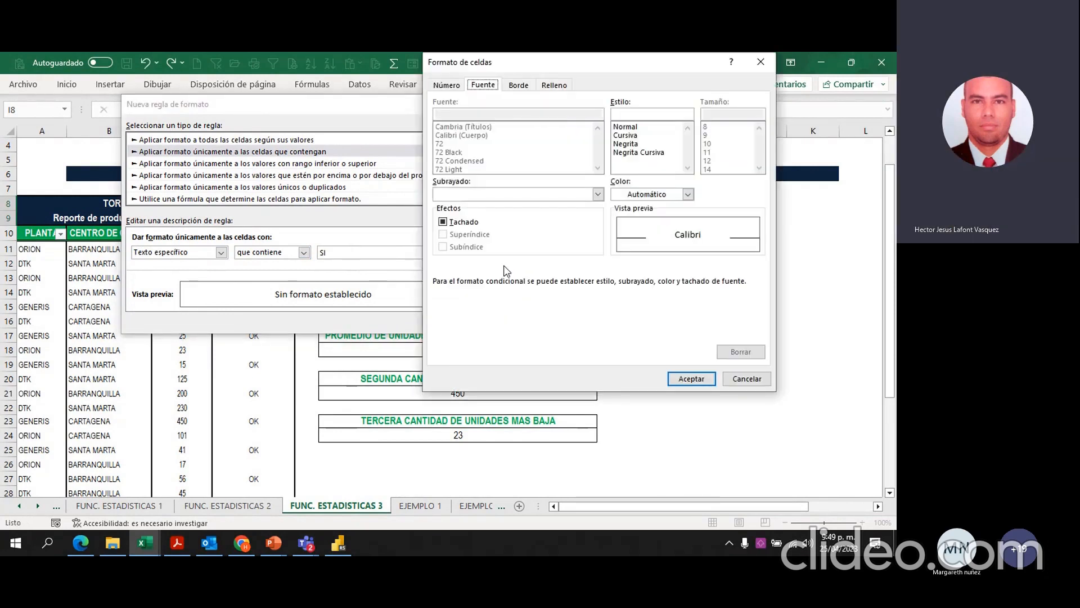
left_click(545, 86)
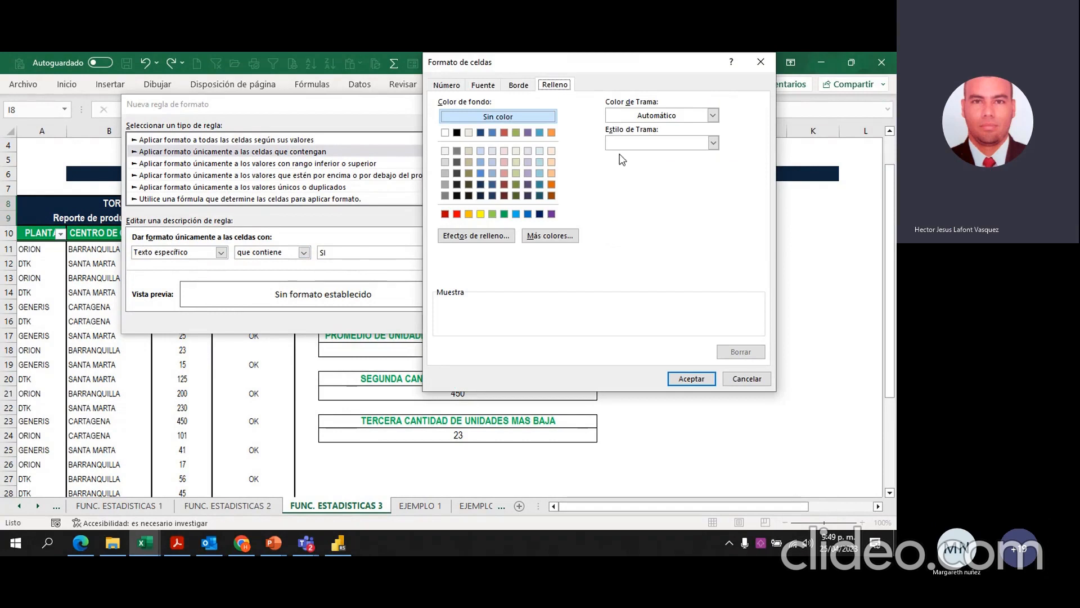
left_click(504, 215)
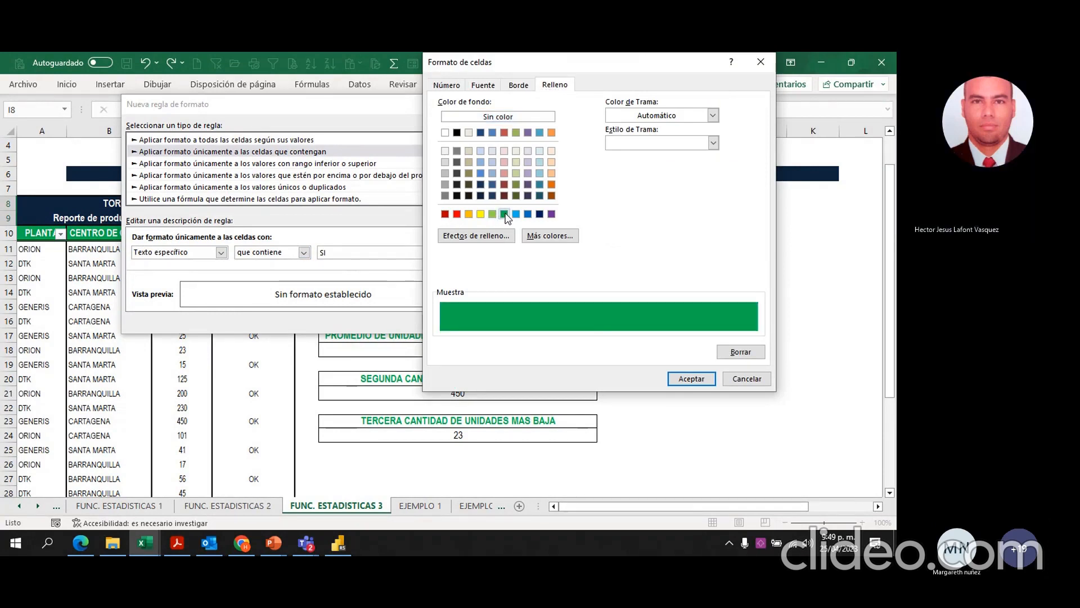
left_click(682, 379)
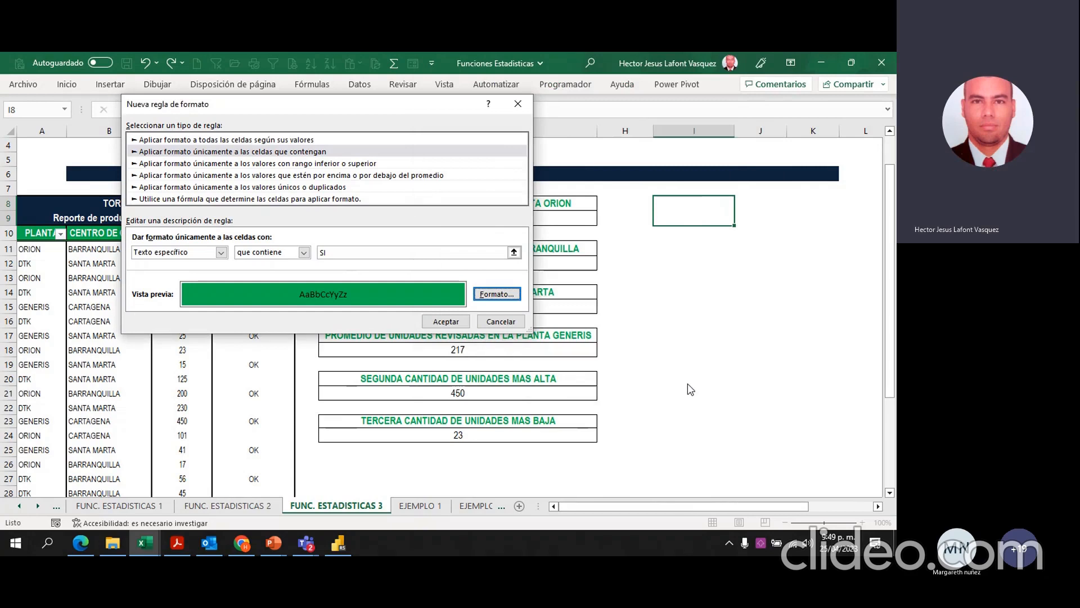
left_click(455, 325)
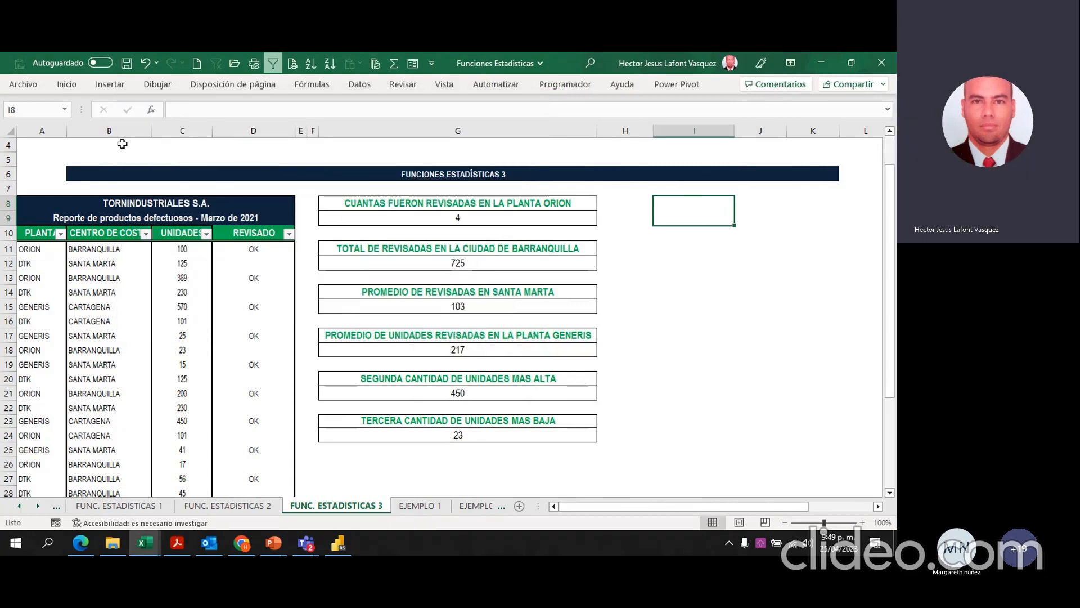
Step: Add a second conditional formatting rule to the merged cell for specific text containing NO
left_click(66, 84)
left_click(490, 103)
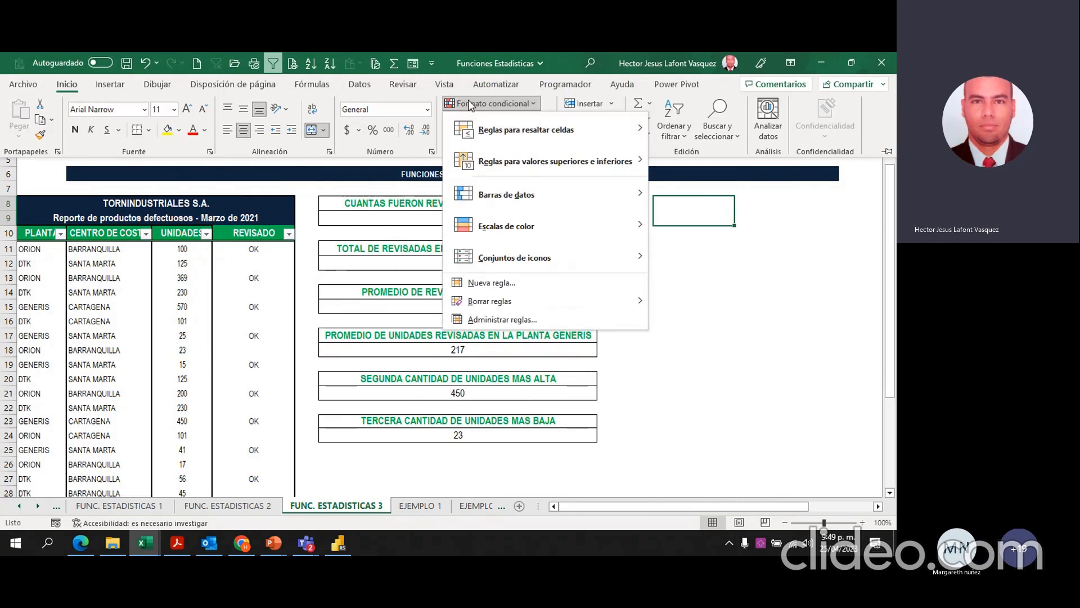
left_click(519, 283)
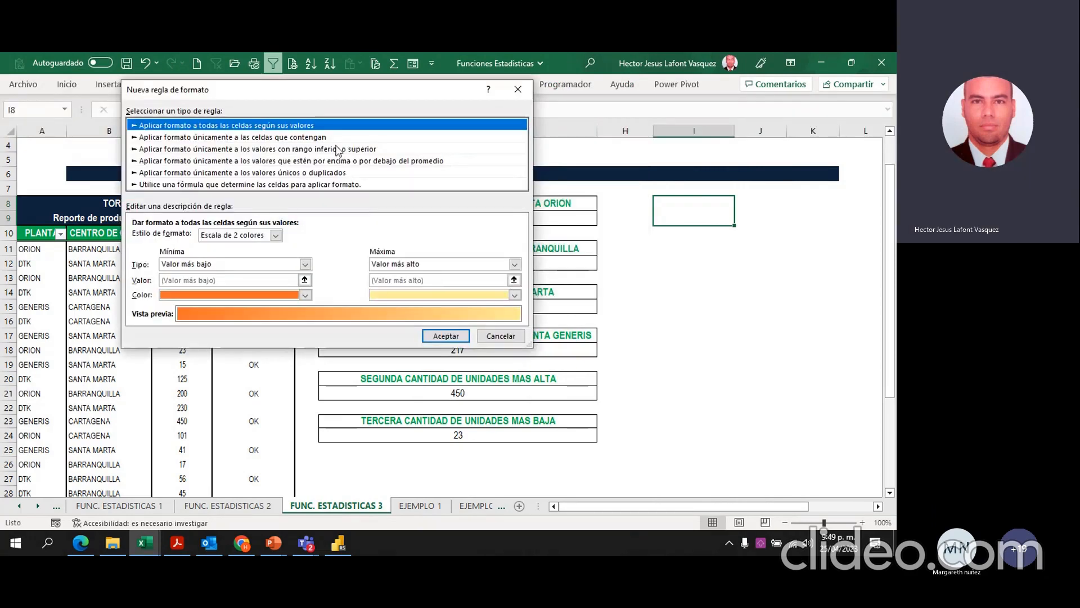
left_click(308, 139)
left_click(220, 237)
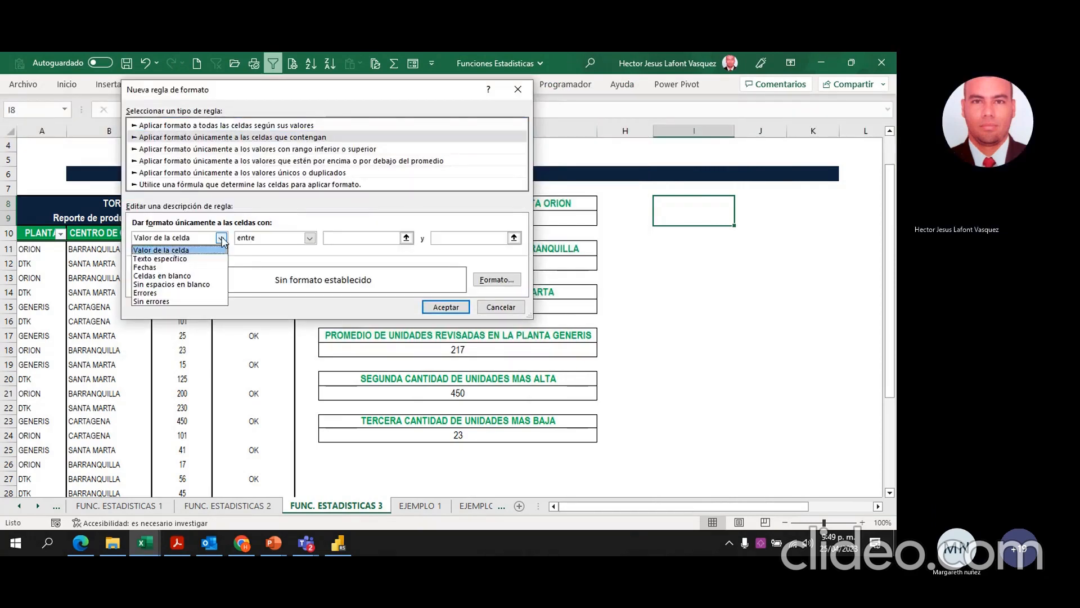
left_click(184, 259)
left_click(331, 239)
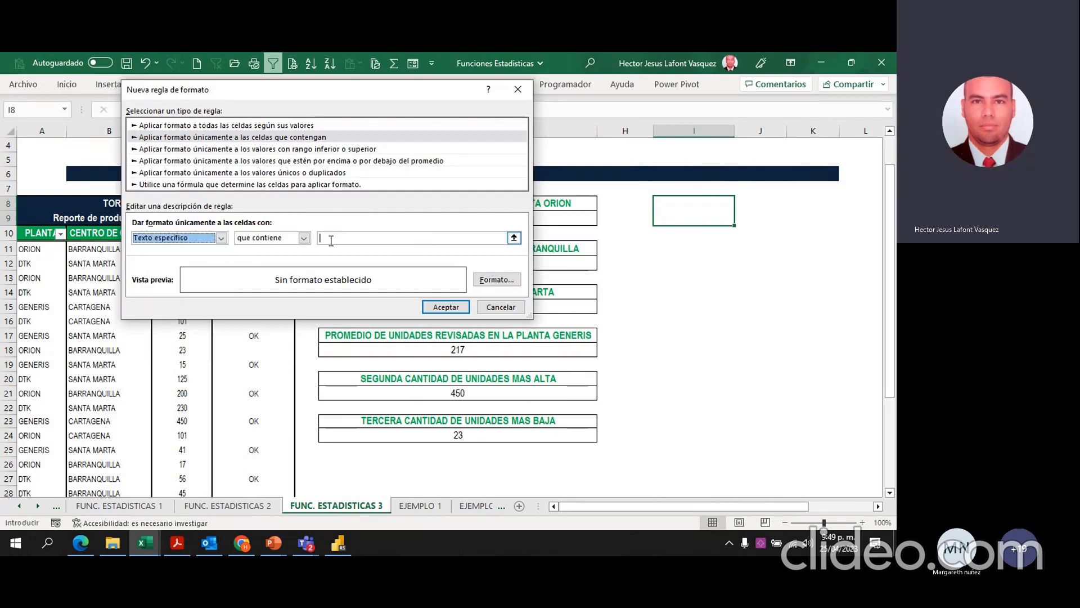
type("NO")
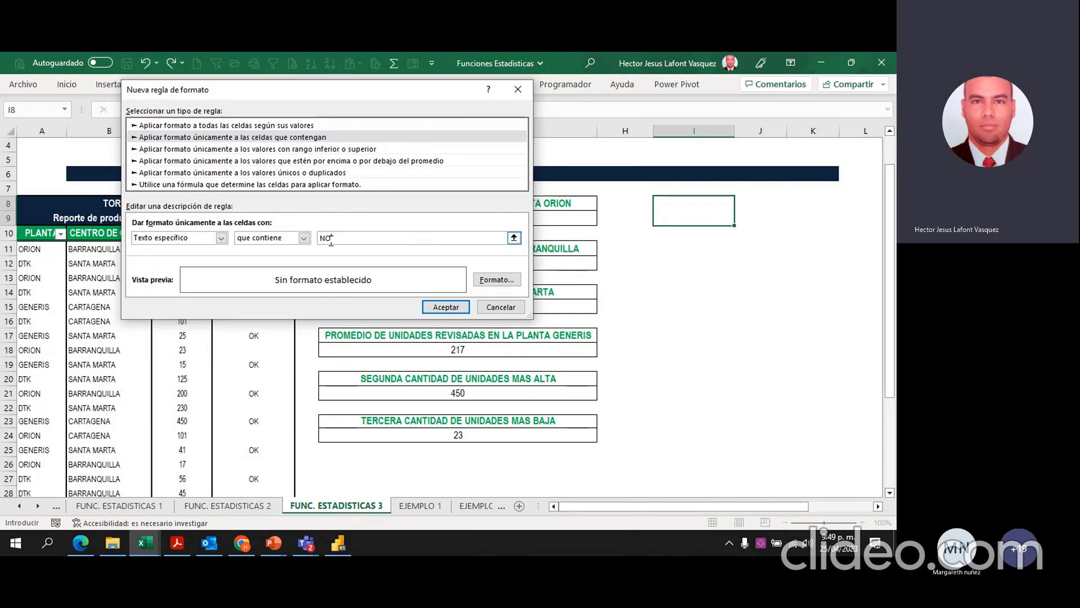
Step: Give the NO rule a red background fill and apply it to the merged cell
left_click(495, 280)
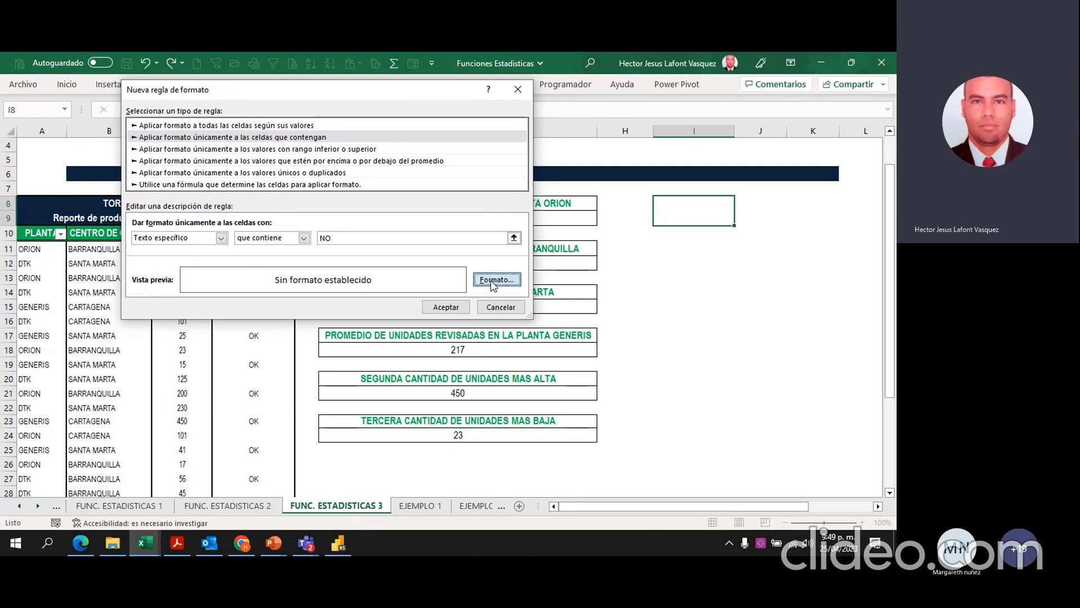
left_click(189, 214)
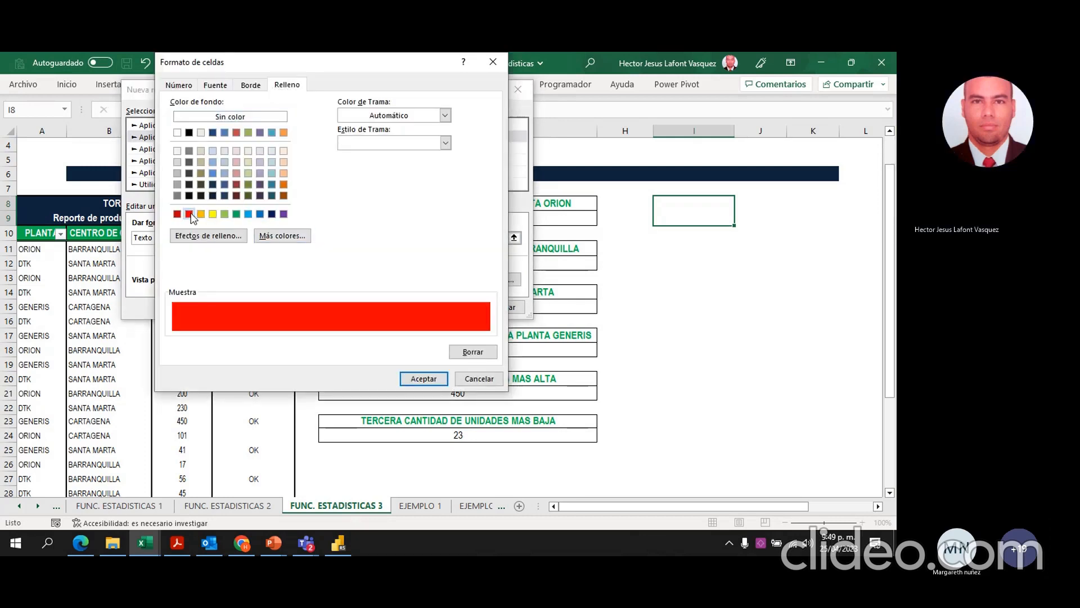
left_click(424, 378)
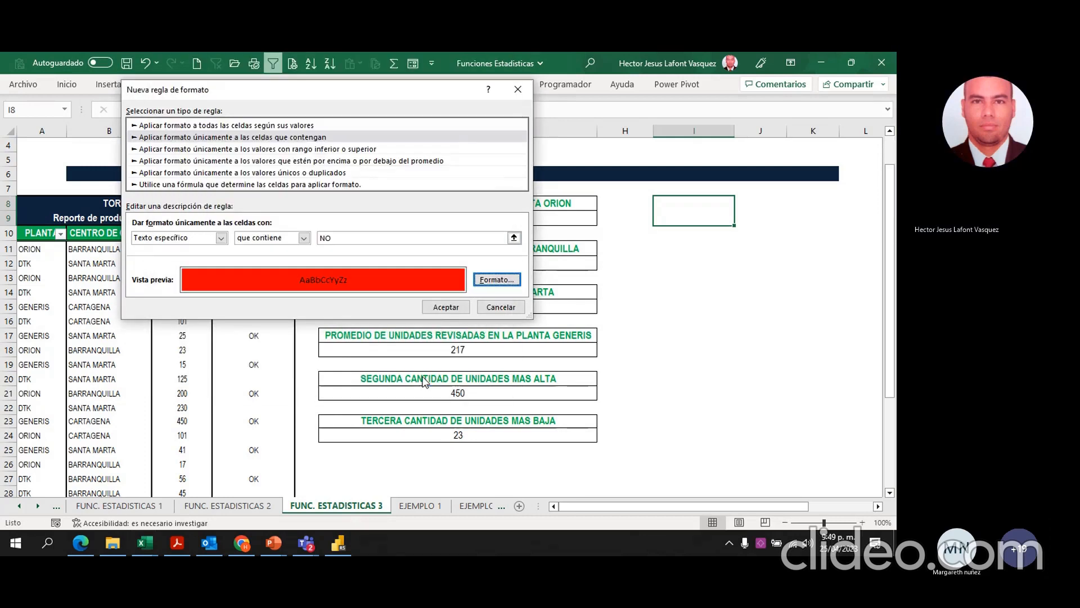
left_click(446, 307)
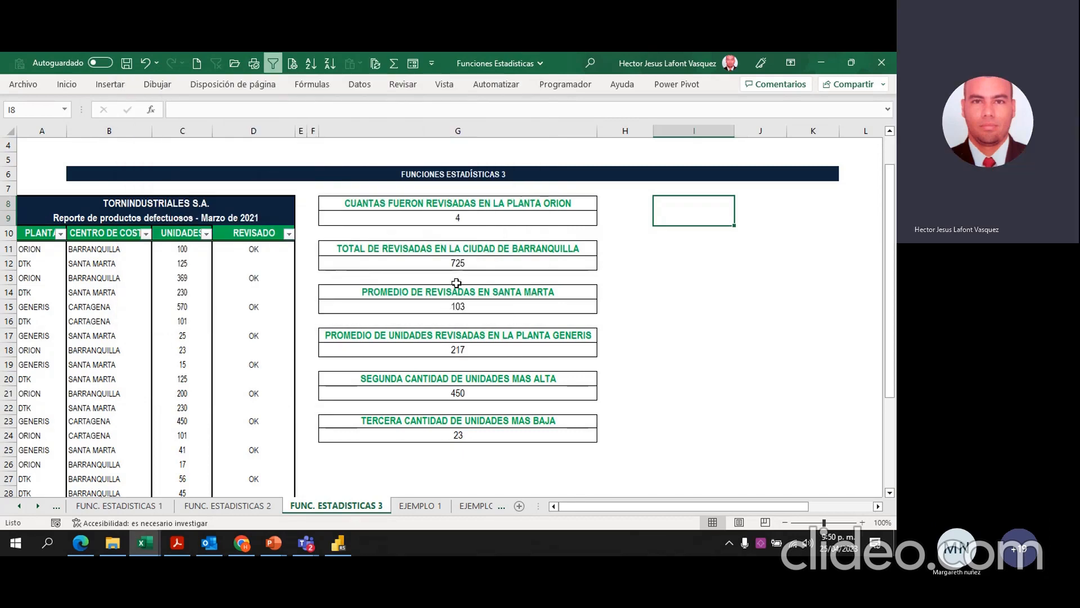
Step: Go to the EJEMPLOS-FUNCIONES sheet of Funciones Estadisticas and examine the function explanations from K.Esimo.Menor through Promedio.Si
left_click(144, 545)
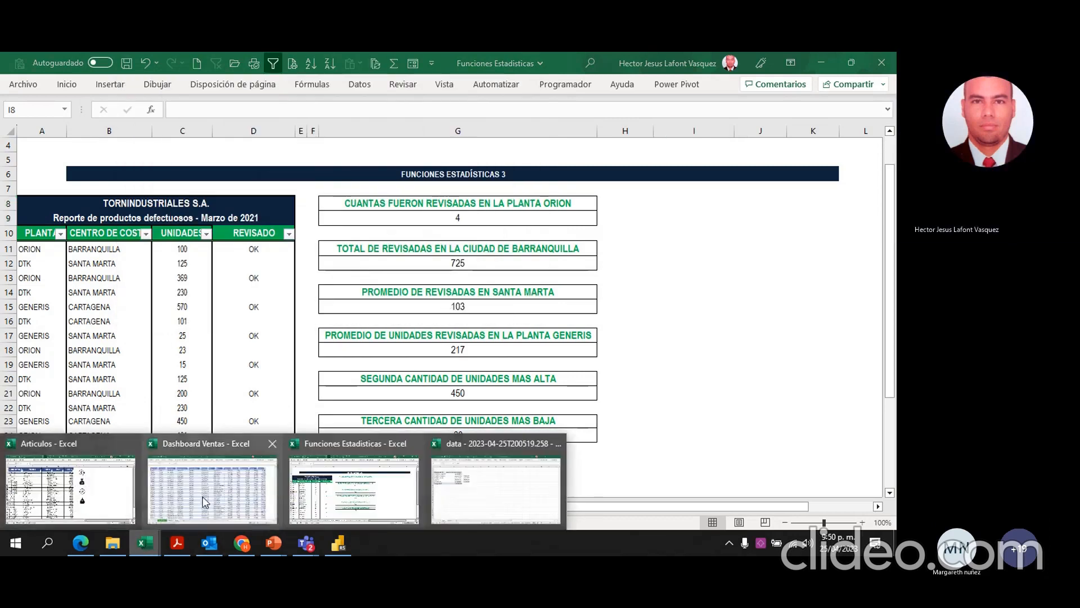
left_click(332, 493)
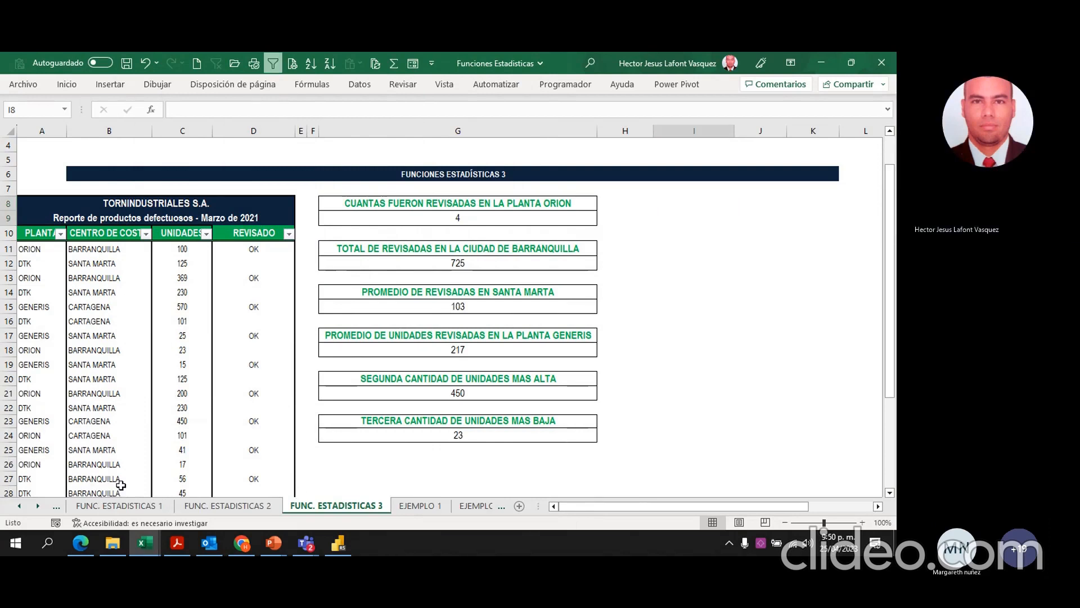
key("ctrl+Page_Up")
key("ctrl+Page_Up")
key("ctrl+Page_Up")
key("ctrl+Page_Up")
key("ctrl+Page_Up")
key("ctrl+Page_Up")
key("ctrl+Page_Down")
key("ctrl+Page_Down")
key("ctrl+Page_Down")
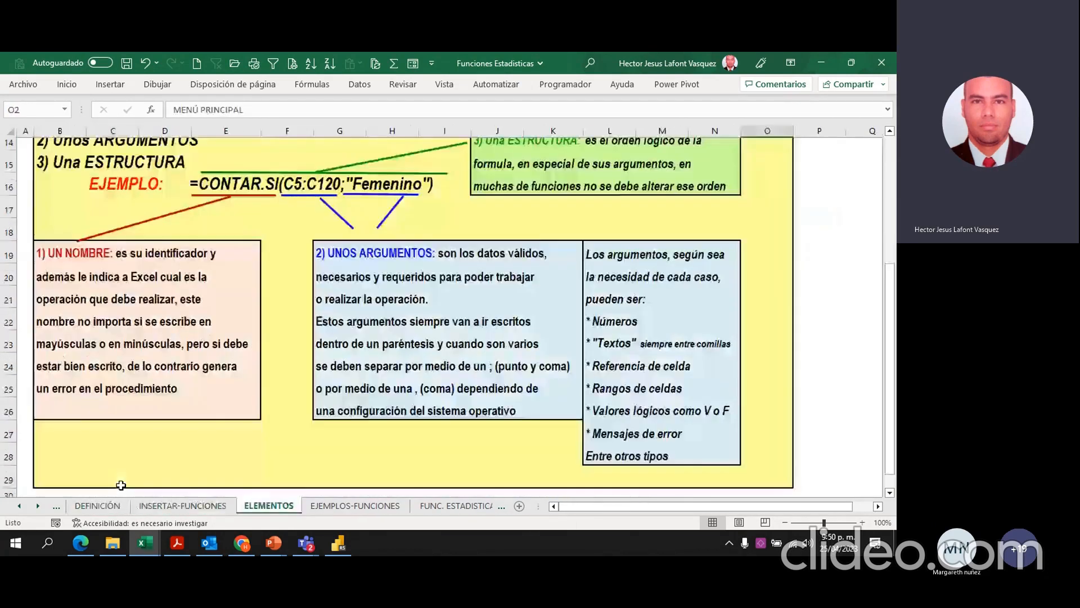
scroll(196, 318, "down", 13)
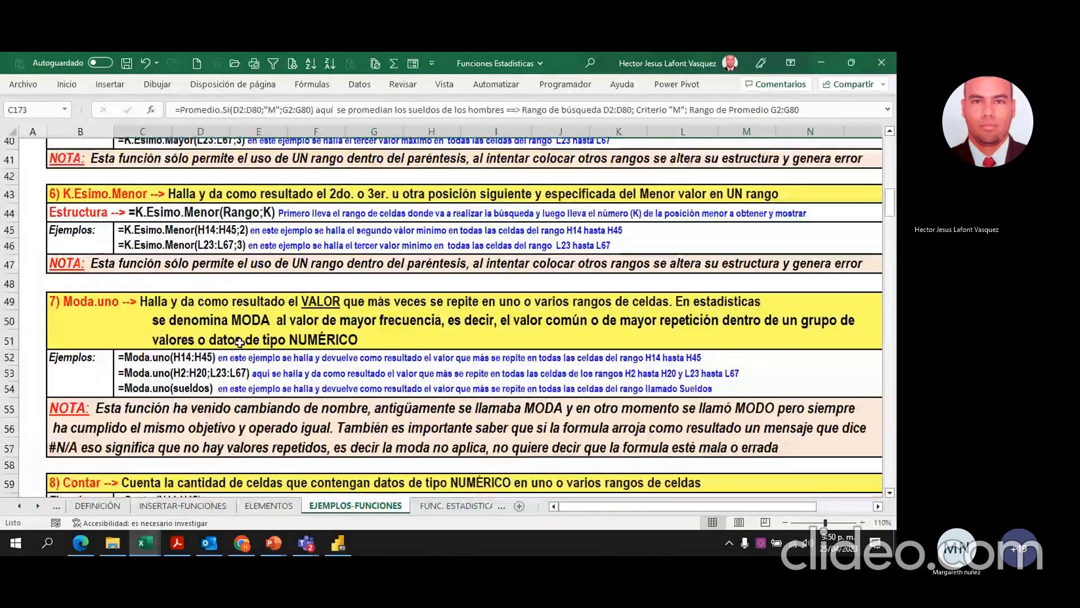
scroll(239, 325, "down", 11)
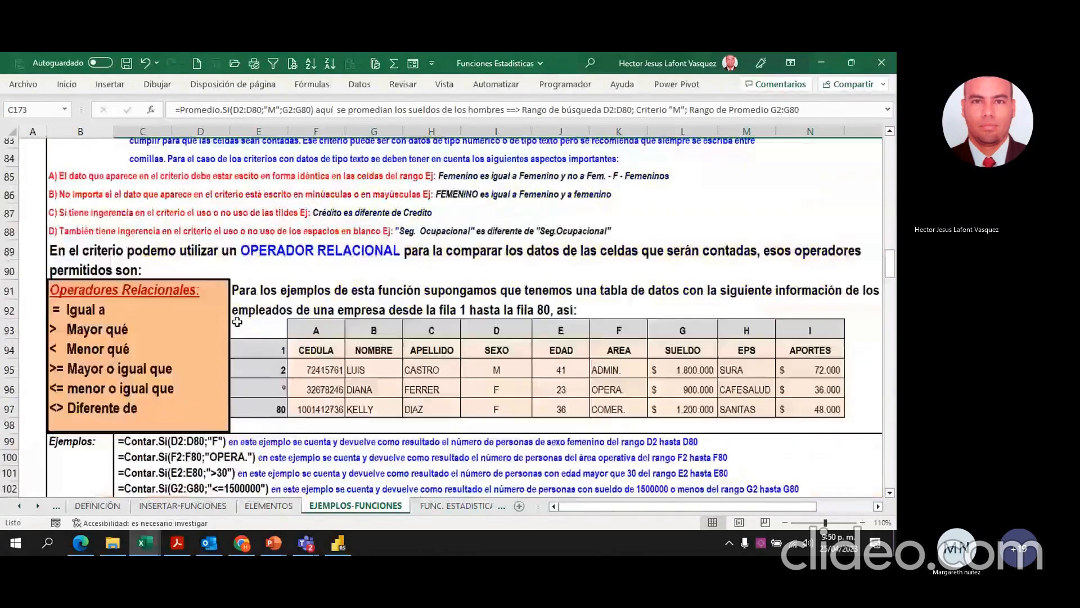
scroll(239, 325, "down", 12)
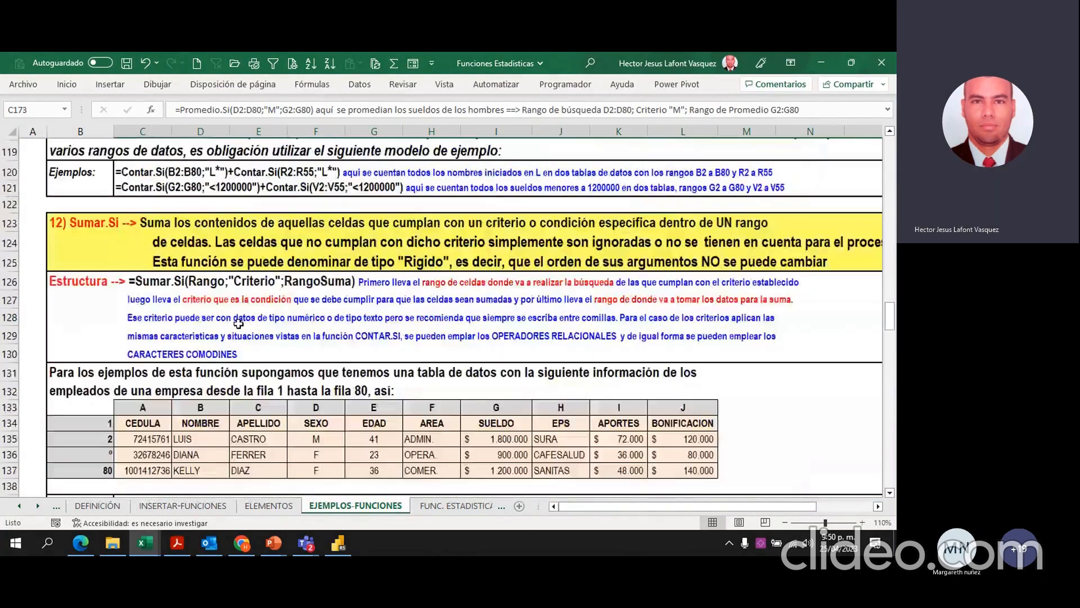
scroll(343, 307, "down", 8)
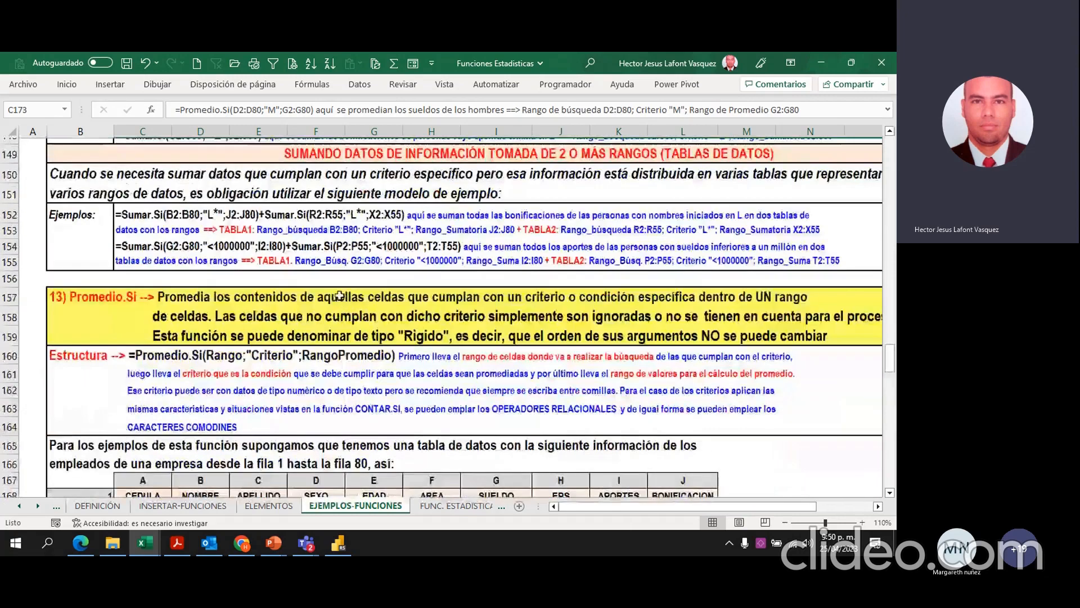
Step: Examine the explanations on the EJEMPLOS-FUNCIONES sheet from Promedio.Si over several tables through CONTAR.SI.CONJUNTO and PROMEDIO.SI.CONJUNTO
scroll(338, 290, "down", 14)
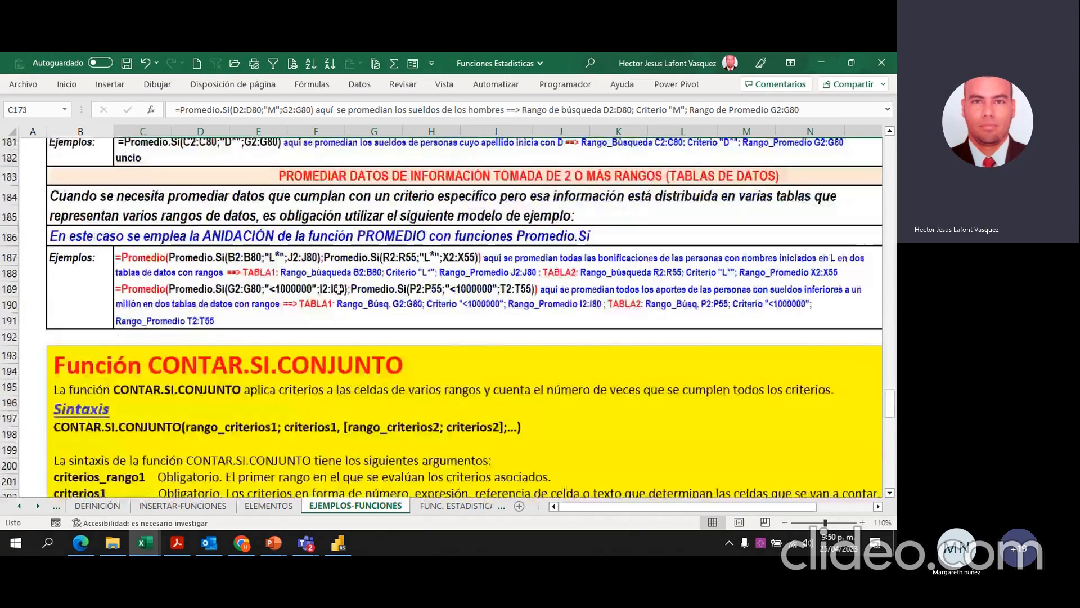
scroll(340, 290, "down", 10)
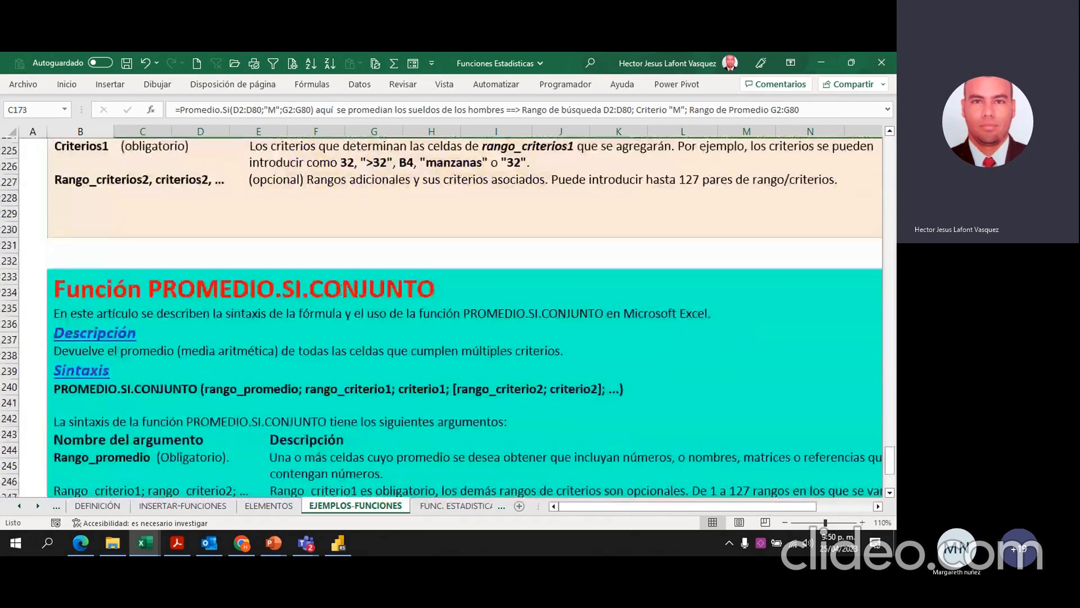
scroll(403, 426, "up", 4)
Step: On FUNC. ESTADISTICAS 3, start an SI formula in merged cell I8 with the logical test G18>G15
key("alt+Tab")
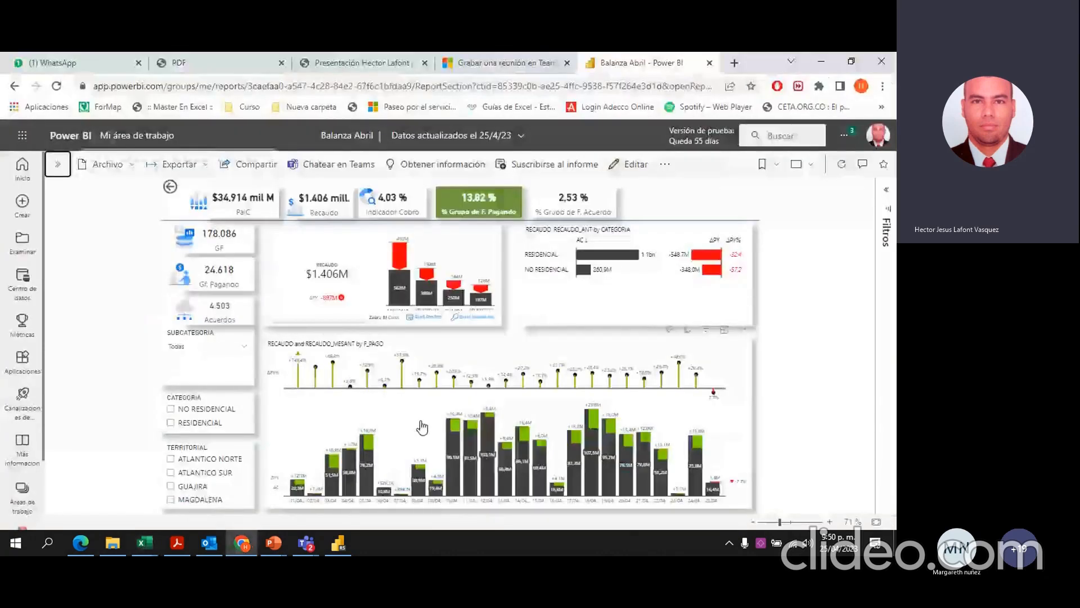
left_click(145, 543)
key("ctrl+Page_Down")
key("ctrl+Page_Down")
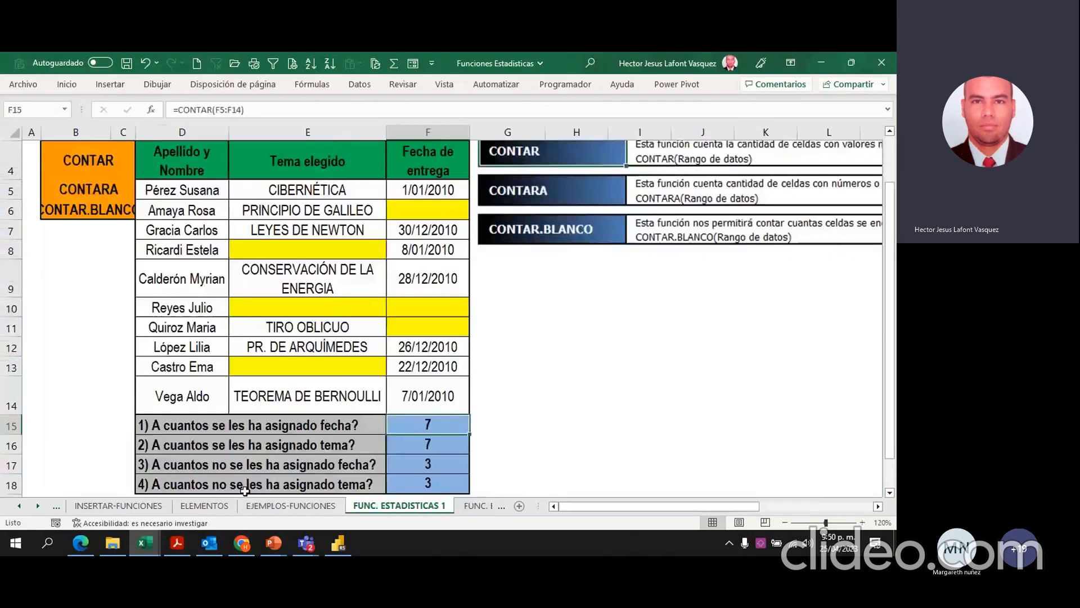
key("ctrl+Page_Down")
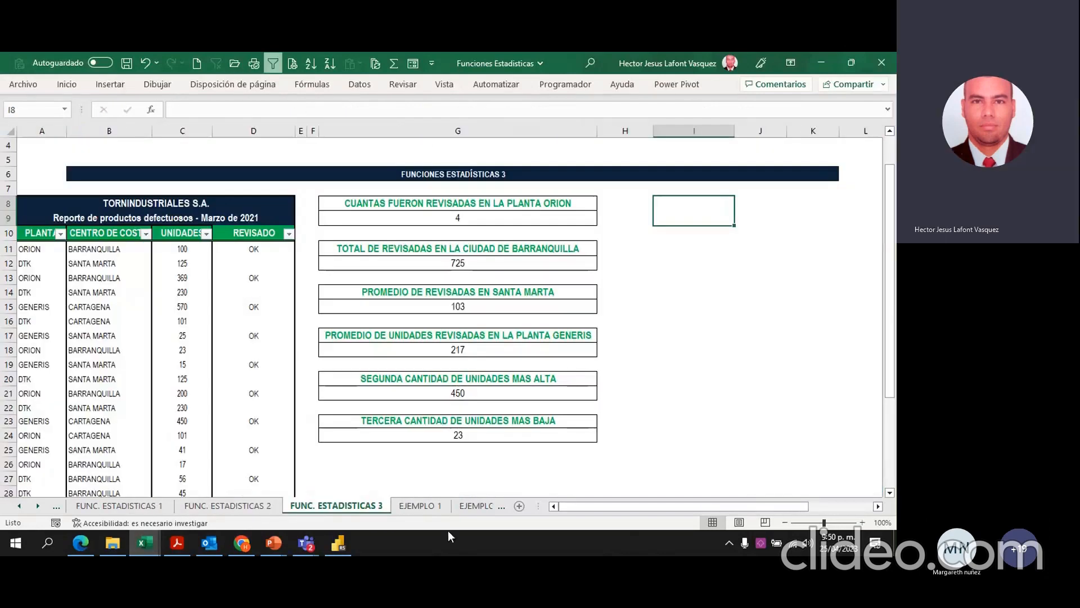
left_click(688, 243)
left_click(683, 209)
type("=SI")
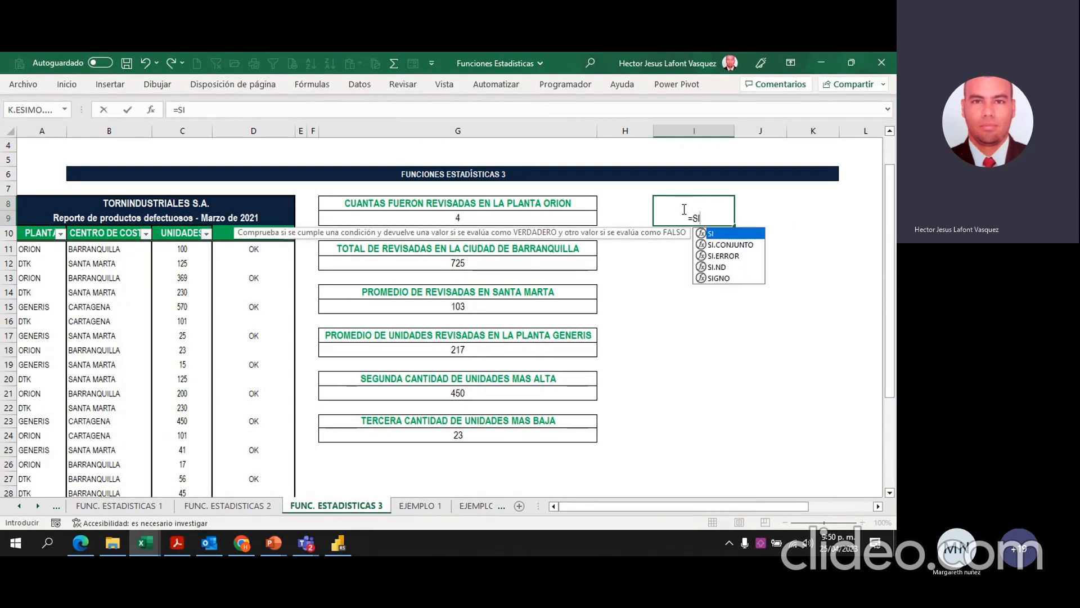
double_click(723, 233)
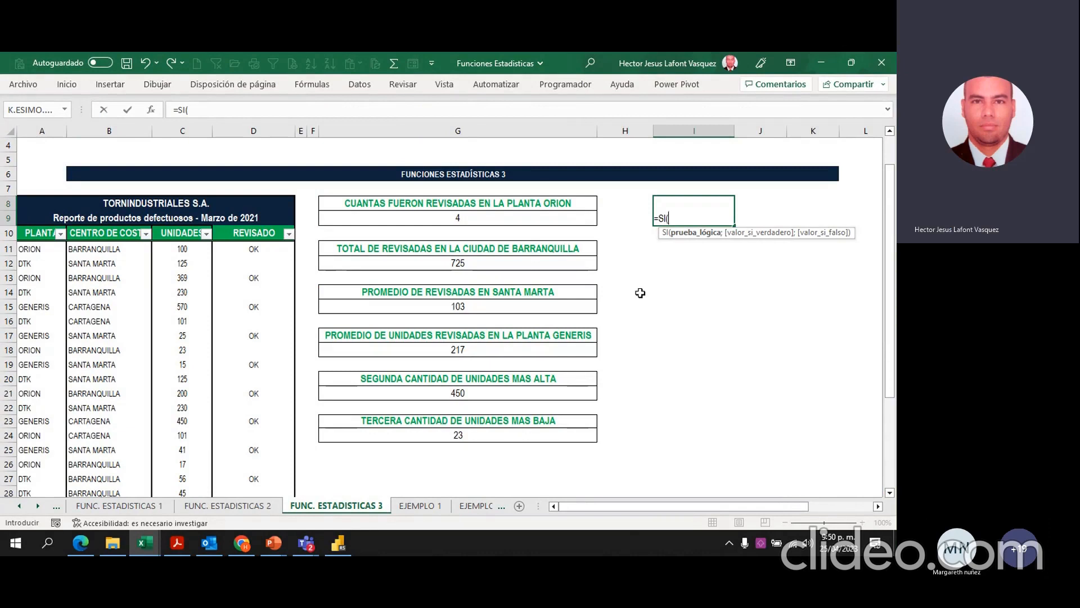
left_click(486, 349)
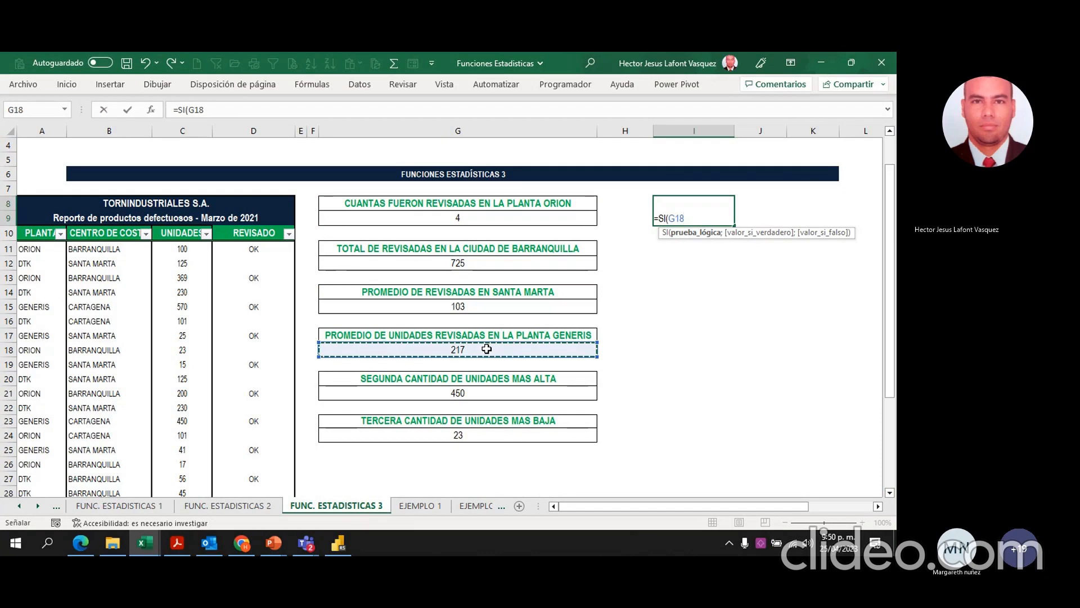
type(">")
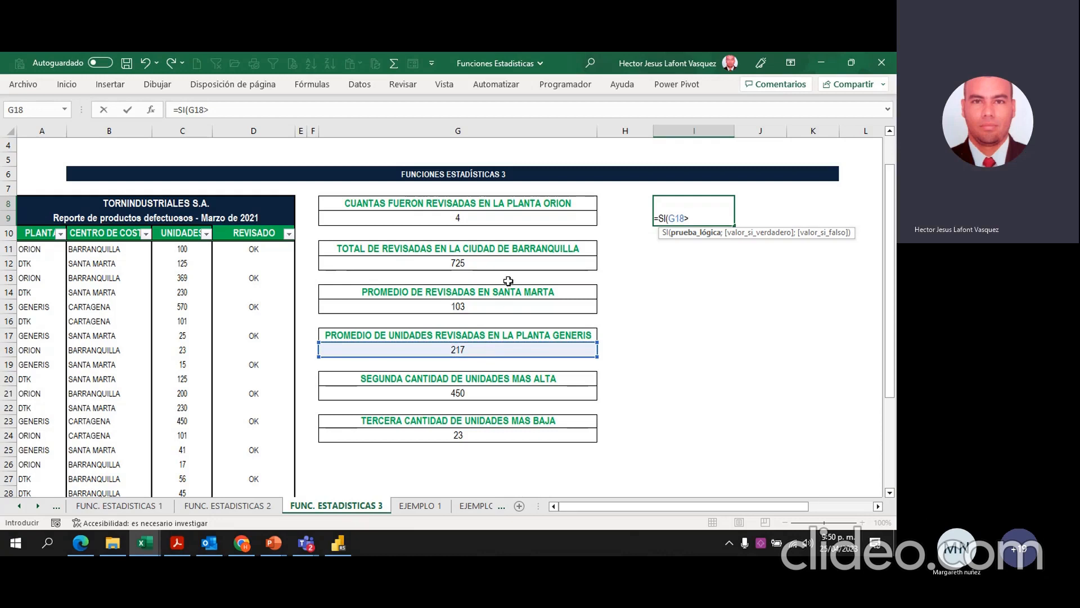
left_click(486, 305)
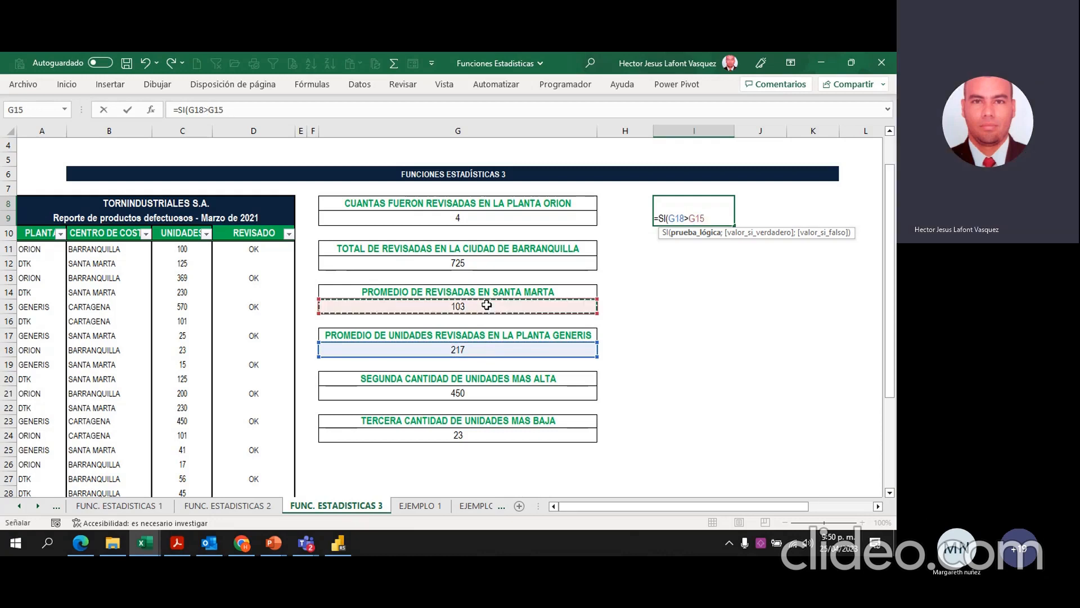
Step: Complete the SI formula with "SI" as the true value and "NO" as the false value, and enter it
type(";")
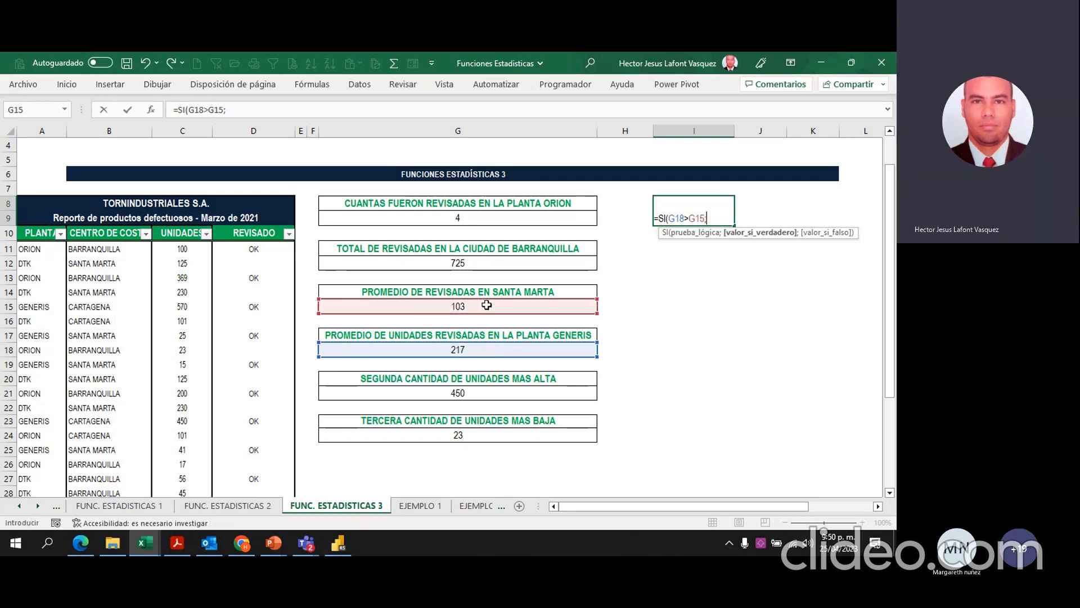
type("\"SI\"")
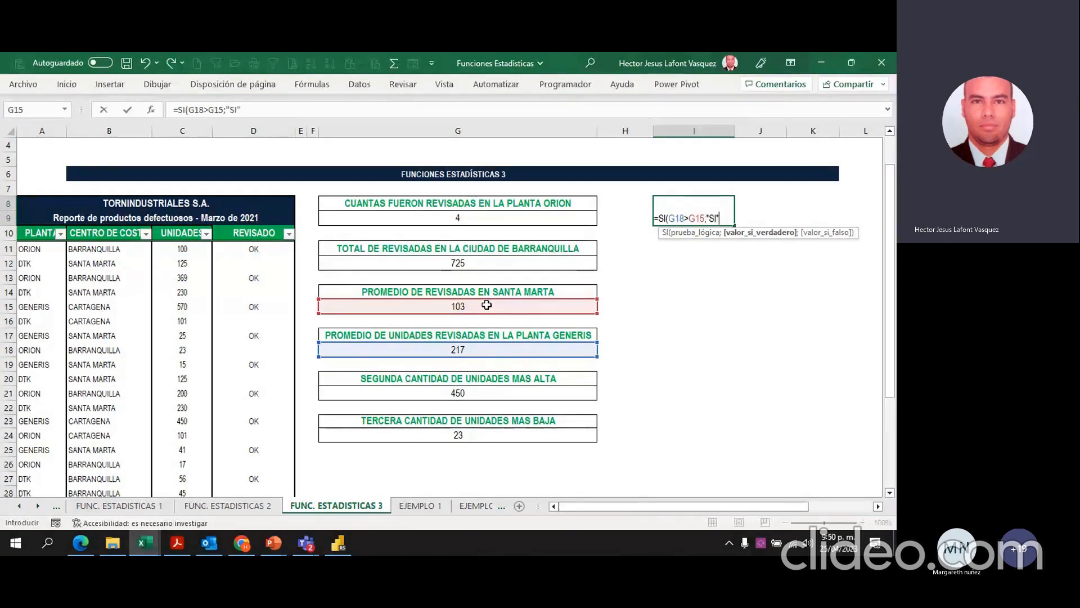
type(";")
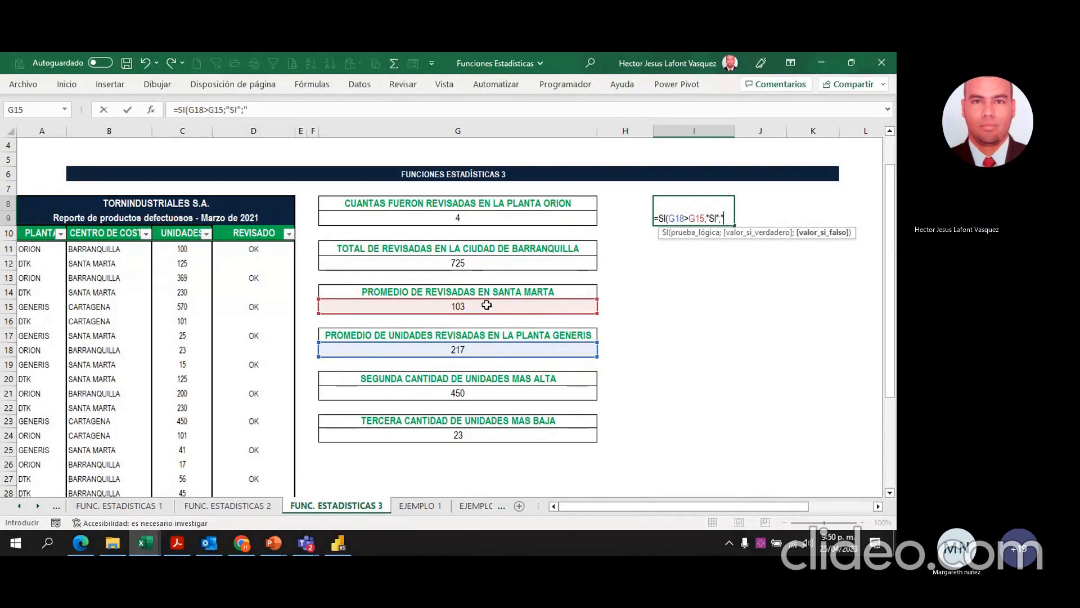
type("\"NO")
type("\"")
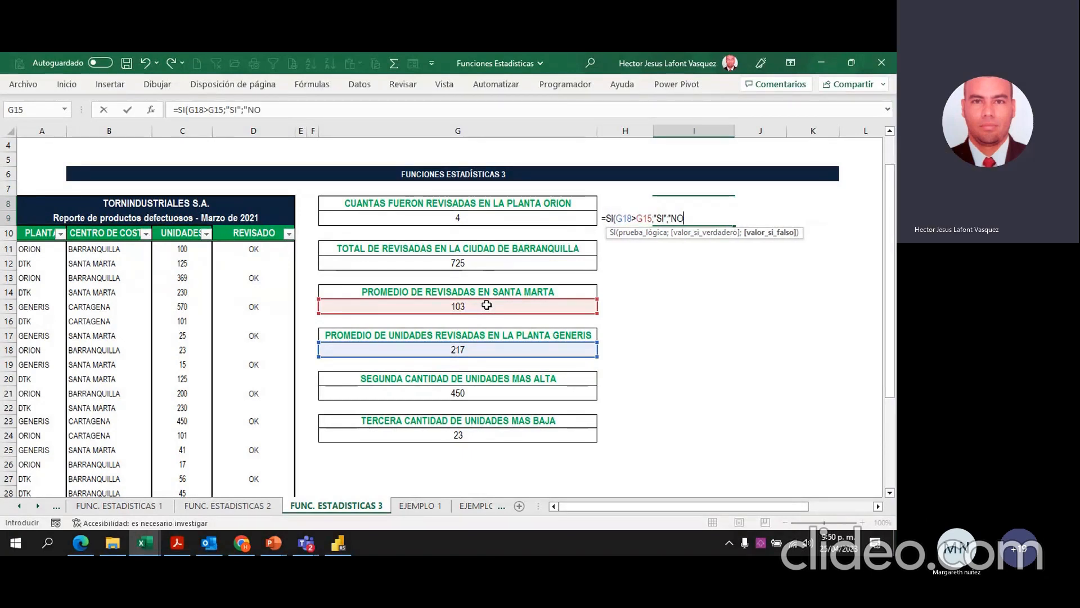
type(")")
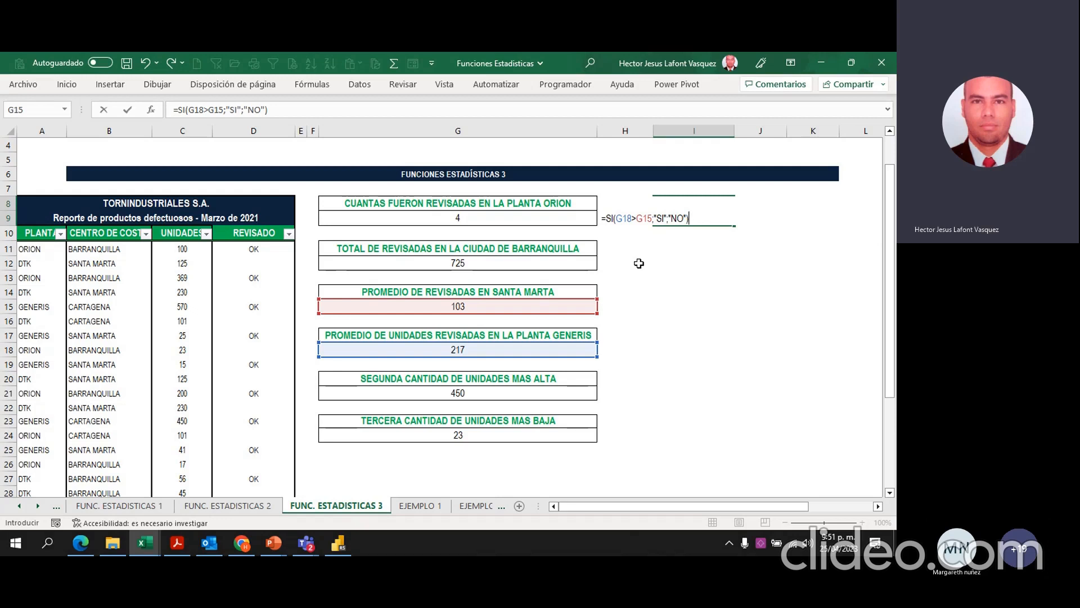
key("Return")
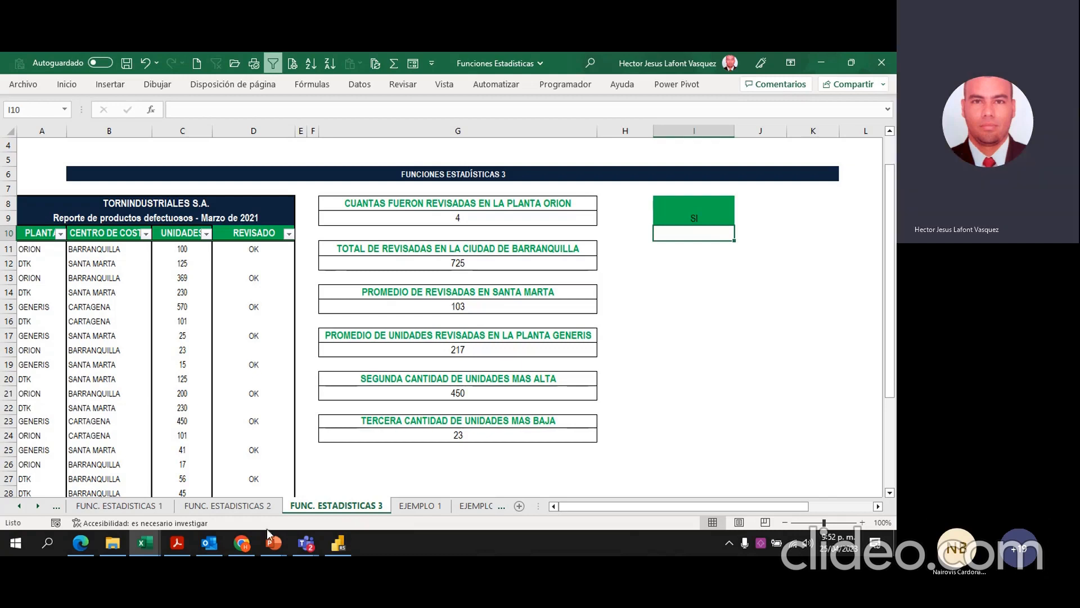
Step: Switch to the Balanza Abril report in Power BI and show it in full-screen view
key("alt+Tab")
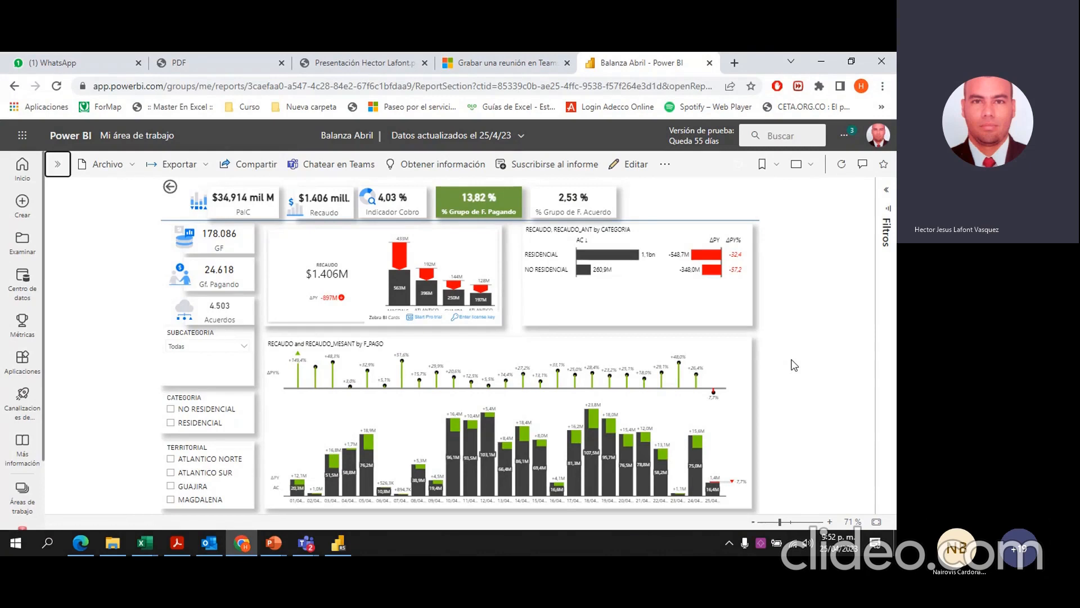
left_click(812, 168)
left_click(749, 188)
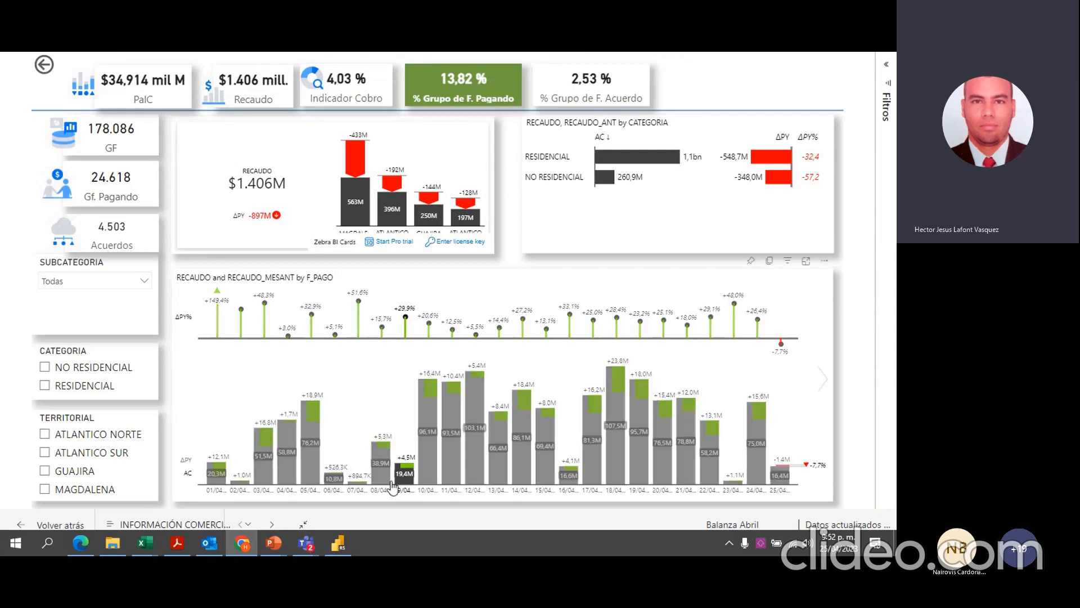
Step: Switch to the Articulos workbook in Excel and examine the Artículo, Fecha, País and Precio data of the ARTÍCULOS table
mouse_move(145, 543)
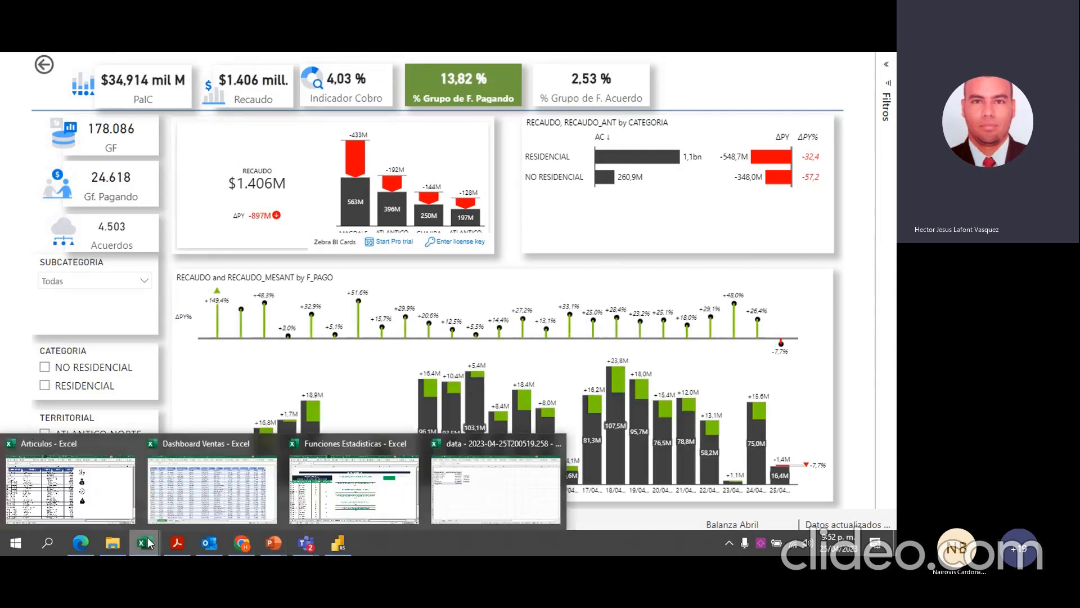
left_click(90, 488)
left_click(180, 192)
left_click(307, 214)
left_click(345, 205)
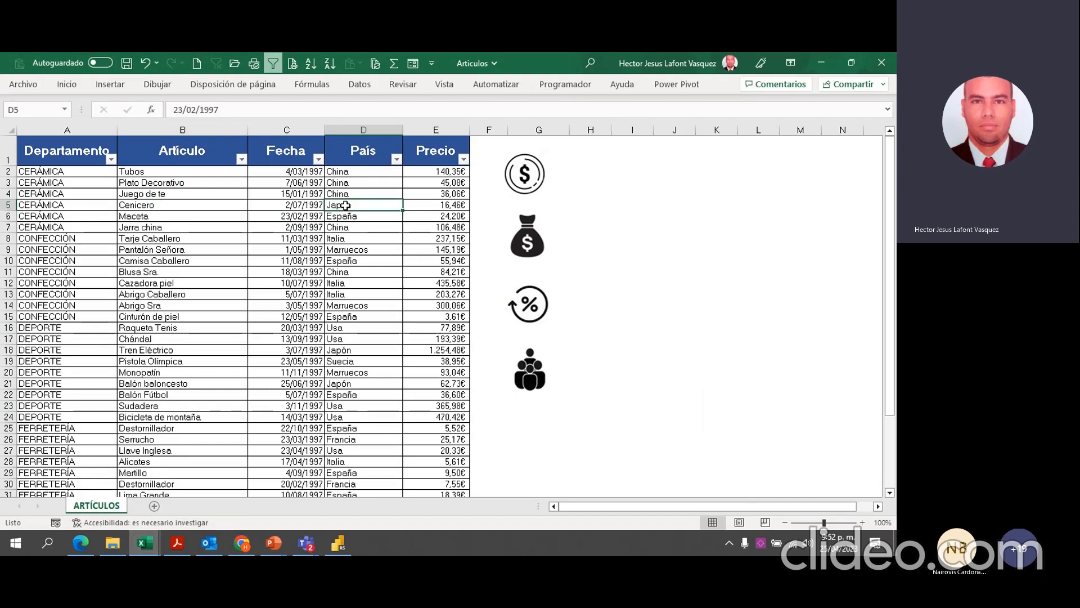
left_click(367, 172)
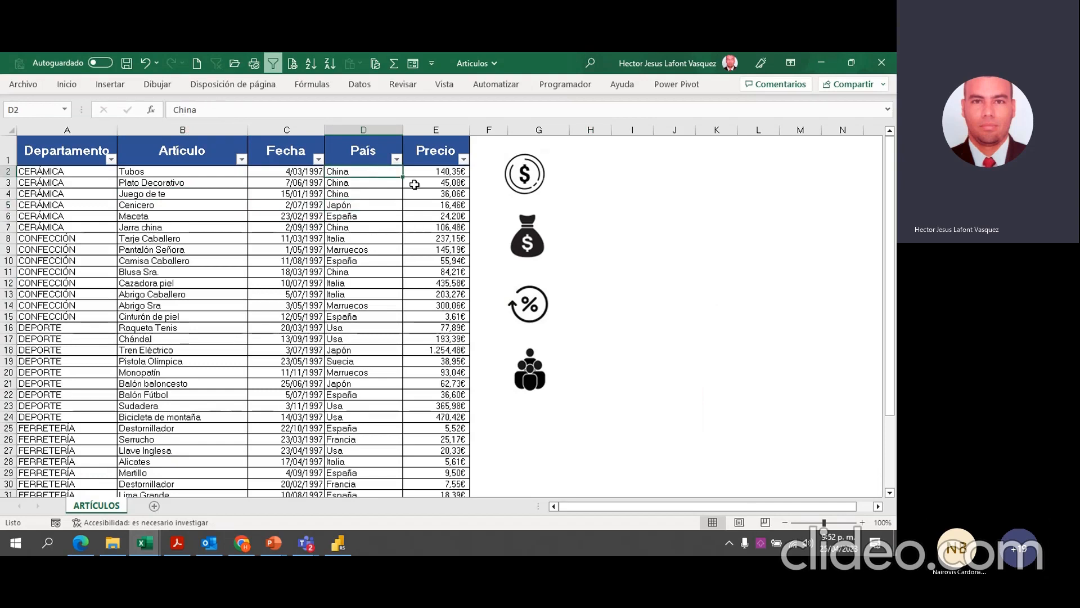
left_click(431, 169)
left_click(384, 206)
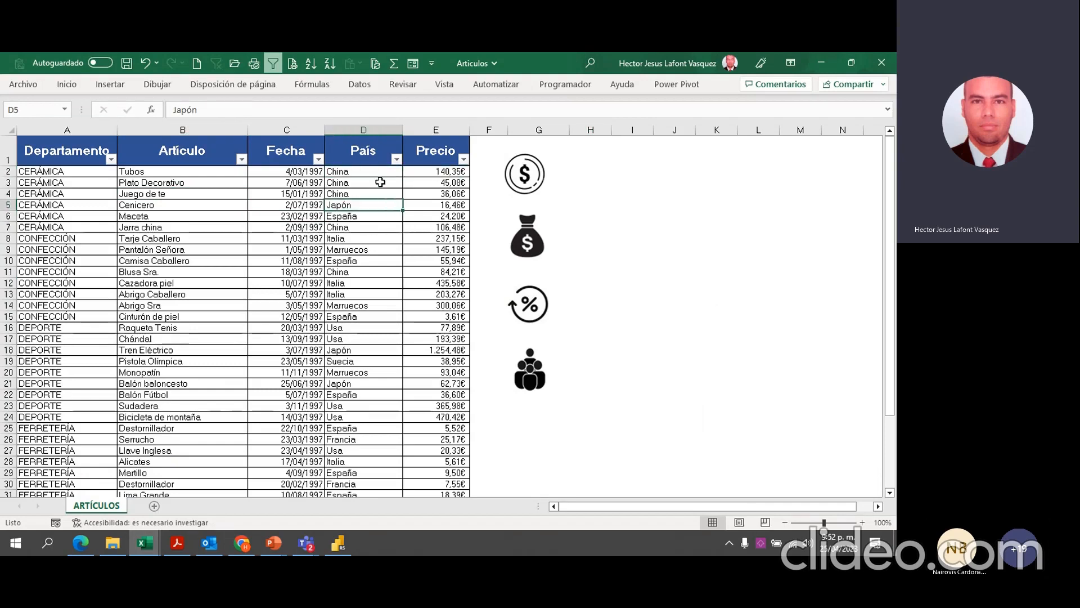
left_click(377, 169)
left_click(372, 210)
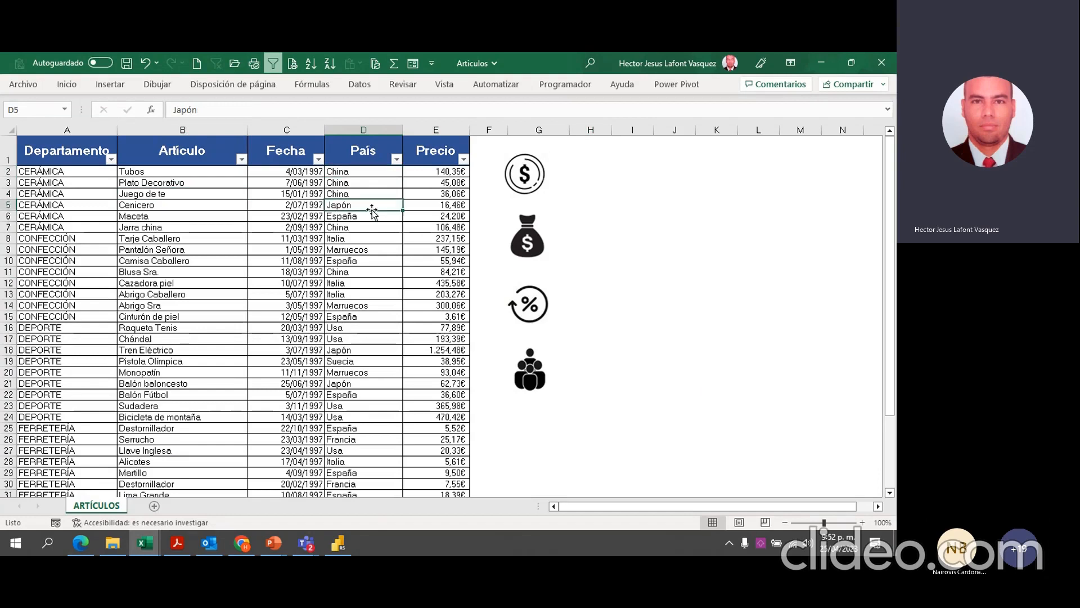
left_click(291, 172)
left_click(205, 180)
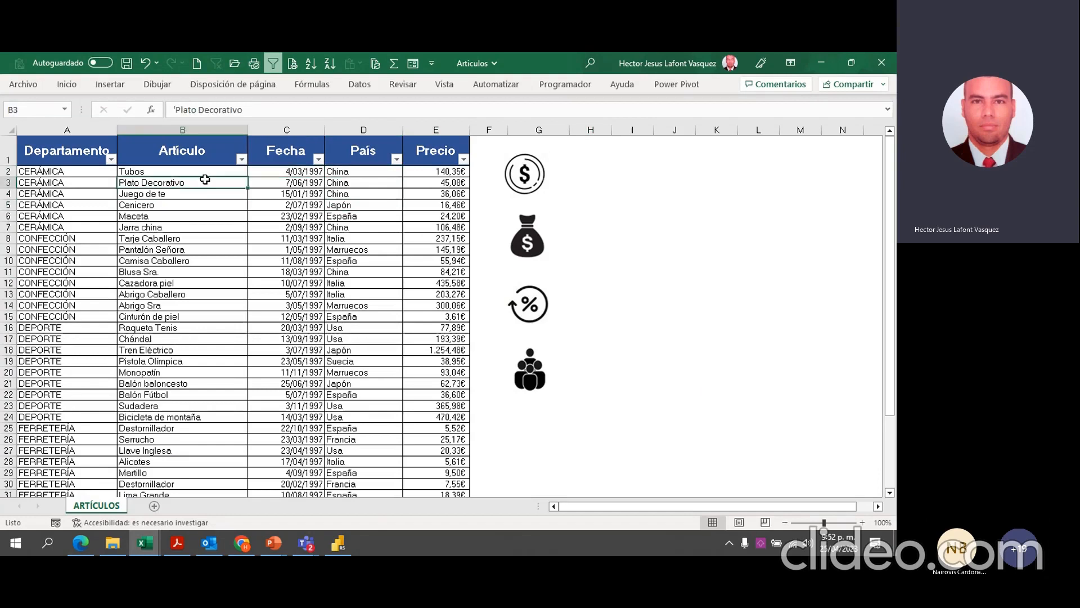
Step: Return to the Funciones Estadisticas workbook and select merged cell I8 to review its SI formula
key("alt+Tab")
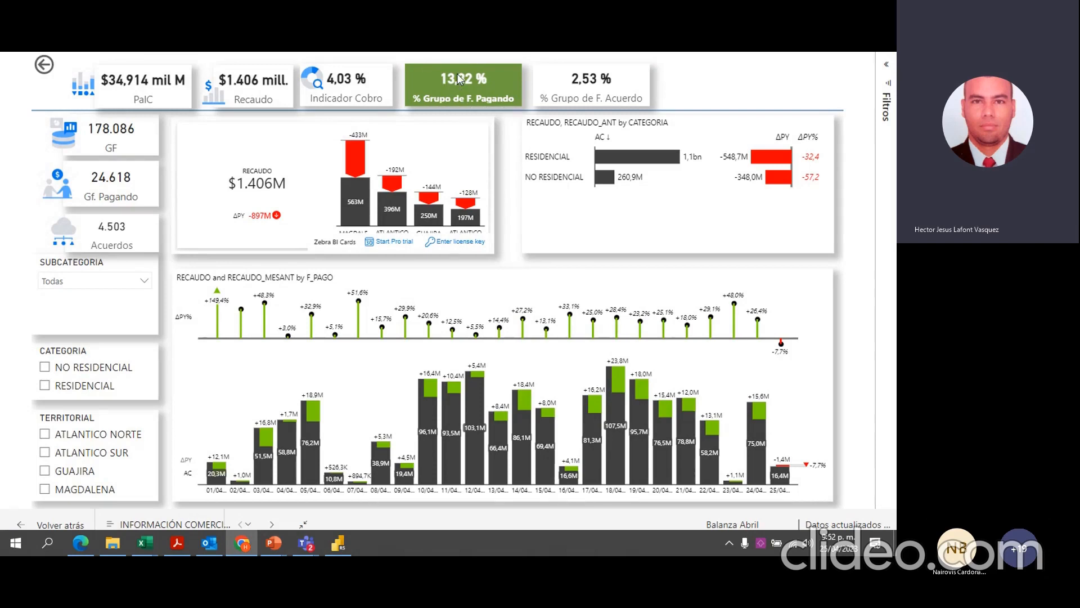
left_click(142, 549)
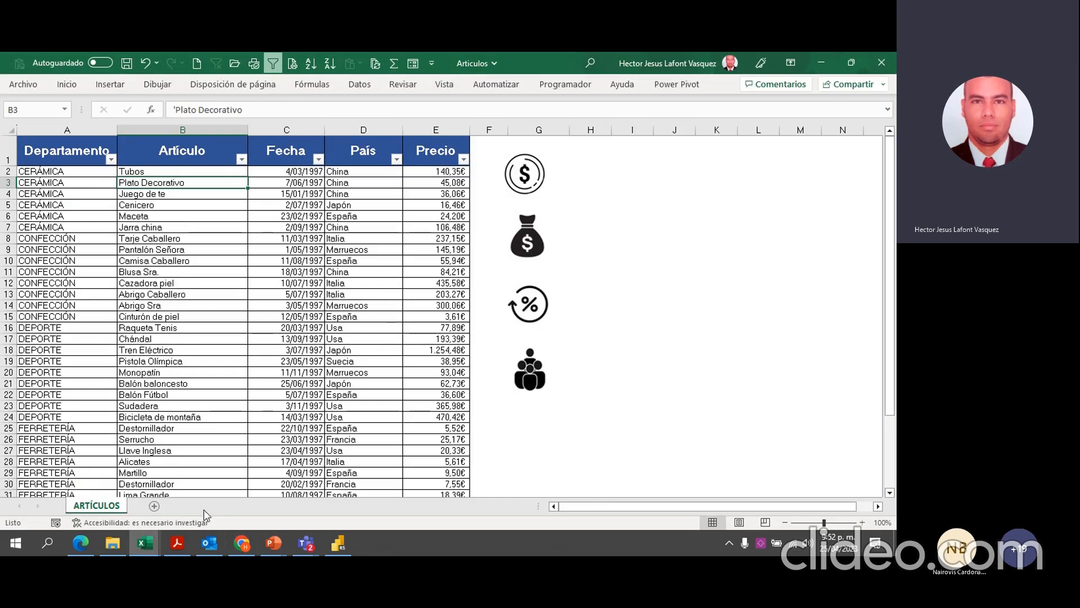
mouse_move(142, 550)
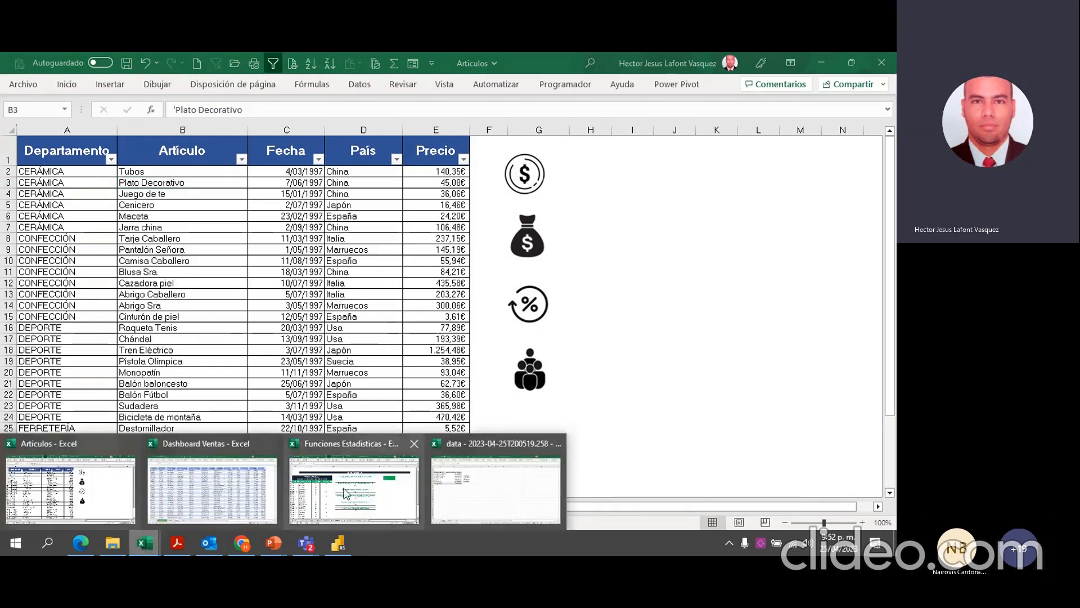
left_click(345, 485)
left_click(706, 211)
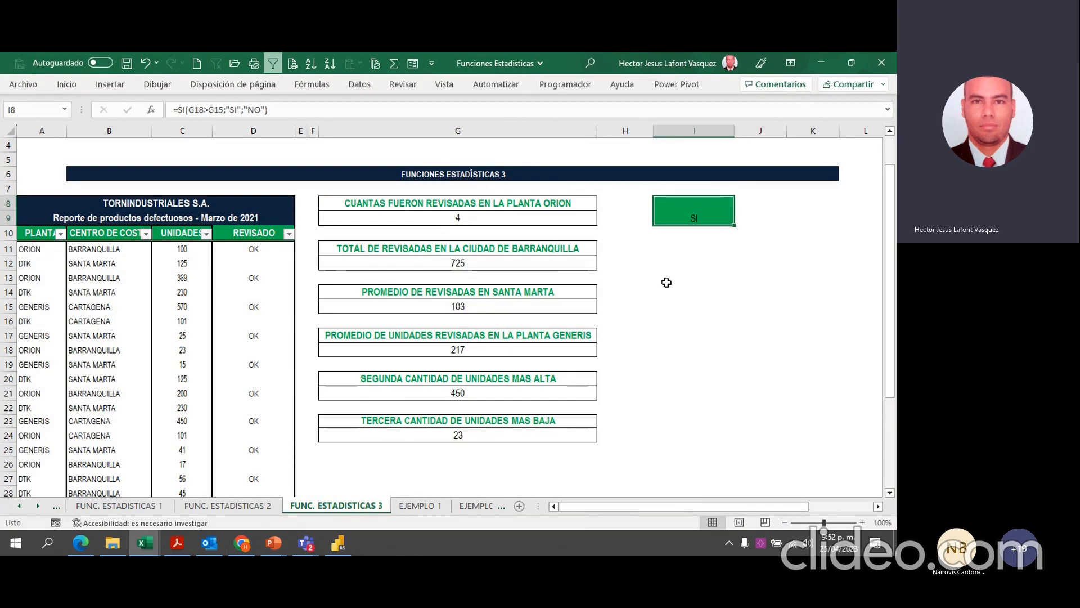
Step: Switch to the "General" meeting window in Microsoft Teams, maximize it and stop sharing the screen
left_click(310, 550)
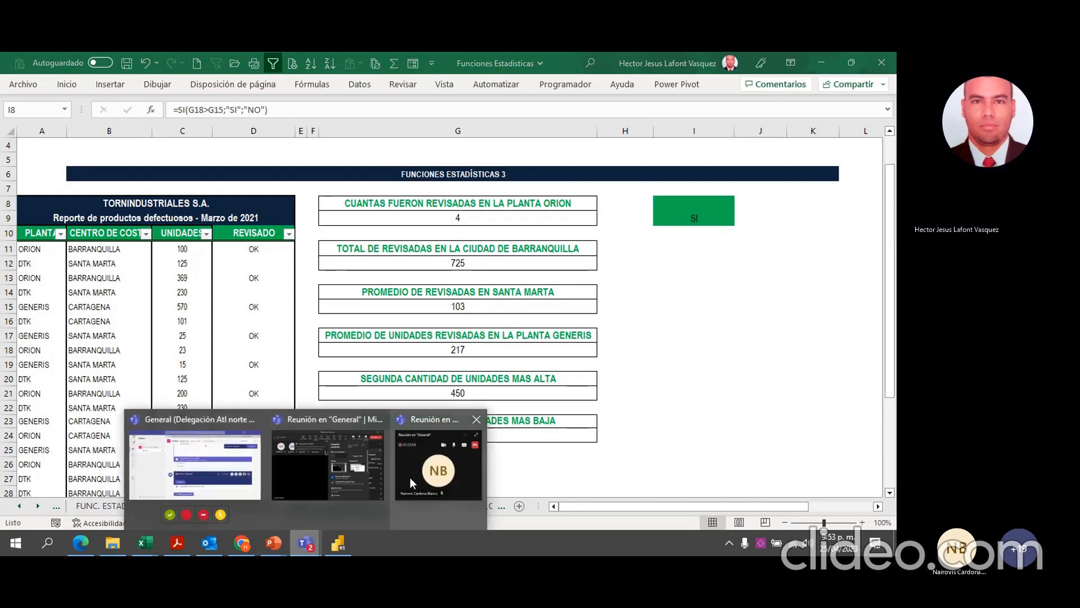
mouse_move(410, 477)
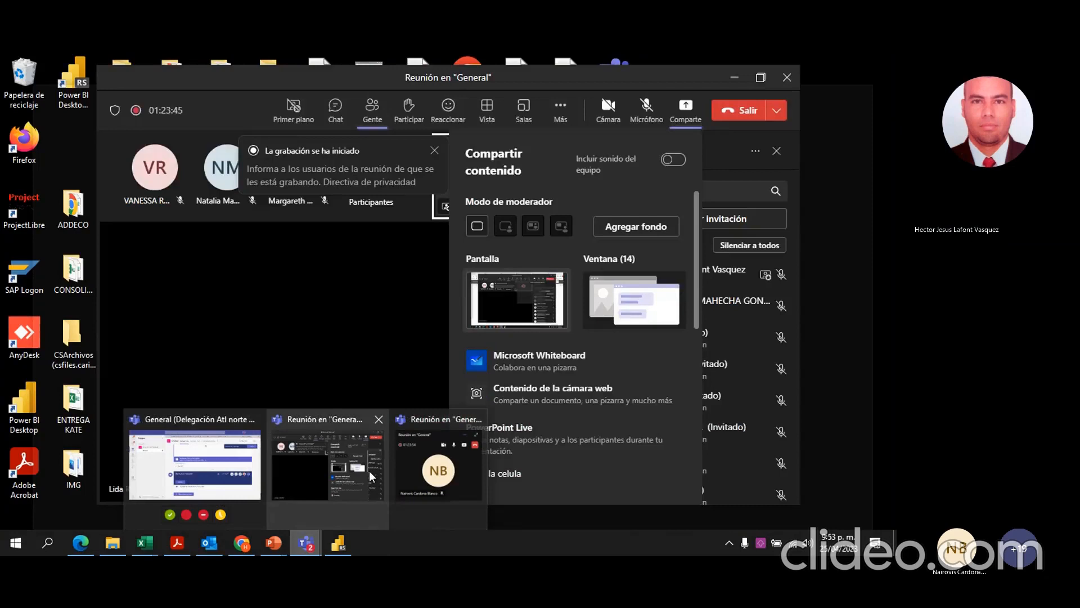
left_click(369, 471)
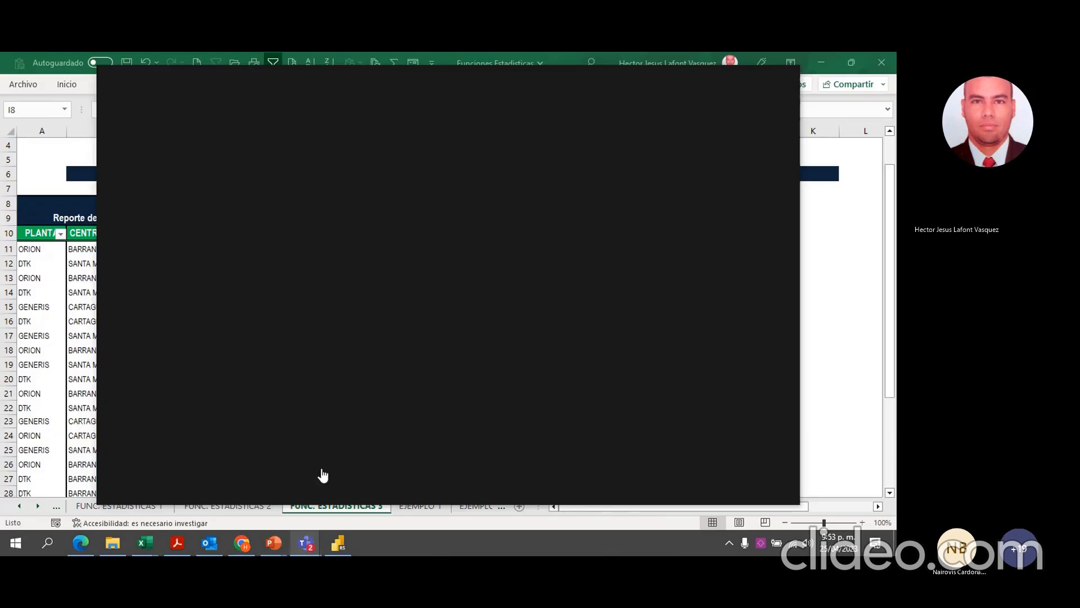
left_click(761, 77)
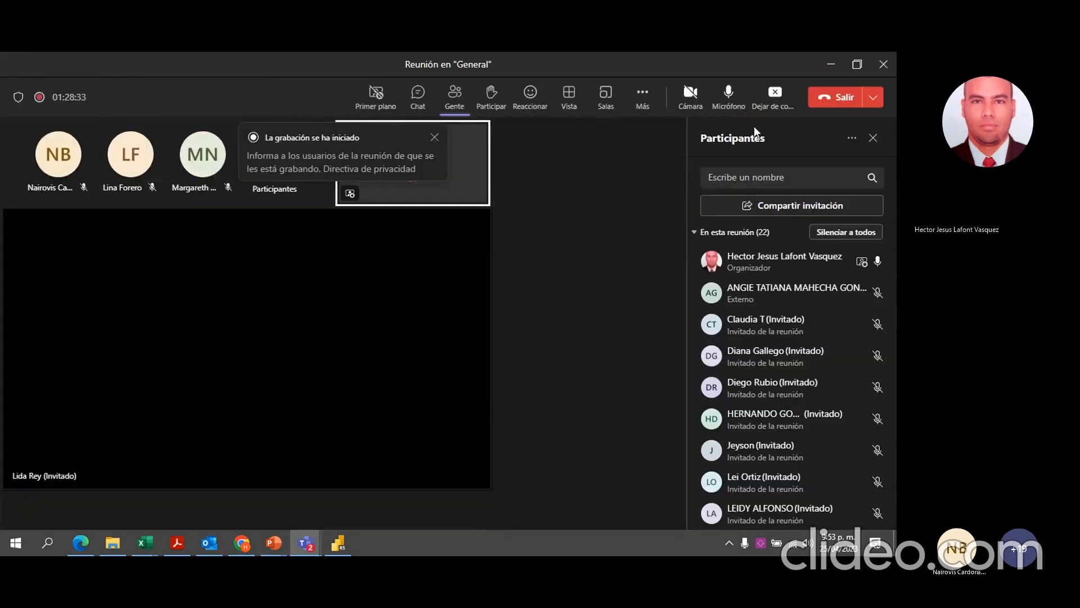
left_click(773, 94)
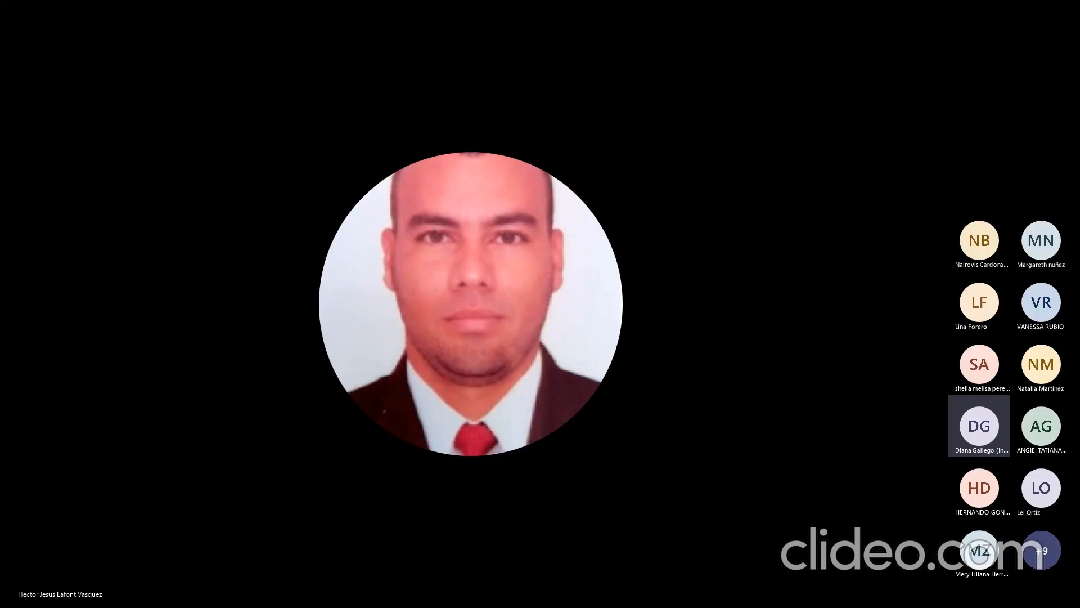